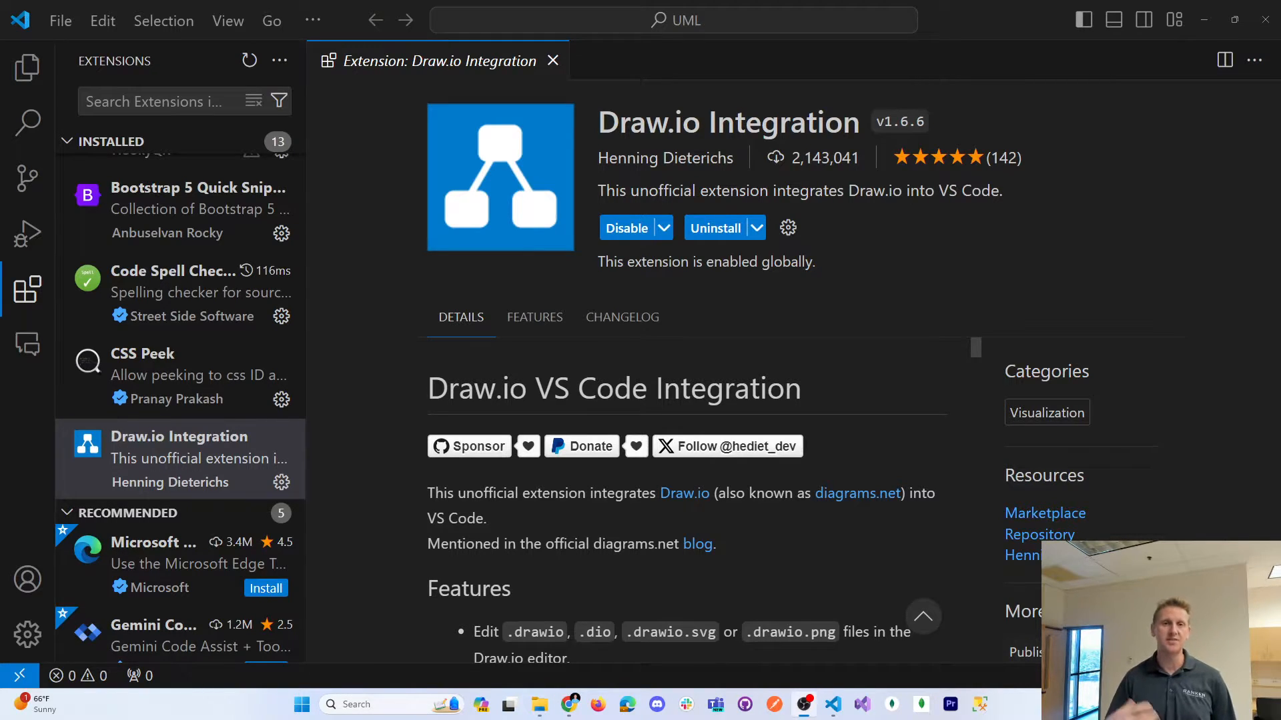
Switch from VS Code to the browser's ChatGPT conversation about the E-Commerce ERD and check the site's web address
{"action": "key", "text": "alt+Tab"}
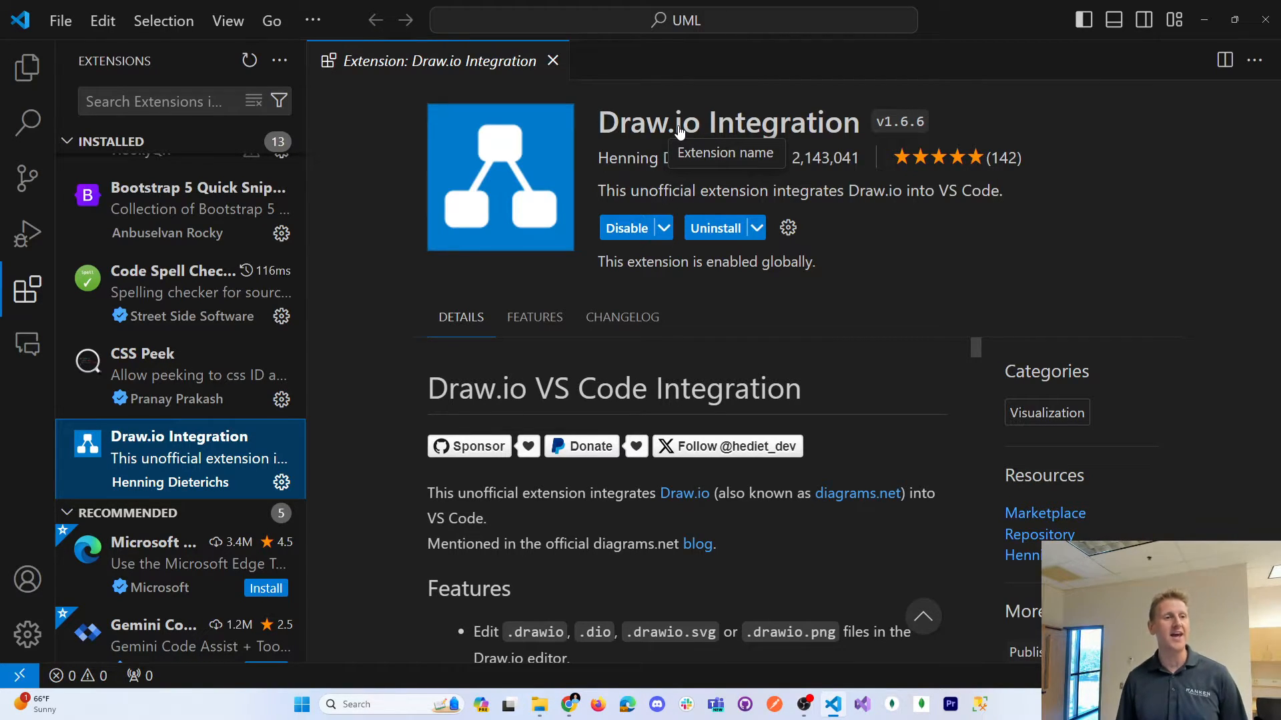
{"action": "left_click", "coordinate": [1205, 17]}
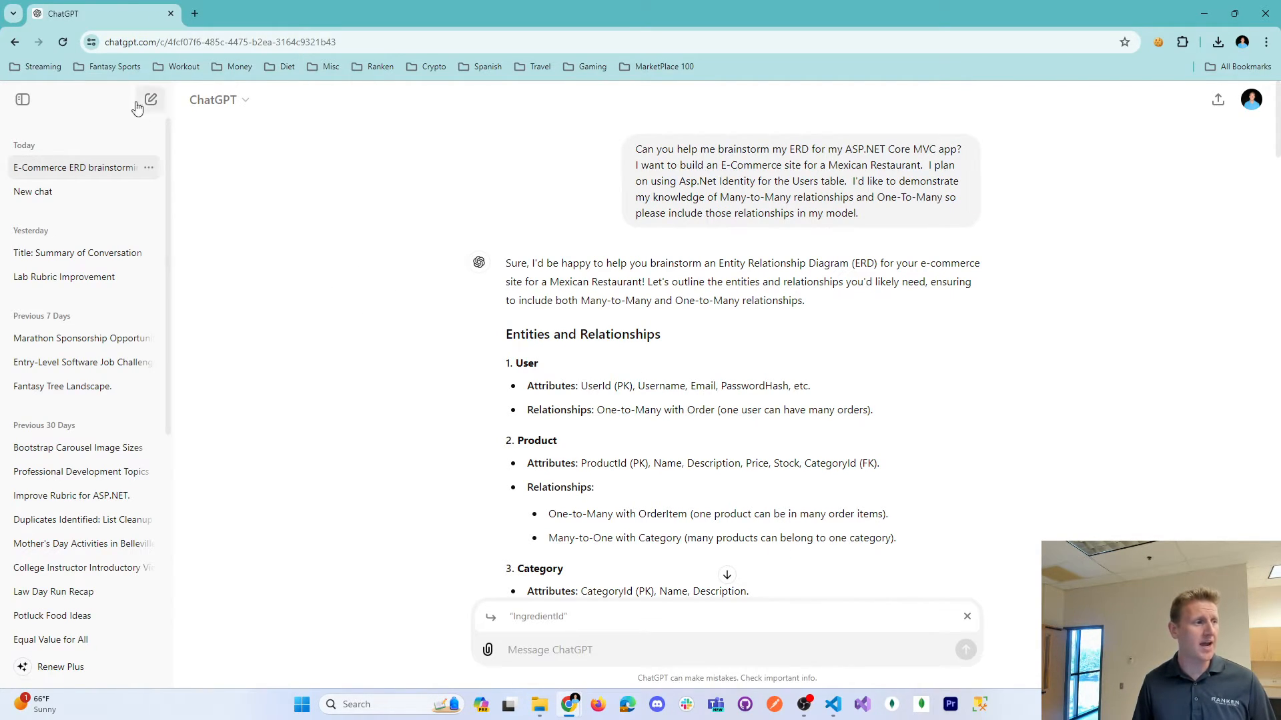
{"action": "left_click", "coordinate": [118, 44]}
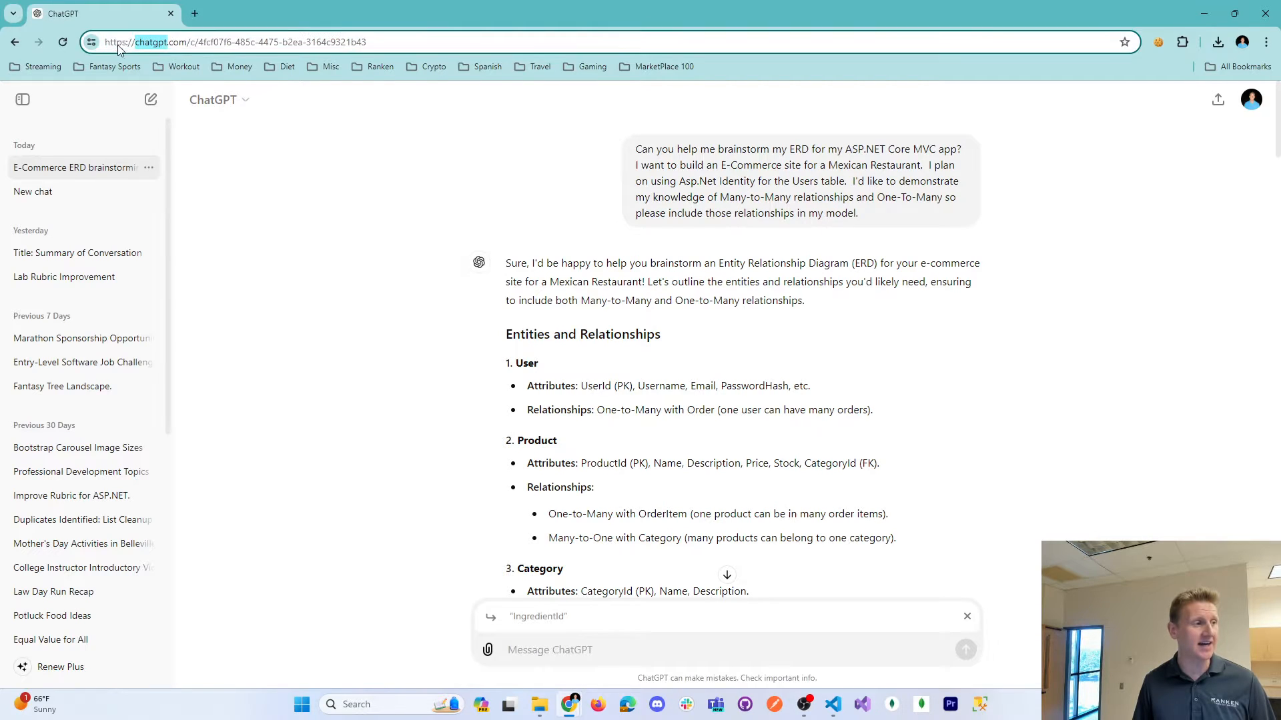
{"action": "left_click_drag", "start_coordinate": [106, 42], "coordinate": [195, 42]}
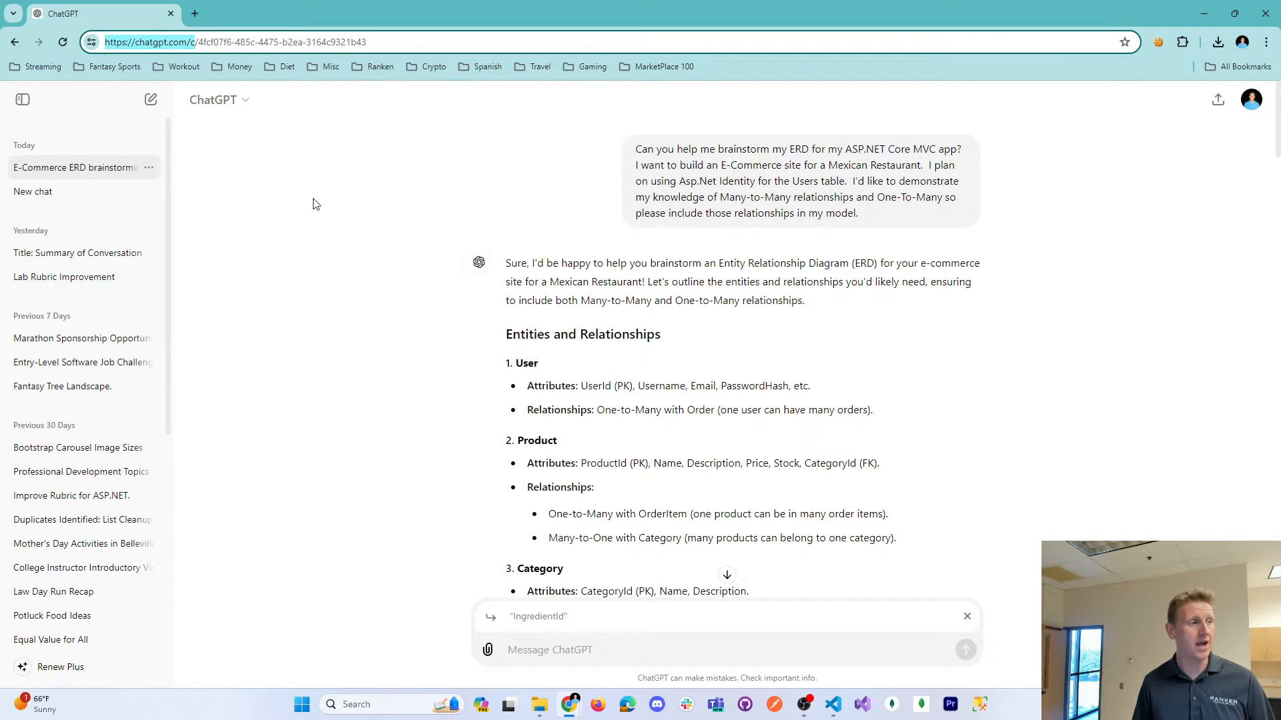
{"action": "left_click", "coordinate": [384, 238]}
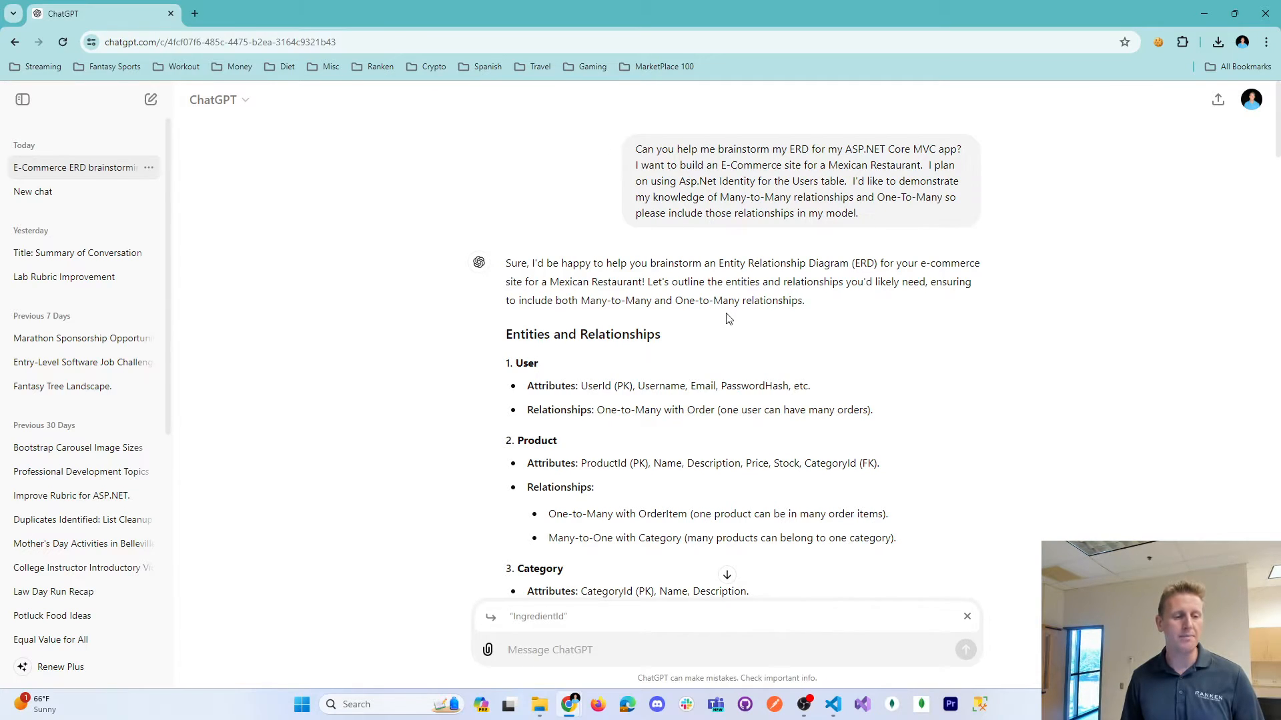
{"action": "left_click", "coordinate": [806, 706]}
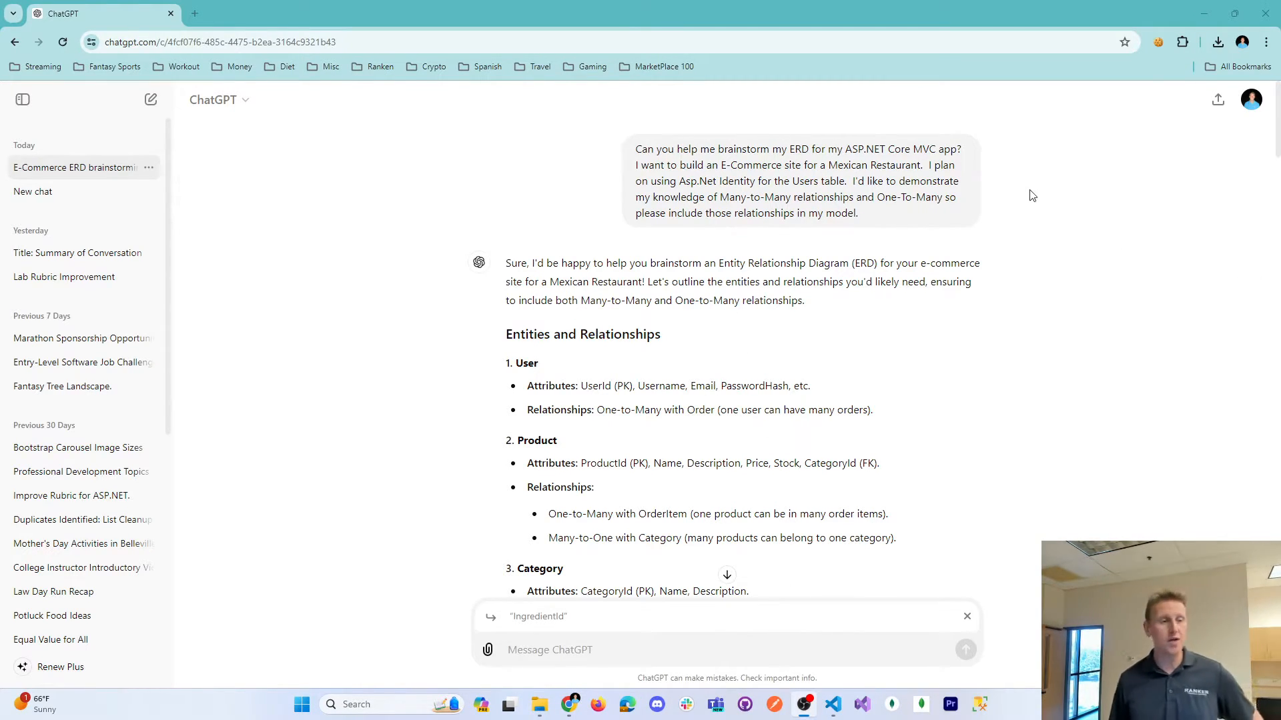
{"action": "left_click", "coordinate": [1073, 267]}
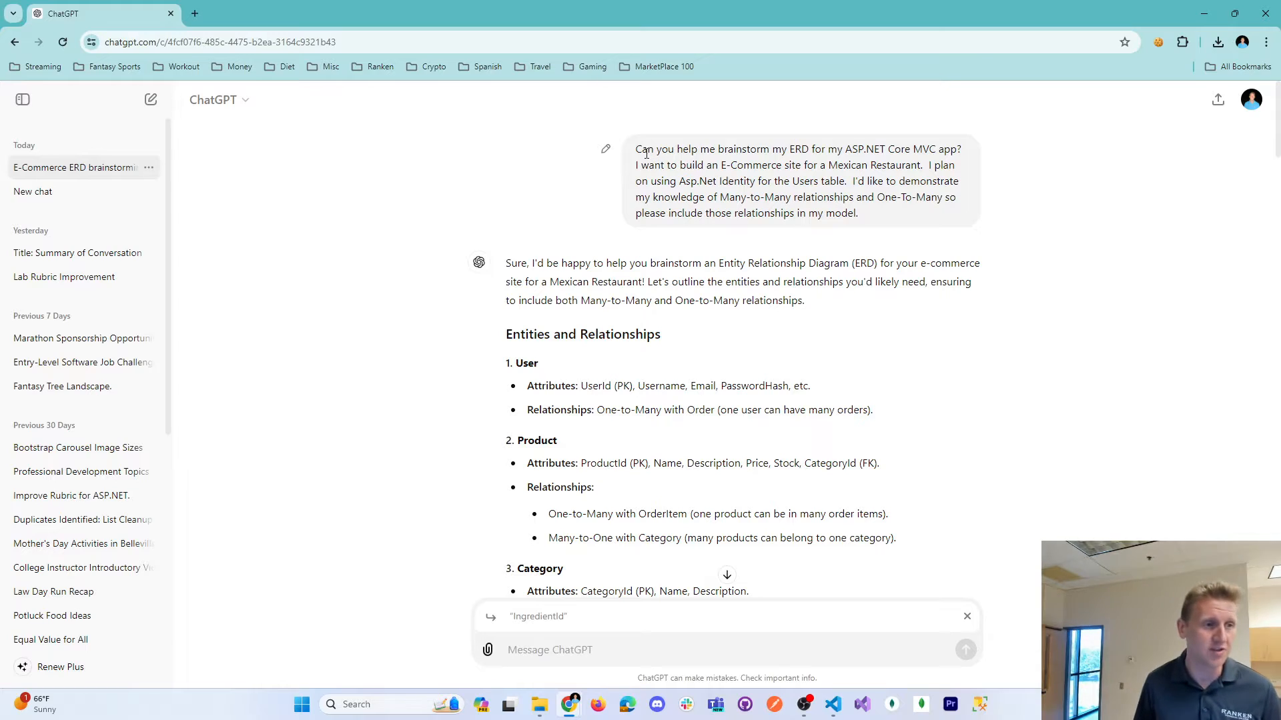
Examine the ERD brainstorming prompt, including its ASP.NET Core MVC, Mexican Restaurant, Asp.Net Identity and Many-to-Many and One-To-Many relationship requirements
{"action": "left_click_drag", "start_coordinate": [646, 154], "coordinate": [908, 261]}
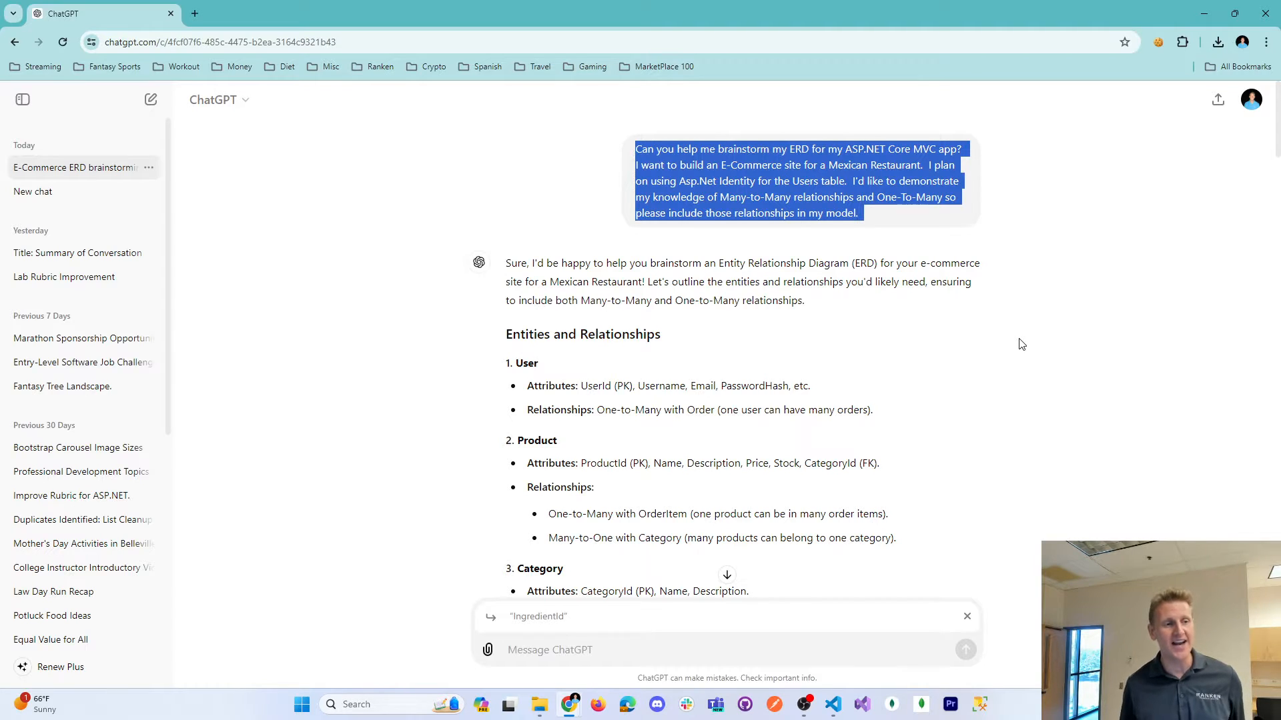
{"action": "mouse_move", "coordinate": [846, 181]}
{"action": "left_mouse_down"}
{"action": "mouse_move", "coordinate": [927, 155]}
{"action": "mouse_move", "coordinate": [849, 181]}
{"action": "left_mouse_up"}
{"action": "left_click", "coordinate": [929, 165]}
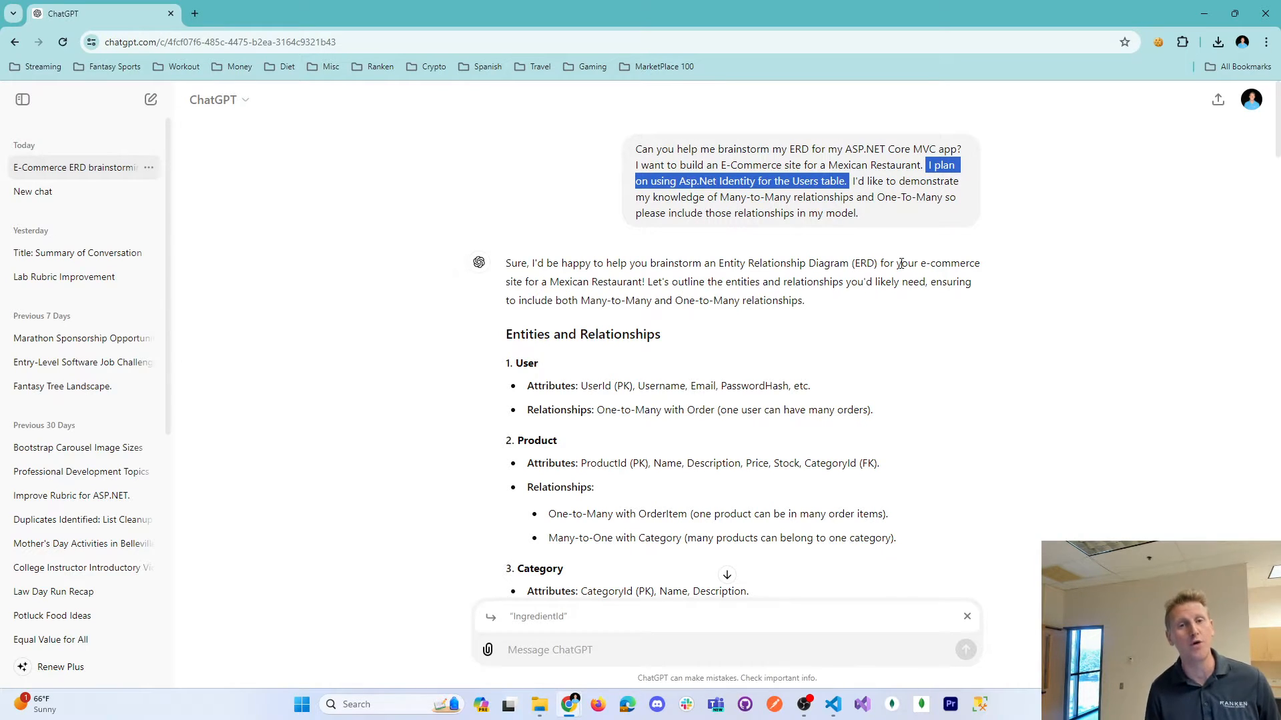
{"action": "left_click", "coordinate": [865, 217]}
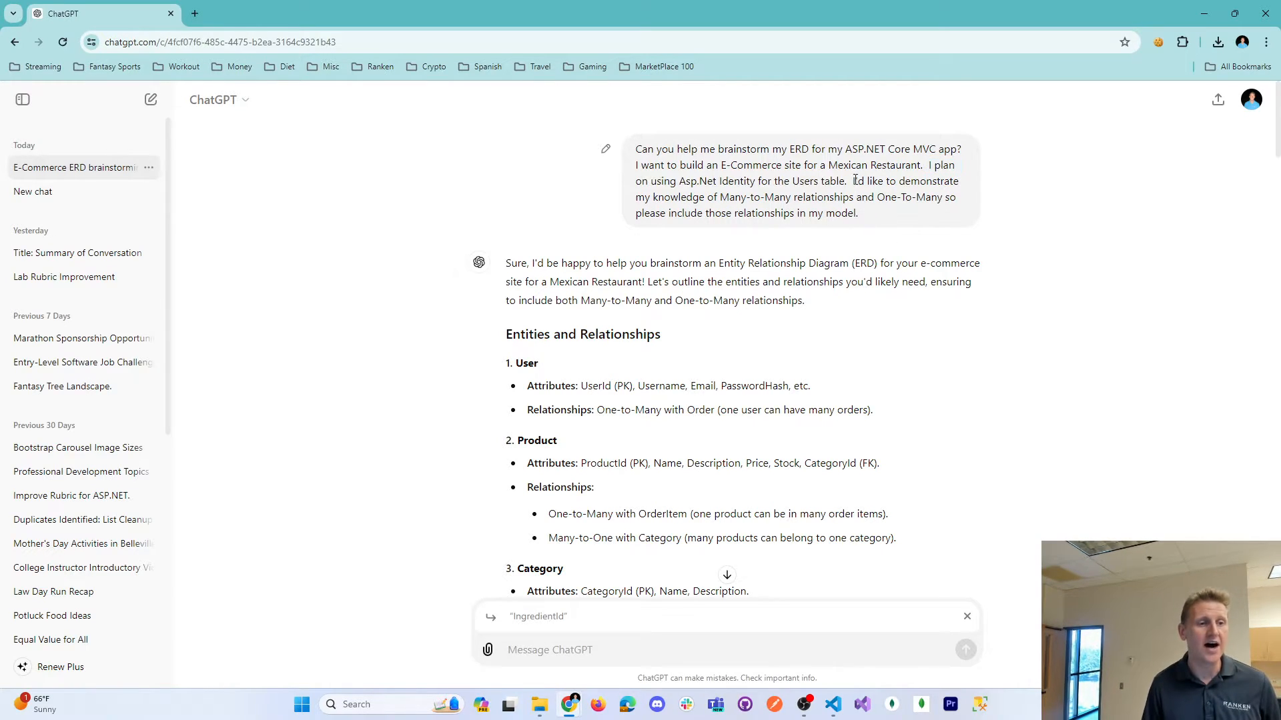
{"action": "left_click_drag", "start_coordinate": [856, 166], "coordinate": [868, 213]}
{"action": "double_click", "coordinate": [786, 199]}
{"action": "left_click", "coordinate": [873, 214]}
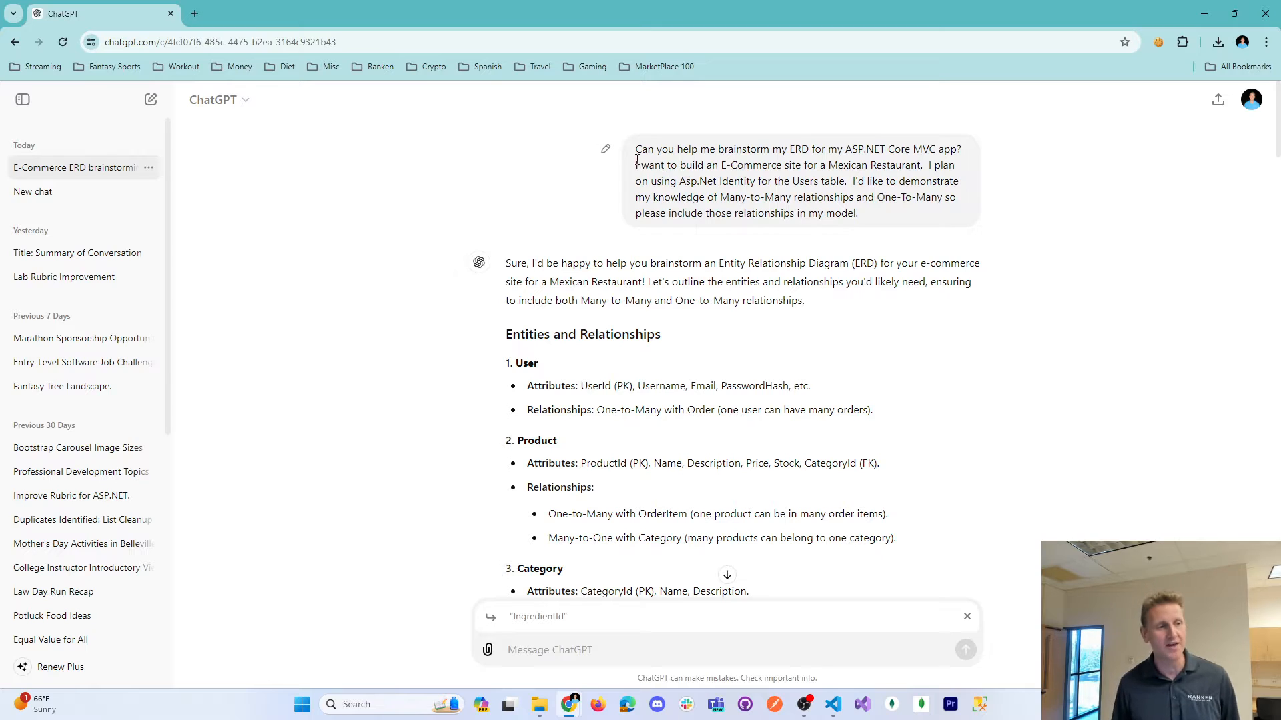
{"action": "left_click_drag", "start_coordinate": [637, 149], "coordinate": [873, 216]}
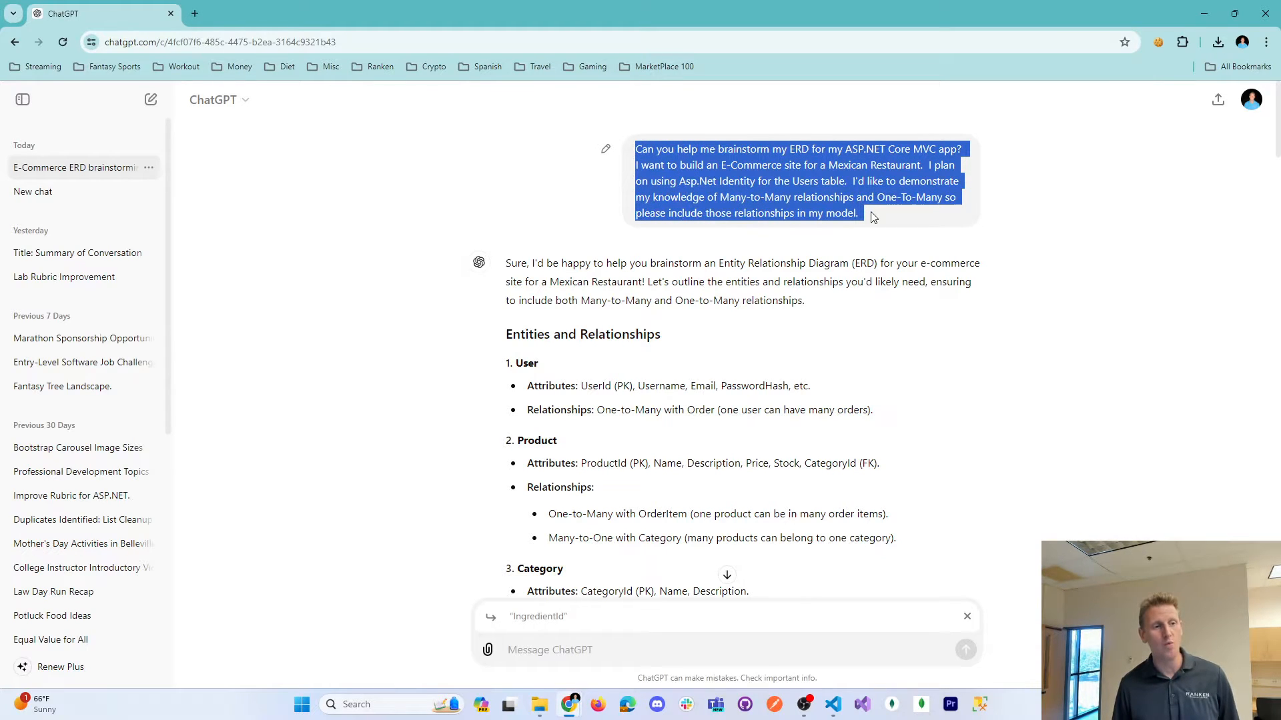
{"action": "left_click", "coordinate": [819, 316]}
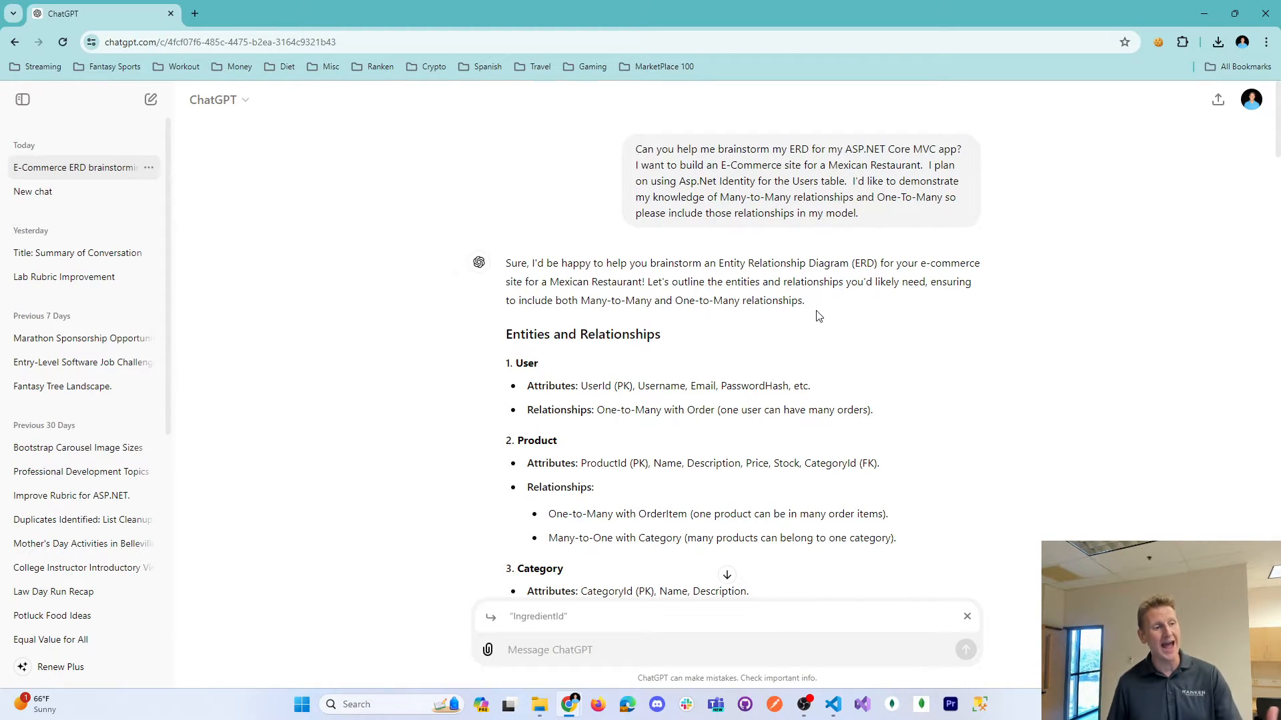
Read through the suggested entities from User to ProductIngredient under Entities and Relationships
{"action": "scroll", "coordinate": [625, 341], "scroll_direction": "down", "scroll_amount": 5}
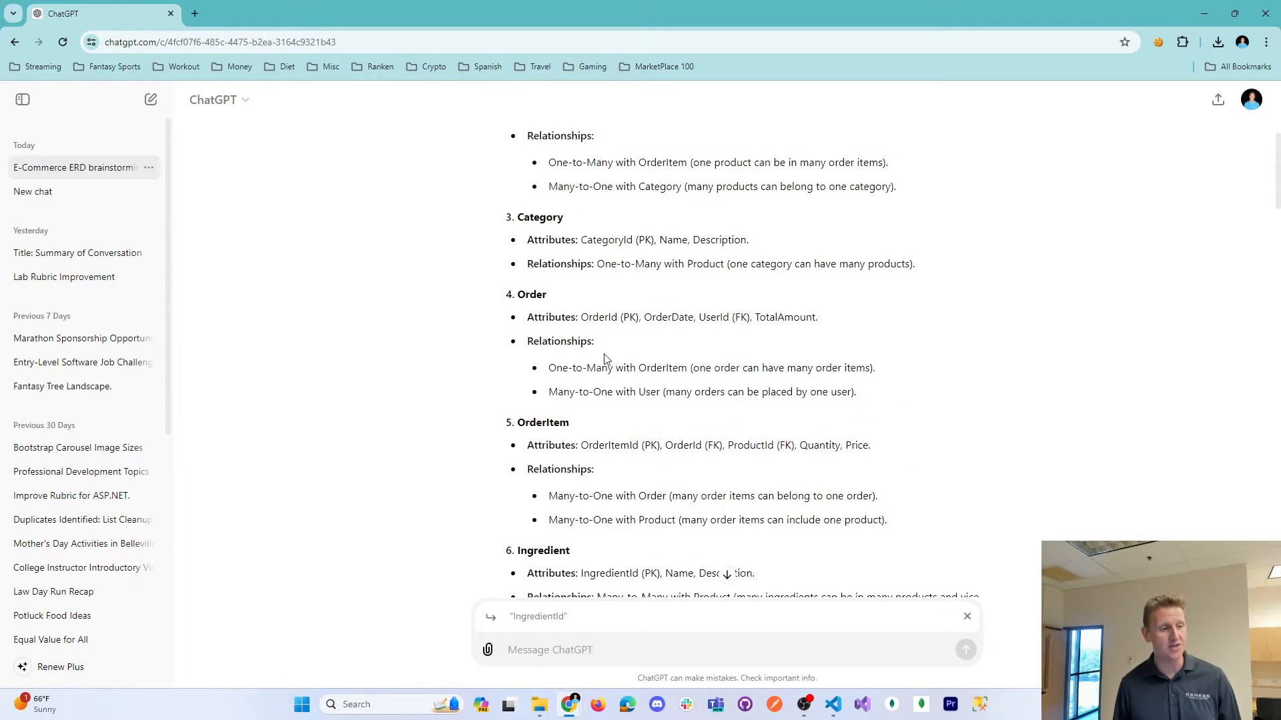
{"action": "scroll", "coordinate": [606, 360], "scroll_direction": "up", "scroll_amount": 3}
{"action": "left_click_drag", "start_coordinate": [510, 211], "coordinate": [564, 213]}
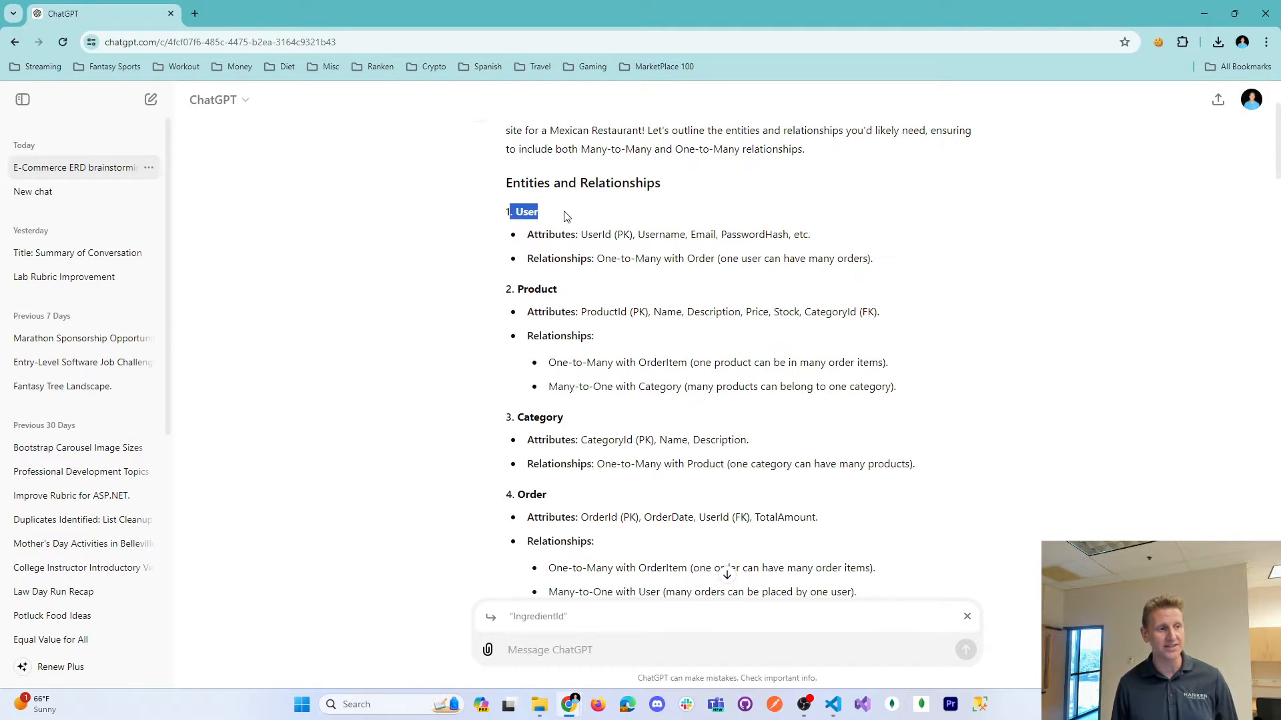
{"action": "left_click_drag", "start_coordinate": [506, 290], "coordinate": [548, 291]}
{"action": "left_click_drag", "start_coordinate": [519, 418], "coordinate": [521, 417]}
{"action": "double_click", "coordinate": [519, 418]}
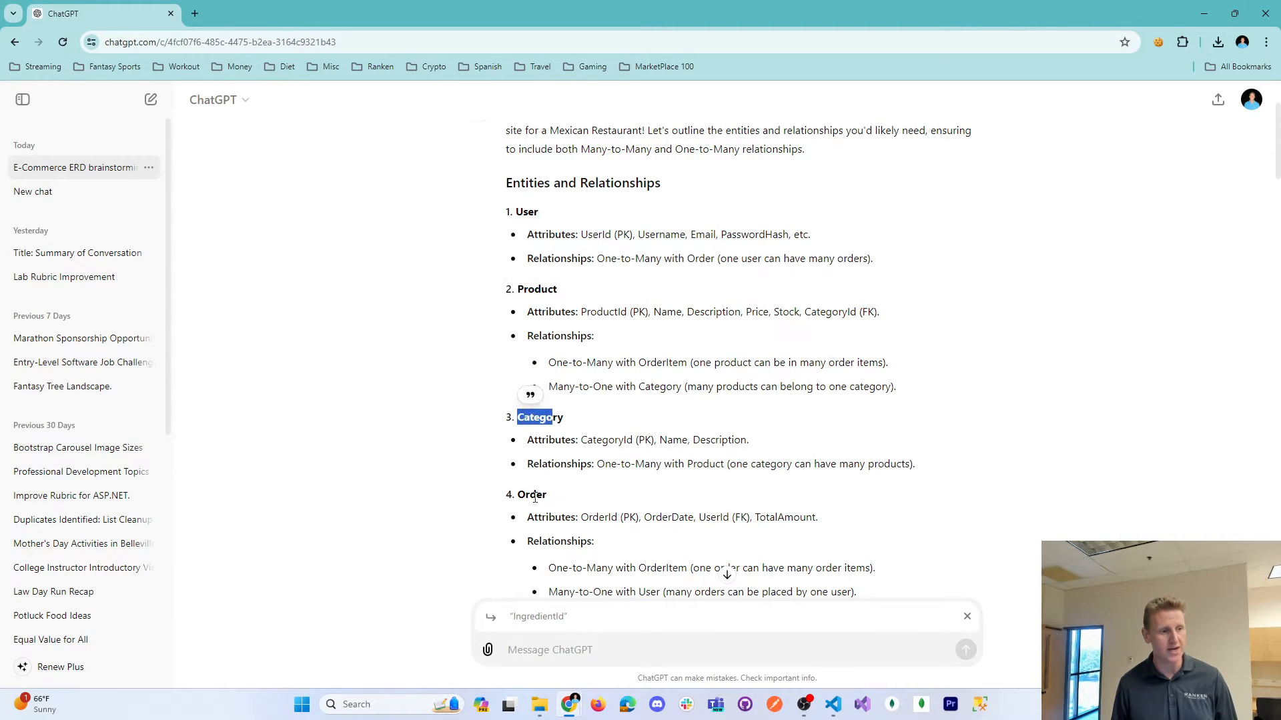
{"action": "double_click", "coordinate": [532, 493]}
{"action": "scroll", "coordinate": [532, 492], "scroll_direction": "down", "scroll_amount": 2}
{"action": "double_click", "coordinate": [531, 489]}
{"action": "scroll", "coordinate": [531, 489], "scroll_direction": "down", "scroll_amount": 2}
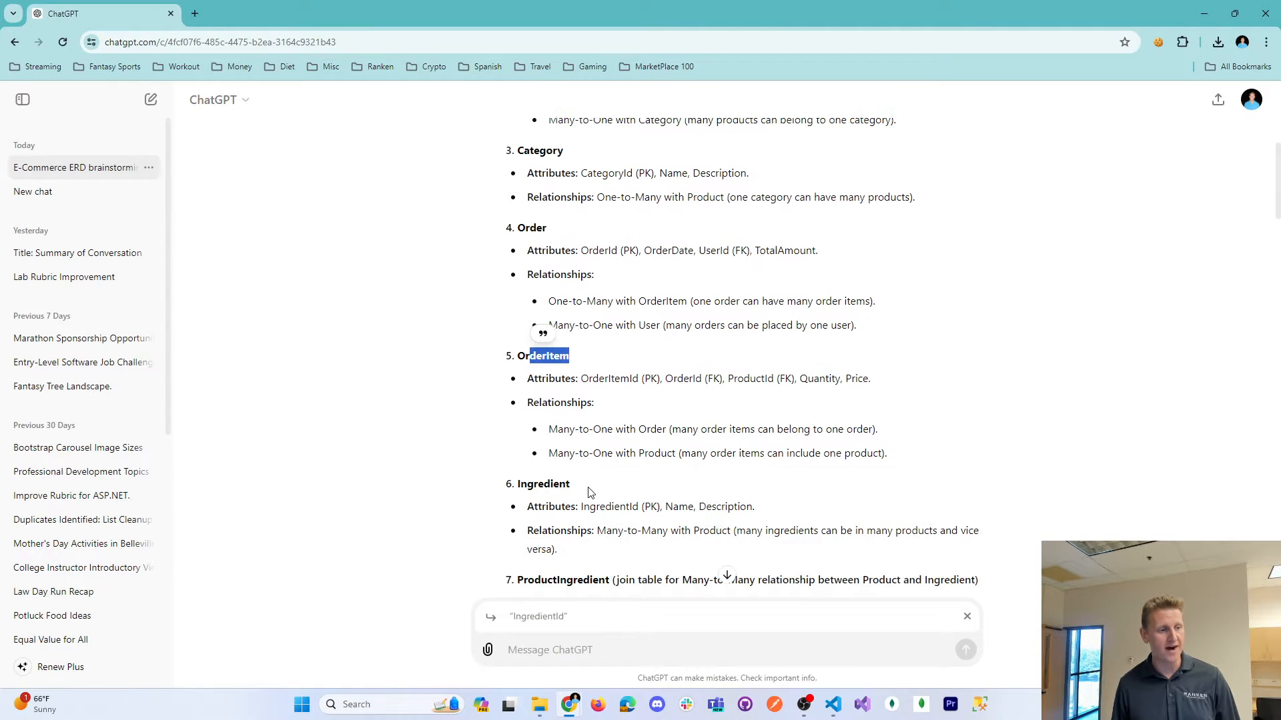
{"action": "scroll", "coordinate": [547, 494], "scroll_direction": "down", "scroll_amount": 2}
{"action": "left_click_drag", "start_coordinate": [571, 486], "coordinate": [607, 448]}
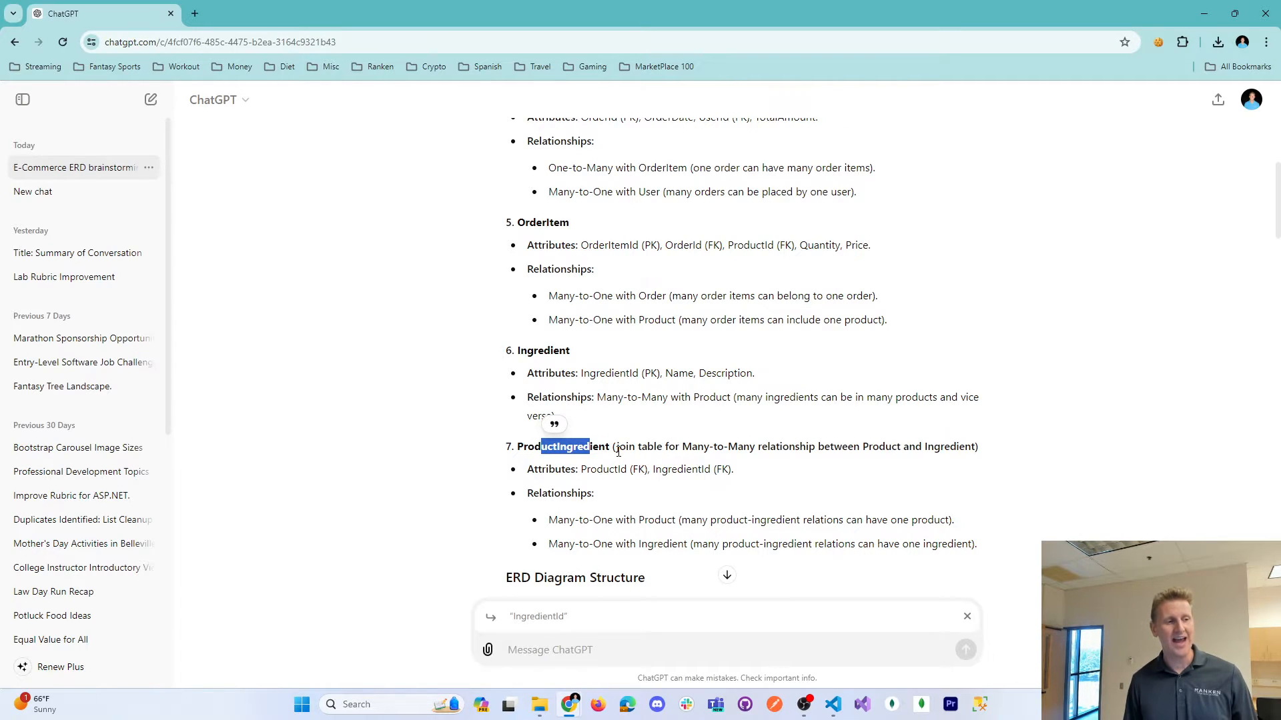
Go over the entity headings a second time, starting at User and ending at the ProductIngredient join table
{"action": "scroll", "coordinate": [618, 452], "scroll_direction": "up", "scroll_amount": 3}
{"action": "scroll", "coordinate": [550, 262], "scroll_direction": "up", "scroll_amount": 3}
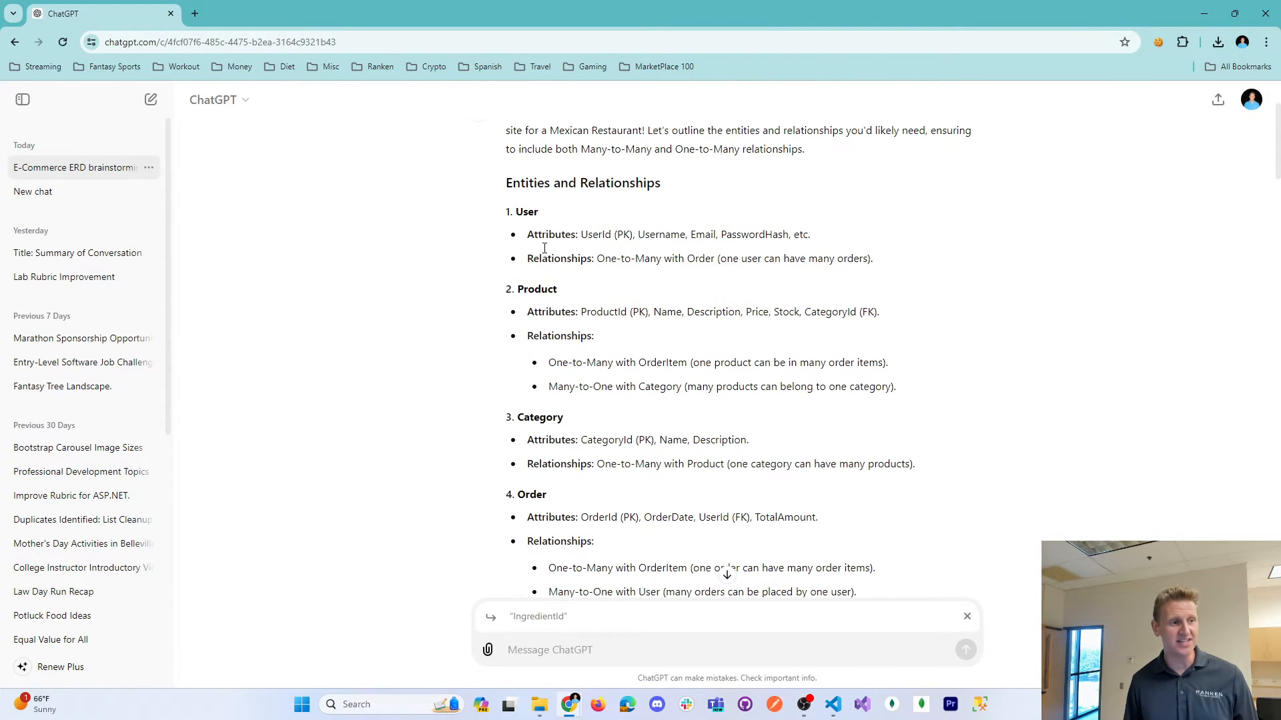
{"action": "double_click", "coordinate": [531, 213]}
{"action": "double_click", "coordinate": [537, 289]}
{"action": "double_click", "coordinate": [541, 418]}
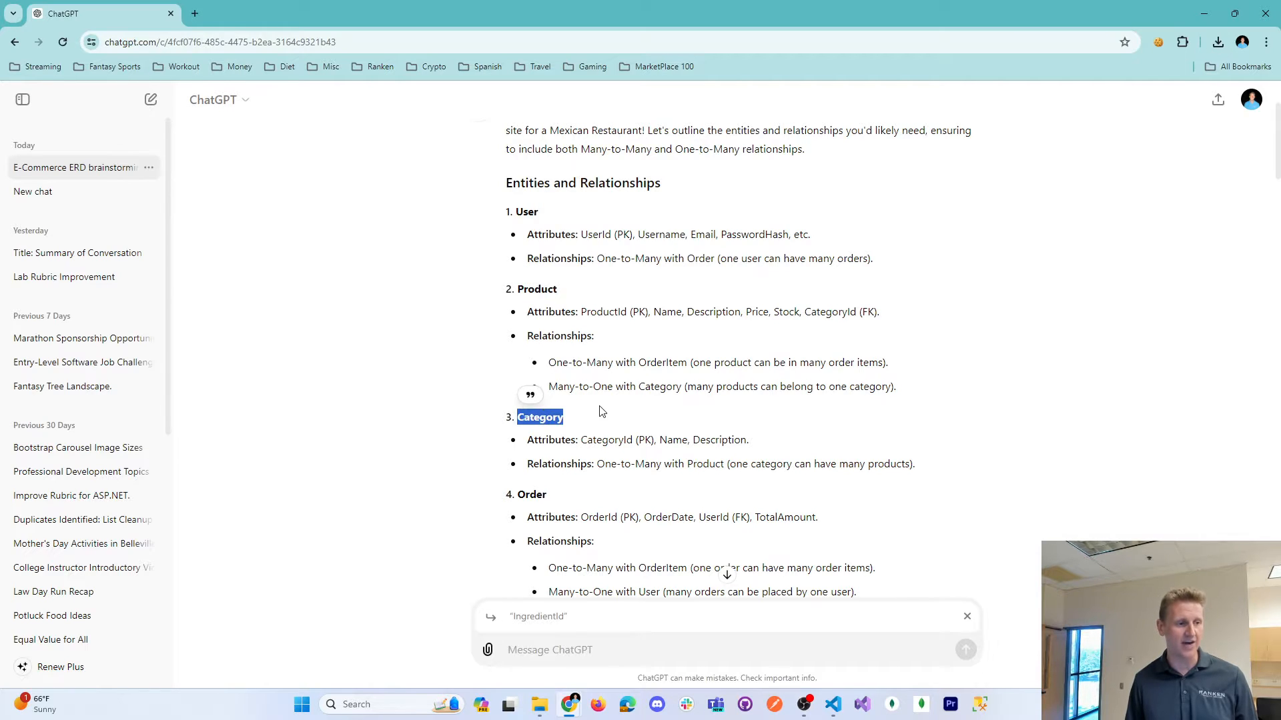
{"action": "scroll", "coordinate": [599, 411], "scroll_direction": "down", "scroll_amount": 1}
{"action": "double_click", "coordinate": [532, 423]}
{"action": "scroll", "coordinate": [601, 417], "scroll_direction": "down", "scroll_amount": 2}
{"action": "left_click", "coordinate": [560, 421]}
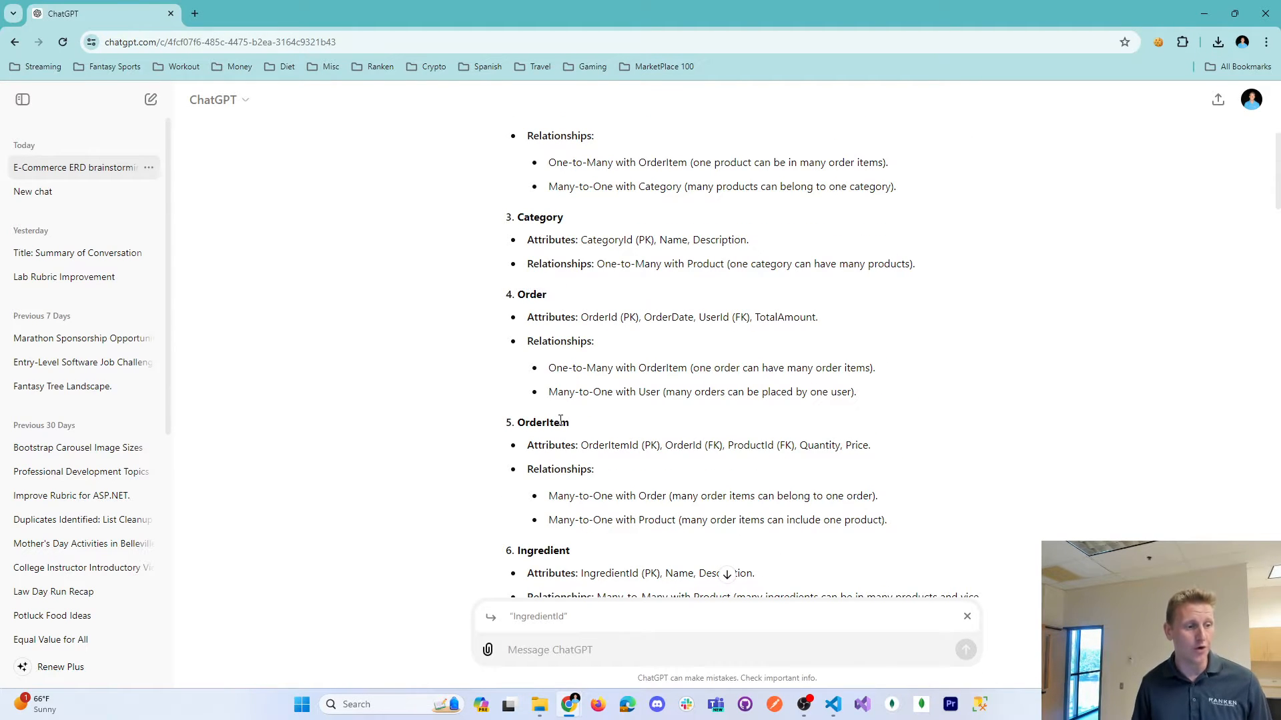
{"action": "double_click", "coordinate": [560, 420]}
{"action": "scroll", "coordinate": [619, 418], "scroll_direction": "down", "scroll_amount": 3}
{"action": "left_click", "coordinate": [557, 393]}
{"action": "double_click", "coordinate": [547, 352]}
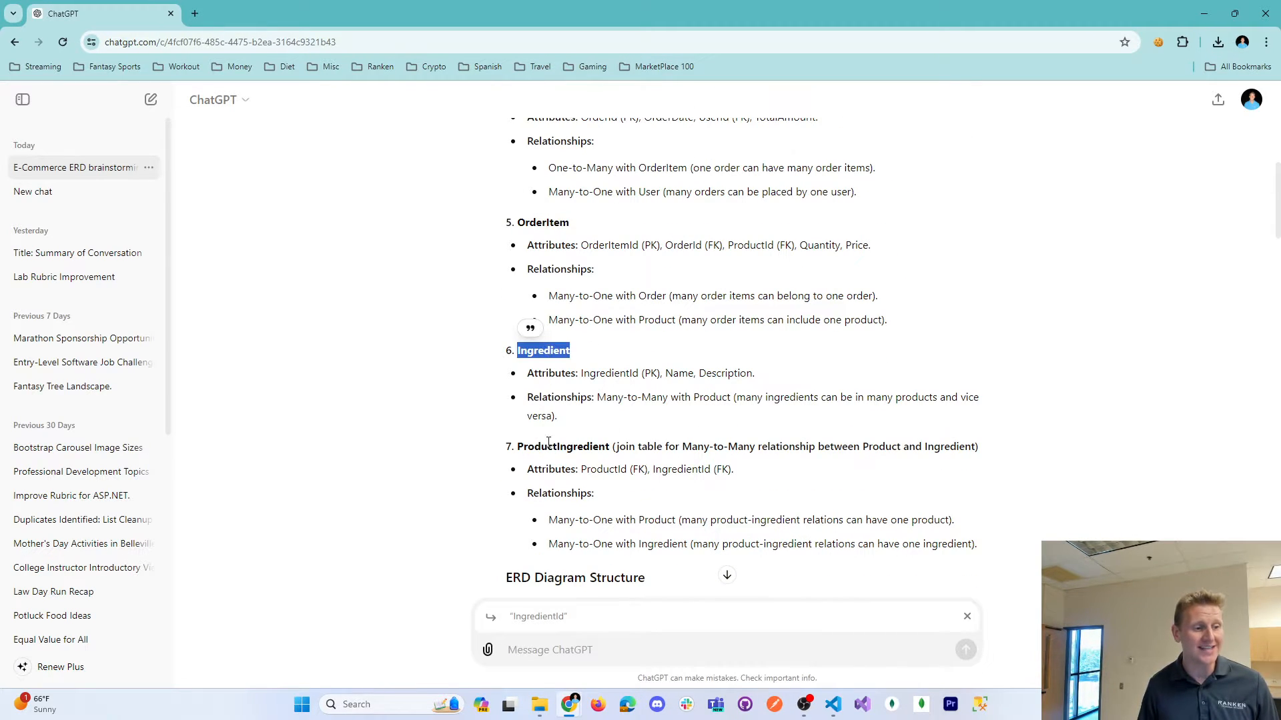
{"action": "double_click", "coordinate": [559, 445]}
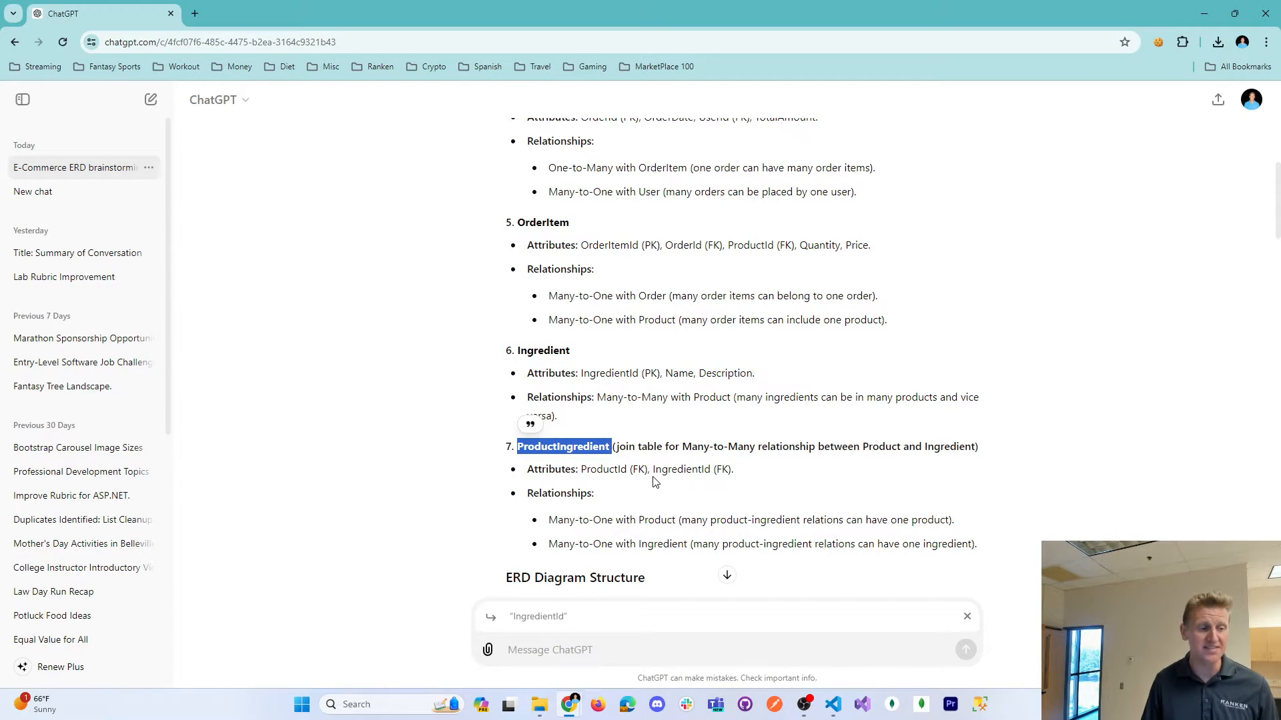
Examine the One-to-Many and Many-to-Many relationships summarized under ERD Diagram Structure
{"action": "scroll", "coordinate": [655, 482], "scroll_direction": "down", "scroll_amount": 2}
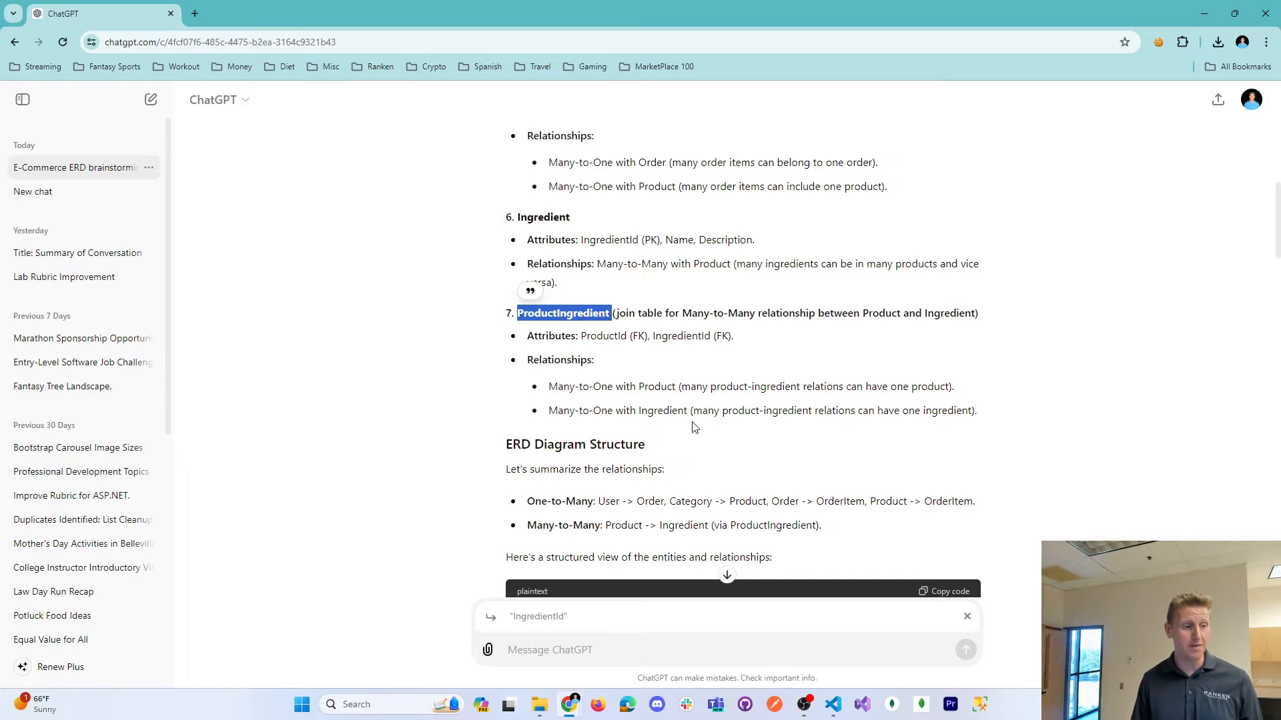
{"action": "left_click", "coordinate": [718, 426]}
{"action": "left_click_drag", "start_coordinate": [536, 503], "coordinate": [974, 505]}
{"action": "left_click", "coordinate": [871, 497]}
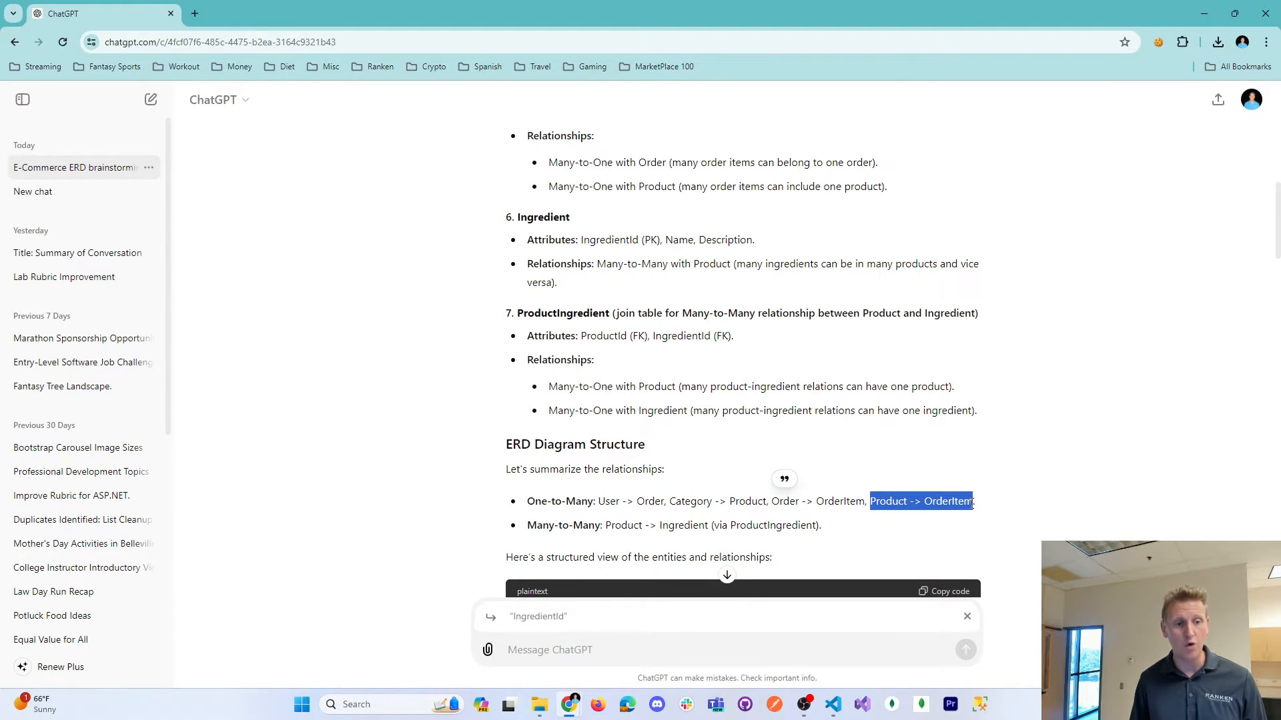
{"action": "left_click", "coordinate": [607, 502]}
{"action": "left_click_drag", "start_coordinate": [691, 502], "coordinate": [816, 502]}
{"action": "left_click_drag", "start_coordinate": [904, 502], "coordinate": [952, 502]}
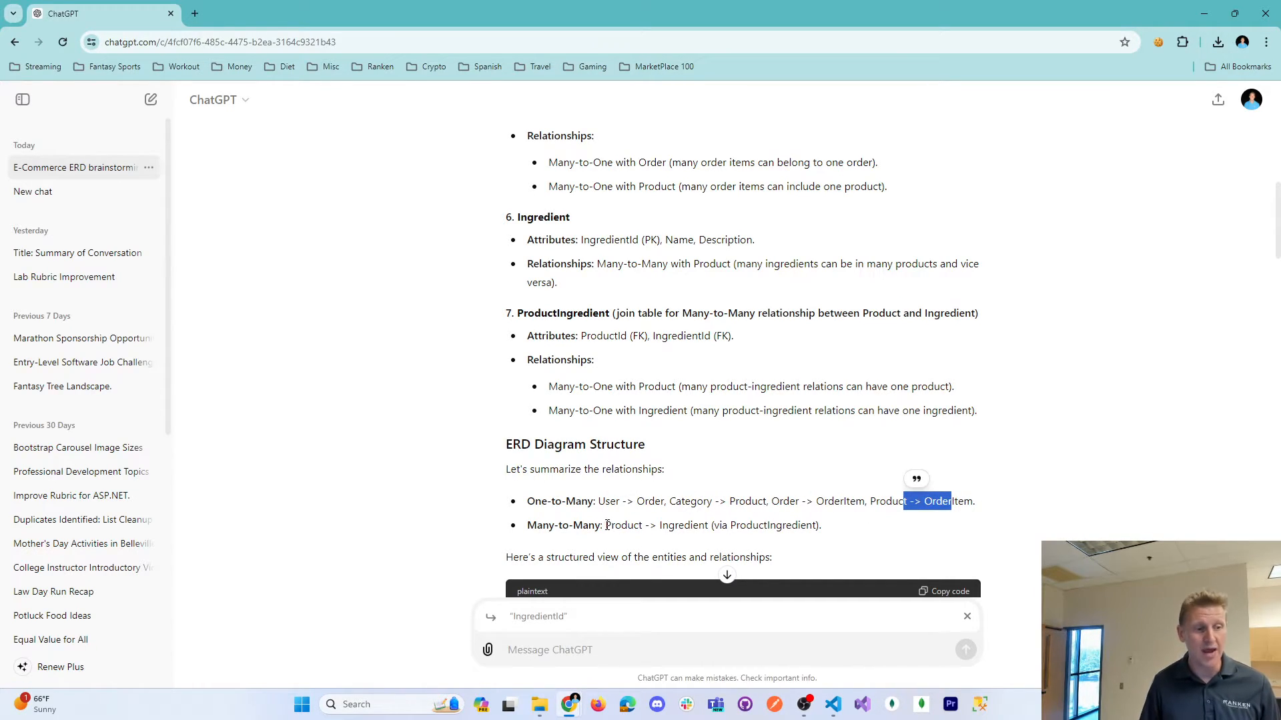
{"action": "left_click_drag", "start_coordinate": [607, 526], "coordinate": [709, 527]}
{"action": "double_click", "coordinate": [700, 527]}
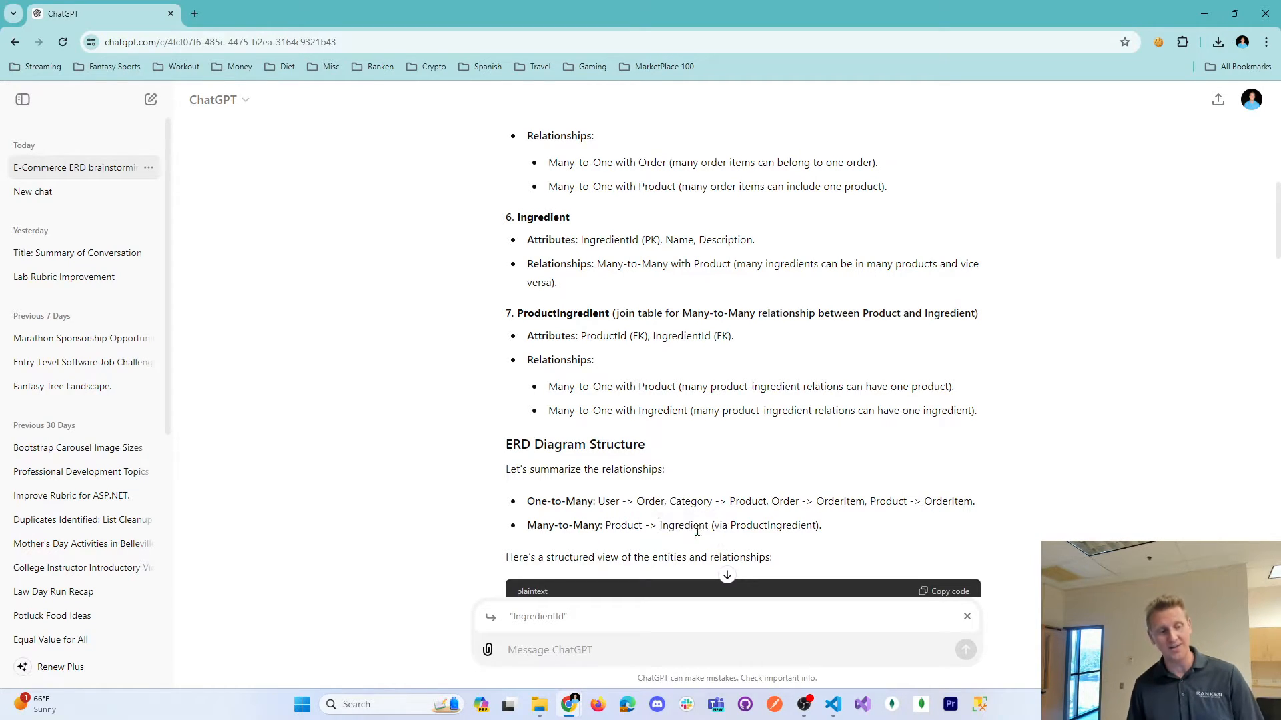
{"action": "double_click", "coordinate": [620, 528]}
{"action": "left_click", "coordinate": [678, 535]}
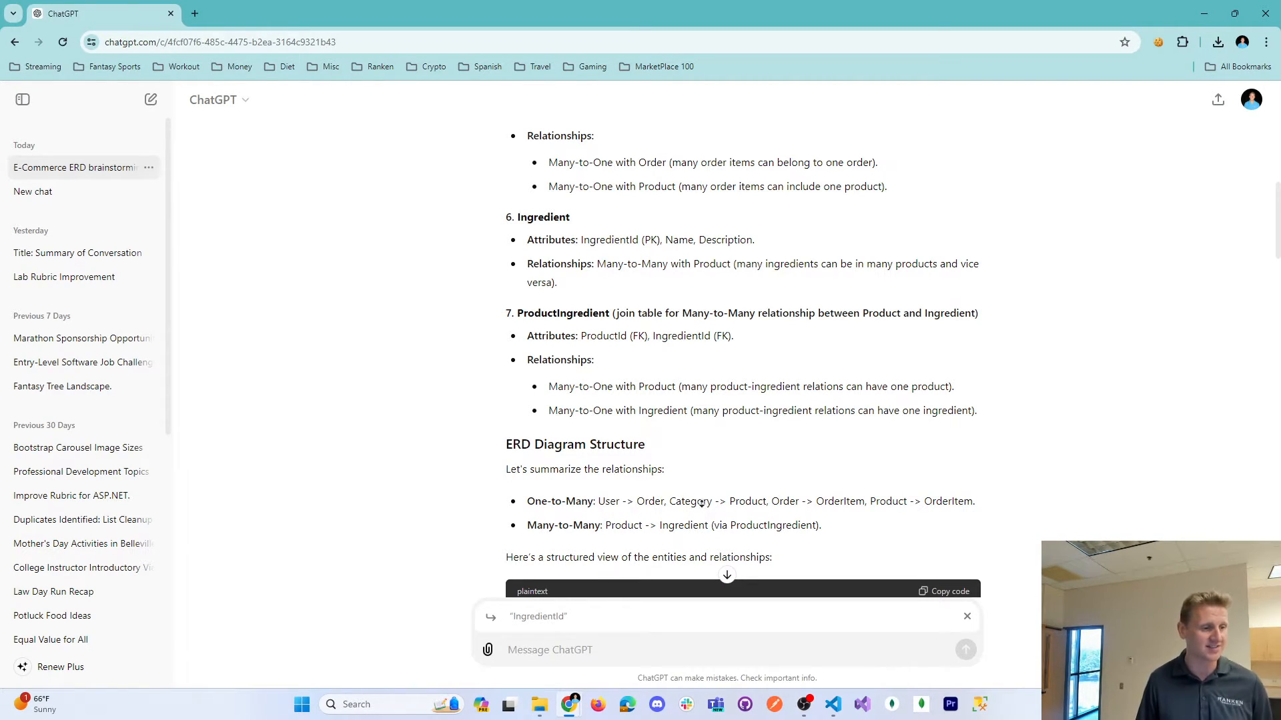
{"action": "scroll", "coordinate": [667, 467], "scroll_direction": "down", "scroll_amount": 1}
{"action": "left_click_drag", "start_coordinate": [527, 459], "coordinate": [981, 466]}
{"action": "left_click_drag", "start_coordinate": [528, 484], "coordinate": [819, 484]}
{"action": "left_click", "coordinate": [686, 412]}
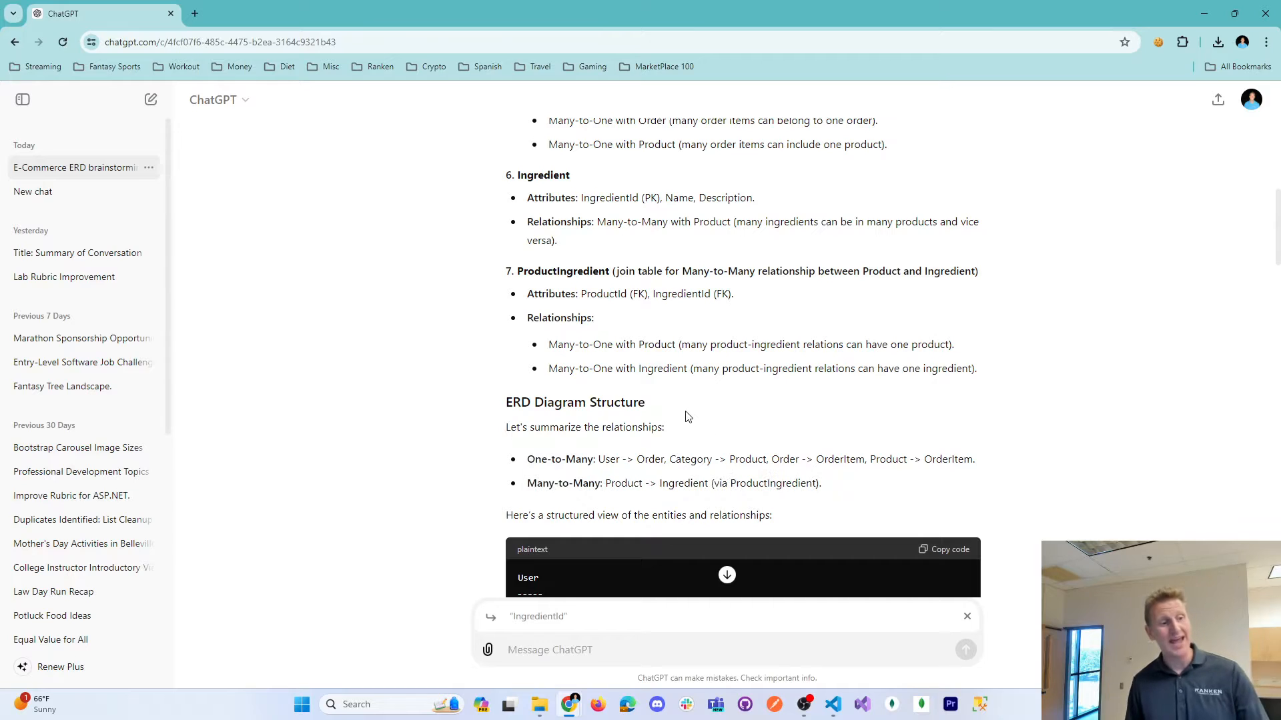
Examine the User table in the structured view of entities and relationships, including its UserId key, Username, Email and PasswordHash fields
{"action": "scroll", "coordinate": [660, 373], "scroll_direction": "down", "scroll_amount": 2}
{"action": "left_click_drag", "start_coordinate": [519, 415], "coordinate": [765, 417]}
{"action": "left_click", "coordinate": [691, 415]}
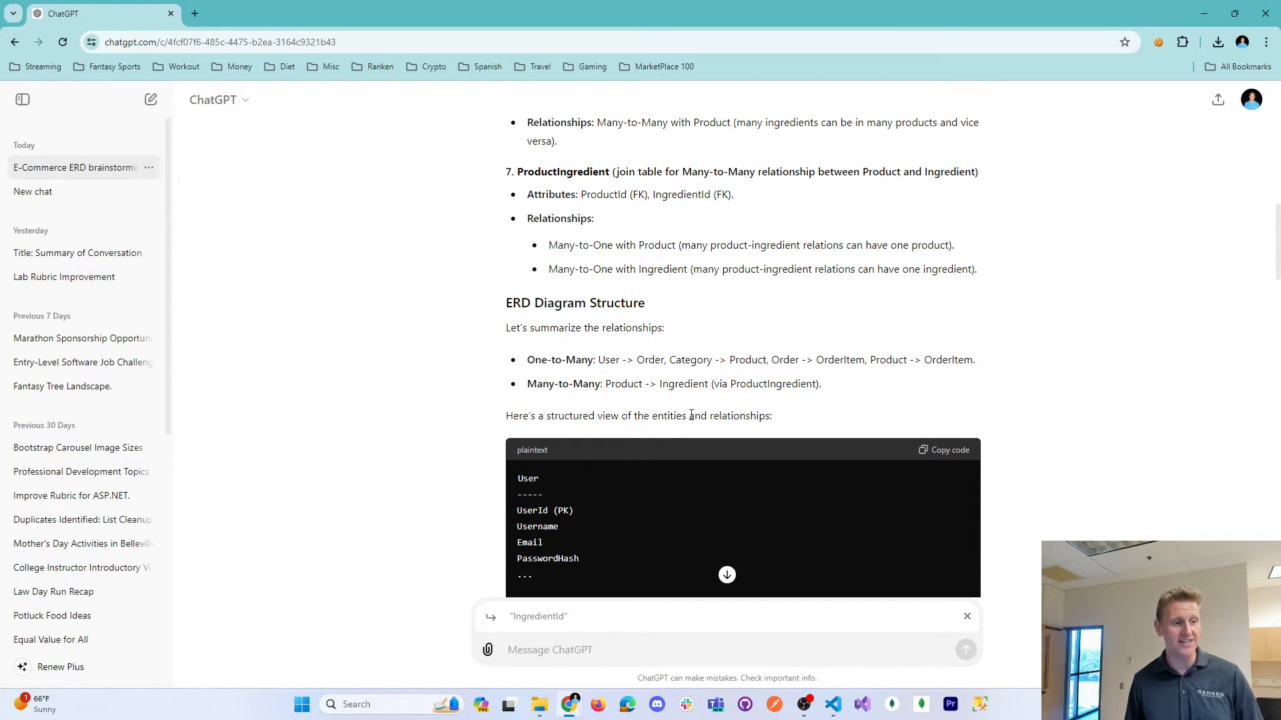
{"action": "scroll", "coordinate": [427, 437], "scroll_direction": "down", "scroll_amount": 2}
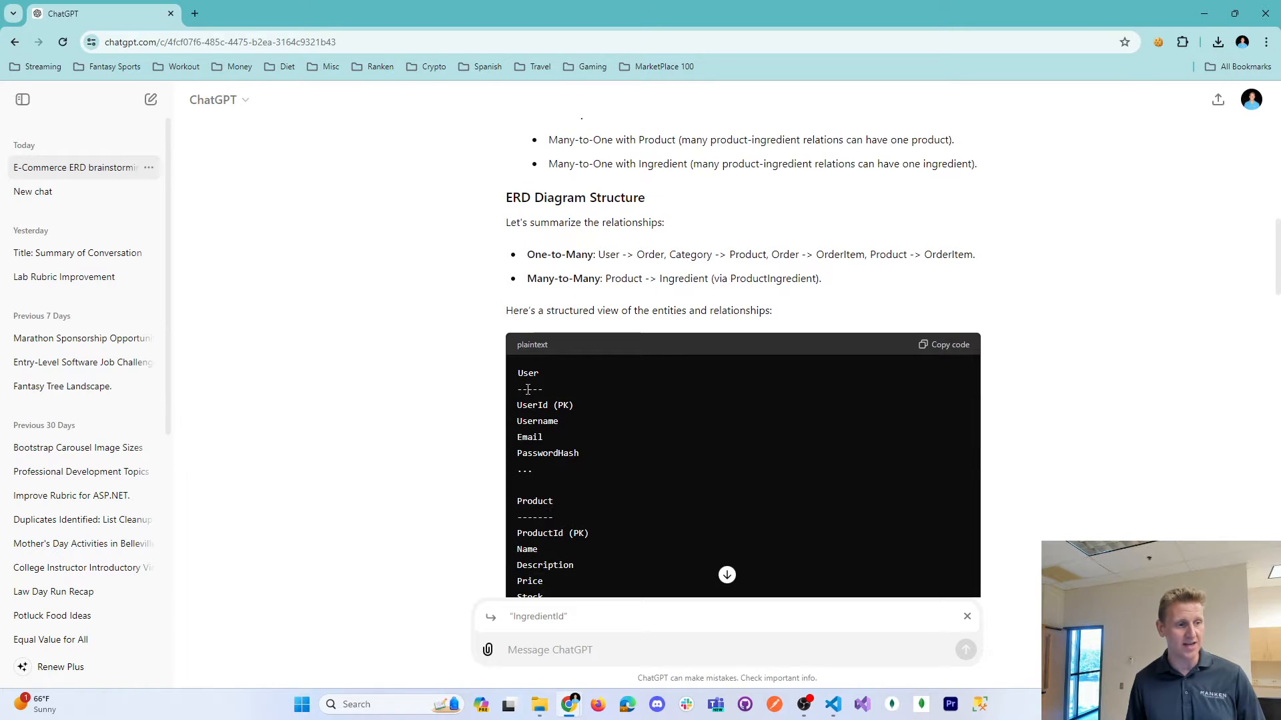
{"action": "double_click", "coordinate": [527, 373]}
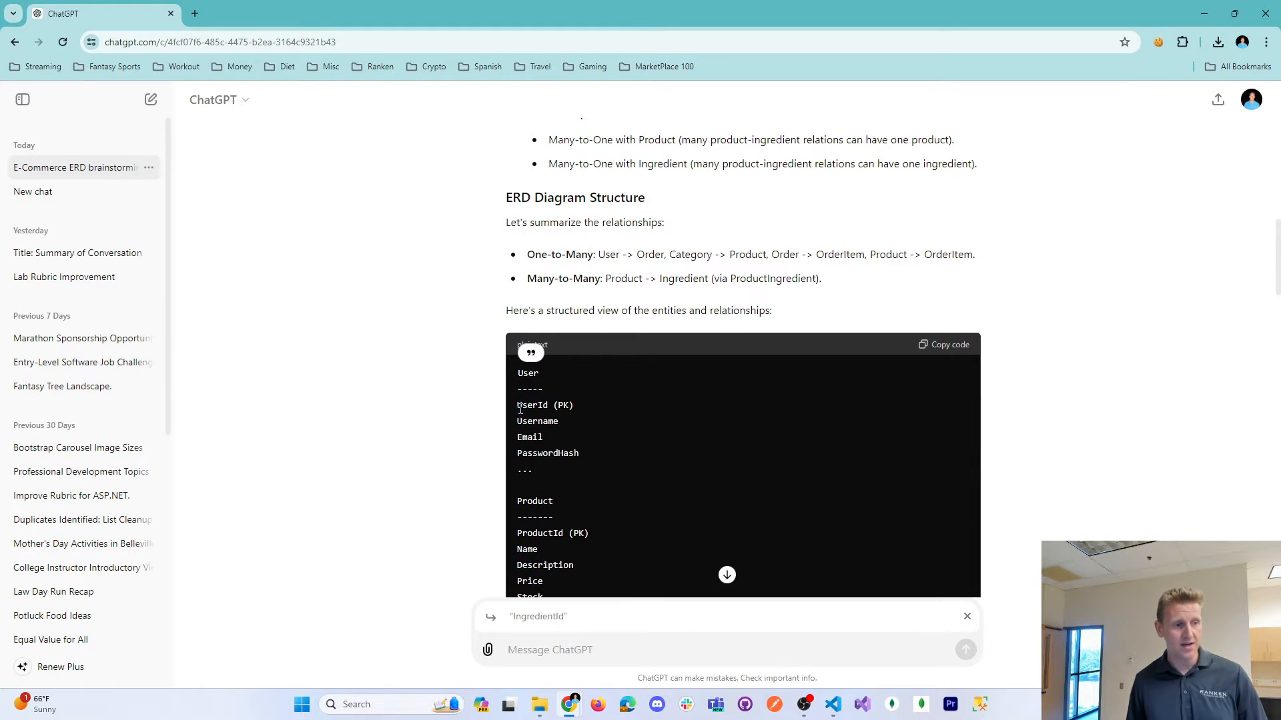
{"action": "left_click_drag", "start_coordinate": [518, 405], "coordinate": [599, 451]}
{"action": "scroll", "coordinate": [574, 444], "scroll_direction": "down", "scroll_amount": 2}
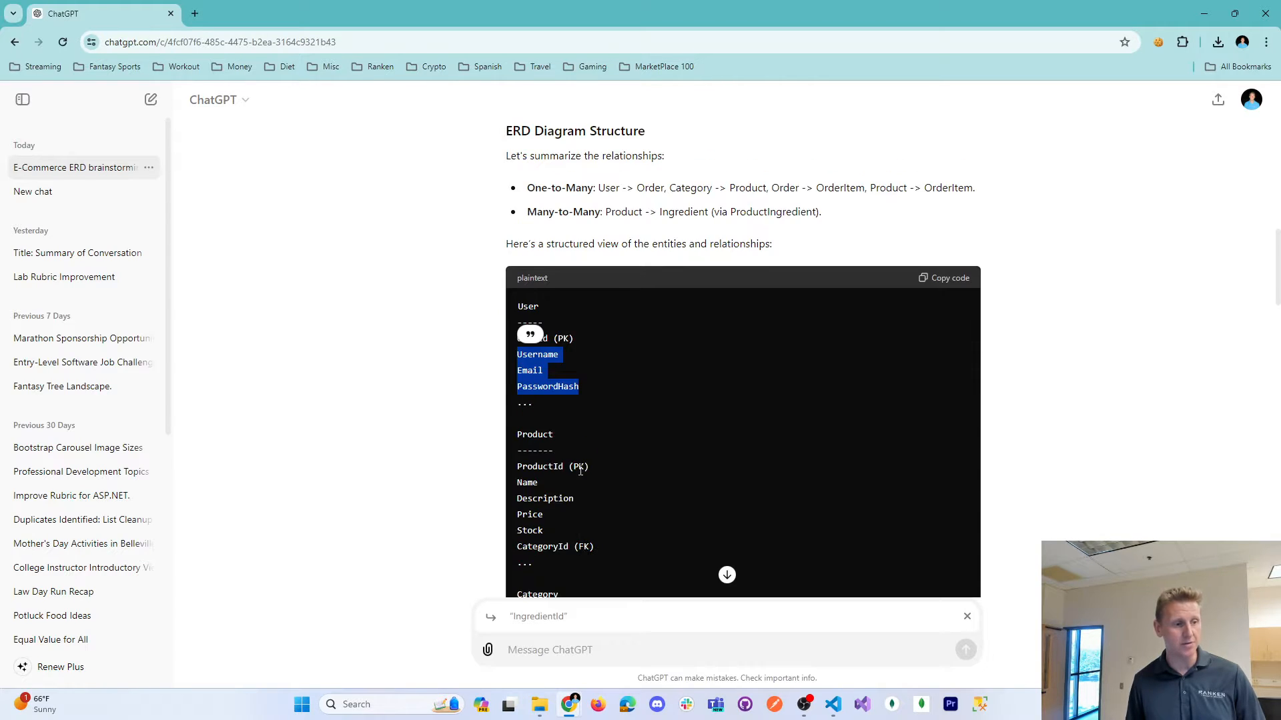
Examine the structured Product table's fields, comparing its ProductId primary key with its CategoryId foreign key
{"action": "double_click", "coordinate": [527, 373]}
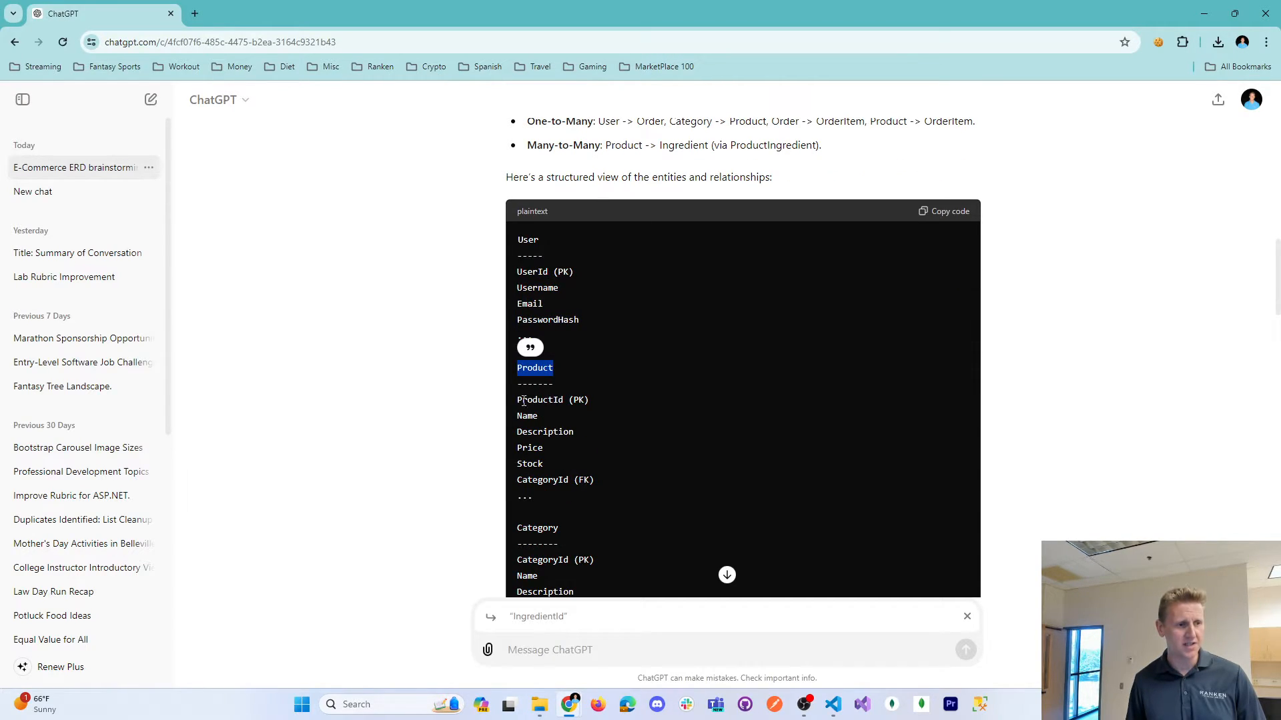
{"action": "left_click_drag", "start_coordinate": [518, 400], "coordinate": [607, 412]}
{"action": "left_click_drag", "start_coordinate": [518, 416], "coordinate": [601, 479]}
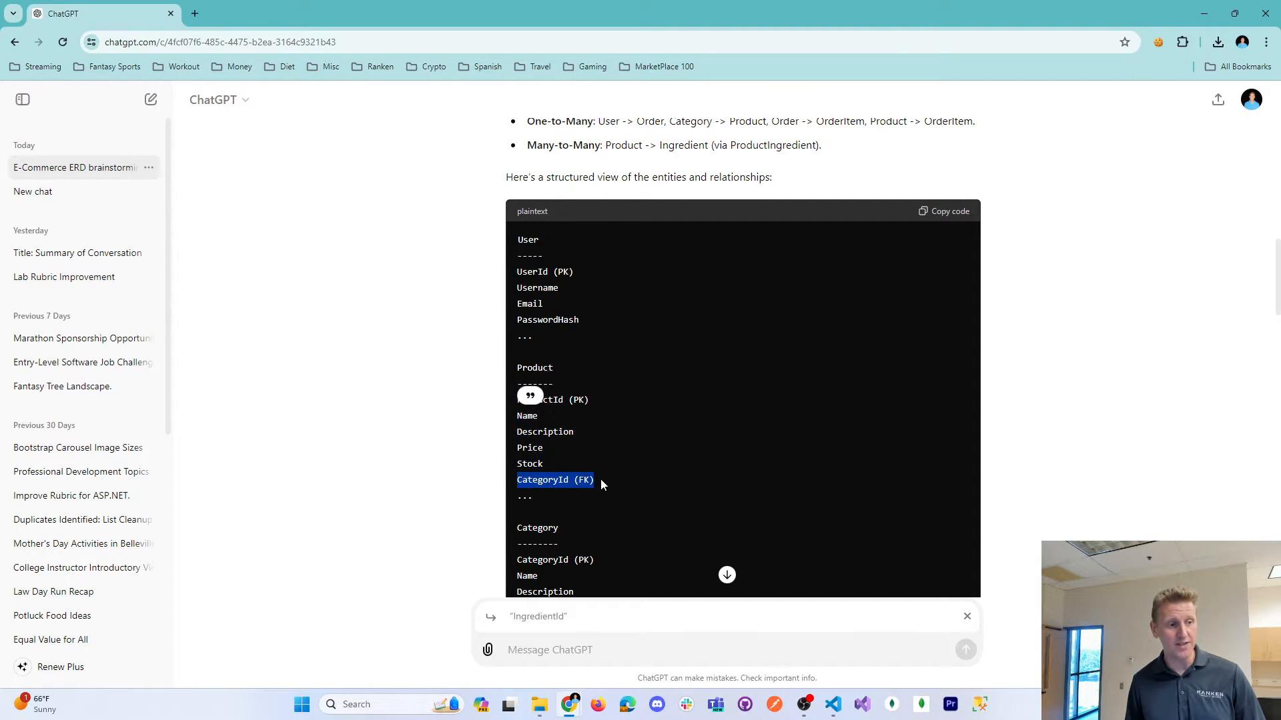
{"action": "left_click", "coordinate": [579, 450]}
{"action": "left_click_drag", "start_coordinate": [542, 401], "coordinate": [591, 401]}
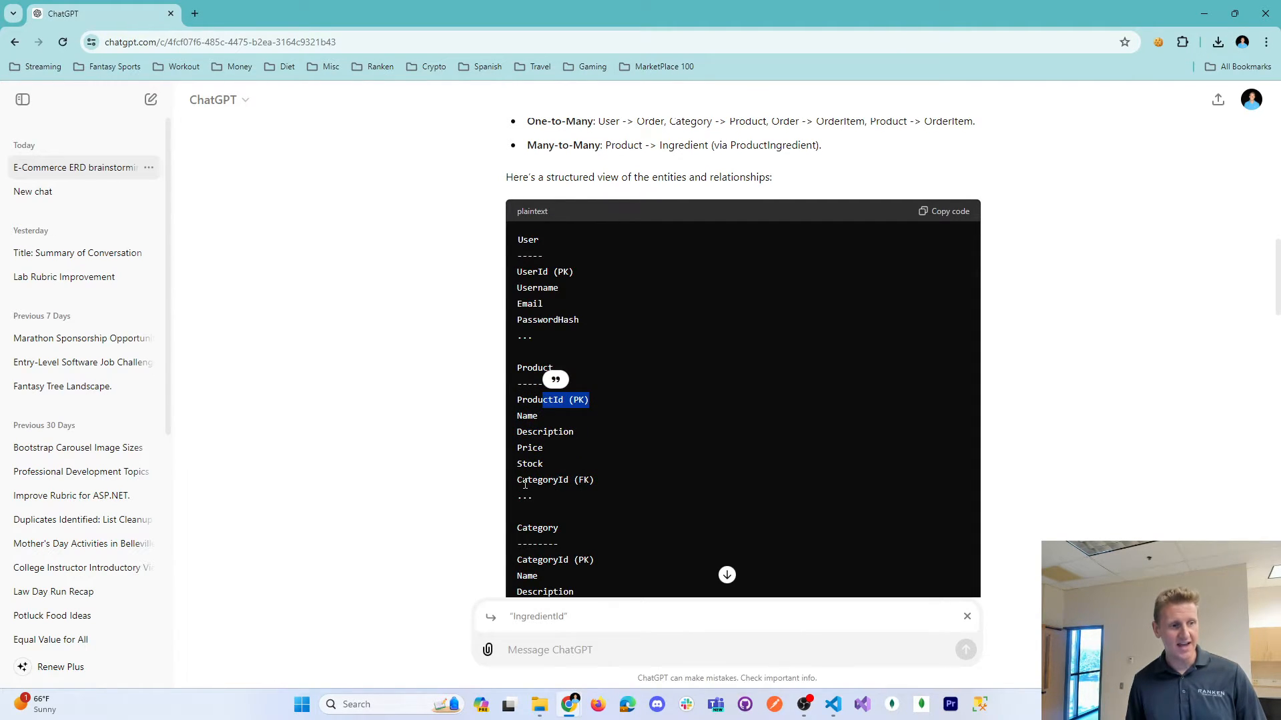
{"action": "left_click_drag", "start_coordinate": [525, 483], "coordinate": [589, 481]}
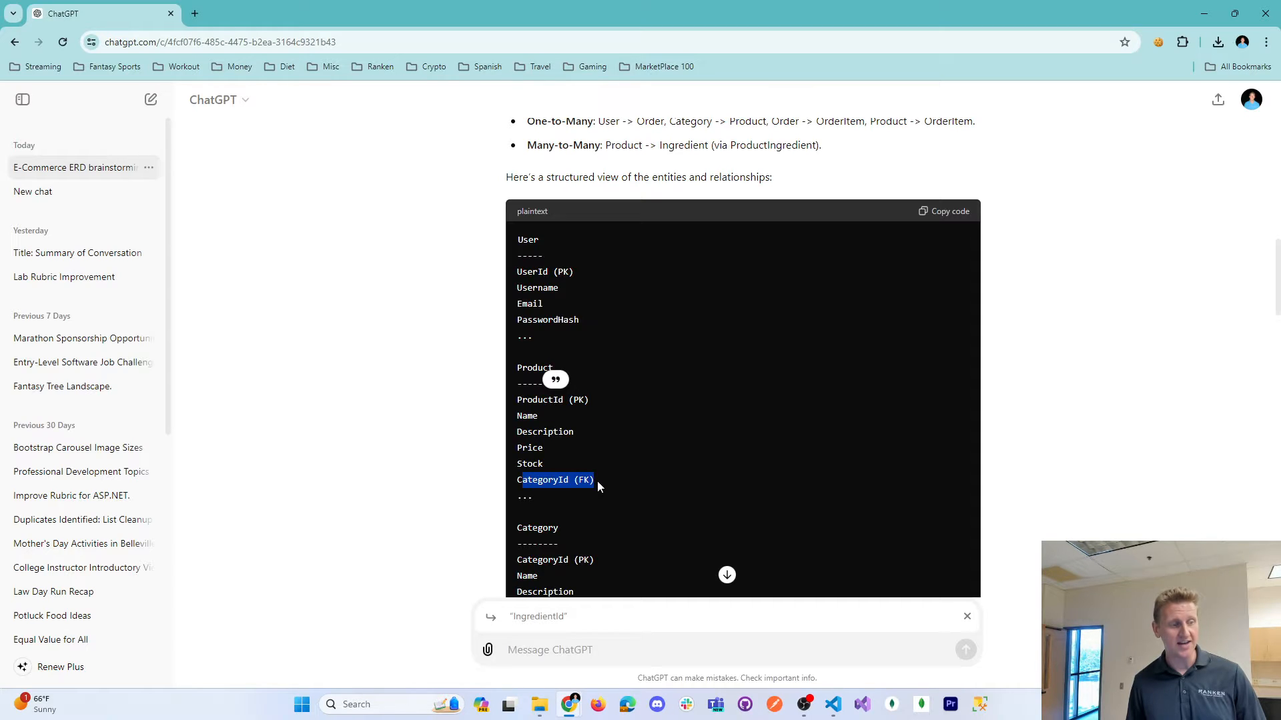
{"action": "left_click", "coordinate": [437, 450]}
{"action": "left_click_drag", "start_coordinate": [559, 400], "coordinate": [592, 402]}
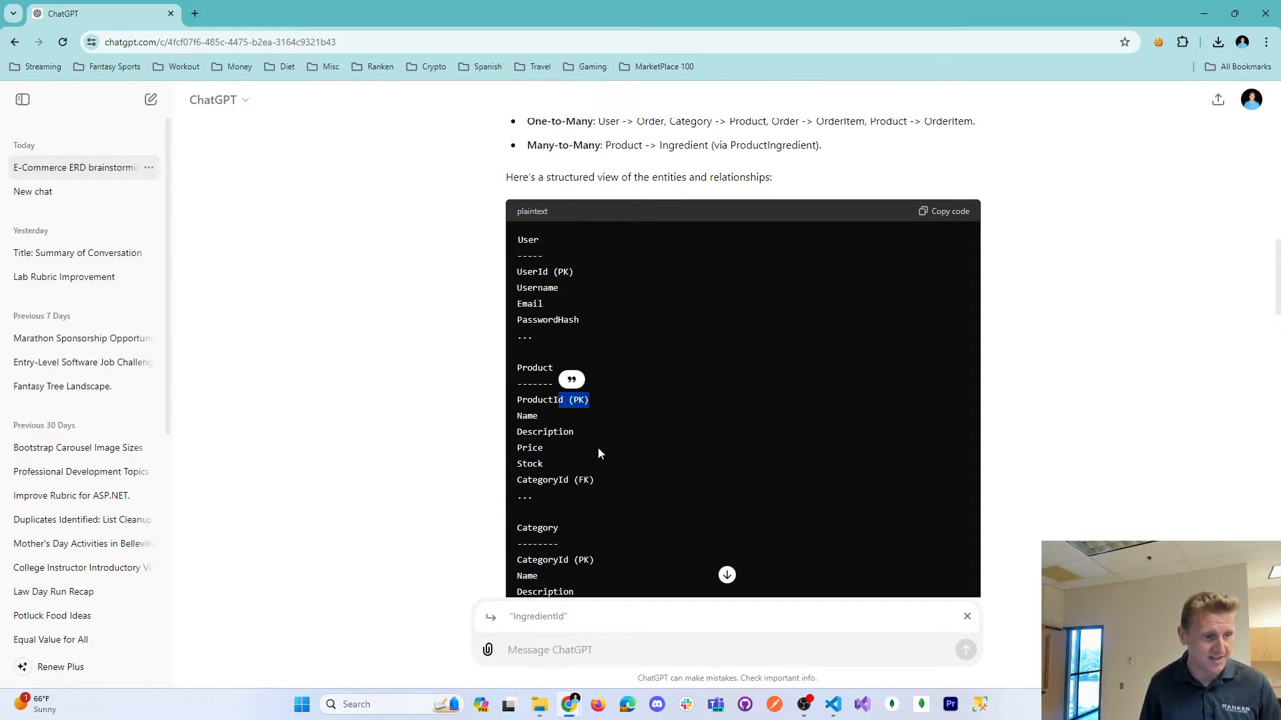
{"action": "left_click_drag", "start_coordinate": [543, 482], "coordinate": [588, 482]}
{"action": "left_click", "coordinate": [441, 497]}
Review the ProductIngredient join table's Many-to-One relationship with Product, and recheck the structured Product table and its CategoryId foreign key
{"action": "scroll", "coordinate": [440, 375], "scroll_direction": "up", "scroll_amount": 3}
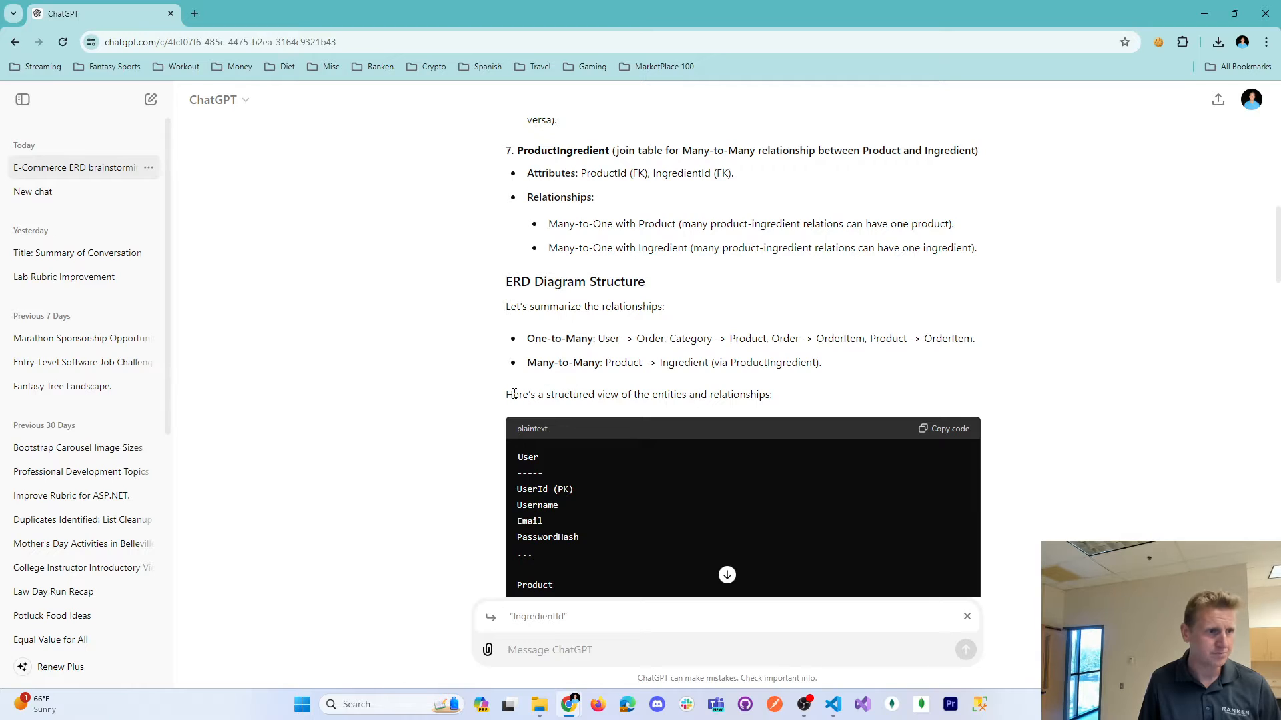
{"action": "scroll", "coordinate": [527, 373], "scroll_direction": "up", "scroll_amount": 1}
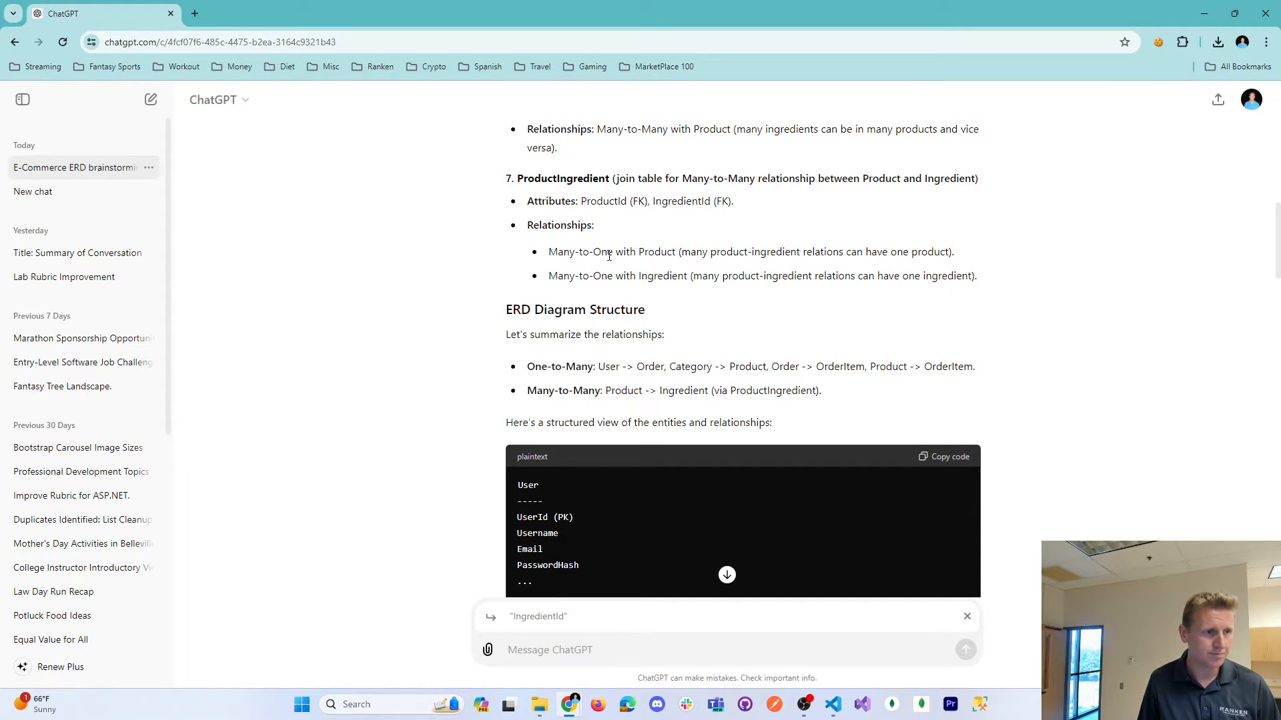
{"action": "left_click_drag", "start_coordinate": [558, 251], "coordinate": [834, 253]}
{"action": "scroll", "coordinate": [446, 399], "scroll_direction": "down", "scroll_amount": 3}
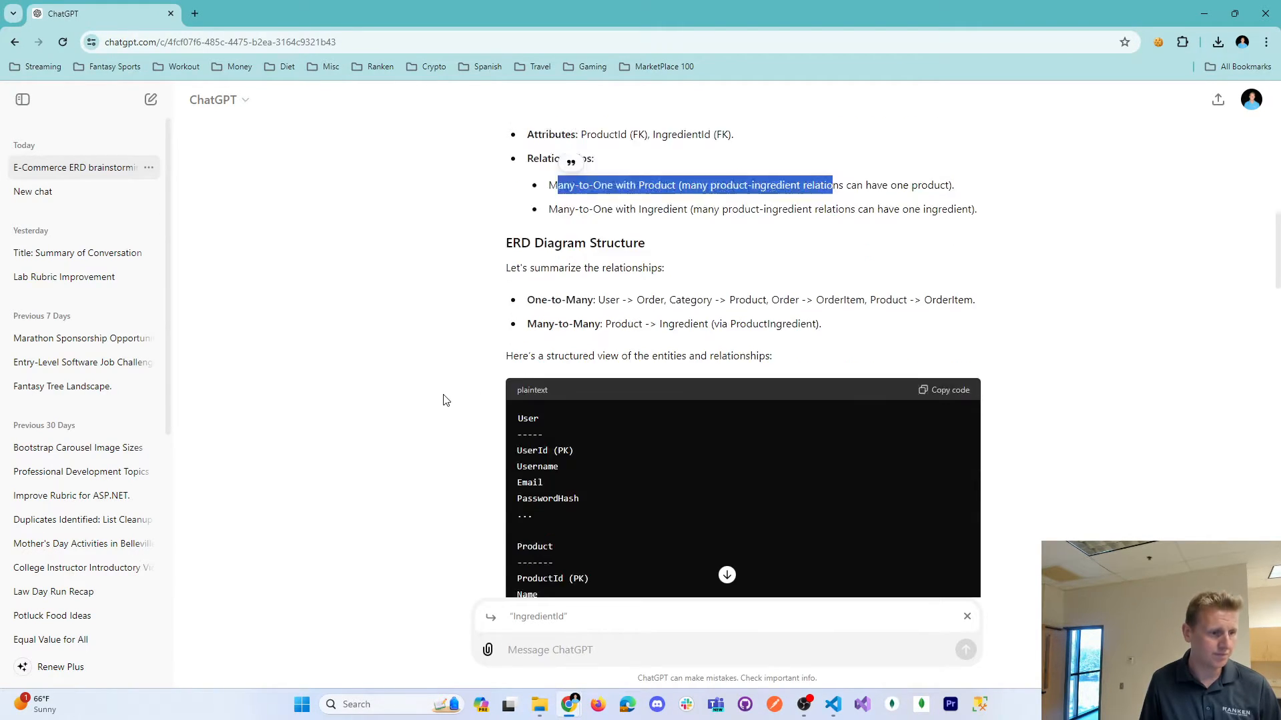
{"action": "double_click", "coordinate": [540, 417]}
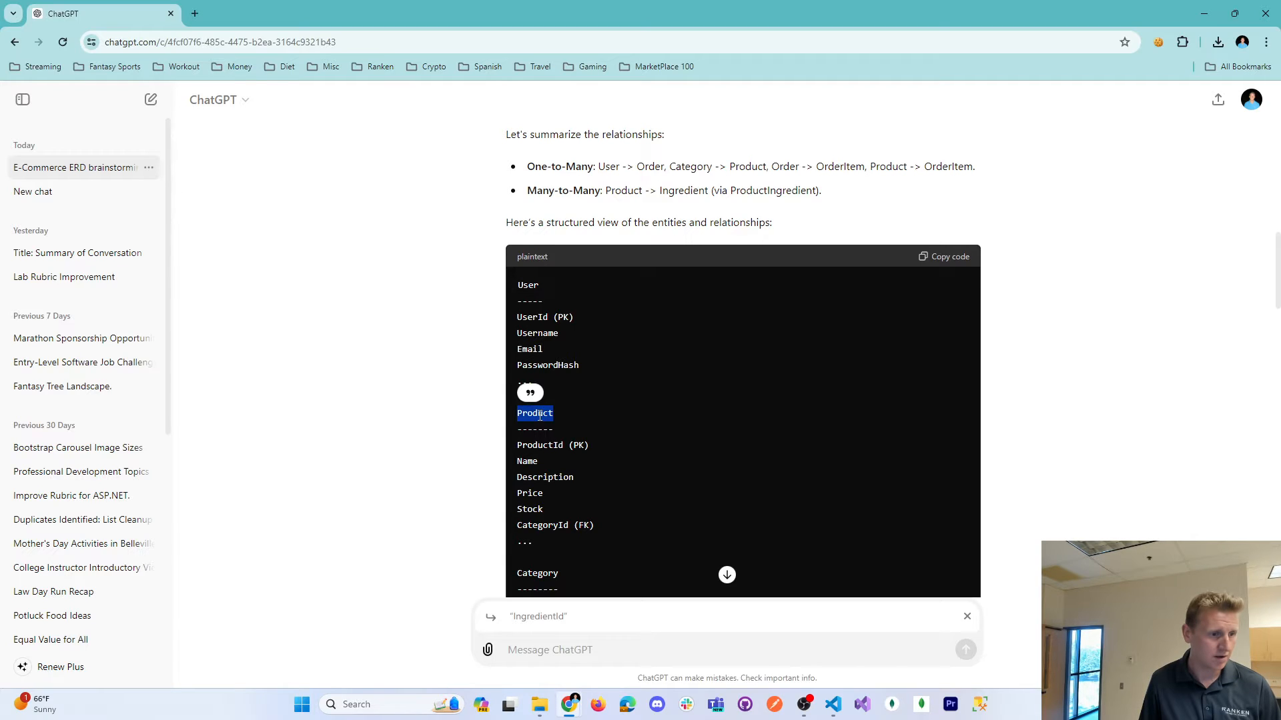
{"action": "double_click", "coordinate": [541, 527]}
{"action": "double_click", "coordinate": [538, 412]}
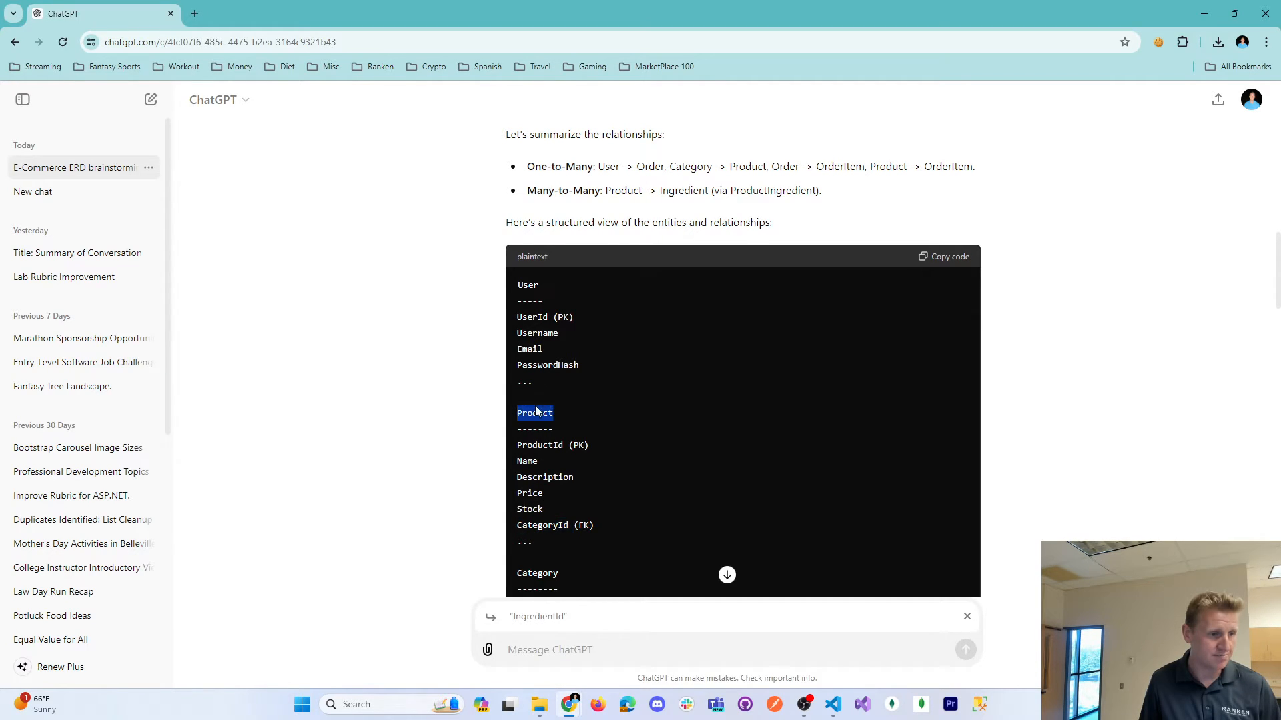
{"action": "double_click", "coordinate": [545, 524]}
{"action": "left_click", "coordinate": [438, 435]}
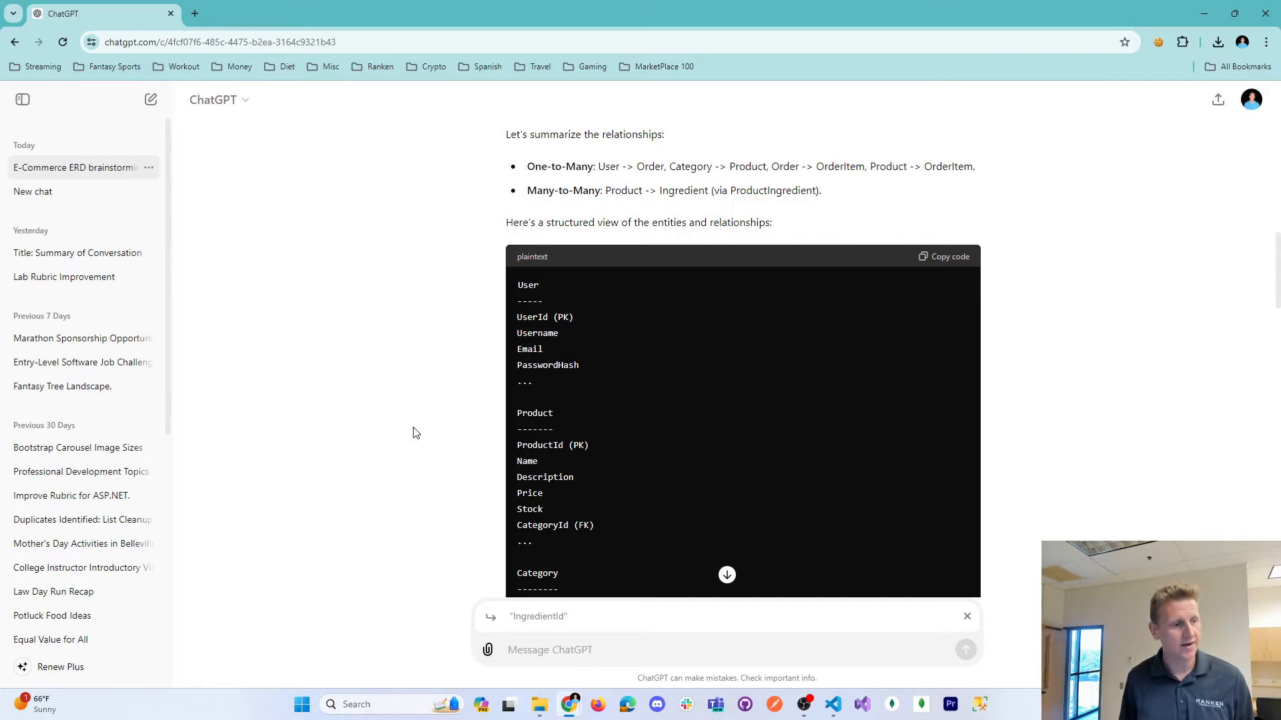
Examine the primary keys of the structured Category and Order tables and the UserId foreign key in Order
{"action": "scroll", "coordinate": [403, 434], "scroll_direction": "down", "scroll_amount": 2}
{"action": "double_click", "coordinate": [538, 443]}
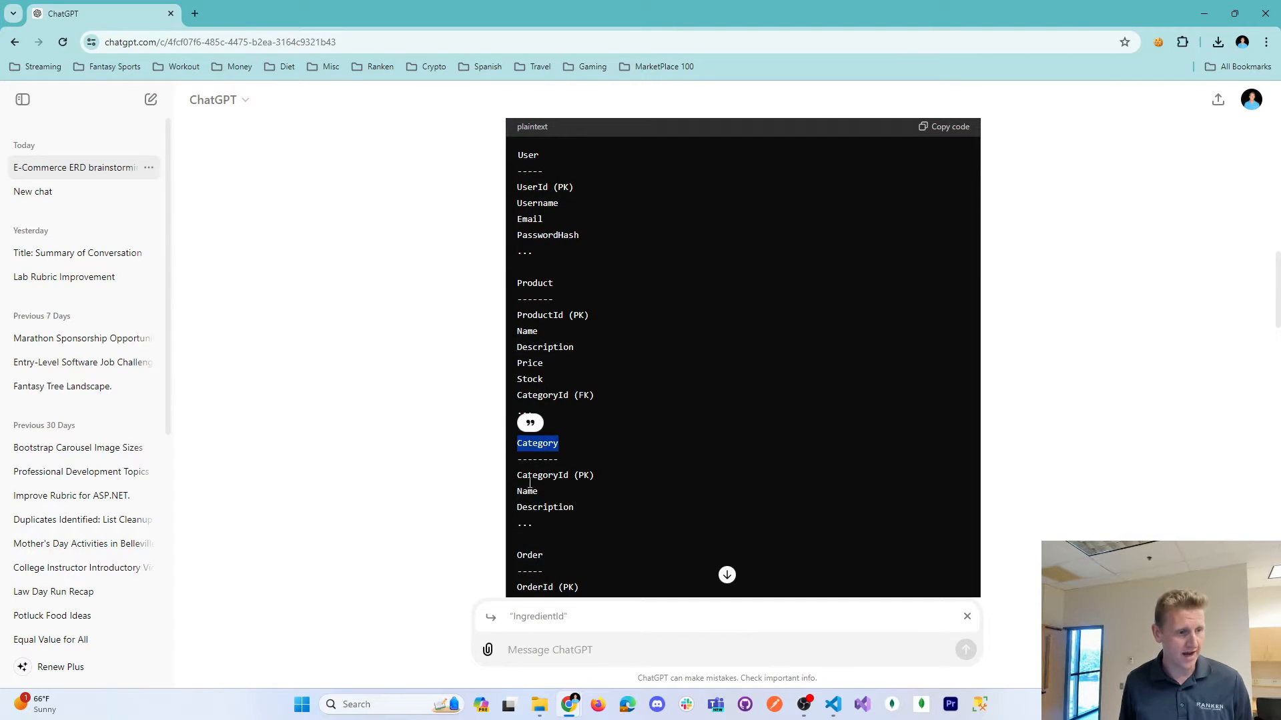
{"action": "left_click_drag", "start_coordinate": [524, 475], "coordinate": [607, 475]}
{"action": "scroll", "coordinate": [631, 479], "scroll_direction": "down", "scroll_amount": 2}
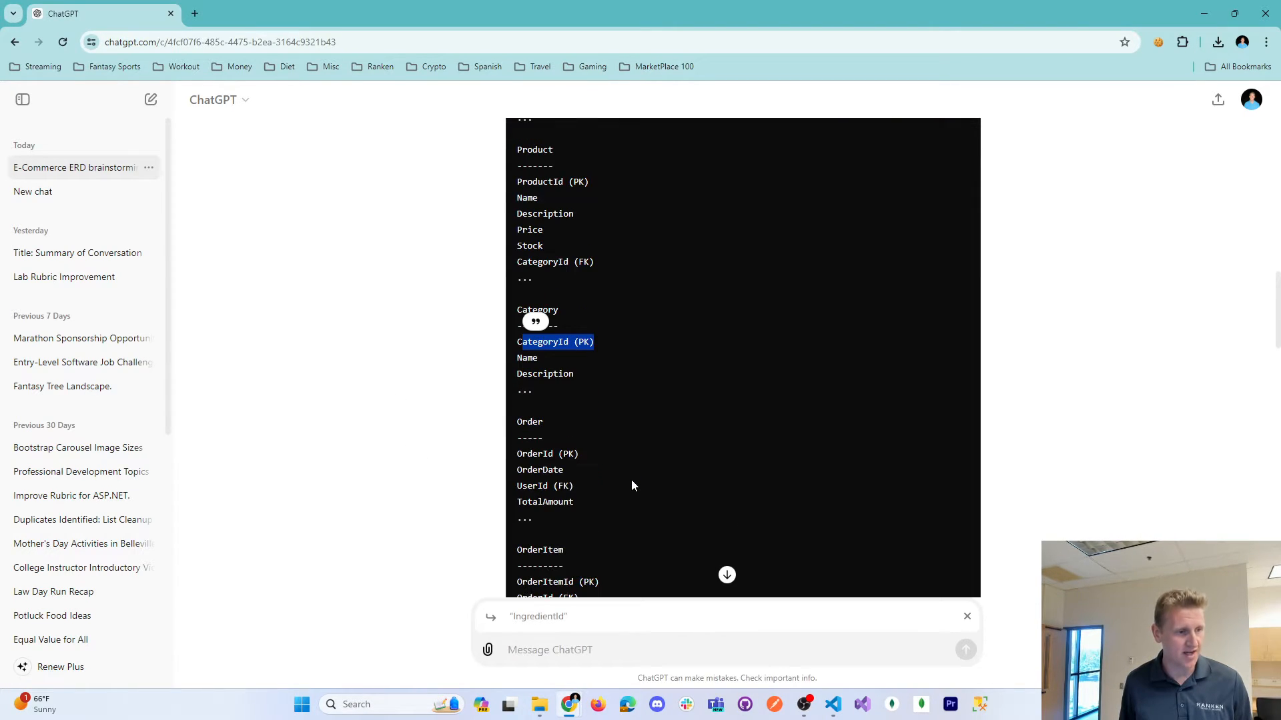
{"action": "left_click_drag", "start_coordinate": [523, 454], "coordinate": [586, 456]}
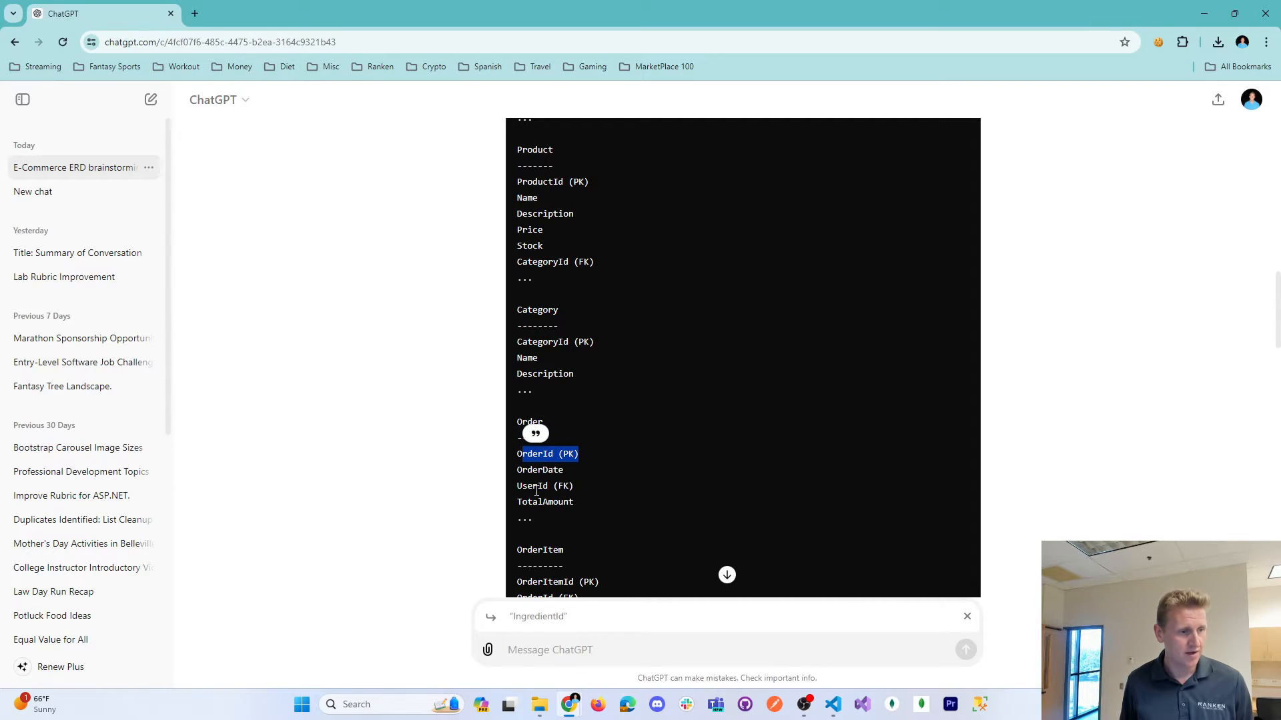
{"action": "left_click_drag", "start_coordinate": [524, 487], "coordinate": [587, 485]}
{"action": "left_click", "coordinate": [589, 483]}
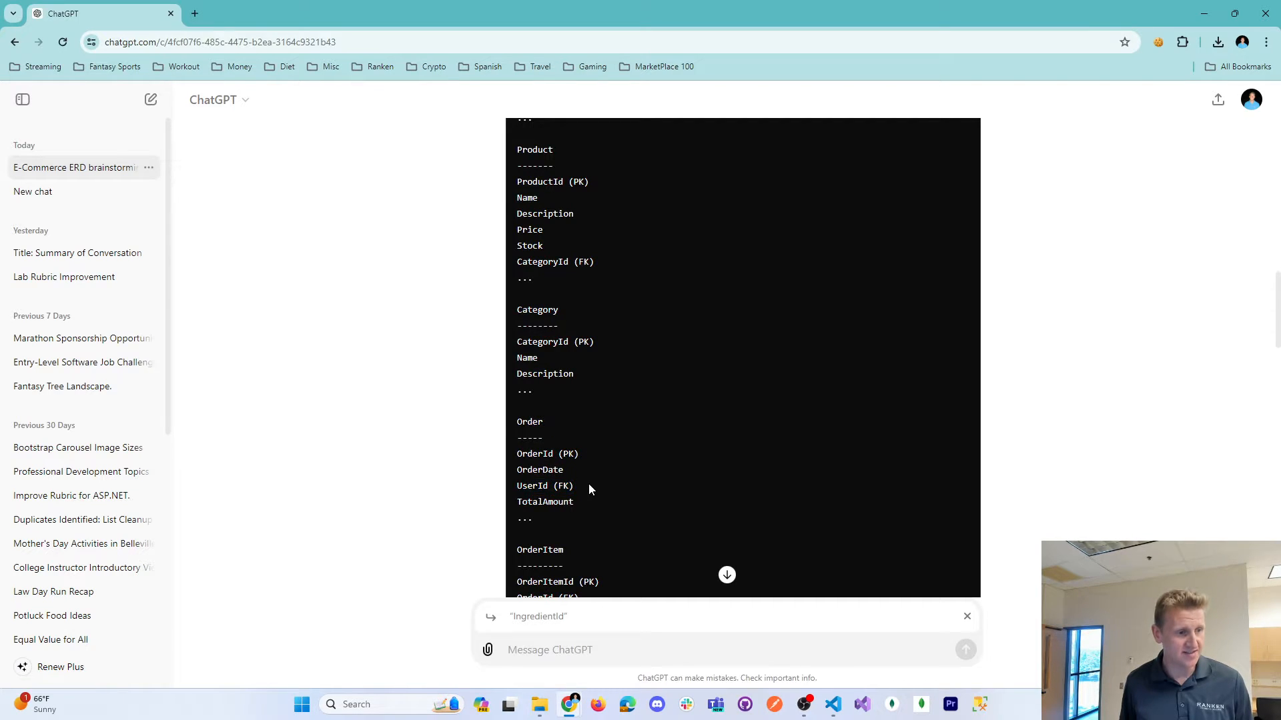
{"action": "left_click_drag", "start_coordinate": [524, 486], "coordinate": [575, 487]}
{"action": "left_click_drag", "start_coordinate": [523, 422], "coordinate": [580, 432]}
{"action": "left_click", "coordinate": [653, 446]}
{"action": "scroll", "coordinate": [649, 474], "scroll_direction": "down", "scroll_amount": 2}
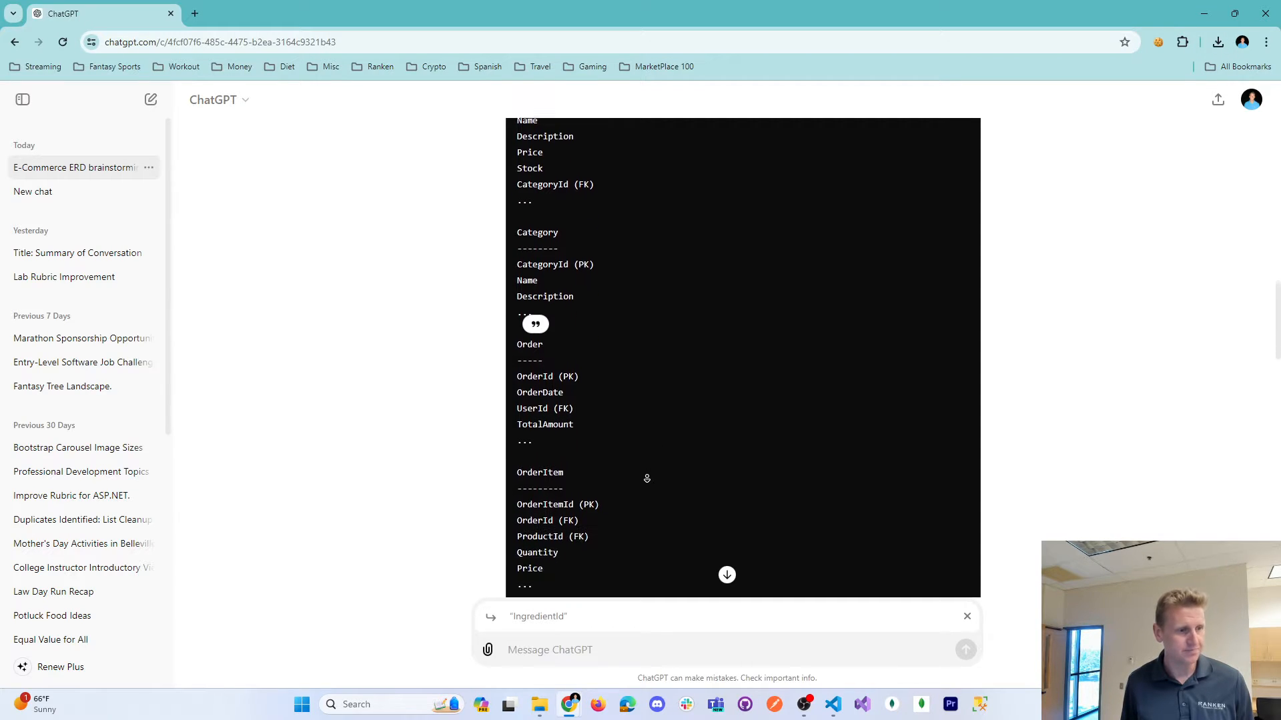
Examine the structured OrderItem table's OrderItemId primary key and its OrderId and ProductId foreign keys
{"action": "double_click", "coordinate": [539, 432]}
{"action": "left_click_drag", "start_coordinate": [527, 464], "coordinate": [599, 464]}
{"action": "left_click_drag", "start_coordinate": [515, 476], "coordinate": [605, 496]}
{"action": "left_click", "coordinate": [627, 507]}
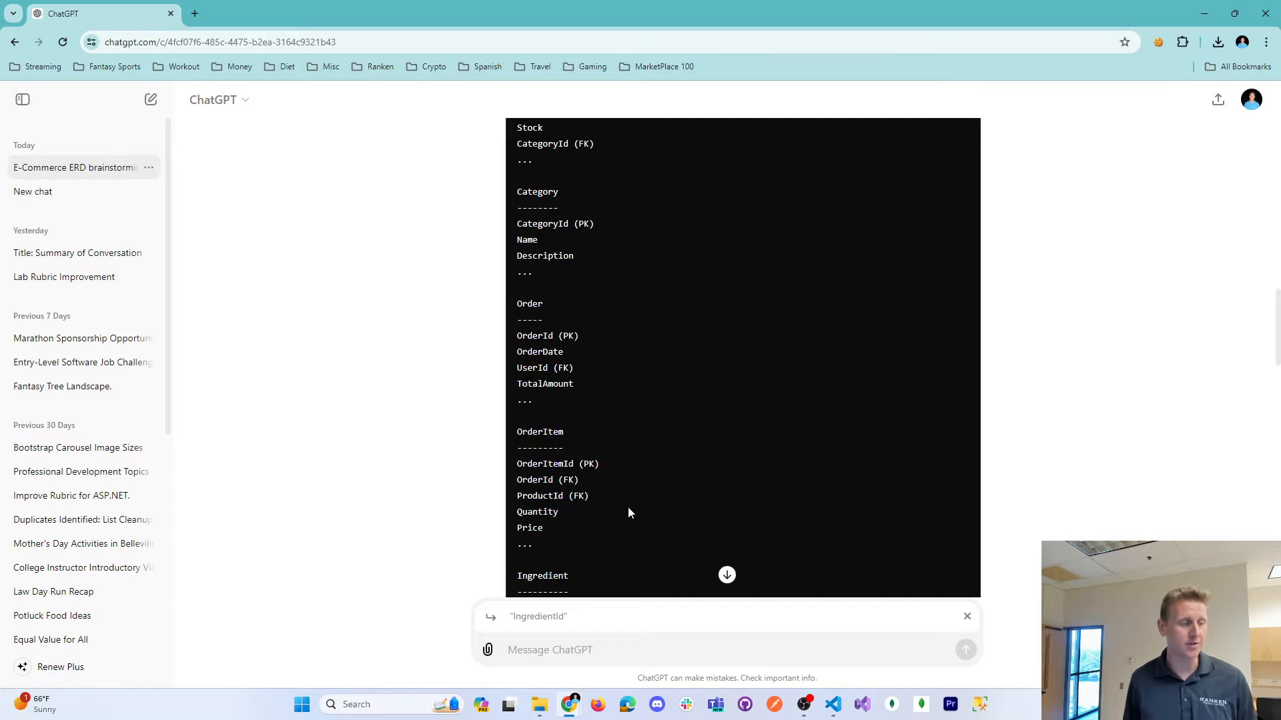
{"action": "scroll", "coordinate": [475, 441], "scroll_direction": "down", "scroll_amount": 2}
Return to the User entity under Entities and Relationships and examine its UserId, Username, Email and PasswordHash attributes
{"action": "scroll", "coordinate": [486, 465], "scroll_direction": "up", "scroll_amount": 8}
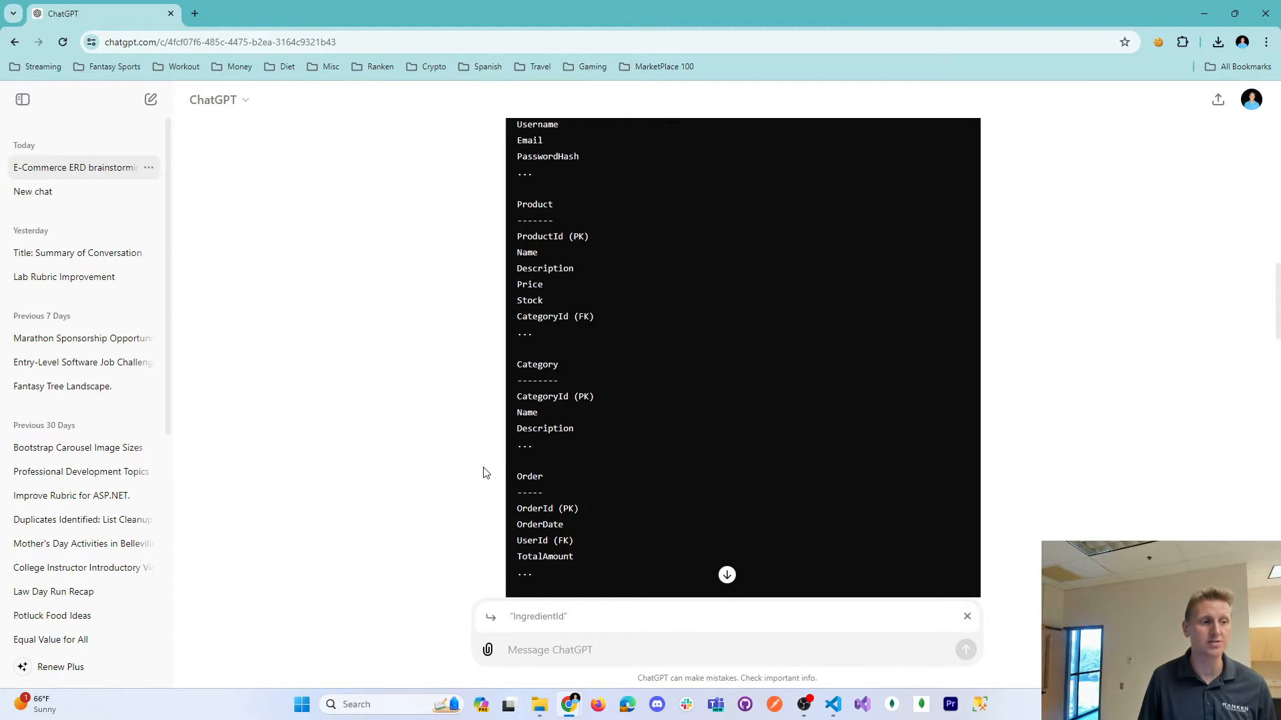
{"action": "scroll", "coordinate": [489, 479], "scroll_direction": "up", "scroll_amount": 5}
{"action": "scroll", "coordinate": [490, 478], "scroll_direction": "up", "scroll_amount": 9}
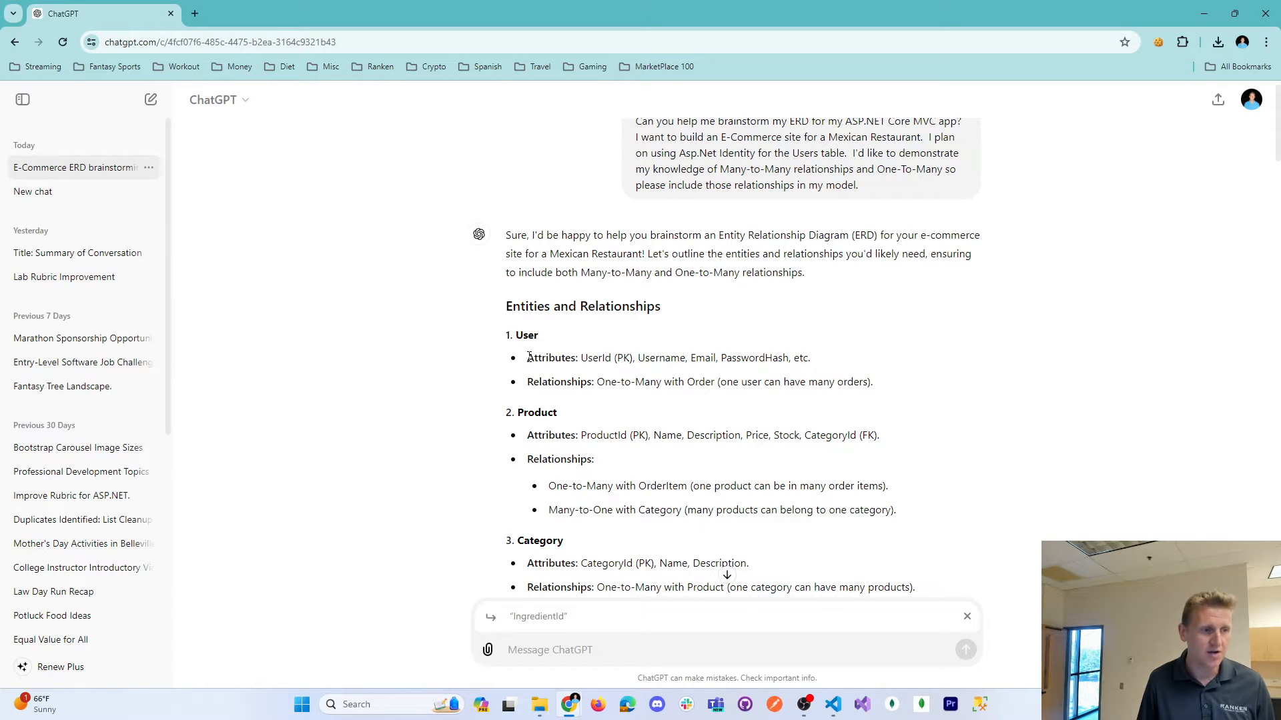
{"action": "left_click_drag", "start_coordinate": [529, 358], "coordinate": [826, 361]}
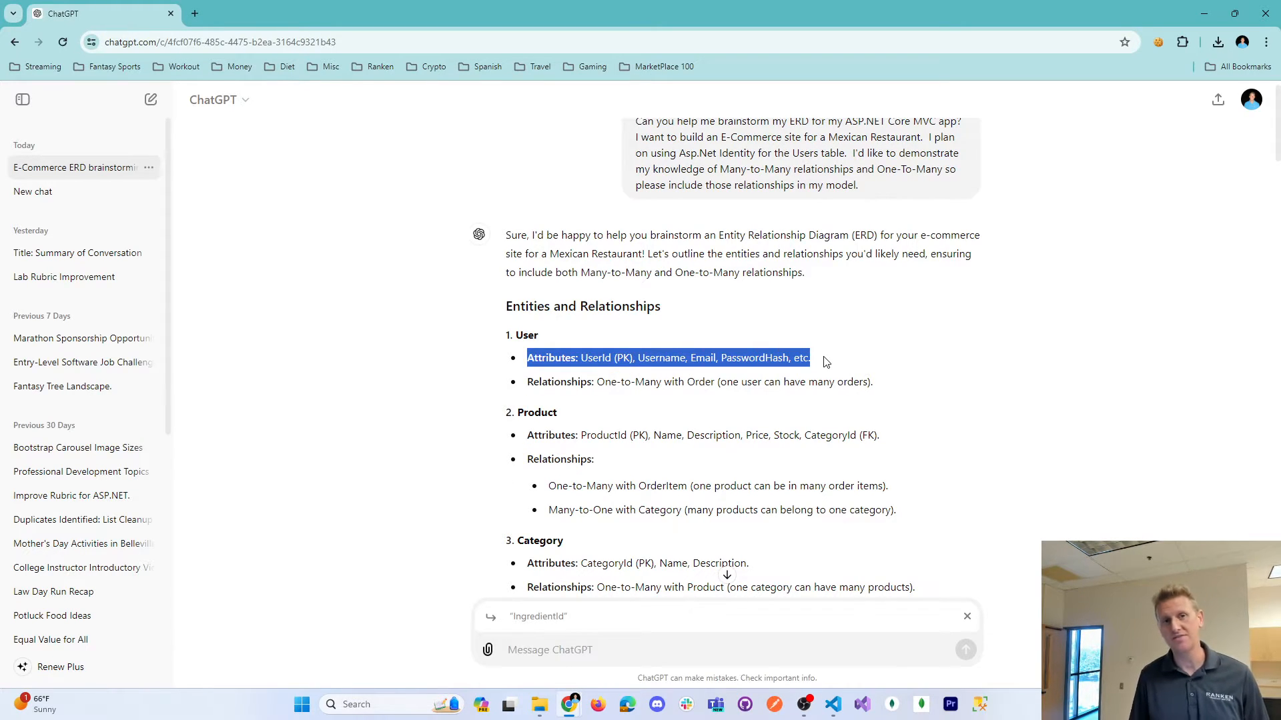
{"action": "left_click", "coordinate": [585, 335]}
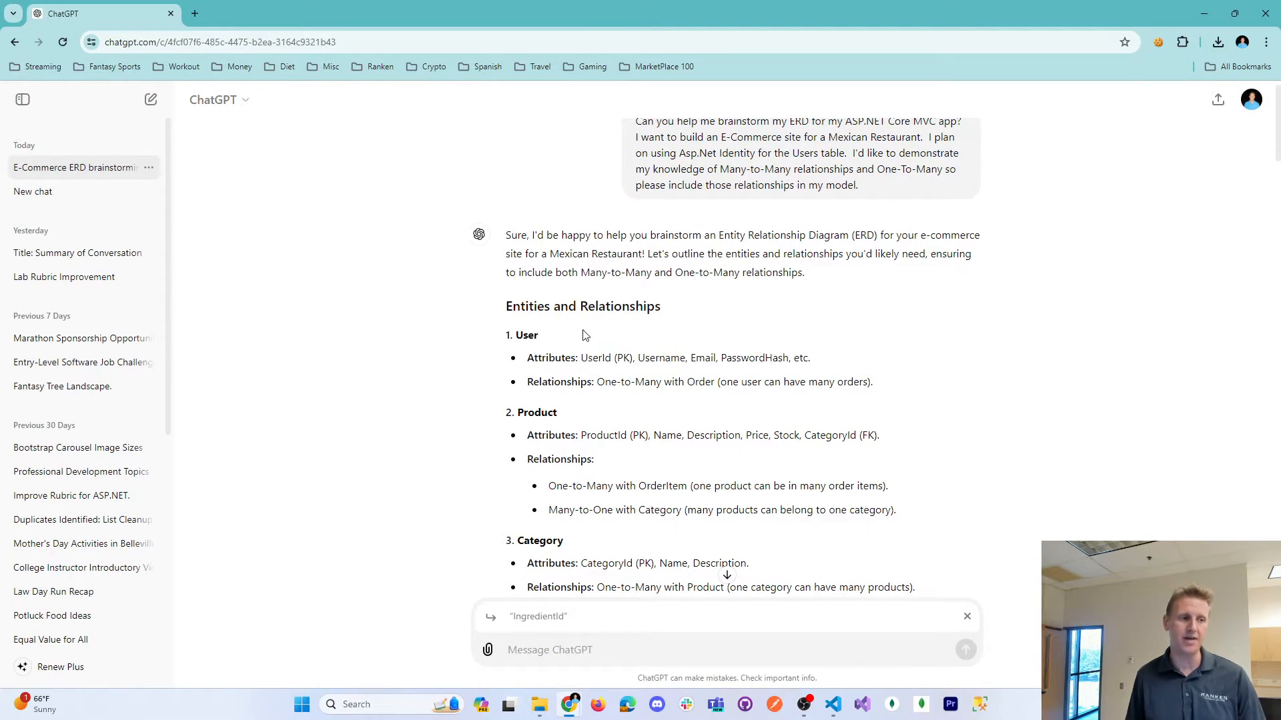
{"action": "double_click", "coordinate": [530, 335]}
{"action": "double_click", "coordinate": [596, 359]}
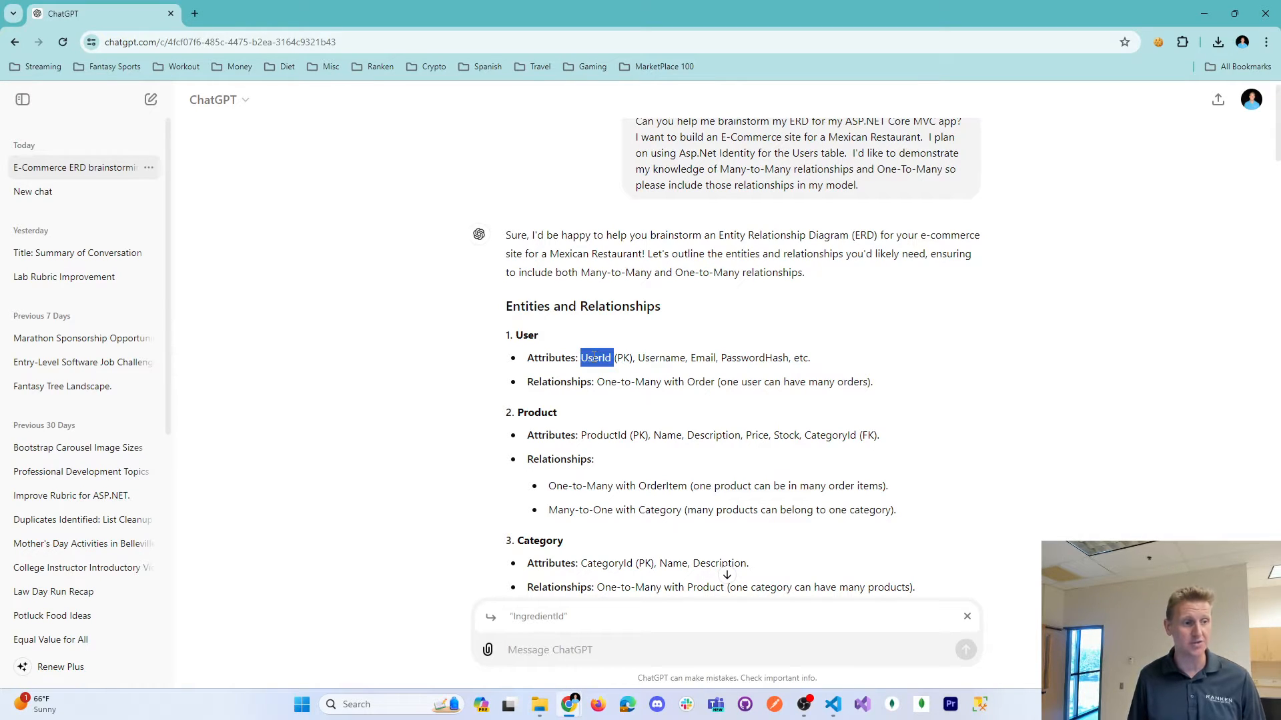
{"action": "double_click", "coordinate": [664, 359]}
{"action": "double_click", "coordinate": [701, 359]}
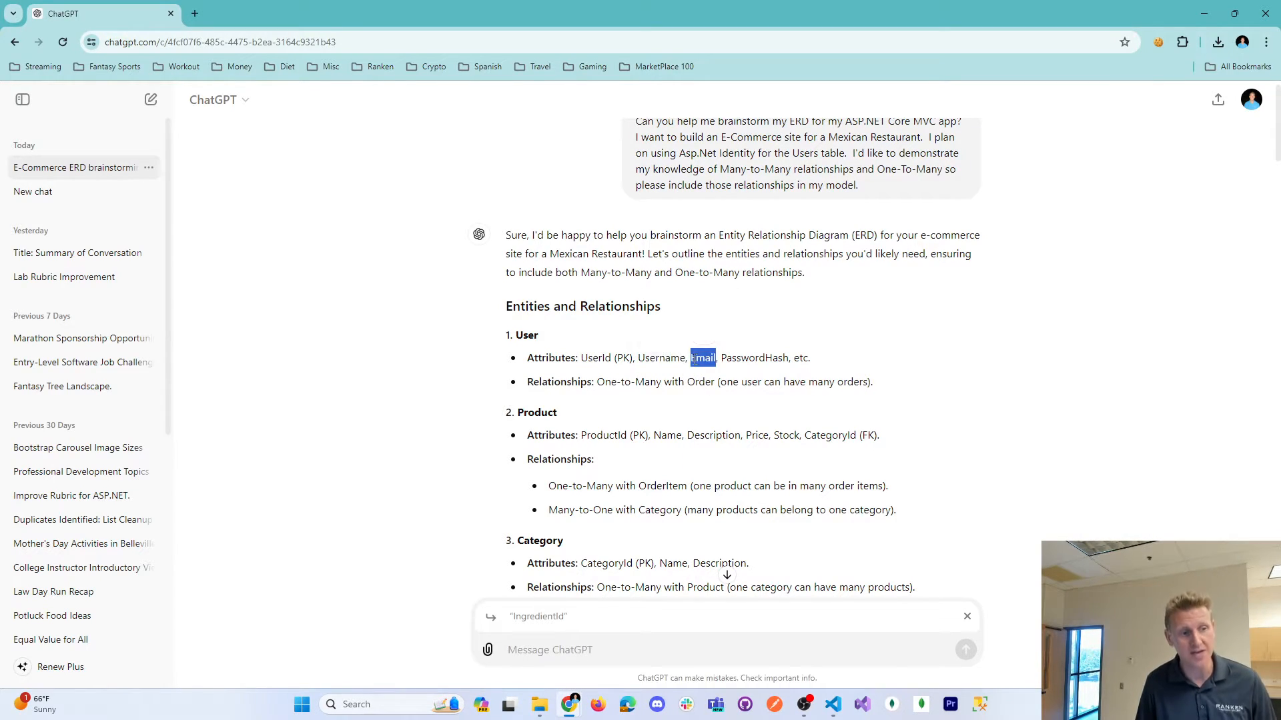
{"action": "double_click", "coordinate": [739, 359]}
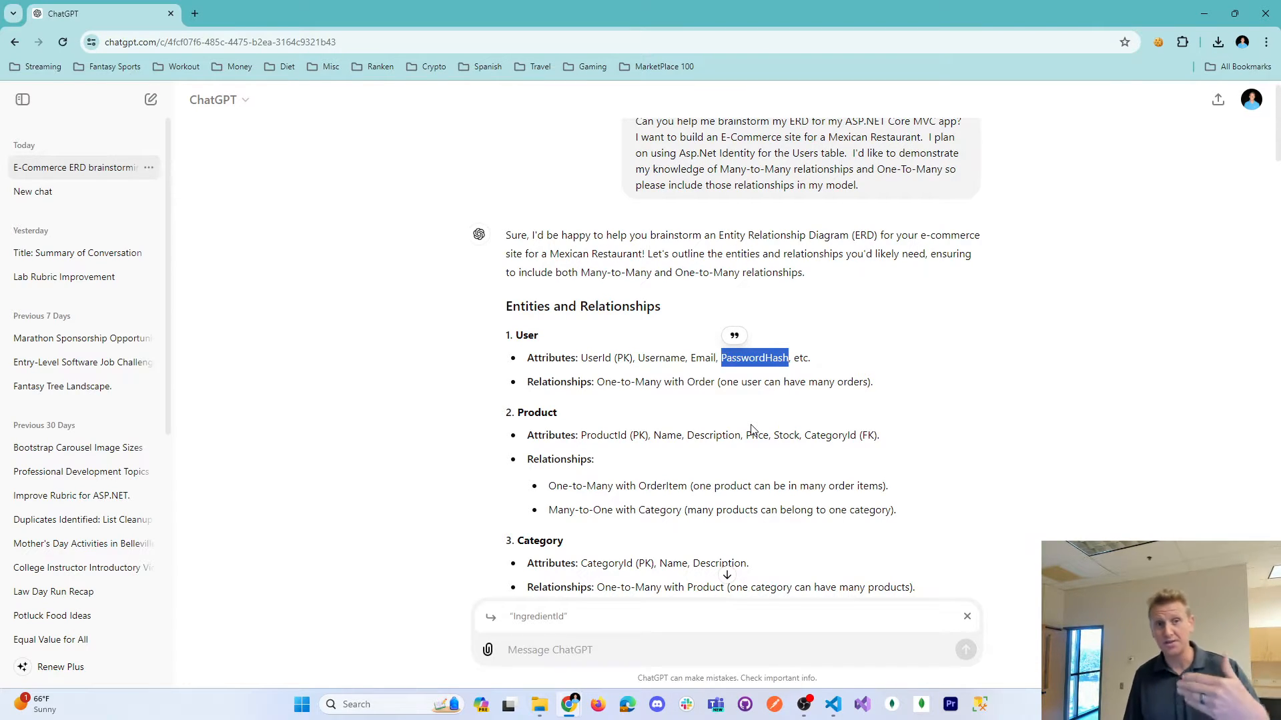
{"action": "double_click", "coordinate": [526, 336]}
{"action": "left_click", "coordinate": [593, 433]}
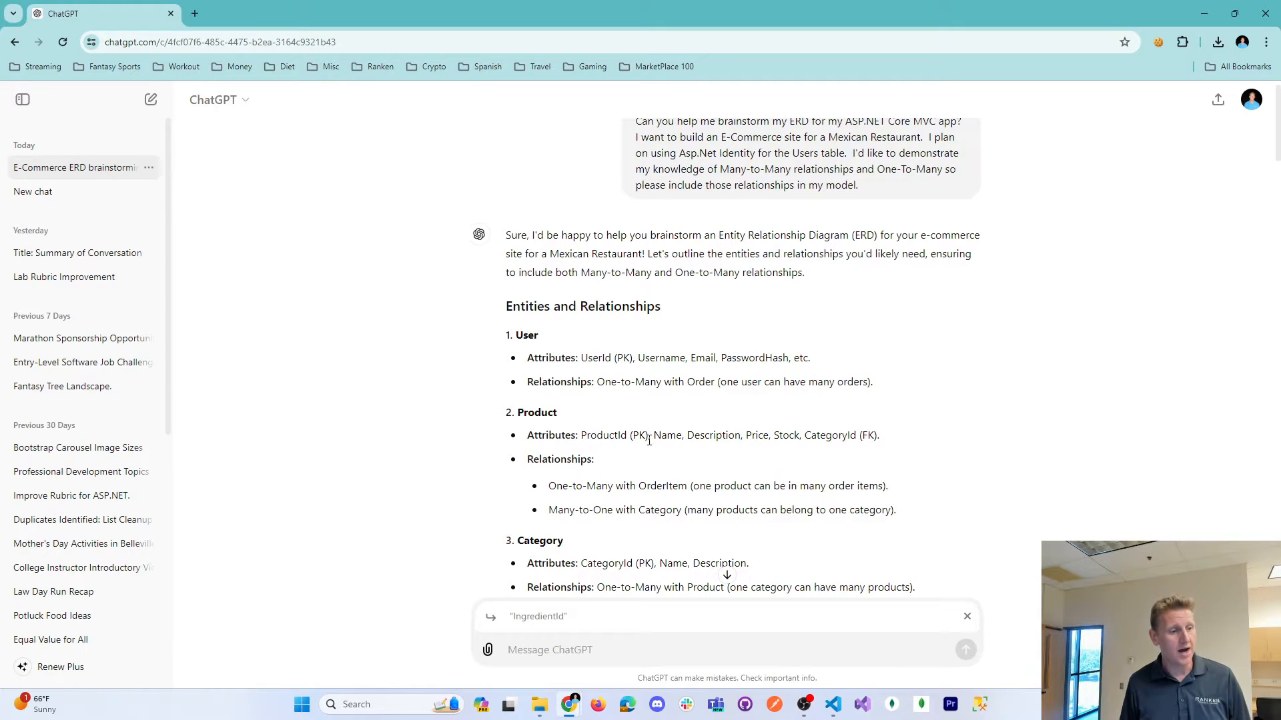
{"action": "scroll", "coordinate": [642, 473], "scroll_direction": "down", "scroll_amount": 1}
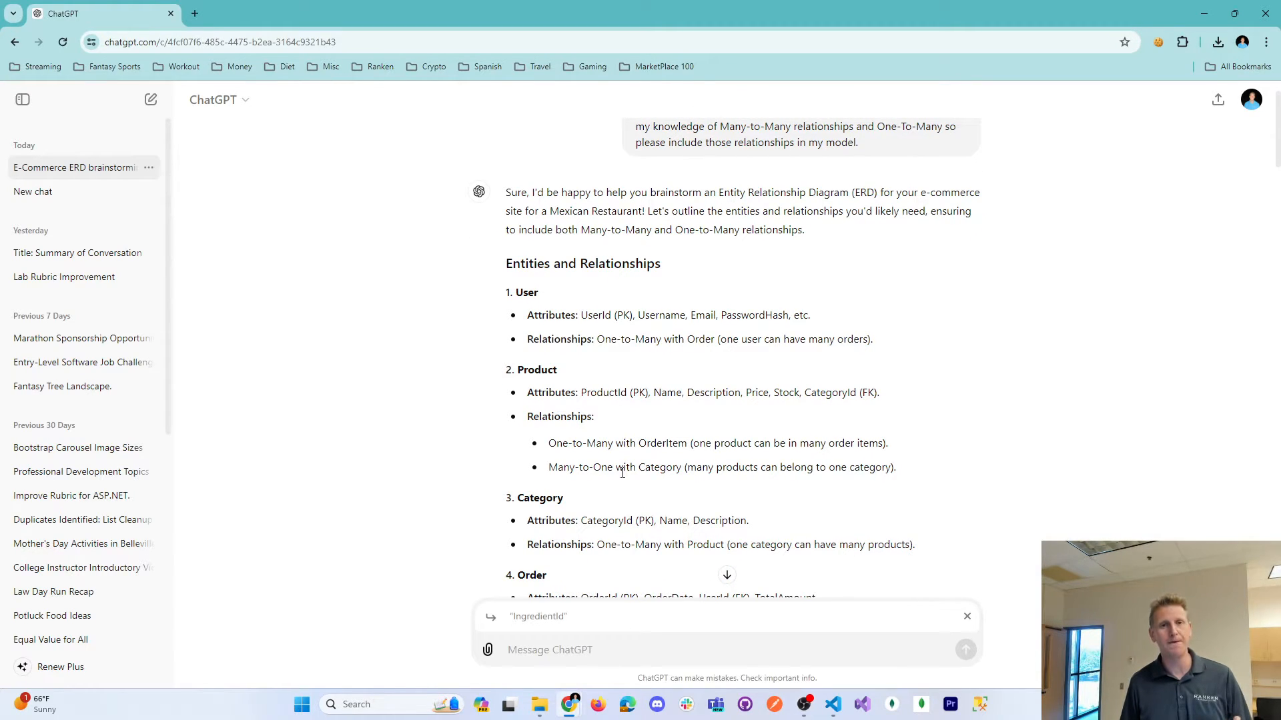
{"action": "scroll", "coordinate": [623, 472], "scroll_direction": "up", "scroll_amount": 1}
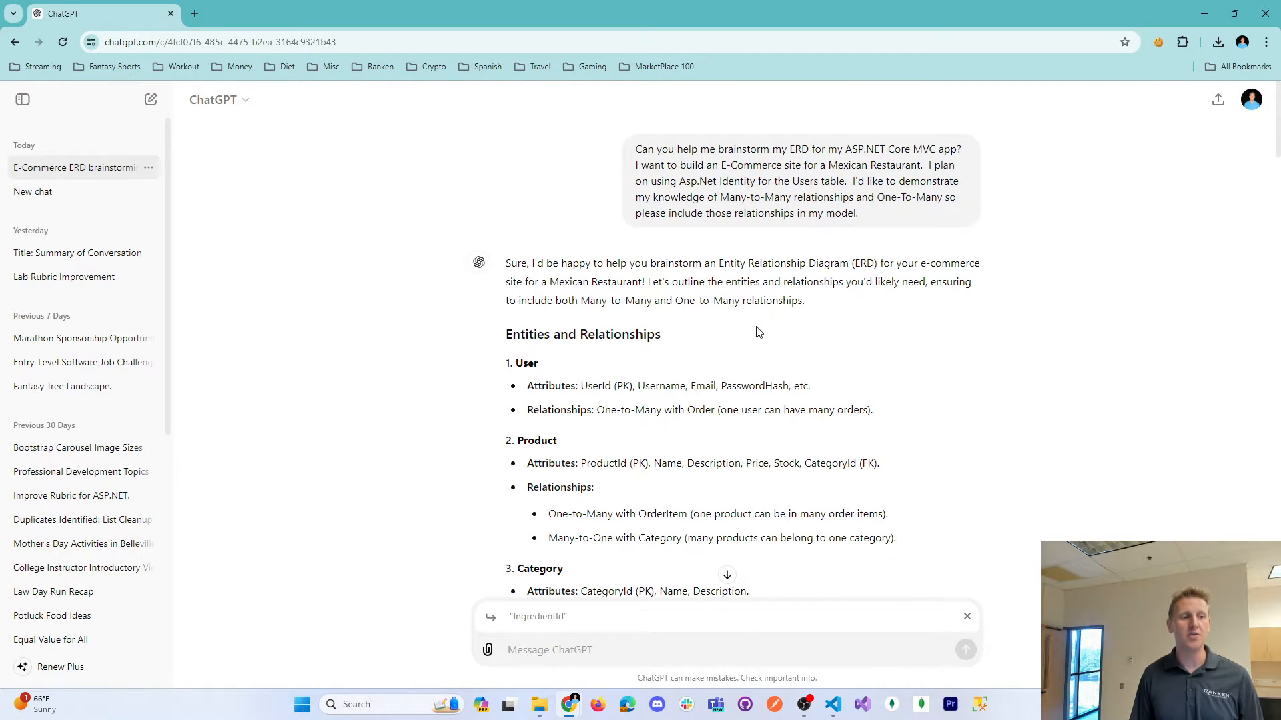
{"action": "scroll", "coordinate": [759, 331], "scroll_direction": "down", "scroll_amount": 1}
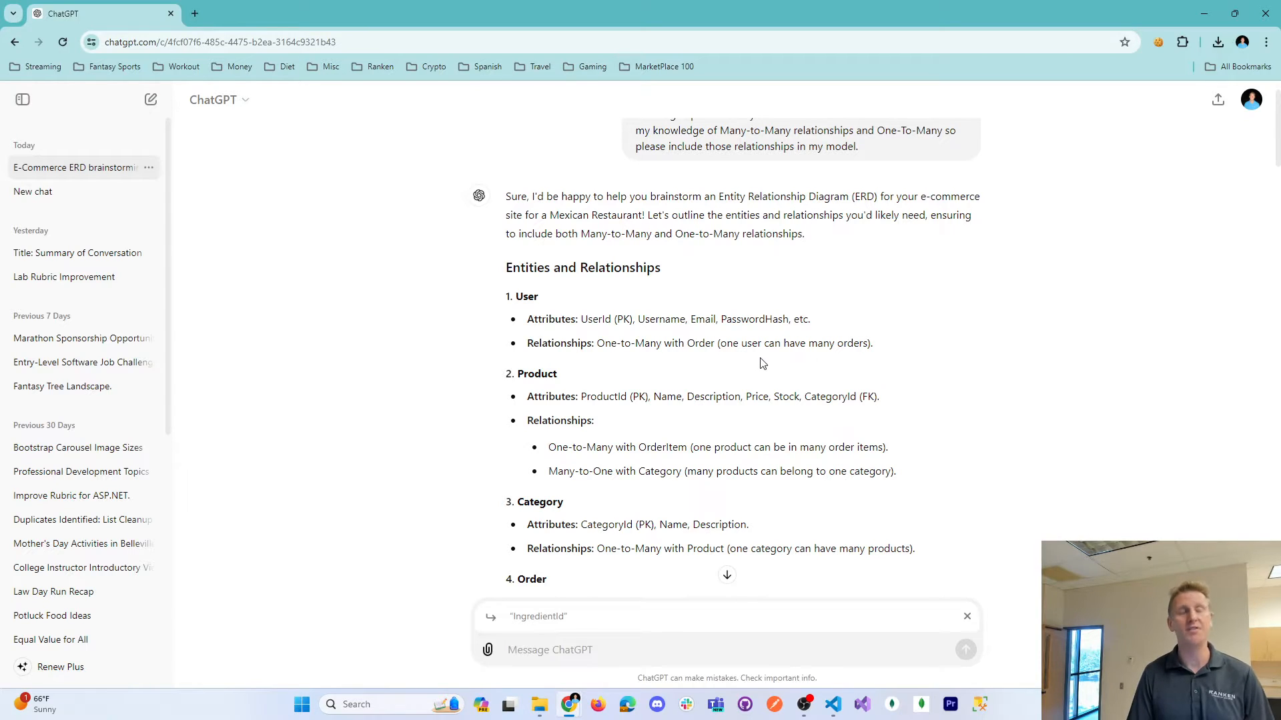
{"action": "scroll", "coordinate": [752, 367], "scroll_direction": "down", "scroll_amount": 2}
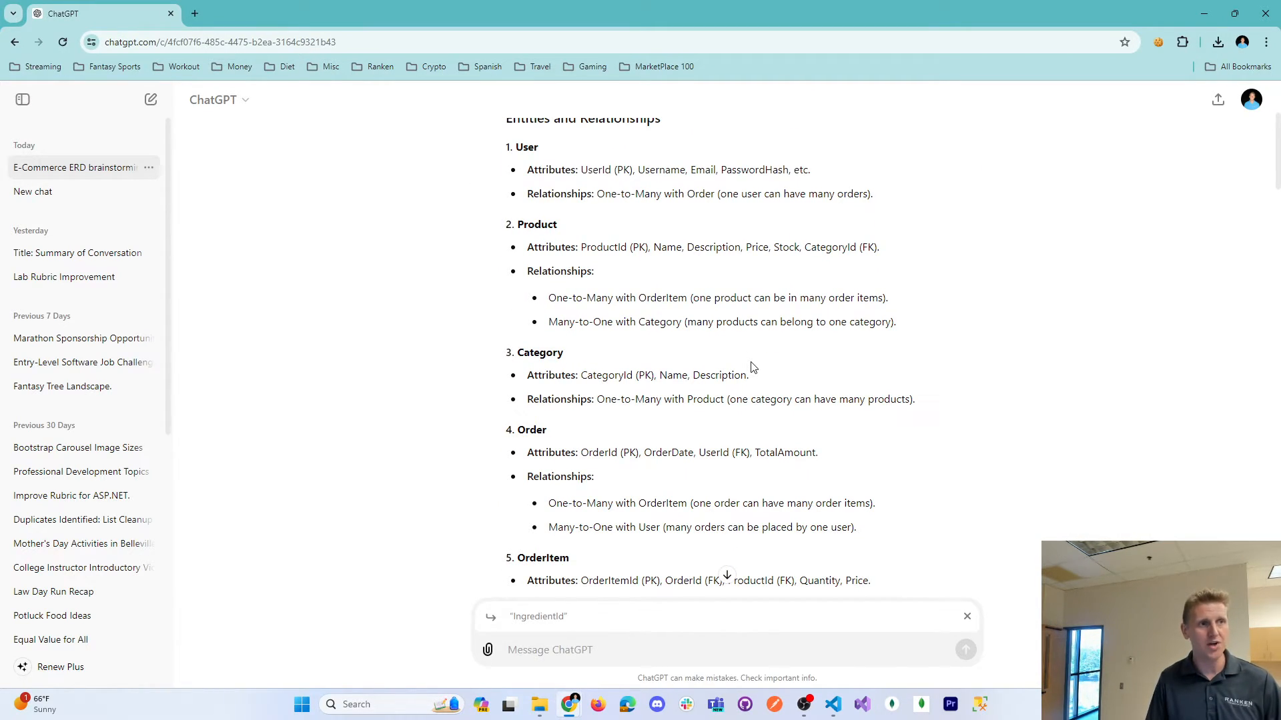
{"action": "scroll", "coordinate": [756, 371], "scroll_direction": "down", "scroll_amount": 1}
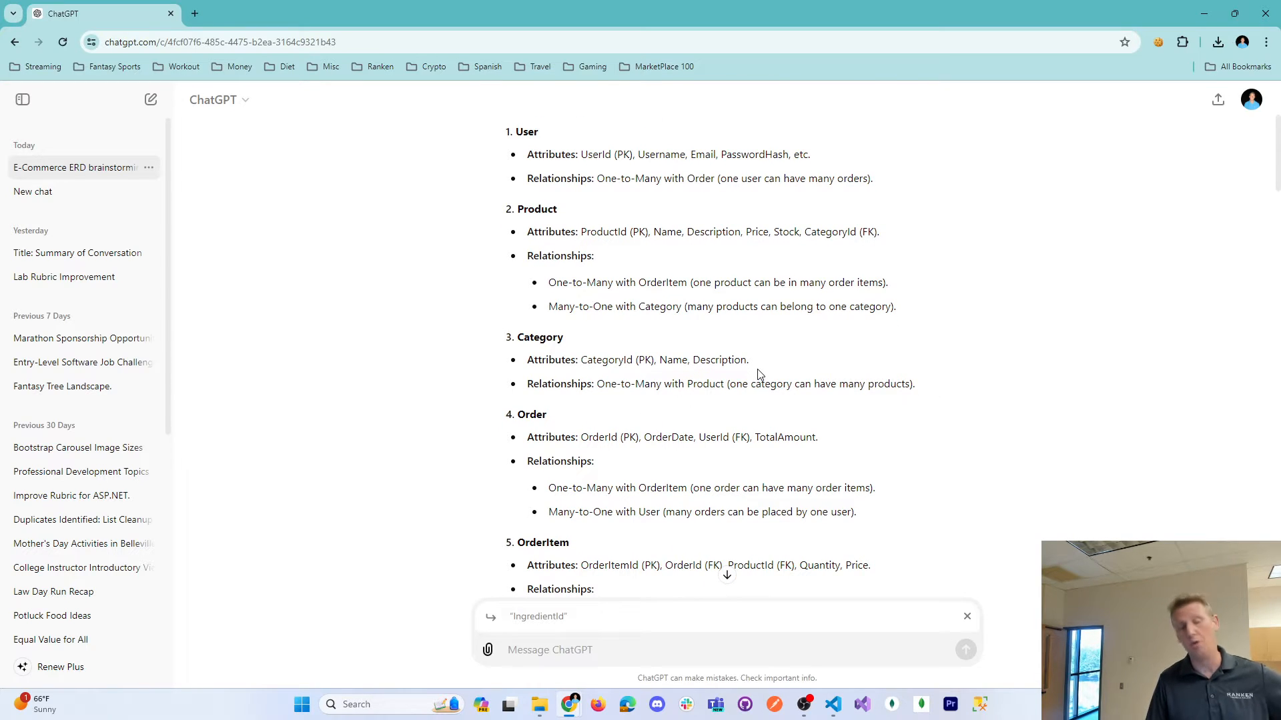
{"action": "scroll", "coordinate": [757, 374], "scroll_direction": "up", "scroll_amount": 3}
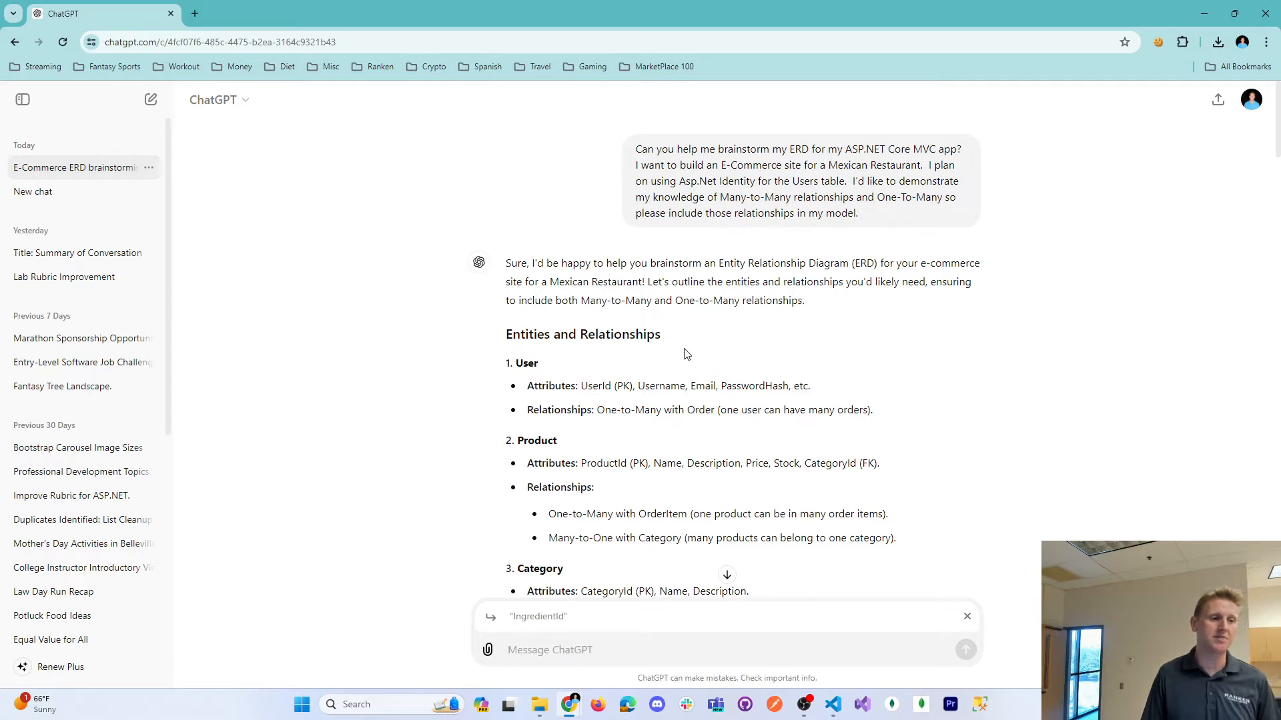
Examine the User entity's attributes and its One-to-Many relationship with Order, where one user can have many orders
{"action": "left_click_drag", "start_coordinate": [546, 388], "coordinate": [656, 388]}
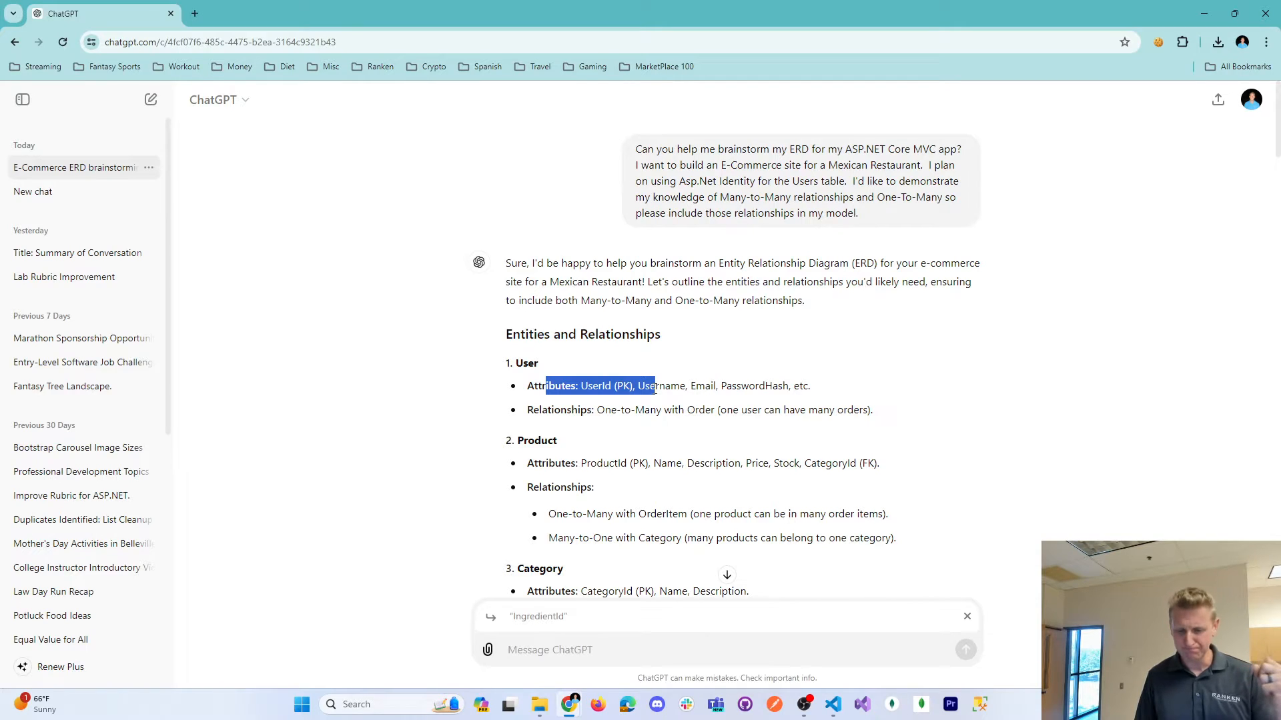
{"action": "left_click_drag", "start_coordinate": [656, 389], "coordinate": [686, 410]}
{"action": "double_click", "coordinate": [558, 407]}
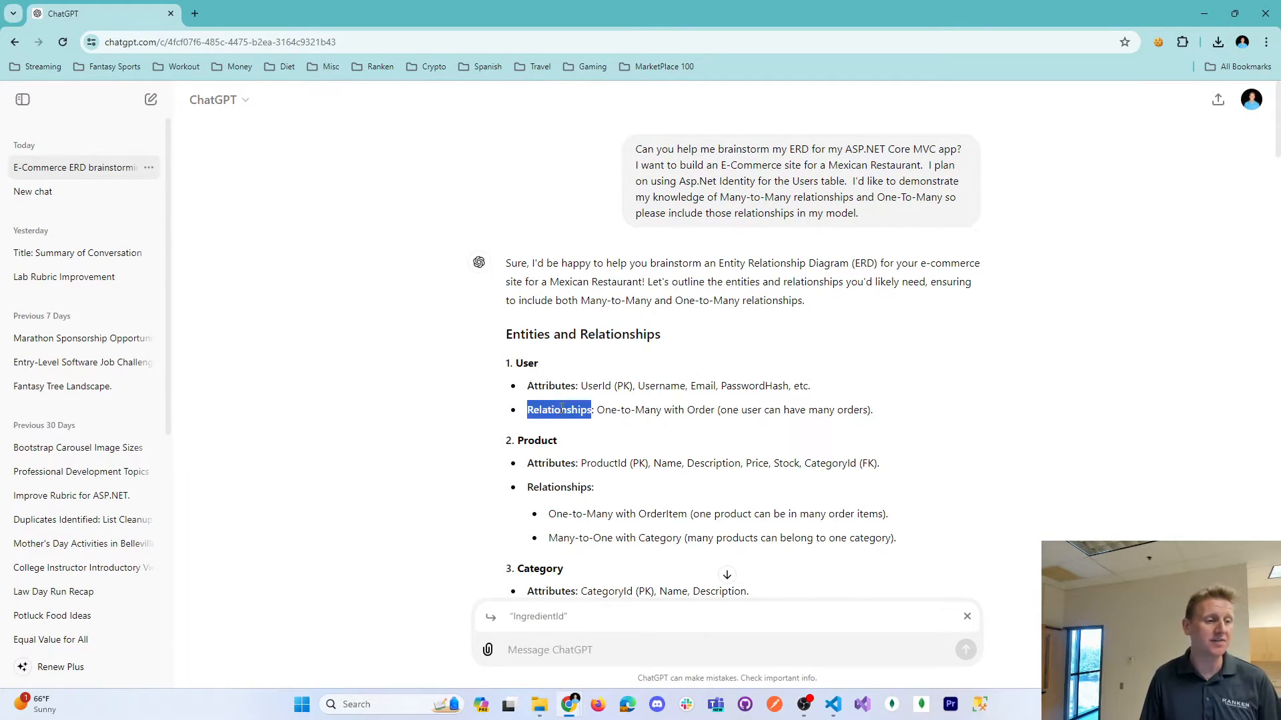
{"action": "left_click", "coordinate": [622, 410]}
{"action": "double_click", "coordinate": [673, 409]}
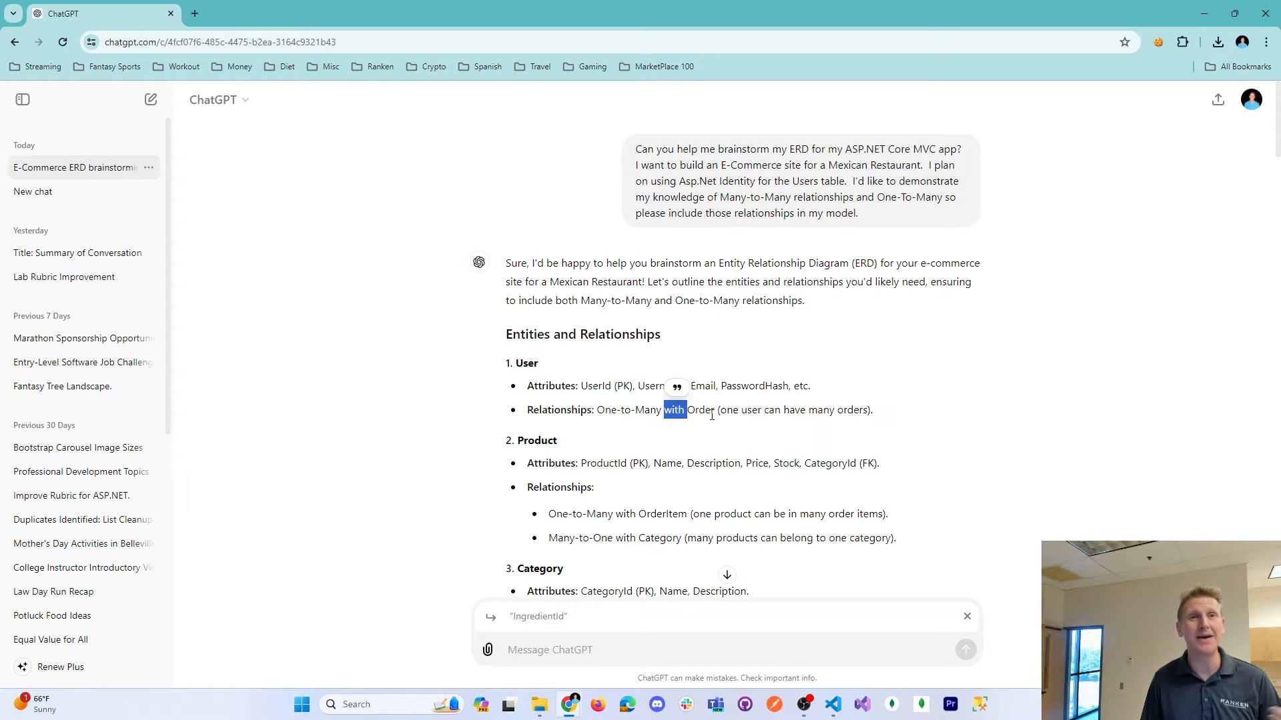
{"action": "double_click", "coordinate": [701, 409]}
{"action": "double_click", "coordinate": [752, 410]}
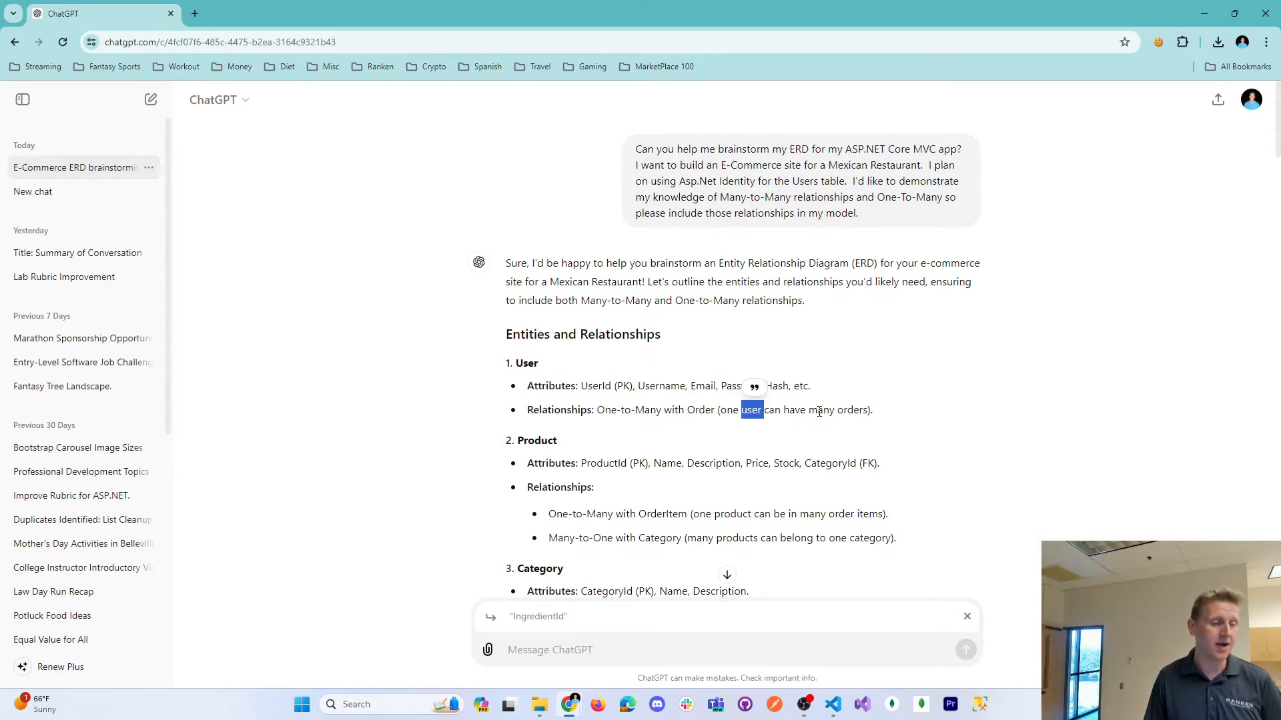
{"action": "double_click", "coordinate": [822, 409]}
{"action": "left_click", "coordinate": [865, 422]}
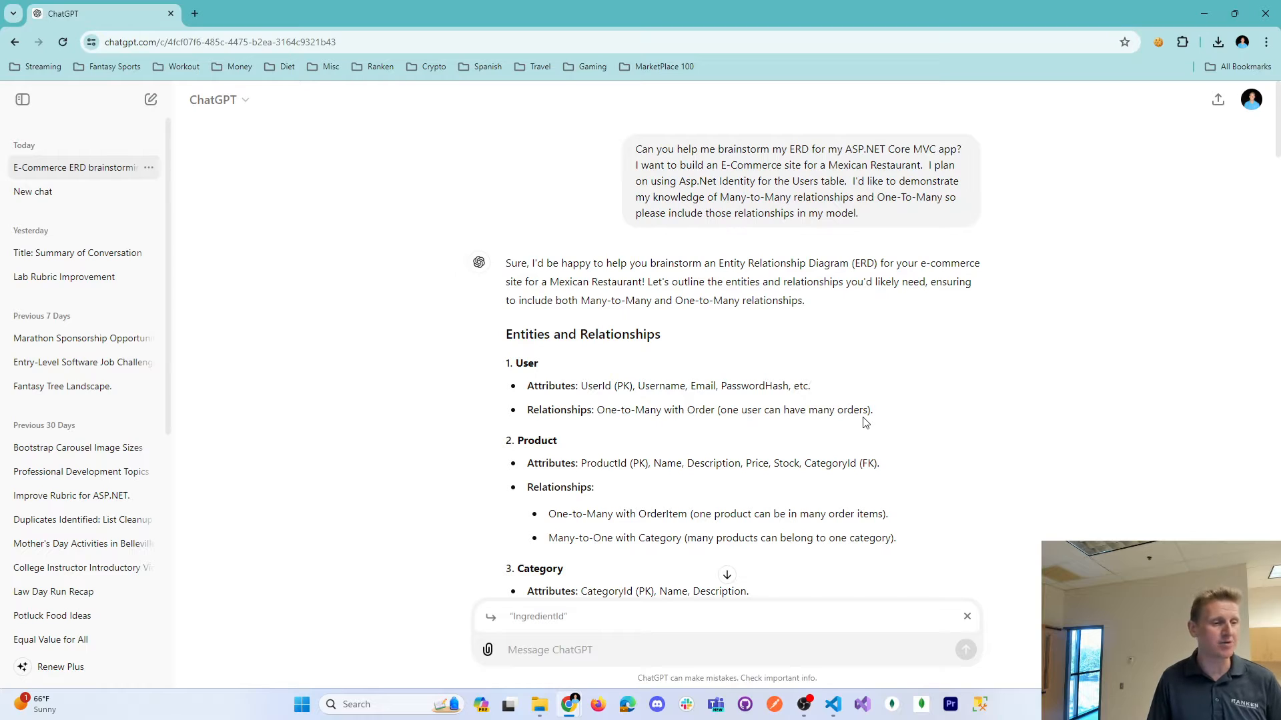
Skim the remaining entities from Product to ProductIngredient and continue through the structured plaintext view of all tables
{"action": "scroll", "coordinate": [881, 417], "scroll_direction": "down", "scroll_amount": 1}
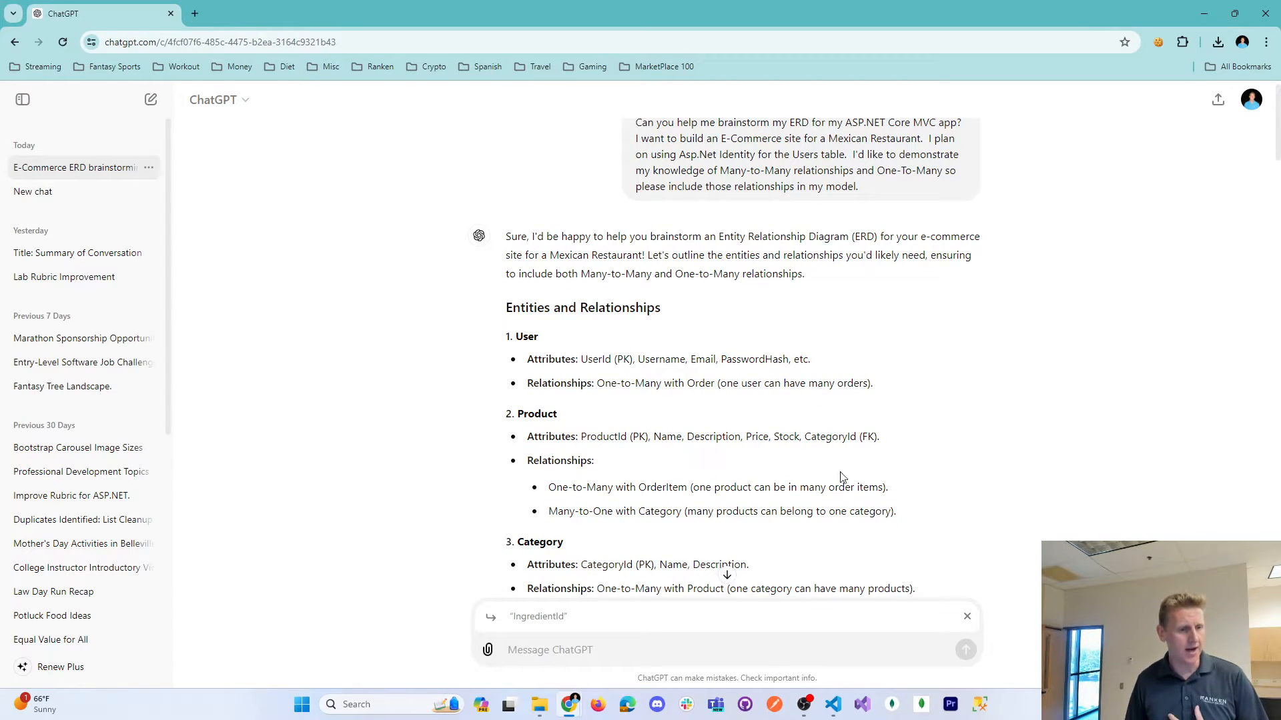
{"action": "scroll", "coordinate": [679, 374], "scroll_direction": "down", "scroll_amount": 1}
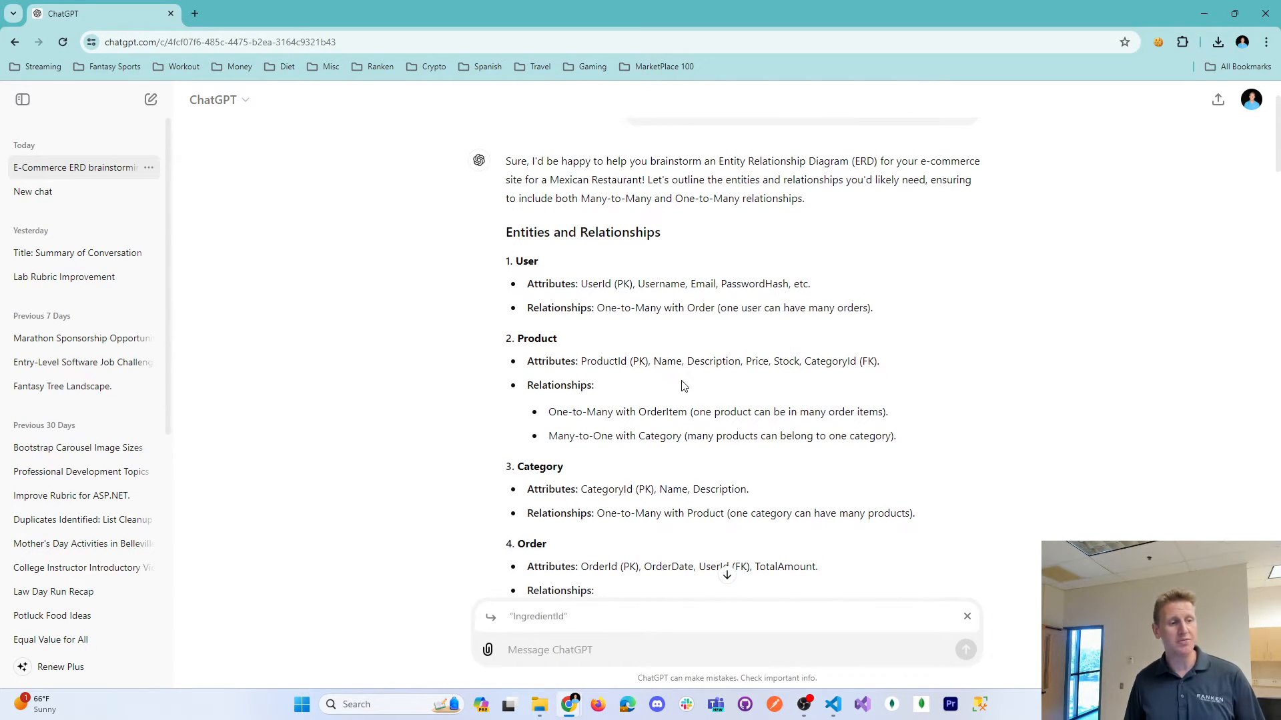
{"action": "scroll", "coordinate": [681, 385], "scroll_direction": "down", "scroll_amount": 6}
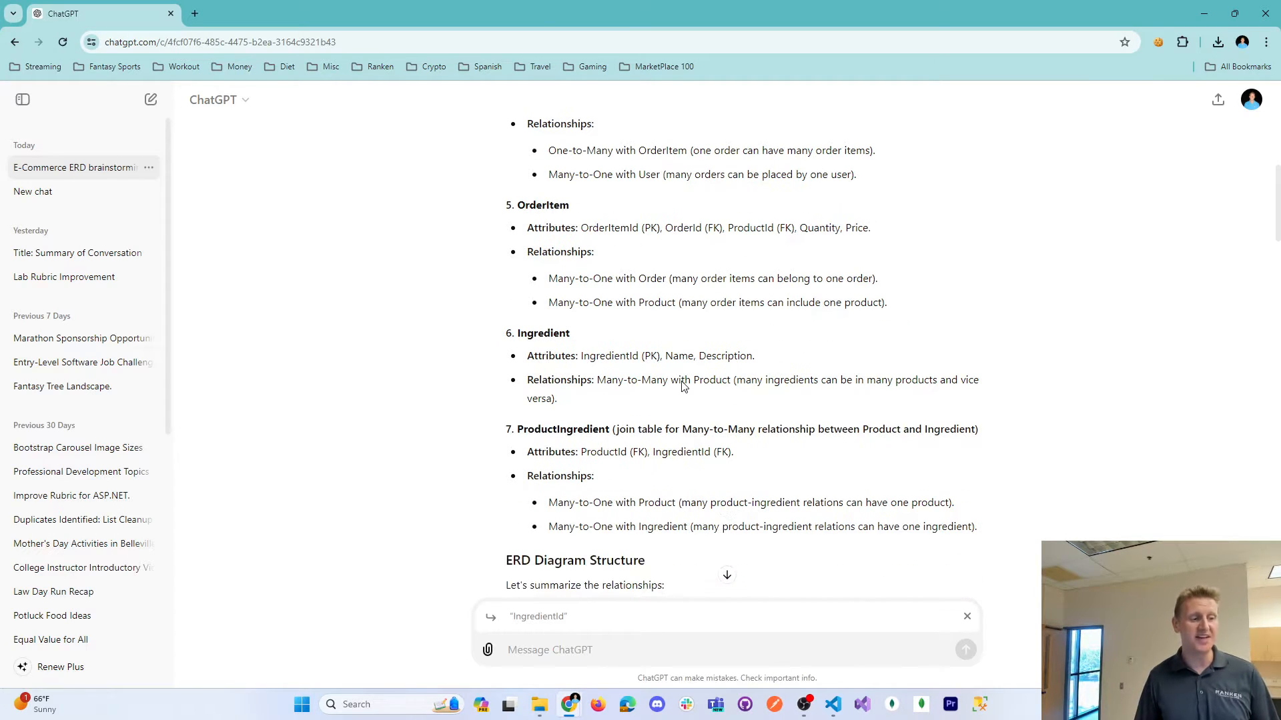
{"action": "scroll", "coordinate": [648, 492], "scroll_direction": "down", "scroll_amount": 6}
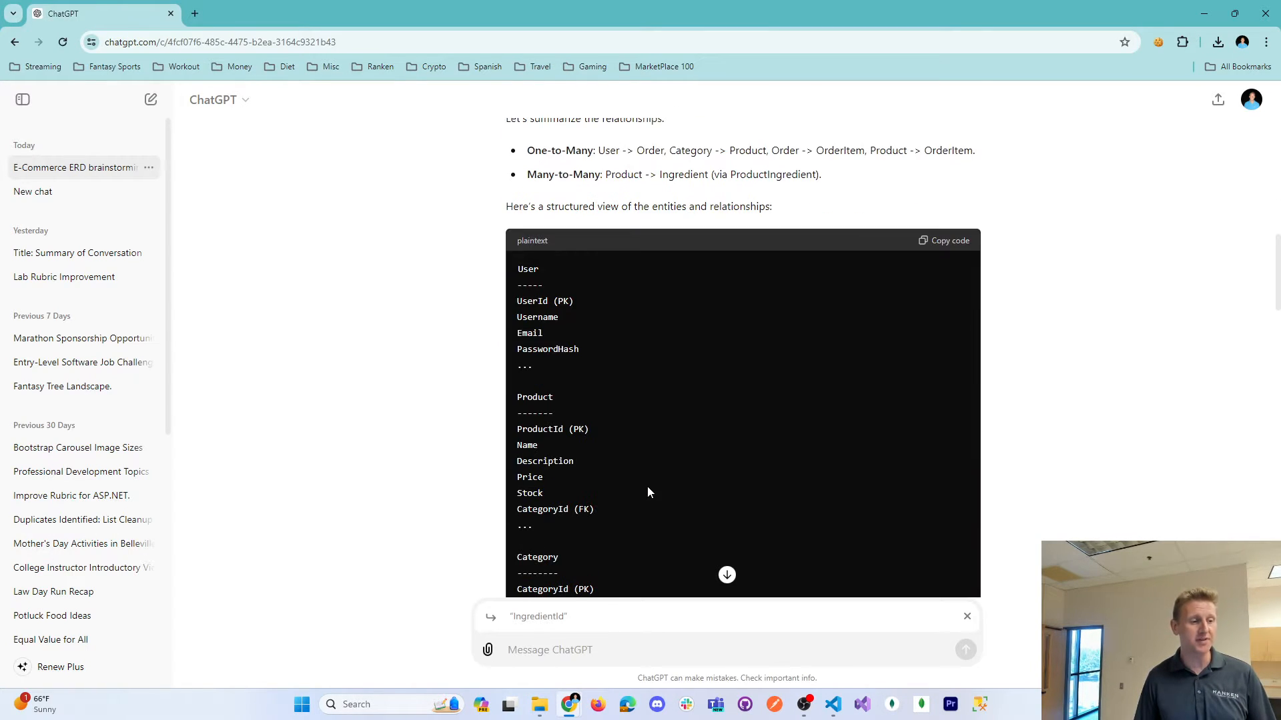
{"action": "scroll", "coordinate": [648, 492], "scroll_direction": "down", "scroll_amount": 2}
{"action": "middle_click", "coordinate": [649, 493]}
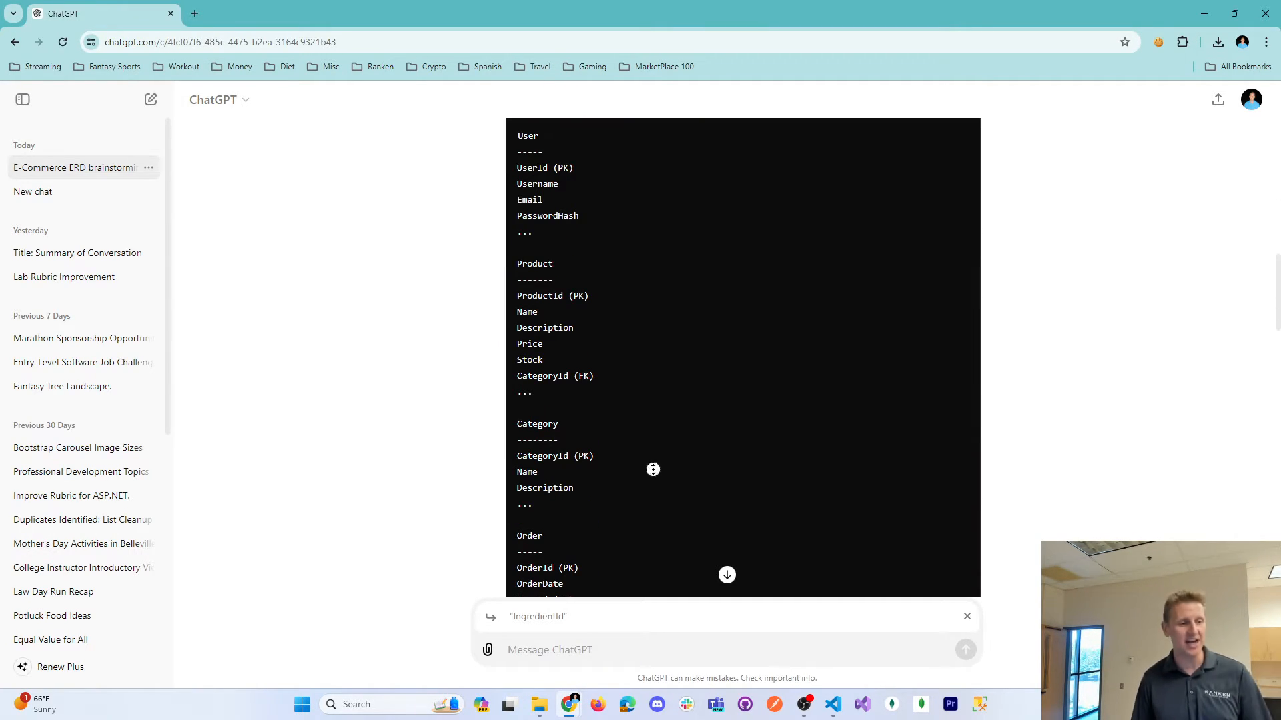
{"action": "middle_click", "coordinate": [651, 511]}
{"action": "scroll", "coordinate": [652, 511], "scroll_direction": "down", "scroll_amount": 4}
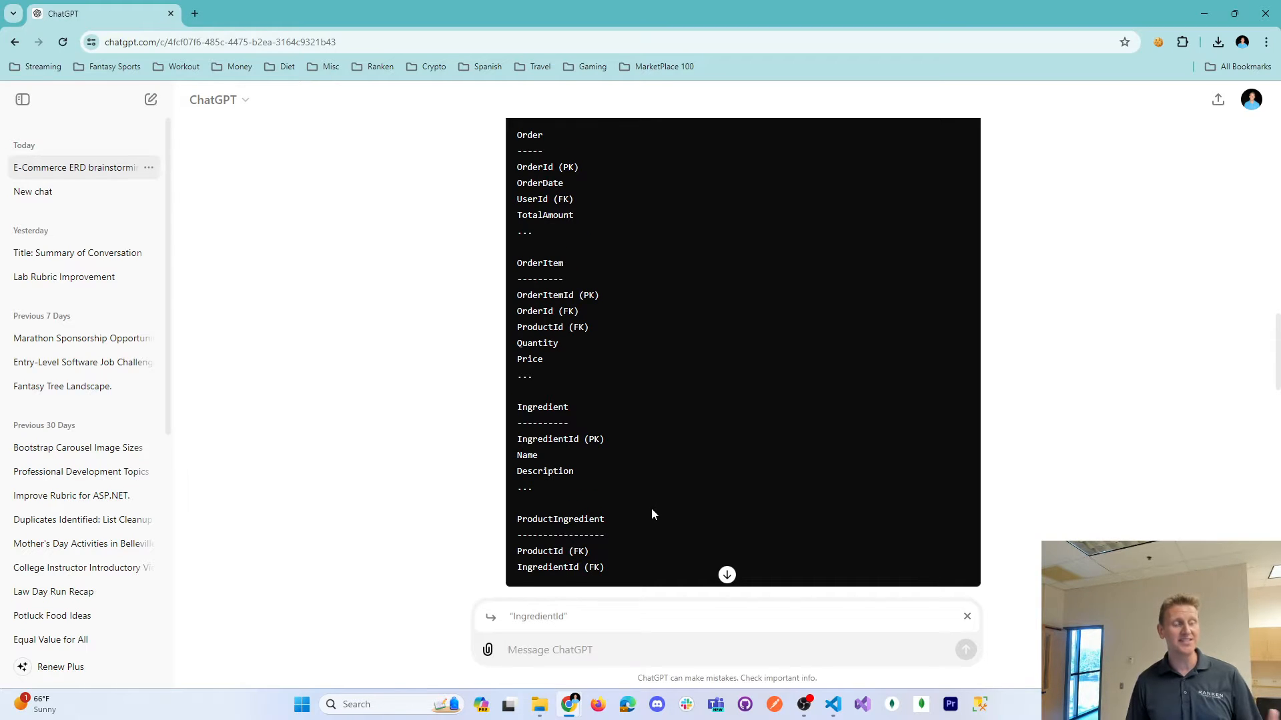
Recheck the structured Product table's fields and the Category table beneath it
{"action": "scroll", "coordinate": [658, 517], "scroll_direction": "up", "scroll_amount": 8}
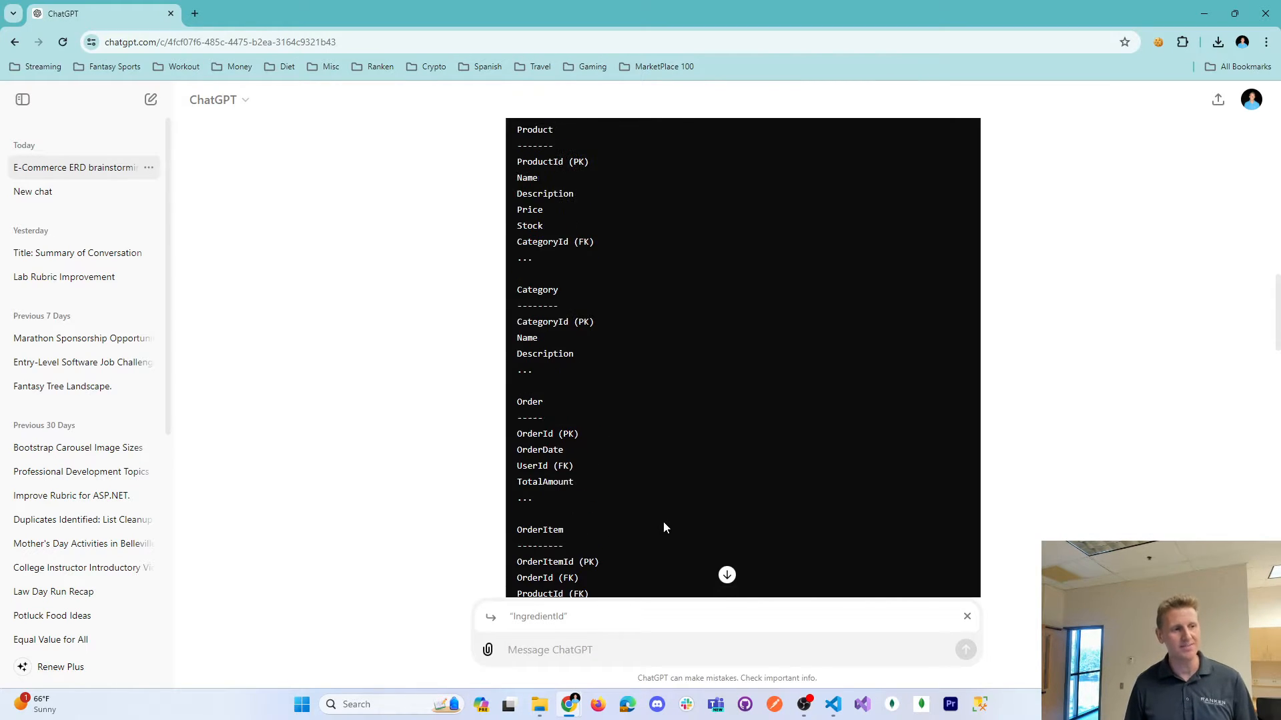
{"action": "left_click_drag", "start_coordinate": [523, 271], "coordinate": [678, 340]}
{"action": "left_click", "coordinate": [638, 331]}
{"action": "left_click_drag", "start_coordinate": [512, 270], "coordinate": [655, 511]}
{"action": "scroll", "coordinate": [654, 511], "scroll_direction": "down", "scroll_amount": 3}
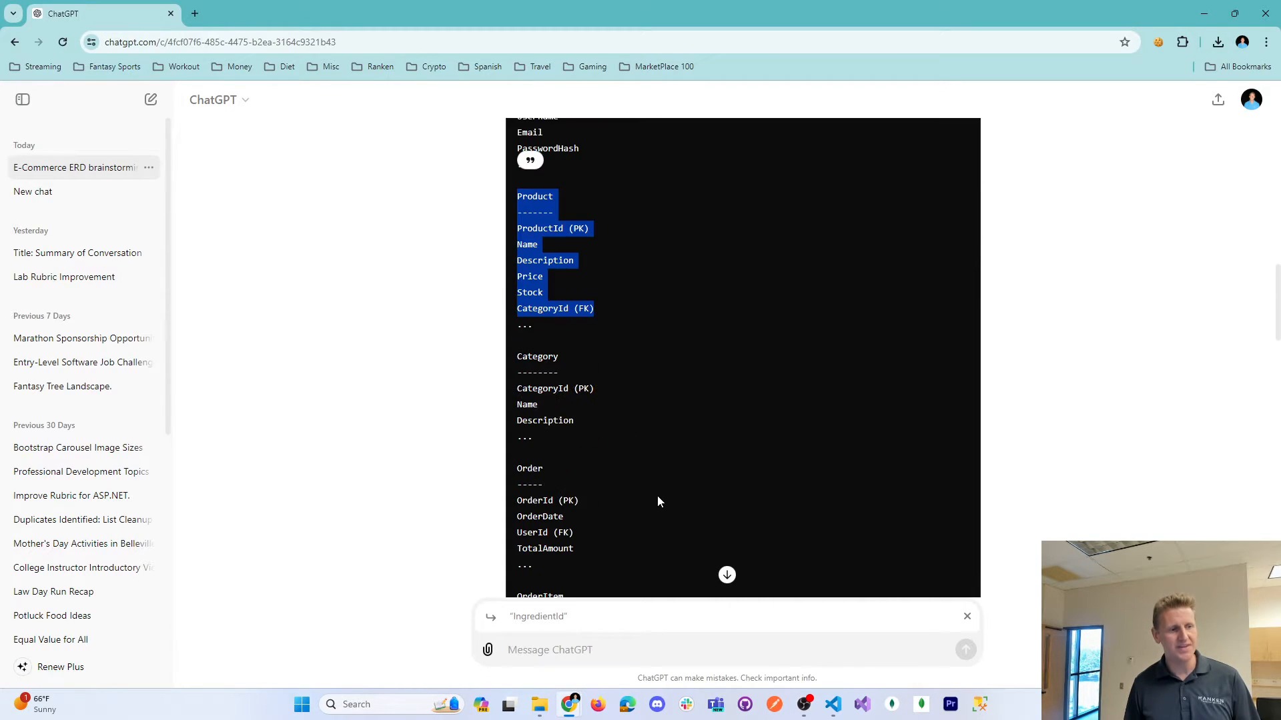
{"action": "left_click_drag", "start_coordinate": [635, 423], "coordinate": [562, 330]}
{"action": "left_click", "coordinate": [651, 426]}
Look over the structured Order, OrderItem, Ingredient and ProductIngredient tables
{"action": "scroll", "coordinate": [675, 424], "scroll_direction": "down", "scroll_amount": 2}
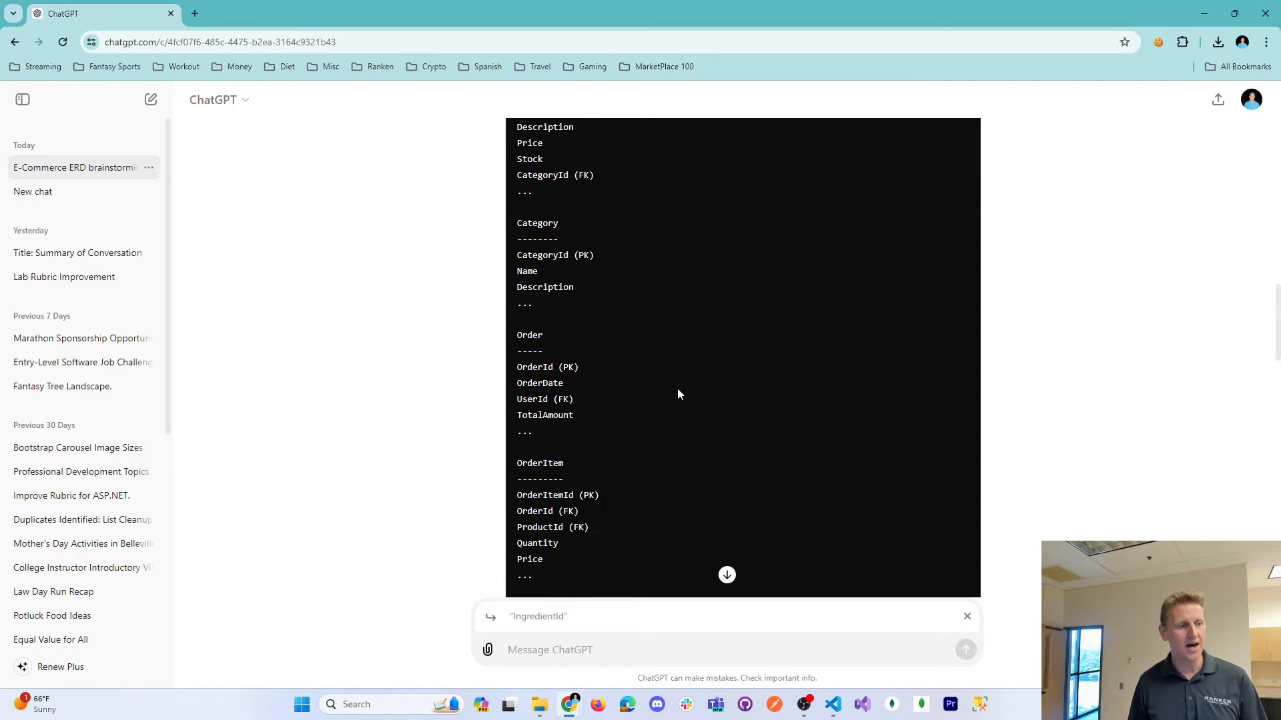
{"action": "left_click_drag", "start_coordinate": [678, 392], "coordinate": [715, 469]}
{"action": "left_click", "coordinate": [672, 412]}
{"action": "scroll", "coordinate": [672, 412], "scroll_direction": "down", "scroll_amount": 3}
{"action": "left_click", "coordinate": [715, 468]}
{"action": "scroll", "coordinate": [728, 407], "scroll_direction": "down", "scroll_amount": 2}
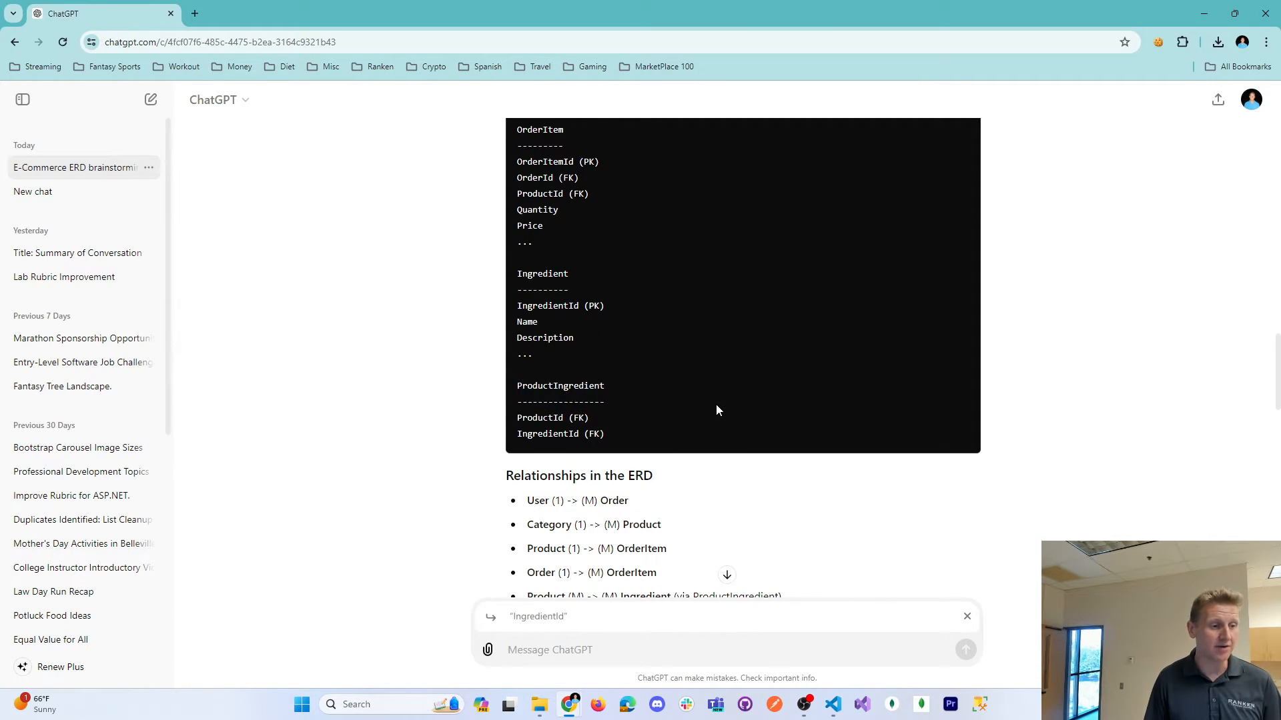
Review the User to Order, Category to Product and Product to OrderItem entries under Relationships in the ERD
{"action": "scroll", "coordinate": [406, 414], "scroll_direction": "down", "scroll_amount": 2}
{"action": "left_click_drag", "start_coordinate": [528, 377], "coordinate": [666, 380]}
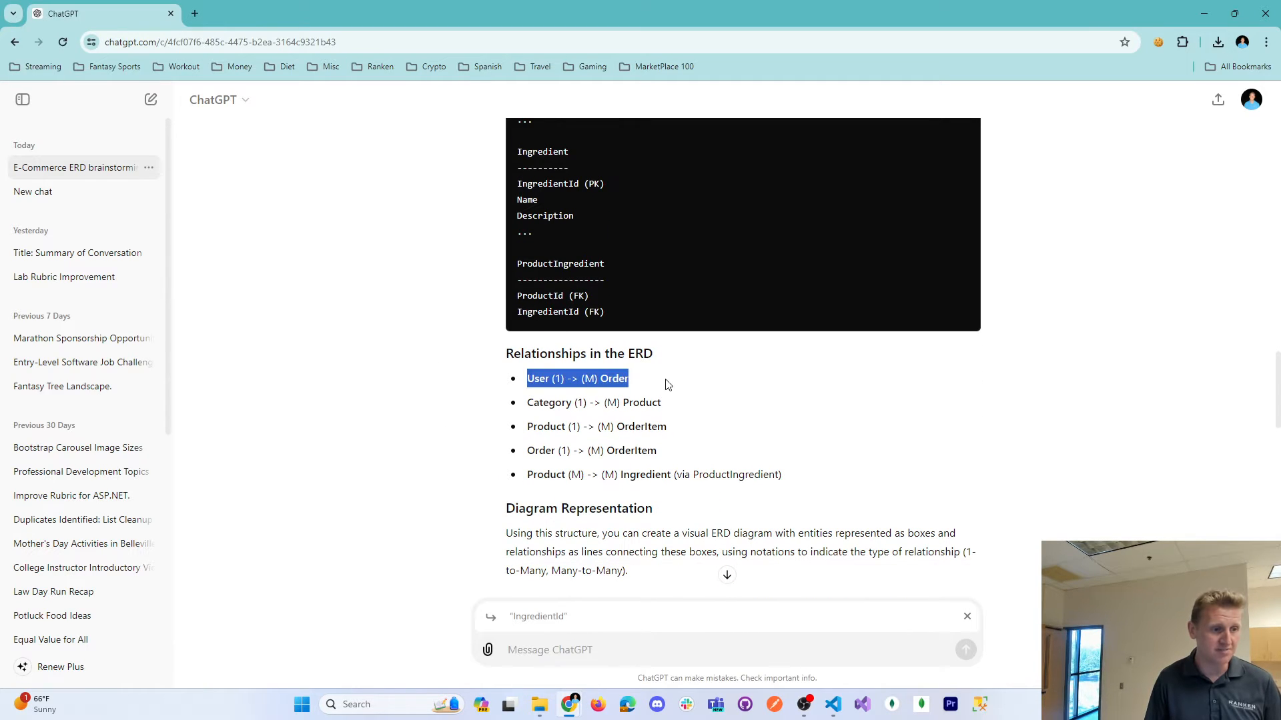
{"action": "left_click_drag", "start_coordinate": [539, 403], "coordinate": [724, 409]}
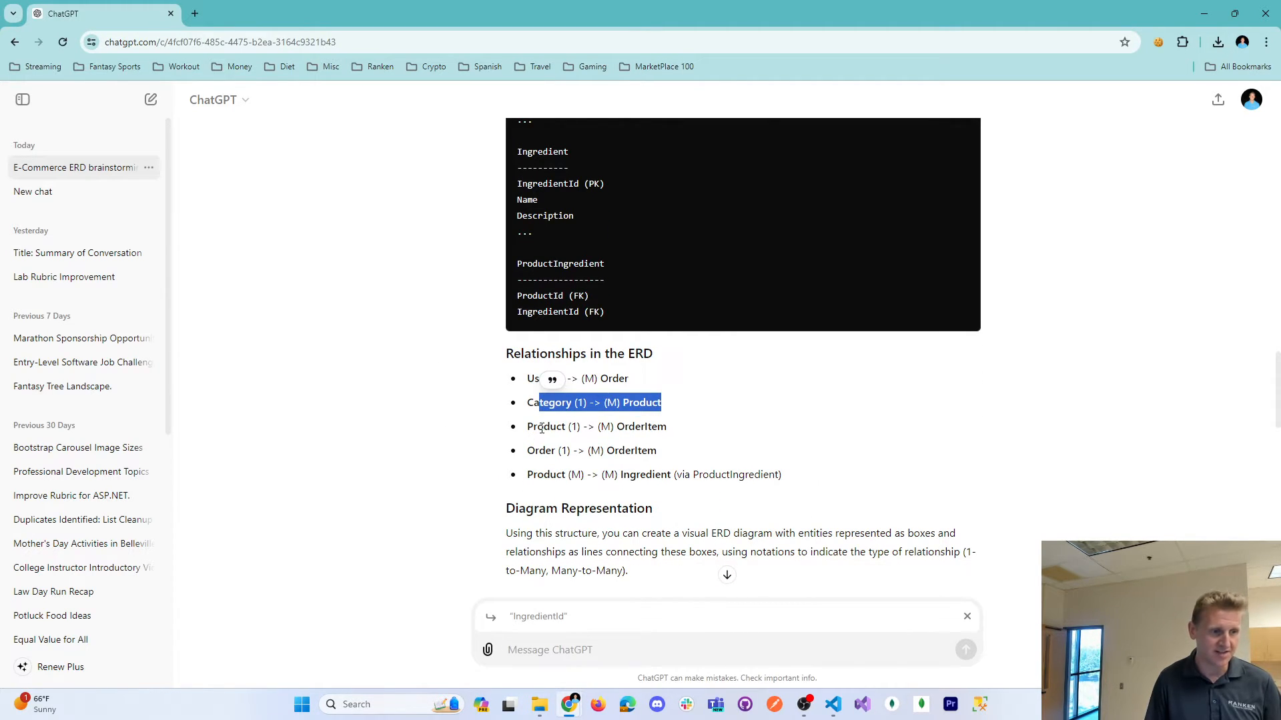
{"action": "left_click_drag", "start_coordinate": [544, 427], "coordinate": [699, 436]}
{"action": "left_click", "coordinate": [698, 436]}
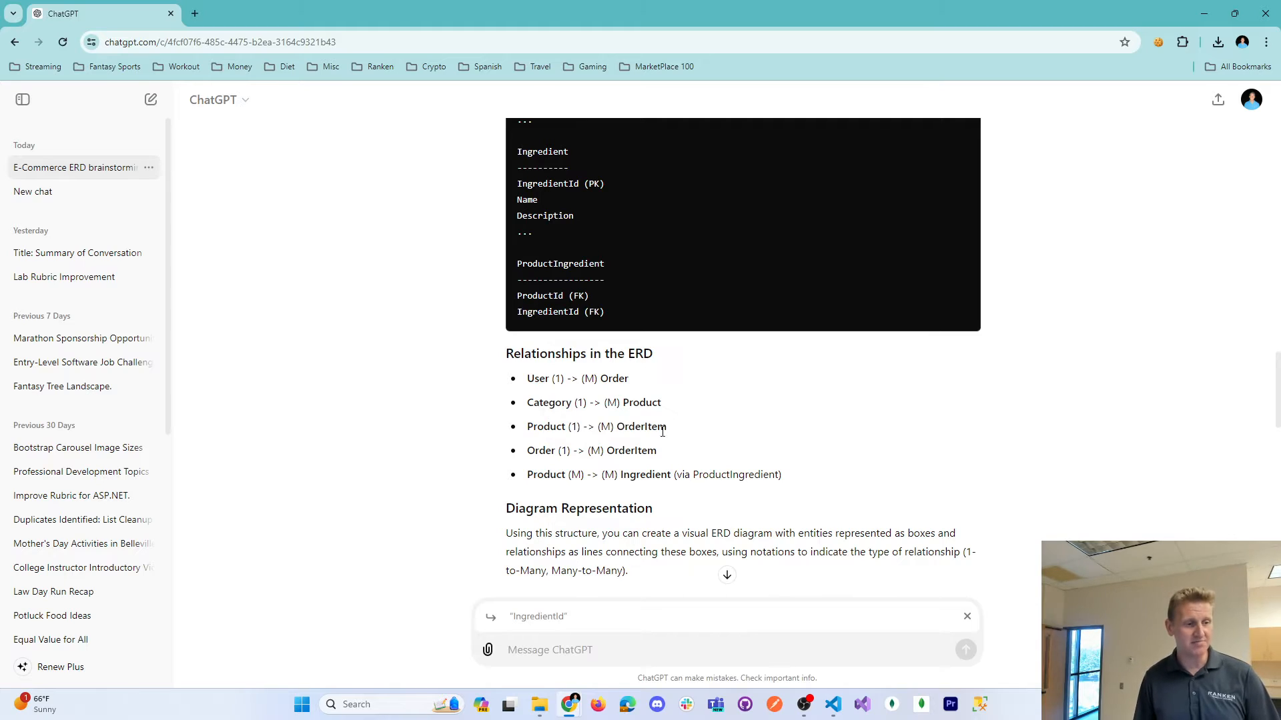
Examine the one-to-many relationship from Order to OrderItem in the ERD relationships list
{"action": "left_click_drag", "start_coordinate": [535, 452], "coordinate": [675, 452]}
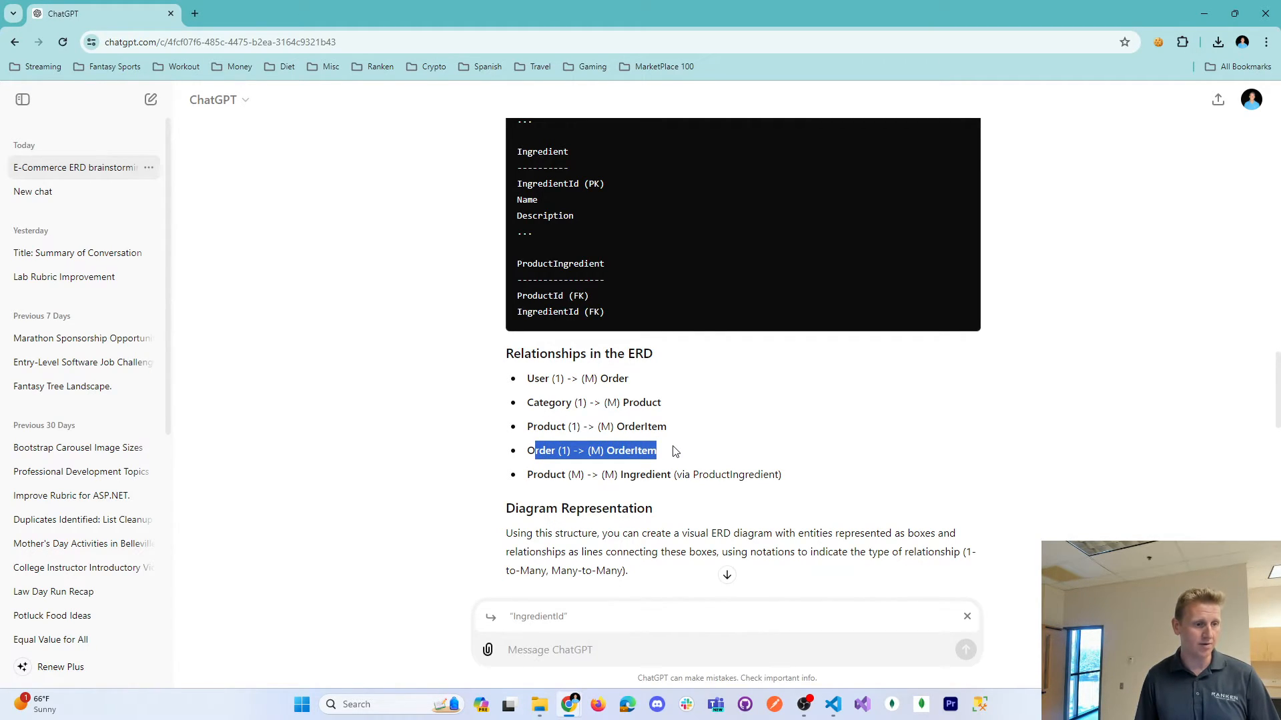
{"action": "double_click", "coordinate": [620, 451]}
{"action": "double_click", "coordinate": [534, 451]}
{"action": "double_click", "coordinate": [616, 451]}
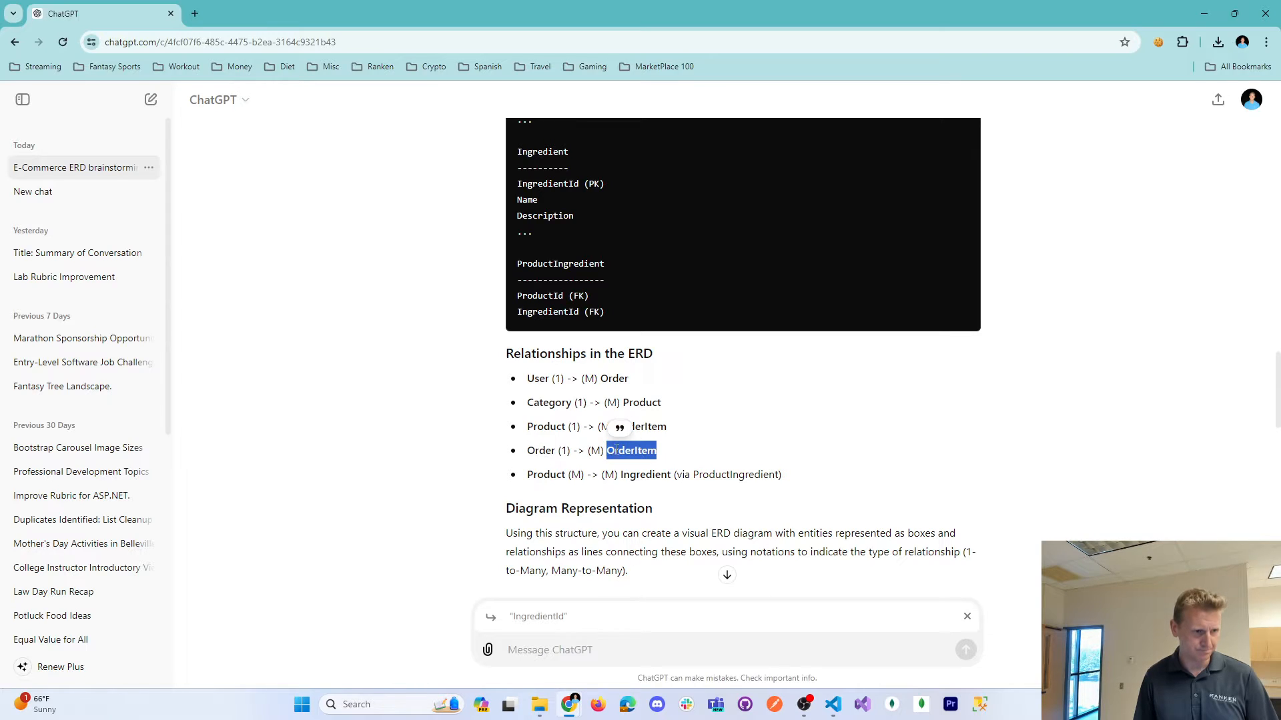
{"action": "double_click", "coordinate": [537, 451]}
{"action": "left_click", "coordinate": [667, 453]}
Examine the many-to-many relationship between Product and Ingredient and the structured ProductIngredient join table's two foreign keys
{"action": "scroll", "coordinate": [657, 427], "scroll_direction": "down", "scroll_amount": 1}
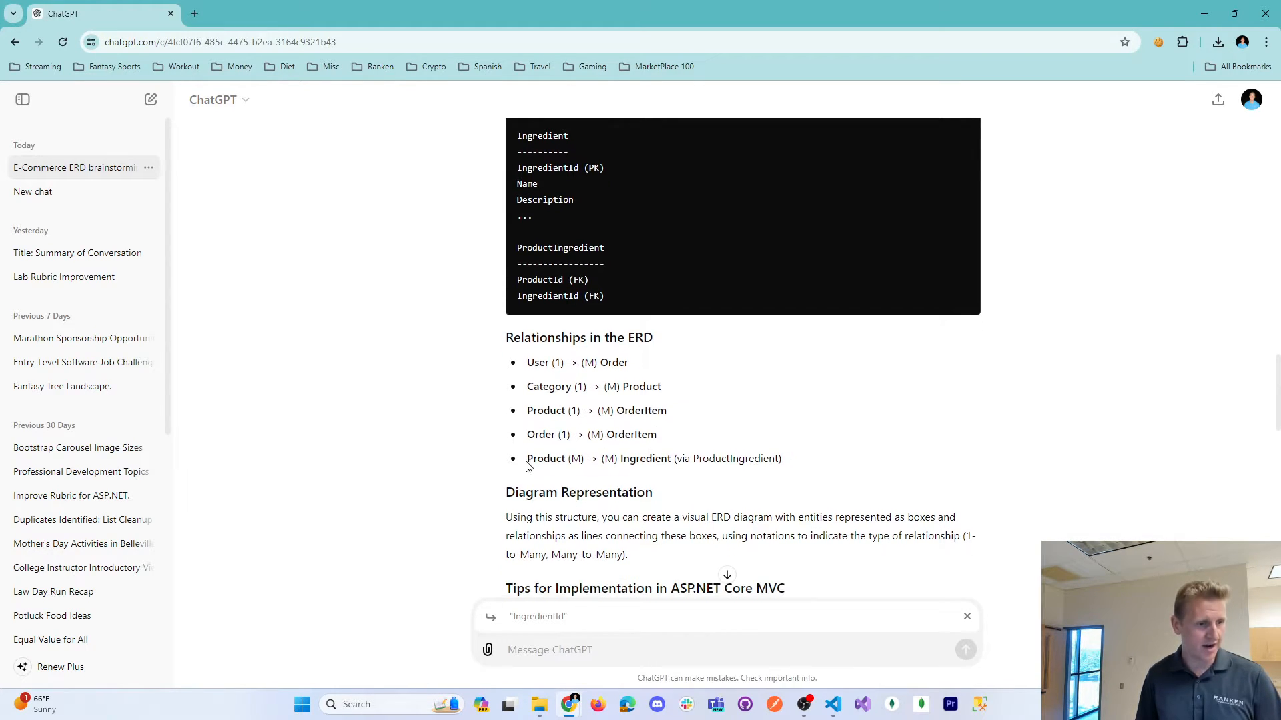
{"action": "left_click_drag", "start_coordinate": [529, 459], "coordinate": [744, 458]}
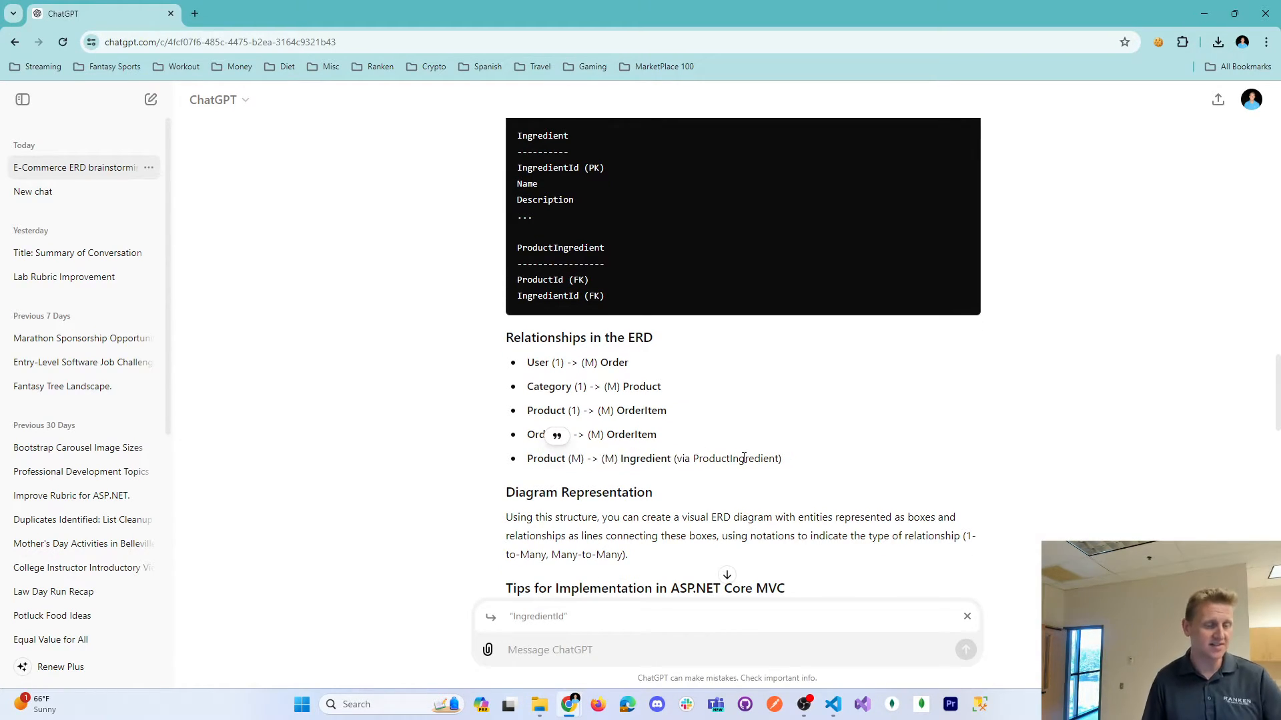
{"action": "double_click", "coordinate": [744, 459]}
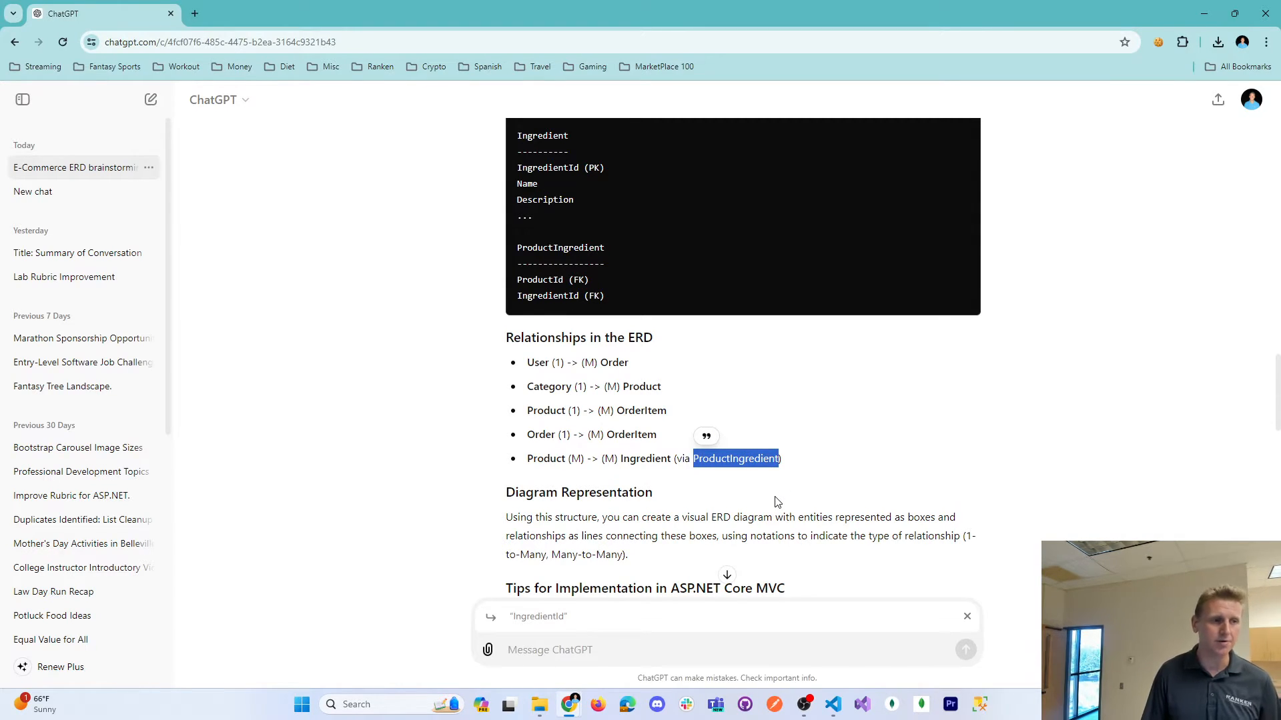
{"action": "left_click_drag", "start_coordinate": [518, 247], "coordinate": [644, 305]}
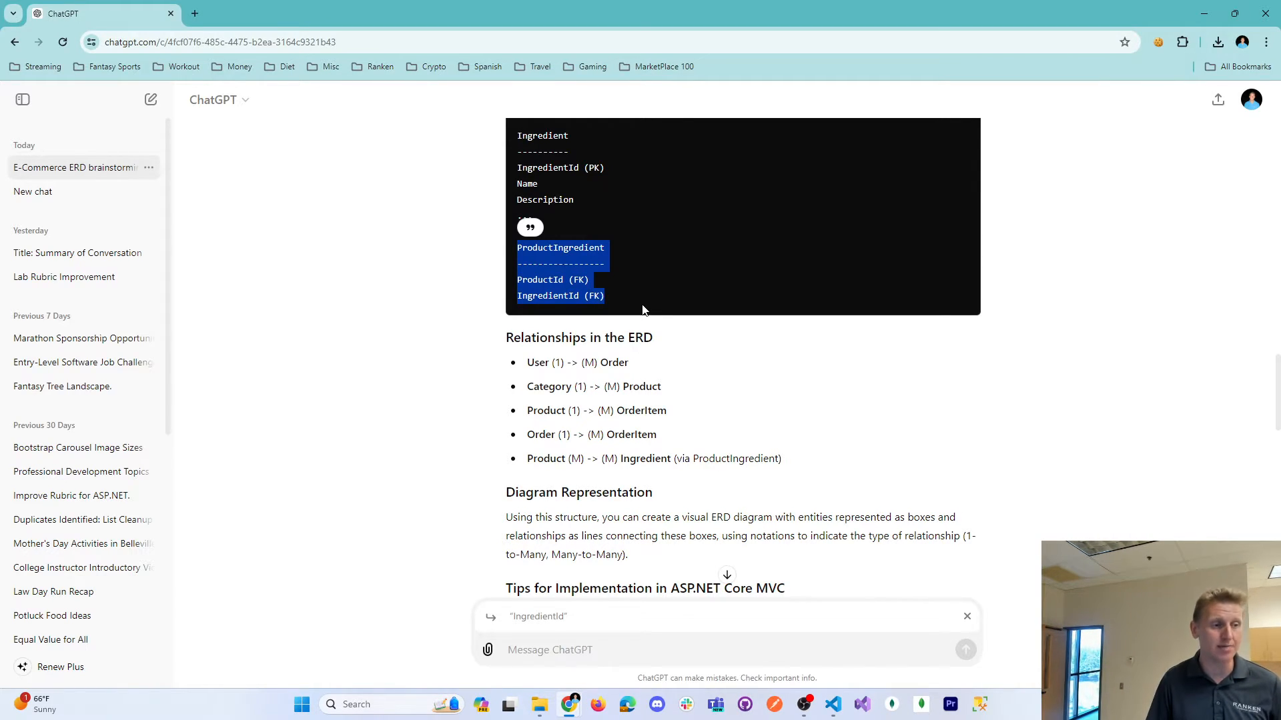
{"action": "double_click", "coordinate": [542, 249]}
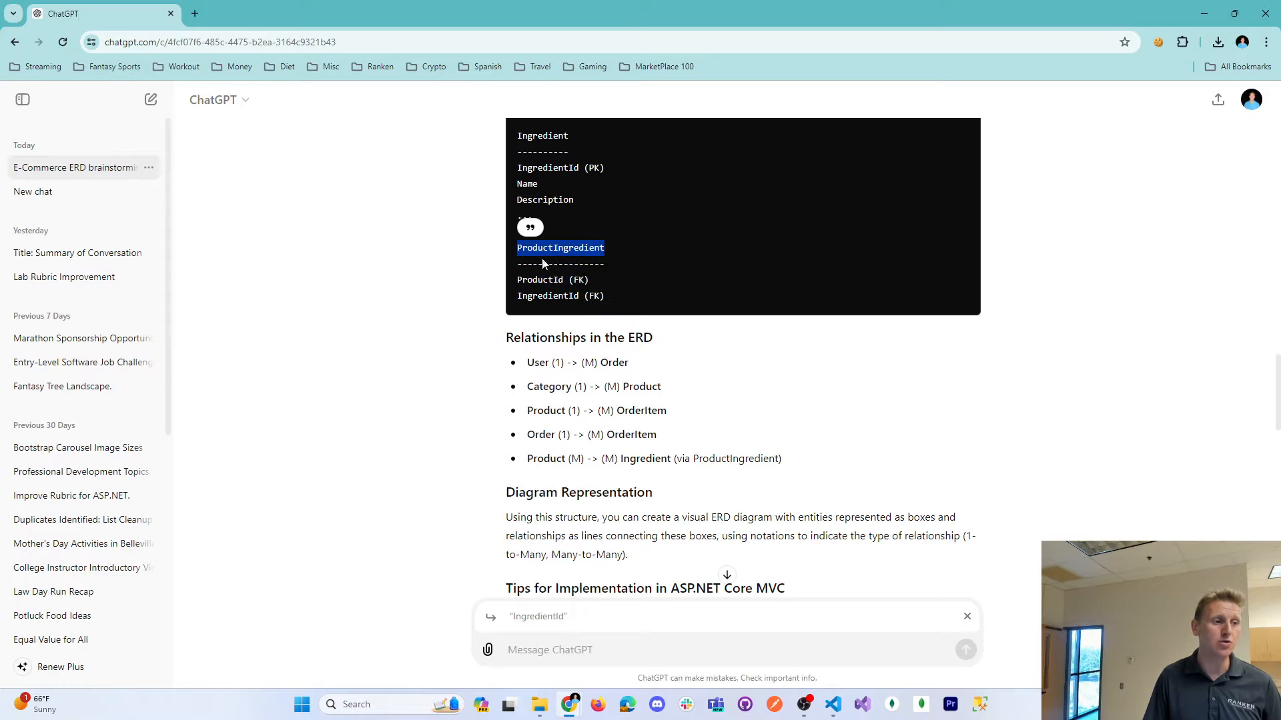
{"action": "left_click", "coordinate": [666, 286]}
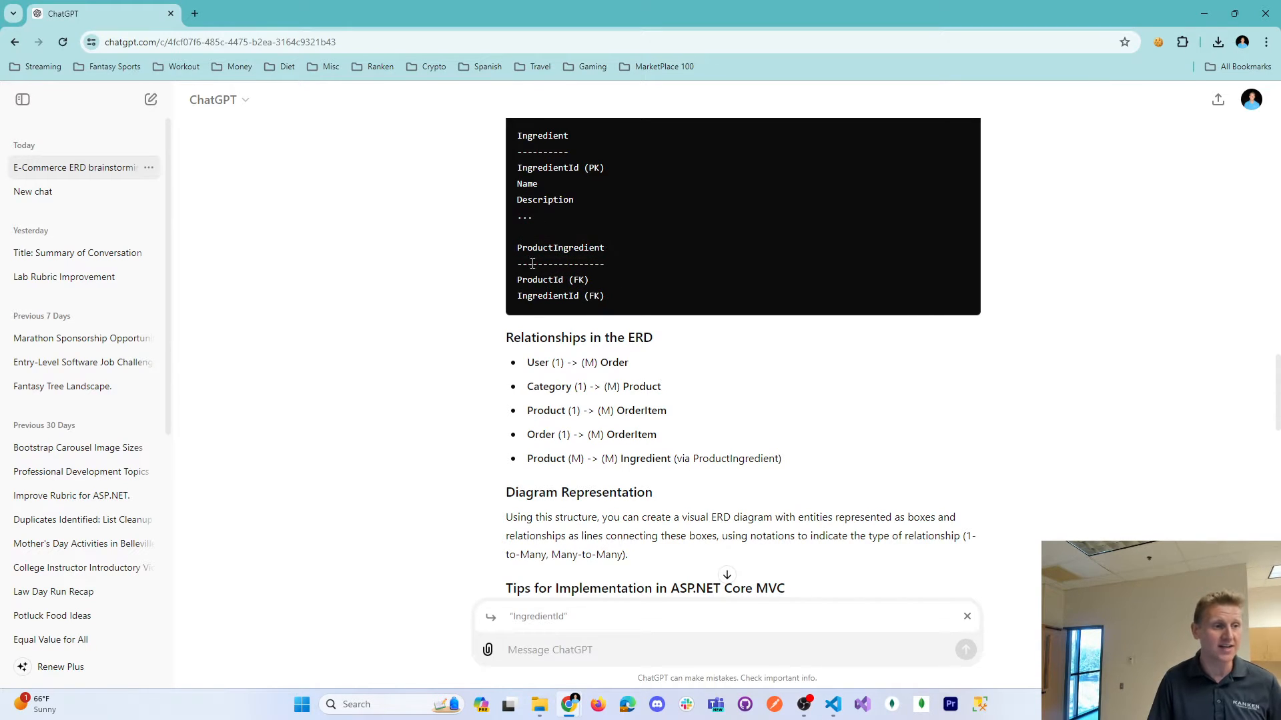
{"action": "left_click_drag", "start_coordinate": [518, 247], "coordinate": [639, 295]}
{"action": "left_click", "coordinate": [644, 296]}
Look over the Ingredient table, the Diagram Representation section and the Tips for Implementation in ASP.NET Core MVC
{"action": "scroll", "coordinate": [644, 296], "scroll_direction": "up", "scroll_amount": 1}
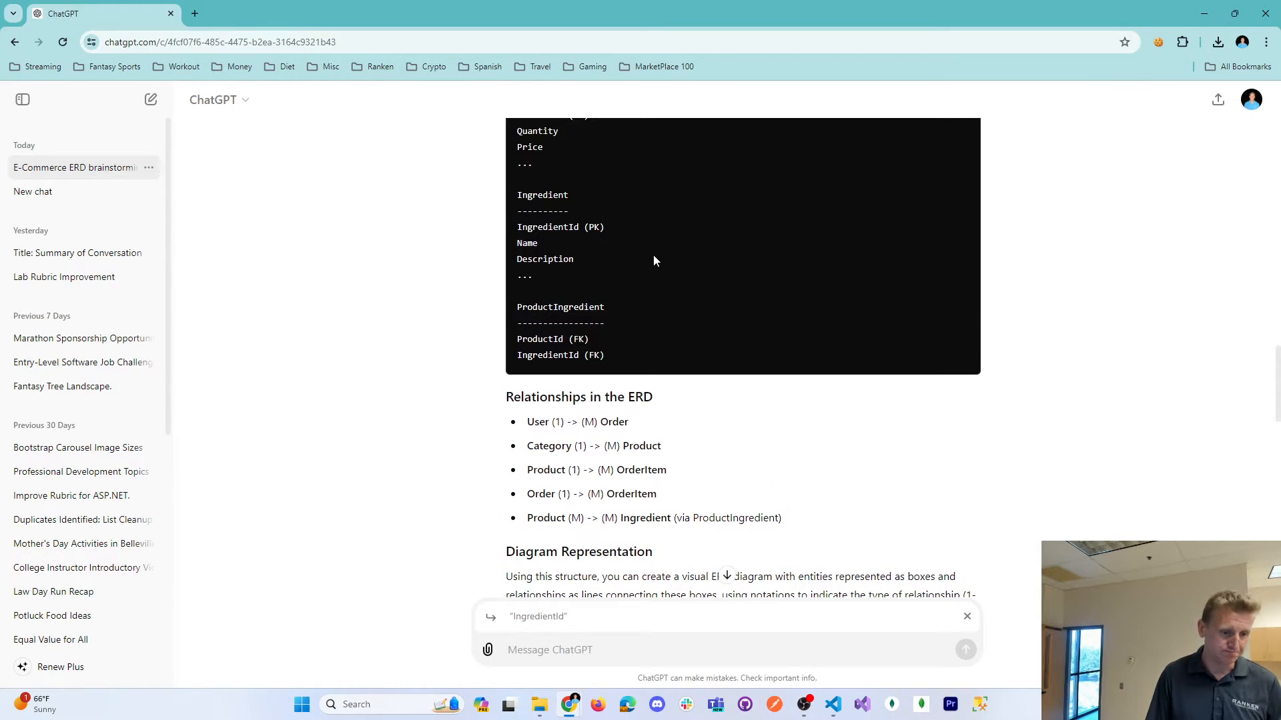
{"action": "left_click_drag", "start_coordinate": [654, 256], "coordinate": [687, 353]}
{"action": "left_click", "coordinate": [702, 306]}
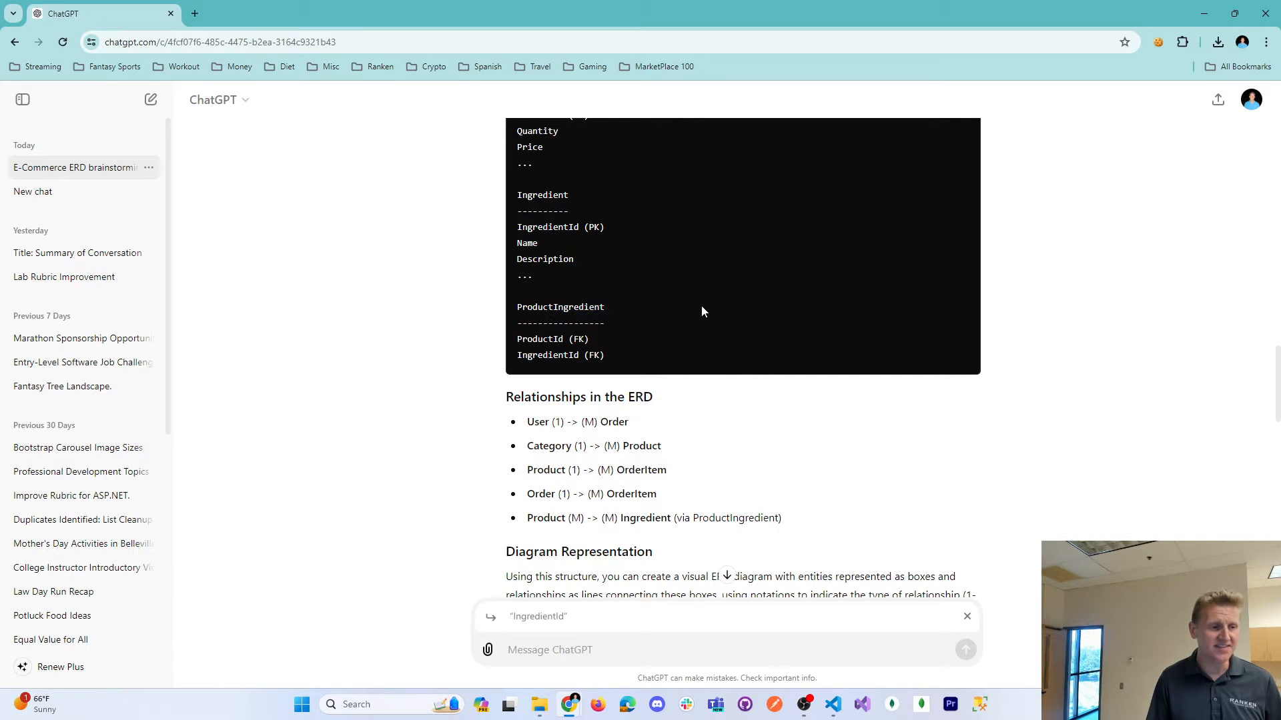
{"action": "middle_click", "coordinate": [702, 309]}
{"action": "middle_click", "coordinate": [710, 333]}
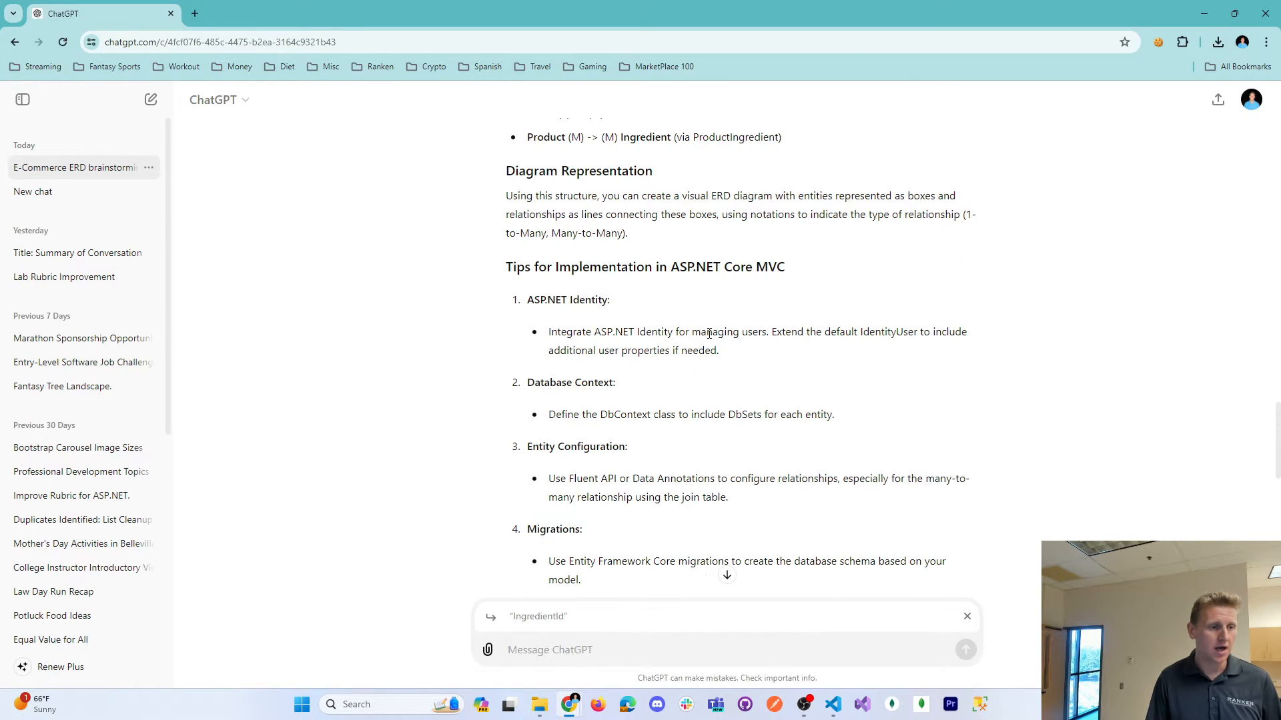
{"action": "scroll", "coordinate": [687, 314], "scroll_direction": "up", "scroll_amount": 6}
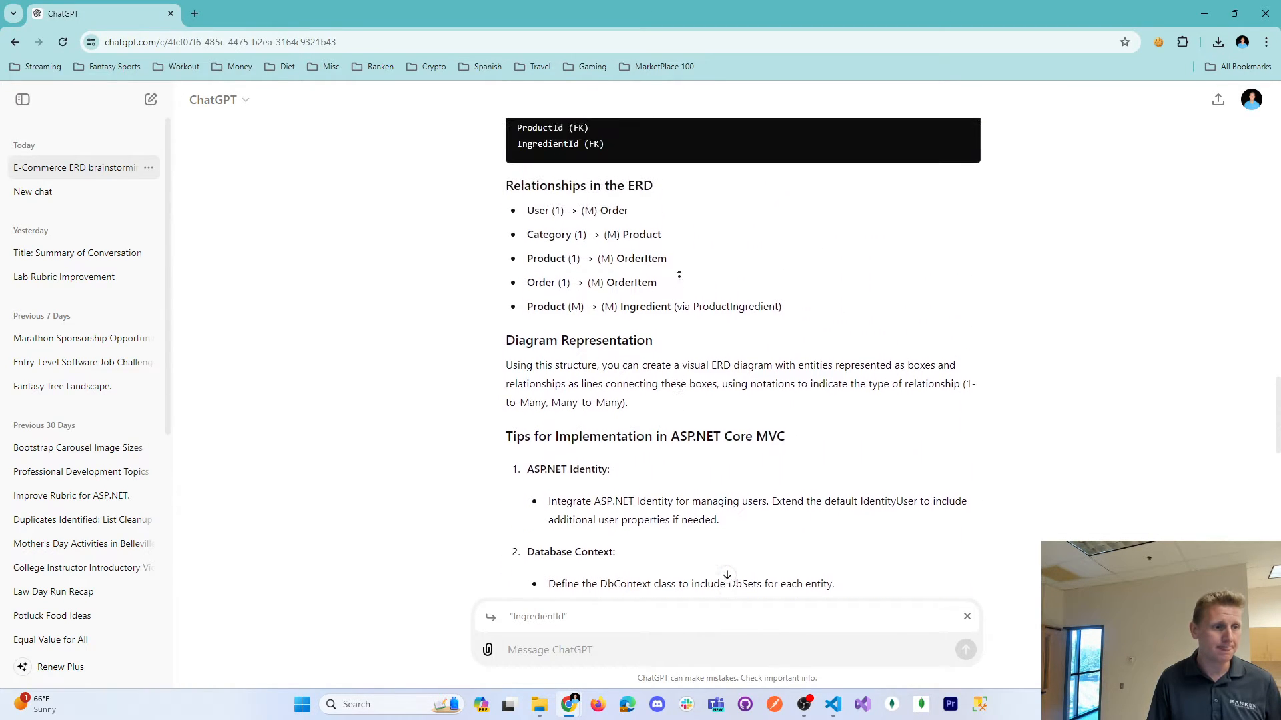
Switch to Visual Studio Code and close the Draw.io Integration extension's details page
{"action": "left_click", "coordinate": [832, 704]}
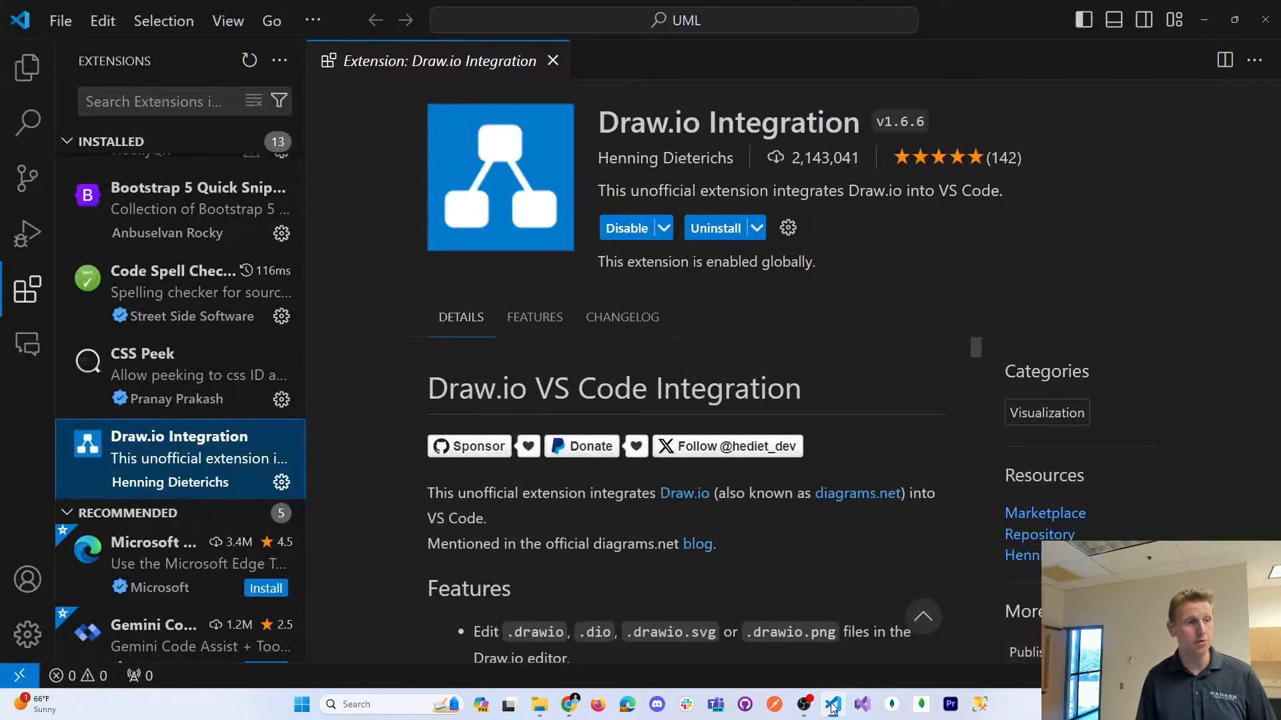
{"action": "left_click", "coordinate": [554, 62]}
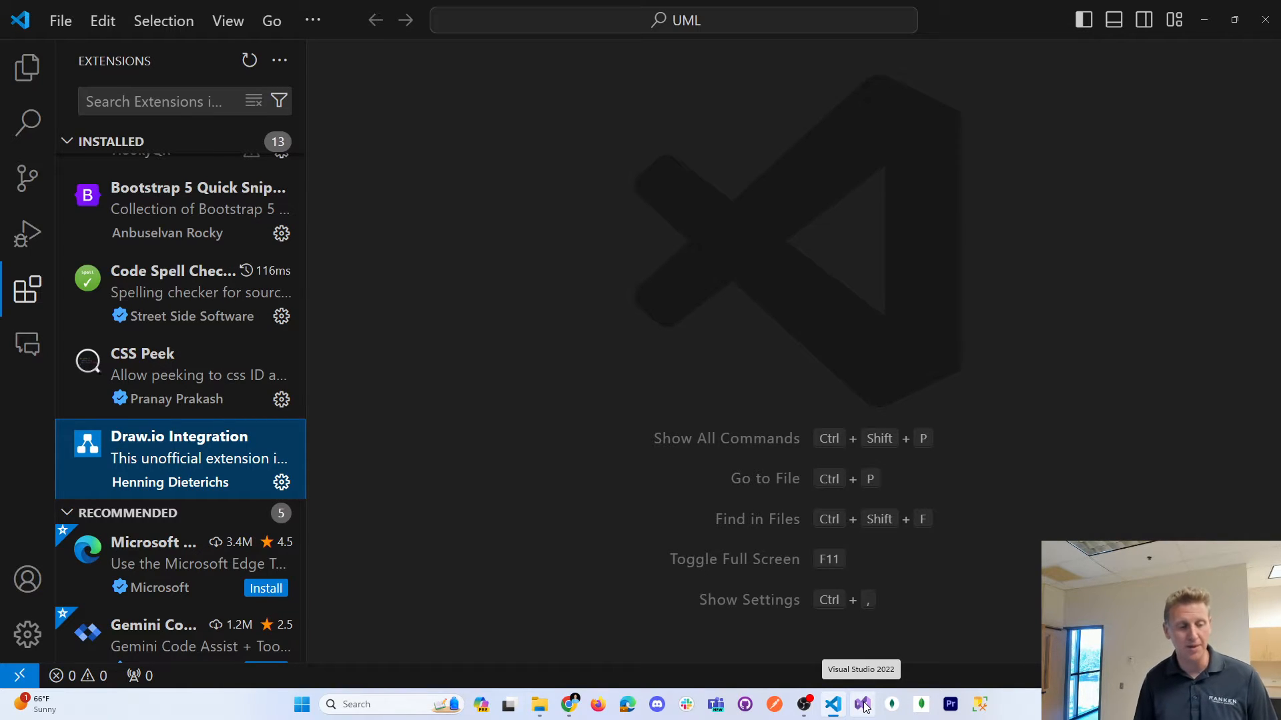
{"action": "mouse_move", "coordinate": [834, 710]}
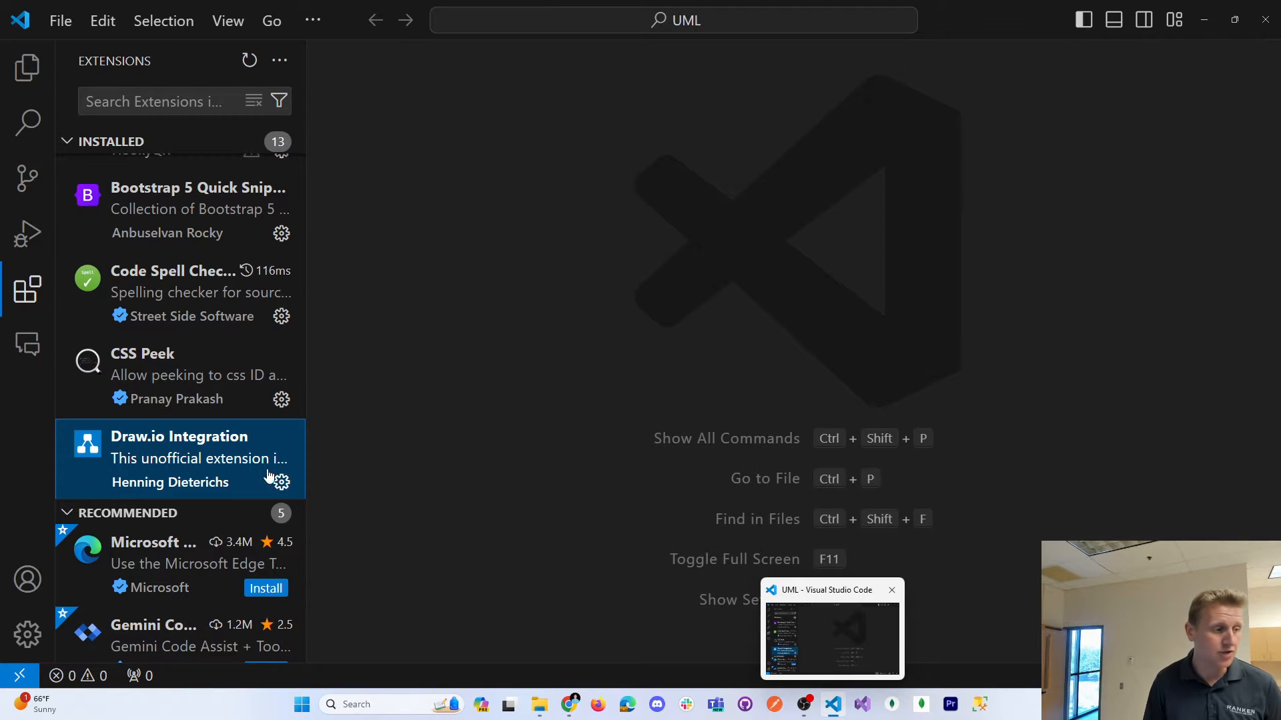
{"action": "mouse_move", "coordinate": [179, 455]}
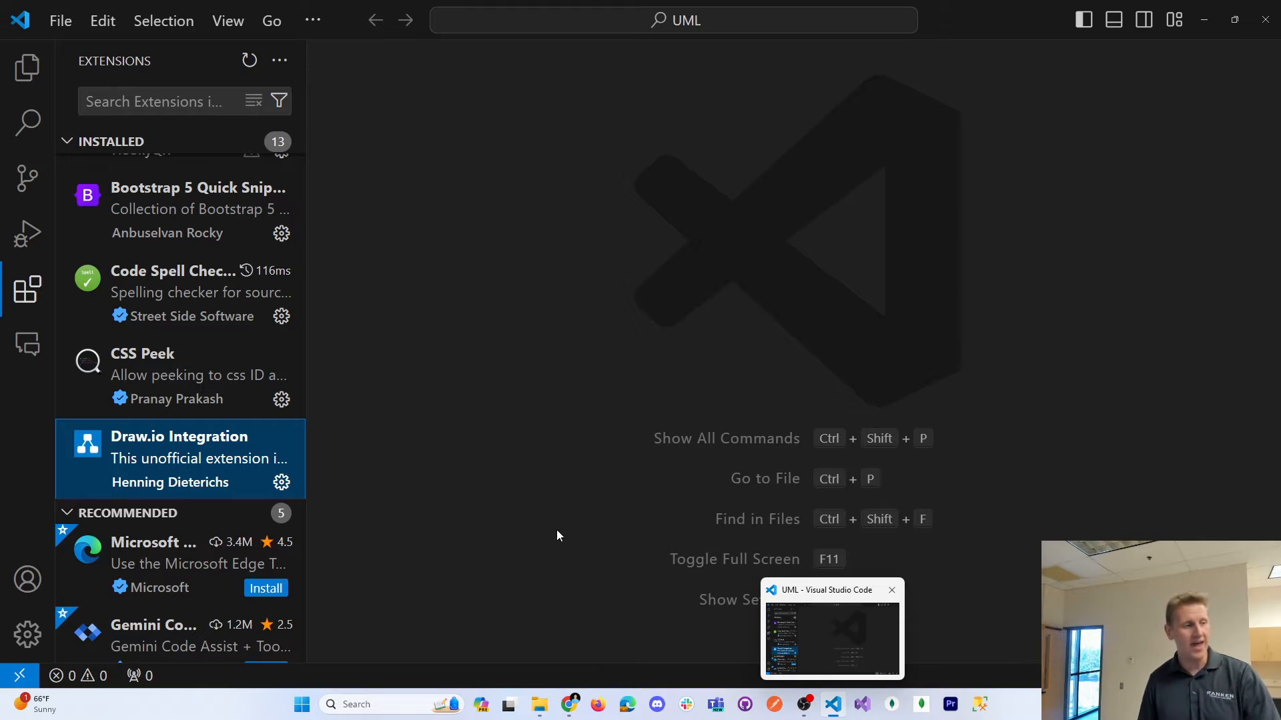
{"action": "left_click", "coordinate": [497, 506]}
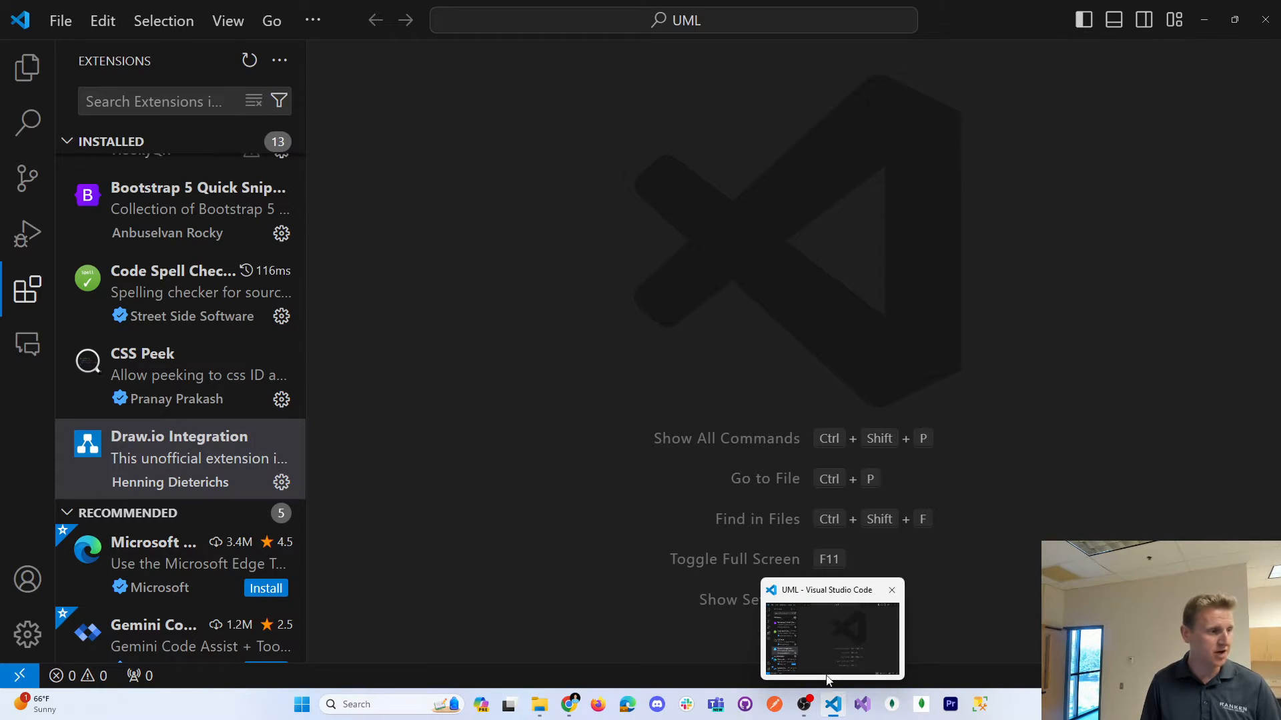
Open the UML folder inside FinalProject as the working folder and show its file explorer
{"action": "left_click", "coordinate": [37, 298]}
{"action": "left_click", "coordinate": [34, 298]}
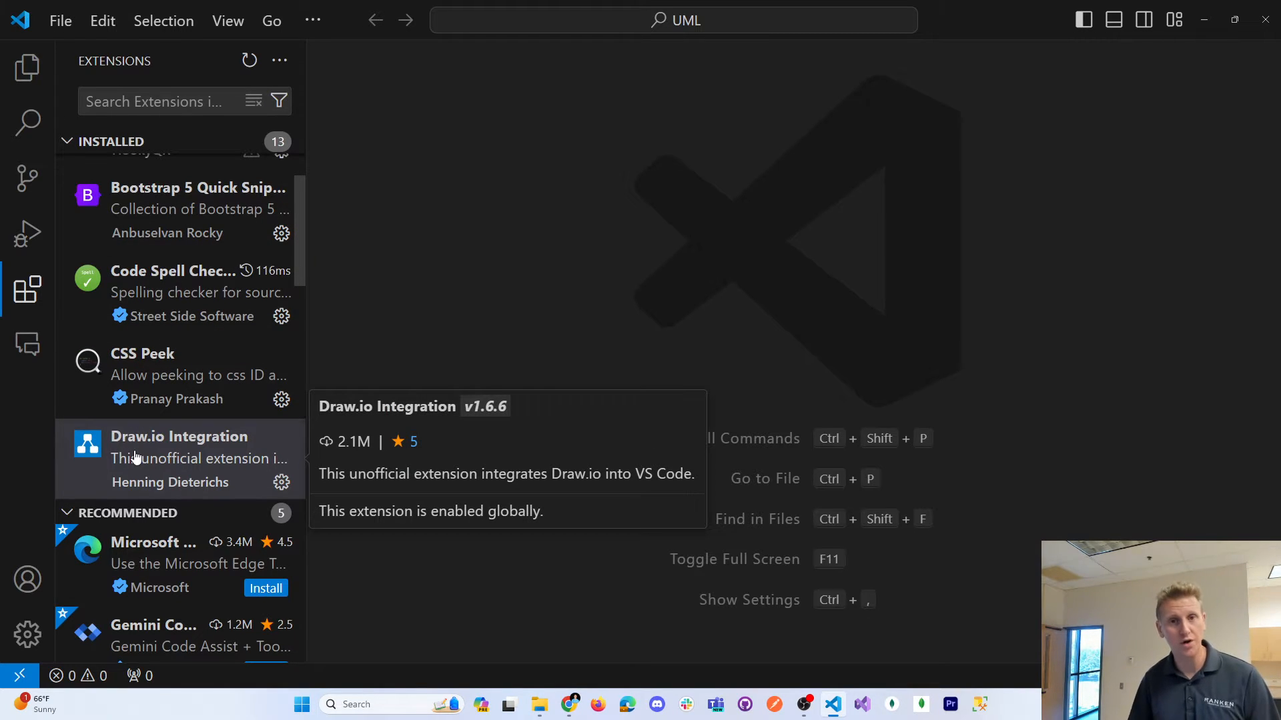
{"action": "left_click", "coordinate": [38, 81]}
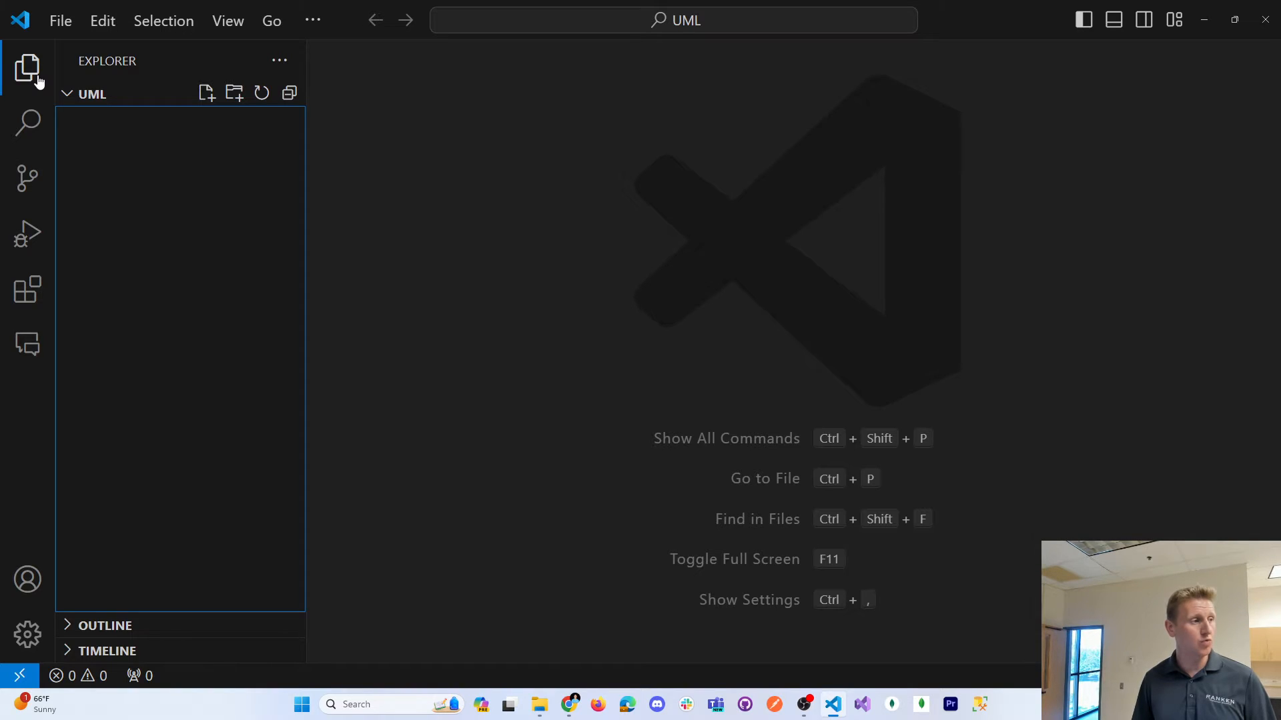
{"action": "left_click", "coordinate": [39, 82]}
{"action": "left_click", "coordinate": [59, 24]}
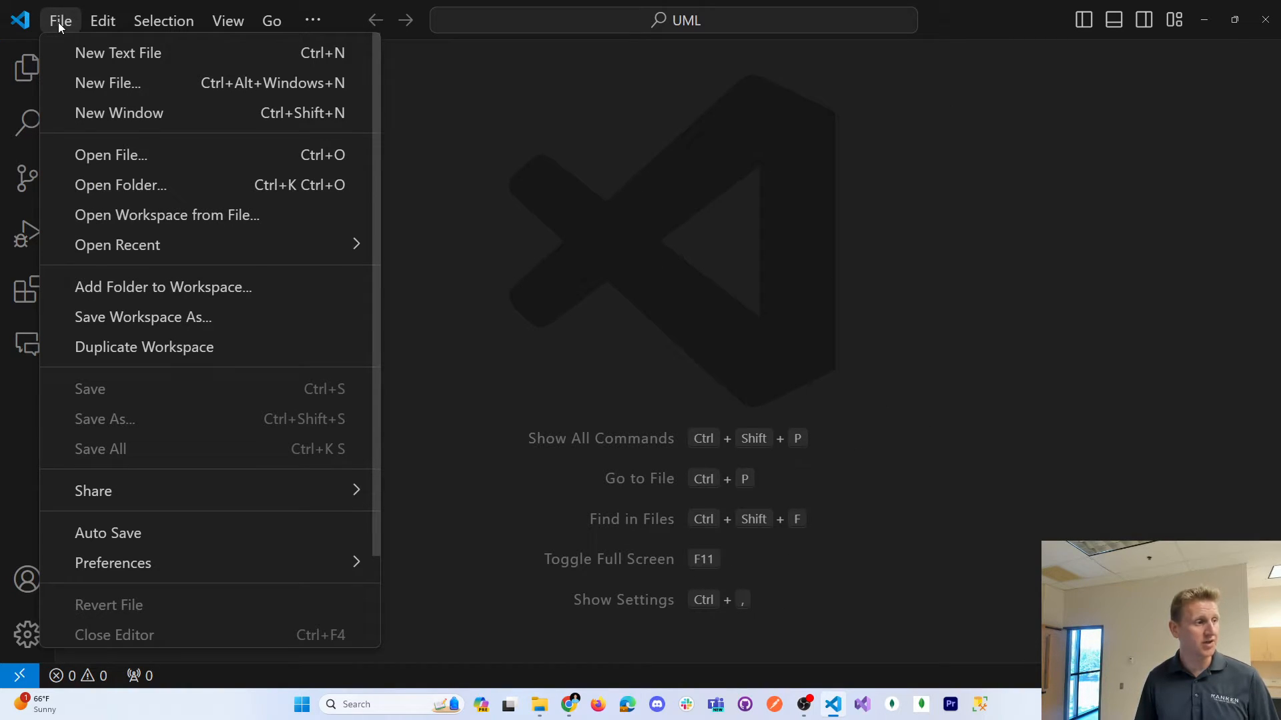
{"action": "left_click", "coordinate": [139, 198]}
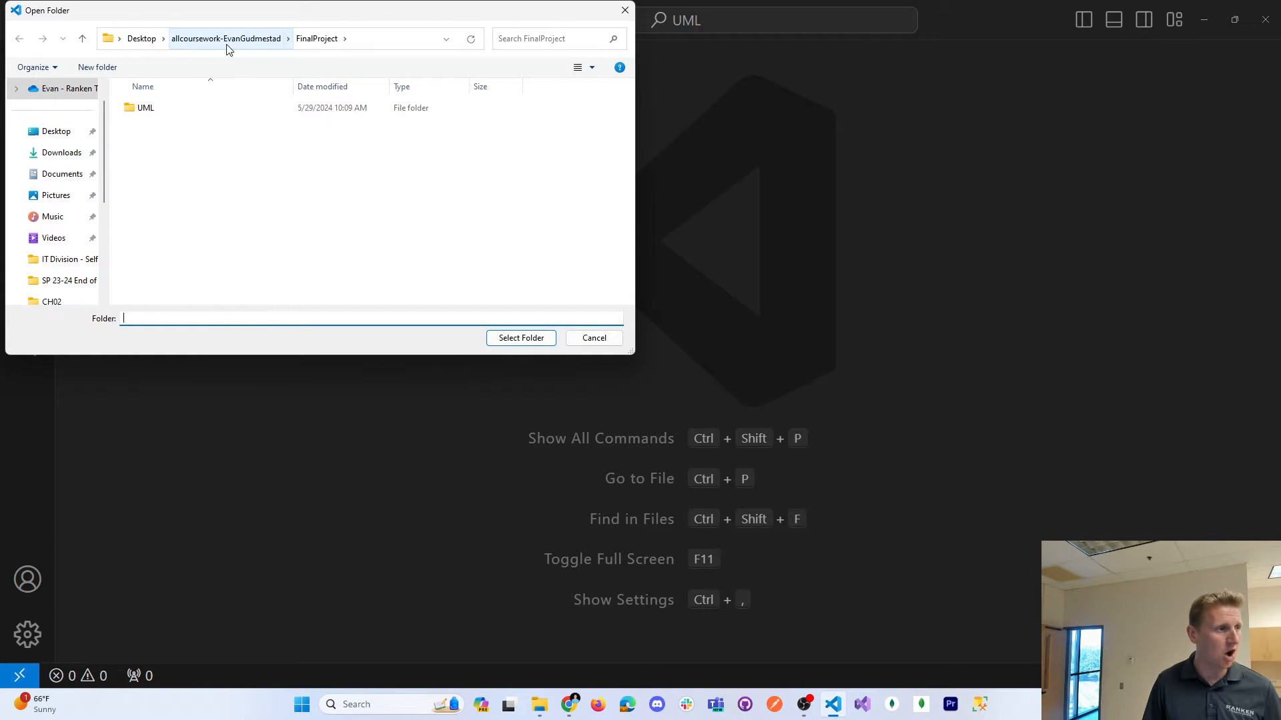
{"action": "left_click_drag", "start_coordinate": [202, 194], "coordinate": [127, 100]}
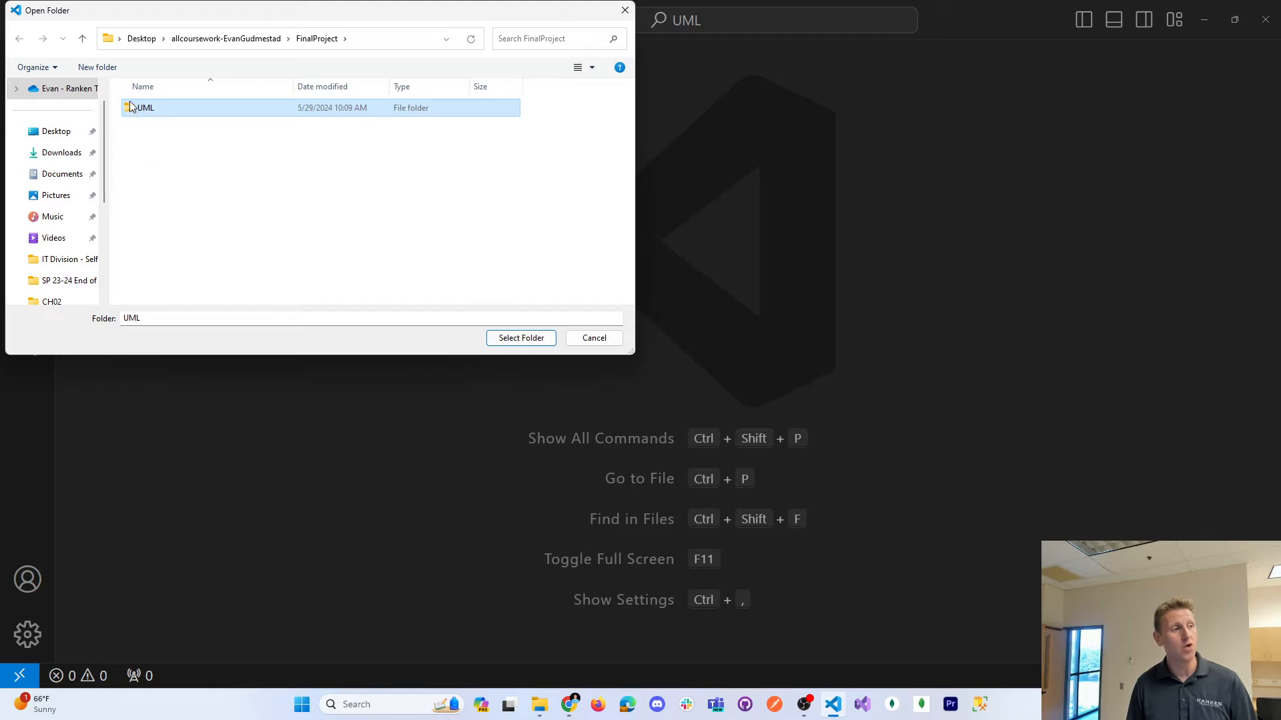
{"action": "left_click", "coordinate": [511, 340]}
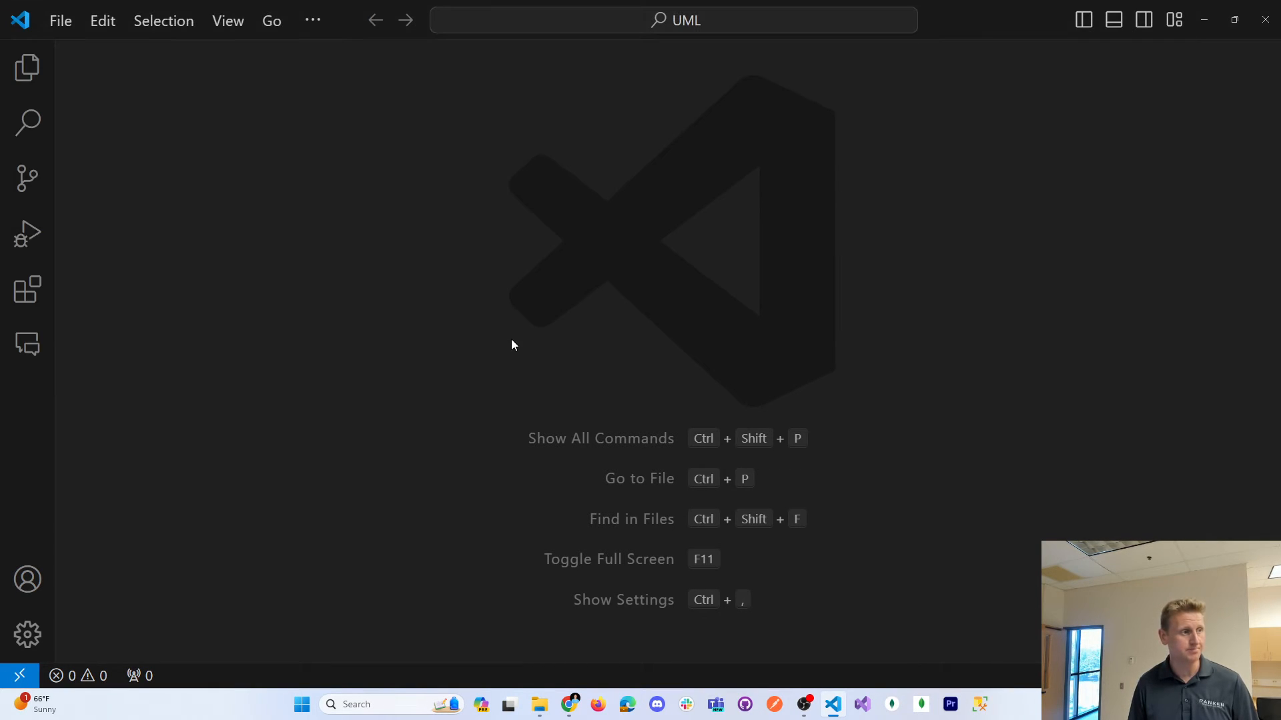
{"action": "left_click", "coordinate": [24, 71]}
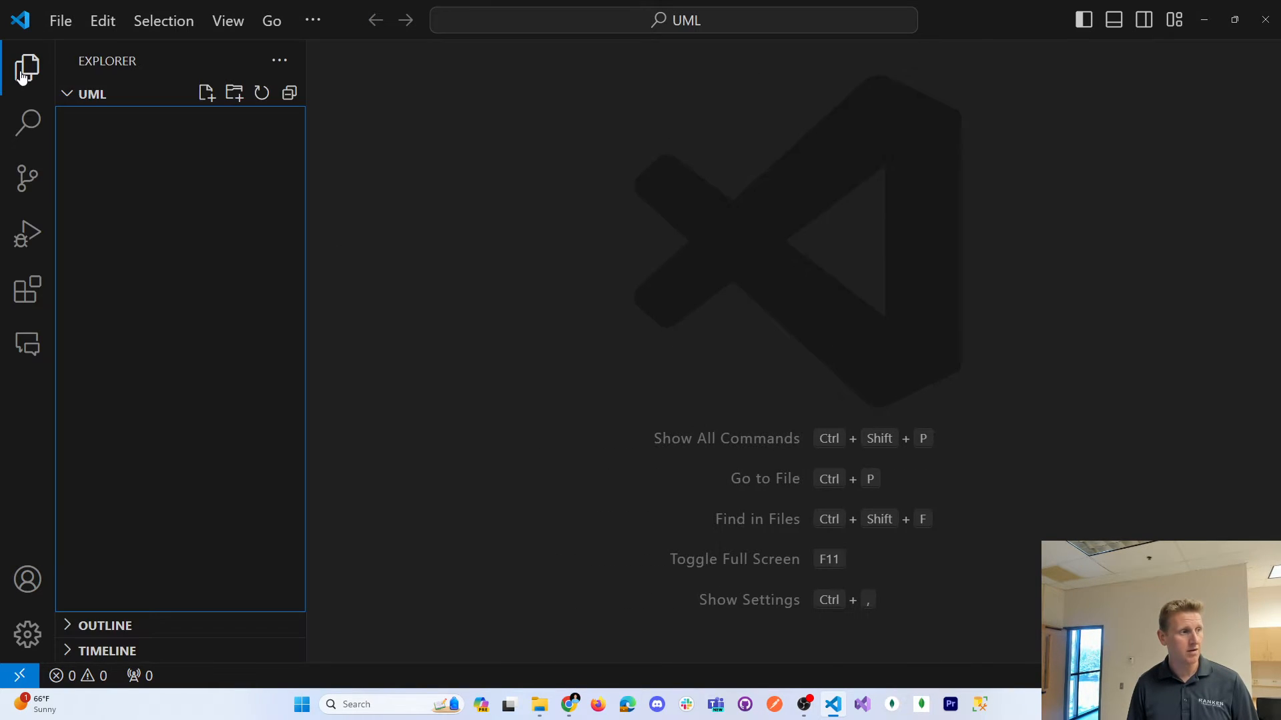
{"action": "left_click", "coordinate": [68, 96]}
{"action": "left_click", "coordinate": [68, 97]}
{"action": "left_click", "coordinate": [68, 97]}
{"action": "left_click", "coordinate": [68, 97]}
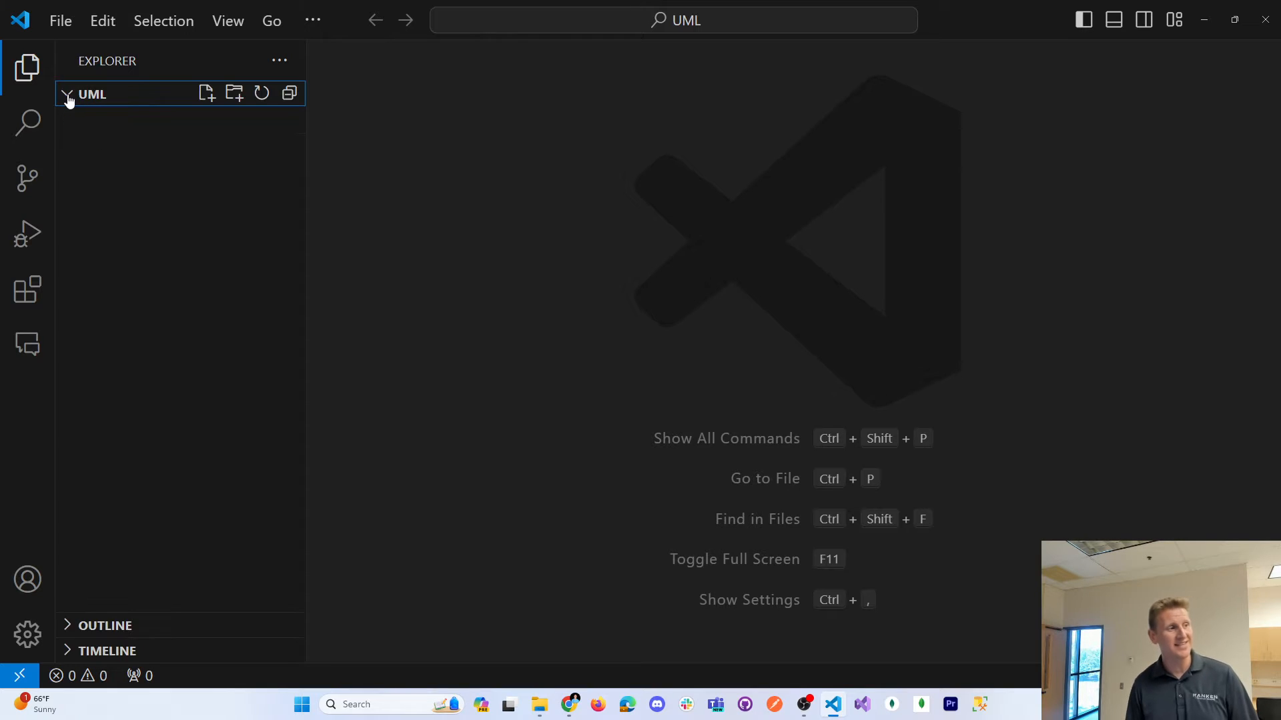
{"action": "left_click", "coordinate": [68, 97]}
{"action": "left_click", "coordinate": [68, 97]}
{"action": "left_click", "coordinate": [135, 299]}
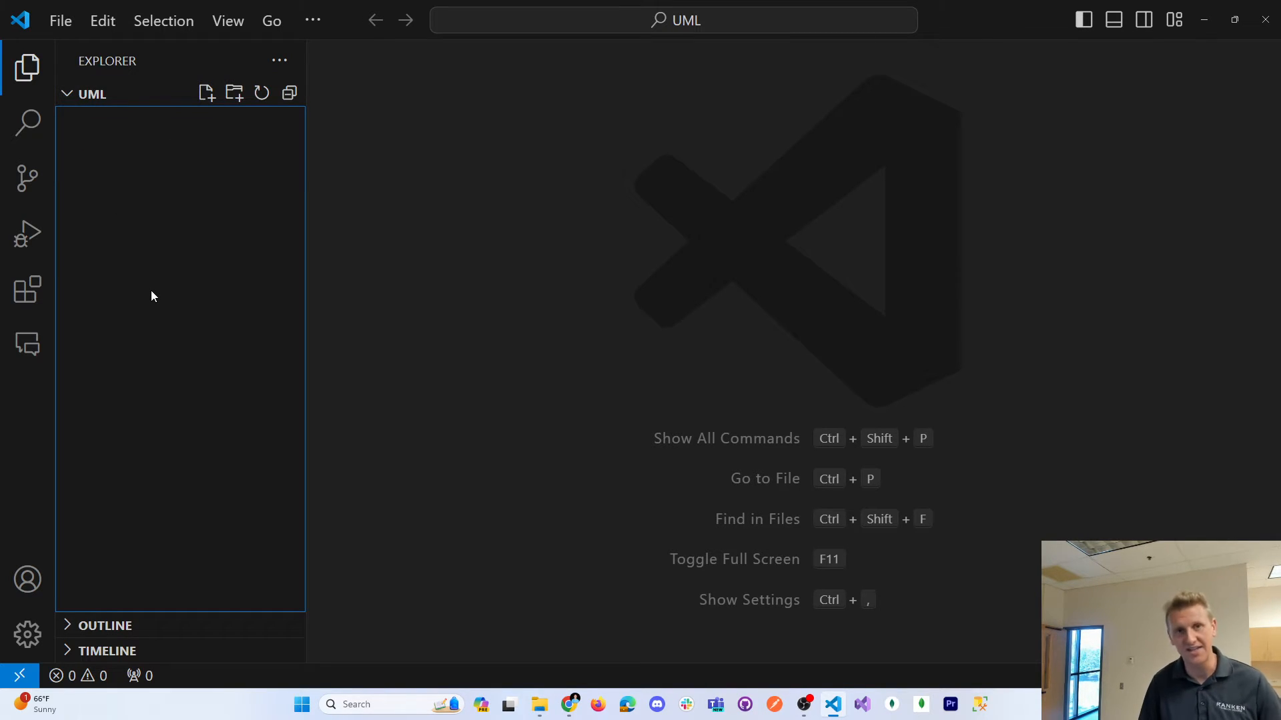
Create a new file called Diagram.drawio in the UML folder
{"action": "left_click", "coordinate": [206, 94]}
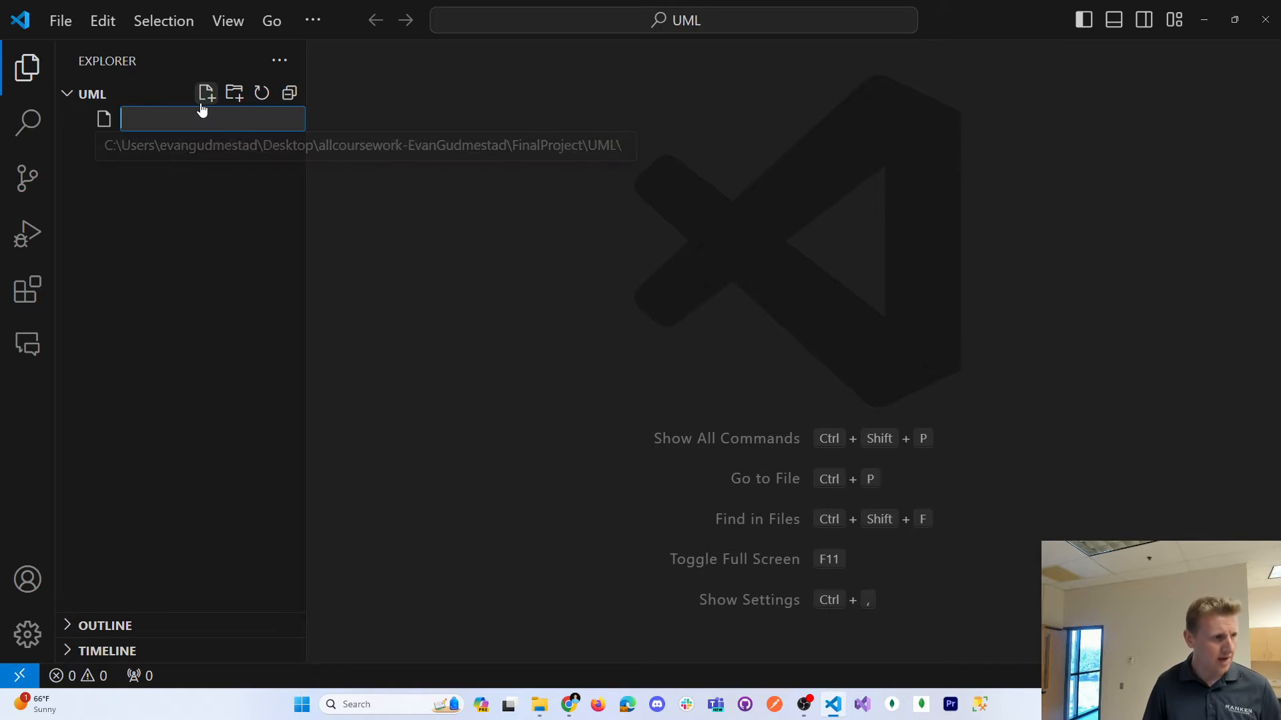
{"action": "type", "text": "D"}
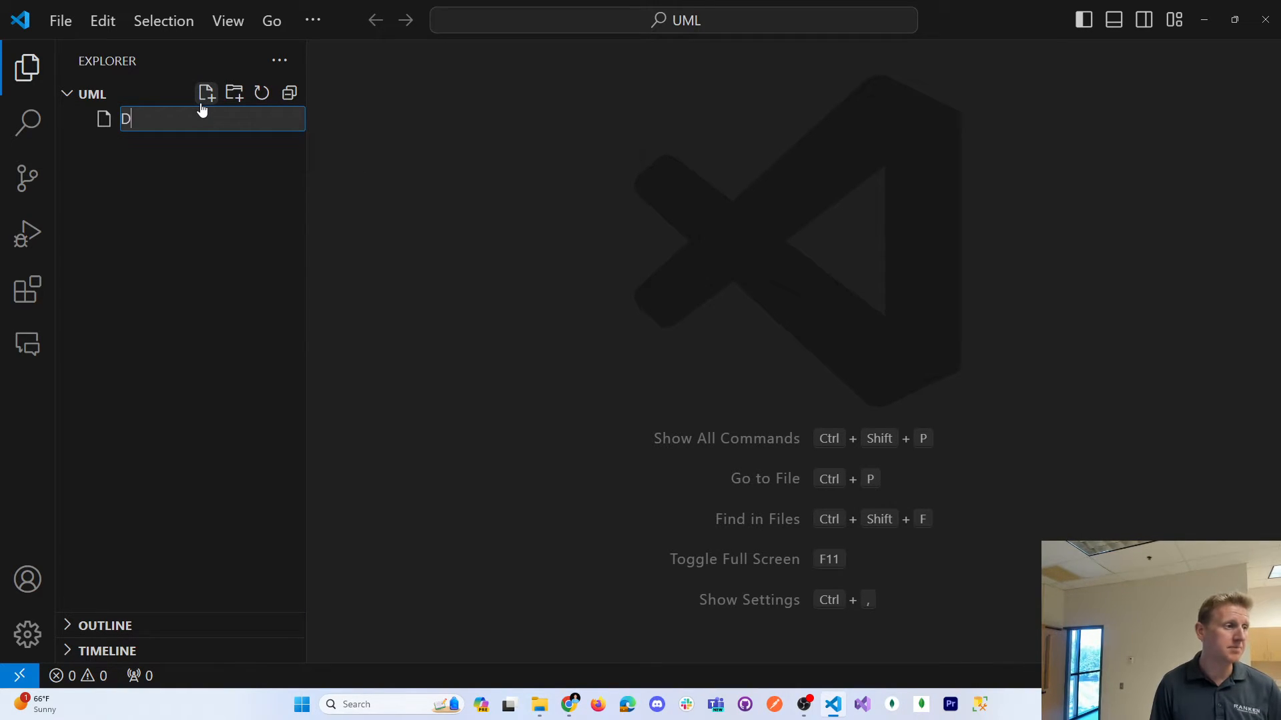
{"action": "type", "text": "iagram.drawio"}
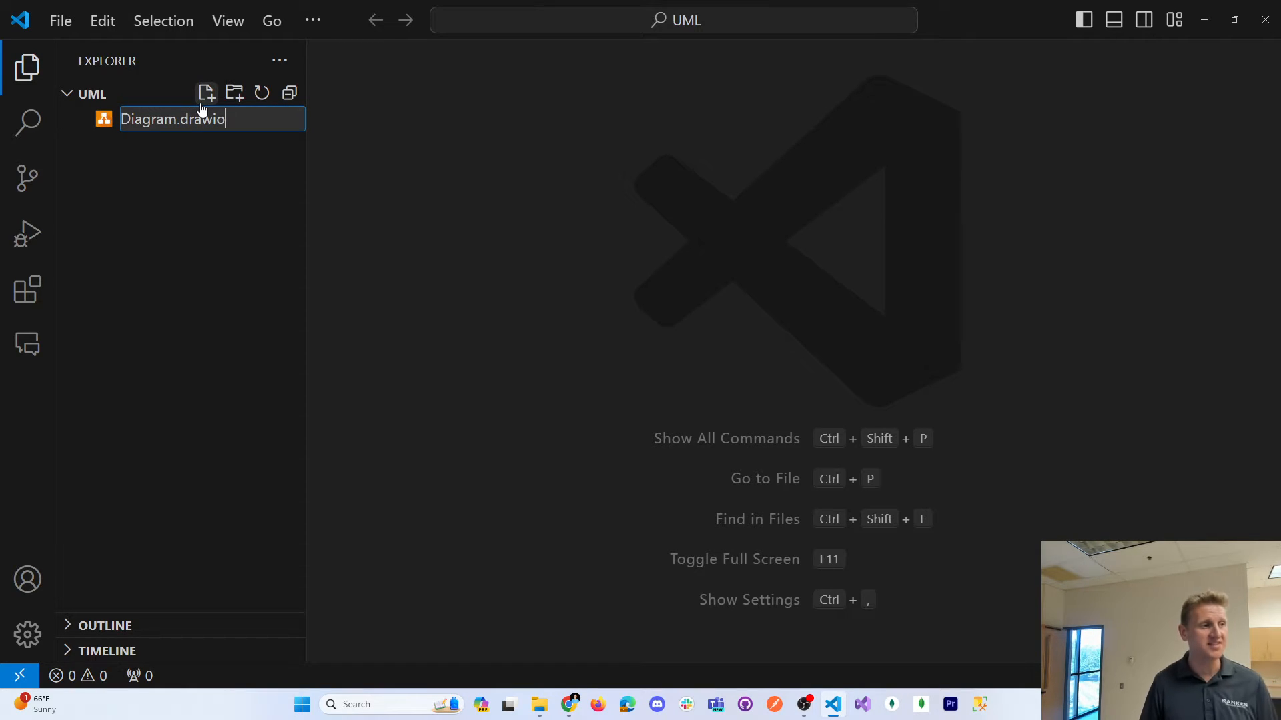
{"action": "key", "text": "Return"}
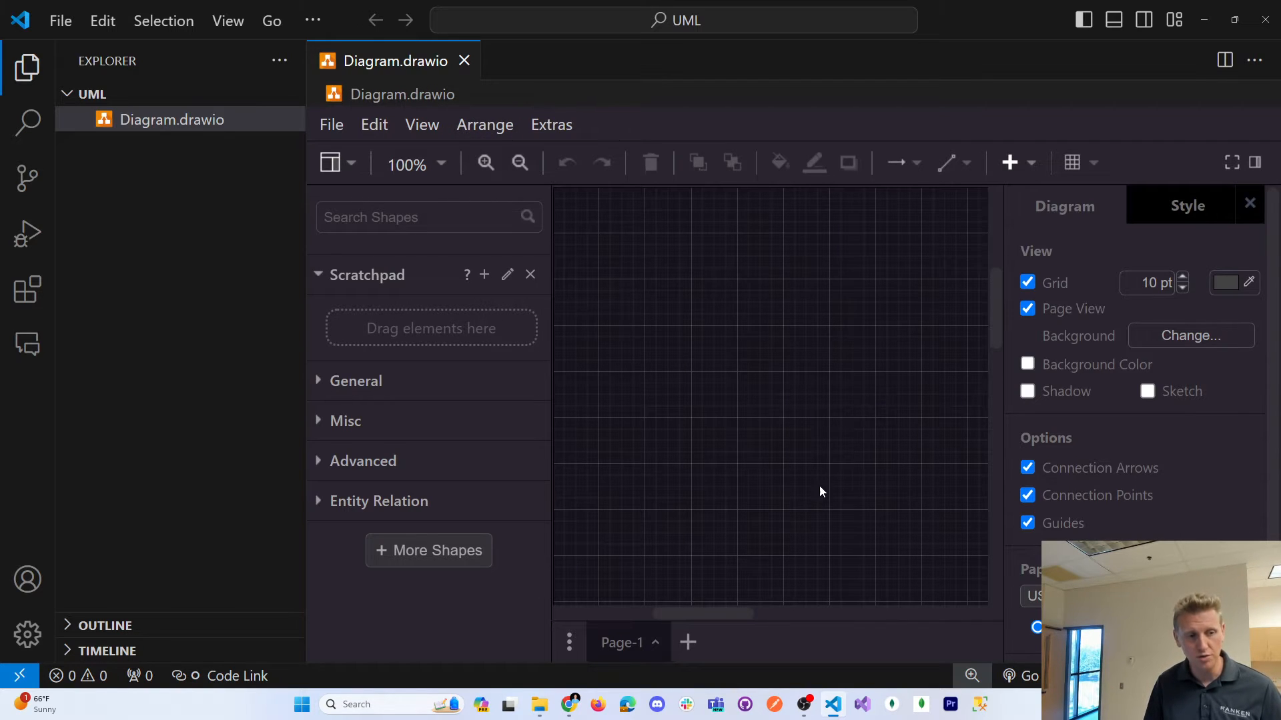
Check the available shape libraries for Entity Relation, apply the selection and expand the Entity Relation shapes
{"action": "left_click_drag", "start_coordinate": [734, 611], "coordinate": [768, 603]}
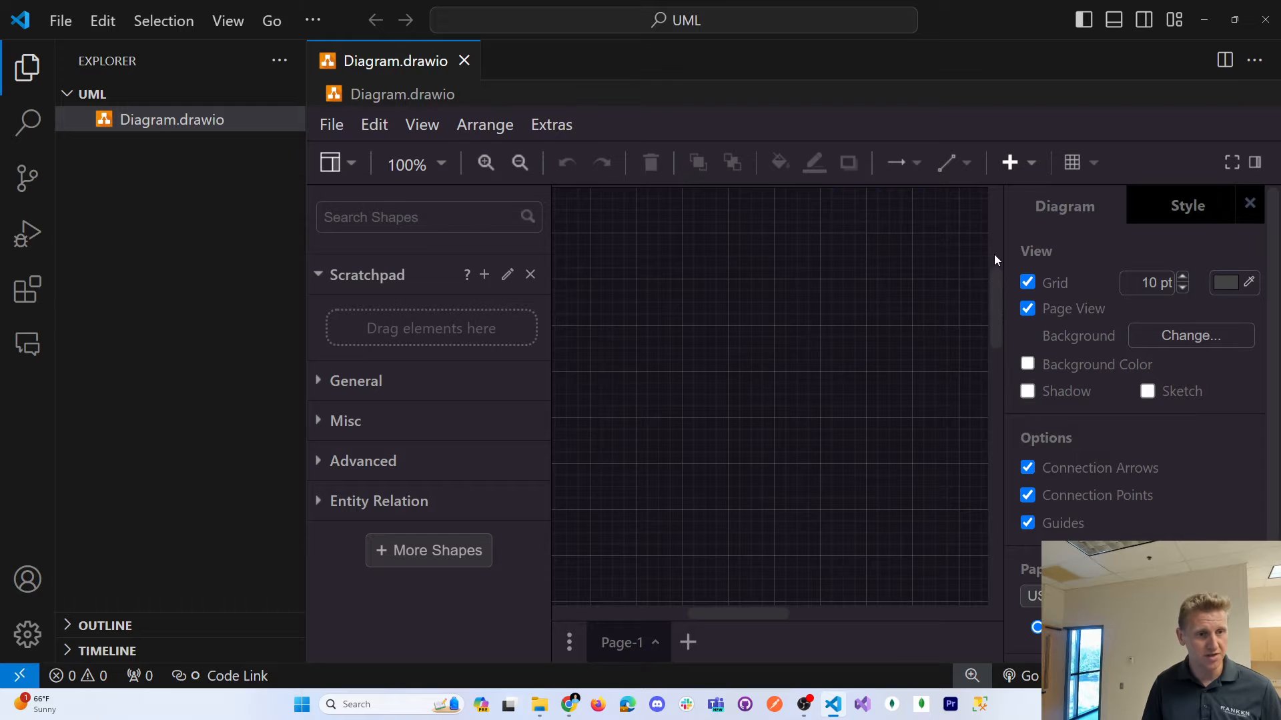
{"action": "mouse_move", "coordinate": [998, 295]}
{"action": "left_mouse_down"}
{"action": "mouse_move", "coordinate": [991, 242]}
{"action": "mouse_move", "coordinate": [999, 298]}
{"action": "left_mouse_up"}
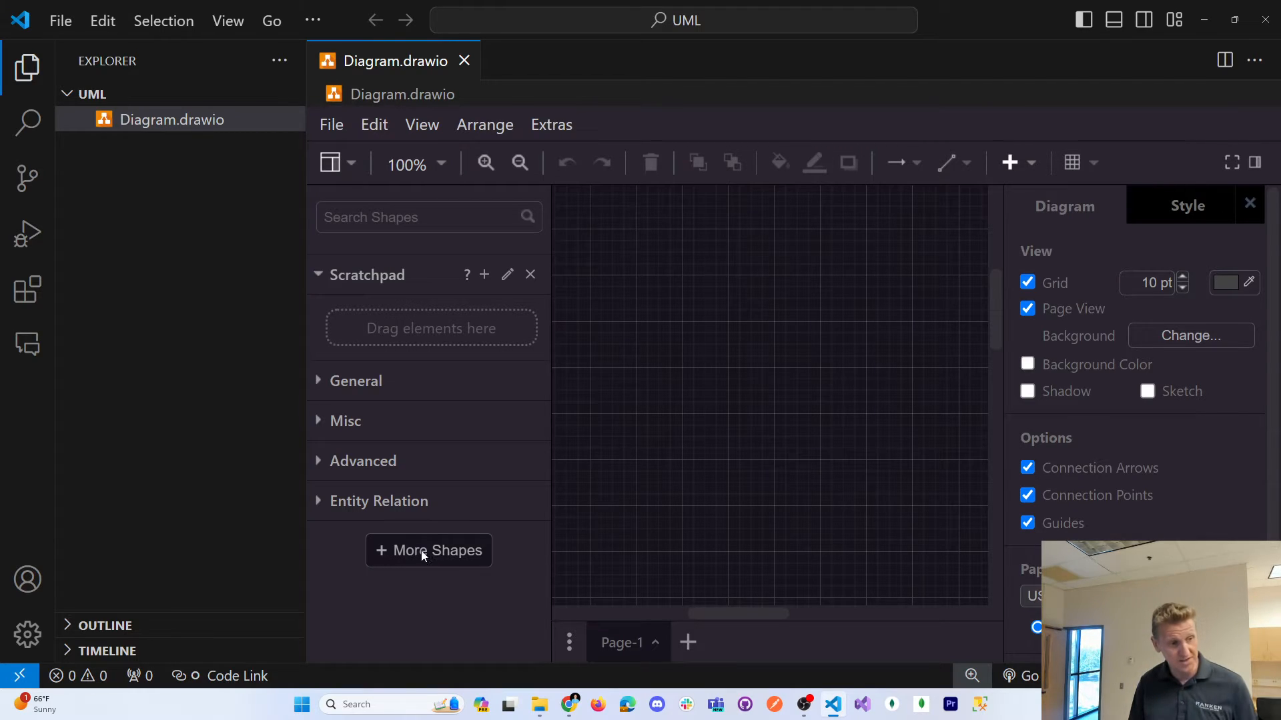
{"action": "left_click", "coordinate": [384, 550]}
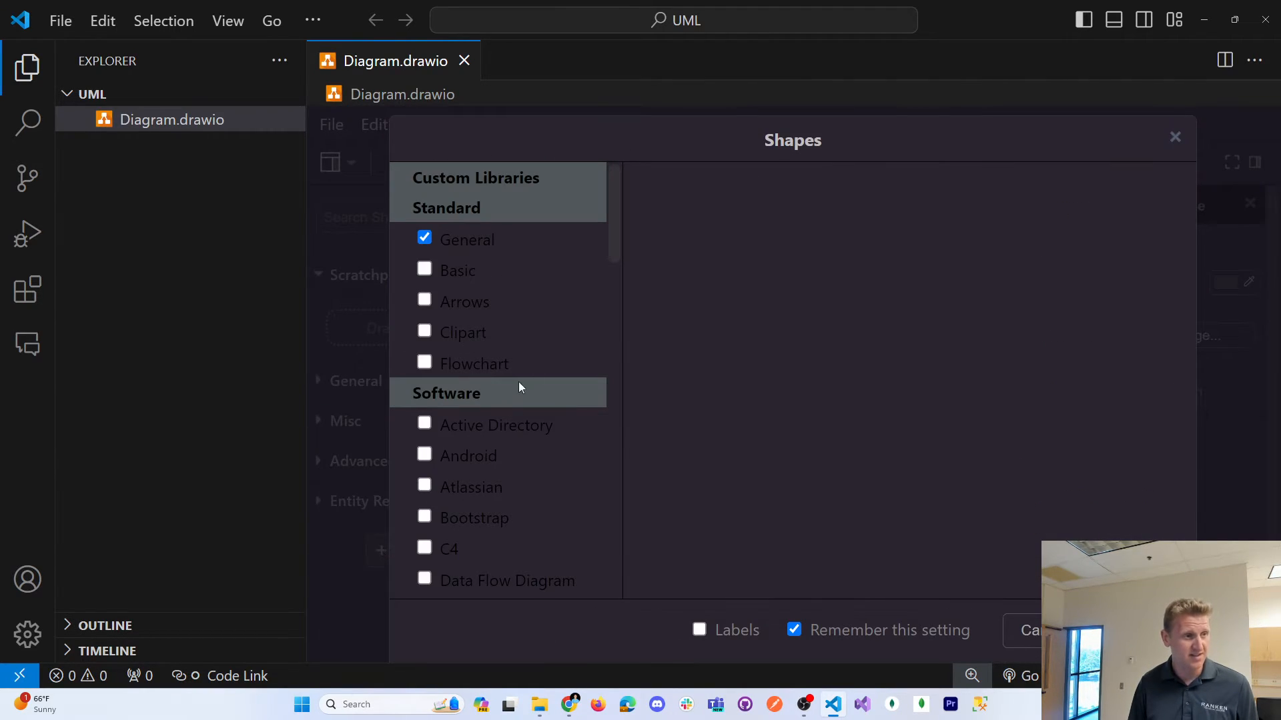
{"action": "left_click_drag", "start_coordinate": [614, 242], "coordinate": [610, 286]}
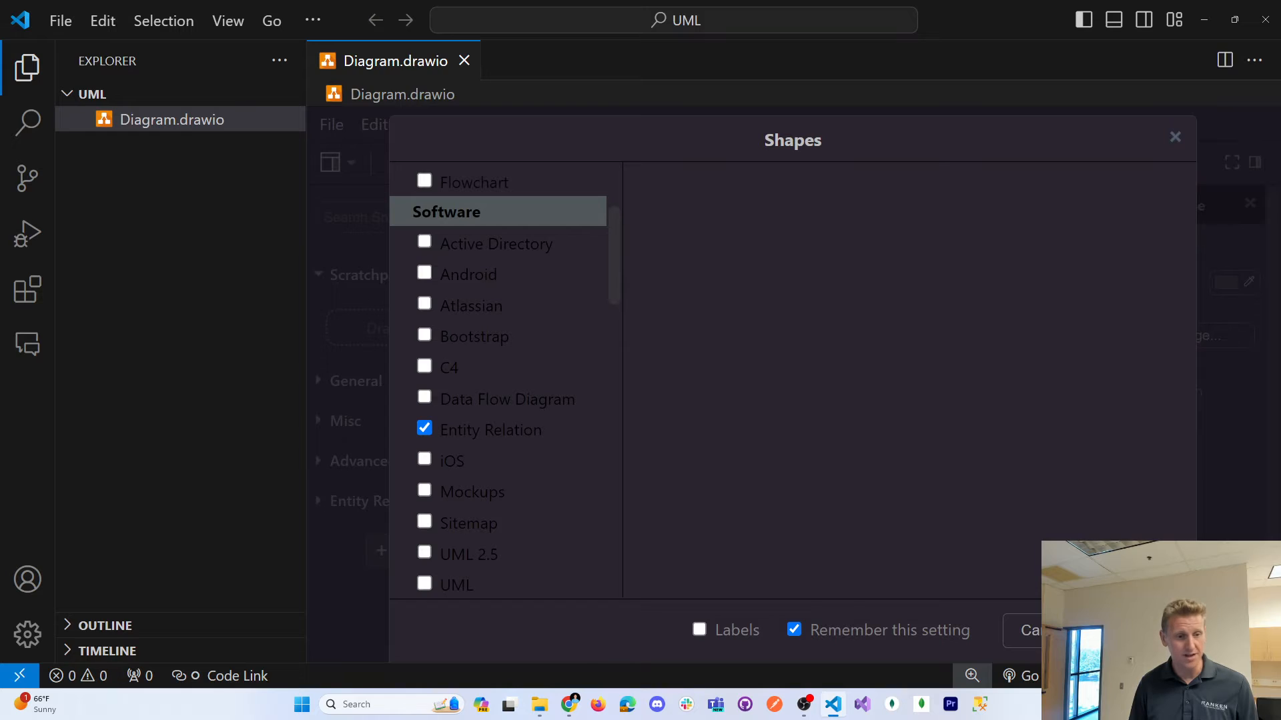
{"action": "left_click", "coordinate": [1094, 630]}
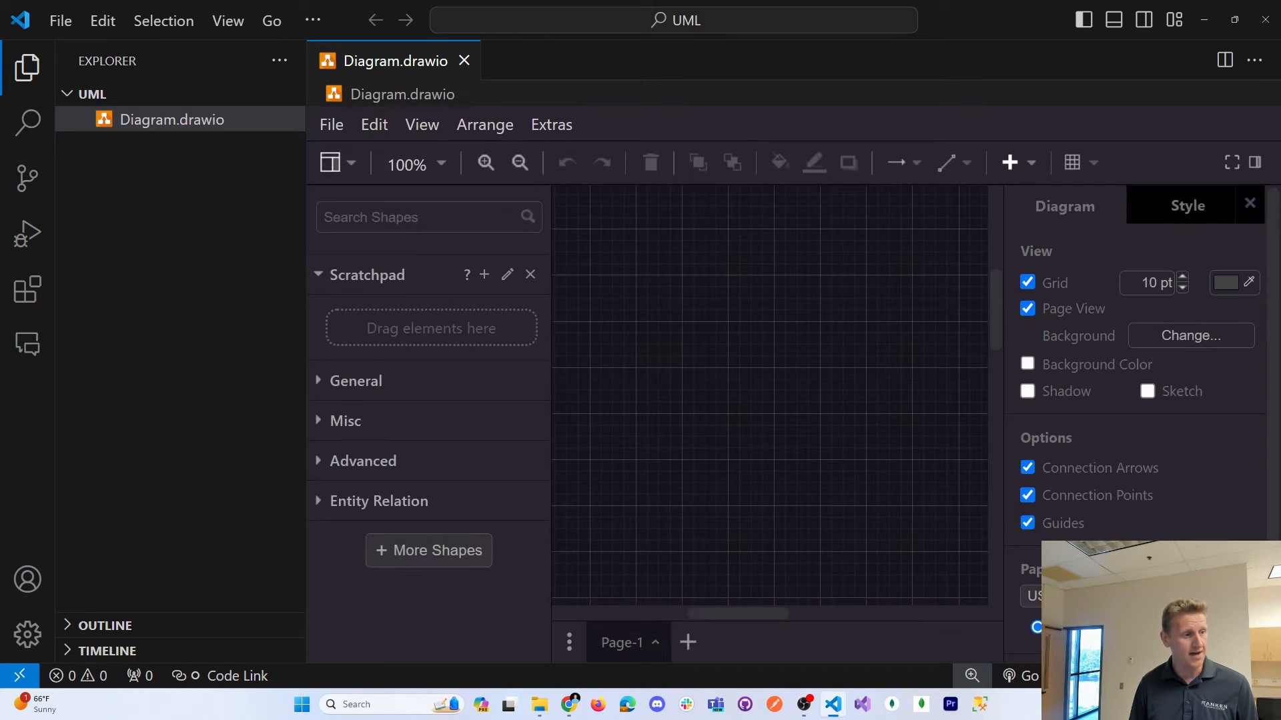
{"action": "left_click", "coordinate": [317, 502]}
{"action": "scroll", "coordinate": [415, 461], "scroll_direction": "down", "scroll_amount": 3}
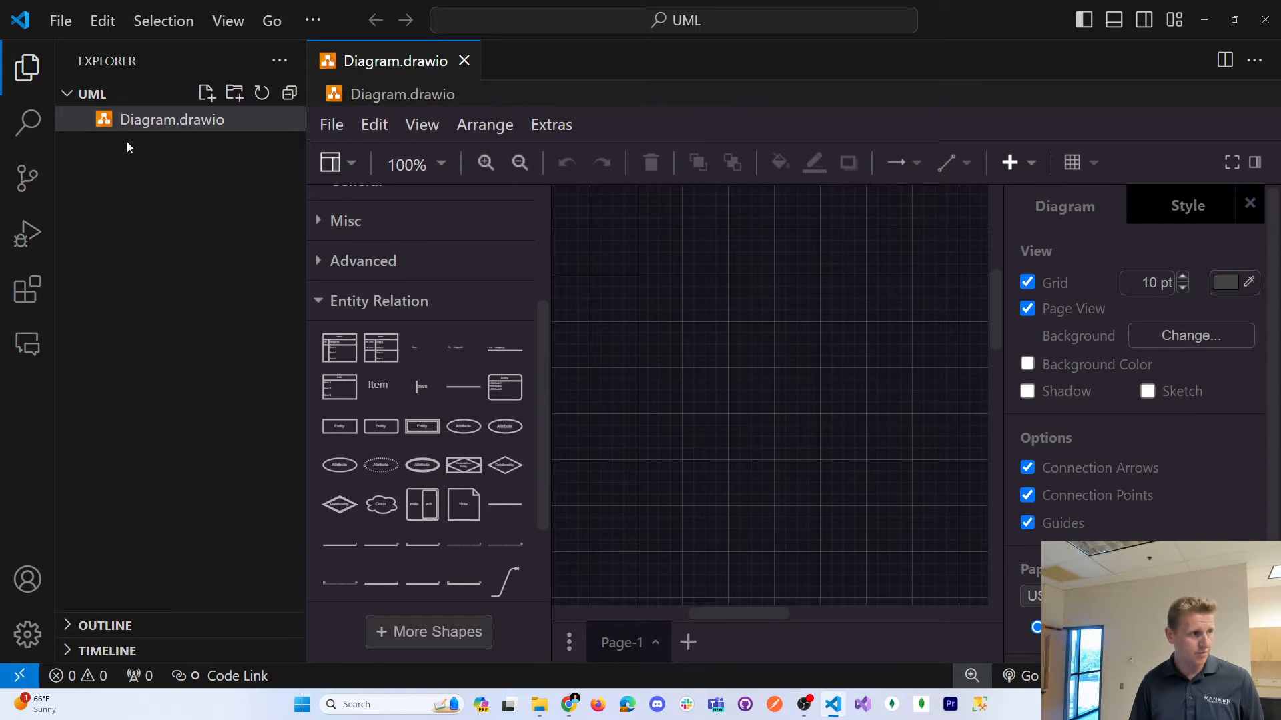
Hide the file explorer and look over the Entity Relation shapes, from the tables down to the relationship connectors
{"action": "left_click", "coordinate": [22, 66]}
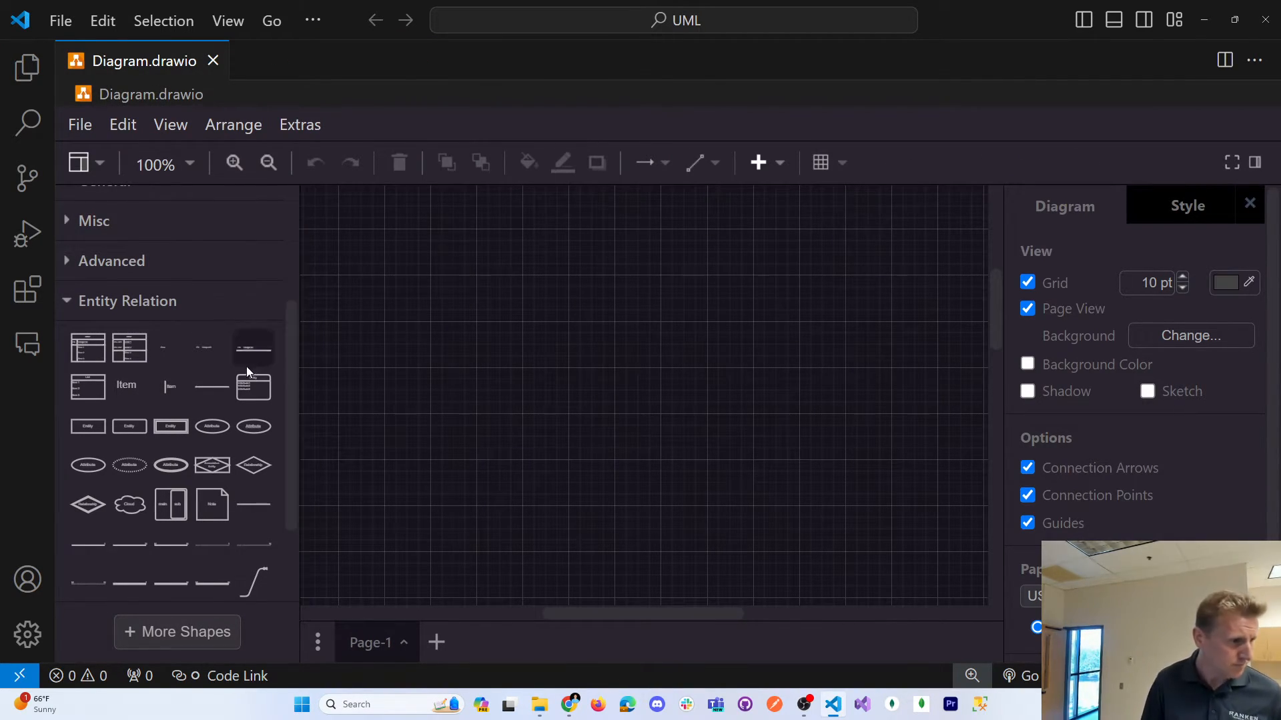
{"action": "mouse_move", "coordinate": [92, 357]}
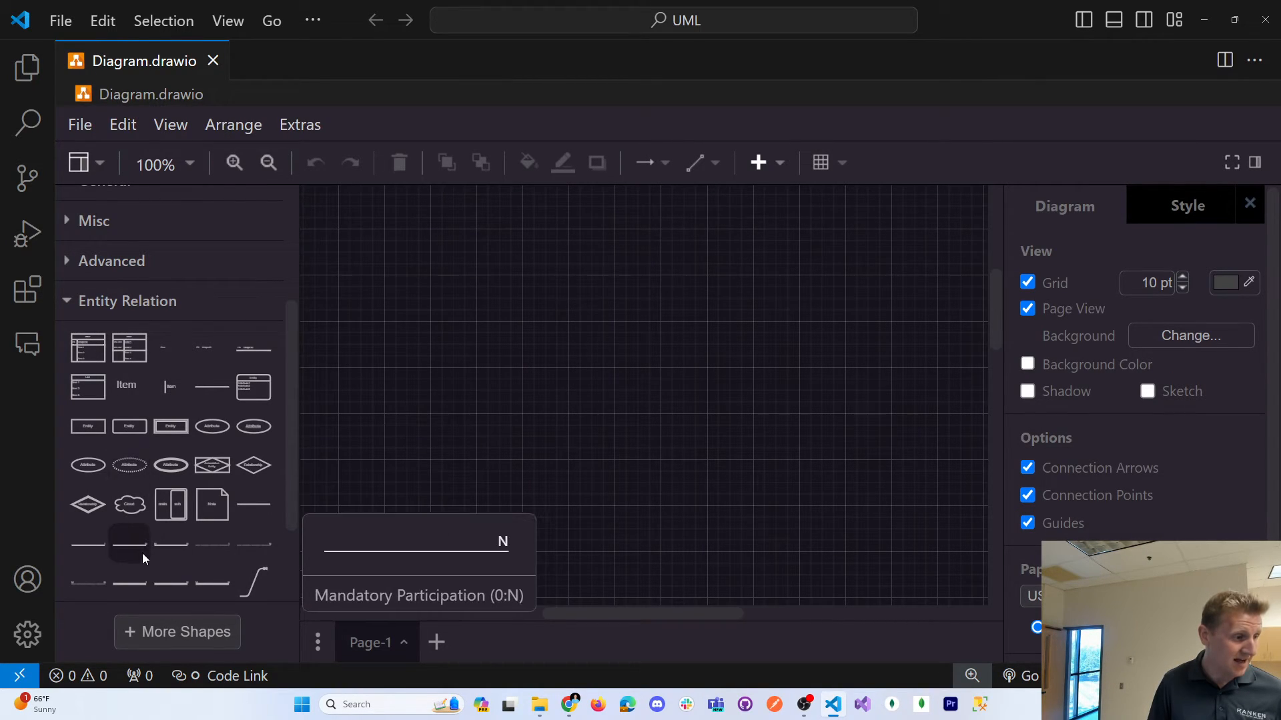
{"action": "scroll", "coordinate": [142, 548], "scroll_direction": "down", "scroll_amount": 2}
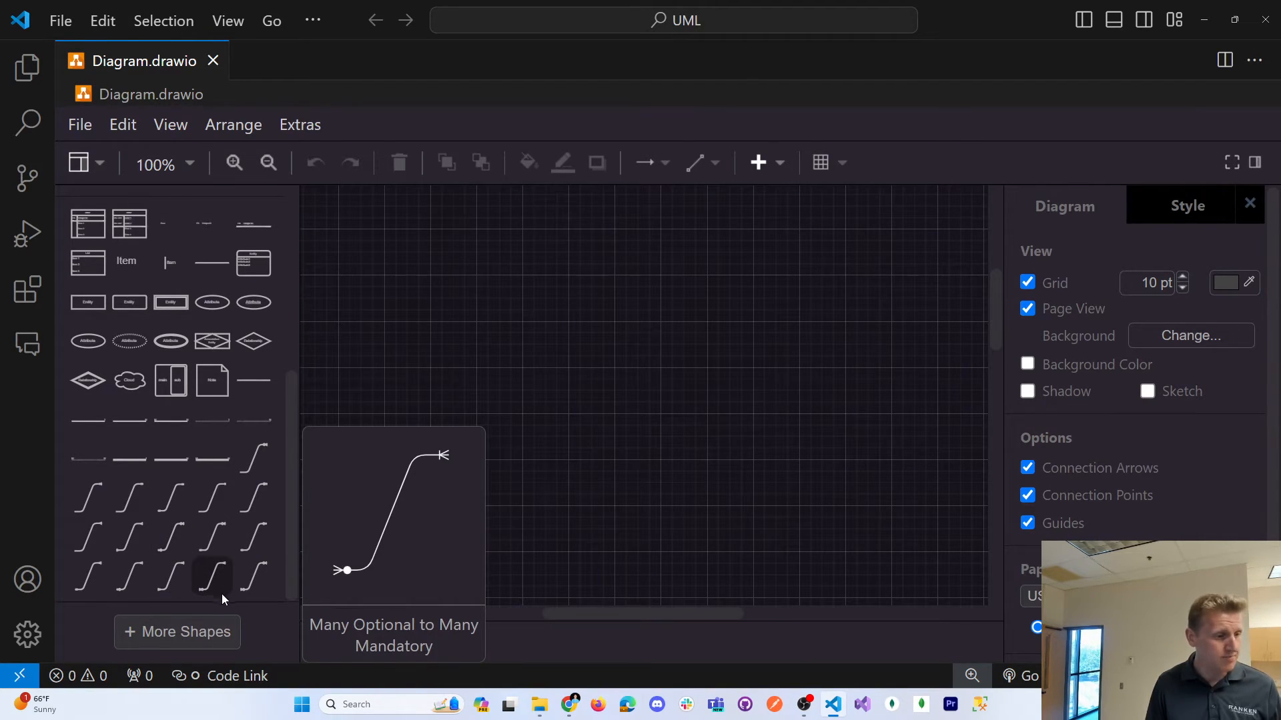
Switch back to the ChatGPT conversation in the browser and review the planned entities from User through ProductIngredient
{"action": "mouse_move", "coordinate": [957, 17]}
{"action": "left_mouse_down"}
{"action": "mouse_move", "coordinate": [945, 48]}
{"action": "mouse_move", "coordinate": [665, 214]}
{"action": "mouse_move", "coordinate": [618, 37]}
{"action": "left_mouse_up"}
{"action": "left_click", "coordinate": [1203, 20]}
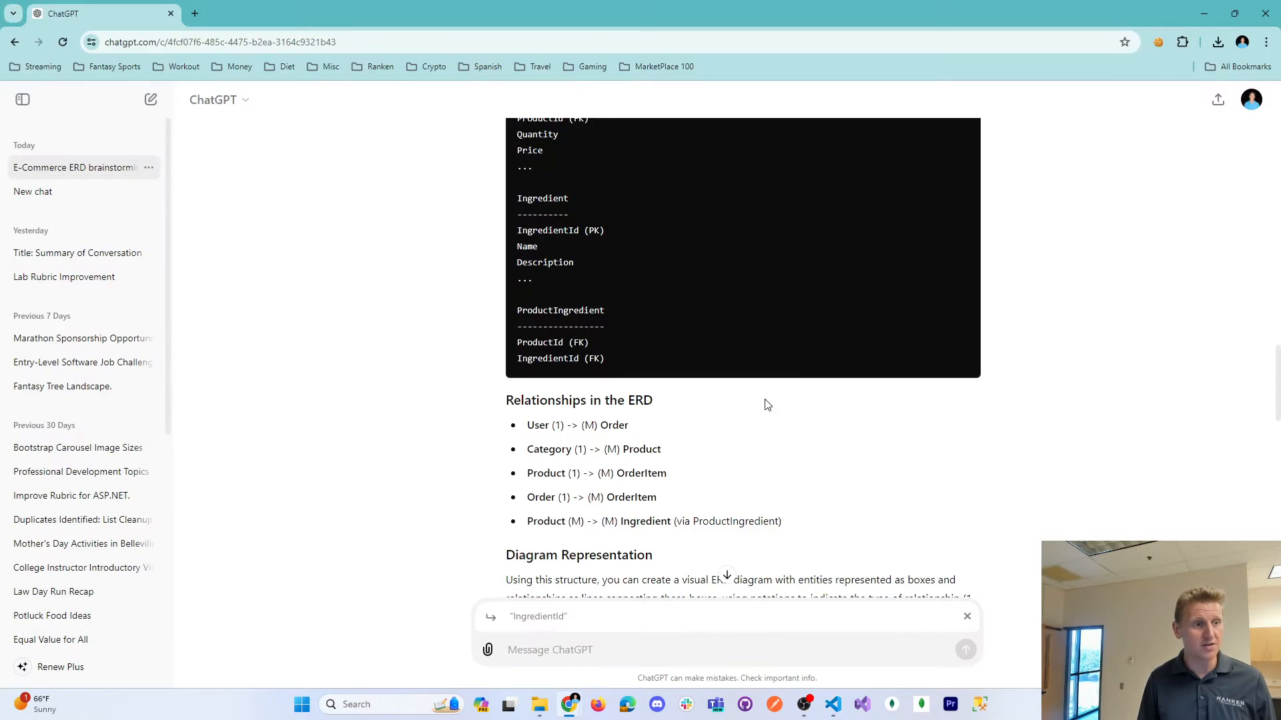
{"action": "scroll", "coordinate": [647, 434], "scroll_direction": "up", "scroll_amount": 5}
{"action": "scroll", "coordinate": [646, 439], "scroll_direction": "up", "scroll_amount": 15}
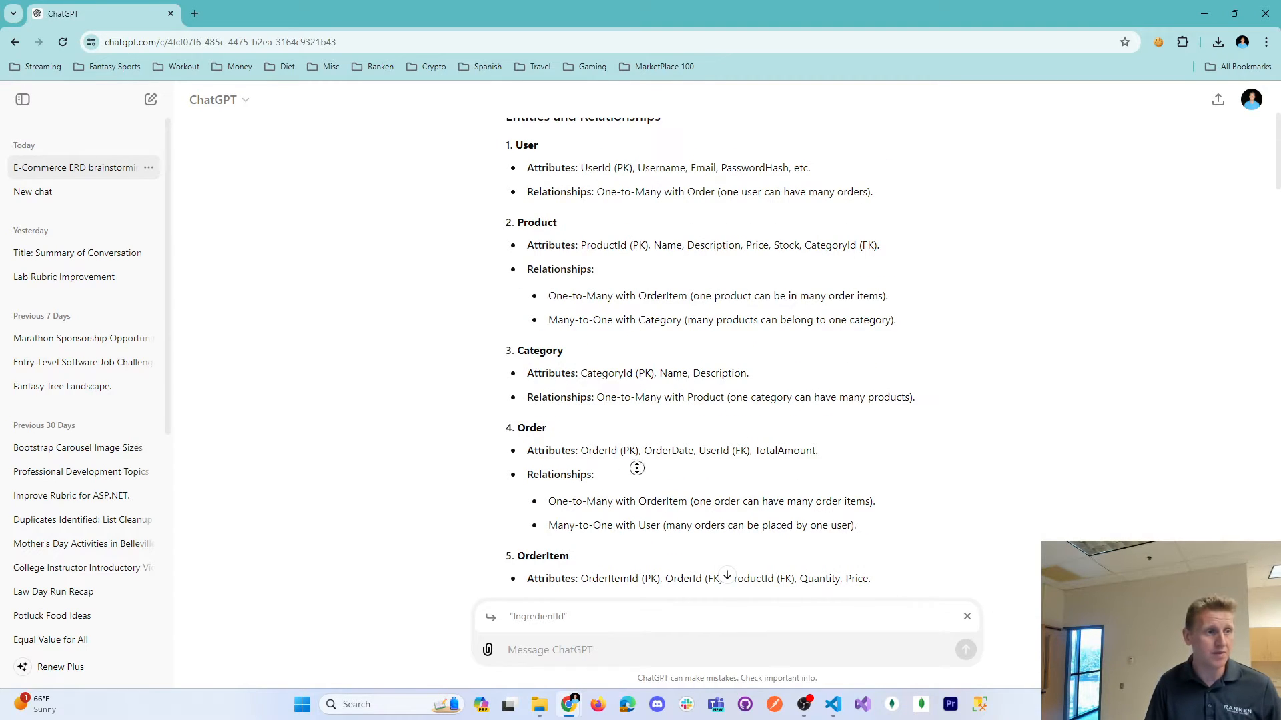
{"action": "scroll", "coordinate": [643, 462], "scroll_direction": "up", "scroll_amount": 2}
{"action": "double_click", "coordinate": [524, 254]}
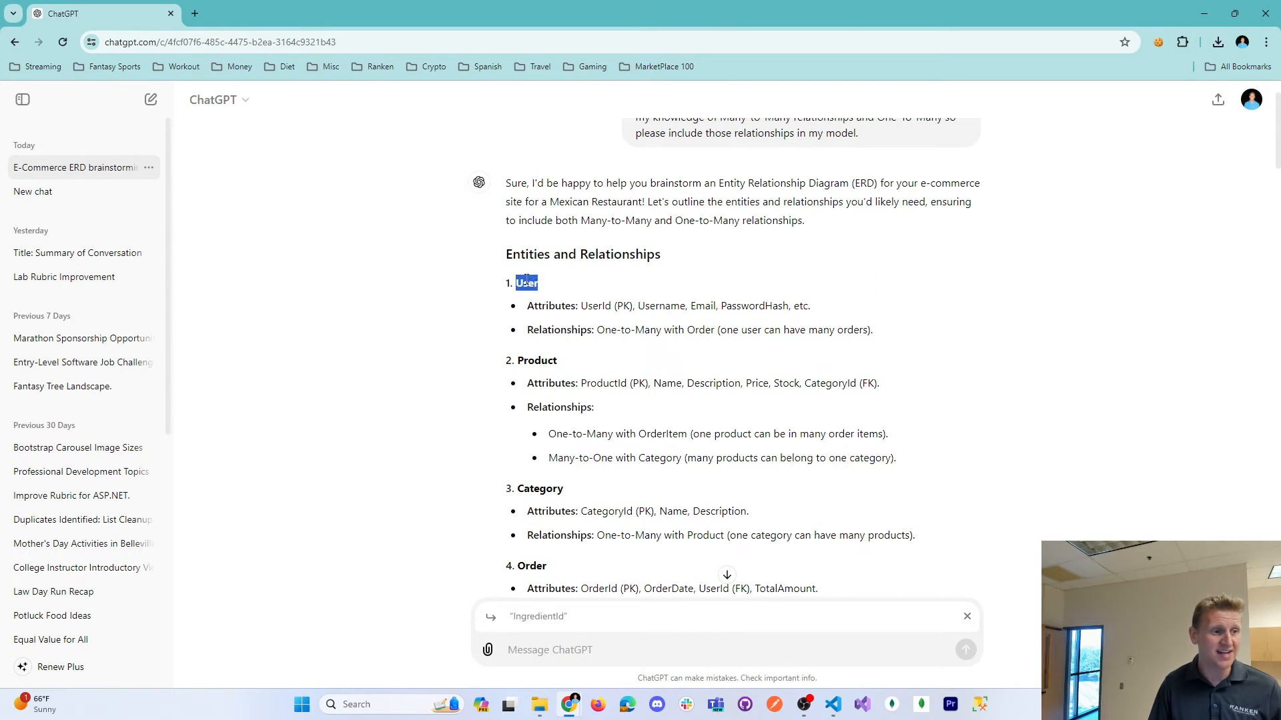
{"action": "scroll", "coordinate": [656, 387], "scroll_direction": "down", "scroll_amount": 3}
{"action": "scroll", "coordinate": [652, 394], "scroll_direction": "up", "scroll_amount": 1}
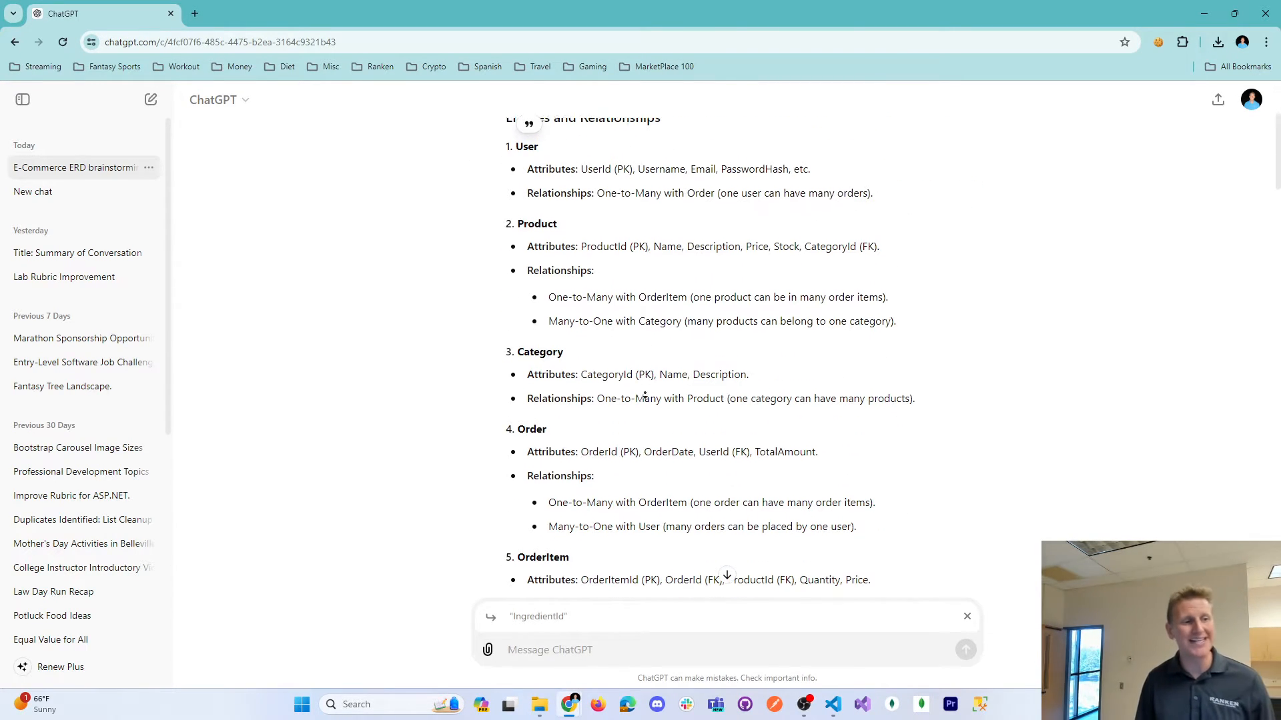
{"action": "scroll", "coordinate": [647, 404], "scroll_direction": "down", "scroll_amount": 3}
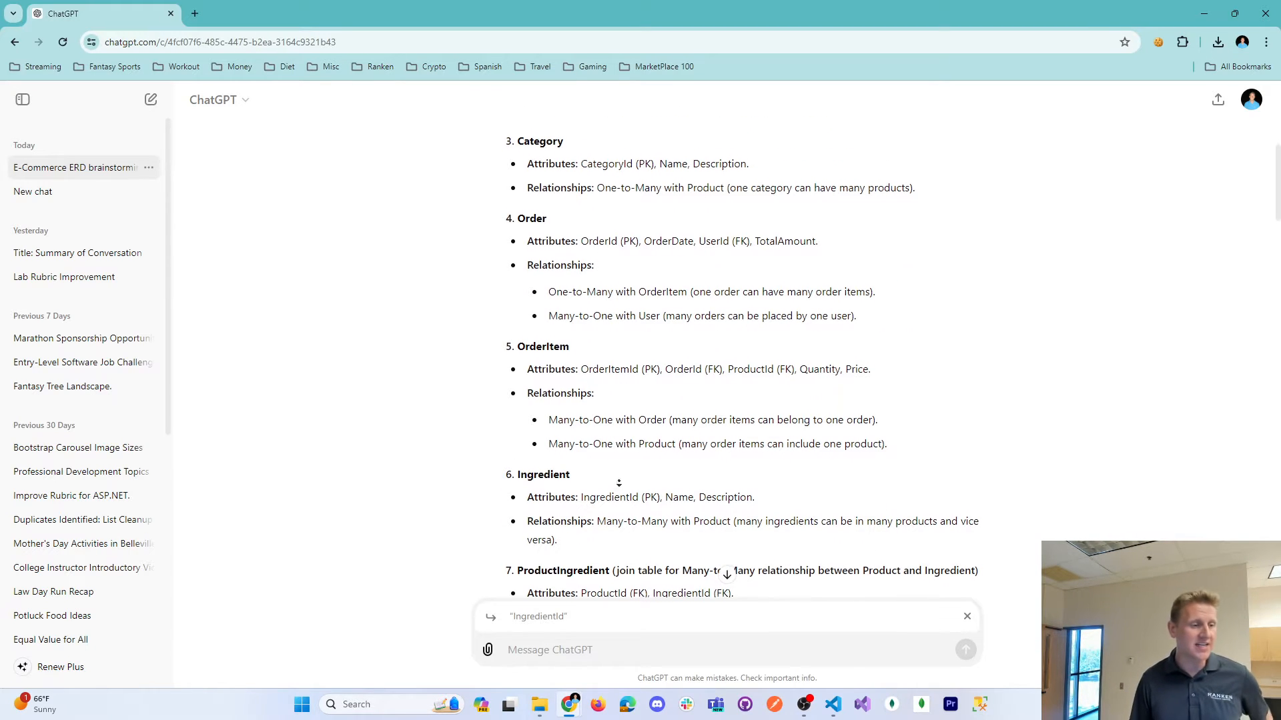
{"action": "scroll", "coordinate": [617, 467], "scroll_direction": "down", "scroll_amount": 2}
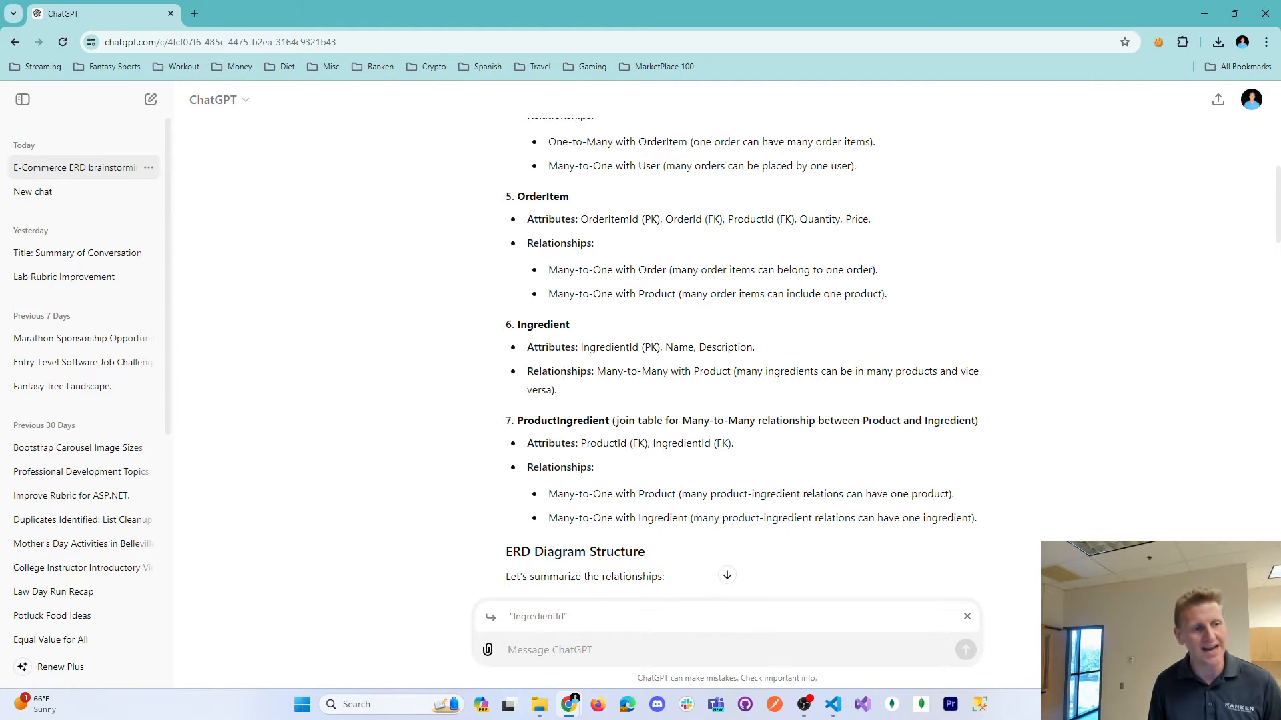
{"action": "left_click_drag", "start_coordinate": [569, 343], "coordinate": [601, 391]}
{"action": "left_click", "coordinate": [602, 390]}
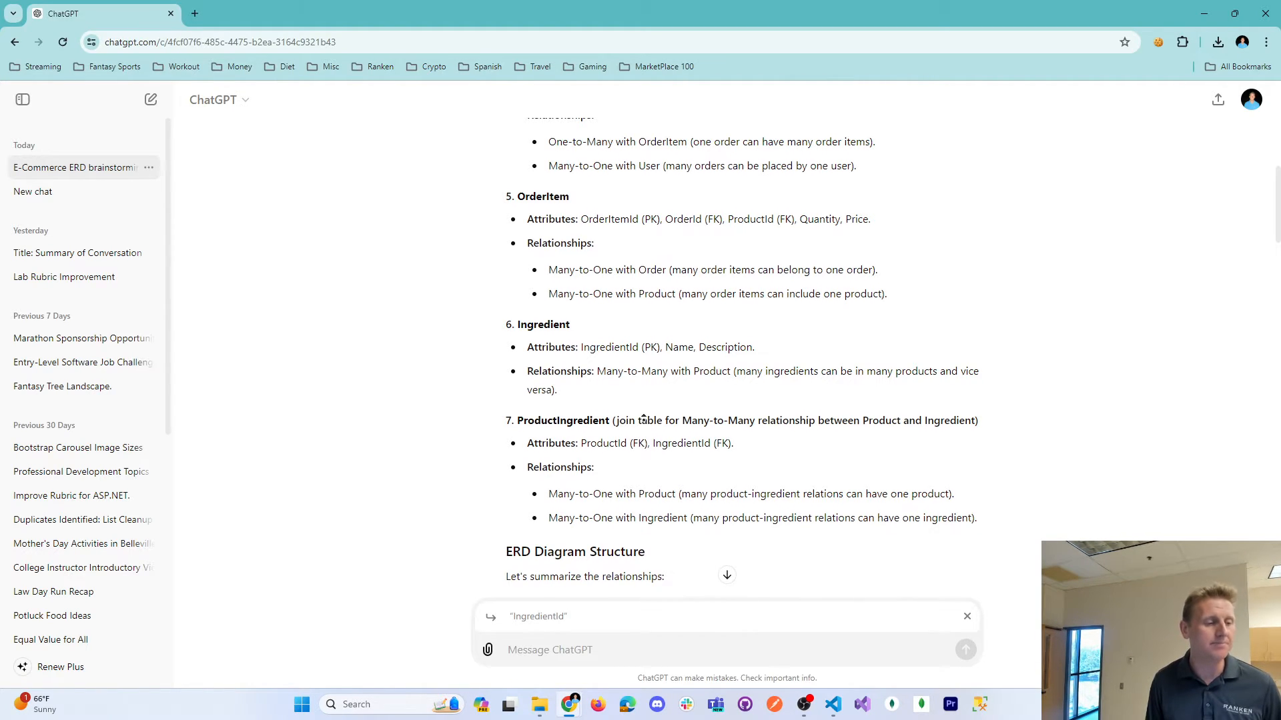
Examine the User entity and the one-to-many User -> Order relationship in the ERD Diagram Structure summary
{"action": "scroll", "coordinate": [640, 441], "scroll_direction": "up", "scroll_amount": 1}
{"action": "scroll", "coordinate": [661, 470], "scroll_direction": "up", "scroll_amount": 3}
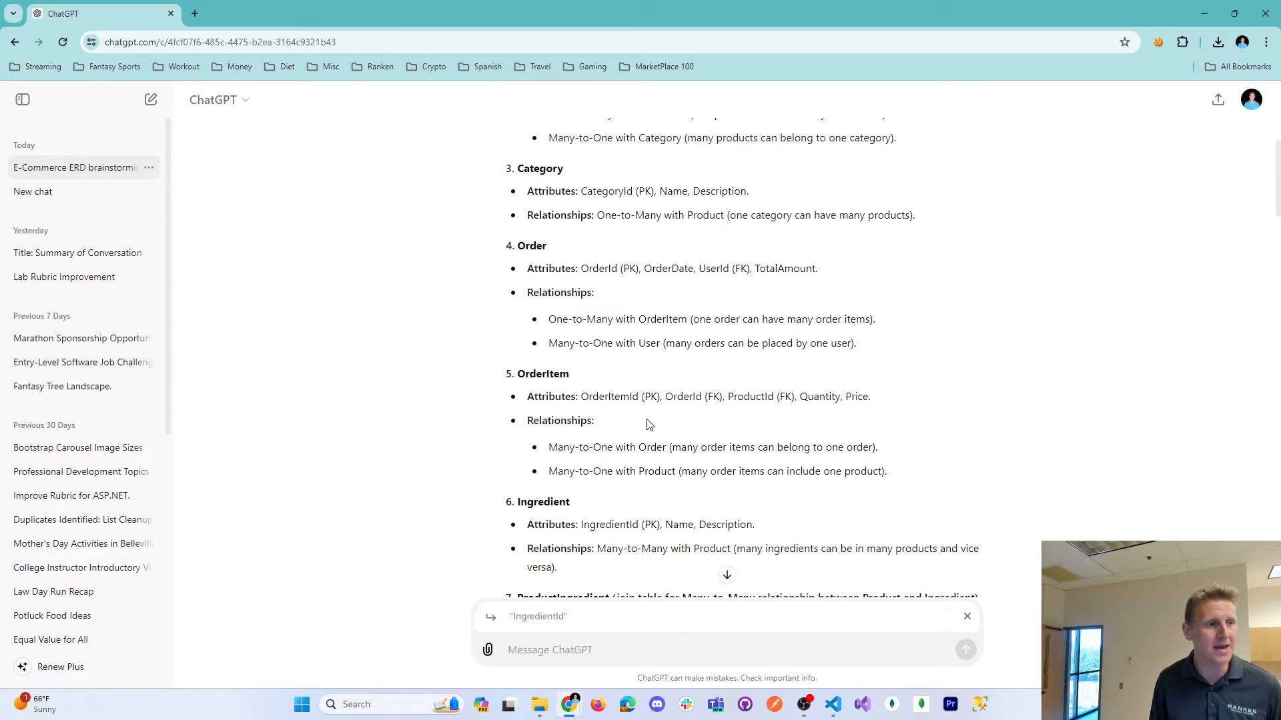
{"action": "scroll", "coordinate": [658, 385], "scroll_direction": "up", "scroll_amount": 3}
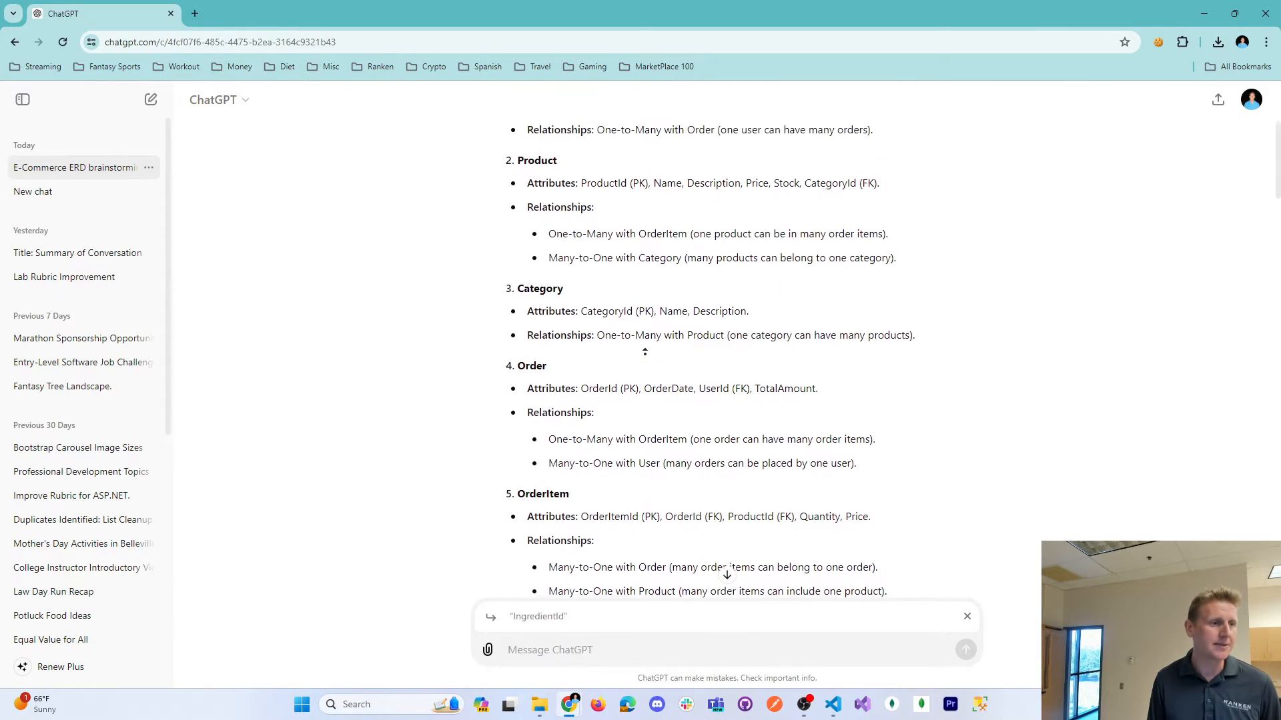
{"action": "double_click", "coordinate": [527, 219]}
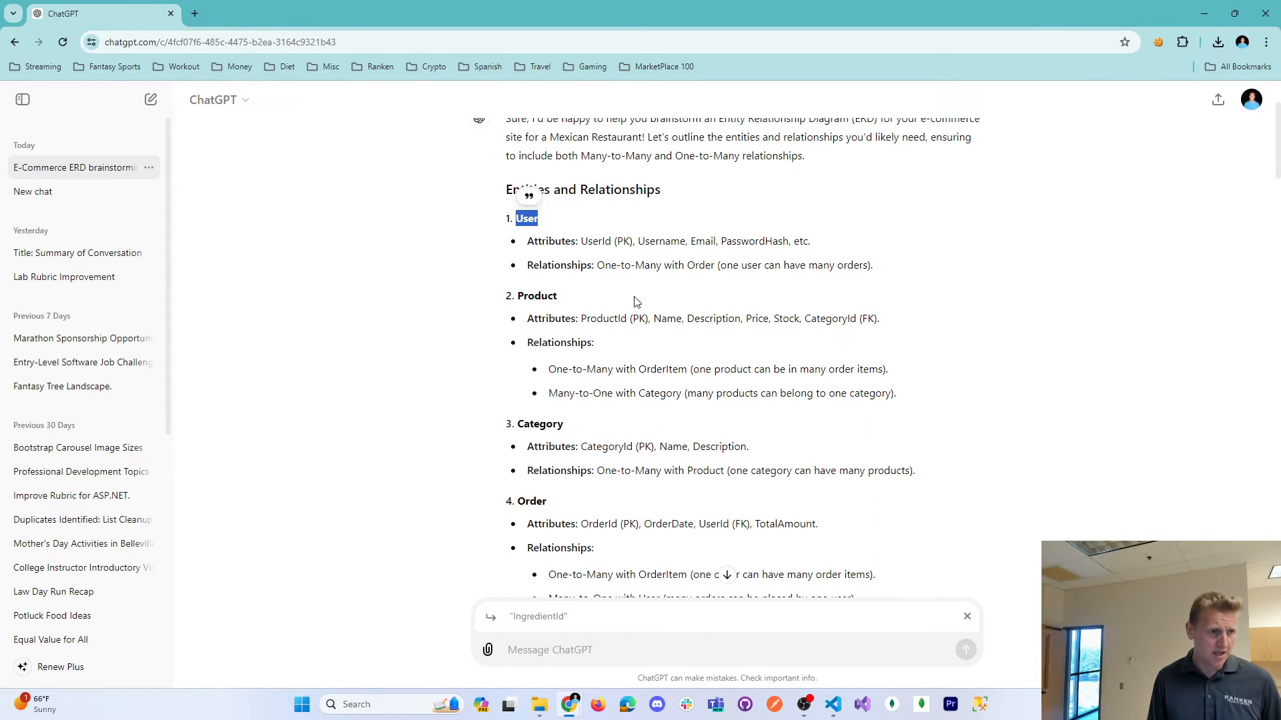
{"action": "scroll", "coordinate": [650, 323], "scroll_direction": "down", "scroll_amount": 8}
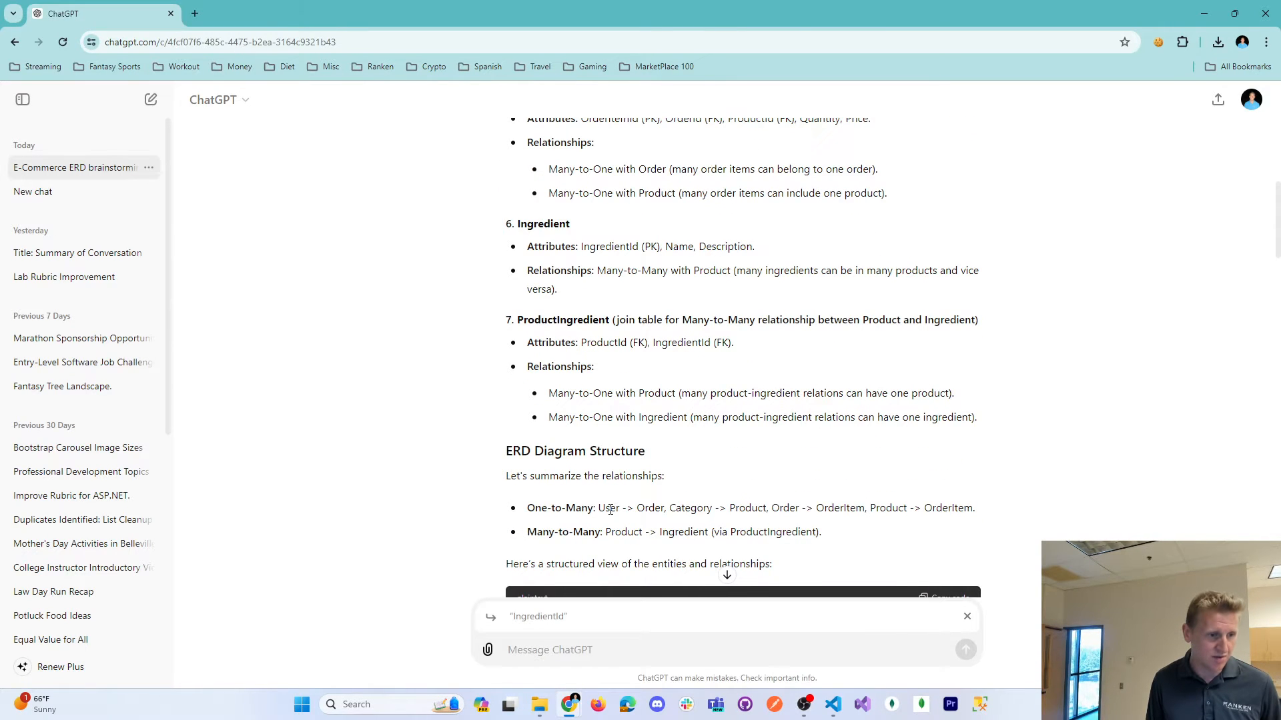
{"action": "double_click", "coordinate": [614, 508]}
{"action": "left_click_drag", "start_coordinate": [665, 508], "coordinate": [599, 508]}
{"action": "left_click", "coordinate": [614, 511]}
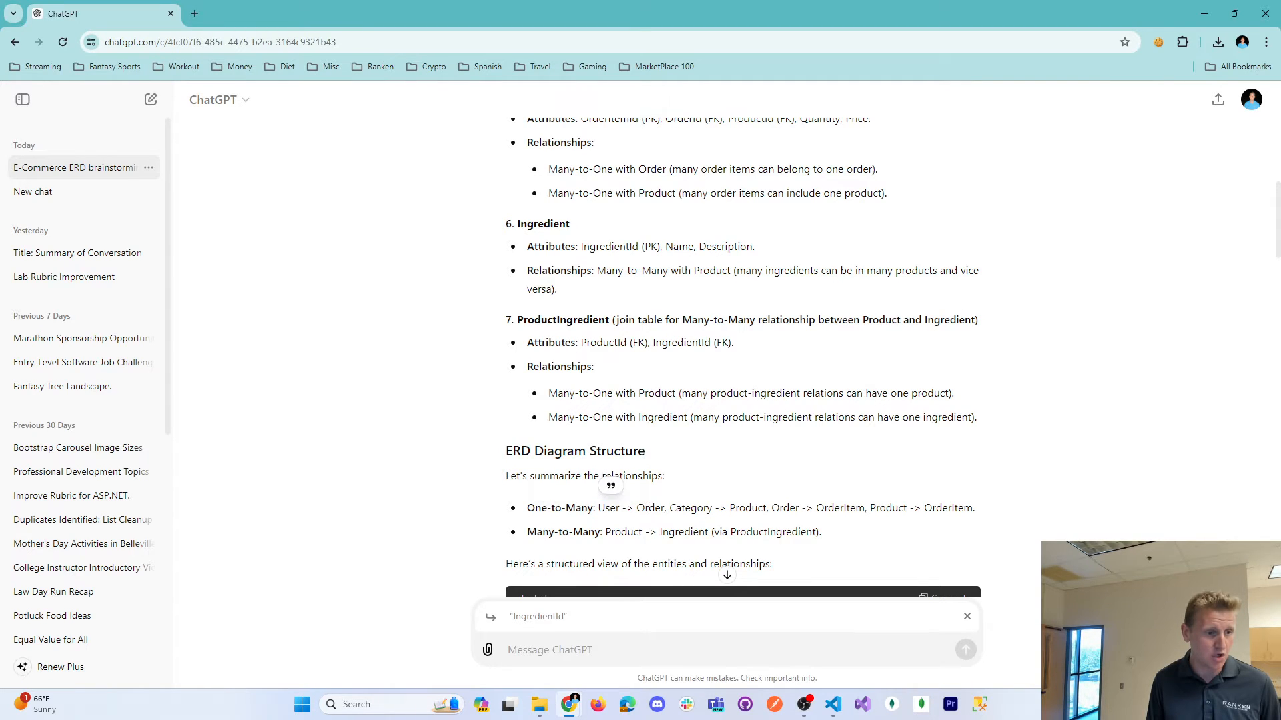
{"action": "double_click", "coordinate": [650, 509]}
{"action": "scroll", "coordinate": [600, 500], "scroll_direction": "up", "scroll_amount": 6}
{"action": "scroll", "coordinate": [599, 497], "scroll_direction": "up", "scroll_amount": 2}
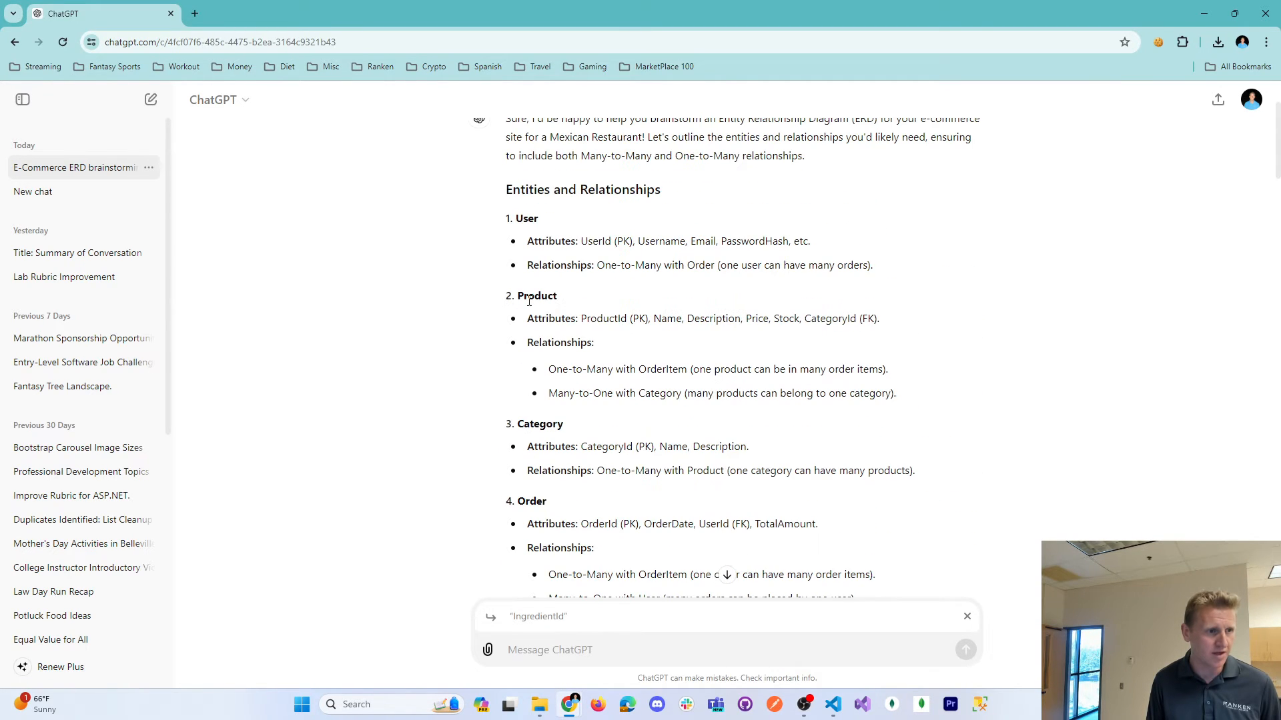
Examine the planned User and Order entities, focusing on the Order attributes and its UserId foreign key
{"action": "double_click", "coordinate": [531, 215]}
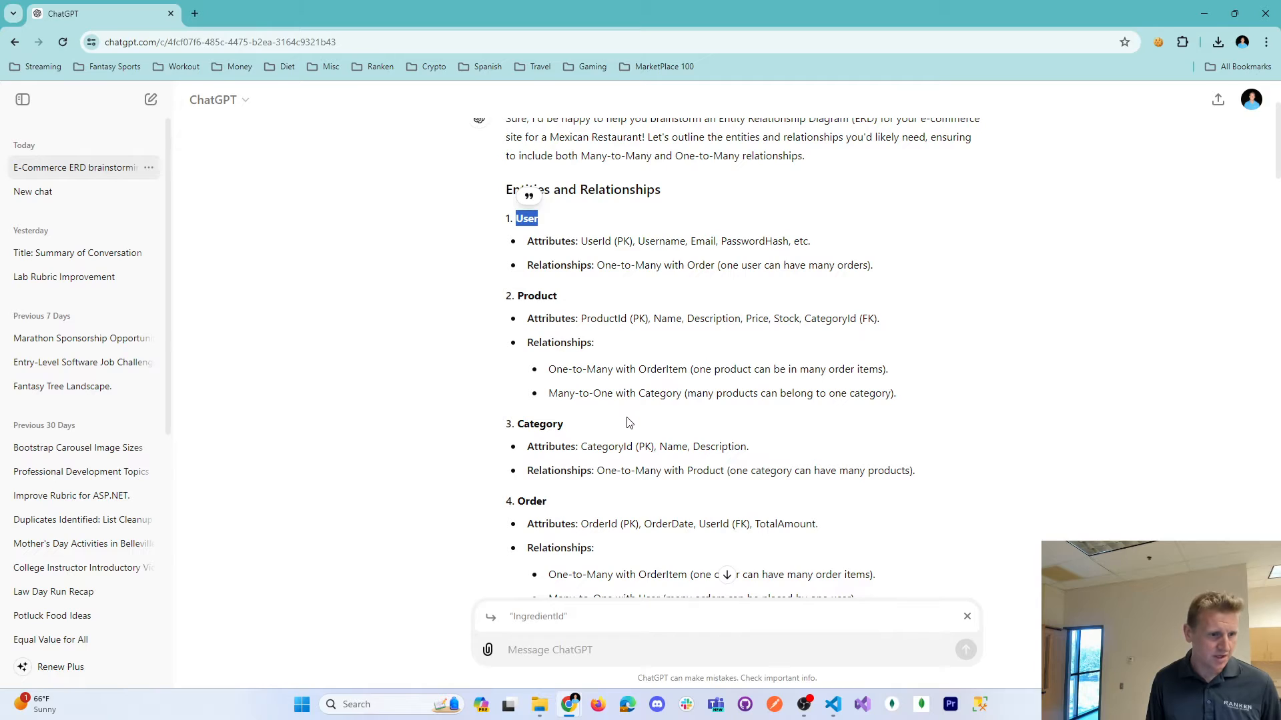
{"action": "left_click", "coordinate": [649, 386]}
{"action": "scroll", "coordinate": [648, 397], "scroll_direction": "down", "scroll_amount": 1}
{"action": "double_click", "coordinate": [533, 451]}
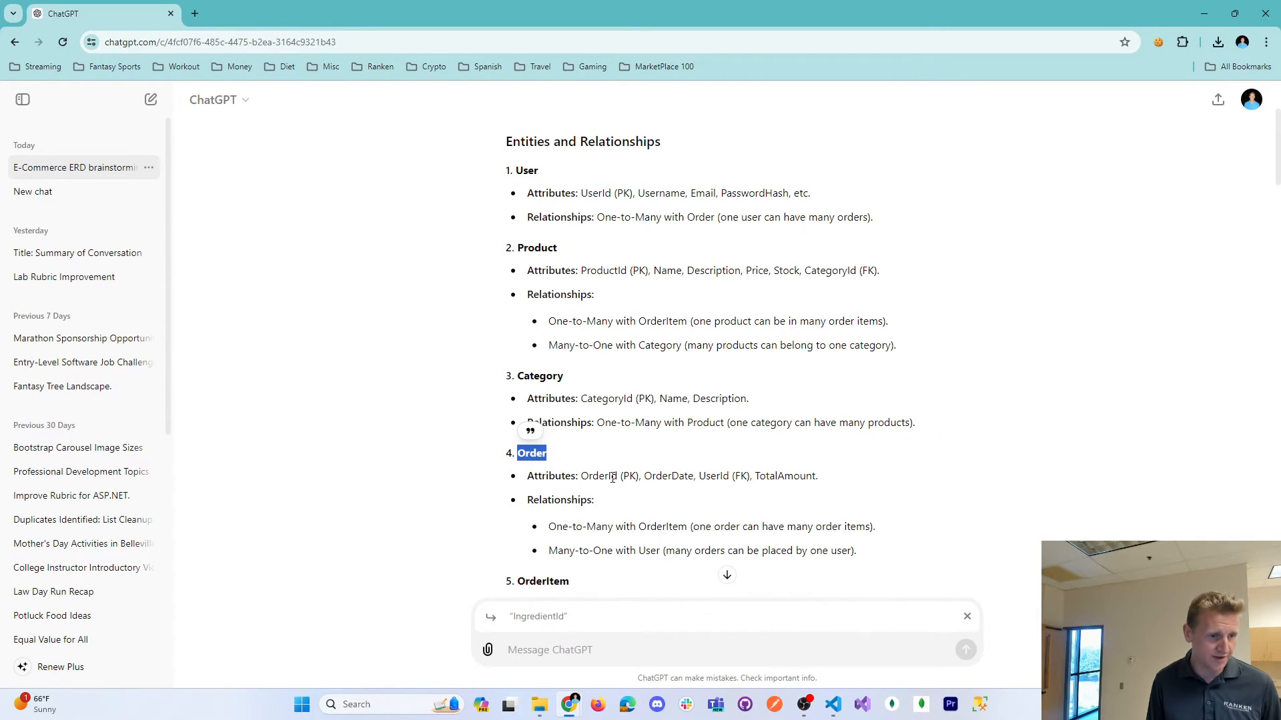
{"action": "left_click_drag", "start_coordinate": [701, 476], "coordinate": [755, 475]}
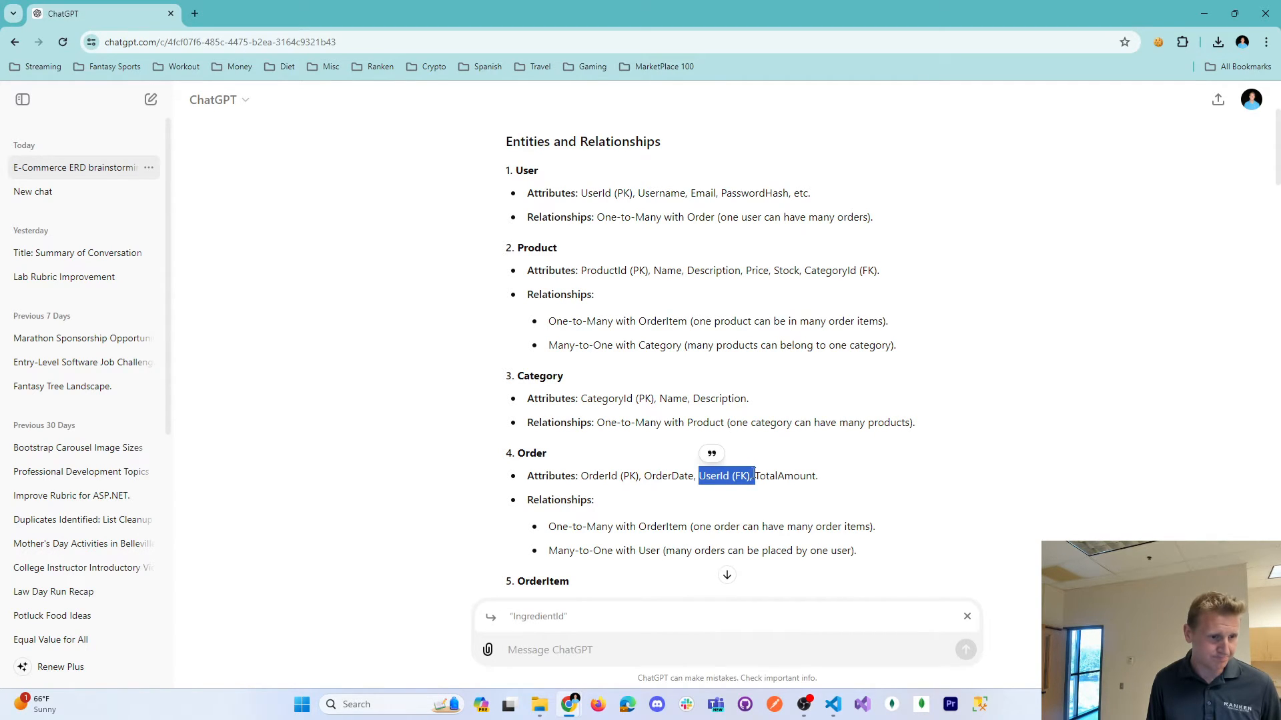
{"action": "double_click", "coordinate": [652, 477]}
{"action": "left_click_drag", "start_coordinate": [775, 477], "coordinate": [684, 476]}
{"action": "left_click", "coordinate": [561, 476]}
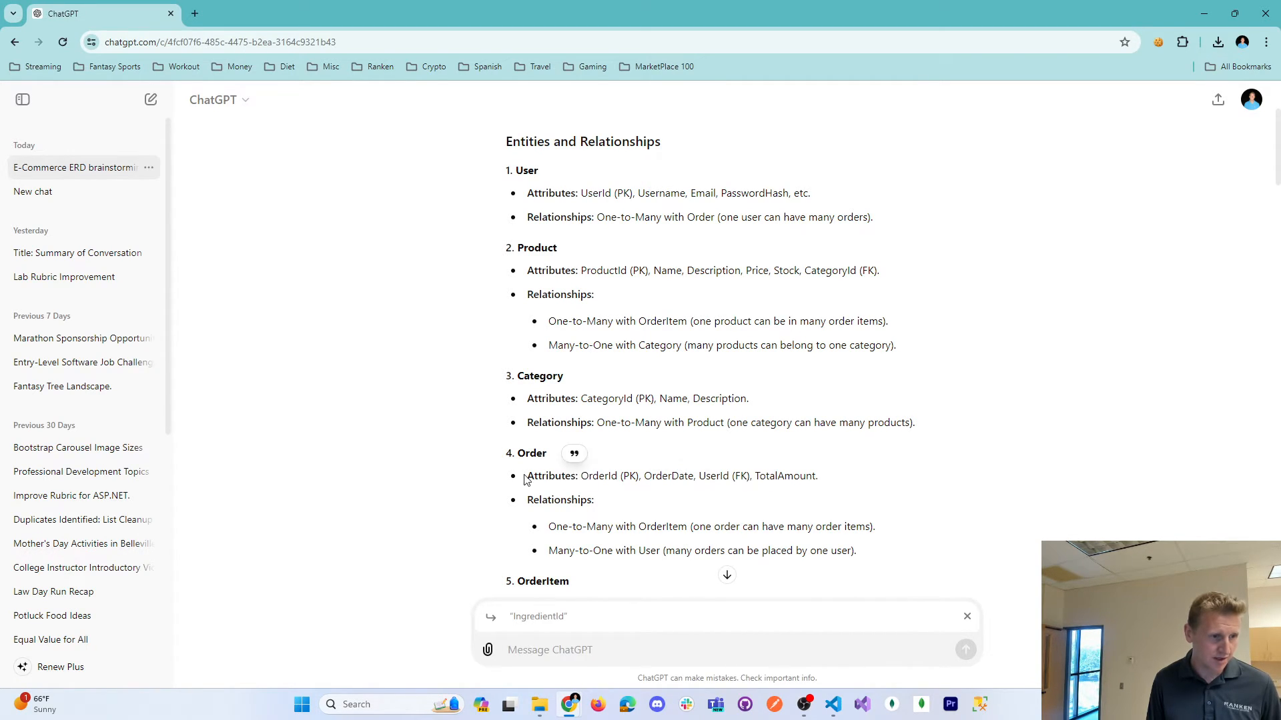
{"action": "left_click_drag", "start_coordinate": [537, 476], "coordinate": [573, 468]}
{"action": "left_click", "coordinate": [575, 472]}
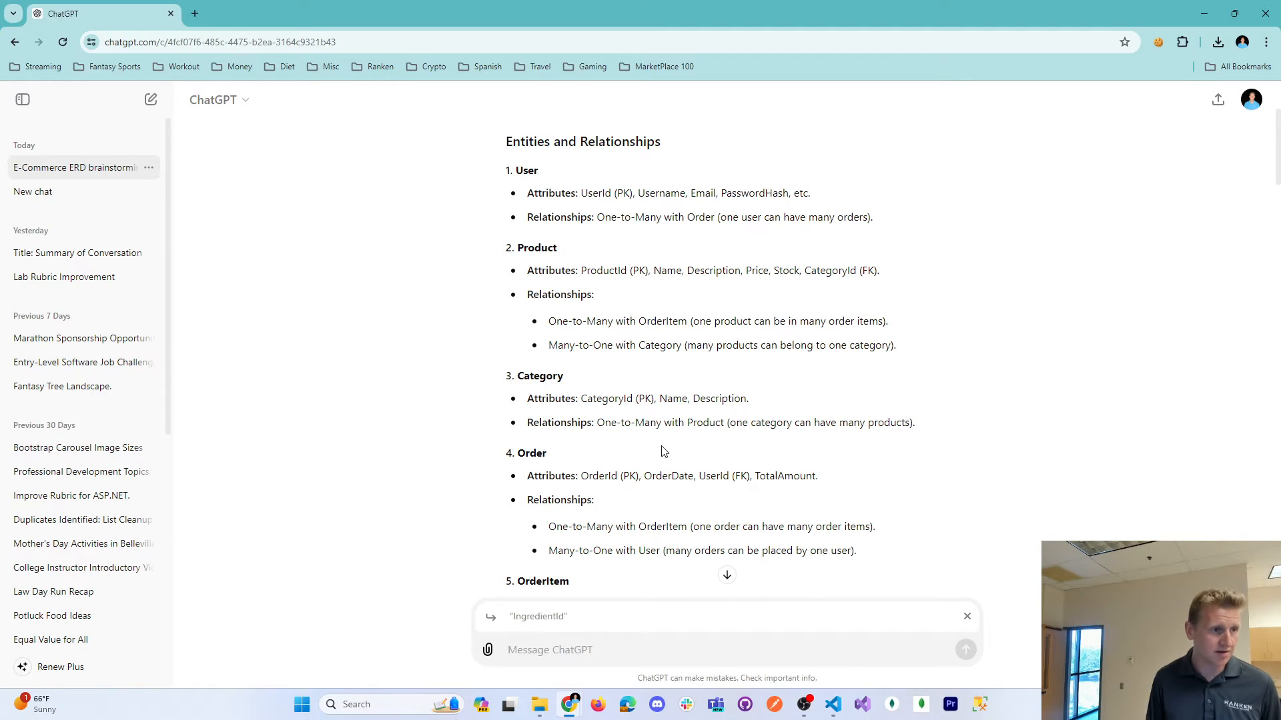
Switch to Visual Studio Code, place a Table 1 entity shape on the empty canvas and title it User
{"action": "left_click", "coordinate": [1208, 17]}
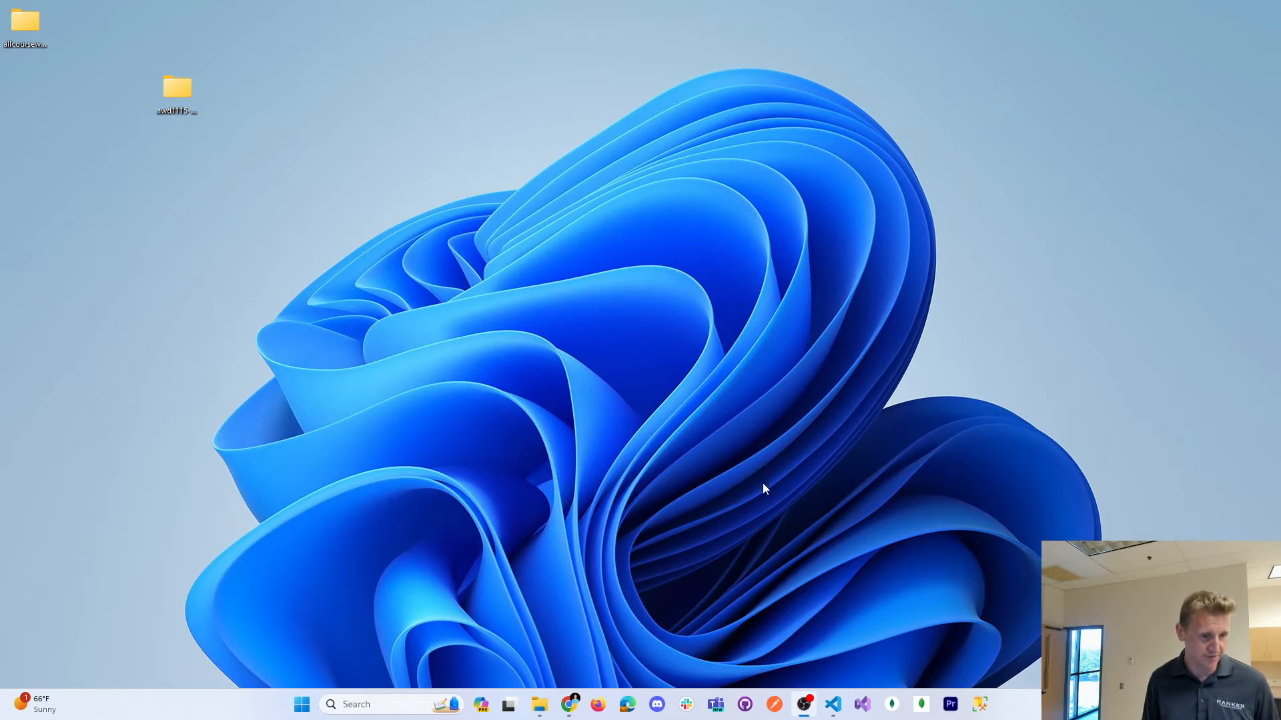
{"action": "left_click", "coordinate": [833, 705]}
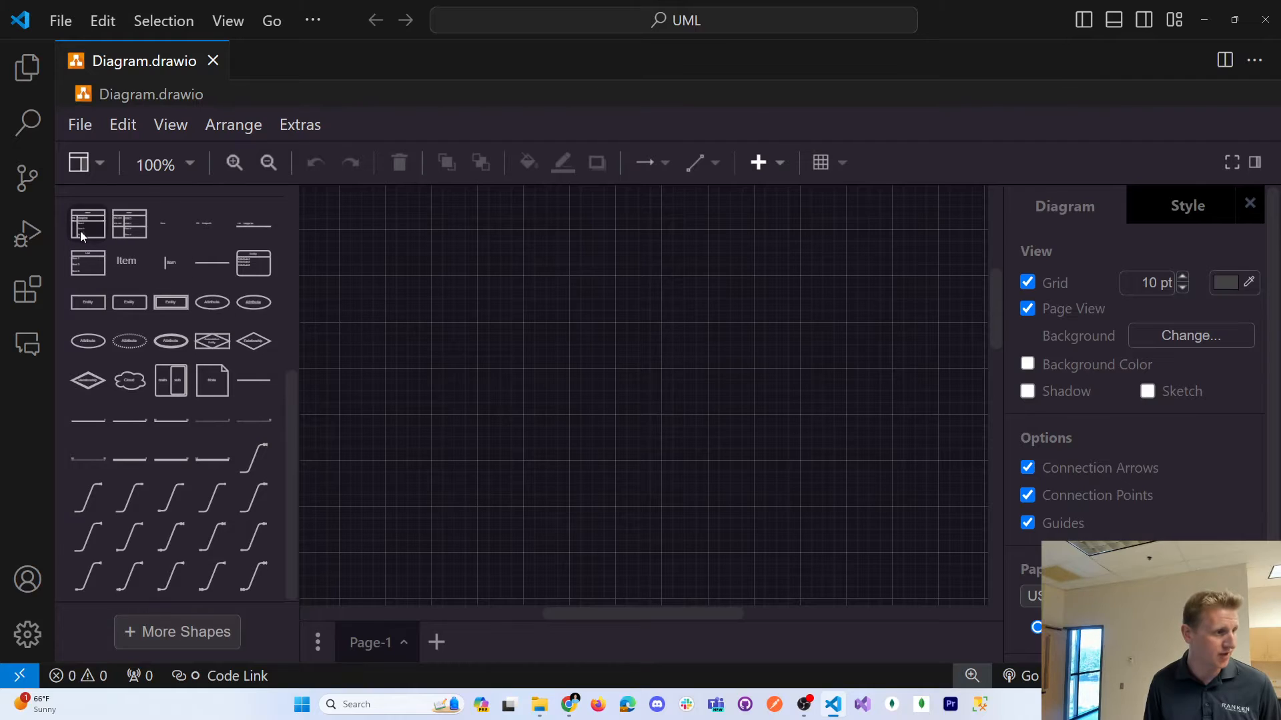
{"action": "mouse_move", "coordinate": [79, 229]}
{"action": "mouse_move", "coordinate": [122, 225]}
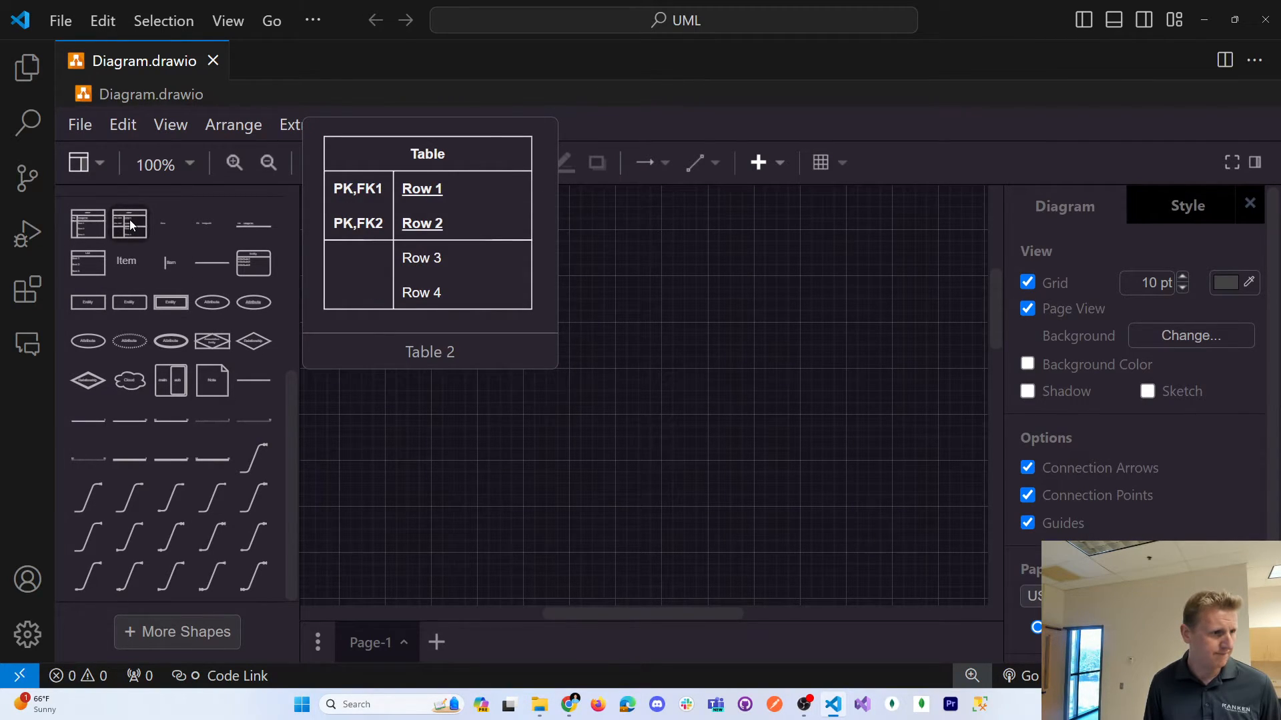
{"action": "left_click_drag", "start_coordinate": [87, 226], "coordinate": [367, 267]}
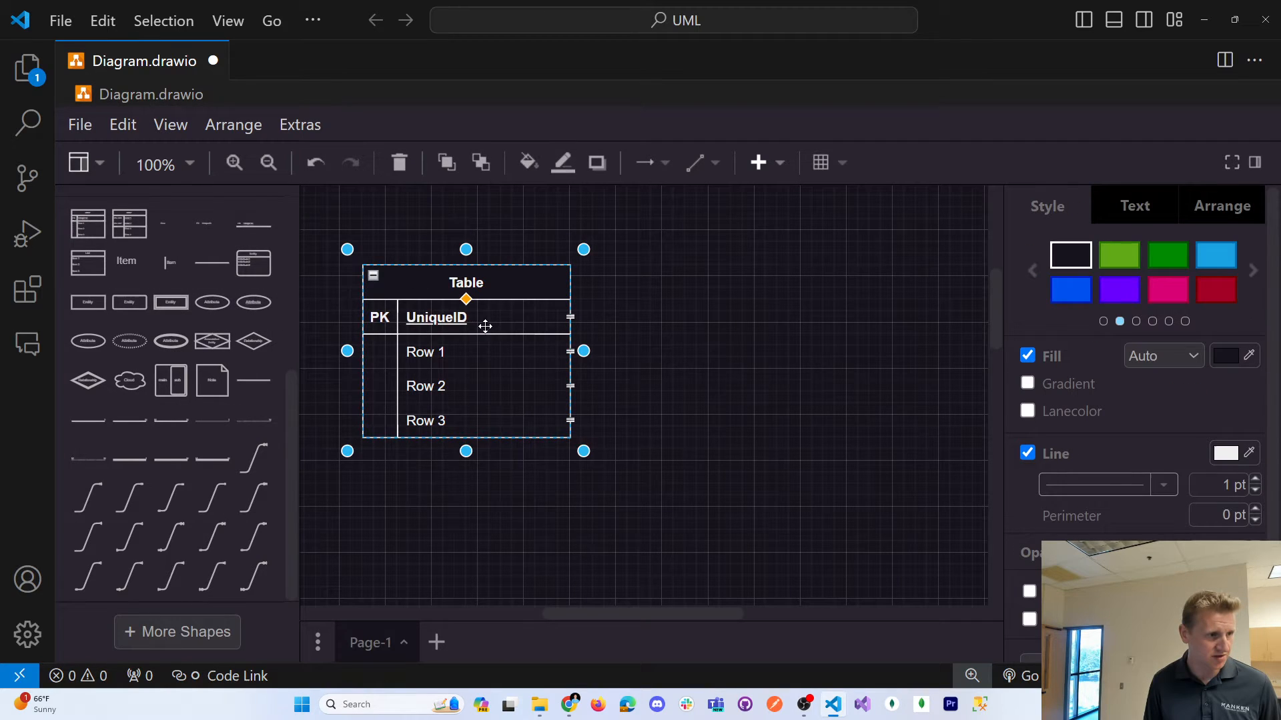
{"action": "double_click", "coordinate": [499, 283]}
{"action": "type", "text": "User"}
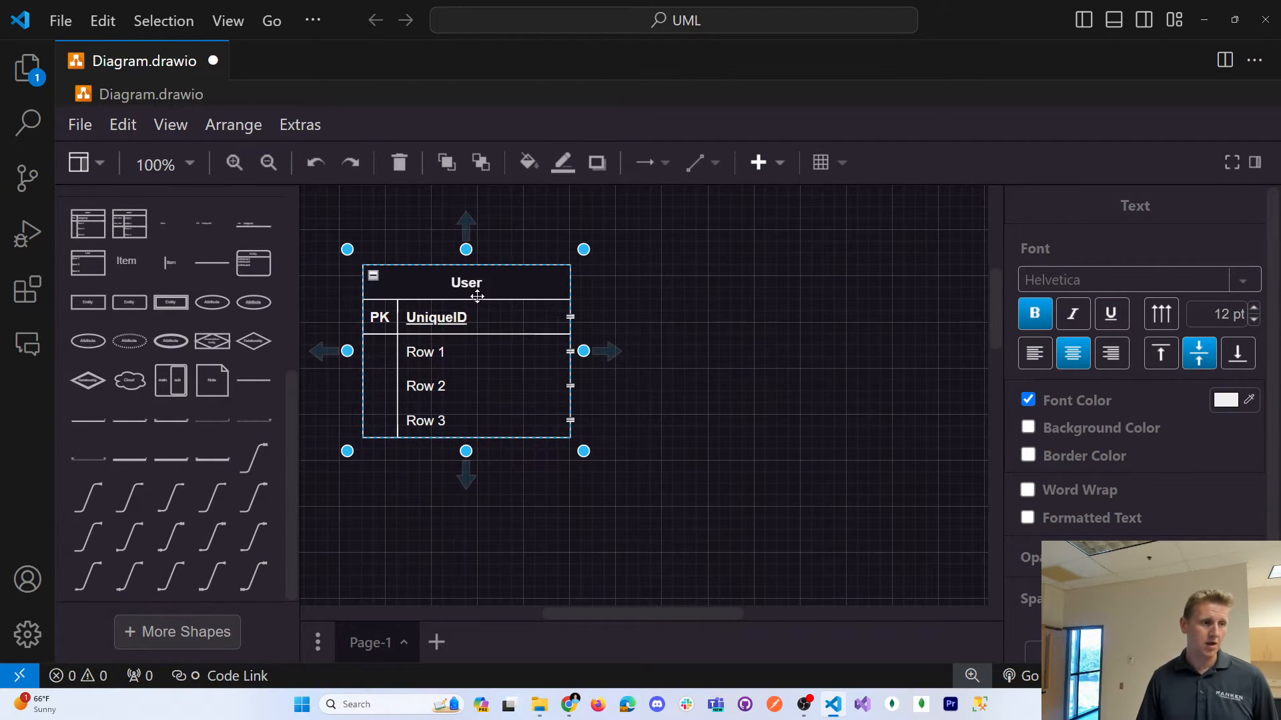
Check the User primary key name in the ChatGPT plan and rename the table's UniqueID field to UserId
{"action": "left_click", "coordinate": [445, 318]}
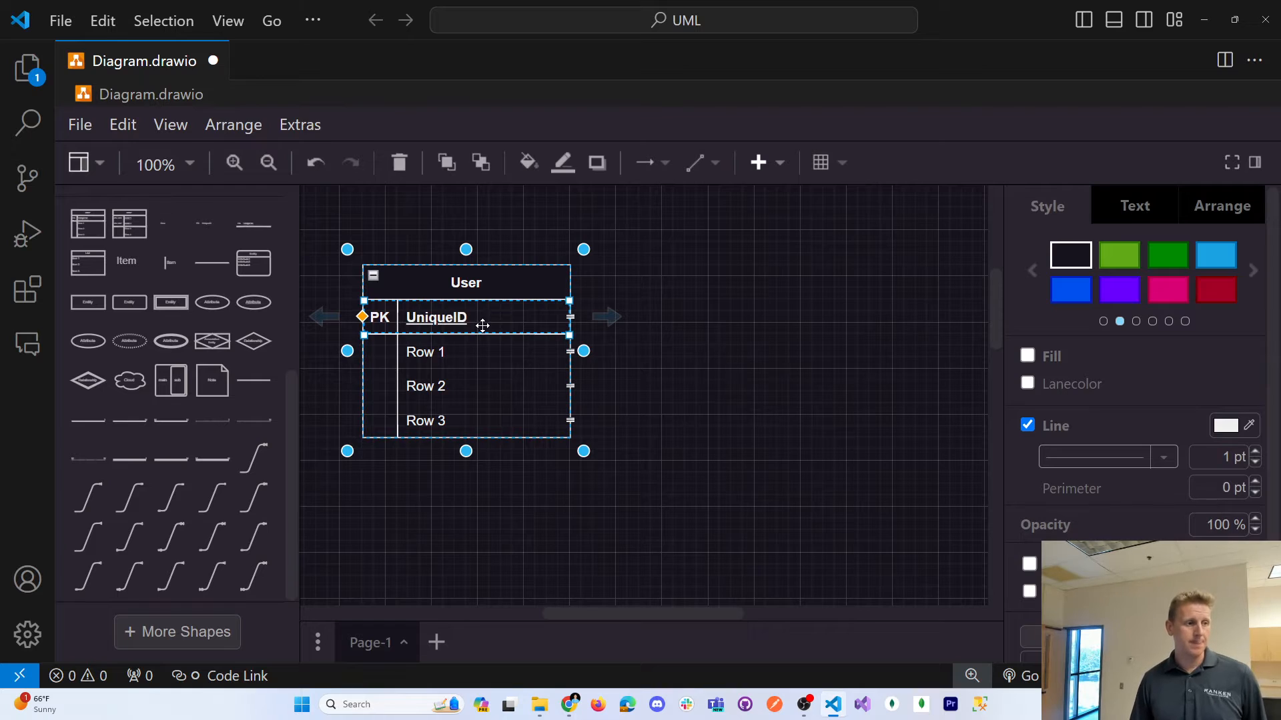
{"action": "mouse_move", "coordinate": [570, 708]}
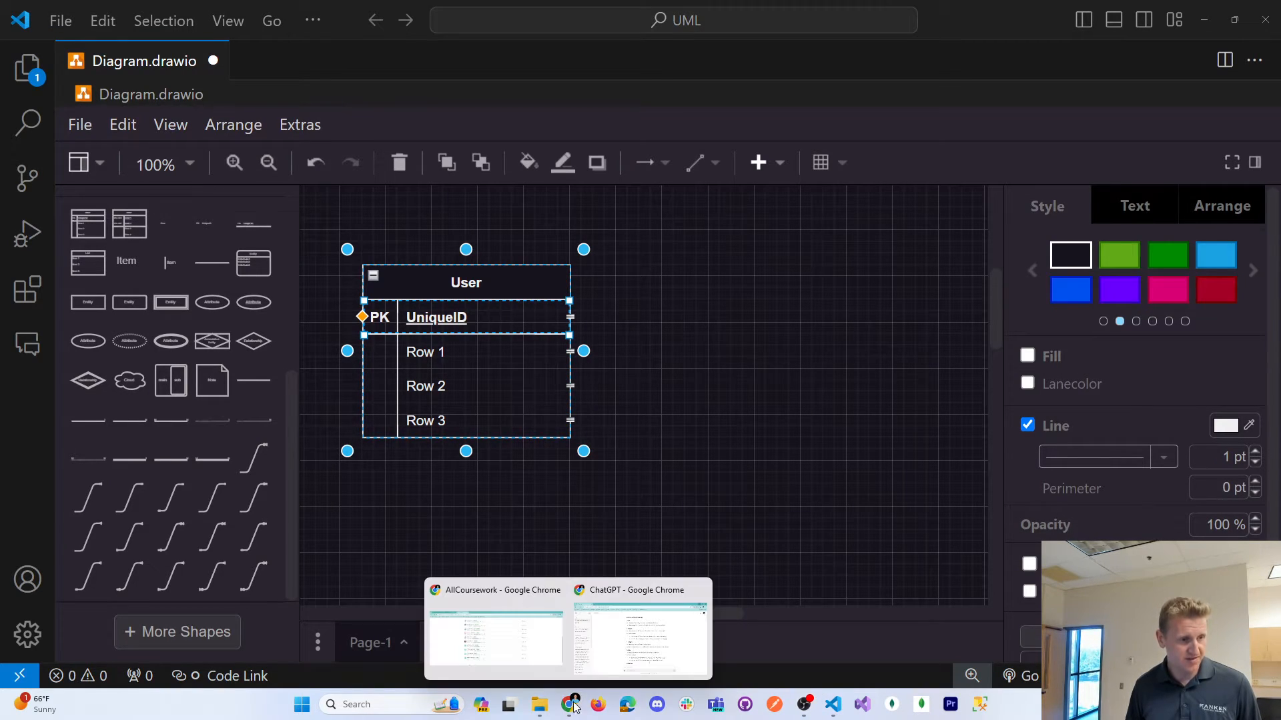
{"action": "left_click", "coordinate": [648, 661]}
{"action": "key", "text": "alt+Tab"}
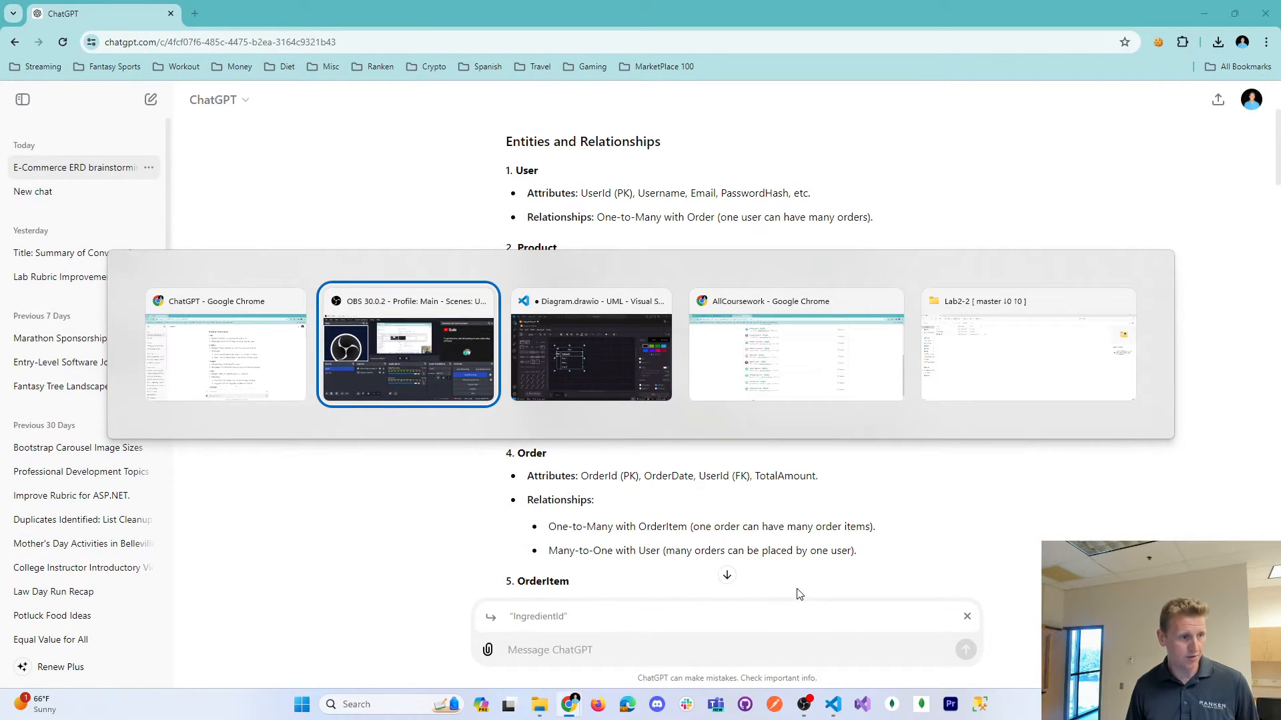
{"action": "key", "text": "alt+Tab"}
{"action": "key", "text": "alt+Tab"}
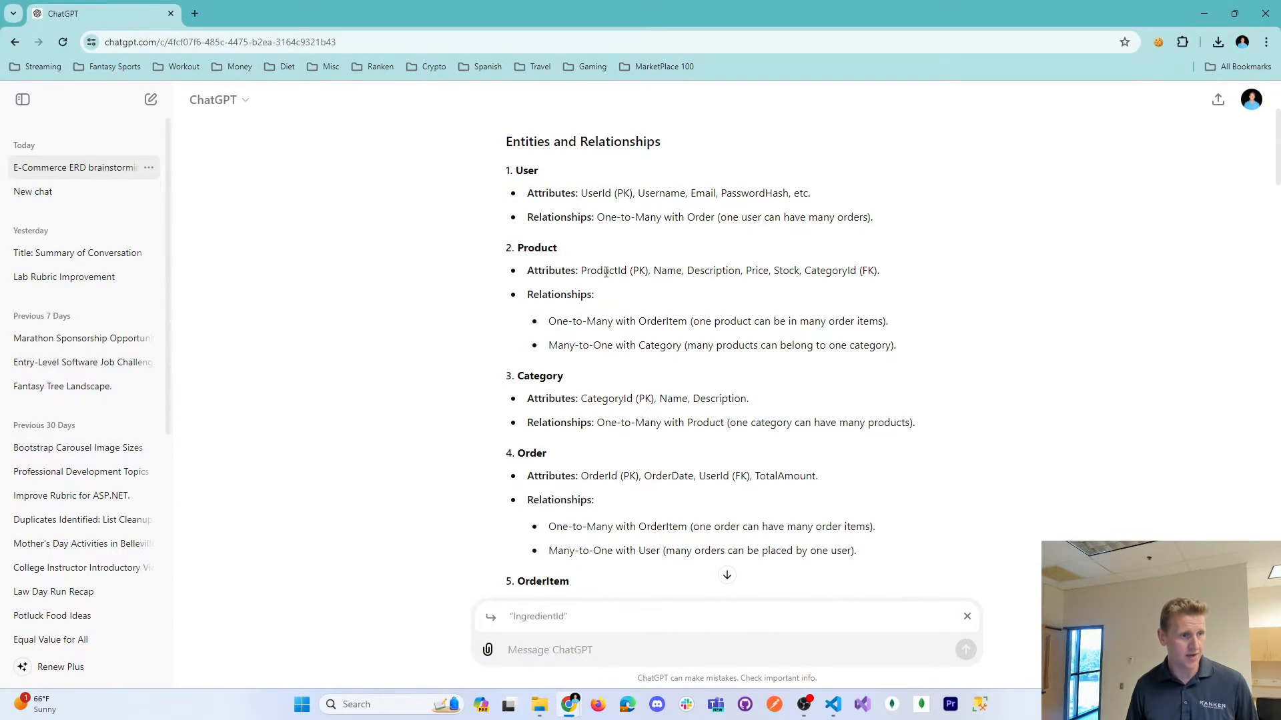
{"action": "double_click", "coordinate": [596, 193]}
{"action": "key", "text": "alt+Tab"}
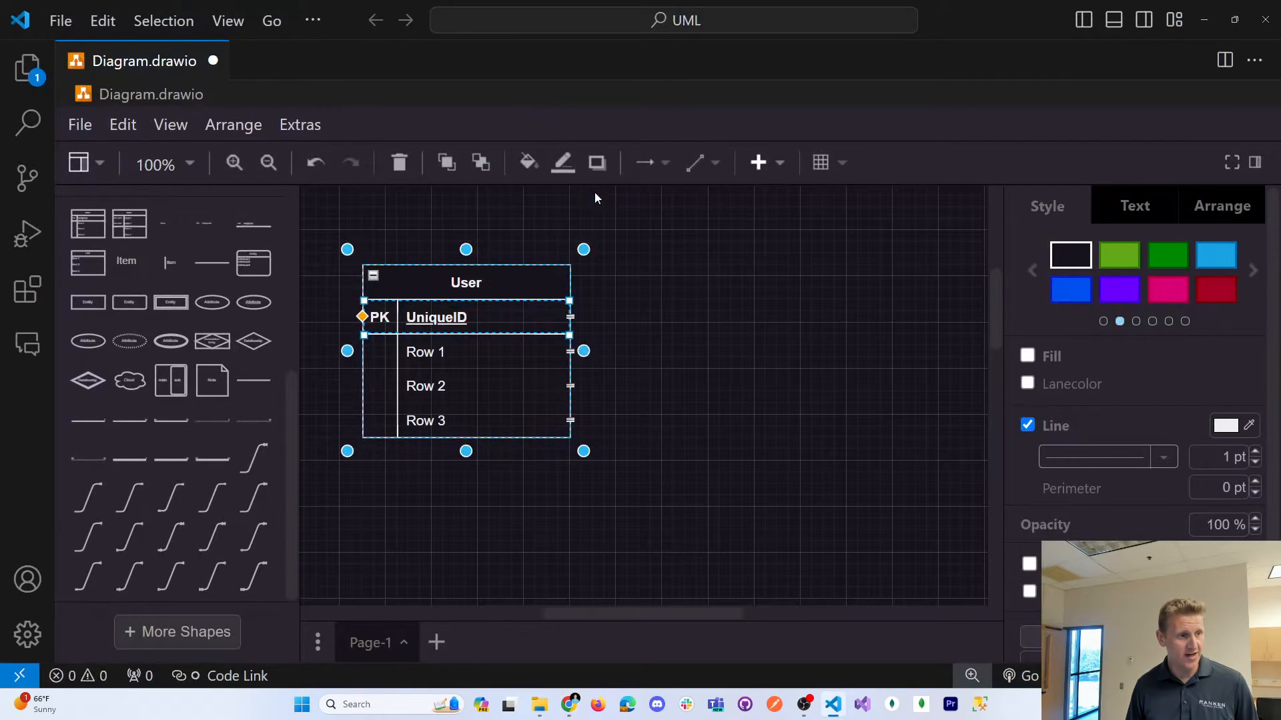
{"action": "double_click", "coordinate": [461, 325]}
{"action": "type", "text": "UserId"}
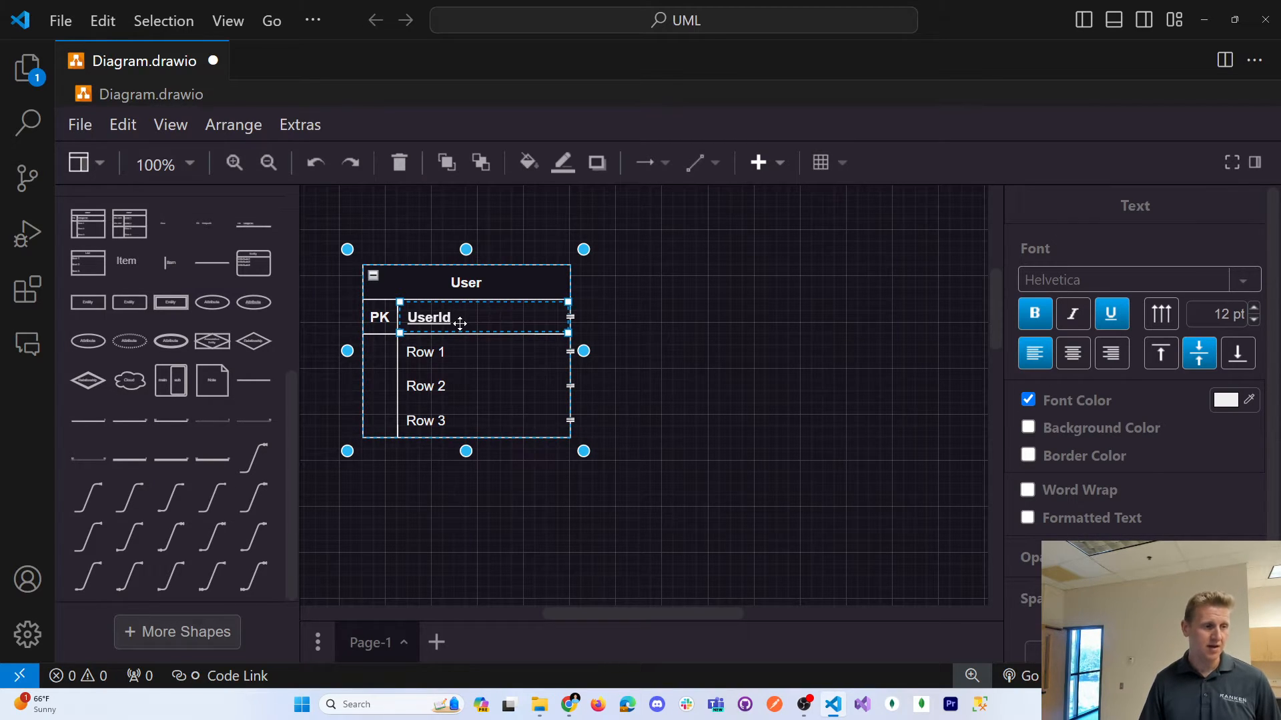
Copy the Username attribute from the ChatGPT plan into the first row below UserId in the User table
{"action": "left_click", "coordinate": [440, 346]}
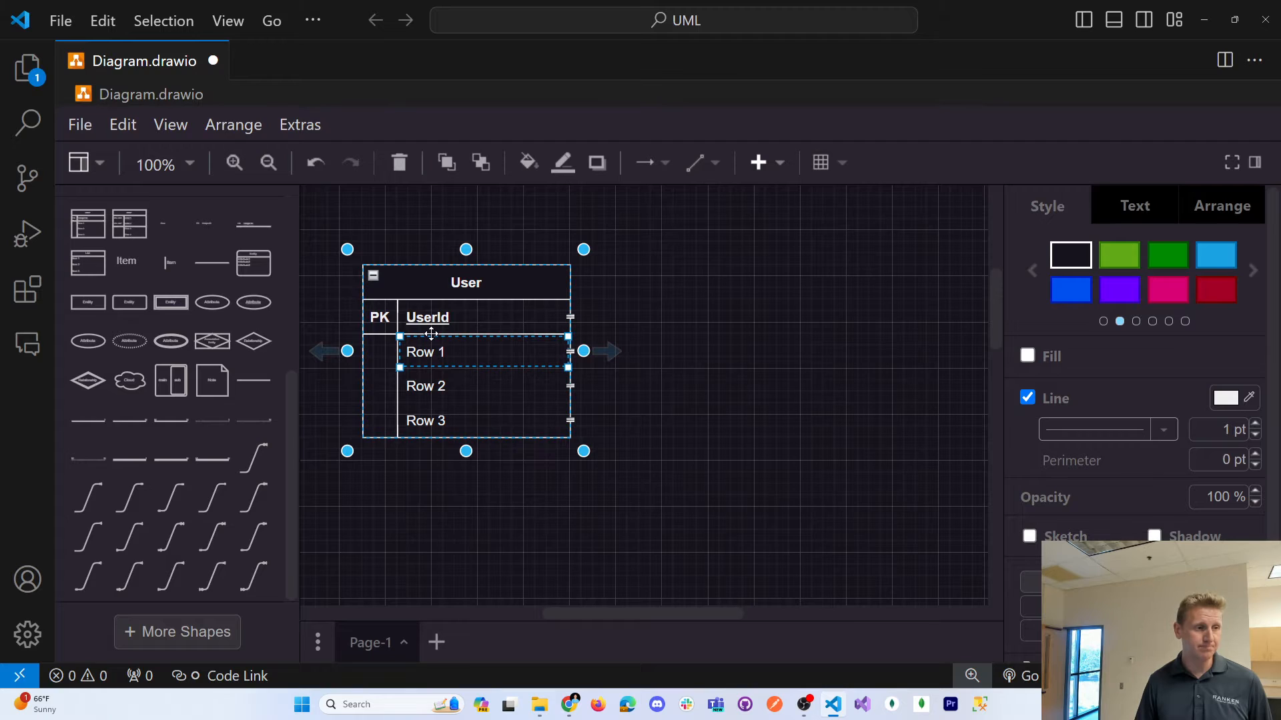
{"action": "key", "text": "alt+Tab"}
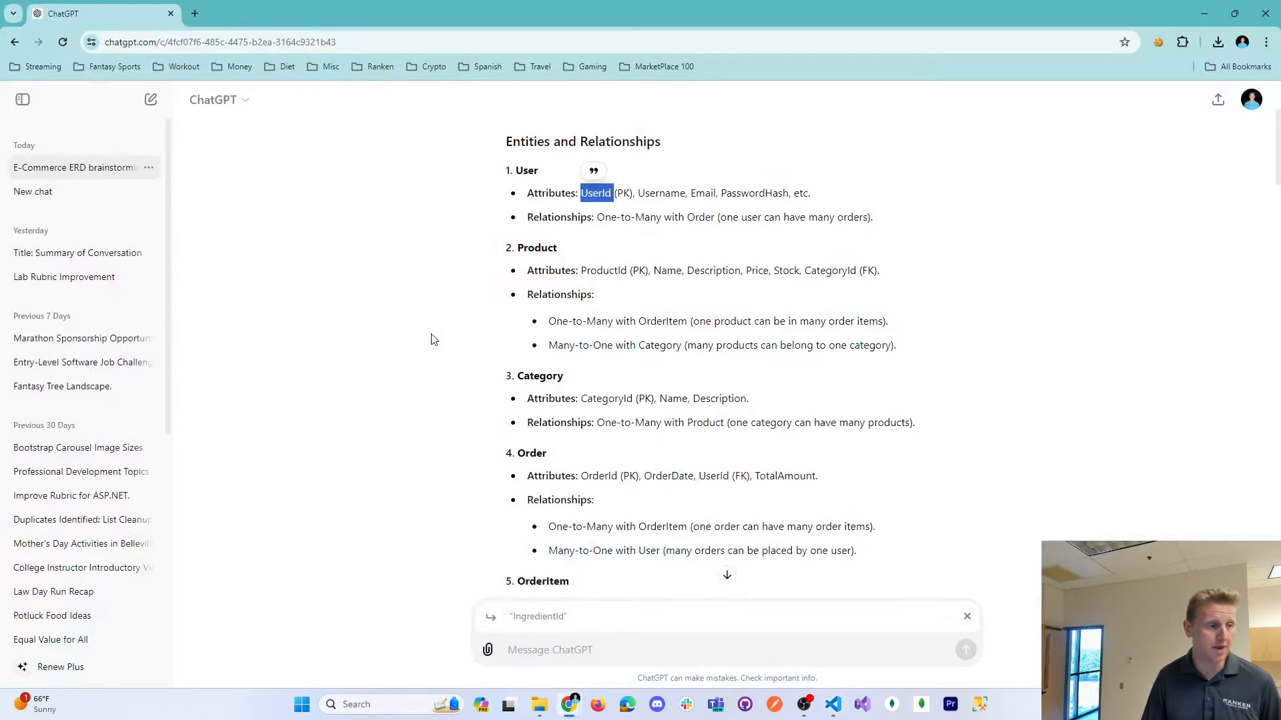
{"action": "double_click", "coordinate": [661, 194]}
{"action": "key", "text": "ctrl+c"}
{"action": "key", "text": "alt+Tab"}
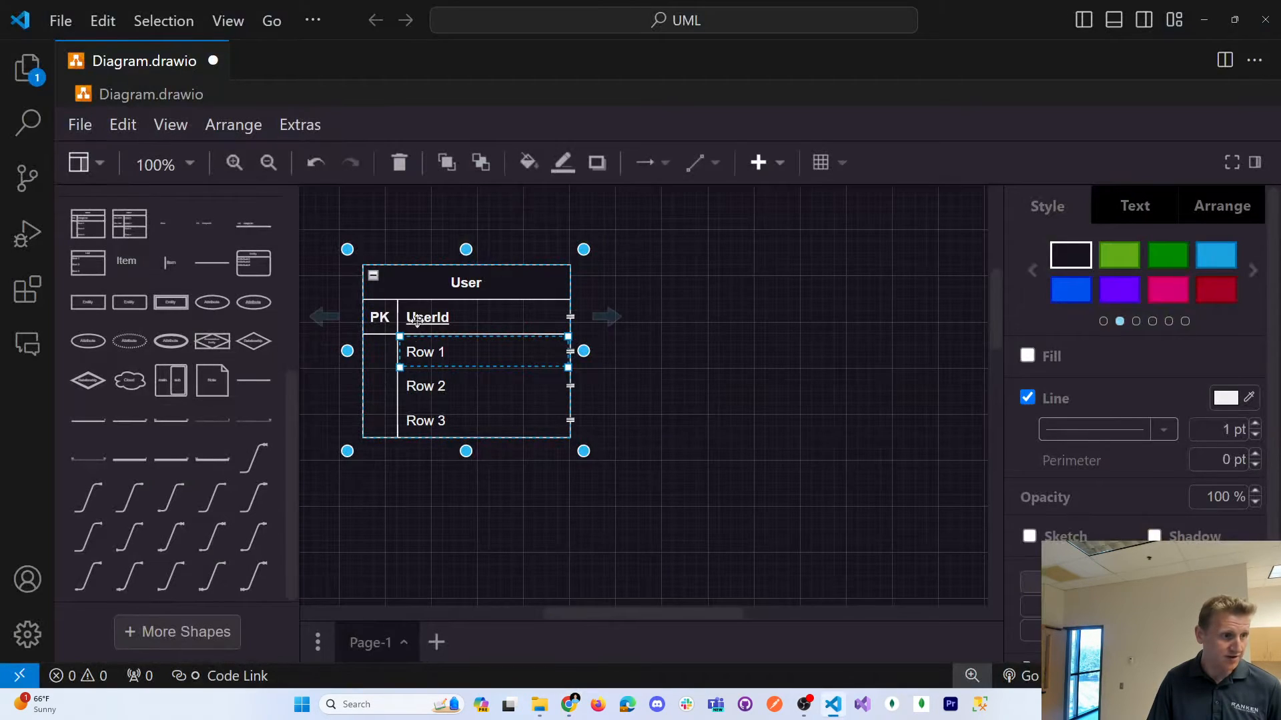
{"action": "left_click", "coordinate": [443, 355]}
{"action": "double_click", "coordinate": [444, 353]}
{"action": "key", "text": "ctrl+v"}
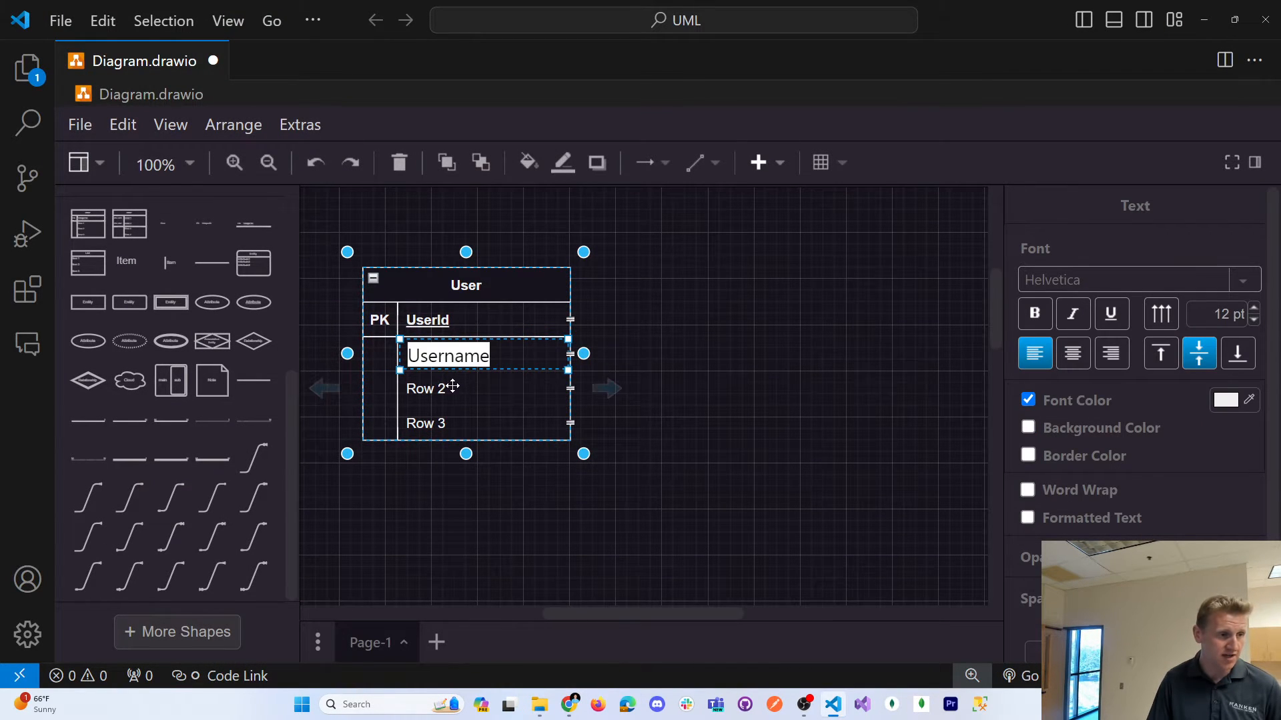
Copy the Email attribute from the ChatGPT plan into the User table's row below Username
{"action": "left_click", "coordinate": [500, 392]}
{"action": "key", "text": "alt+Tab"}
{"action": "double_click", "coordinate": [702, 192]}
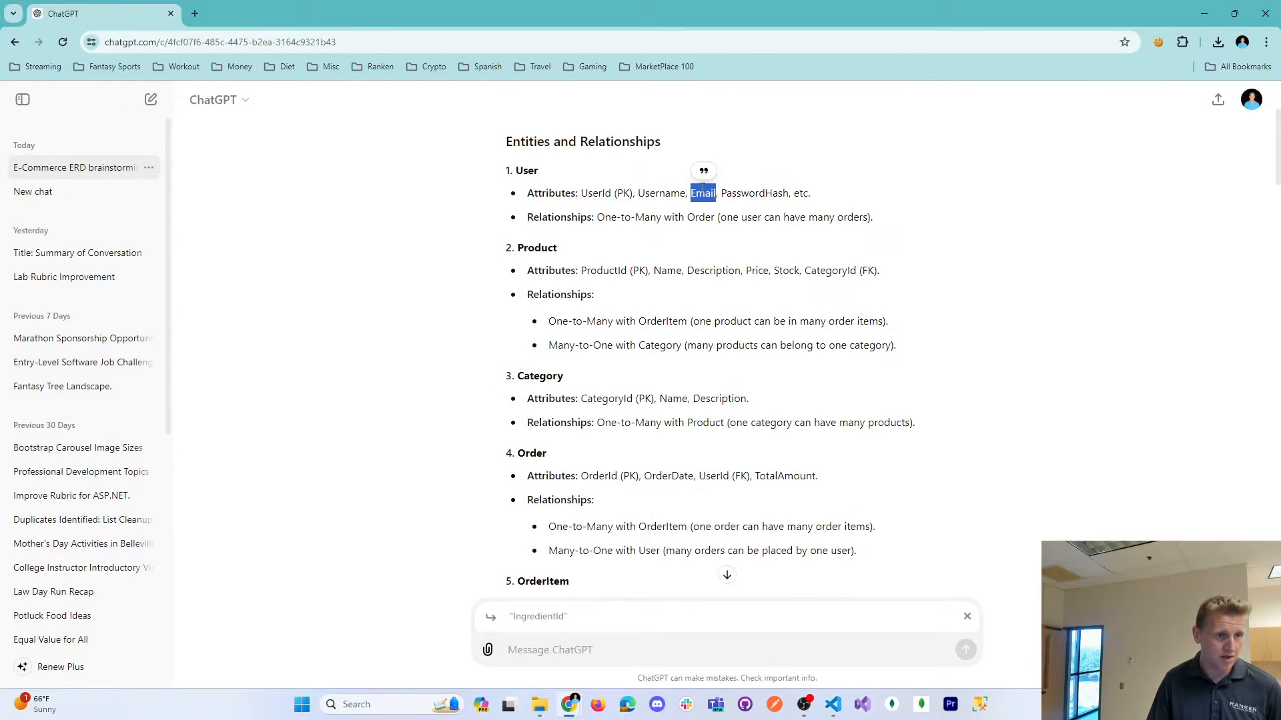
{"action": "key", "text": "ctrl+c"}
{"action": "key", "text": "alt+Tab"}
{"action": "double_click", "coordinate": [471, 391]}
{"action": "key", "text": "ctrl+v"}
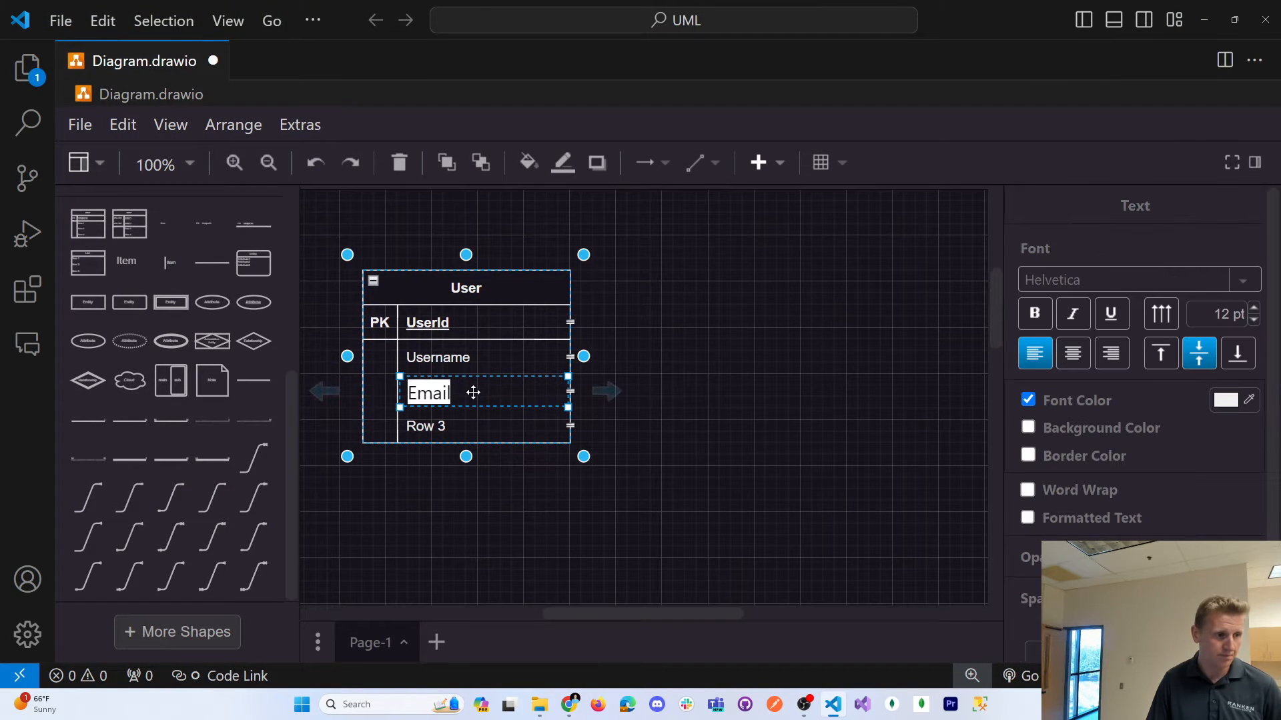
Copy the PasswordHash attribute name from the ChatGPT plan into the last row of the User table
{"action": "key", "text": "alt+Tab"}
{"action": "double_click", "coordinate": [747, 192]}
{"action": "key", "text": "ctrl+c"}
{"action": "key", "text": "alt+Tab"}
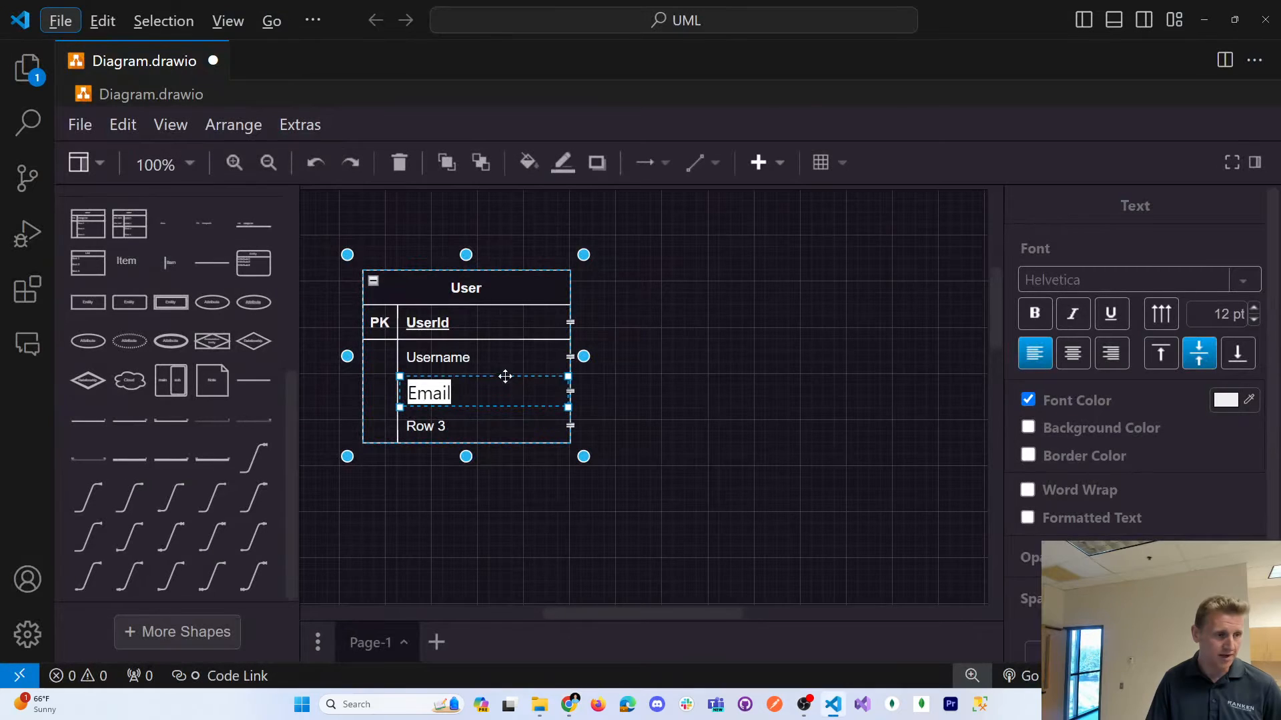
{"action": "left_click", "coordinate": [443, 426]}
{"action": "double_click", "coordinate": [488, 429]}
{"action": "key", "text": "ctrl+v"}
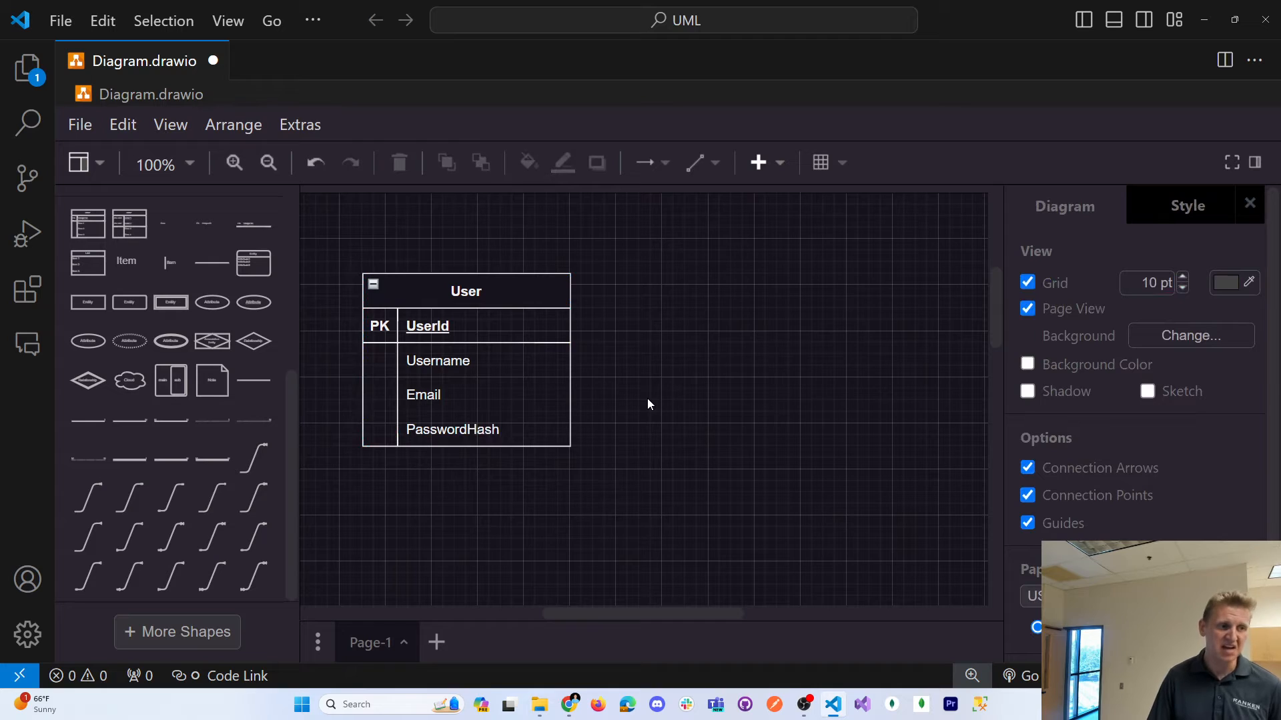
Try enlarging the User table and undo the resize, then collapse and re-expand the table
{"action": "left_click", "coordinate": [526, 287]}
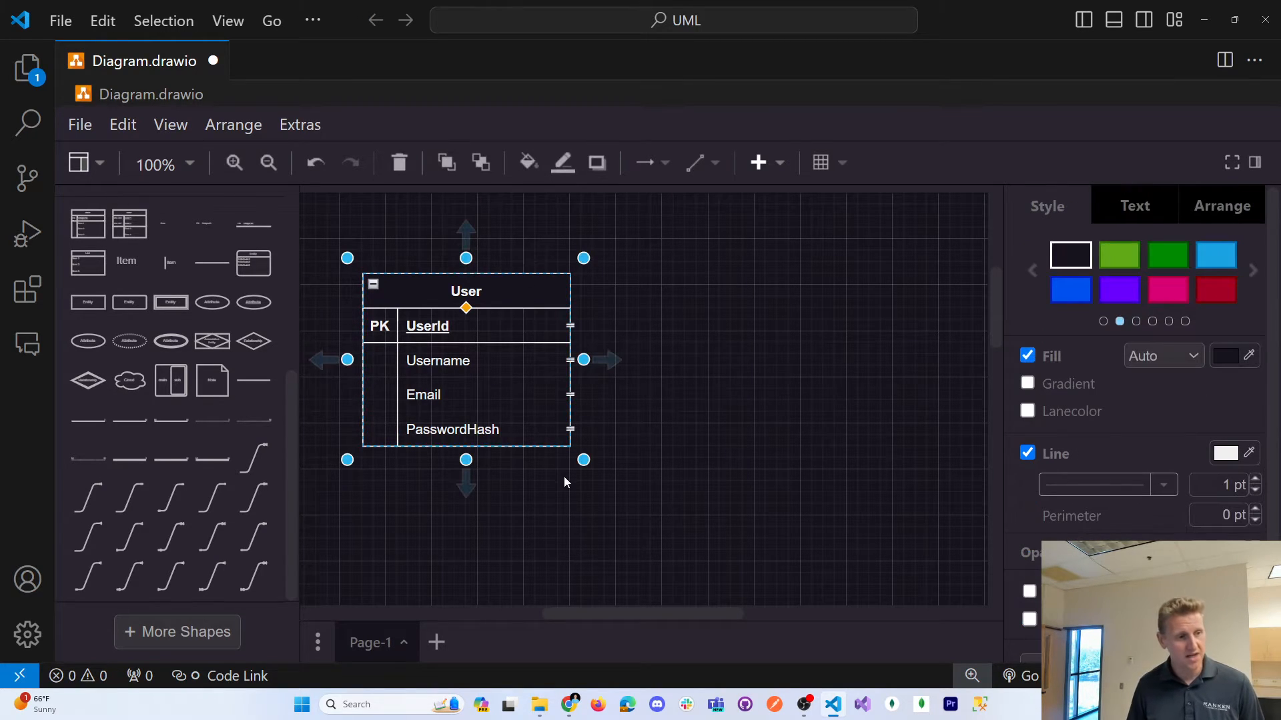
{"action": "left_click_drag", "start_coordinate": [581, 463], "coordinate": [633, 515]}
{"action": "key", "text": "ctrl+z"}
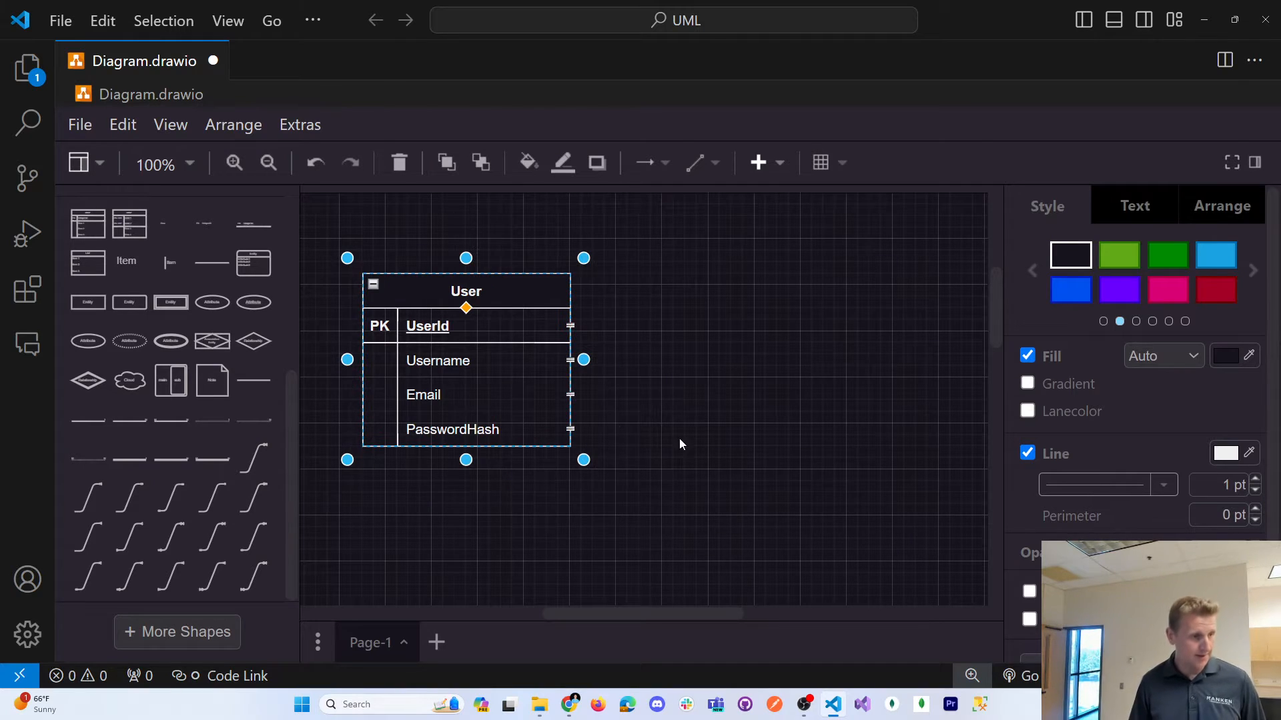
{"action": "left_click", "coordinate": [745, 434]}
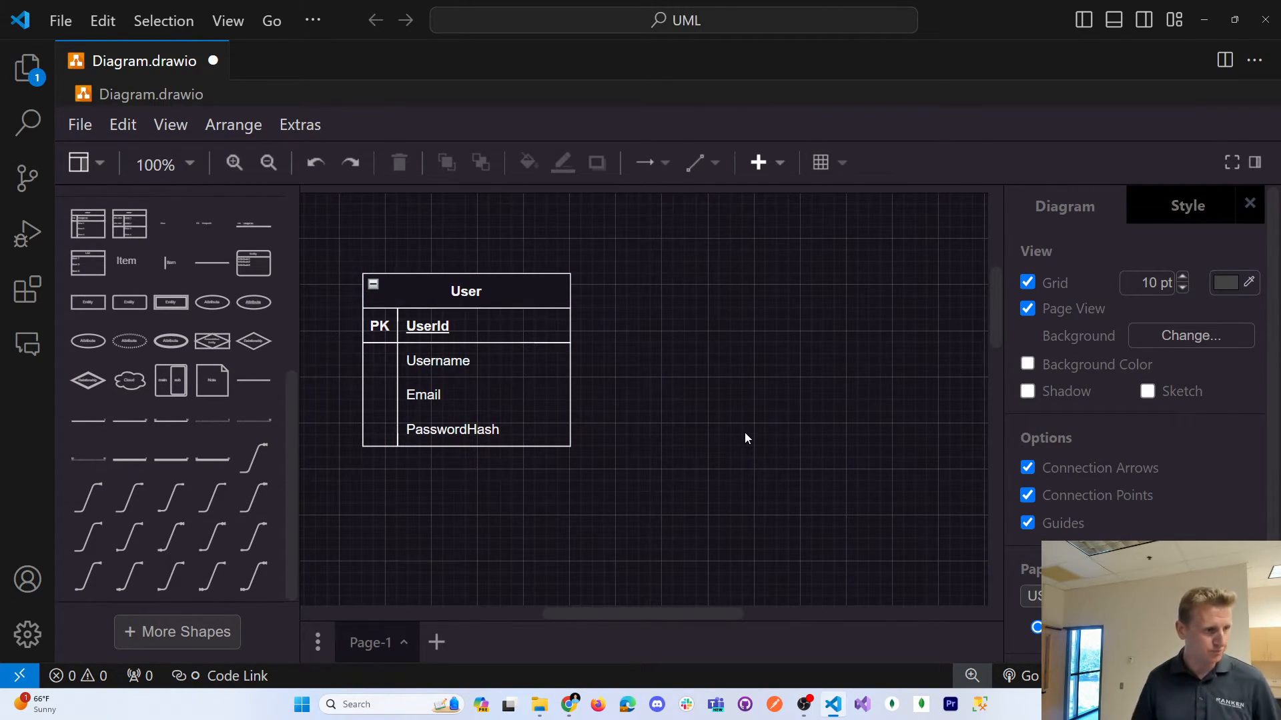
{"action": "left_click", "coordinate": [374, 286]}
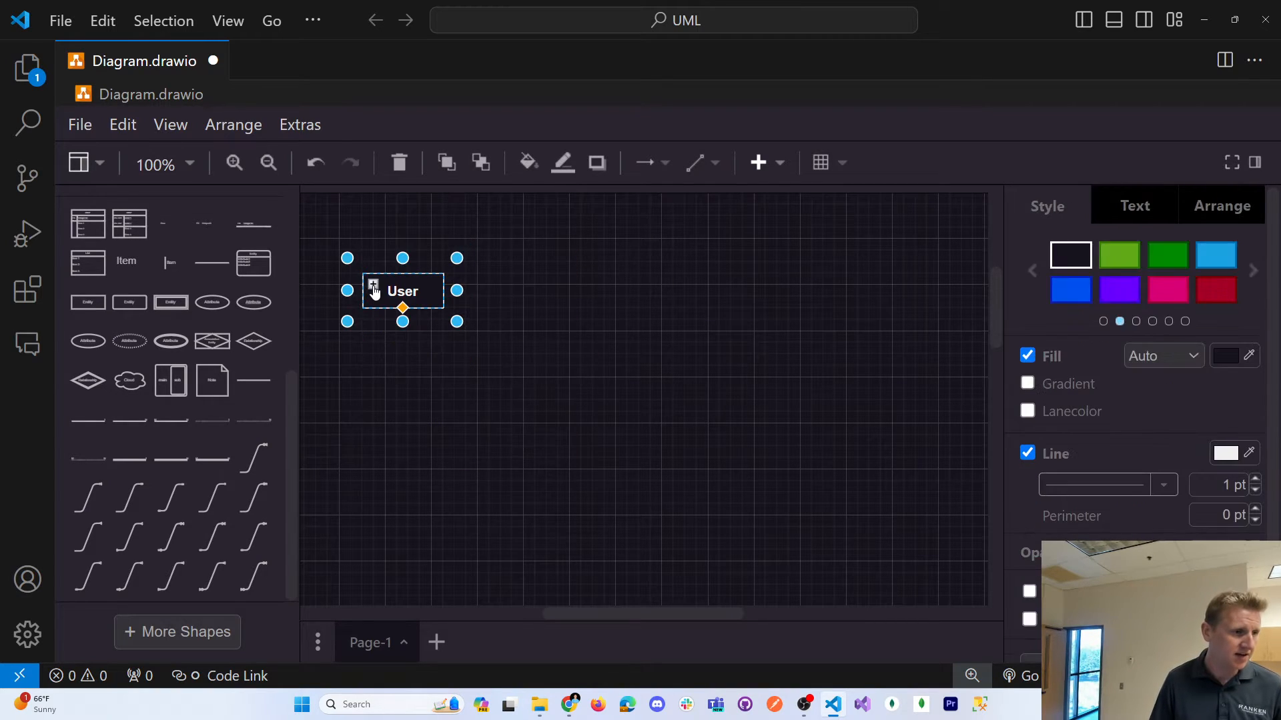
{"action": "left_click", "coordinate": [374, 291]}
Review the Product, Category and Order entities in the ChatGPT plan, including ProductId, the CategoryId foreign key and OrderId
{"action": "key", "text": "alt+Tab"}
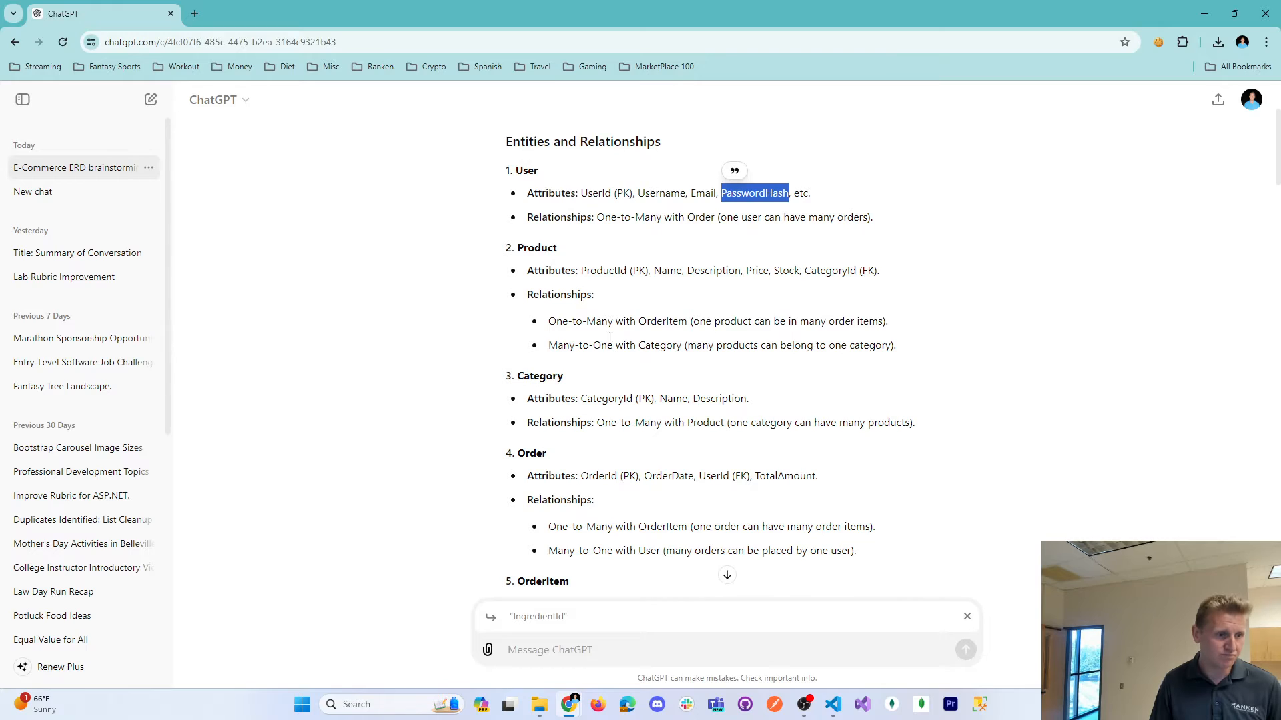
{"action": "left_click", "coordinate": [605, 322]}
{"action": "scroll", "coordinate": [610, 336], "scroll_direction": "down", "scroll_amount": 1}
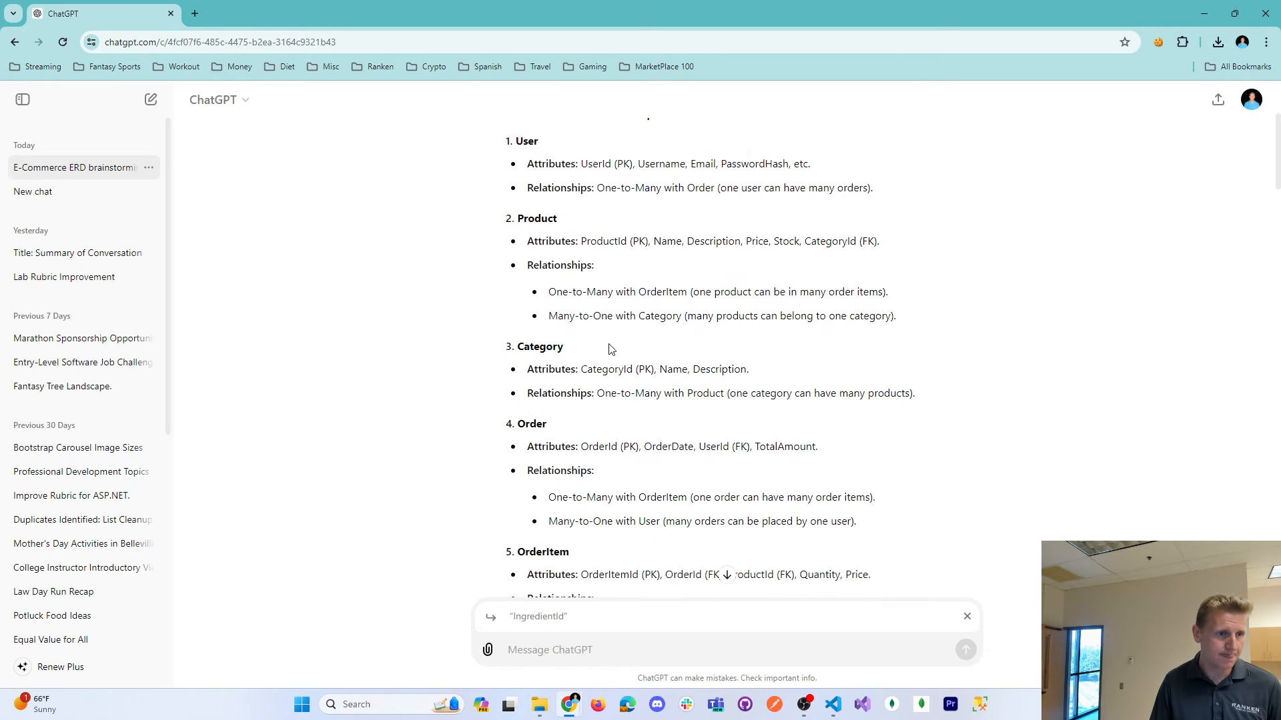
{"action": "double_click", "coordinate": [604, 239]}
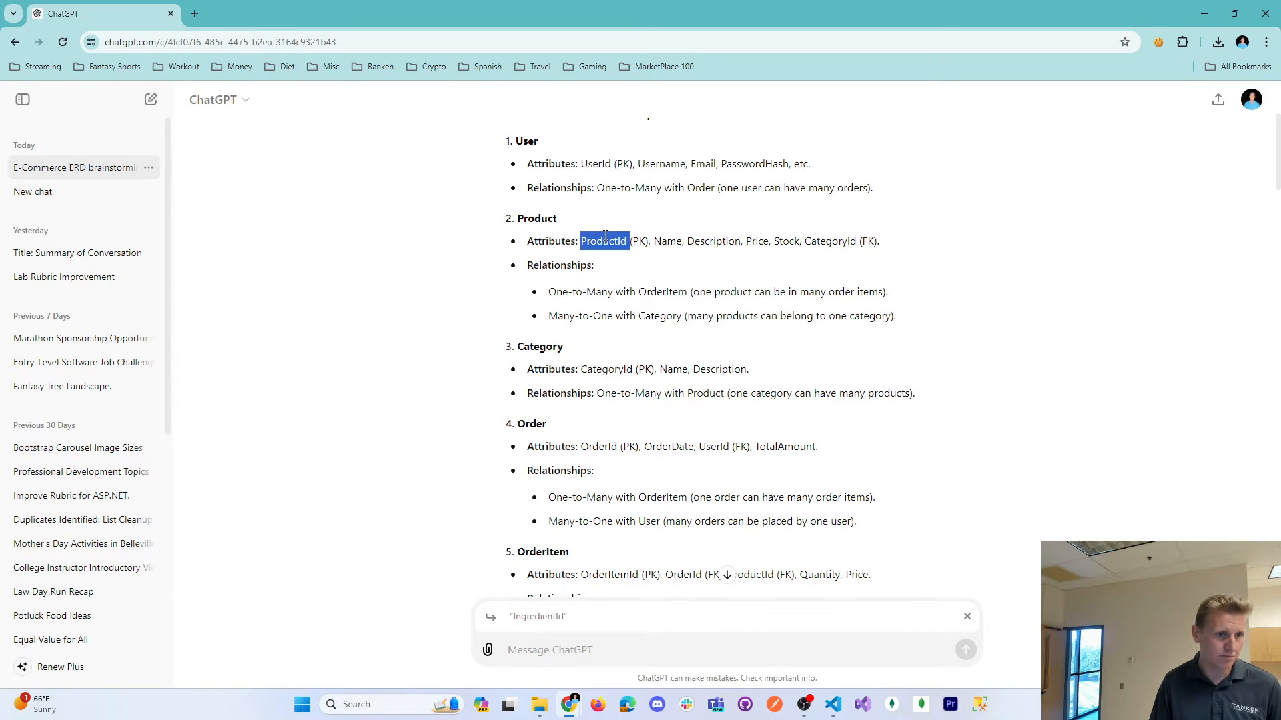
{"action": "double_click", "coordinate": [839, 243]}
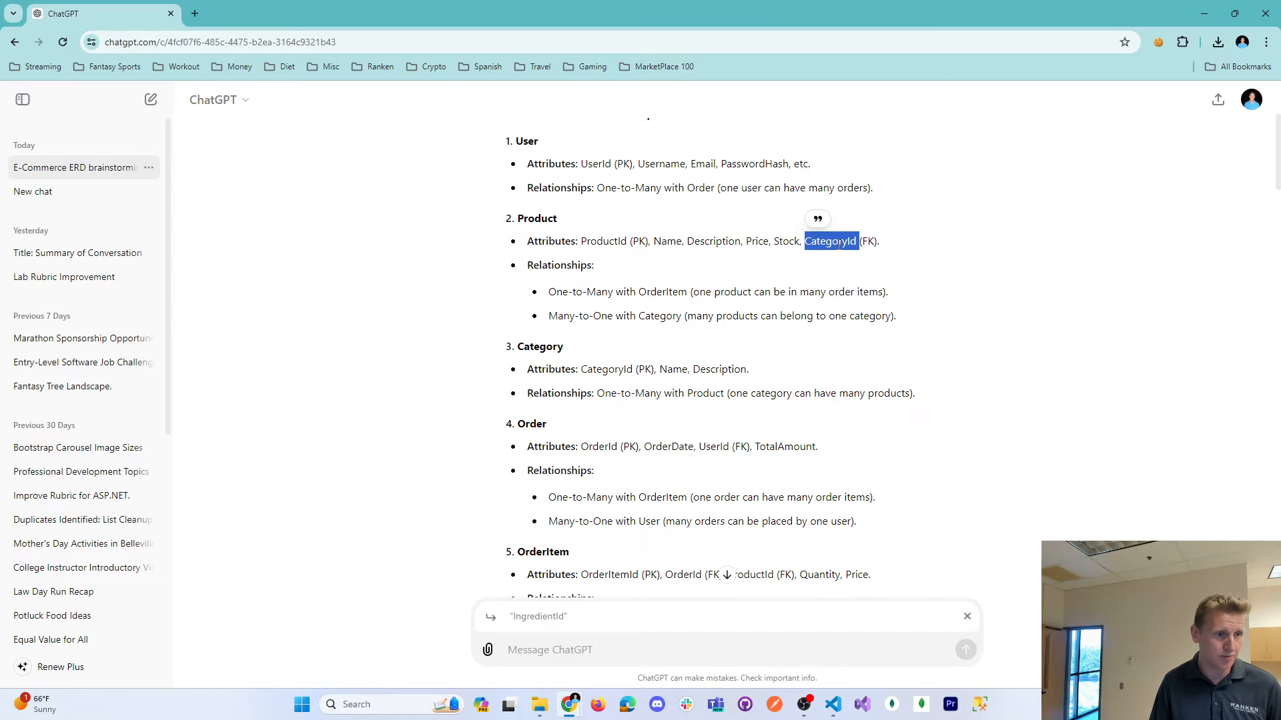
{"action": "double_click", "coordinate": [540, 347]}
{"action": "double_click", "coordinate": [532, 425]}
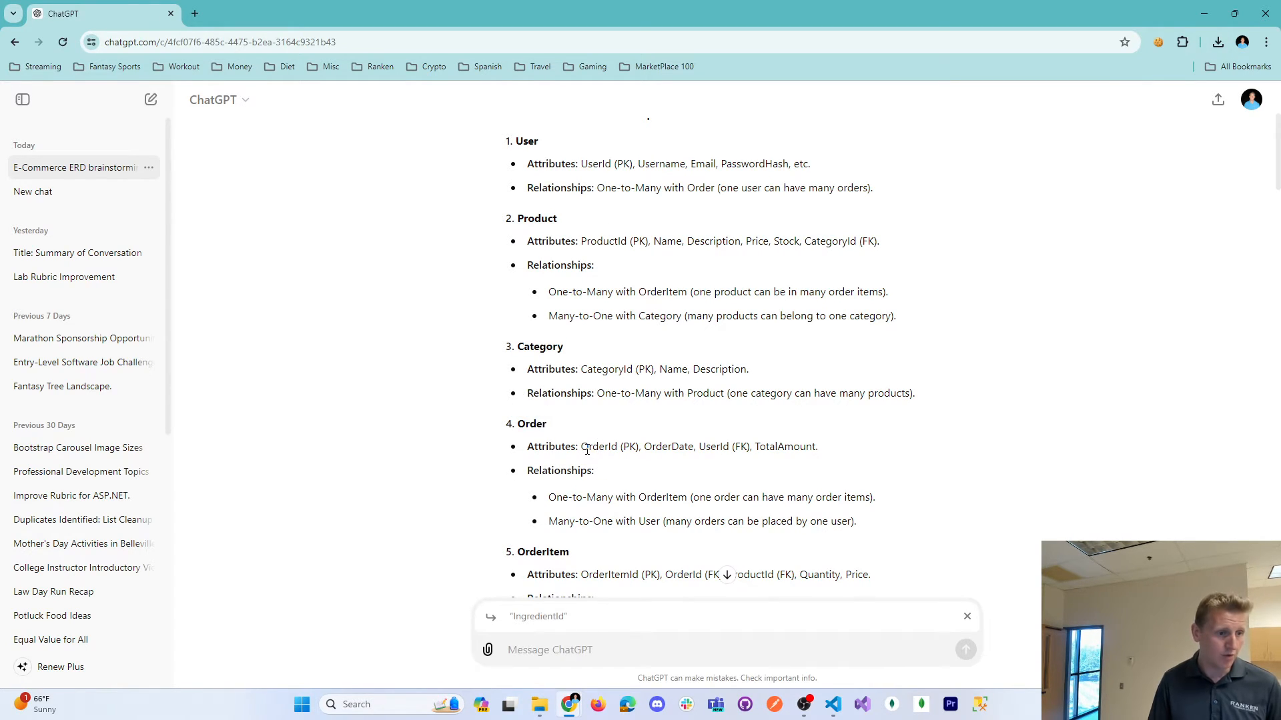
{"action": "double_click", "coordinate": [599, 447]}
Return to the diagram, place a second Table 1 shape to the right of the User table and stretch it slightly taller
{"action": "key", "text": "alt+Tab"}
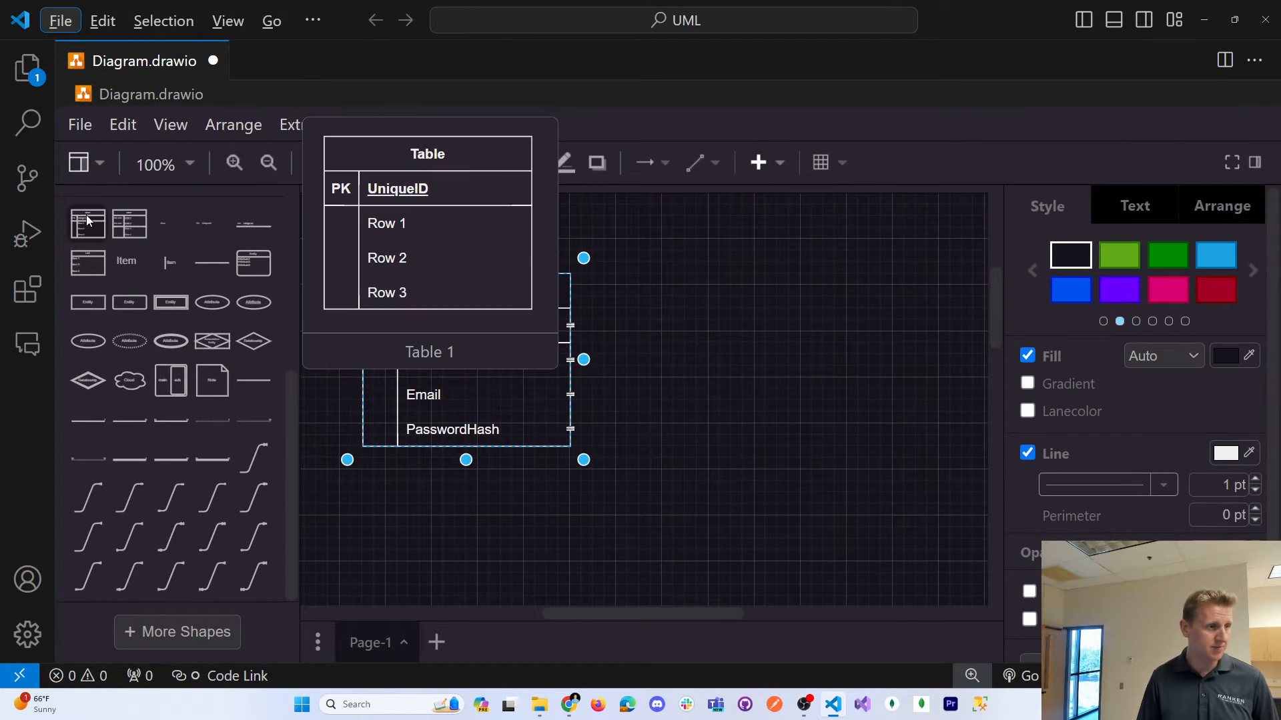
{"action": "left_click_drag", "start_coordinate": [86, 215], "coordinate": [717, 278]}
{"action": "left_click_drag", "start_coordinate": [812, 459], "coordinate": [815, 474]}
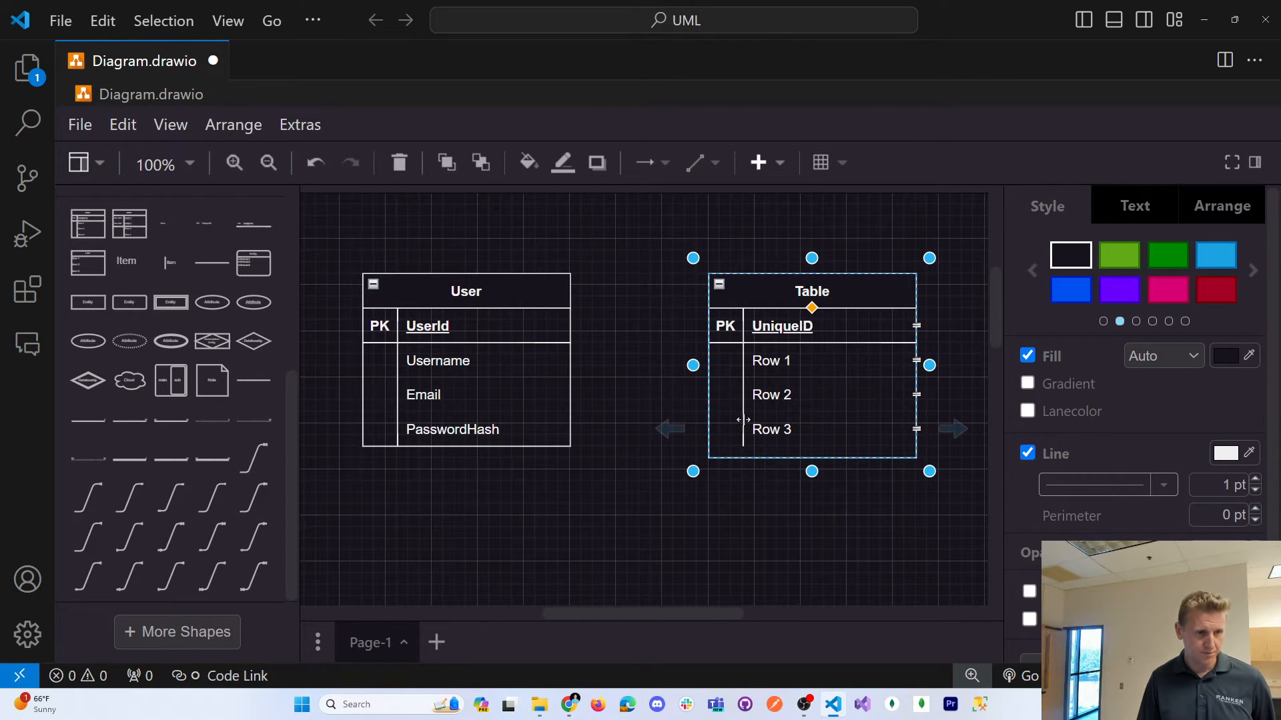
{"action": "left_click", "coordinate": [736, 422]}
{"action": "left_click", "coordinate": [745, 374]}
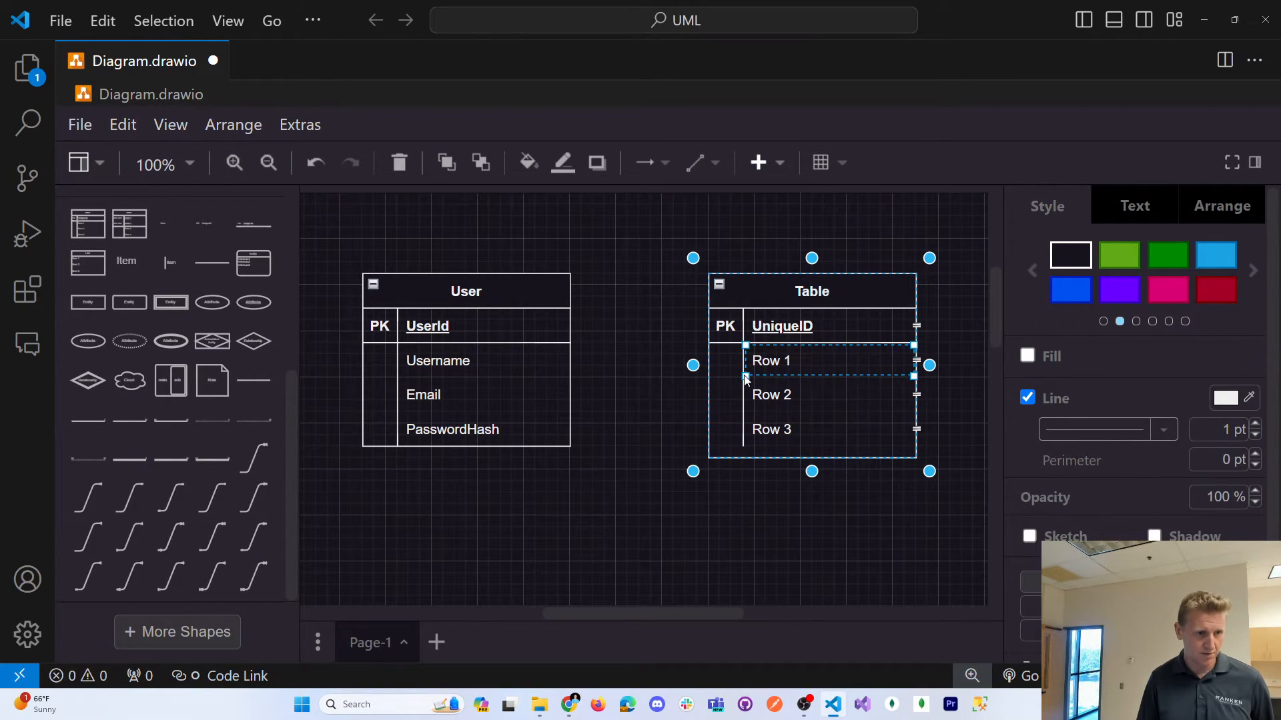
{"action": "left_click", "coordinate": [746, 405]}
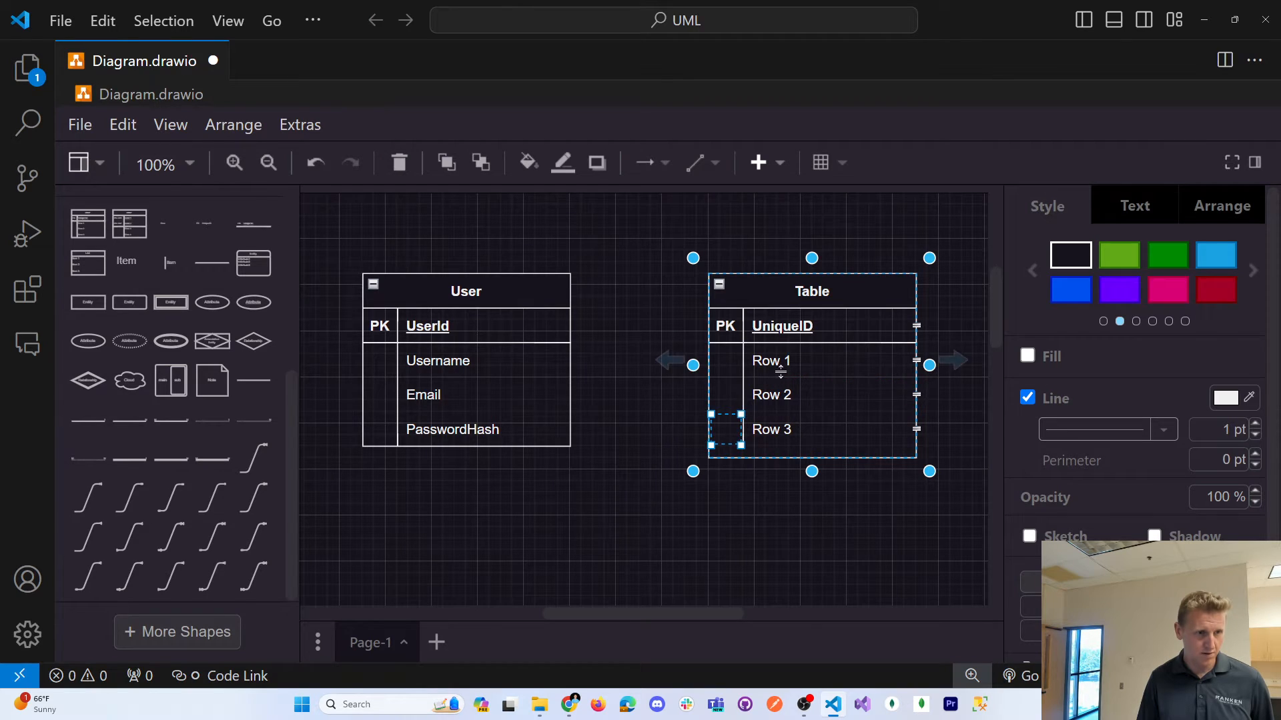
Title the second table Order and name its primary key attribute OrderId
{"action": "left_click", "coordinate": [784, 326]}
{"action": "double_click", "coordinate": [783, 326]}
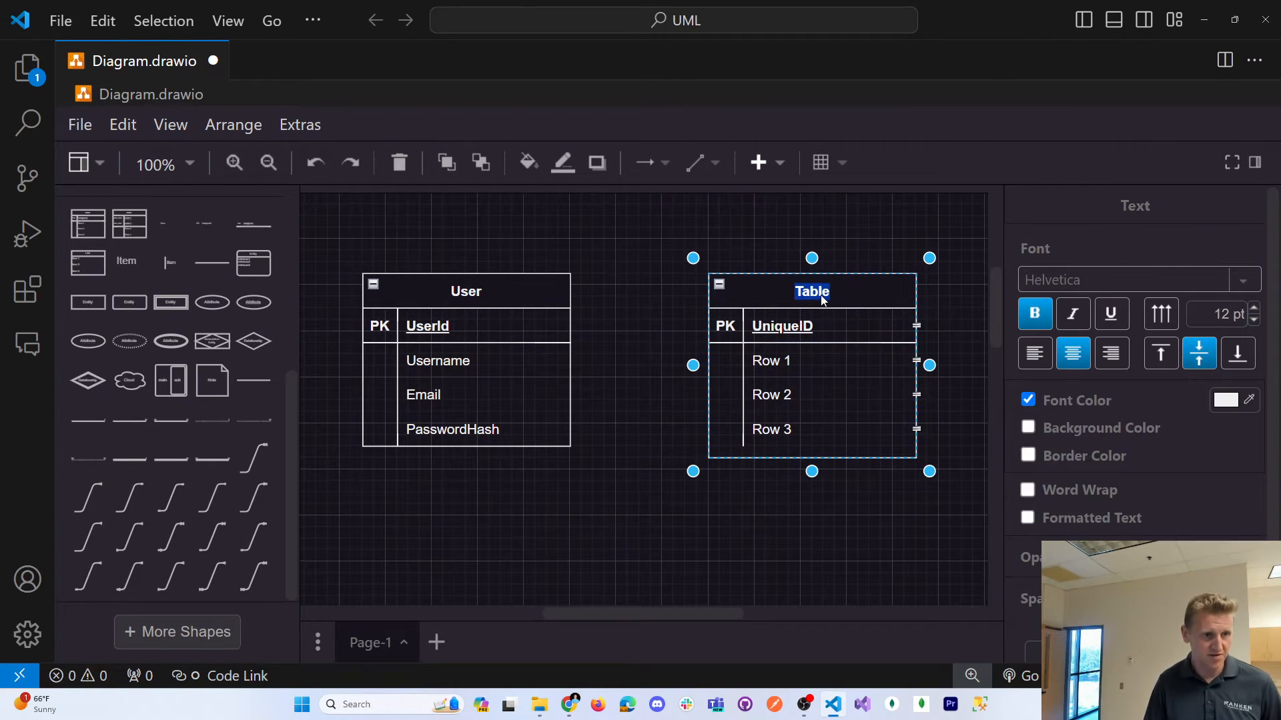
{"action": "key", "text": "alt+Tab"}
{"action": "key", "text": "alt+Tab"}
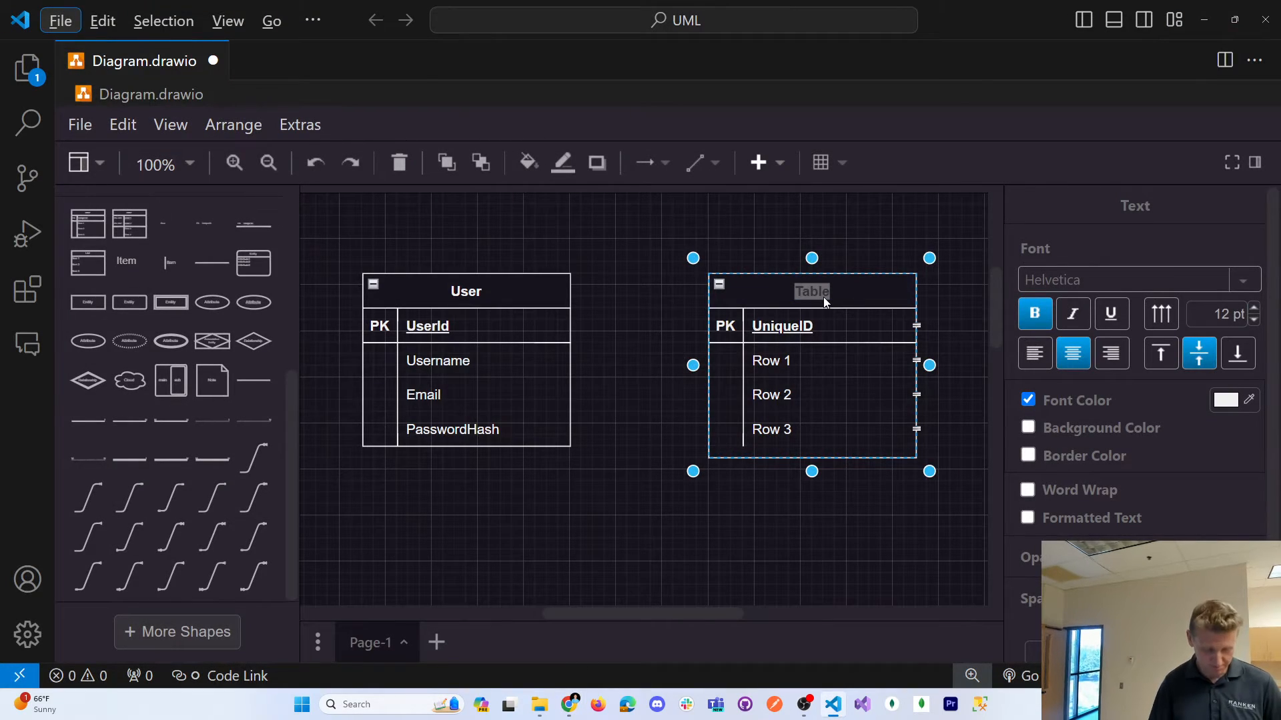
{"action": "type", "text": "rdr"}
{"action": "key", "text": "Escape"}
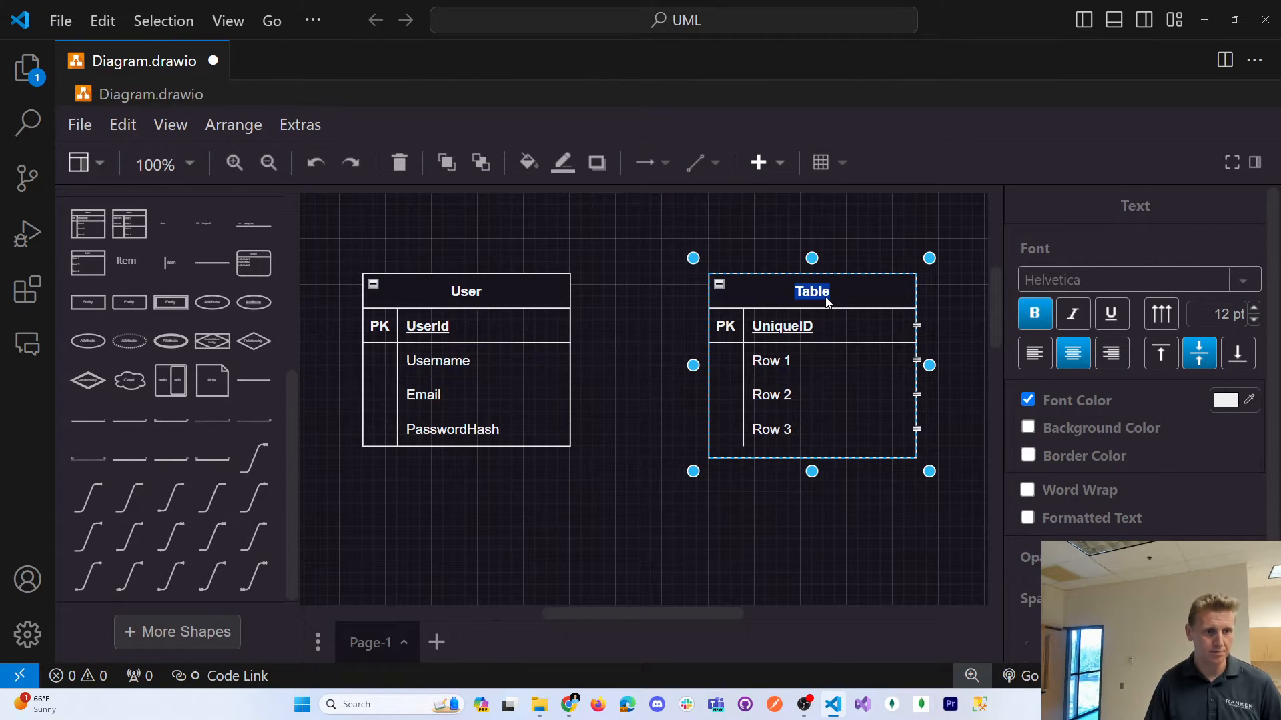
{"action": "type", "text": "Order"}
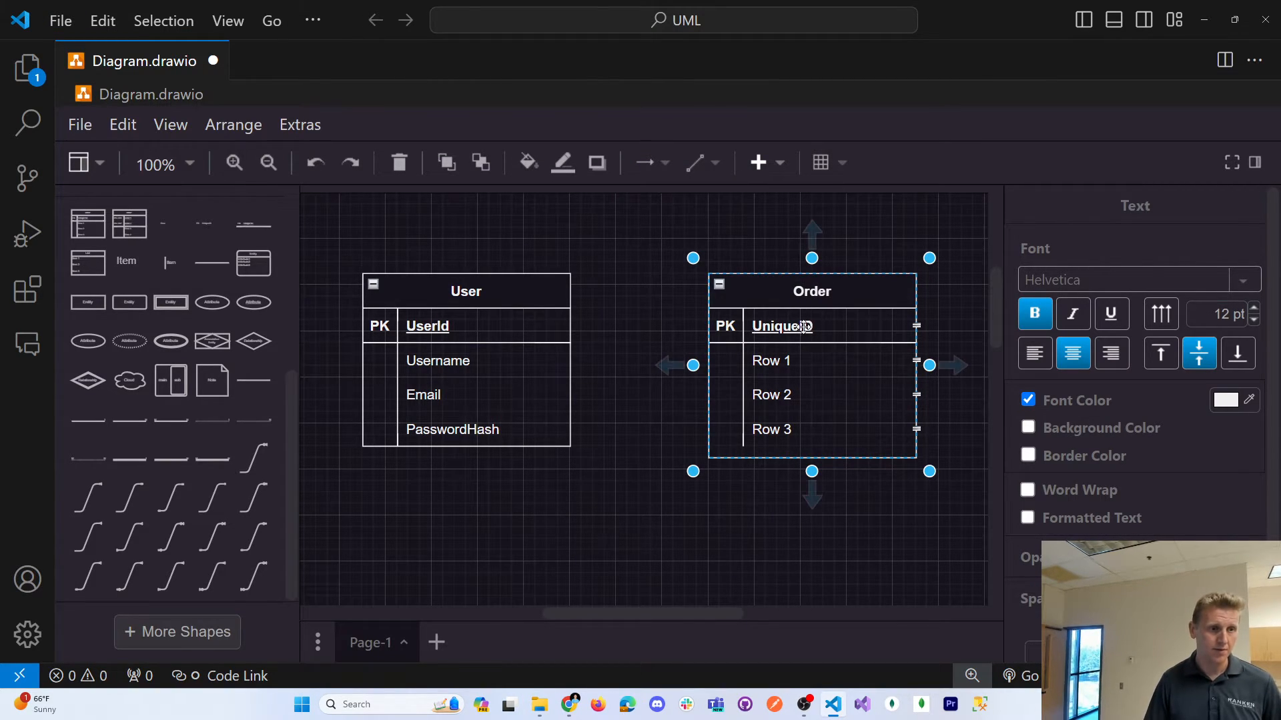
{"action": "double_click", "coordinate": [804, 332]}
{"action": "type", "text": "OrderId"}
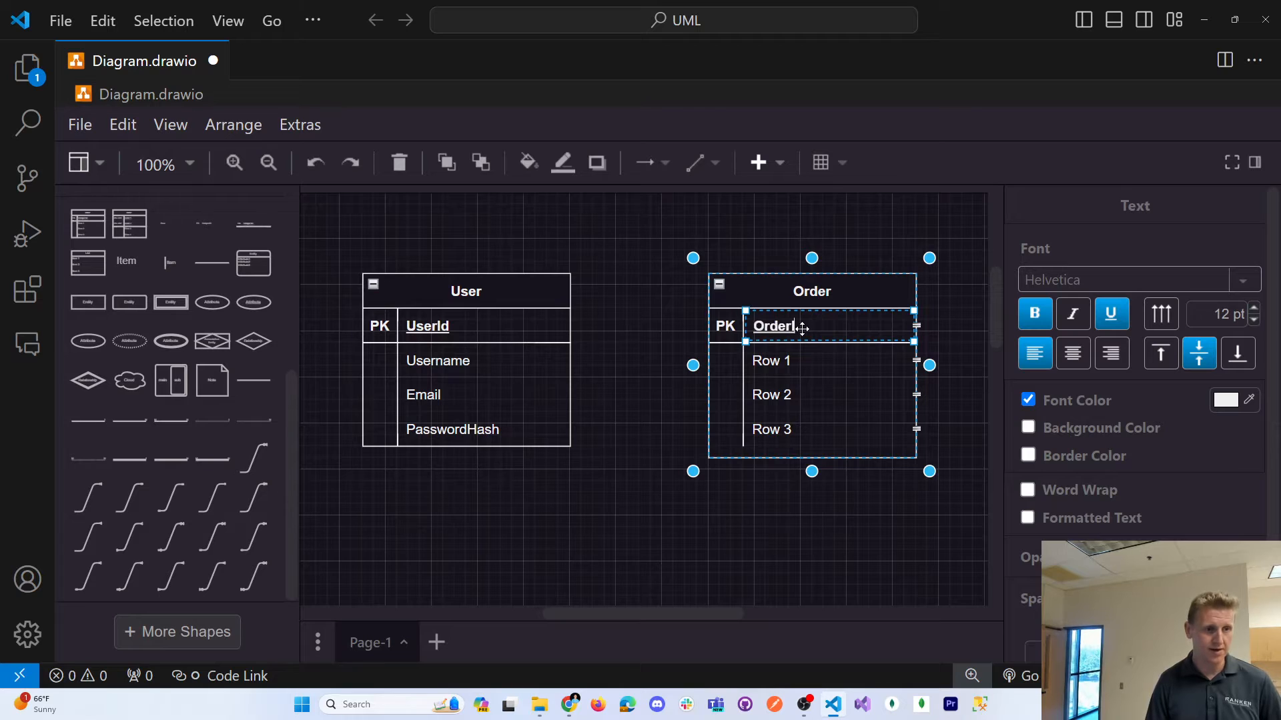
Copy the OrderDate attribute name from the ChatGPT plan into the Order table's Row 1
{"action": "left_click", "coordinate": [772, 363]}
{"action": "key", "text": "alt+Tab"}
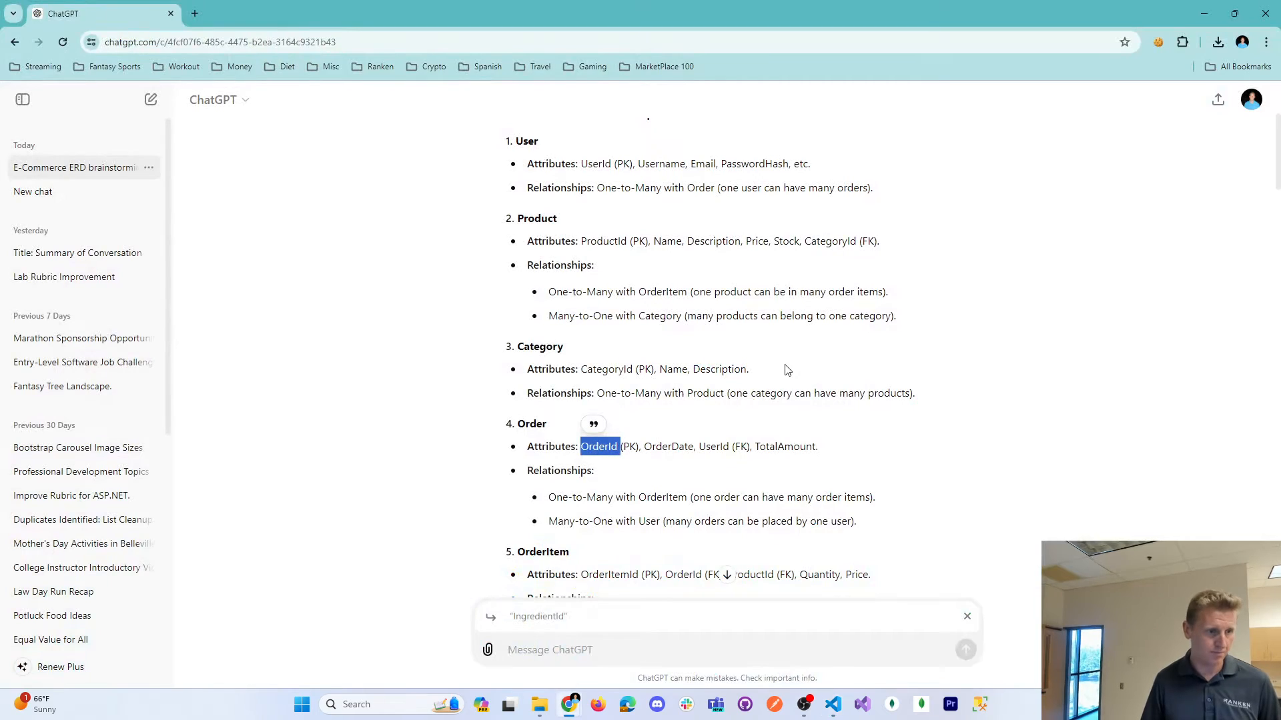
{"action": "double_click", "coordinate": [670, 448]}
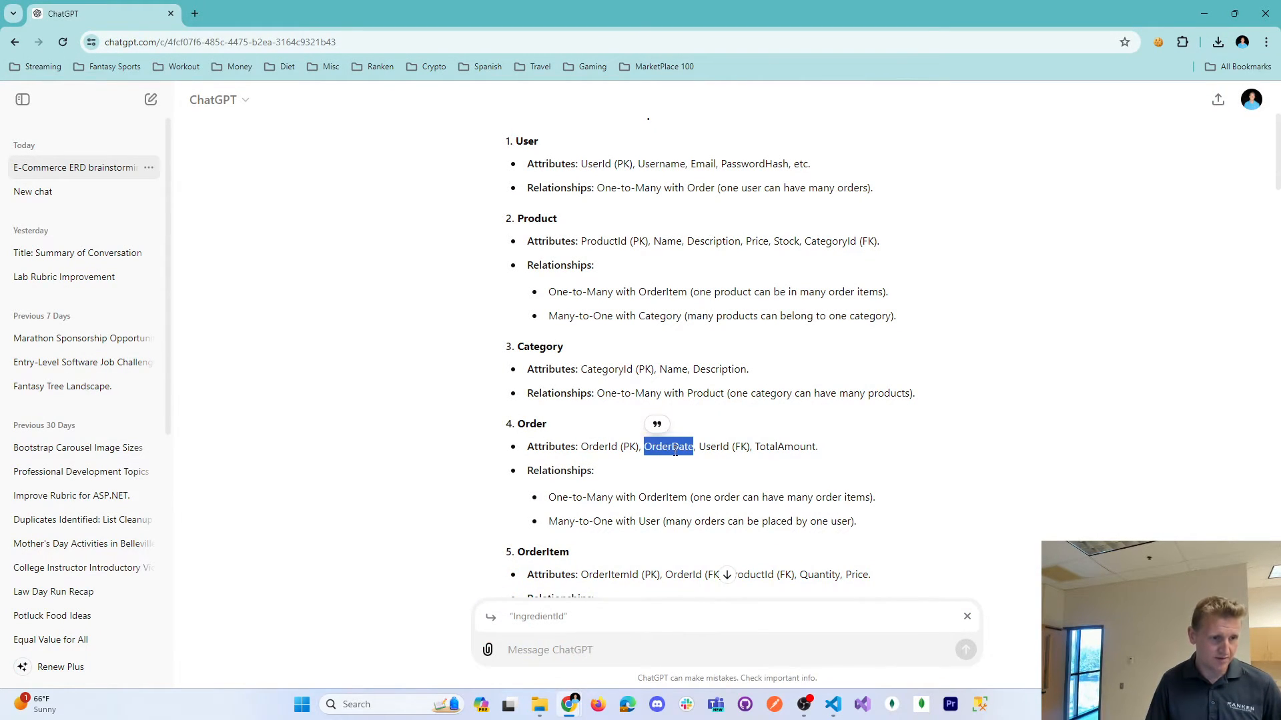
{"action": "key", "text": "ctrl+c"}
{"action": "key", "text": "alt+Tab"}
{"action": "double_click", "coordinate": [794, 361]}
{"action": "key", "text": "ctrl+v"}
Copy the UserId attribute name from the ChatGPT plan into the Order table's Row 2
{"action": "left_click", "coordinate": [804, 394]}
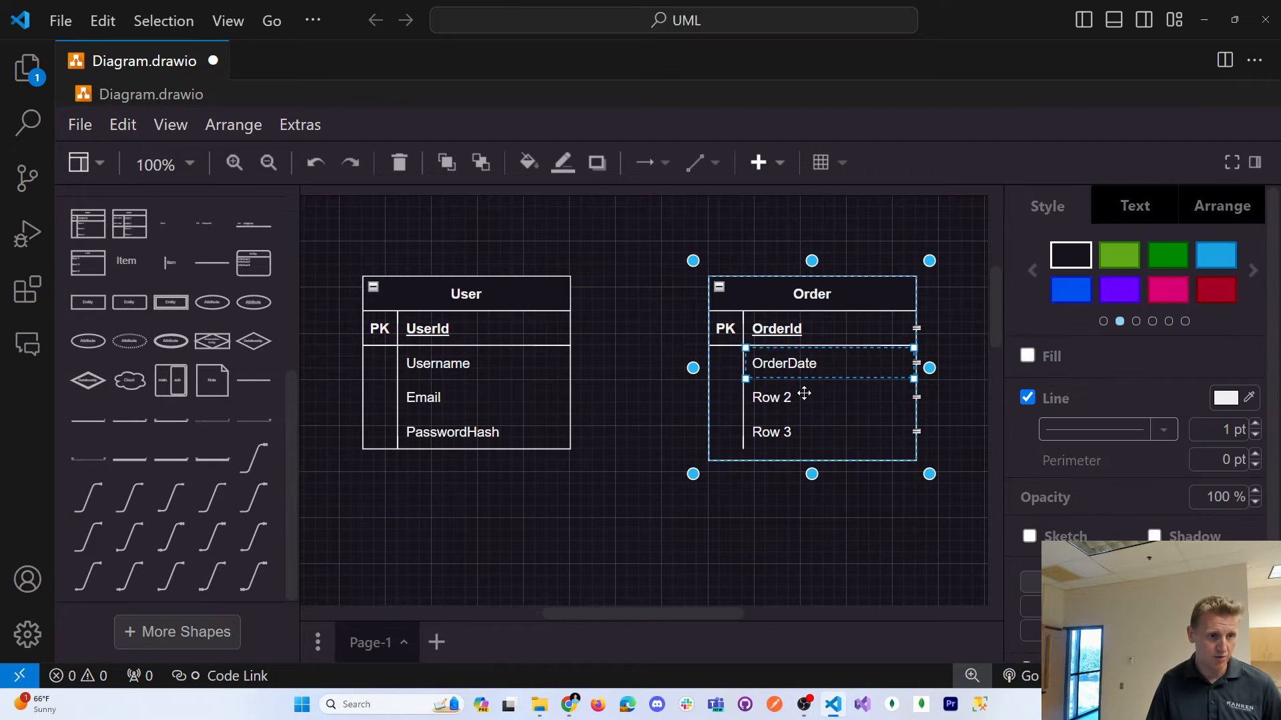
{"action": "key", "text": "alt+Tab"}
{"action": "double_click", "coordinate": [721, 448]}
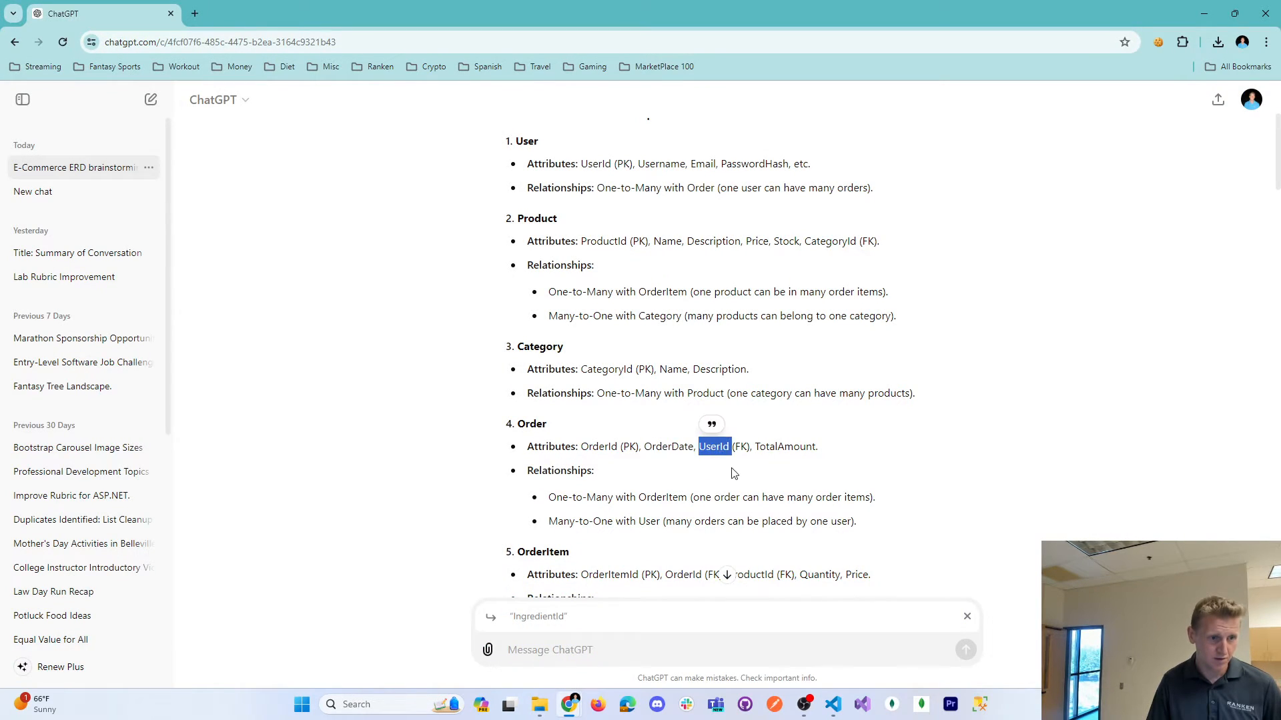
{"action": "key", "text": "alt+Tab"}
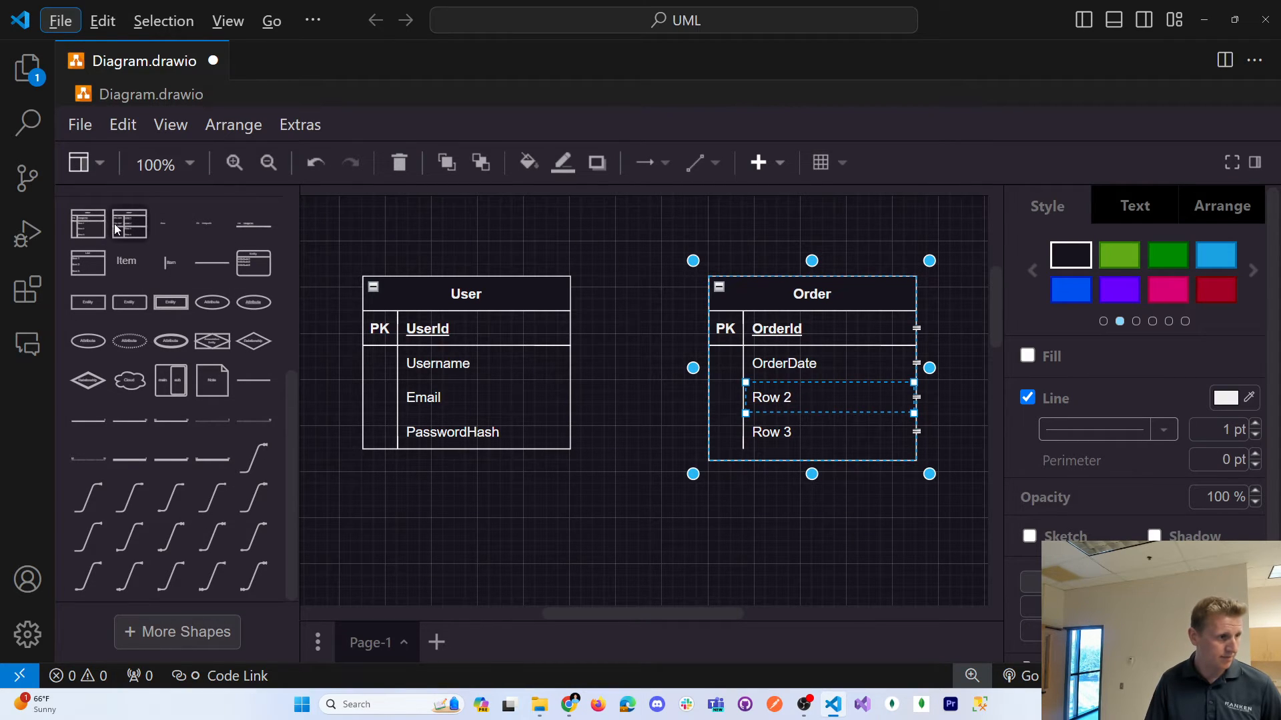
{"action": "mouse_move", "coordinate": [116, 229]}
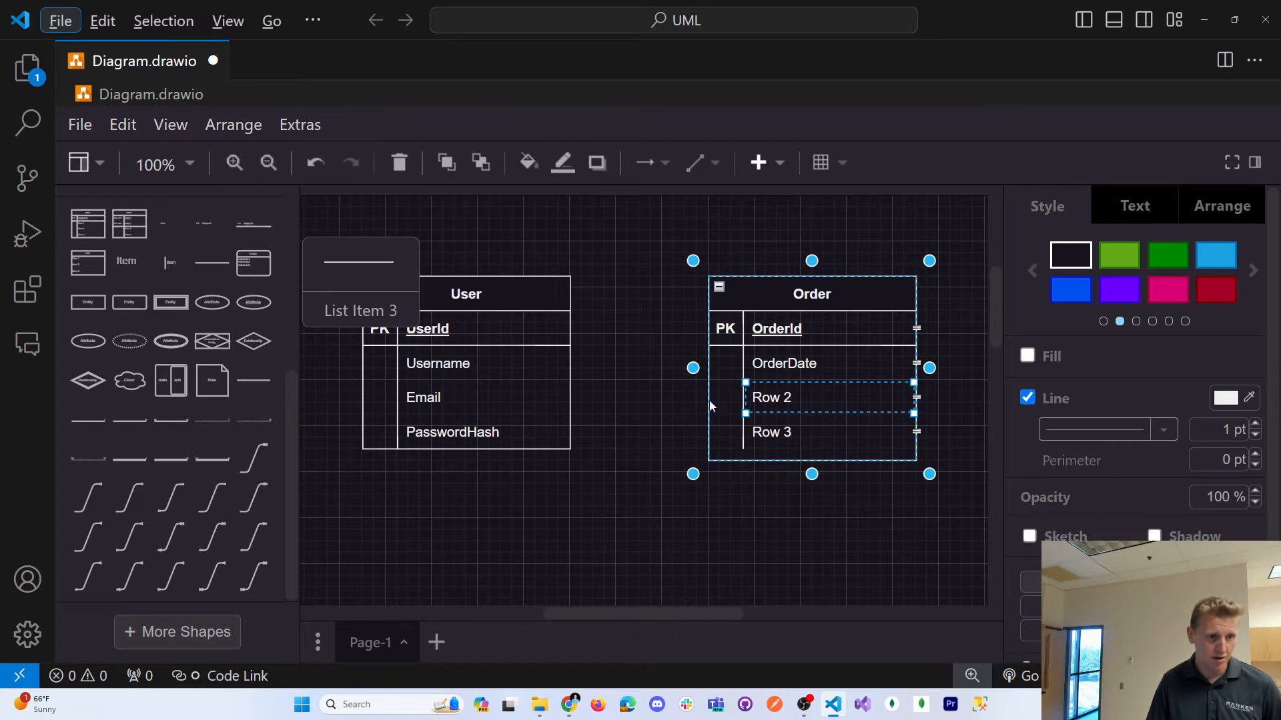
{"action": "left_click", "coordinate": [774, 395]}
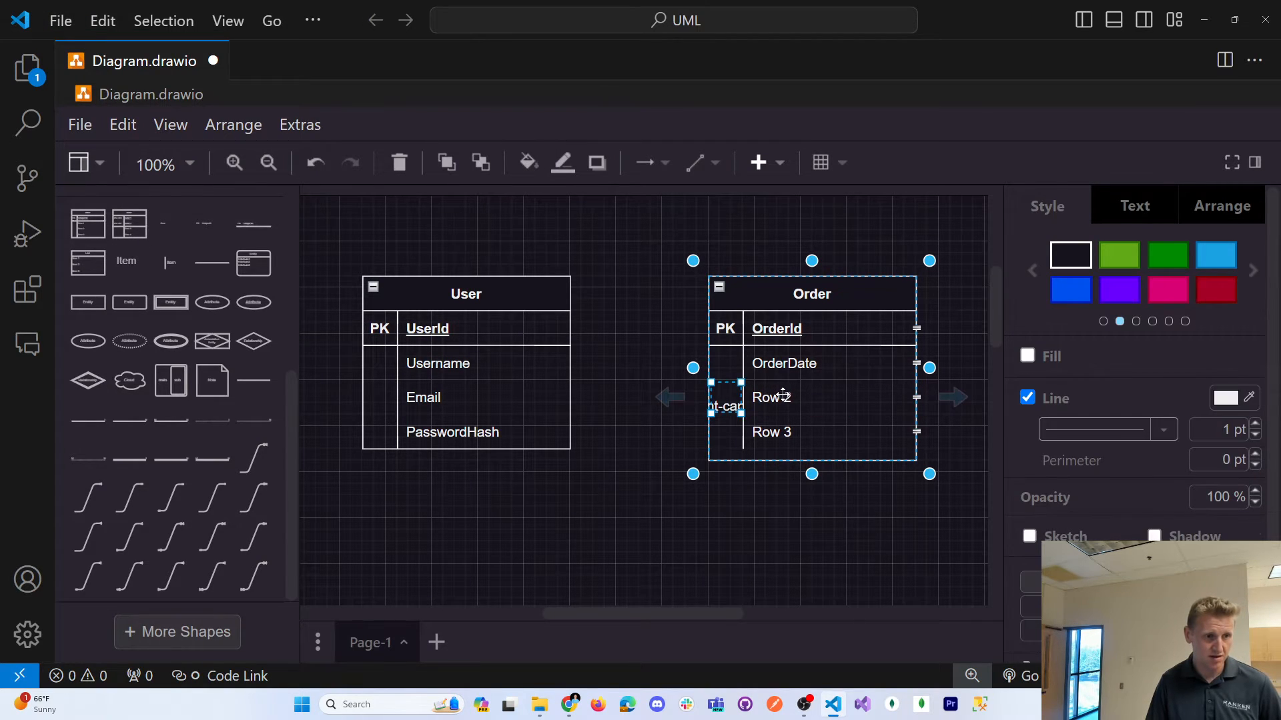
{"action": "double_click", "coordinate": [777, 399]}
{"action": "type", "text": "UserId"}
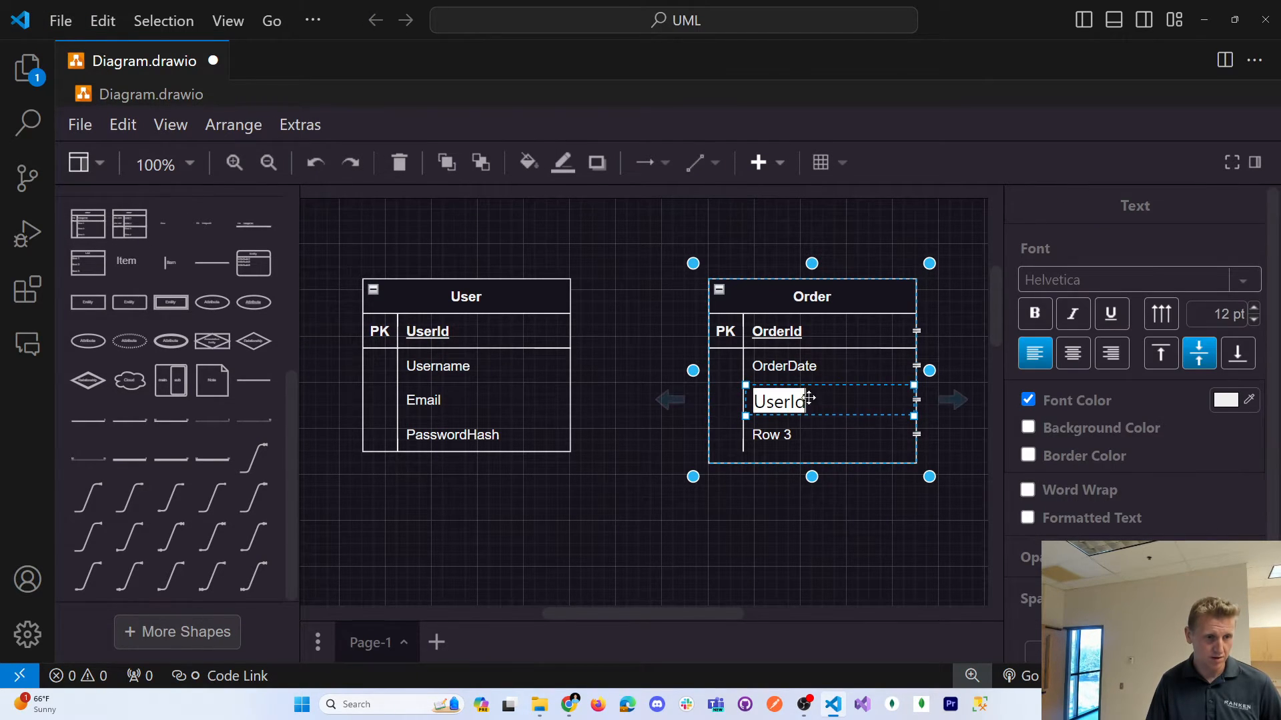
Label the key cell beside UserId in the Order table as FK
{"action": "left_click", "coordinate": [731, 400]}
{"action": "double_click", "coordinate": [730, 400]}
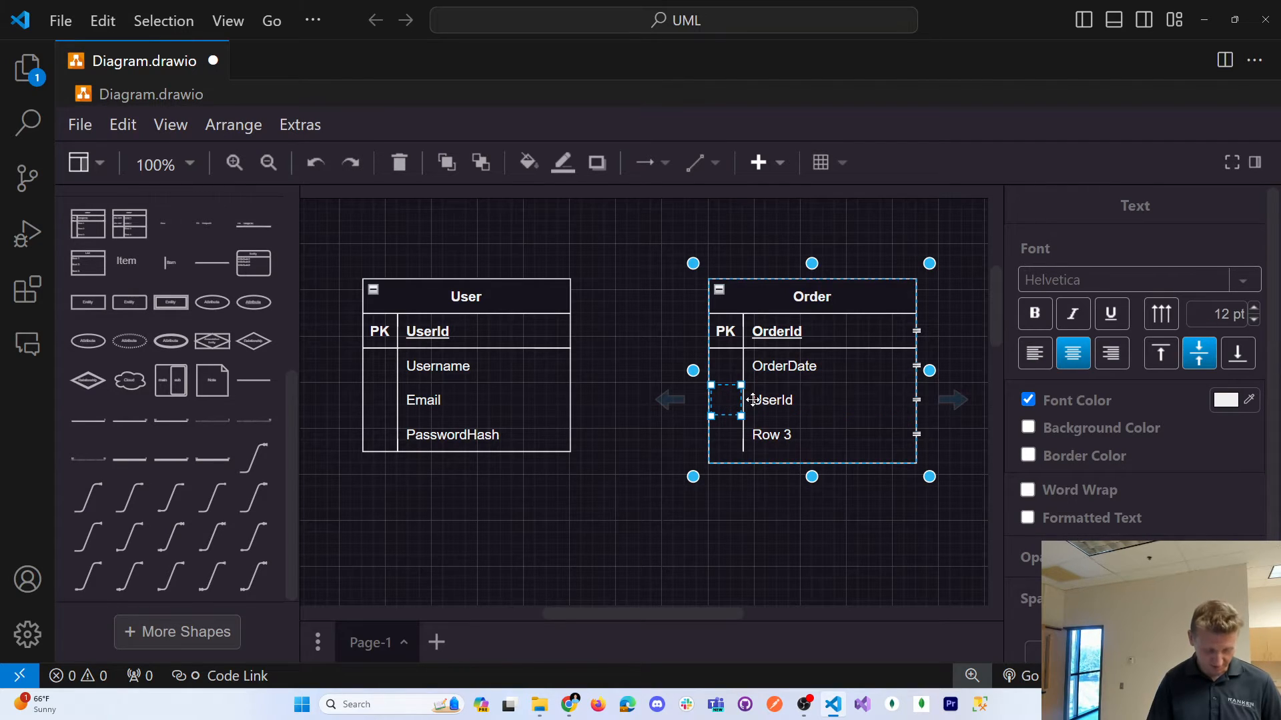
{"action": "type", "text": "K"}
{"action": "key", "text": "BackSpace"}
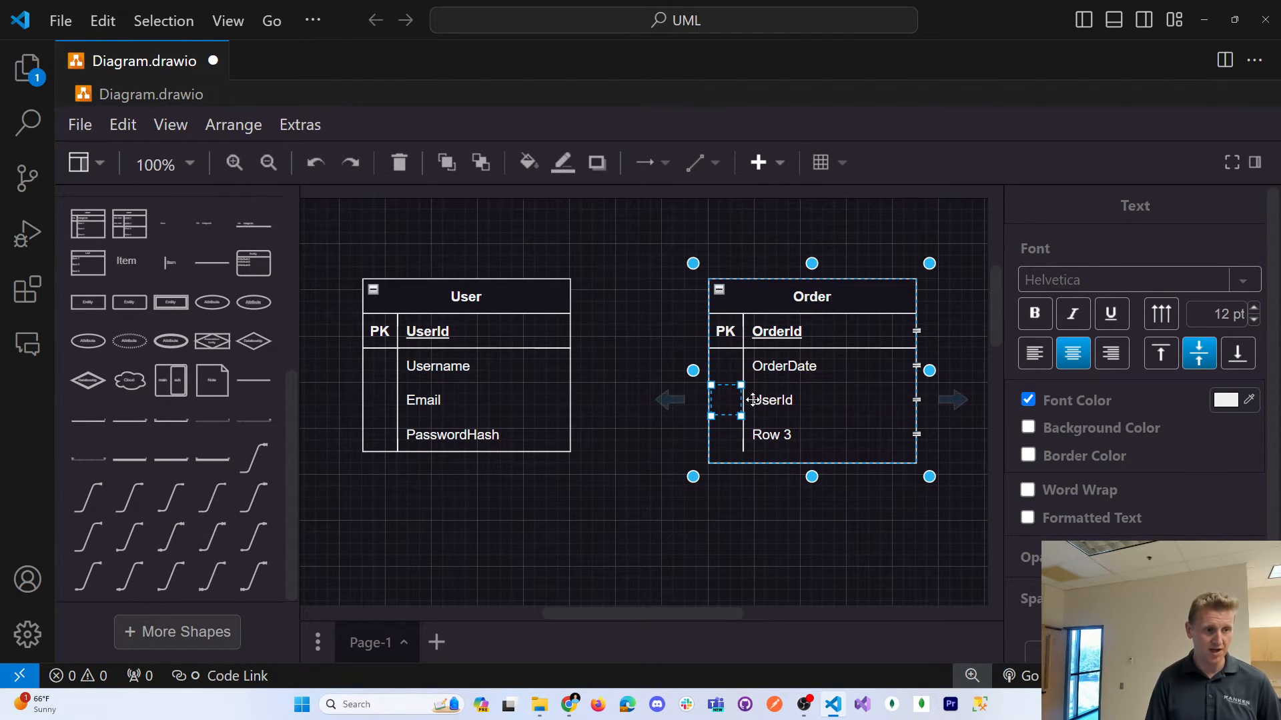
{"action": "type", "text": "FK"}
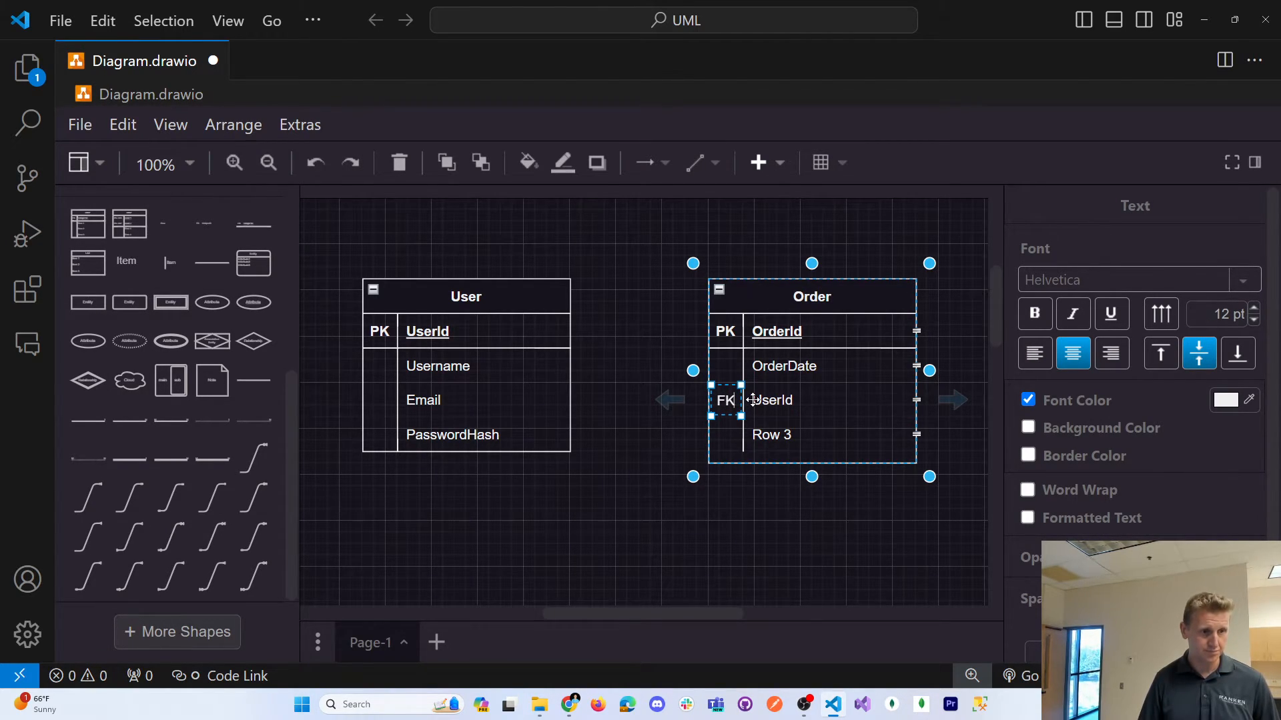
{"action": "left_click", "coordinate": [645, 416]}
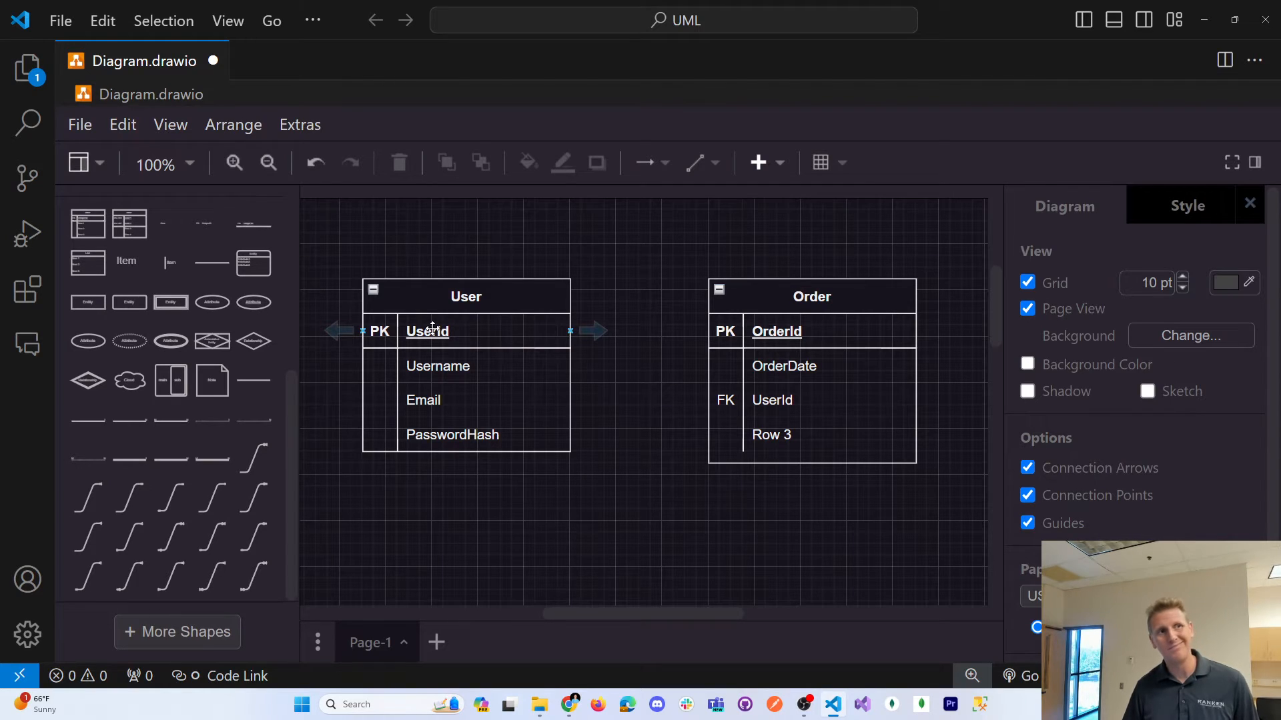
Copy the TotalAmount attribute name from the ChatGPT plan into the last row of the Order table
{"action": "left_click", "coordinate": [769, 402]}
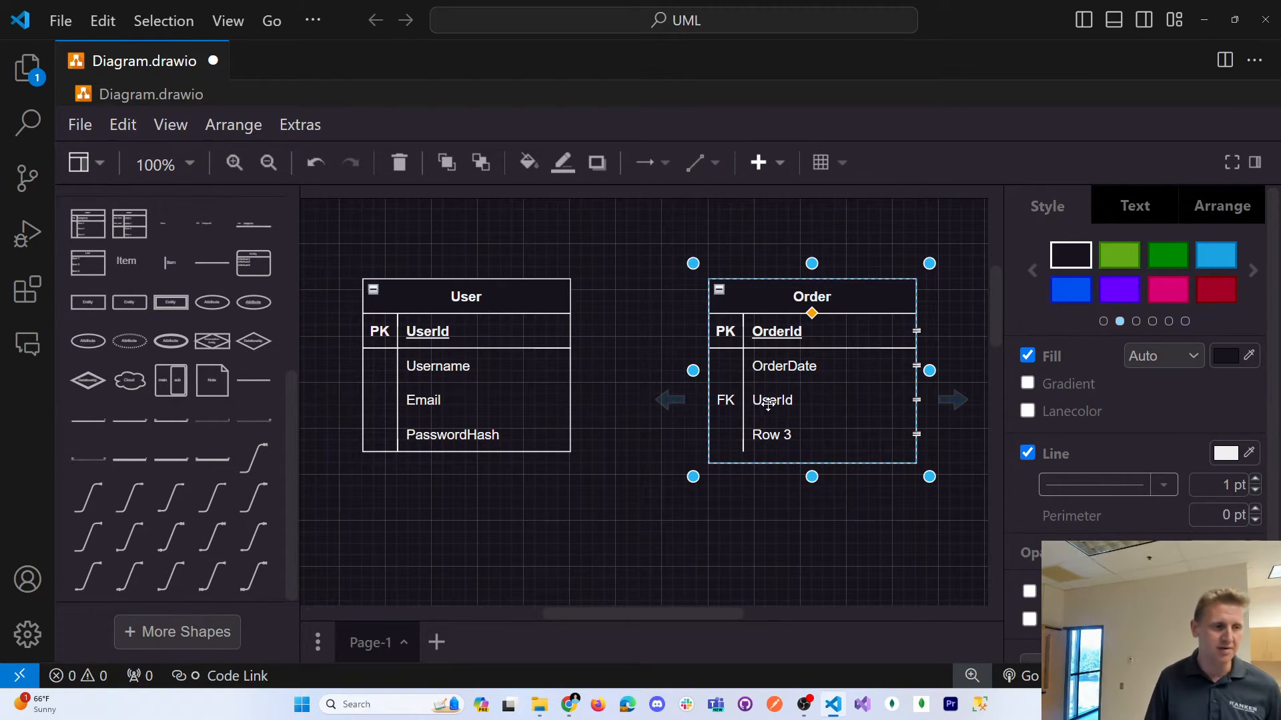
{"action": "left_click", "coordinate": [422, 339]}
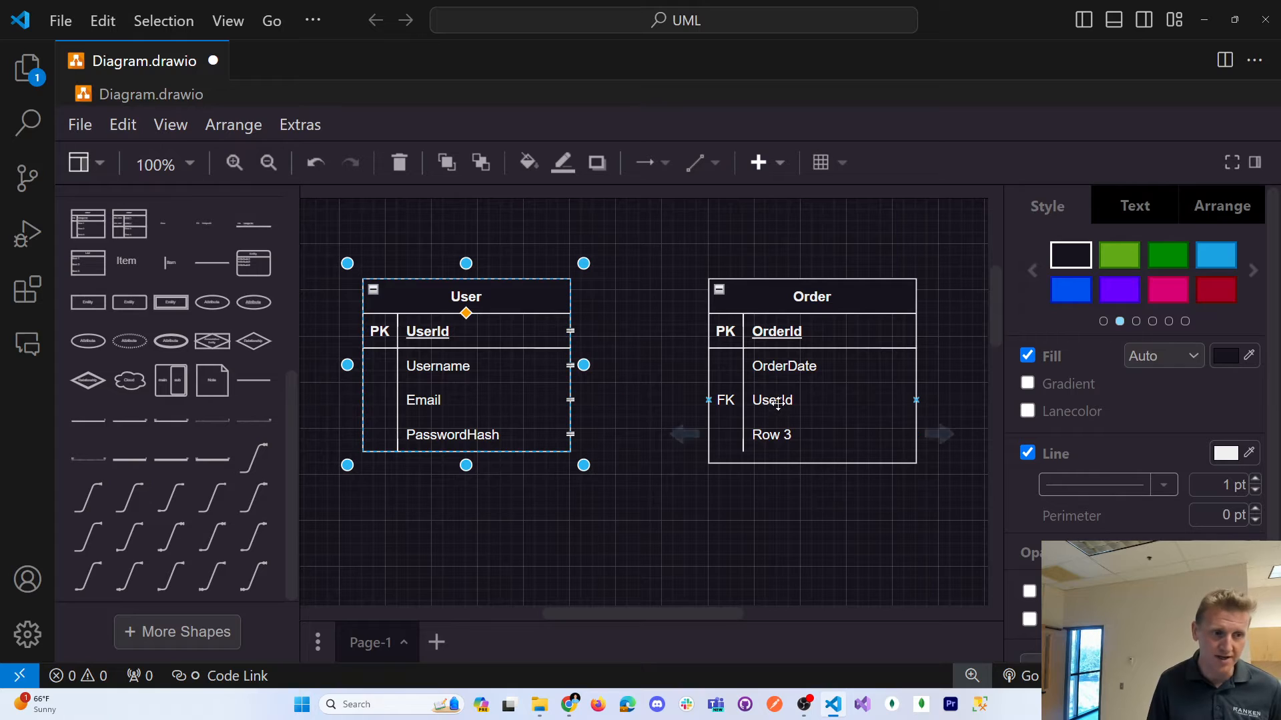
{"action": "left_click", "coordinate": [773, 435]}
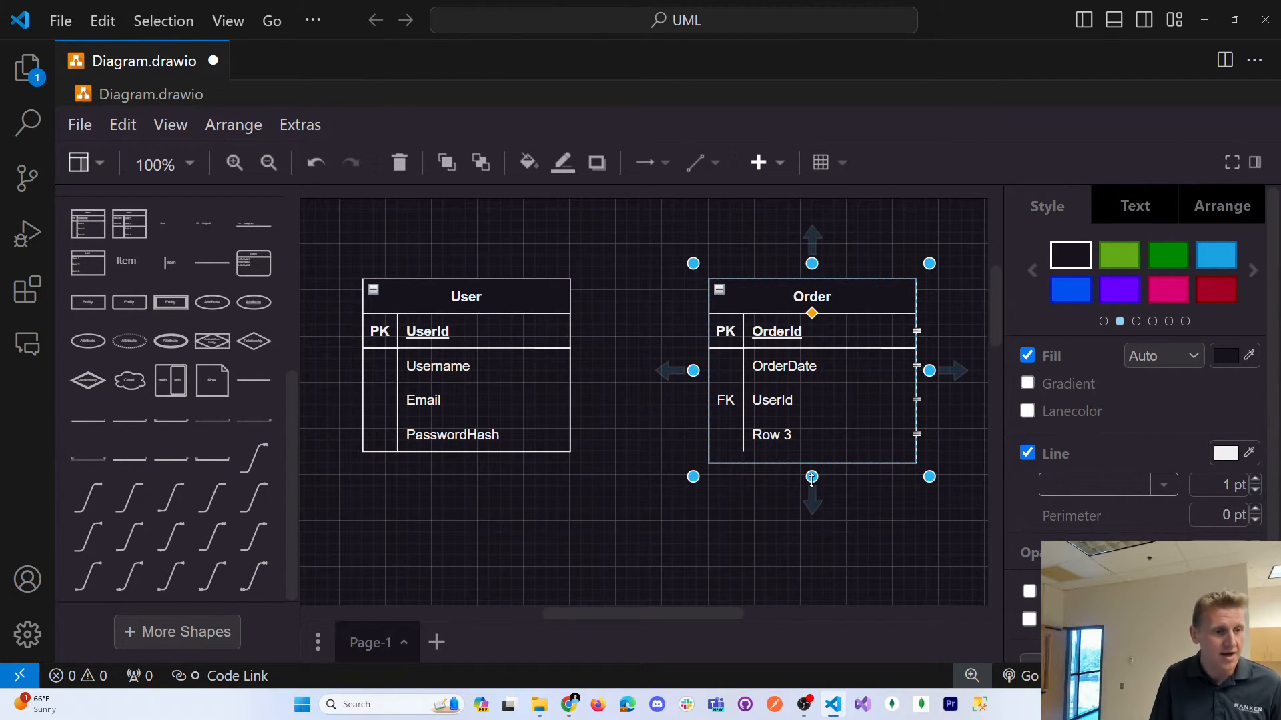
{"action": "key", "text": "alt+Tab"}
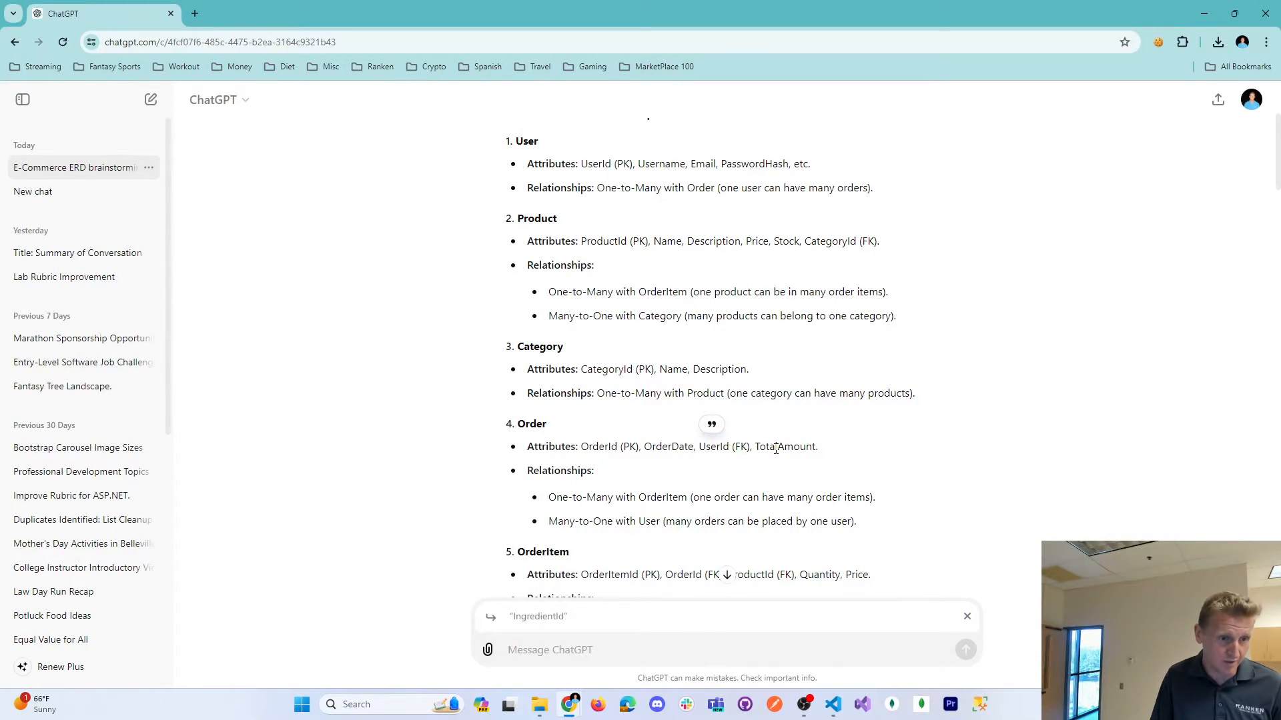
{"action": "double_click", "coordinate": [779, 451]}
{"action": "key", "text": "alt+Tab"}
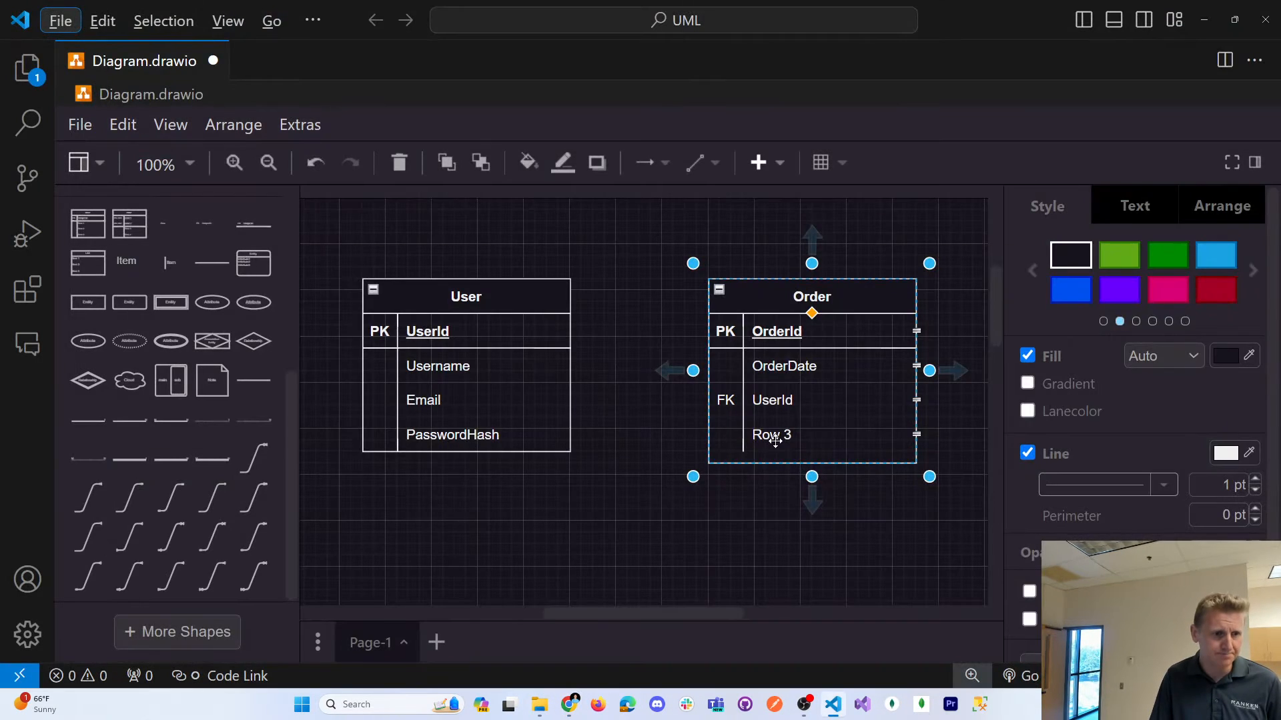
{"action": "double_click", "coordinate": [775, 435]}
{"action": "key", "text": "ctrl+v"}
{"action": "left_click", "coordinate": [644, 411]}
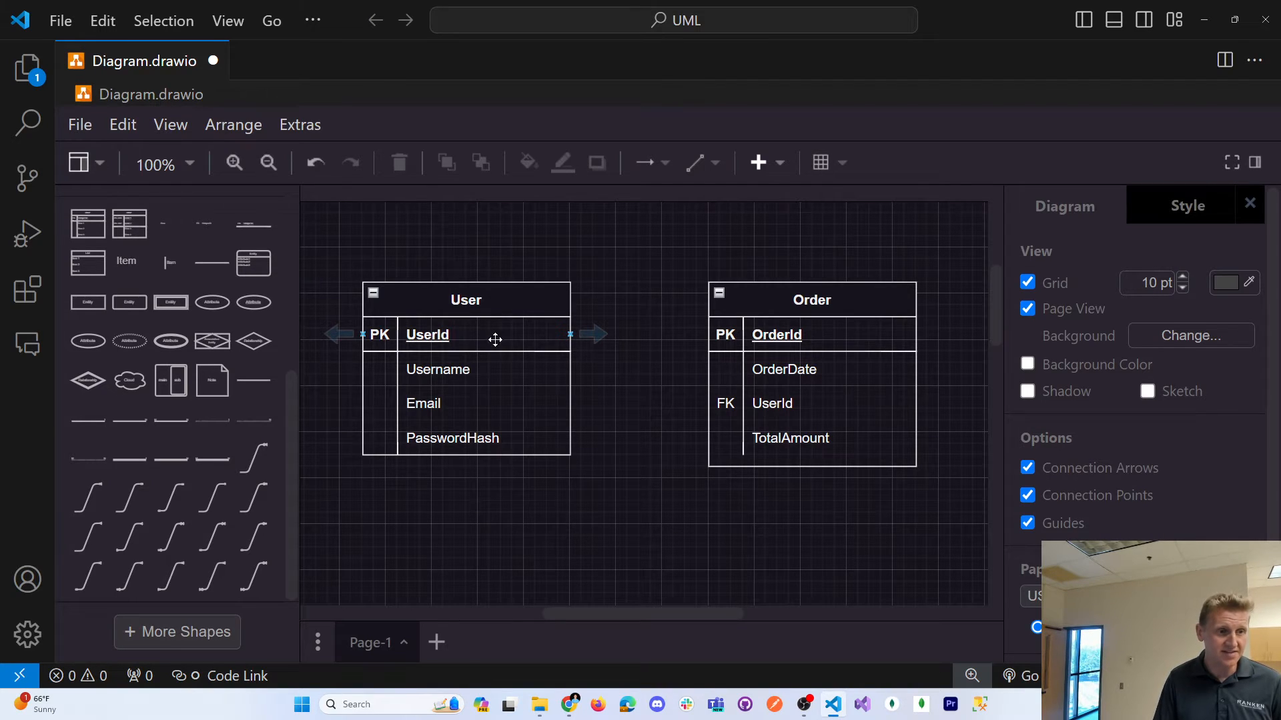
Add a 1 Mandatory to Many Optional connector from the User table's edge to the FK UserId row of the Order table
{"action": "left_click", "coordinate": [486, 300]}
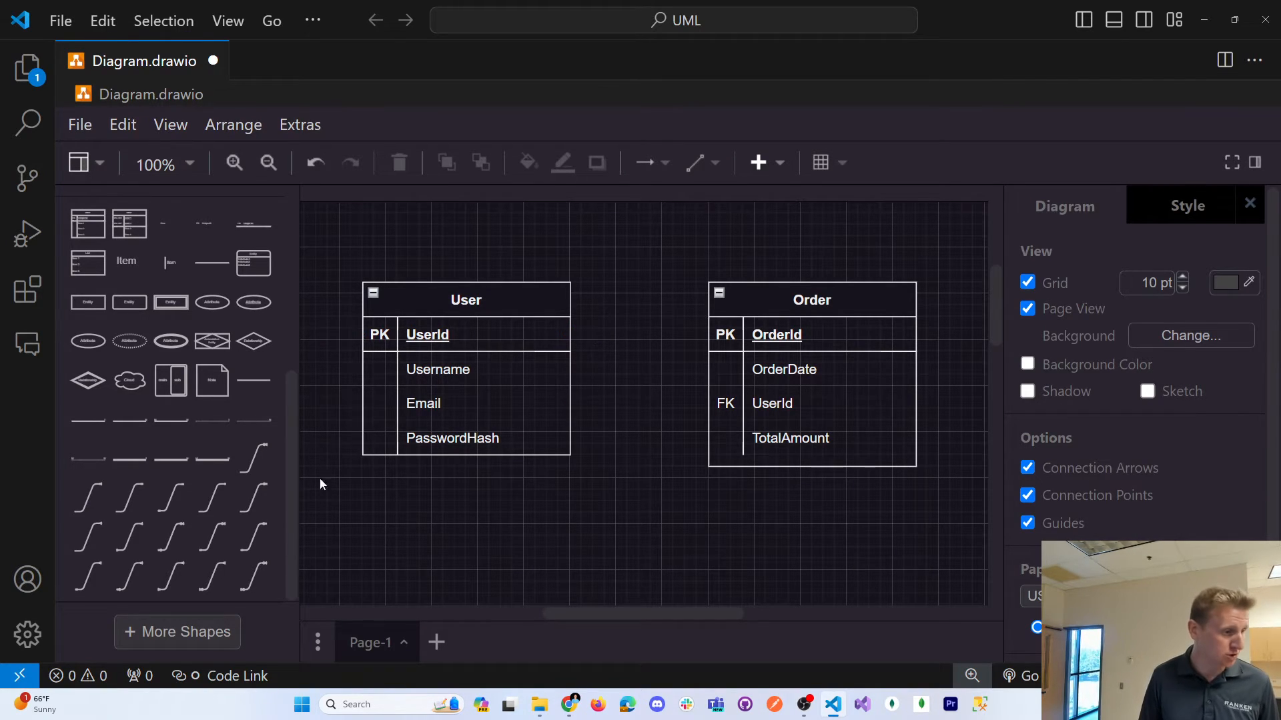
{"action": "mouse_move", "coordinate": [182, 546]}
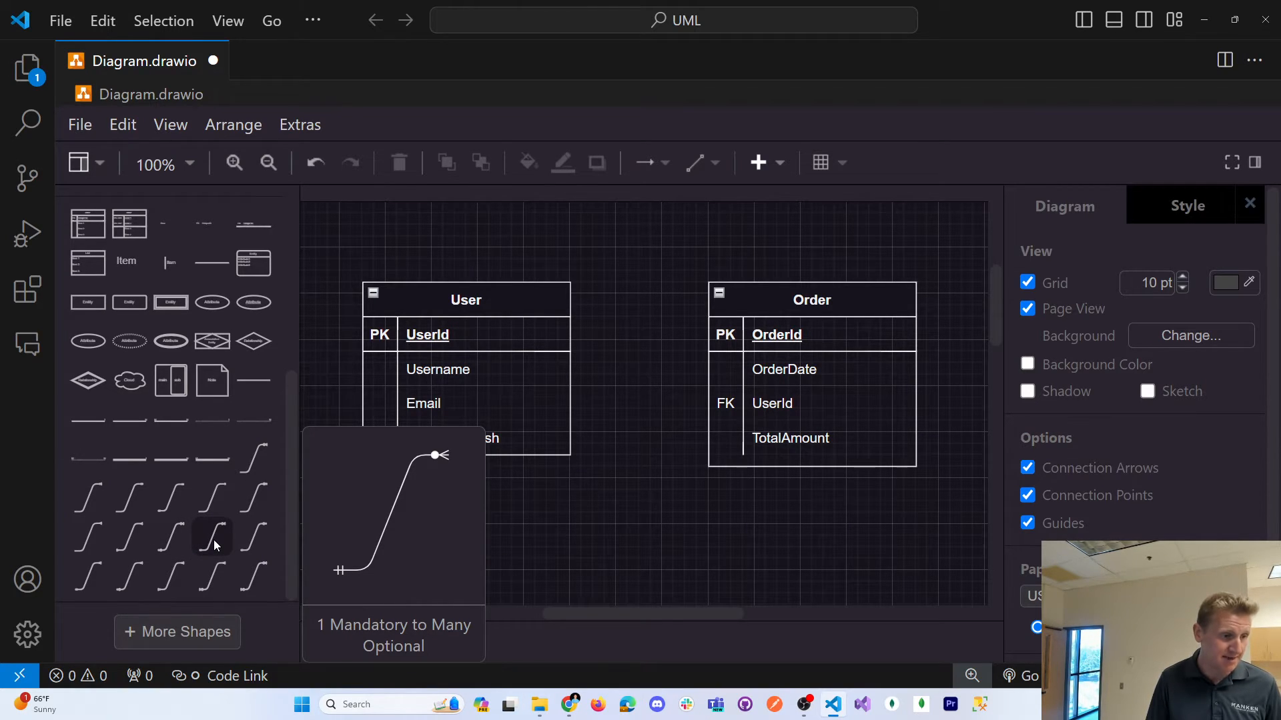
{"action": "left_click_drag", "start_coordinate": [214, 539], "coordinate": [574, 311]}
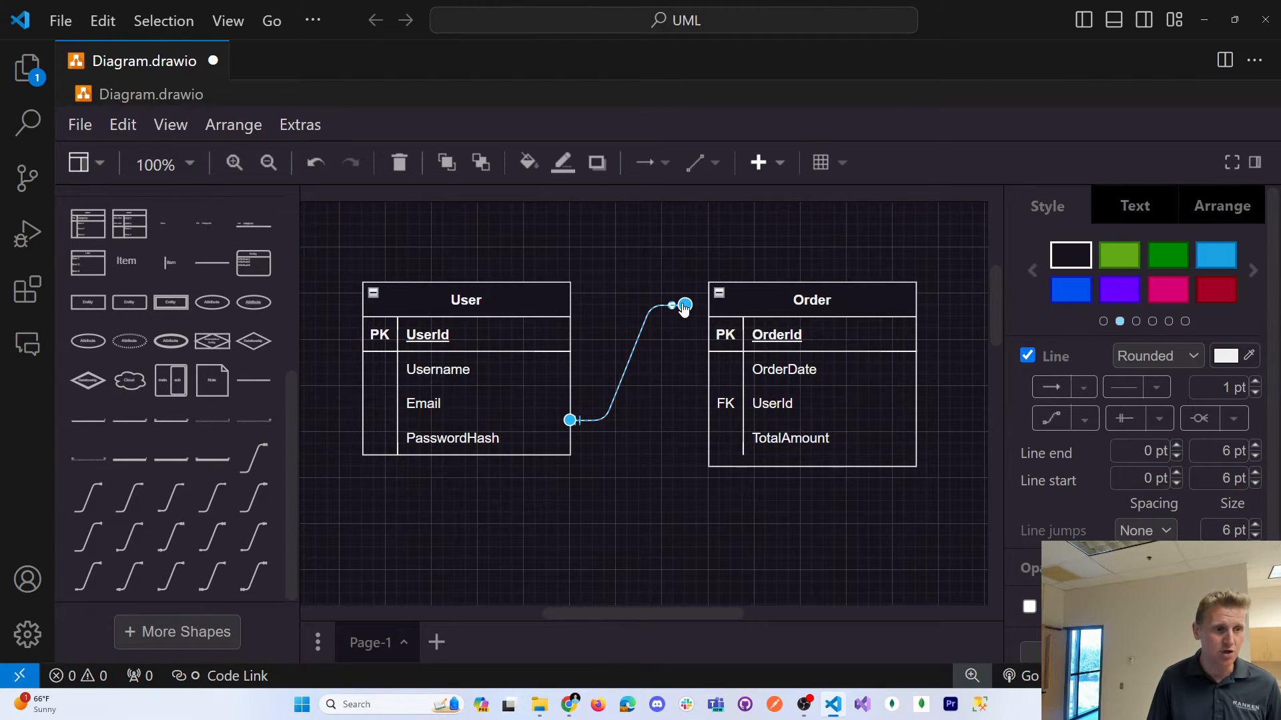
{"action": "left_click_drag", "start_coordinate": [685, 304], "coordinate": [709, 389]}
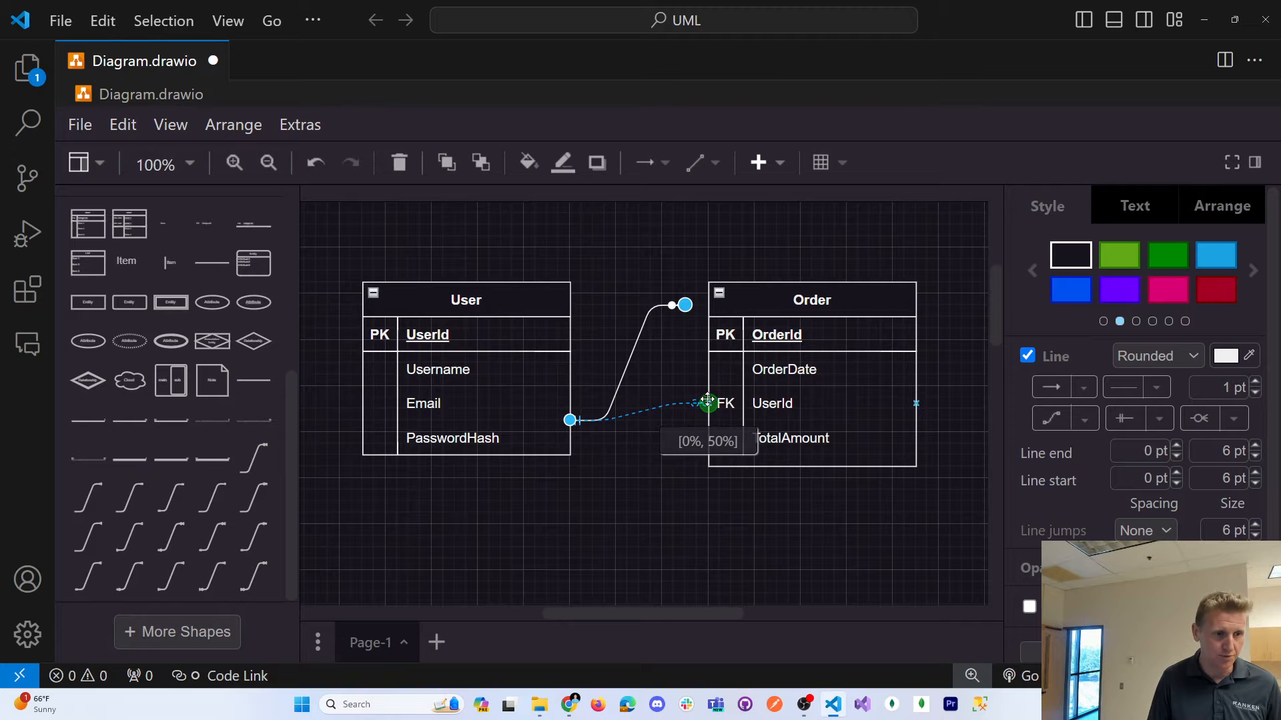
{"action": "mouse_move", "coordinate": [709, 403]}
{"action": "left_mouse_down"}
{"action": "mouse_move", "coordinate": [697, 415]}
{"action": "mouse_move", "coordinate": [711, 403]}
{"action": "left_mouse_up"}
{"action": "left_click", "coordinate": [659, 475]}
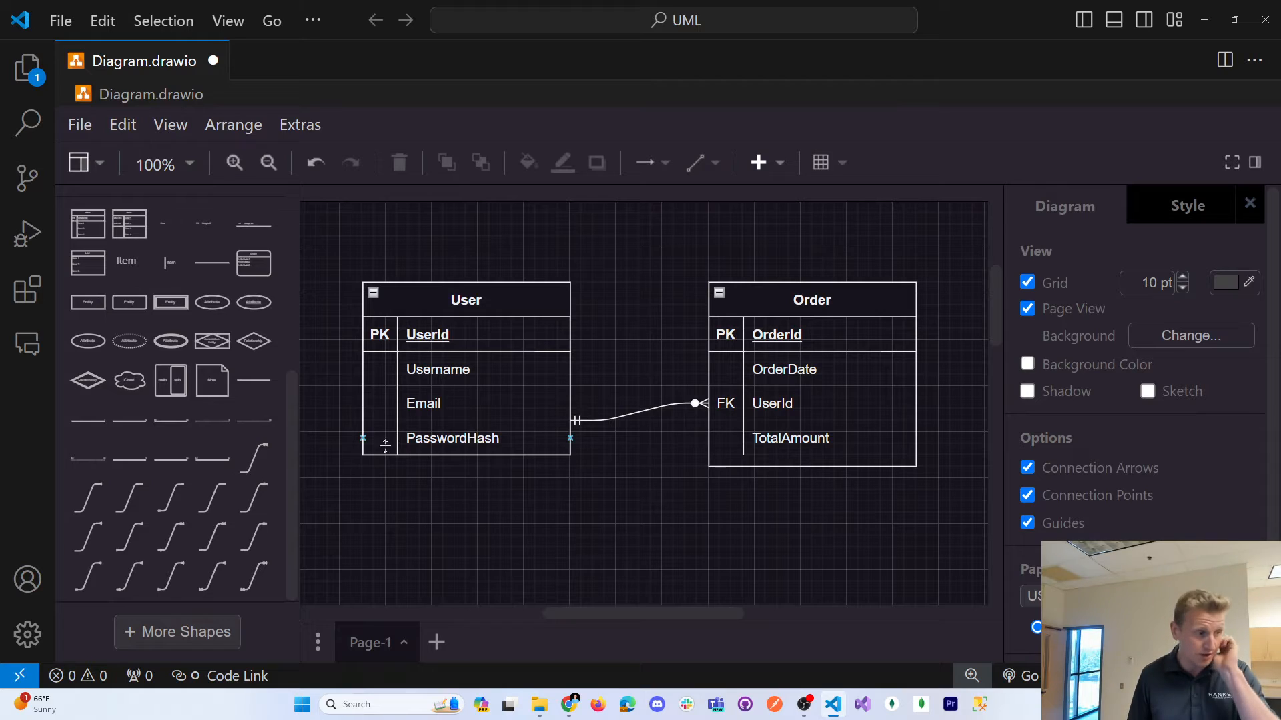
Shift the User and Order tables slightly up and to the left on the canvas
{"action": "mouse_move", "coordinate": [202, 551]}
{"action": "mouse_move", "coordinate": [211, 582]}
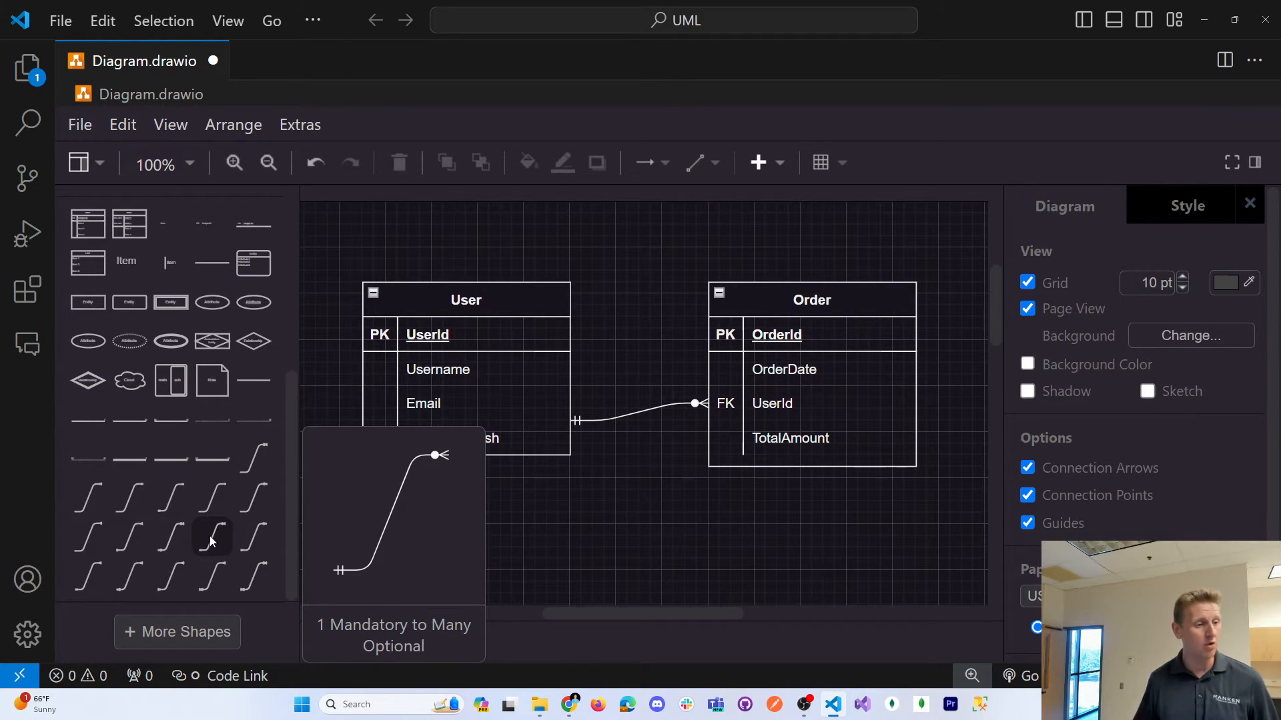
{"action": "mouse_move", "coordinate": [736, 617]}
{"action": "left_mouse_down"}
{"action": "mouse_move", "coordinate": [750, 620]}
{"action": "mouse_move", "coordinate": [731, 621]}
{"action": "left_mouse_up"}
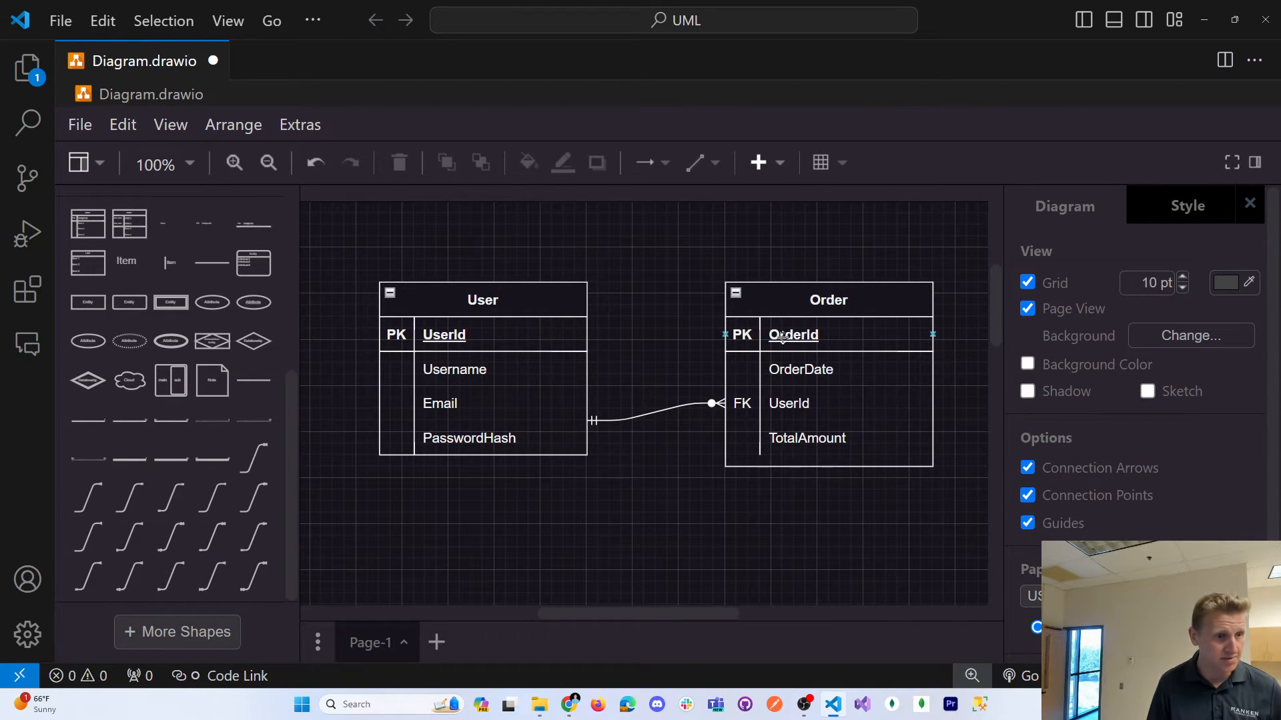
{"action": "left_click_drag", "start_coordinate": [499, 302], "coordinate": [465, 279]}
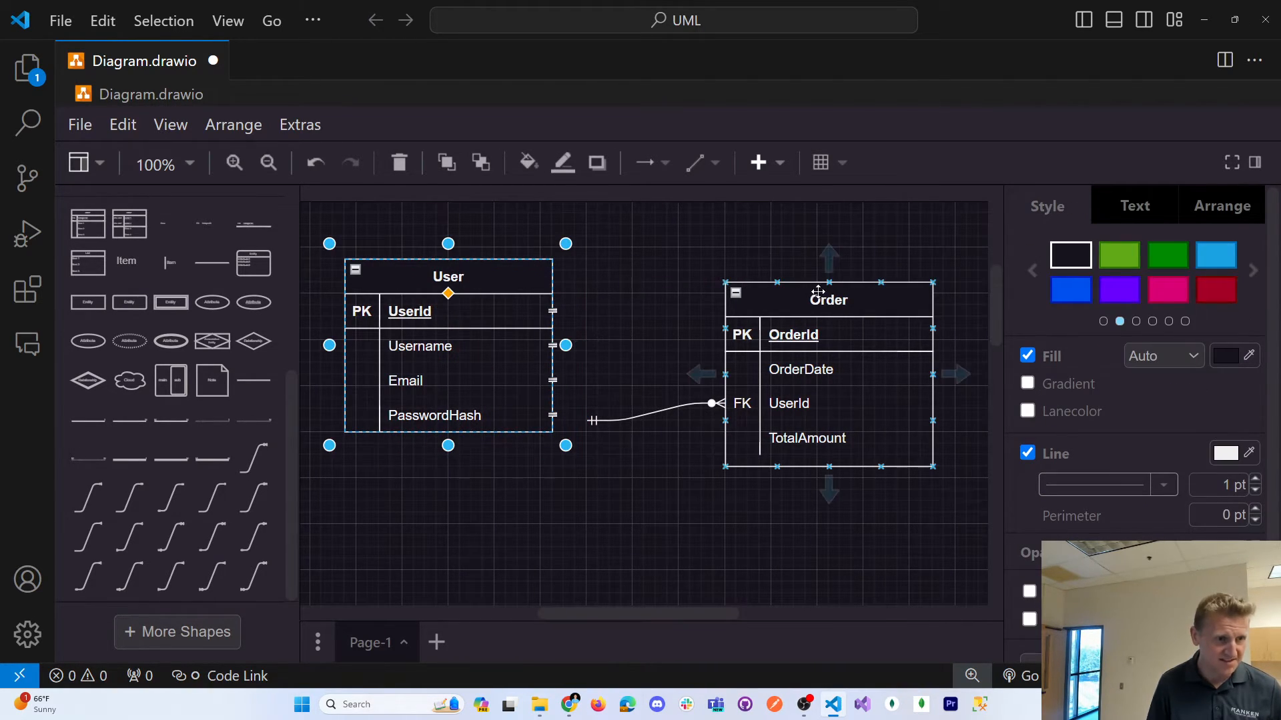
{"action": "left_click_drag", "start_coordinate": [827, 300], "coordinate": [782, 266]}
Attach the connector's loose start to the primary key UserId row of the User table
{"action": "left_click", "coordinate": [587, 420]}
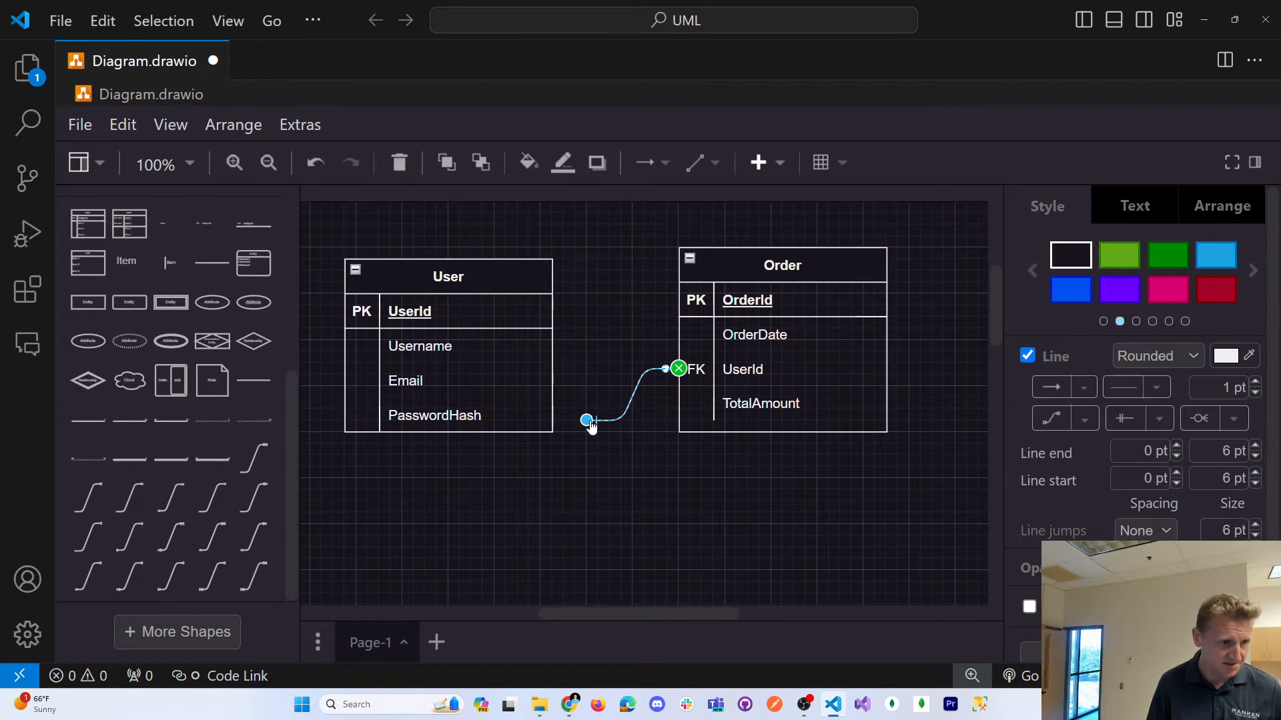
{"action": "left_click_drag", "start_coordinate": [586, 421], "coordinate": [529, 313]}
{"action": "left_click", "coordinate": [634, 483]}
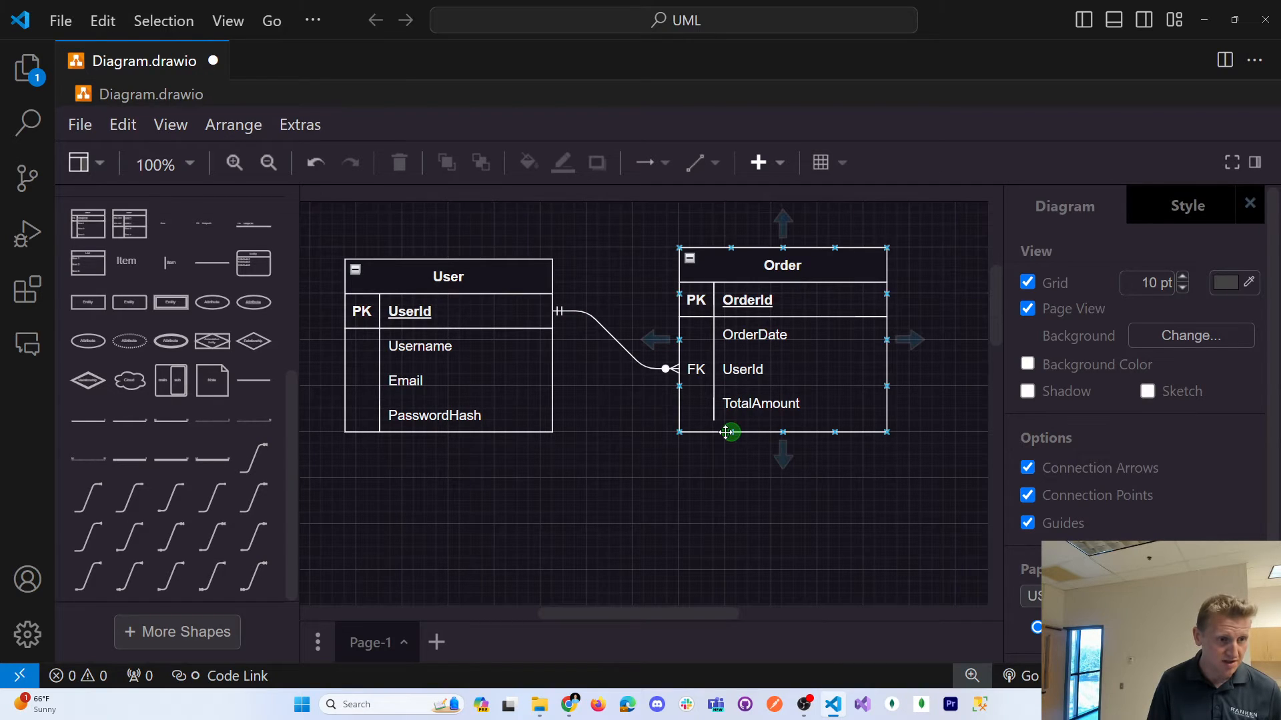
Shorten the Order table so its bottom edge sits directly under the TotalAmount row
{"action": "left_click", "coordinate": [727, 432]}
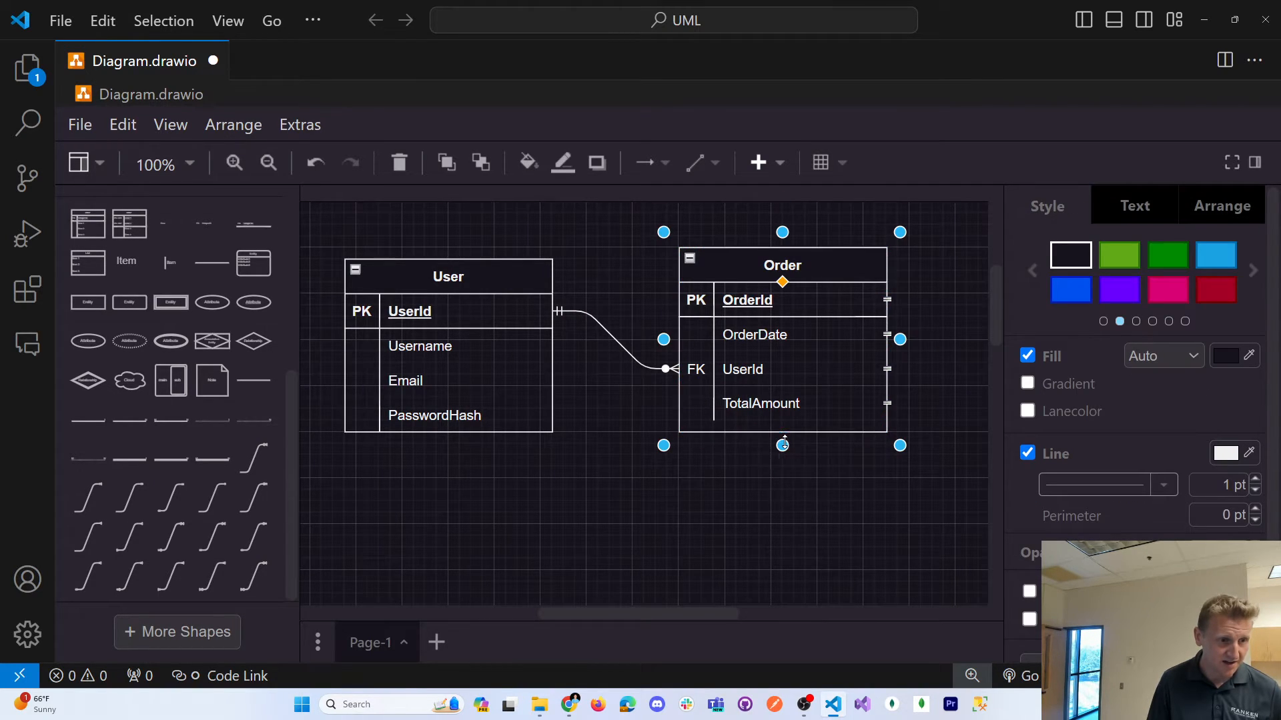
{"action": "left_click_drag", "start_coordinate": [782, 445], "coordinate": [784, 428]}
{"action": "left_click", "coordinate": [738, 483]}
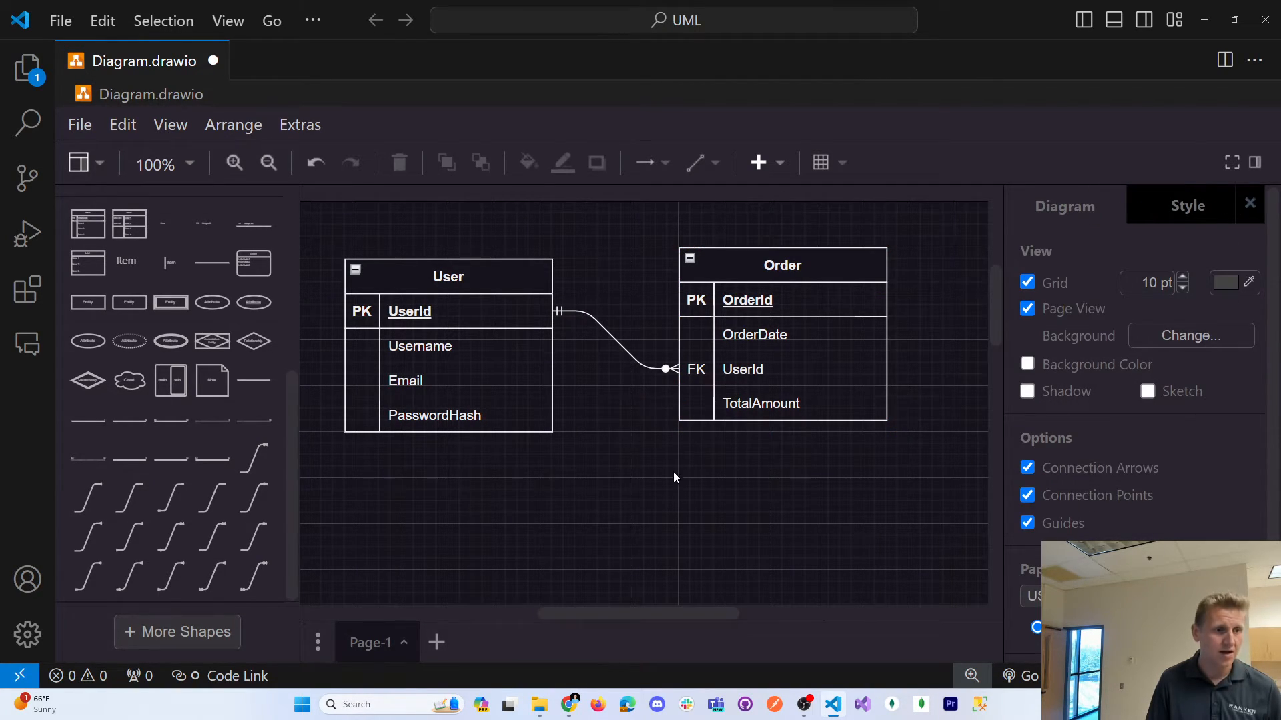
Try stretching the Order table downward to leave an empty space below the TotalAmount row
{"action": "double_click", "coordinate": [815, 403]}
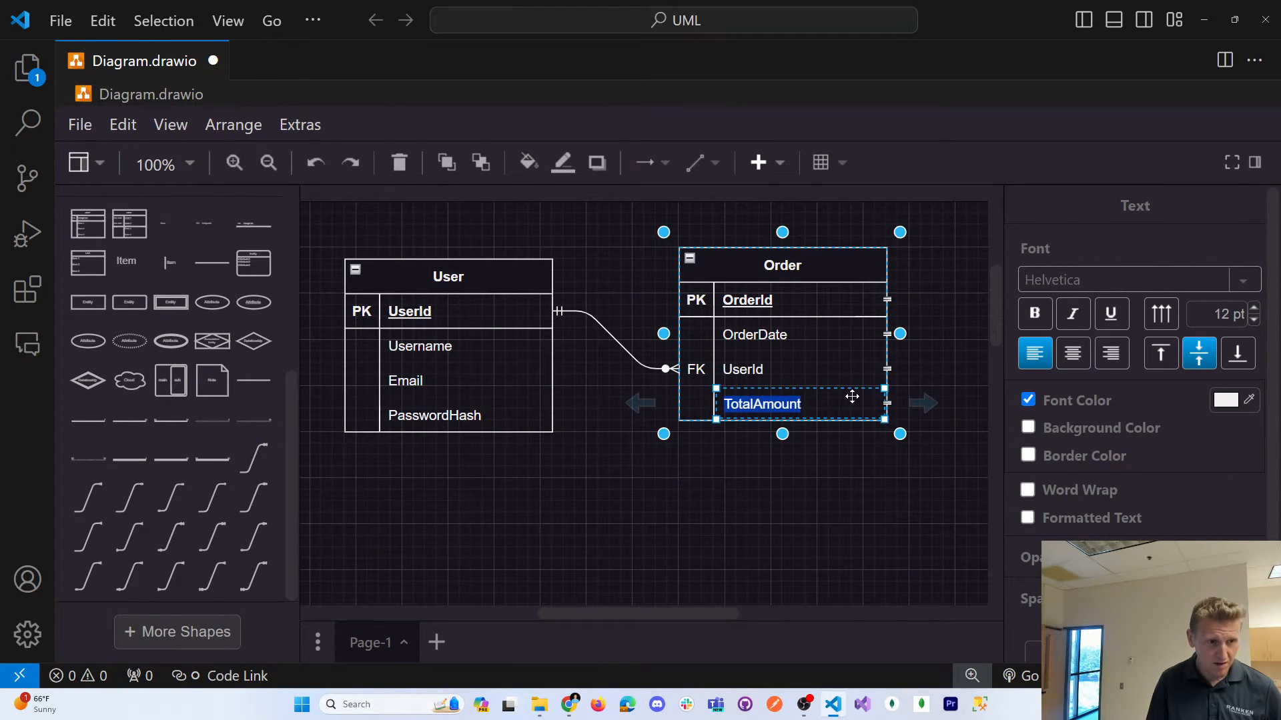
{"action": "left_click_drag", "start_coordinate": [900, 434], "coordinate": [903, 480]}
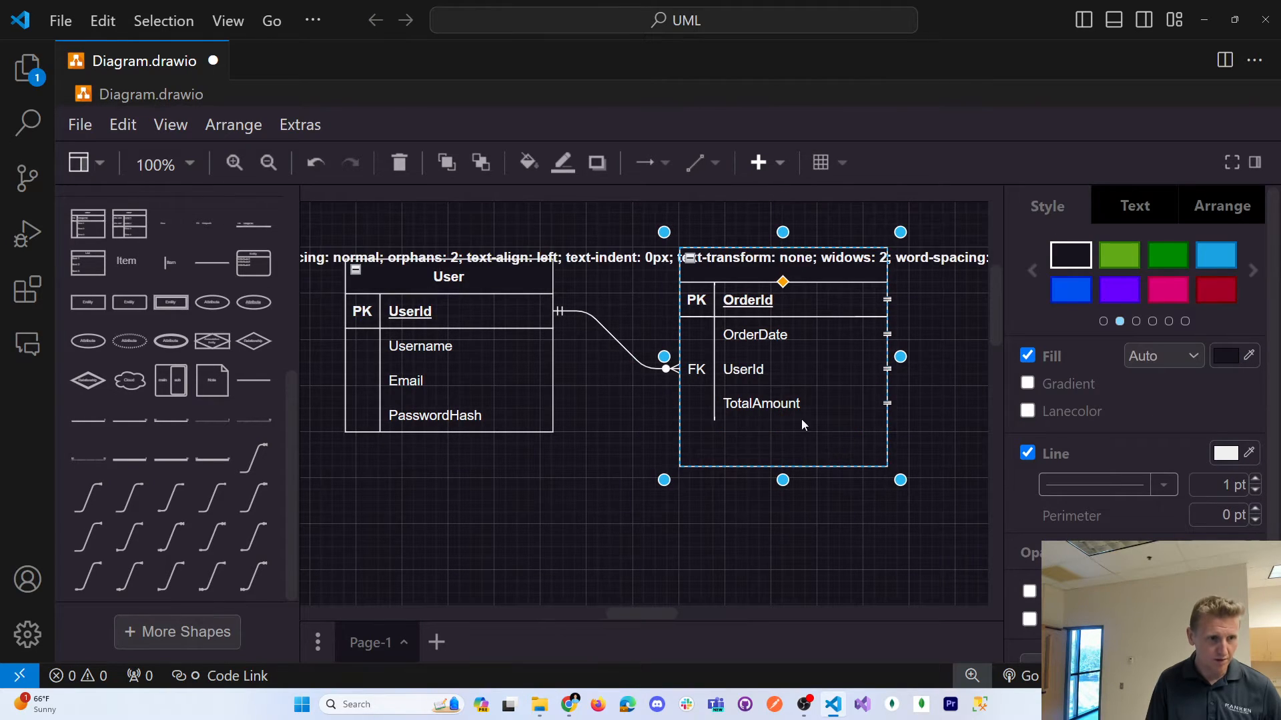
{"action": "key", "text": "ctrl+z"}
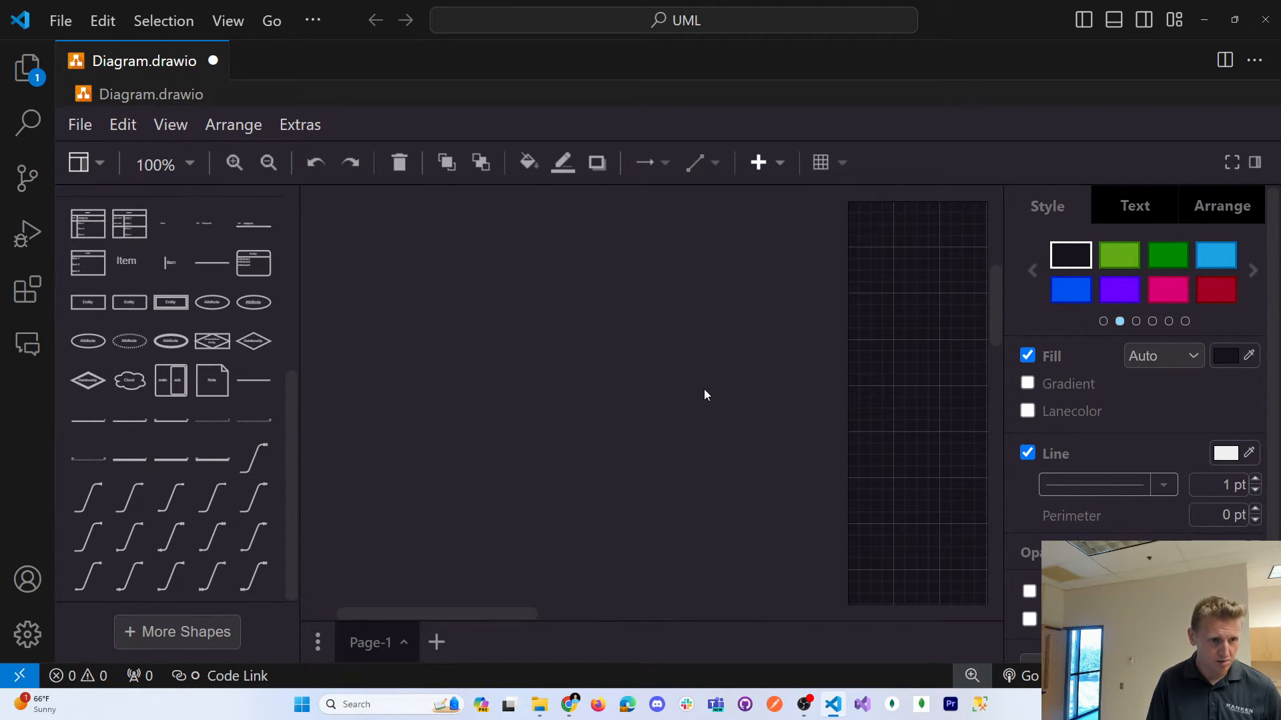
{"action": "left_click_drag", "start_coordinate": [524, 614], "coordinate": [719, 618]}
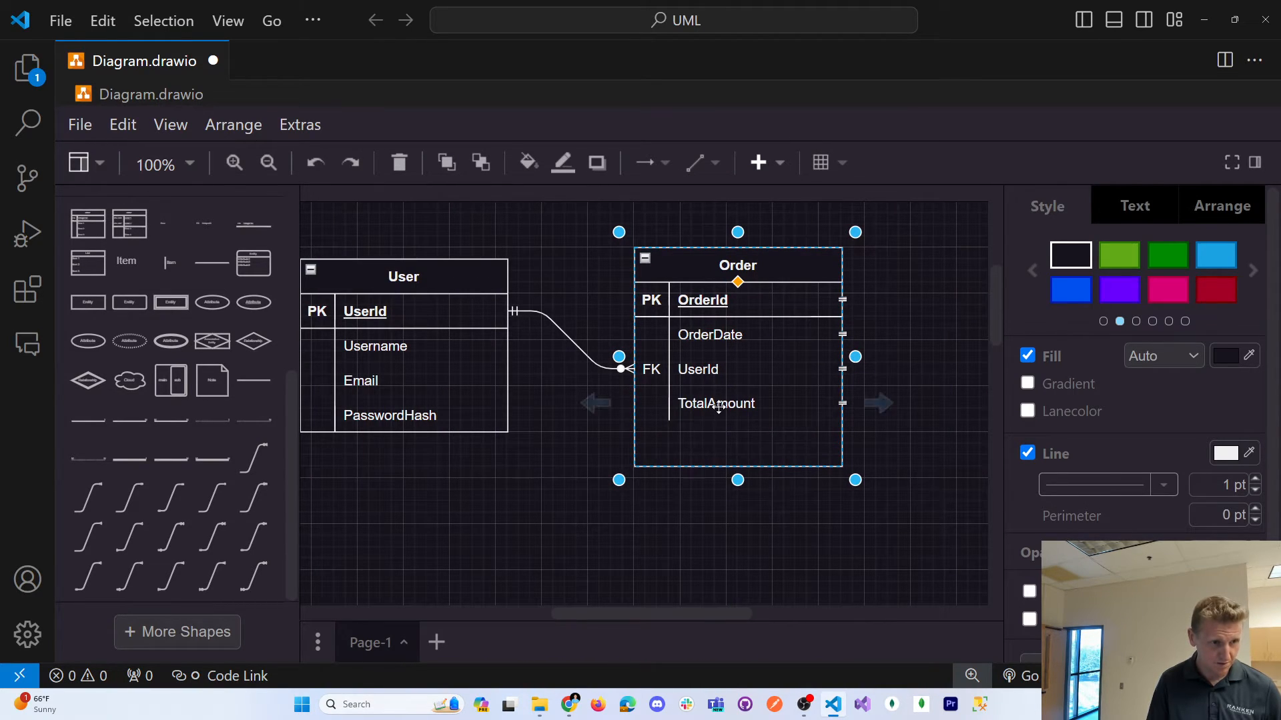
Duplicate the TotalAmount row in the stretched Order table, undo the duplicate, and shrink the table back to its last row
{"action": "left_click", "coordinate": [691, 399]}
{"action": "right_click", "coordinate": [704, 391]}
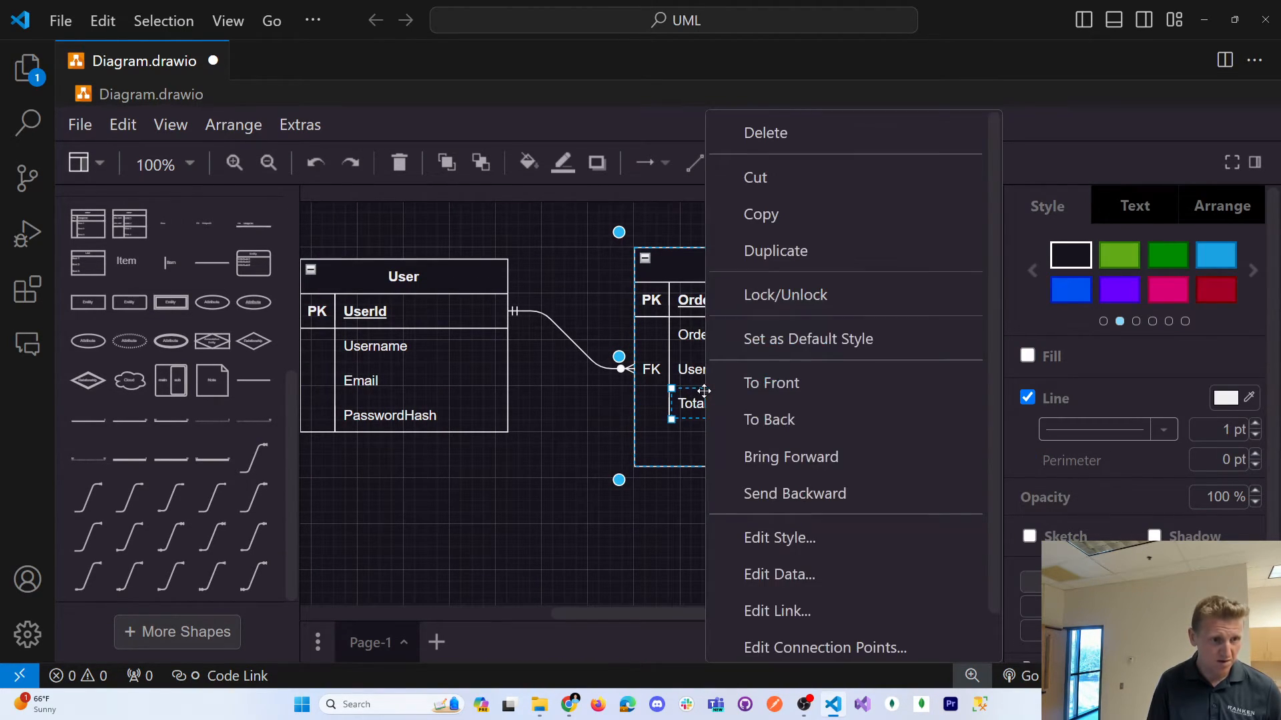
{"action": "left_click", "coordinate": [774, 252]}
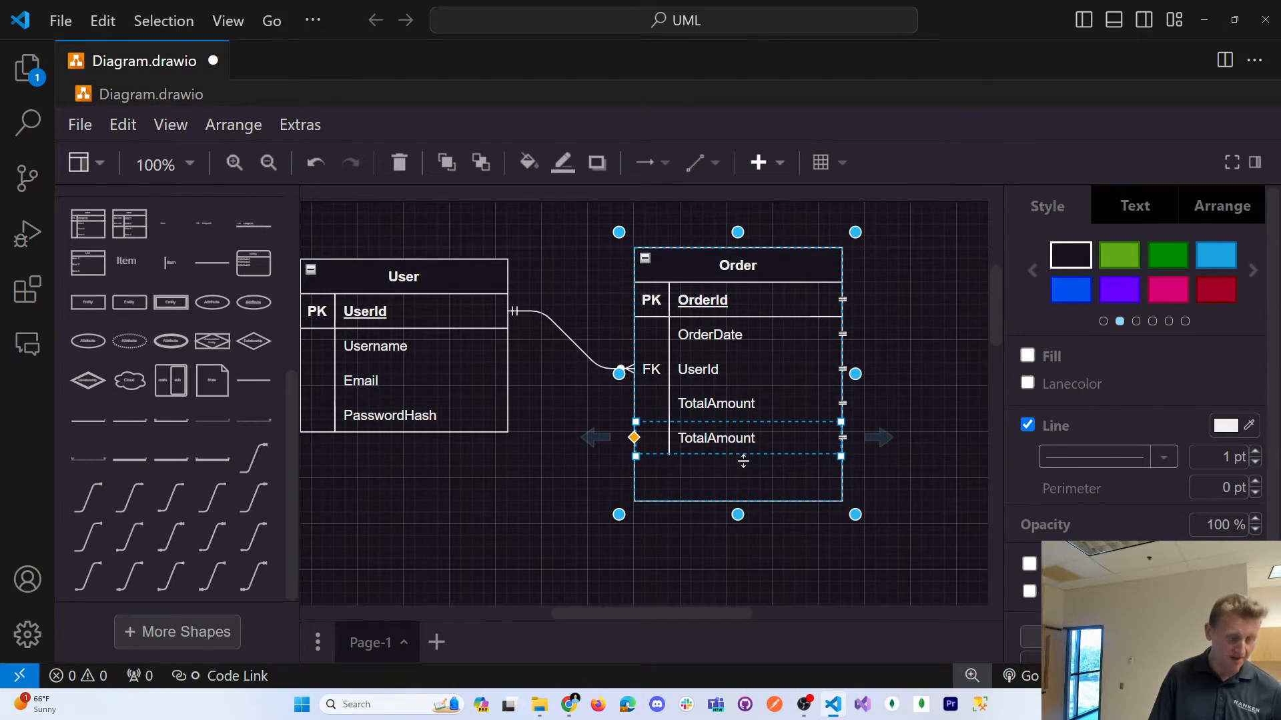
{"action": "key", "text": "ctrl+z"}
{"action": "left_click", "coordinate": [736, 459]}
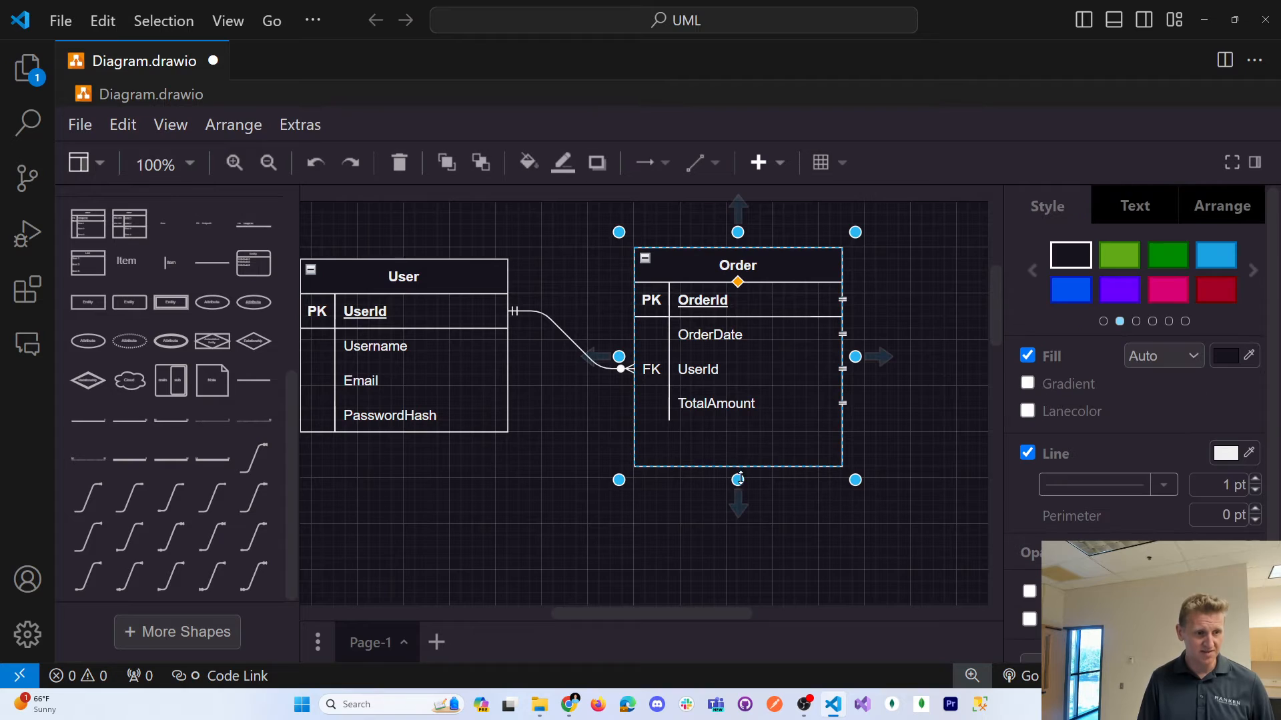
{"action": "left_click_drag", "start_coordinate": [738, 480], "coordinate": [738, 434]}
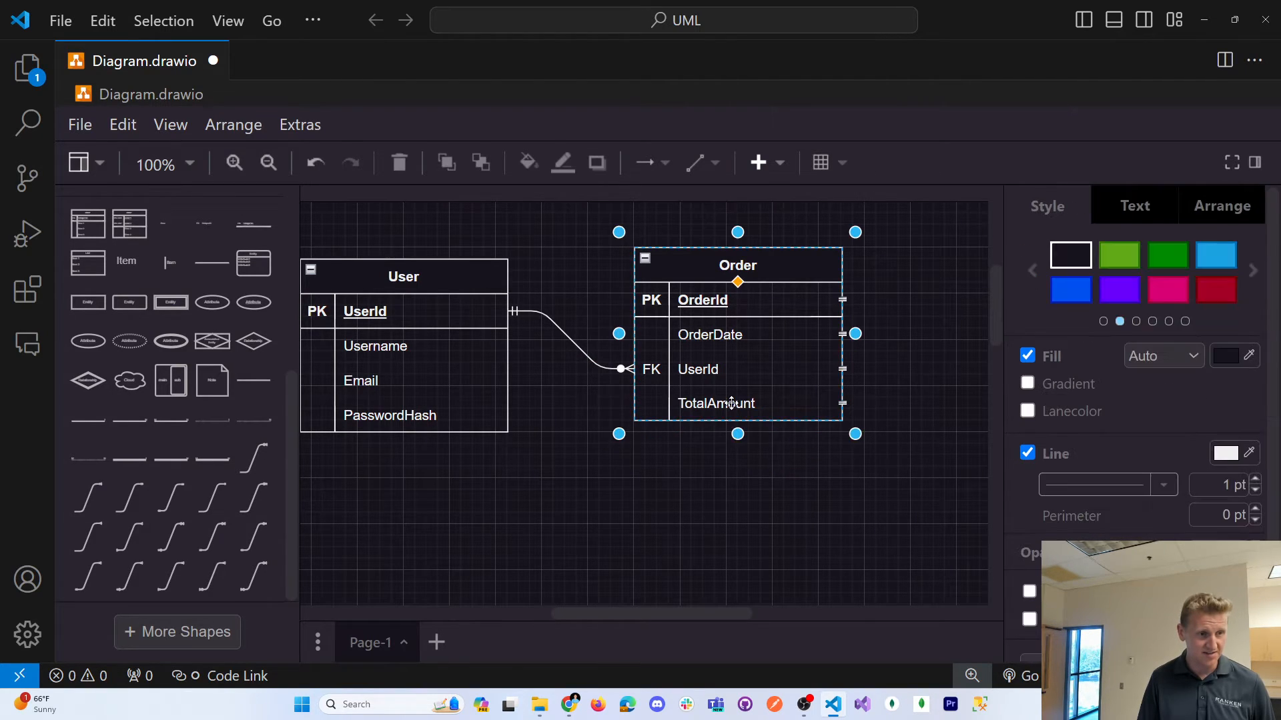
Try duplicating the TotalAmount row in the tightly fitted Order table, and undo the added row
{"action": "double_click", "coordinate": [732, 404]}
{"action": "left_click", "coordinate": [787, 408]}
{"action": "right_click", "coordinate": [787, 408]}
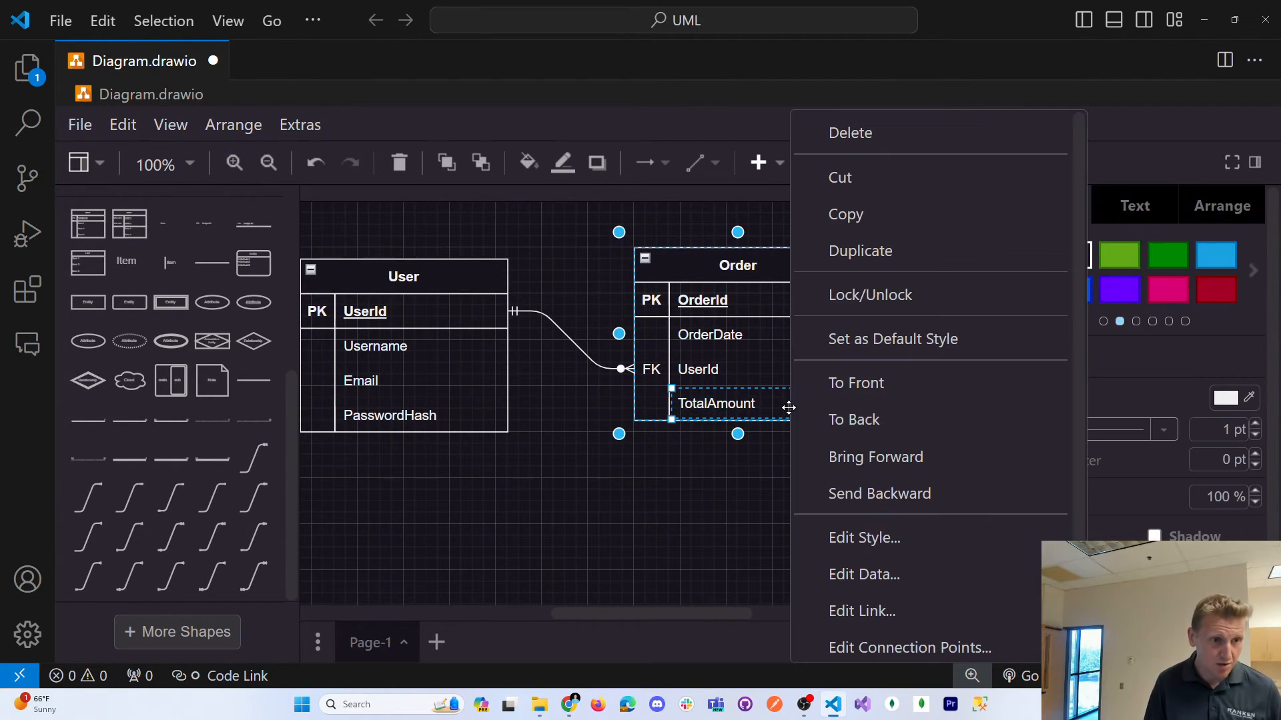
{"action": "left_click", "coordinate": [859, 265]}
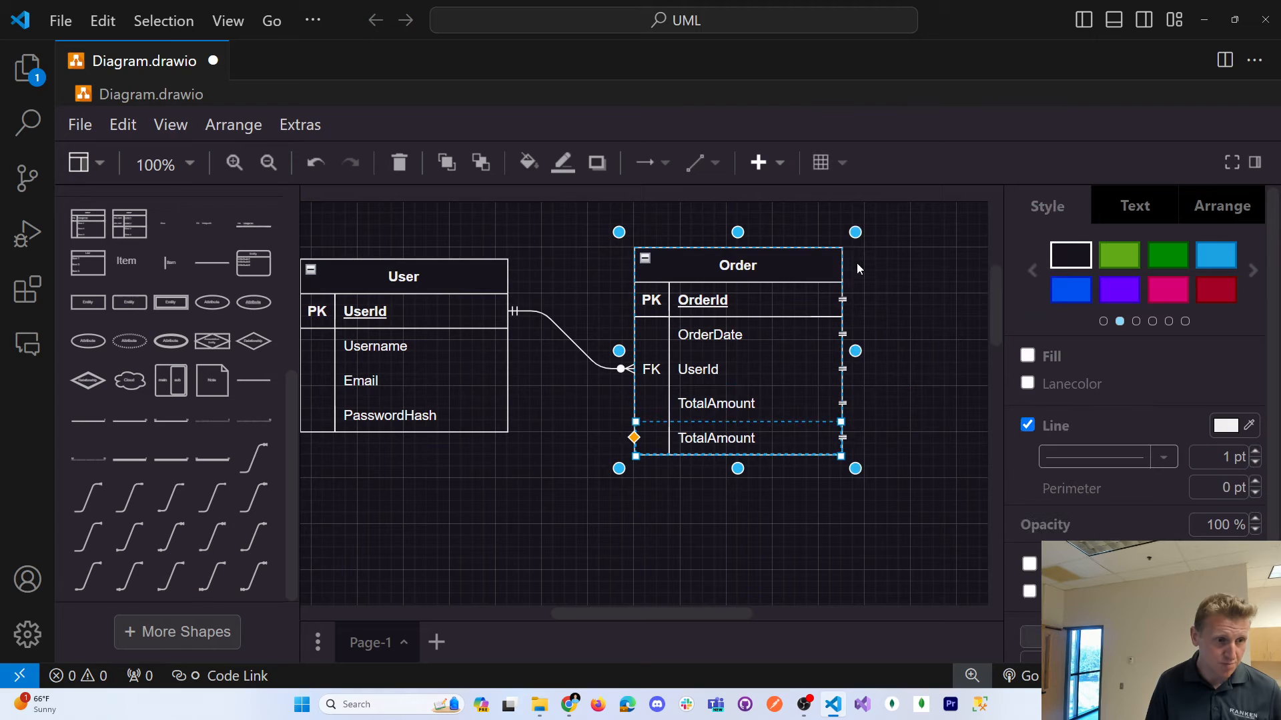
{"action": "left_click", "coordinate": [739, 517]}
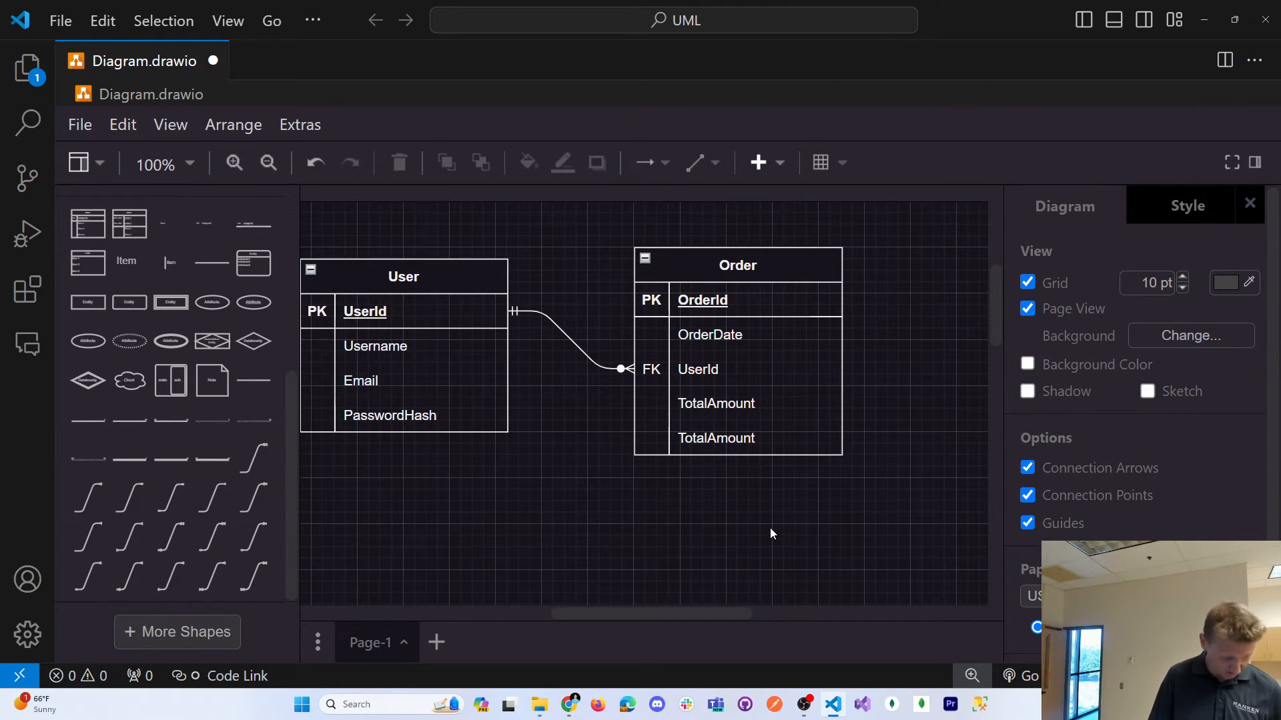
{"action": "key", "text": "ctrl+z"}
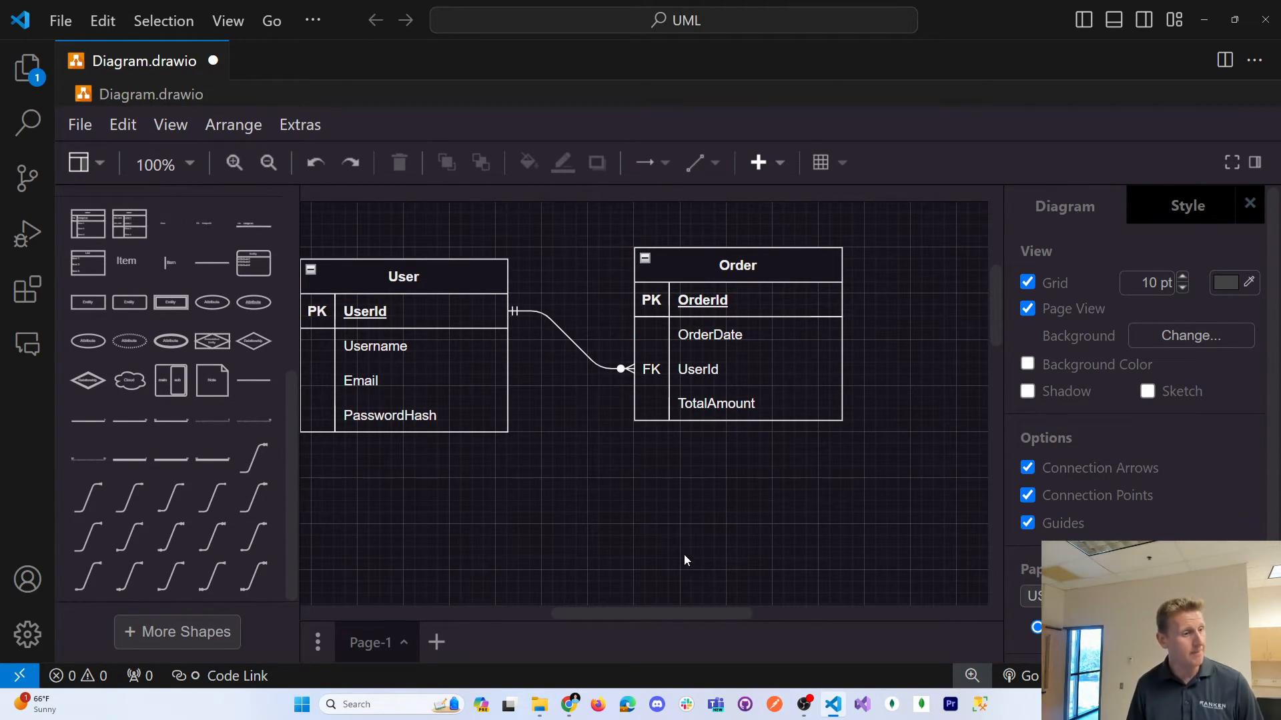
Switch to the ChatGPT plan in Chrome and examine the Order entity's relationships with OrderItem and User
{"action": "left_click_drag", "start_coordinate": [647, 619], "coordinate": [631, 619]}
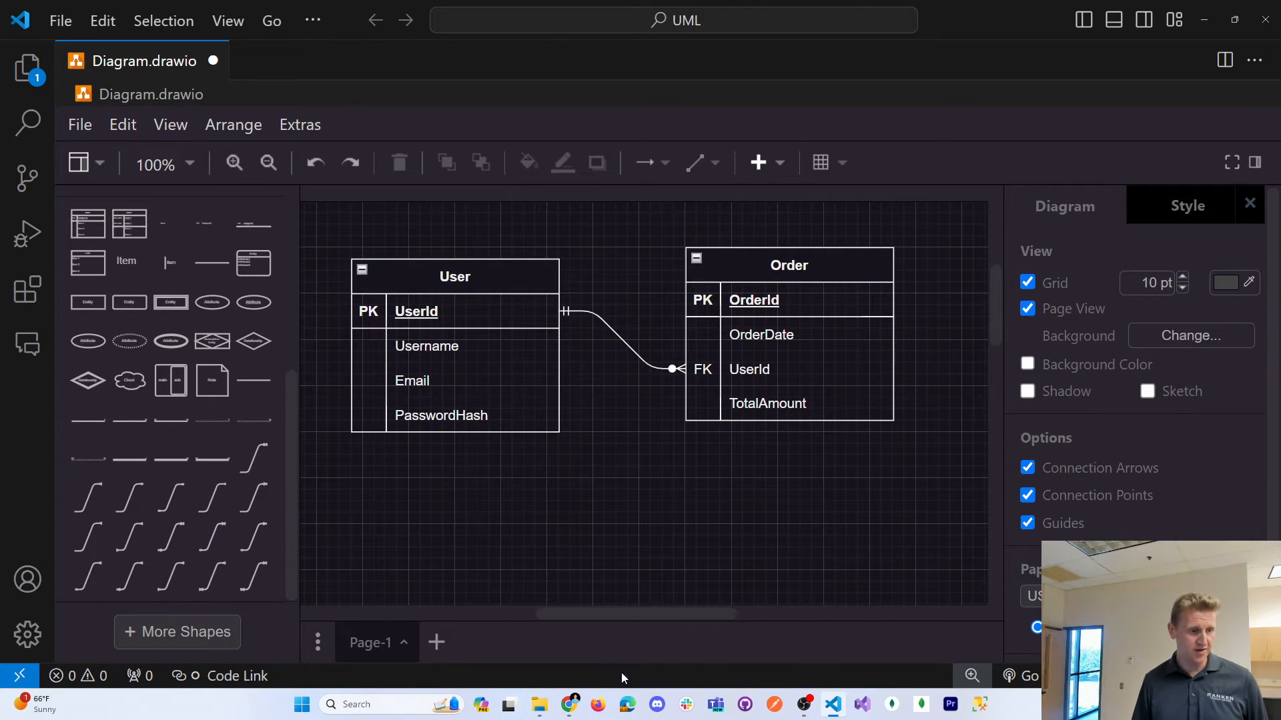
{"action": "mouse_move", "coordinate": [569, 704]}
{"action": "left_click", "coordinate": [630, 637]}
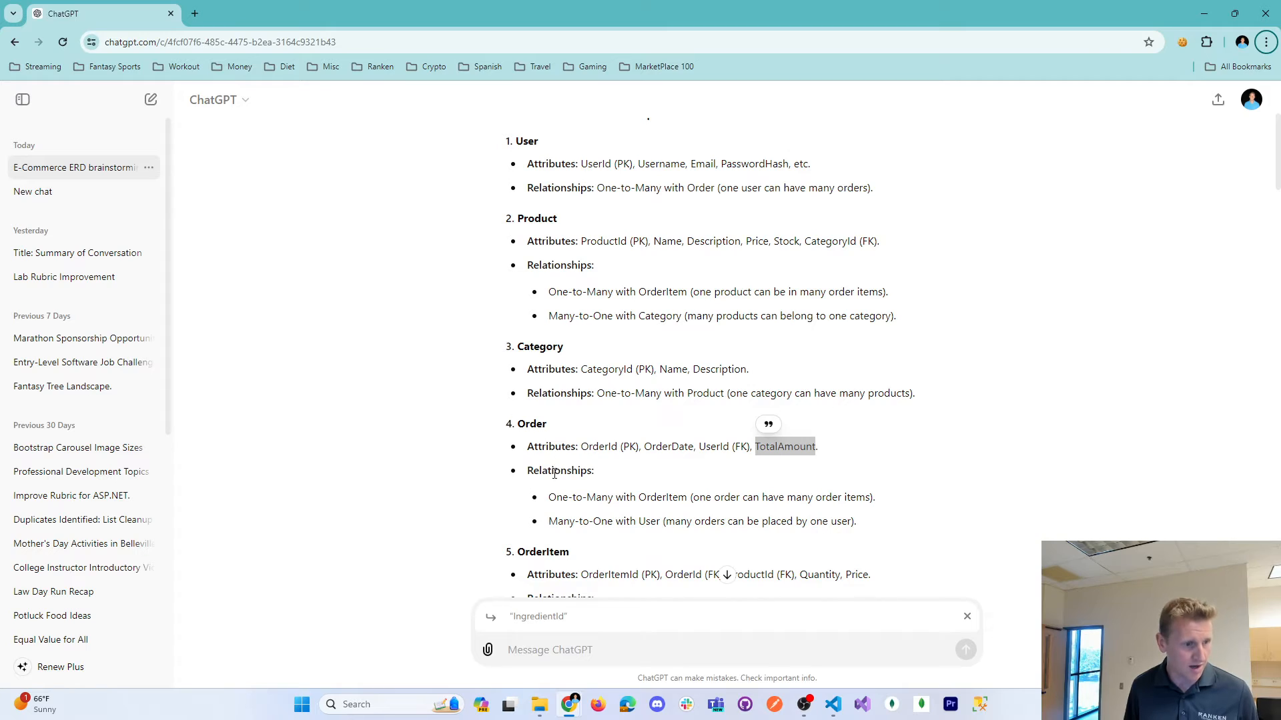
{"action": "left_click_drag", "start_coordinate": [557, 519], "coordinate": [818, 527]}
{"action": "left_click_drag", "start_coordinate": [587, 497], "coordinate": [650, 521]}
{"action": "left_click", "coordinate": [613, 521]}
{"action": "left_click_drag", "start_coordinate": [559, 499], "coordinate": [688, 496]}
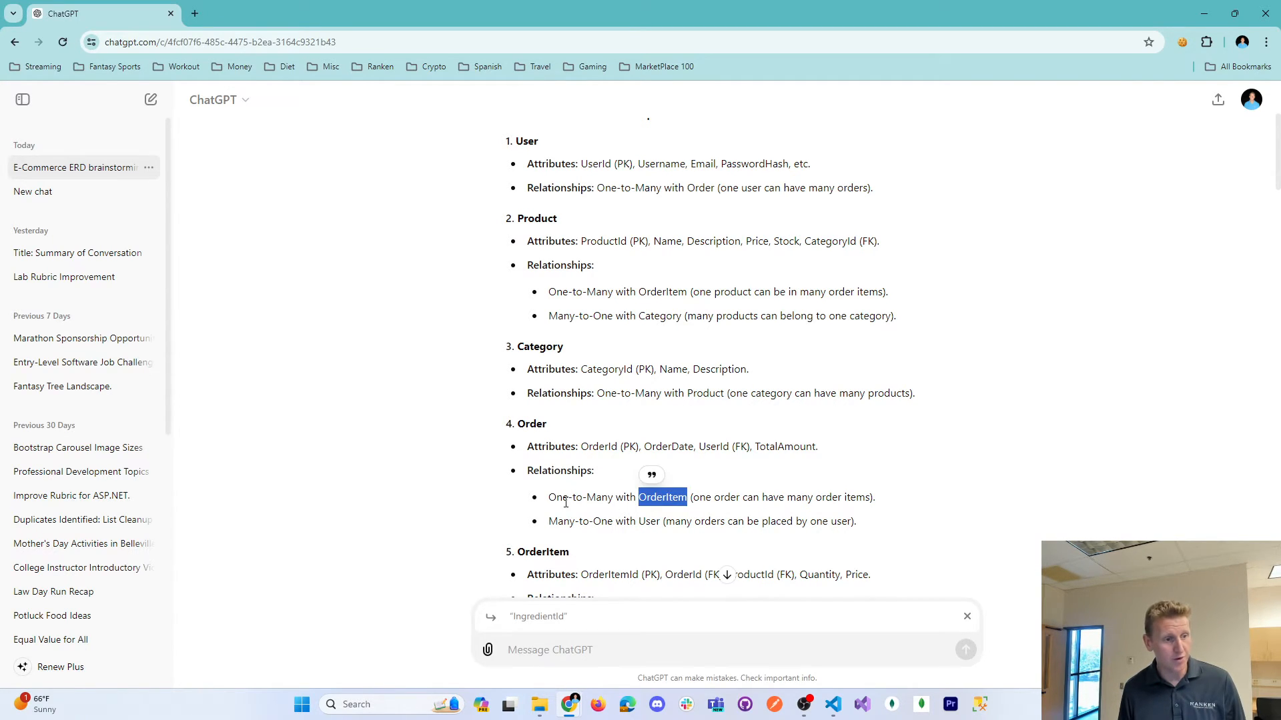
{"action": "left_click_drag", "start_coordinate": [549, 498], "coordinate": [647, 500]}
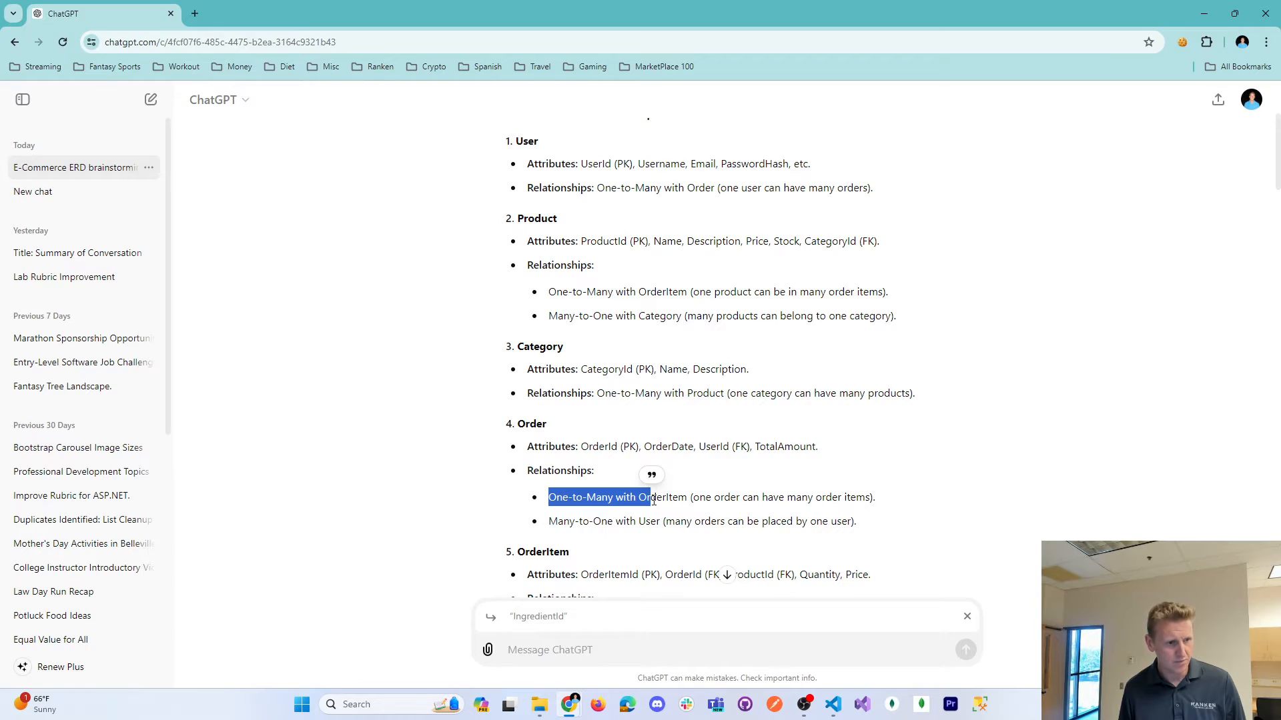
{"action": "left_click_drag", "start_coordinate": [550, 522], "coordinate": [720, 521]}
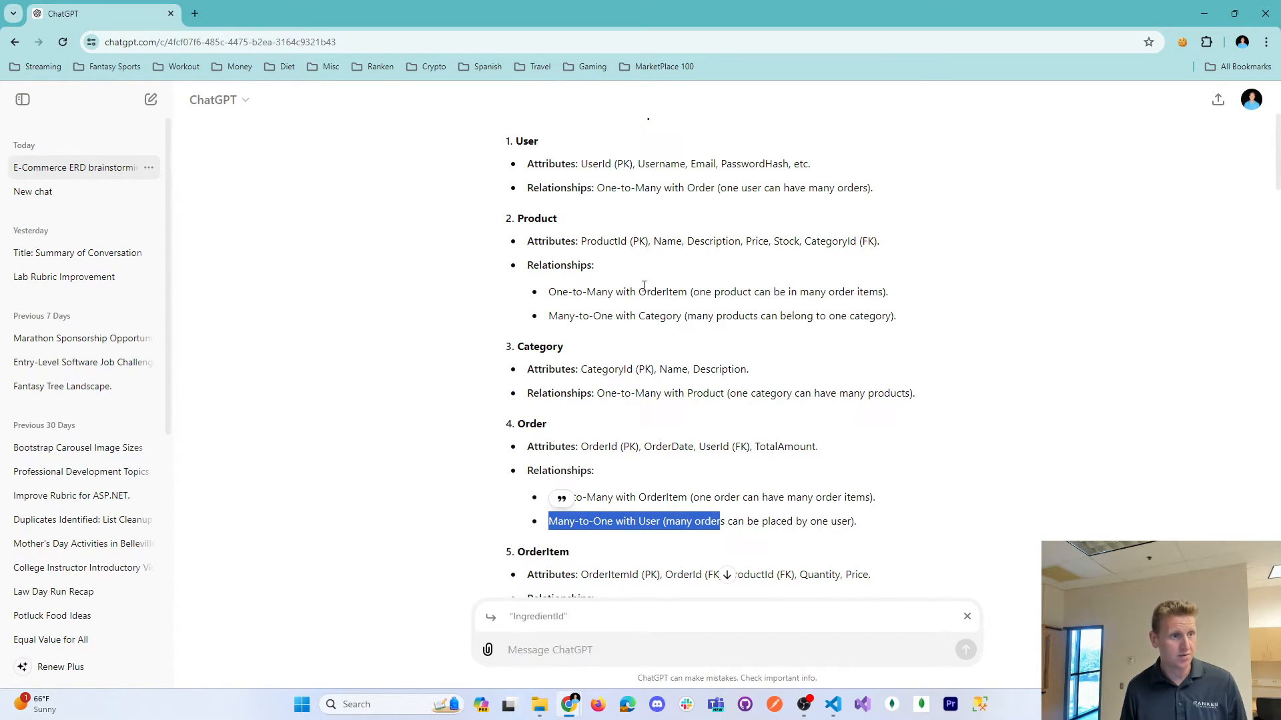
Compare the User entity's relationship with Order against the Order entity's relationship with User in the plan
{"action": "left_click_drag", "start_coordinate": [597, 189], "coordinate": [723, 191]}
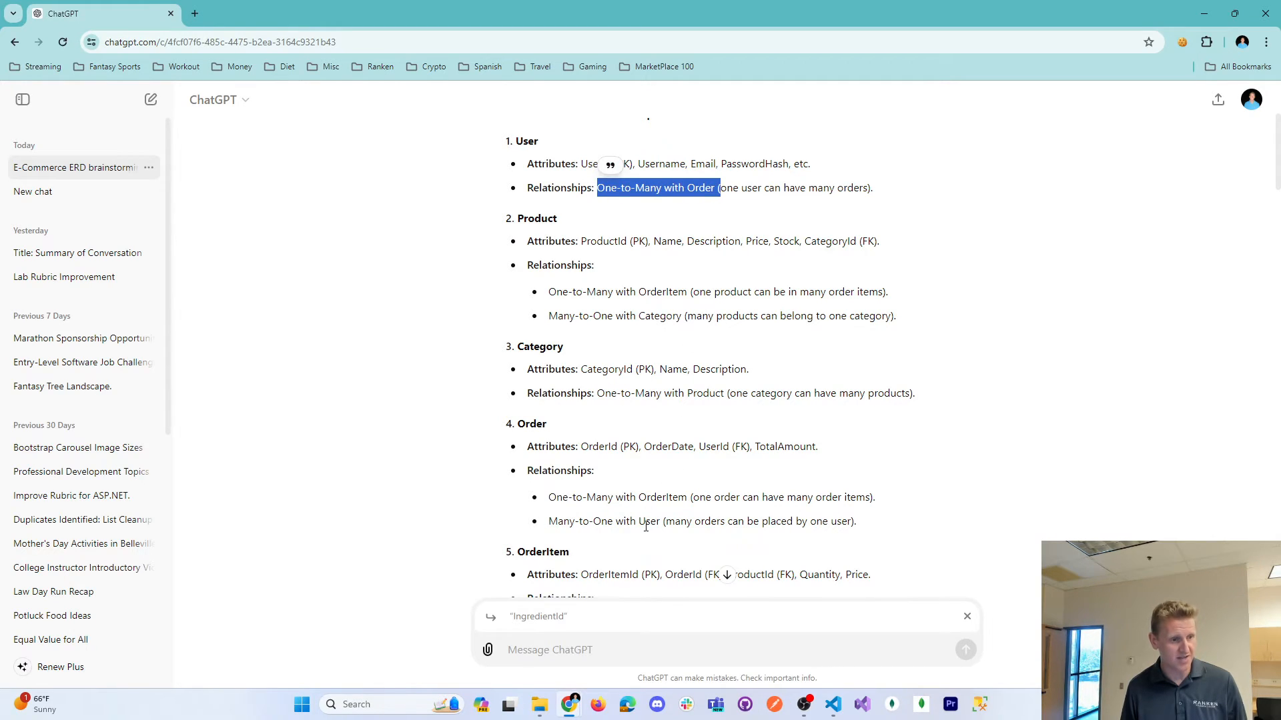
{"action": "left_click_drag", "start_coordinate": [646, 524], "coordinate": [557, 522]}
{"action": "left_click_drag", "start_coordinate": [596, 189], "coordinate": [730, 189]}
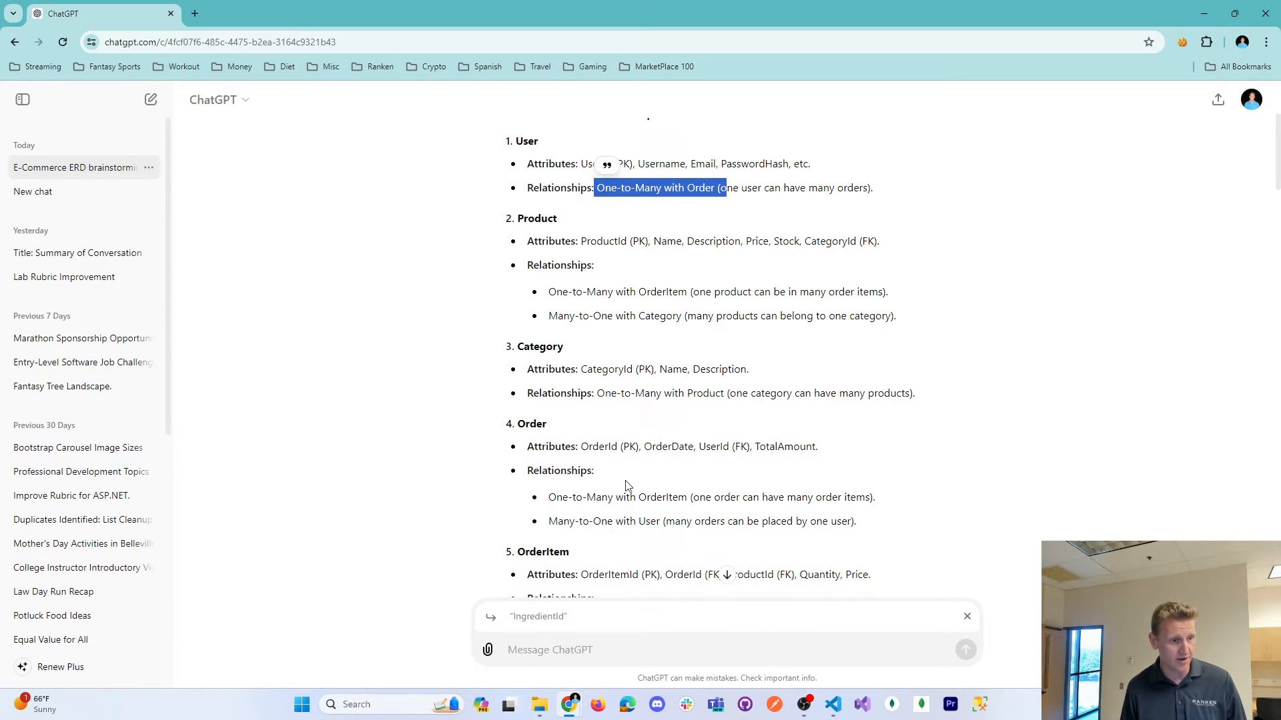
{"action": "left_click_drag", "start_coordinate": [548, 522], "coordinate": [665, 520]}
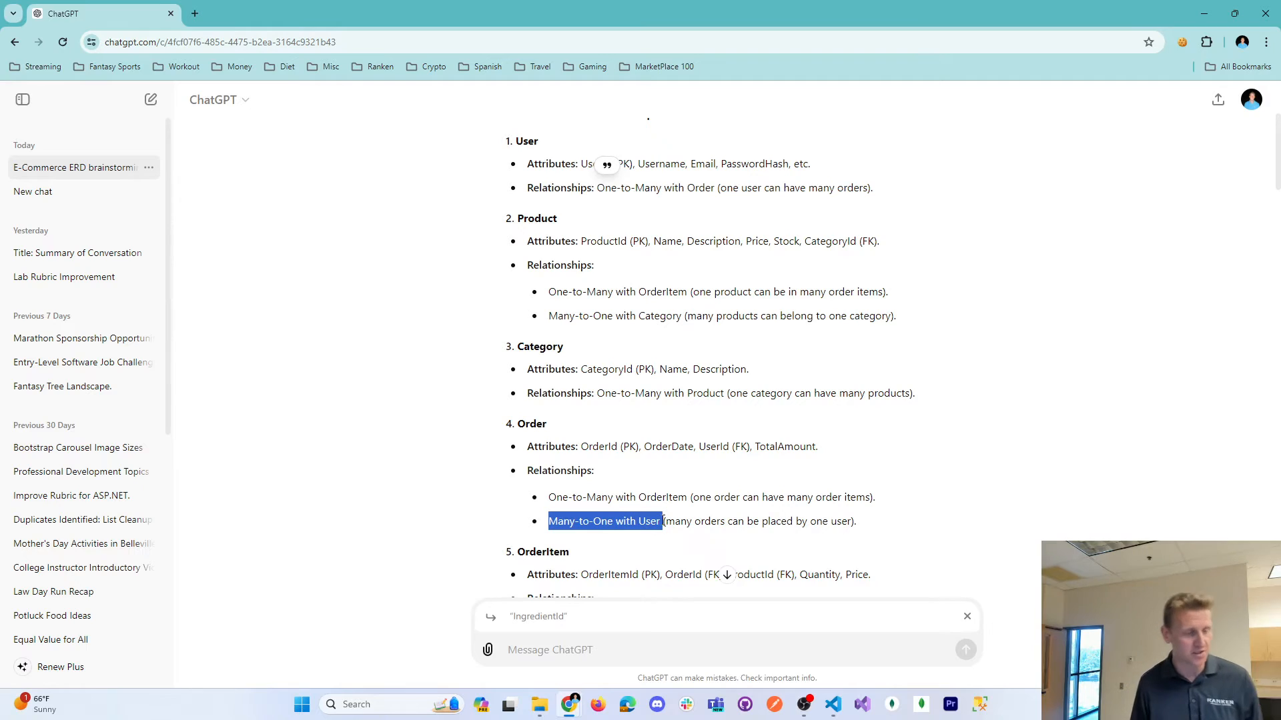
{"action": "left_click_drag", "start_coordinate": [587, 189], "coordinate": [676, 187]}
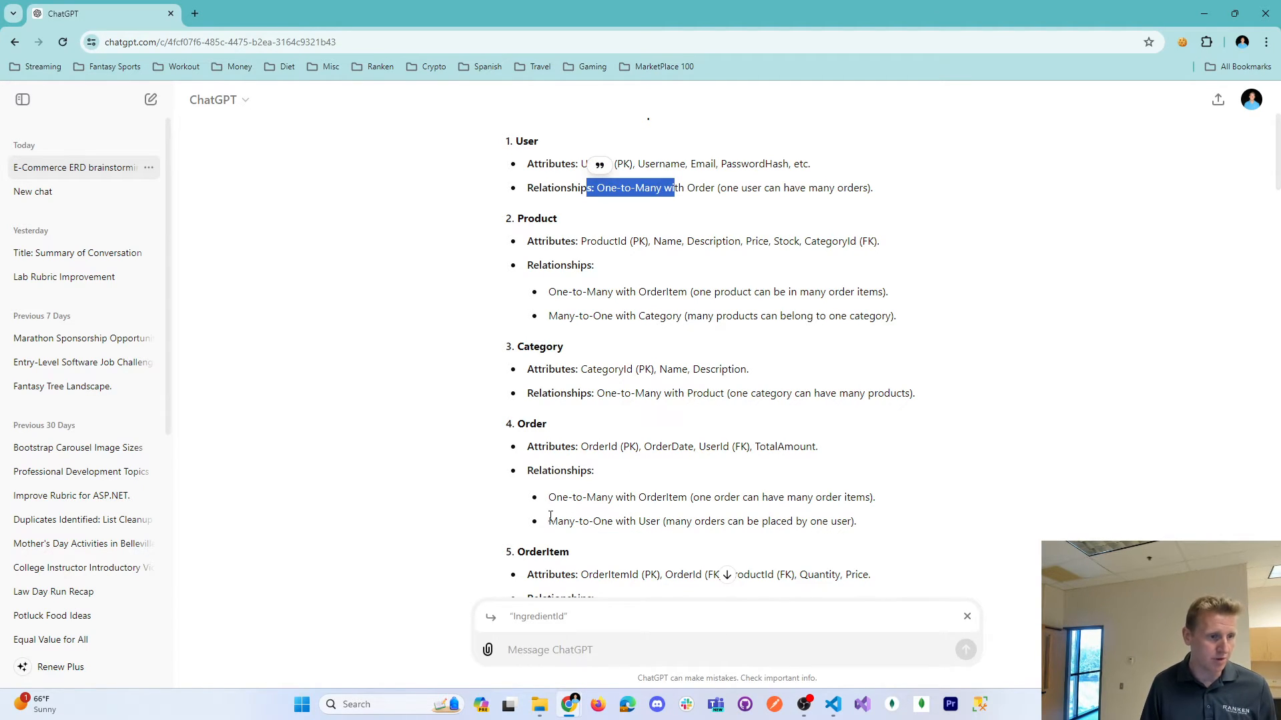
{"action": "left_click", "coordinate": [624, 528]}
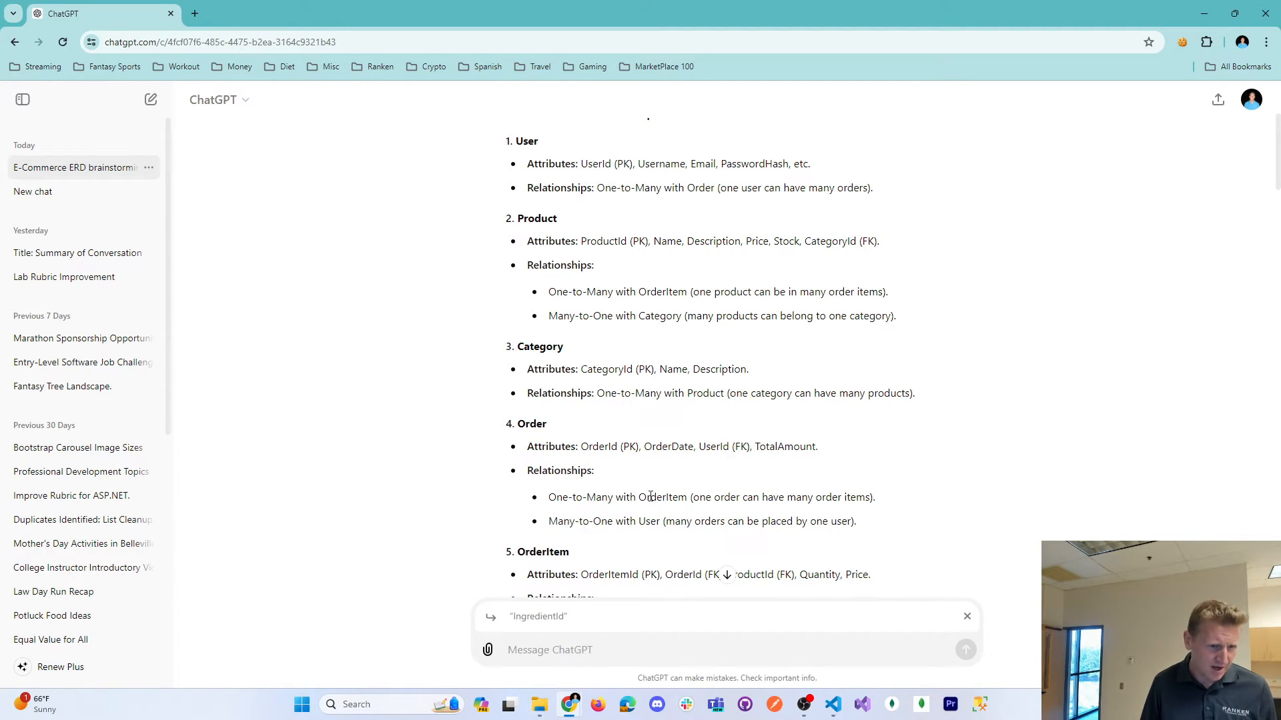
Examine the OrderItem entity in the plan, including its primary key and its OrderId and ProductId foreign keys
{"action": "double_click", "coordinate": [666, 497]}
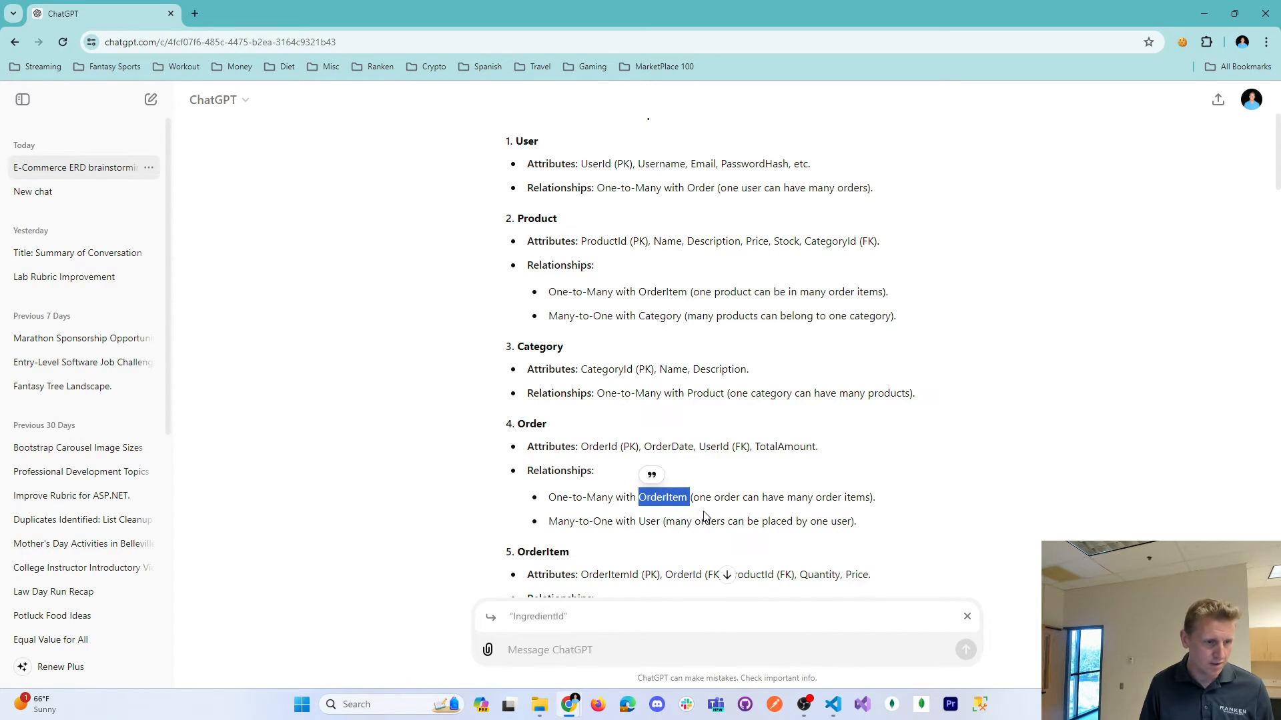
{"action": "double_click", "coordinate": [551, 551]}
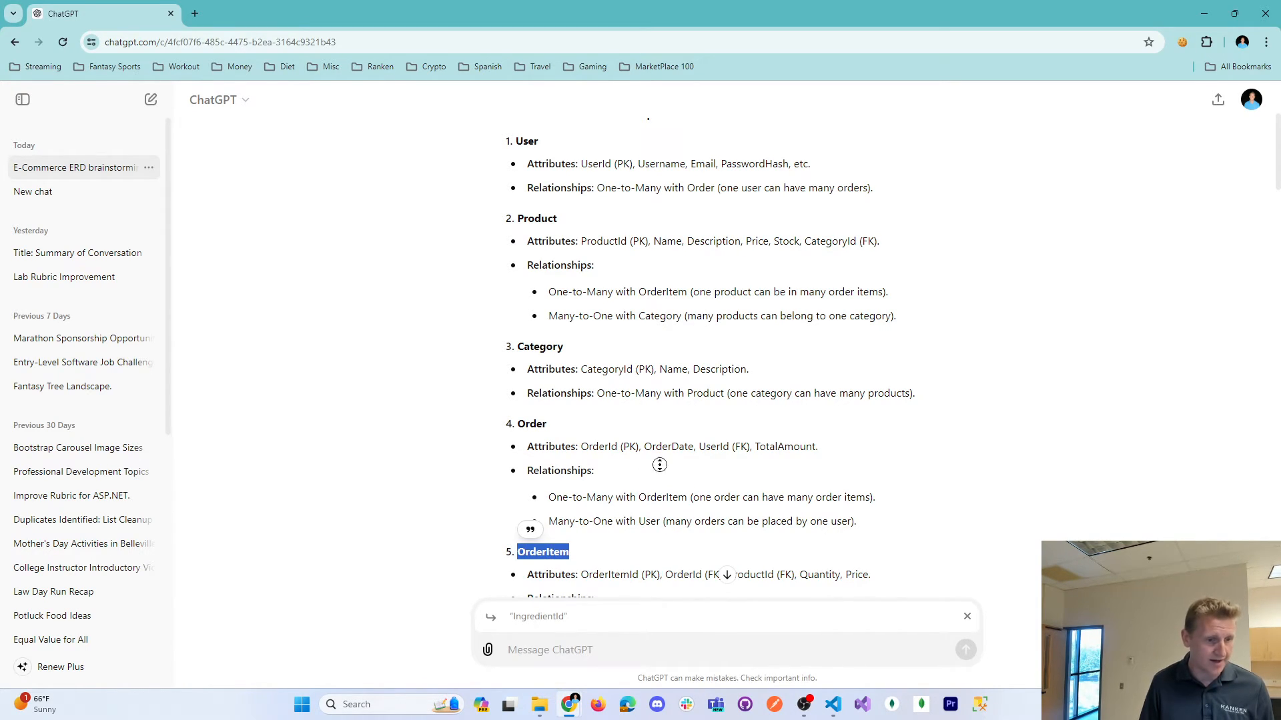
{"action": "scroll", "coordinate": [661, 502], "scroll_direction": "down", "scroll_amount": 1}
{"action": "left_click_drag", "start_coordinate": [579, 519], "coordinate": [629, 519]}
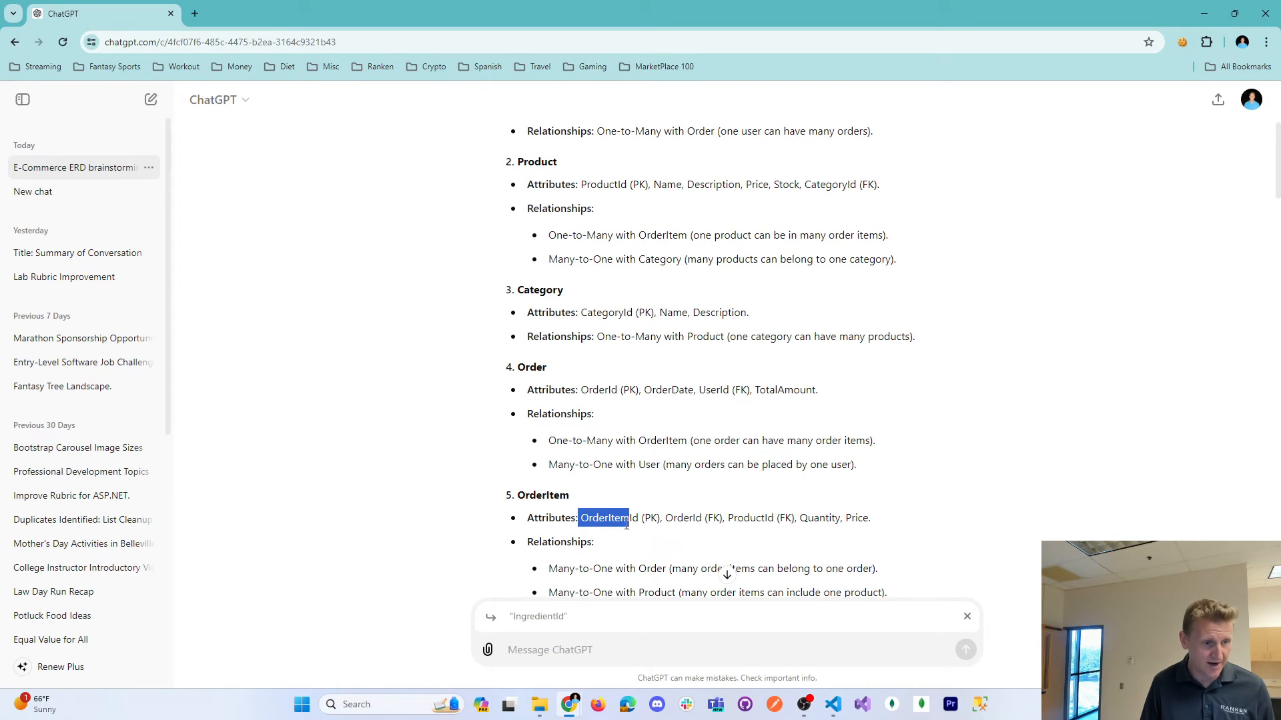
{"action": "double_click", "coordinate": [682, 519]}
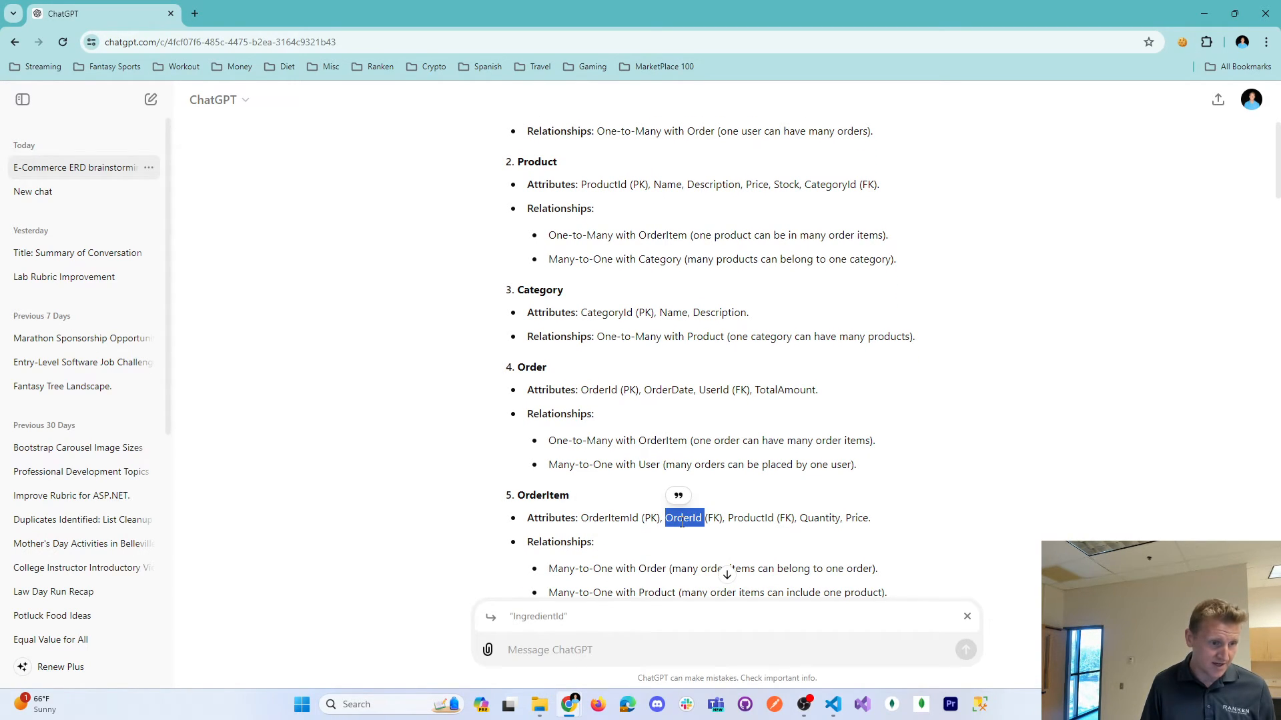
{"action": "double_click", "coordinate": [739, 521]}
{"action": "left_click", "coordinate": [627, 525]}
{"action": "scroll", "coordinate": [626, 494], "scroll_direction": "up", "scroll_amount": 1}
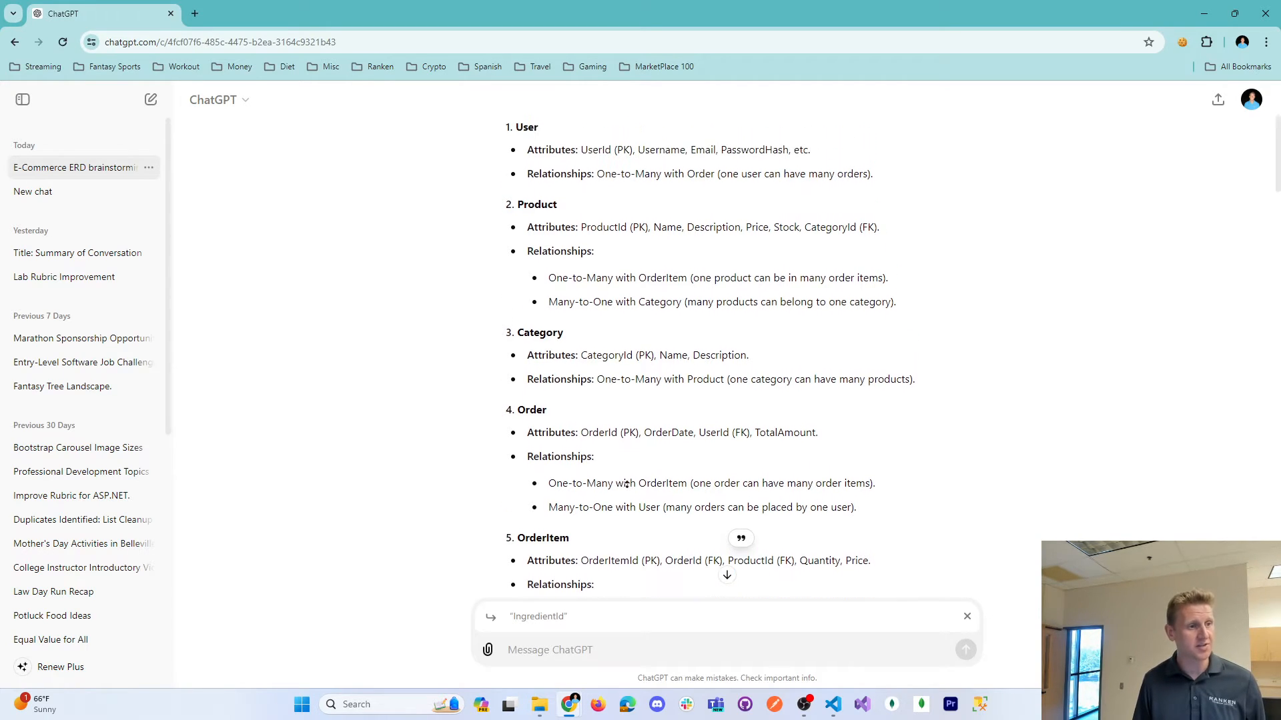
Locate the Product entity in the ChatGPT plan and switch back to Diagram.drawio in Visual Studio Code
{"action": "double_click", "coordinate": [537, 233]}
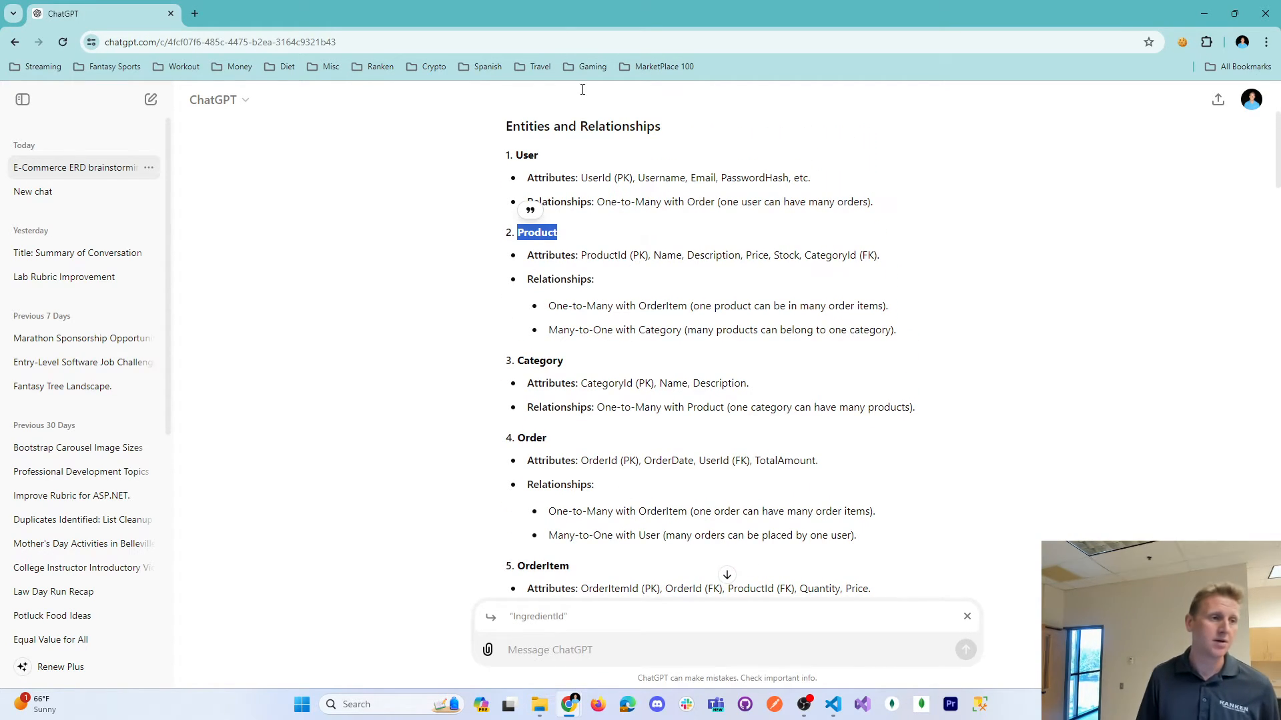
{"action": "left_click", "coordinate": [807, 179]}
{"action": "key", "text": "alt+Tab"}
{"action": "key", "text": "alt+Tab"}
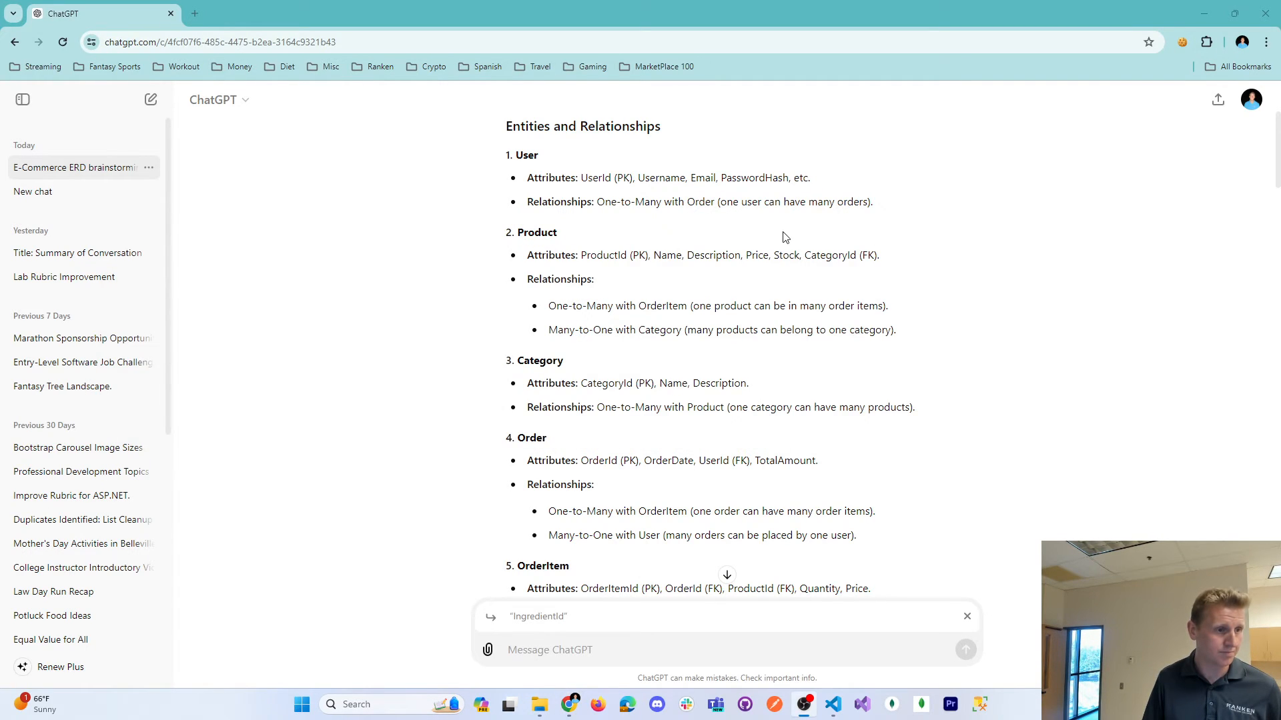
{"action": "key", "text": "alt+Tab"}
{"action": "key", "text": "alt+Tab"}
{"action": "key", "text": "alt+Tab"}
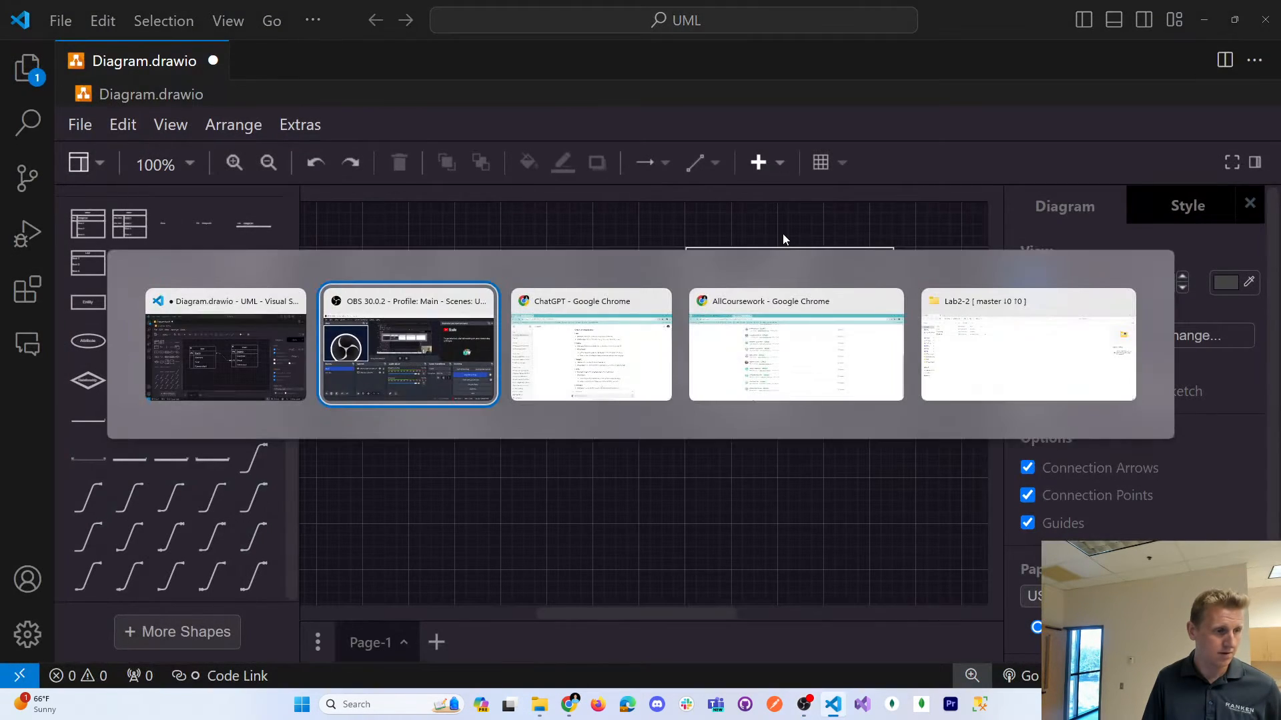
{"action": "key", "text": "alt+Tab"}
{"action": "key", "text": "alt+Tab"}
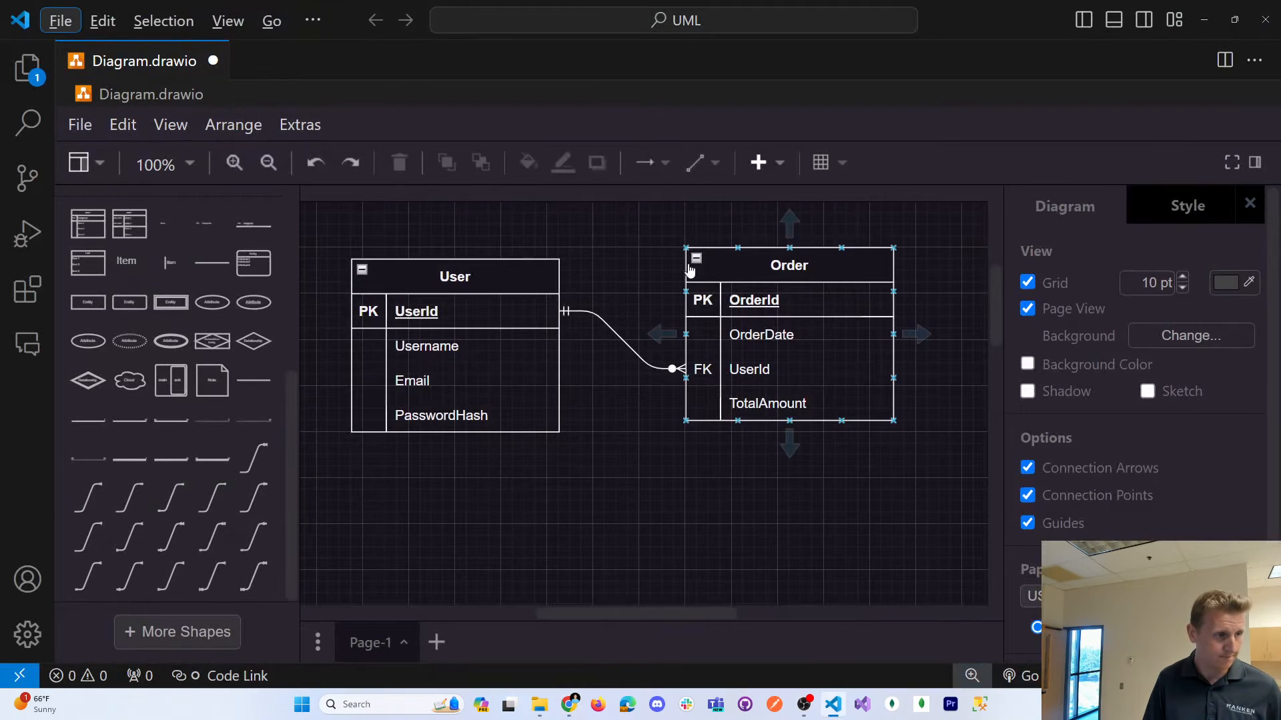
Add a new entity table below the User and Order tables and title it Product
{"action": "left_click_drag", "start_coordinate": [107, 237], "coordinate": [583, 453]}
{"action": "double_click", "coordinate": [701, 455]}
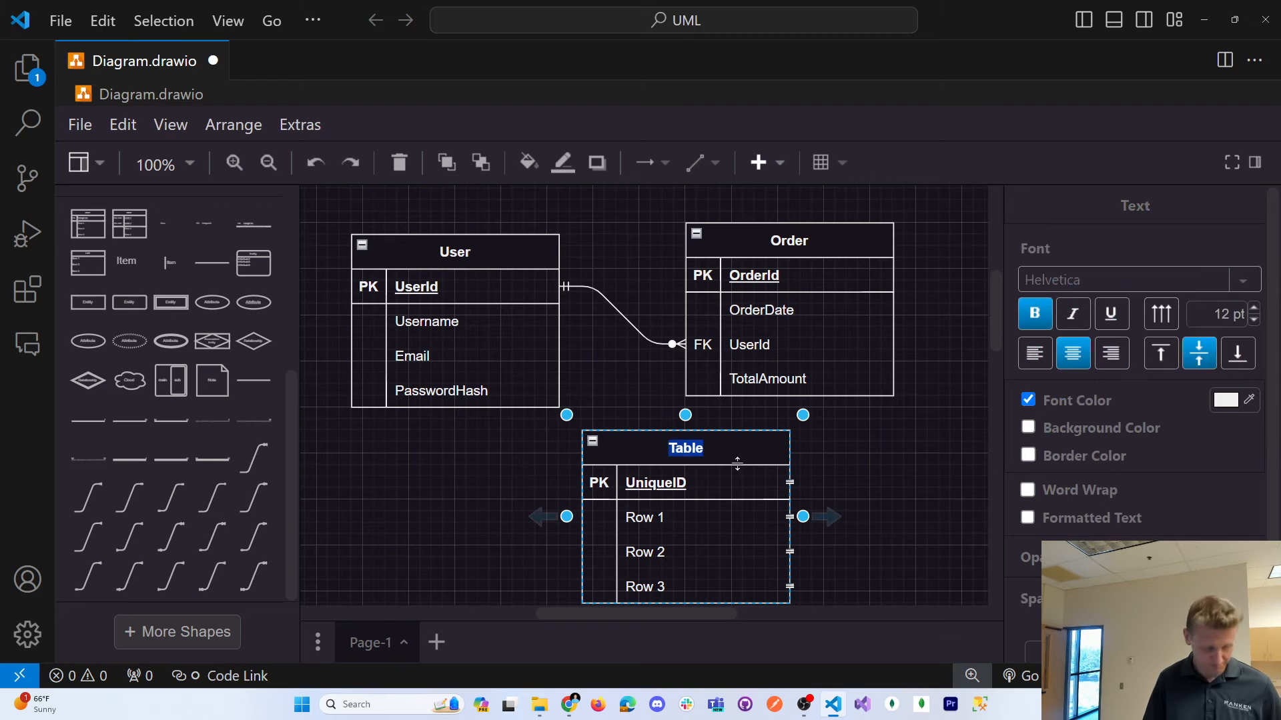
{"action": "type", "text": "Product"}
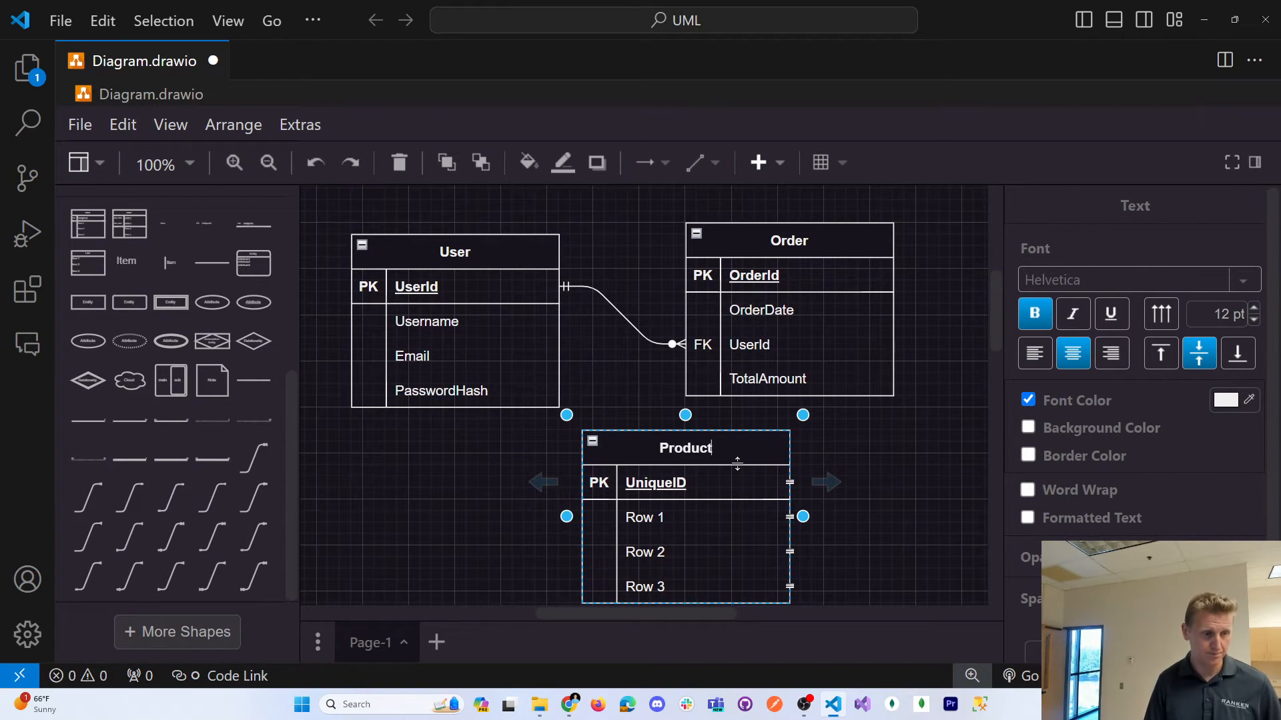
Set the Product table's primary key field to ProductId, copied from the Product attributes in the ChatGPT plan
{"action": "key", "text": "alt+Tab"}
{"action": "double_click", "coordinate": [606, 256]}
{"action": "key", "text": "ctrl+c"}
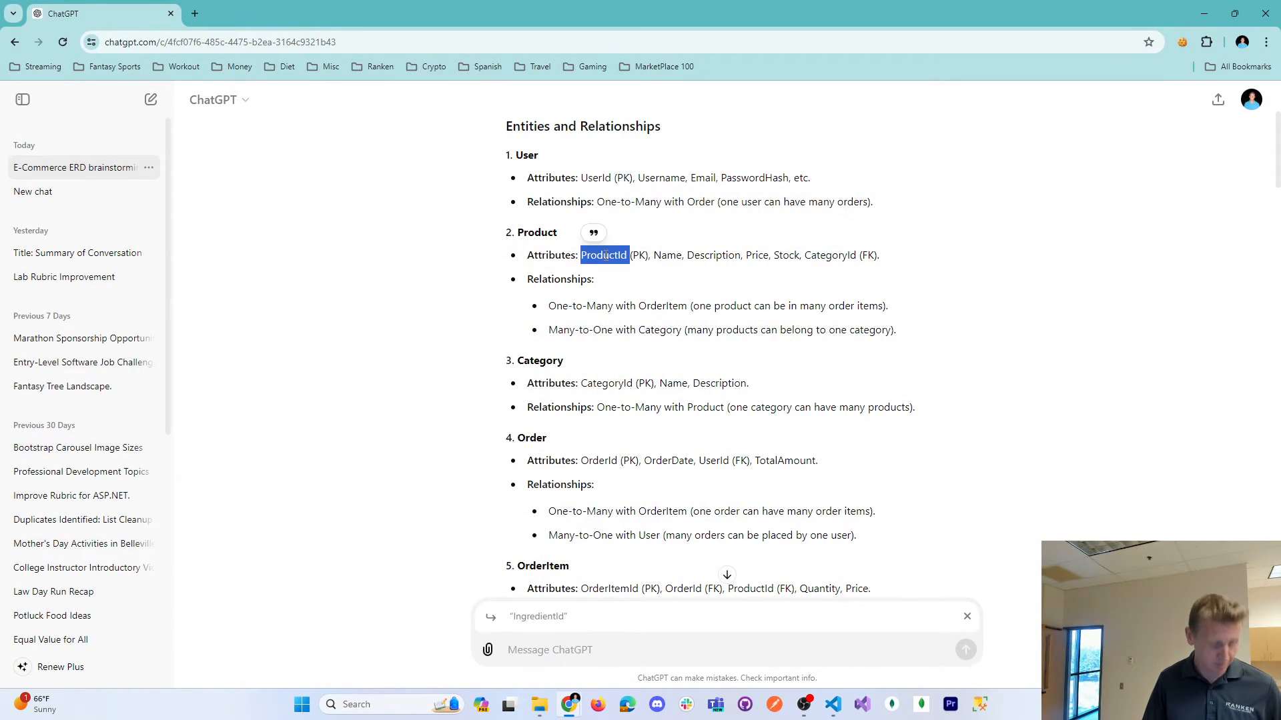
{"action": "key", "text": "alt+Tab"}
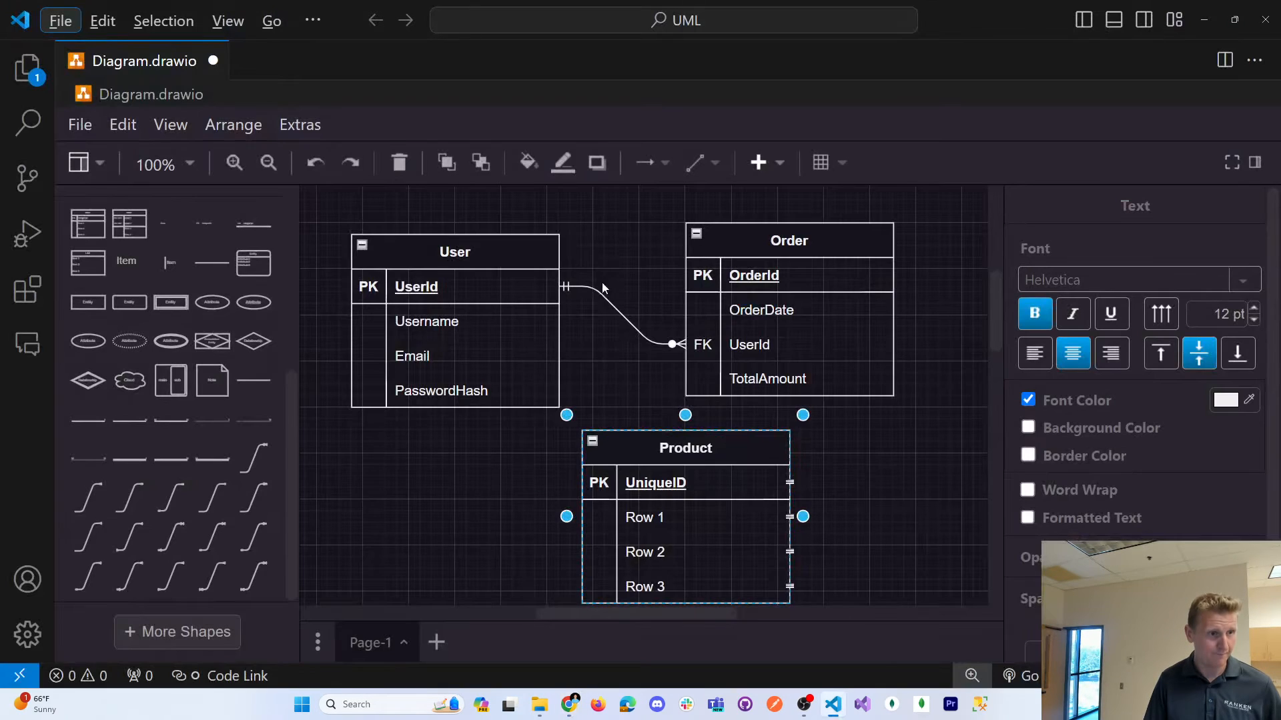
{"action": "double_click", "coordinate": [688, 485]}
{"action": "key", "text": "ctrl+v"}
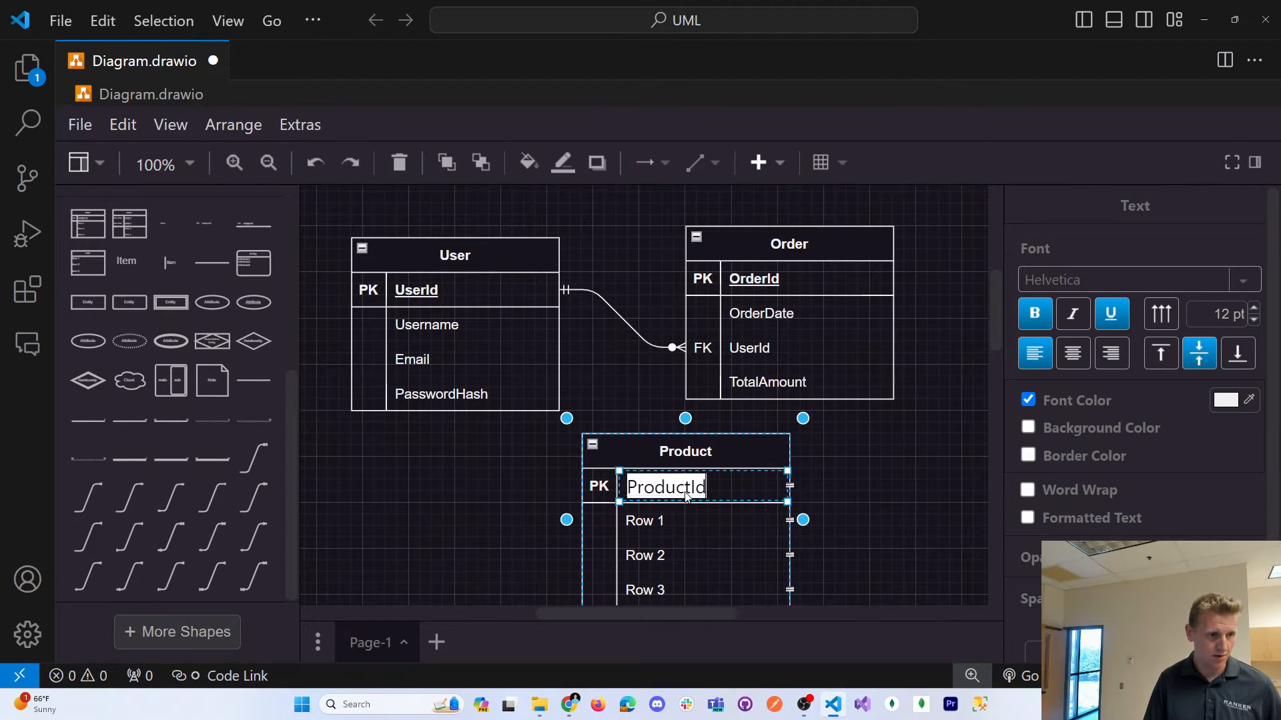
Copy the Name attribute from the ChatGPT plan and try to paste it into the Product table's first attribute row
{"action": "key", "text": "alt+Tab"}
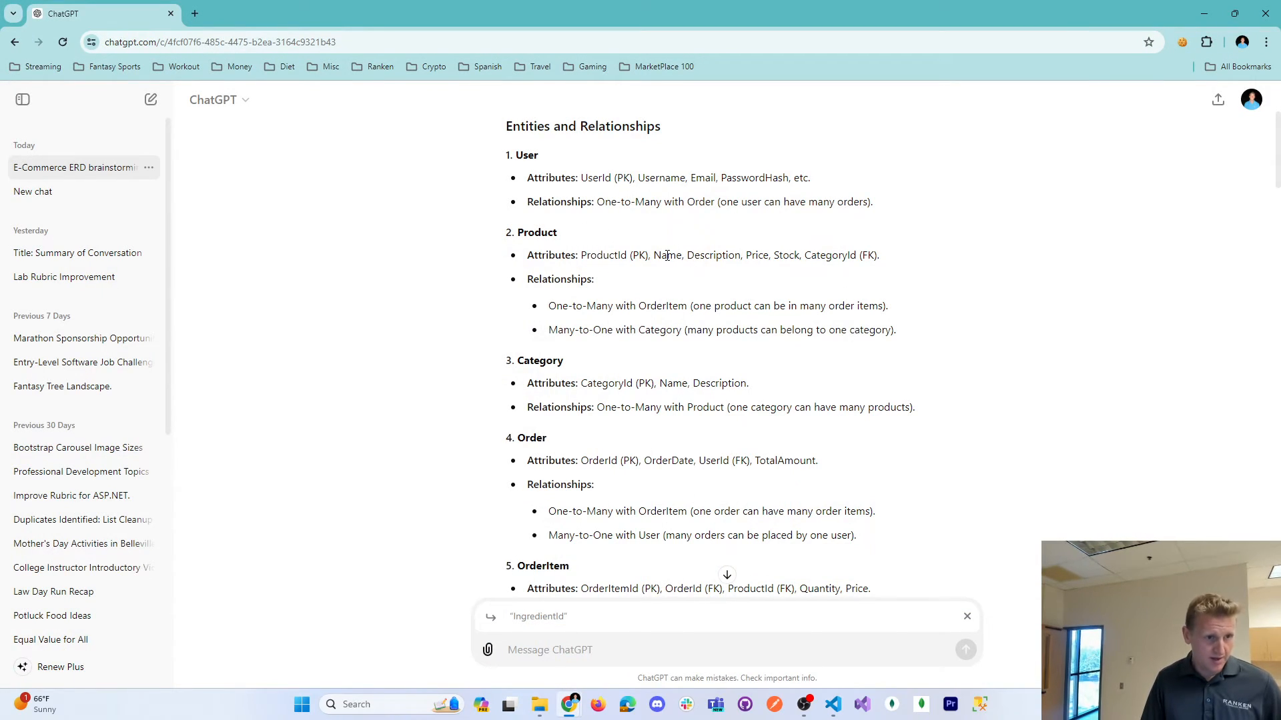
{"action": "double_click", "coordinate": [667, 256]}
{"action": "key", "text": "ctrl+c"}
{"action": "key", "text": "alt+Tab"}
{"action": "left_click", "coordinate": [660, 525]}
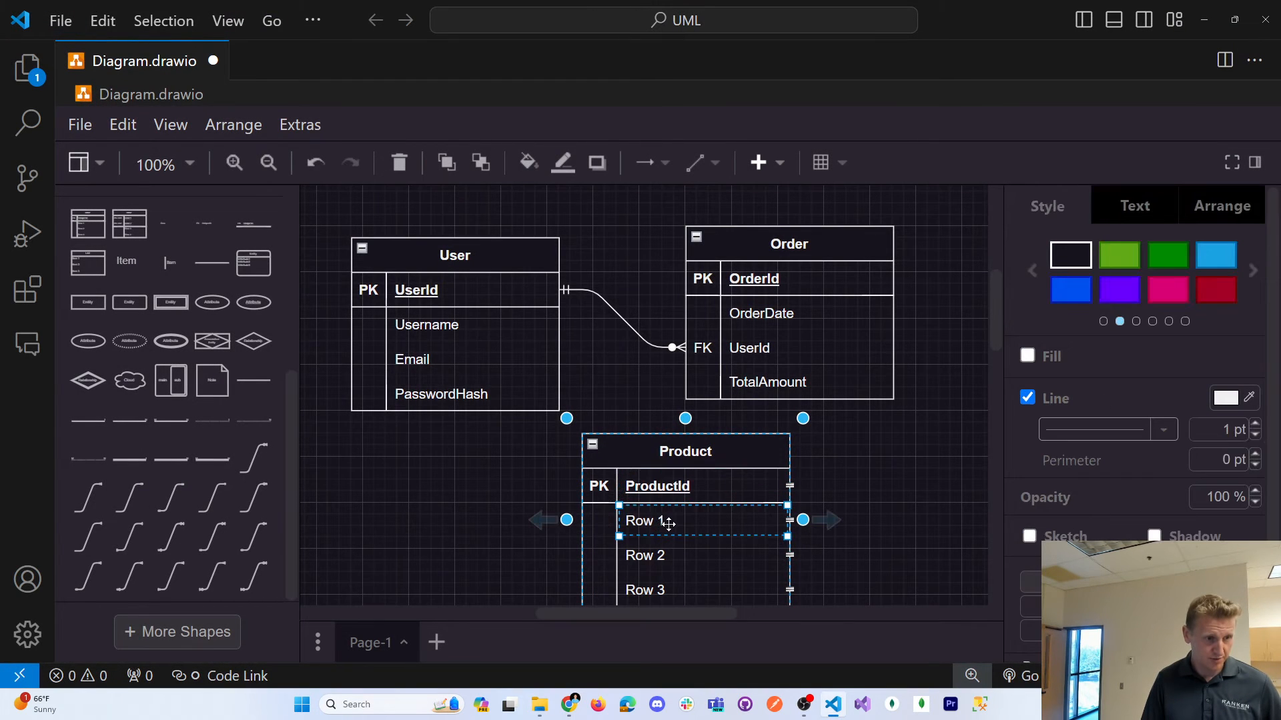
{"action": "double_click", "coordinate": [670, 524]}
{"action": "key", "text": "ctrl+v"}
{"action": "key", "text": "alt+Tab"}
{"action": "key", "text": "alt+Tab"}
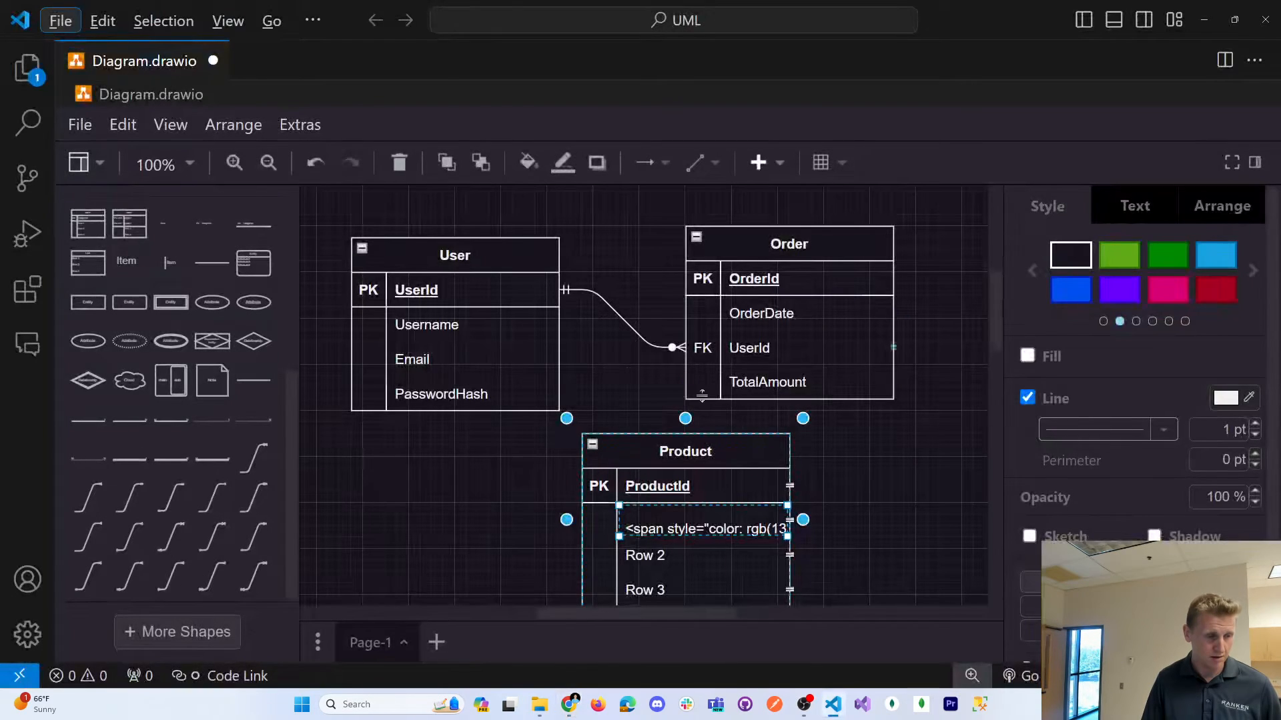
Undo the faulty paste in the Product table and replace its Row 1 text with Name
{"action": "left_click", "coordinate": [902, 513]}
{"action": "left_click", "coordinate": [711, 528]}
{"action": "key", "text": "alt+Tab"}
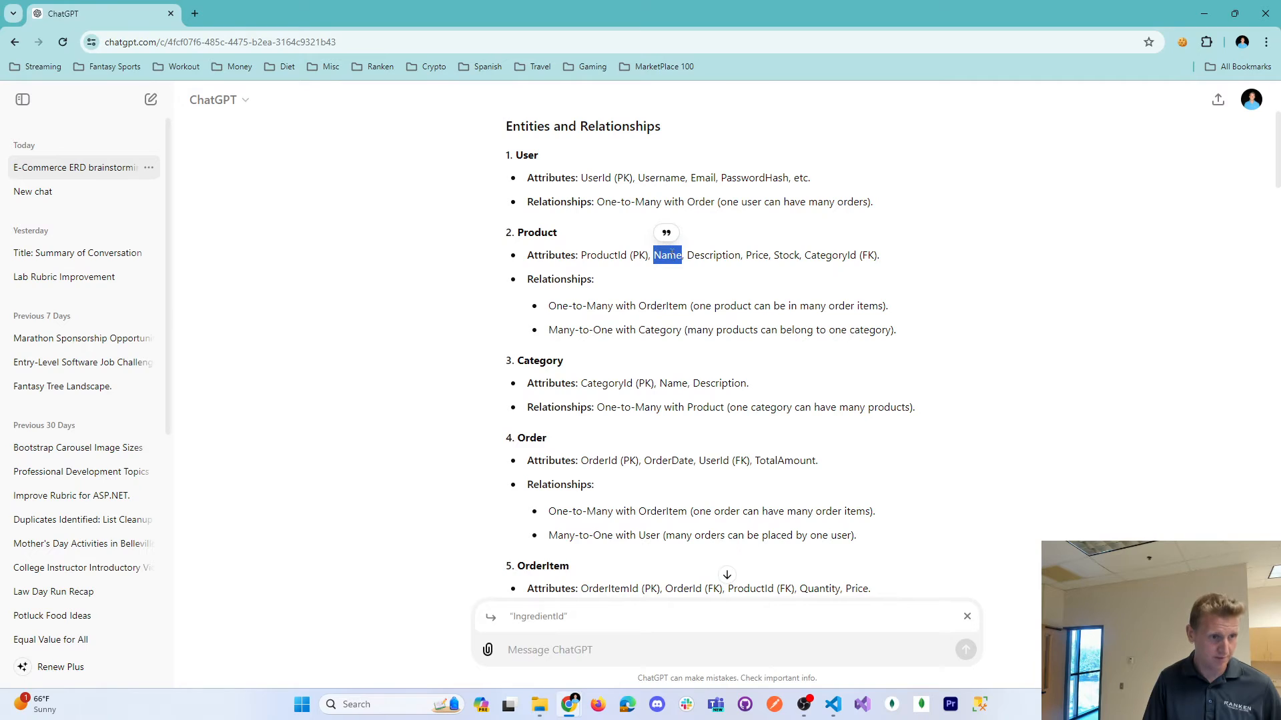
{"action": "key", "text": "alt+Tab"}
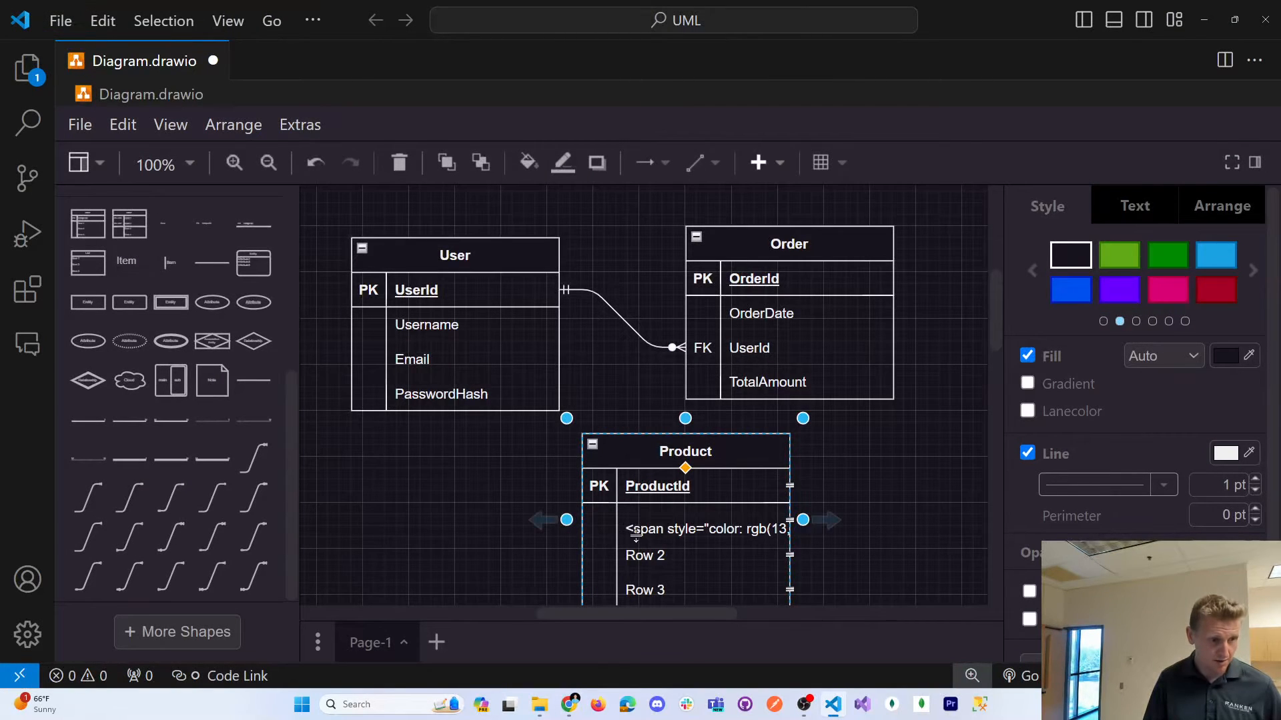
{"action": "left_click", "coordinate": [640, 530]}
{"action": "double_click", "coordinate": [661, 523]}
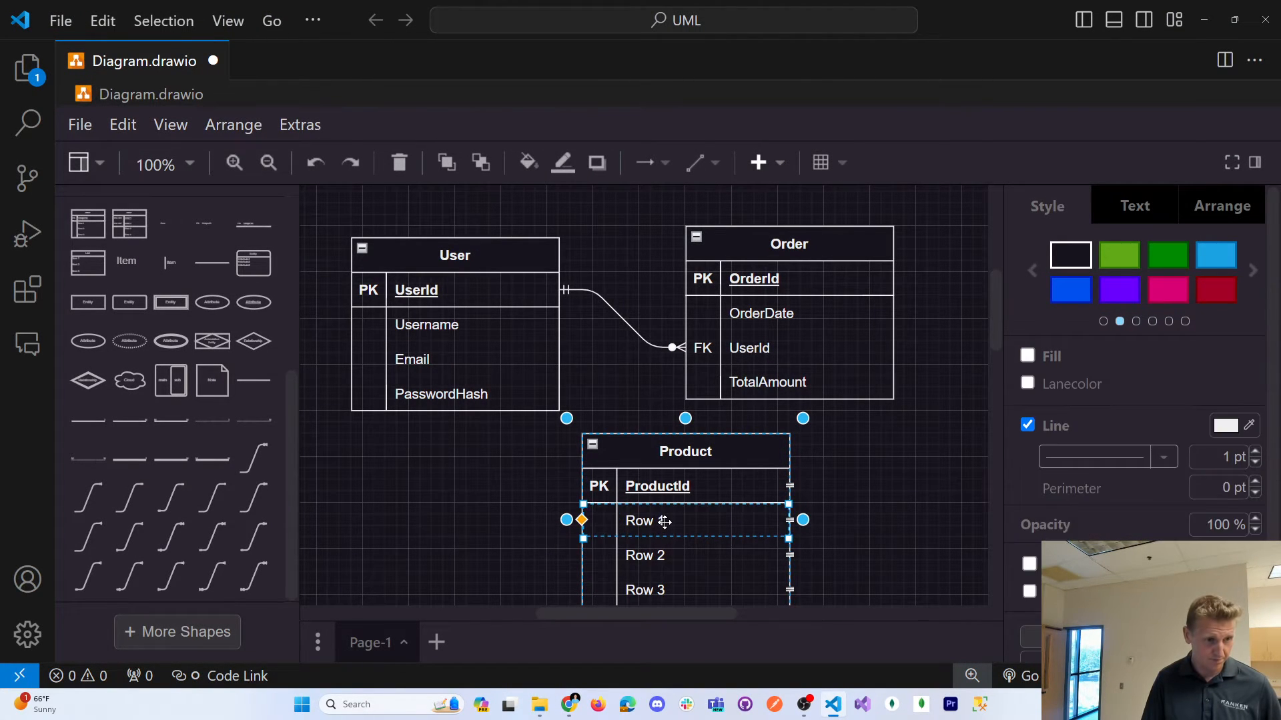
{"action": "key", "text": "ctrl+v"}
Replace the Product table's Row 2 text with Description, copied from the ChatGPT plan
{"action": "key", "text": "alt+Tab"}
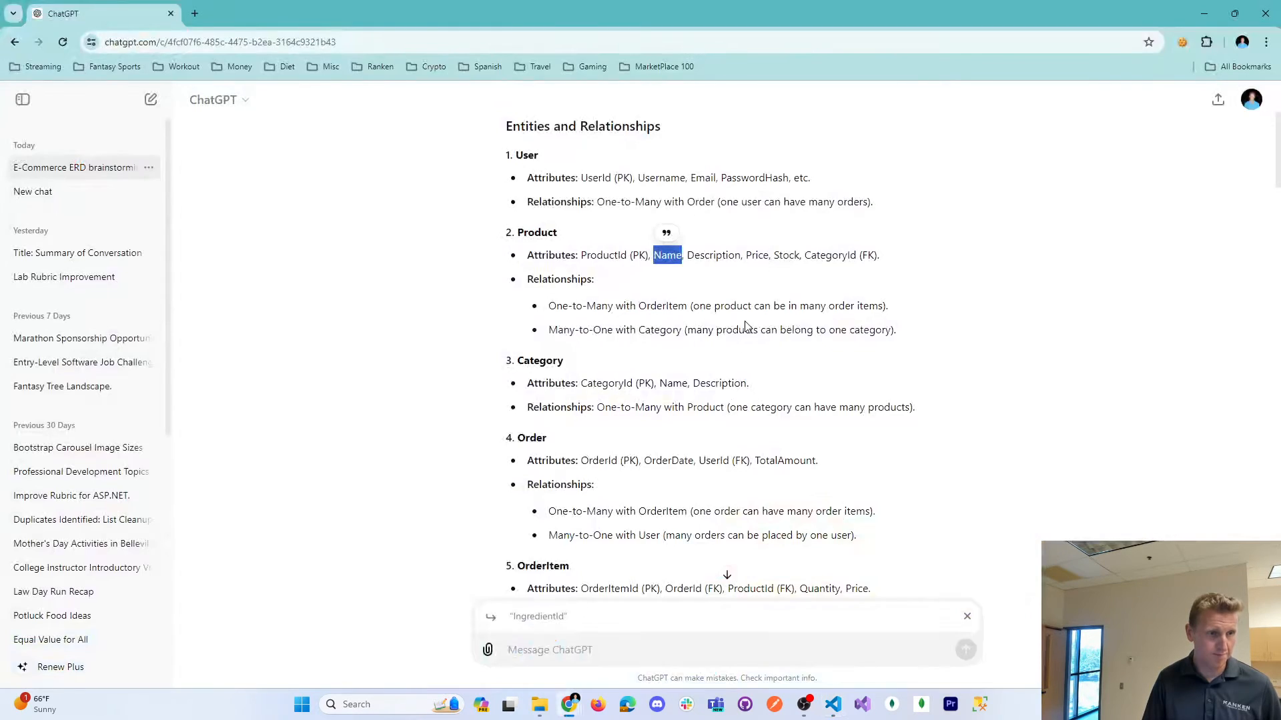
{"action": "double_click", "coordinate": [714, 254]}
{"action": "key", "text": "ctrl+c"}
{"action": "key", "text": "alt+Tab"}
{"action": "left_click", "coordinate": [661, 559]}
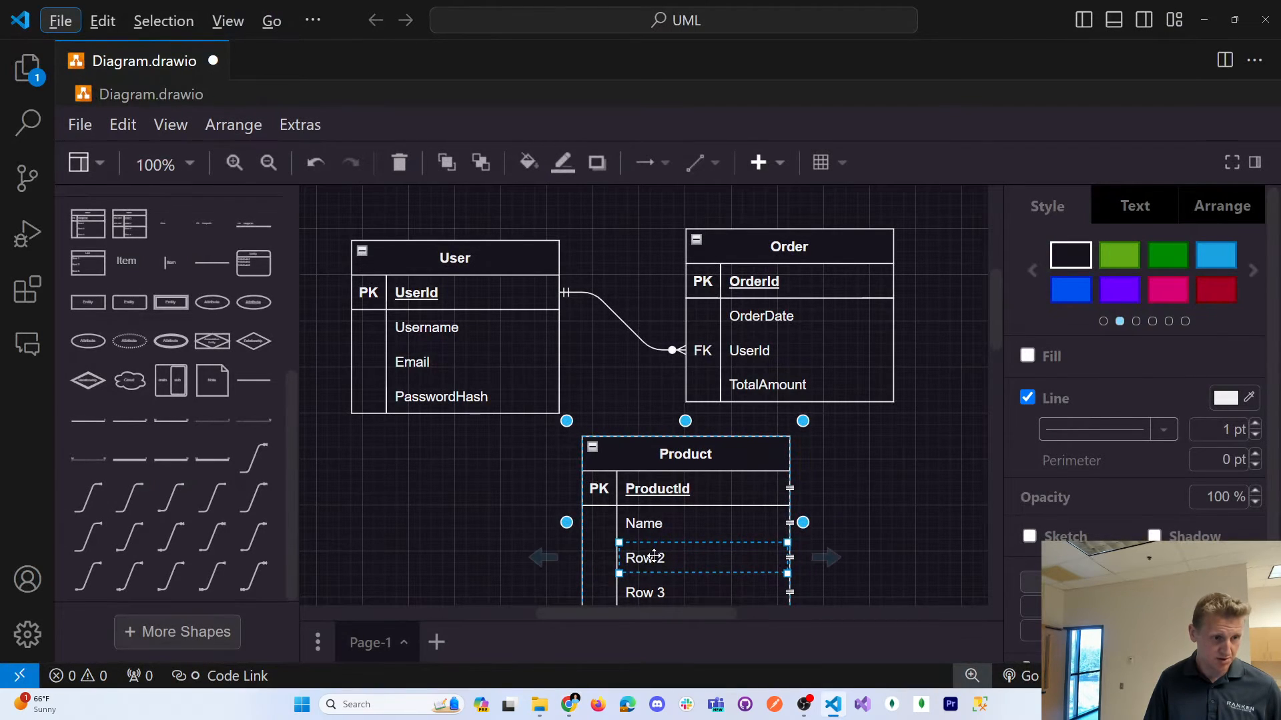
{"action": "double_click", "coordinate": [661, 559]}
{"action": "key", "text": "ctrl+v"}
{"action": "left_click", "coordinate": [883, 532]}
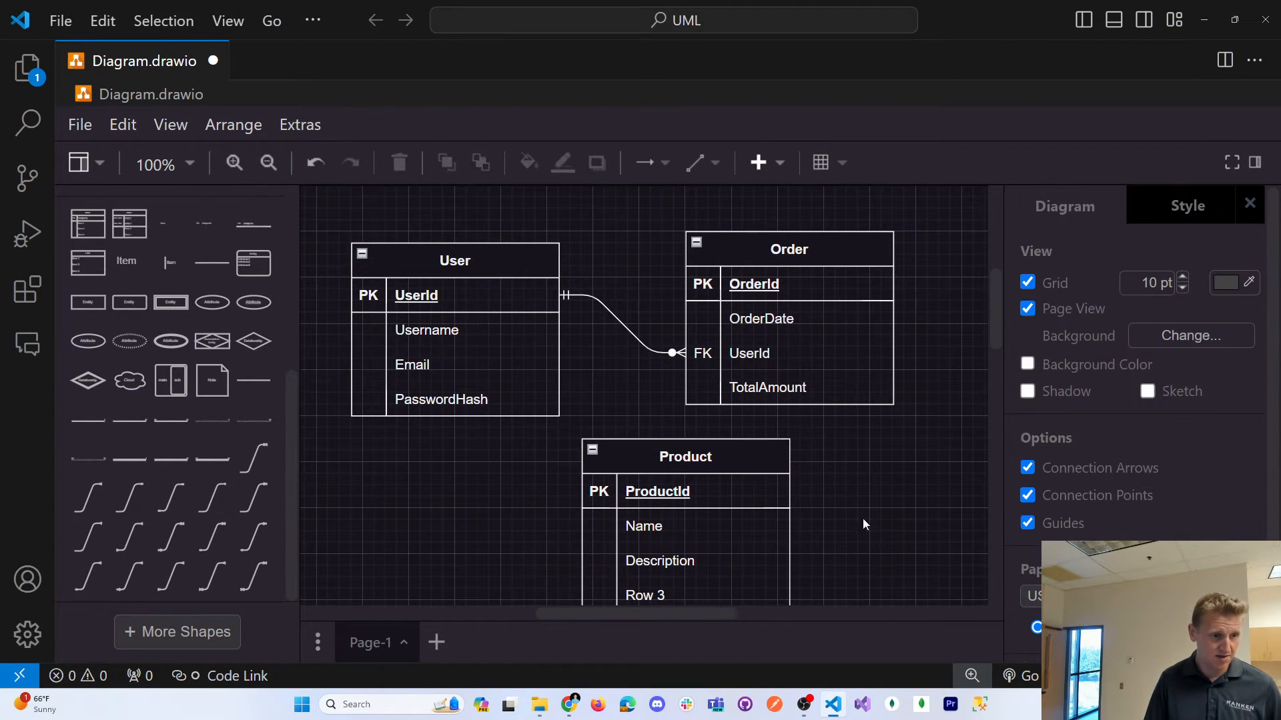
Replace the Product table's Row 3 text with Price from the ChatGPT plan and leave that row selected
{"action": "scroll", "coordinate": [801, 514], "scroll_direction": "down", "scroll_amount": 3}
{"action": "left_click", "coordinate": [675, 461]}
{"action": "double_click", "coordinate": [676, 462]}
{"action": "key", "text": "alt+Tab"}
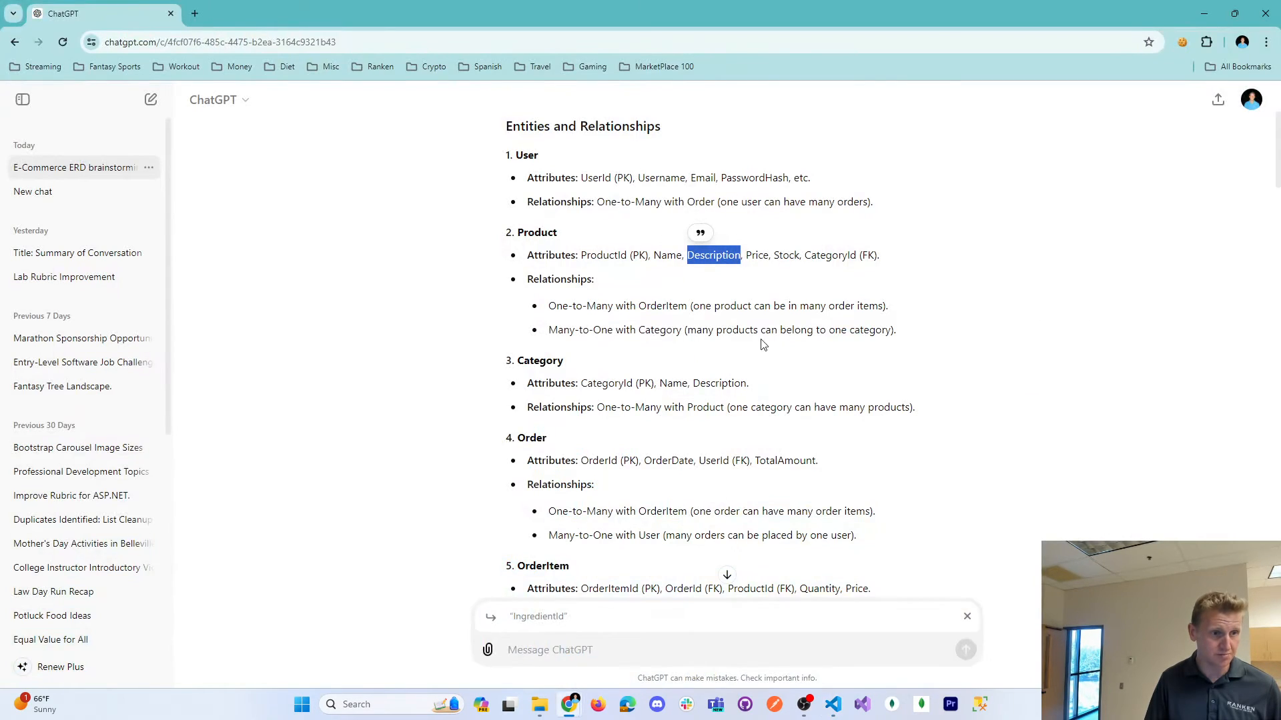
{"action": "double_click", "coordinate": [758, 252]}
{"action": "key", "text": "ctrl+c"}
{"action": "key", "text": "alt+Tab"}
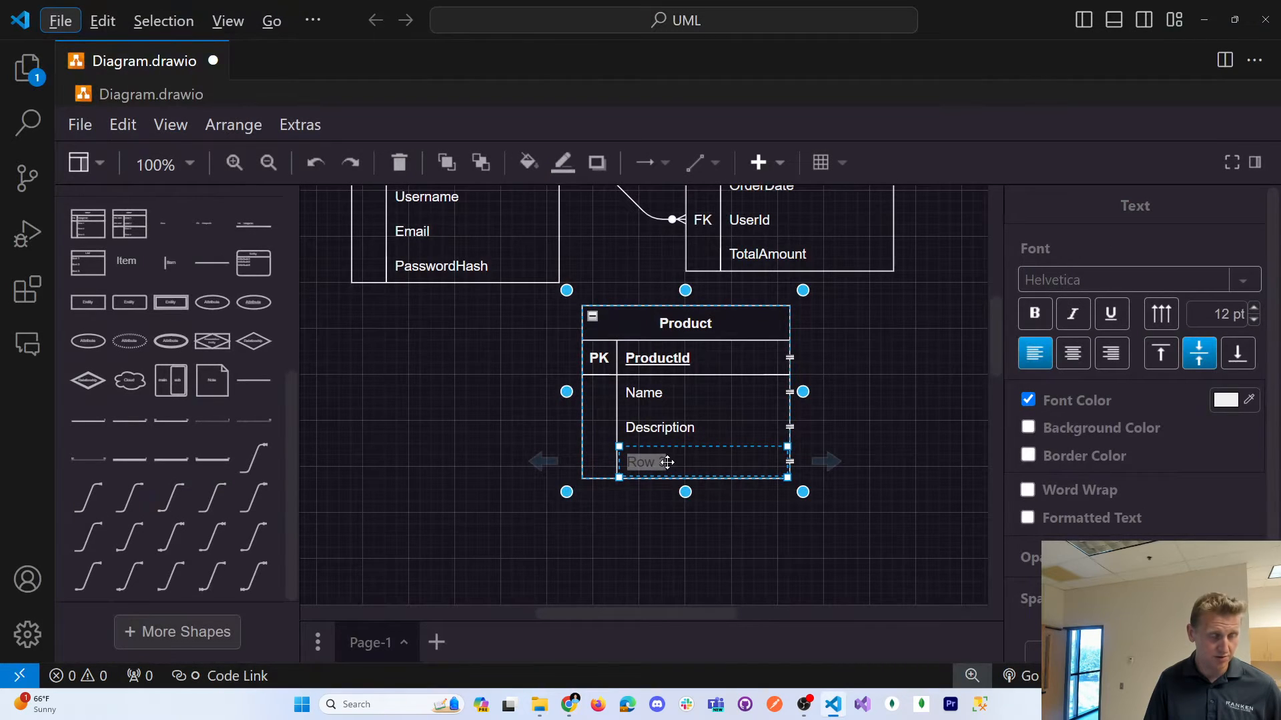
{"action": "left_click", "coordinate": [694, 463]}
{"action": "double_click", "coordinate": [650, 464]}
{"action": "key", "text": "ctrl+v"}
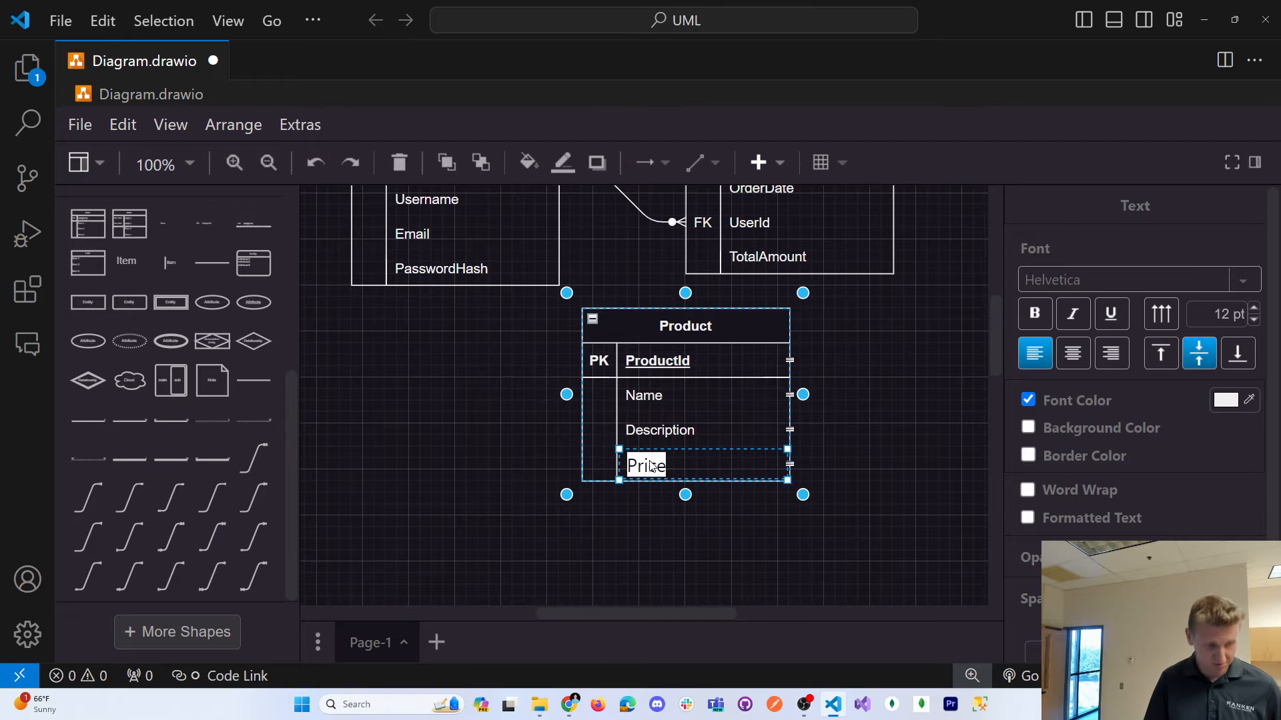
{"action": "left_click", "coordinate": [667, 523]}
{"action": "left_click", "coordinate": [661, 463]}
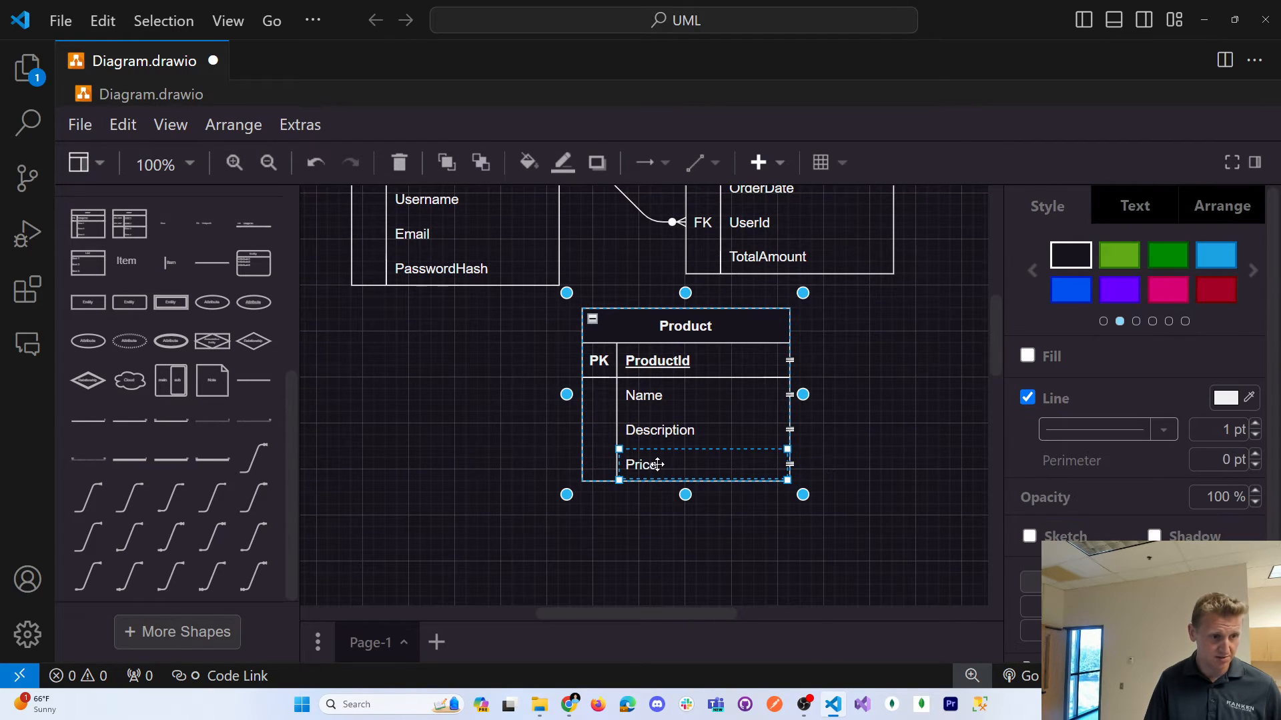
Duplicate the Price row in the Product table and rename the copy Stock, copying the attribute name from the ChatGPT entity list
{"action": "right_click", "coordinate": [657, 464]}
{"action": "left_click", "coordinate": [743, 252]}
{"action": "key", "text": "alt+Tab"}
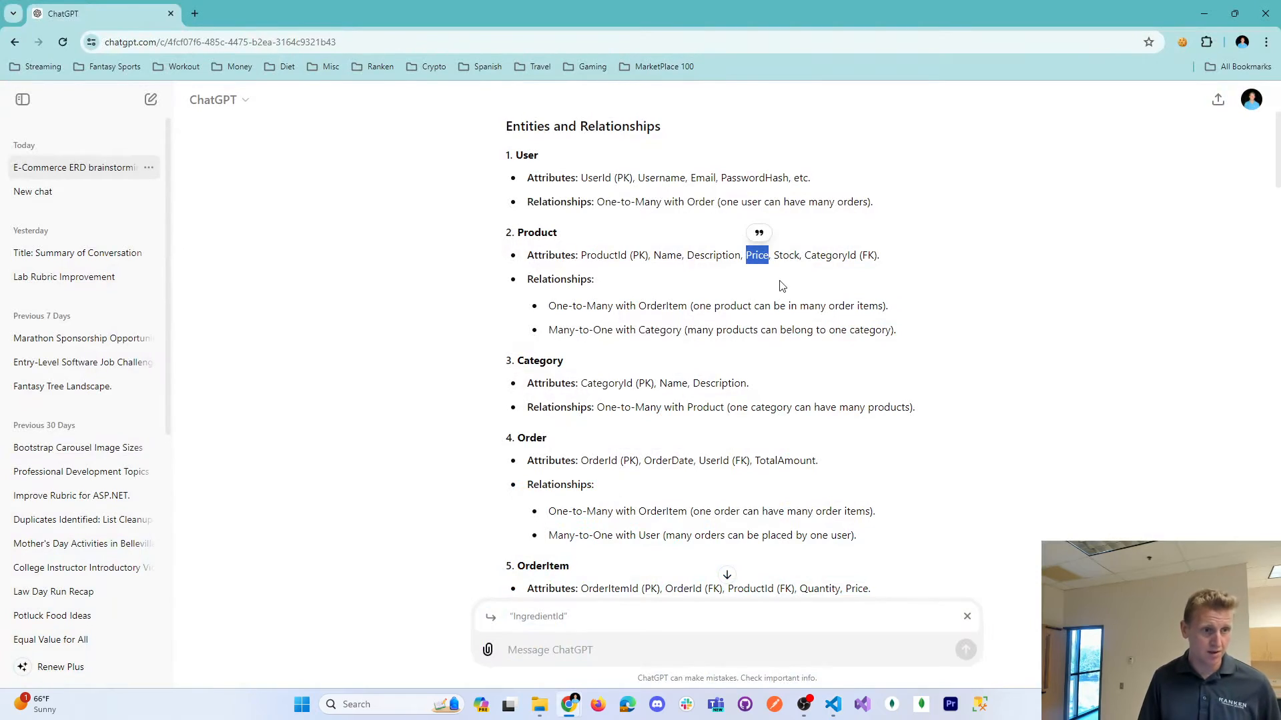
{"action": "double_click", "coordinate": [786, 255]}
{"action": "key", "text": "alt+Tab"}
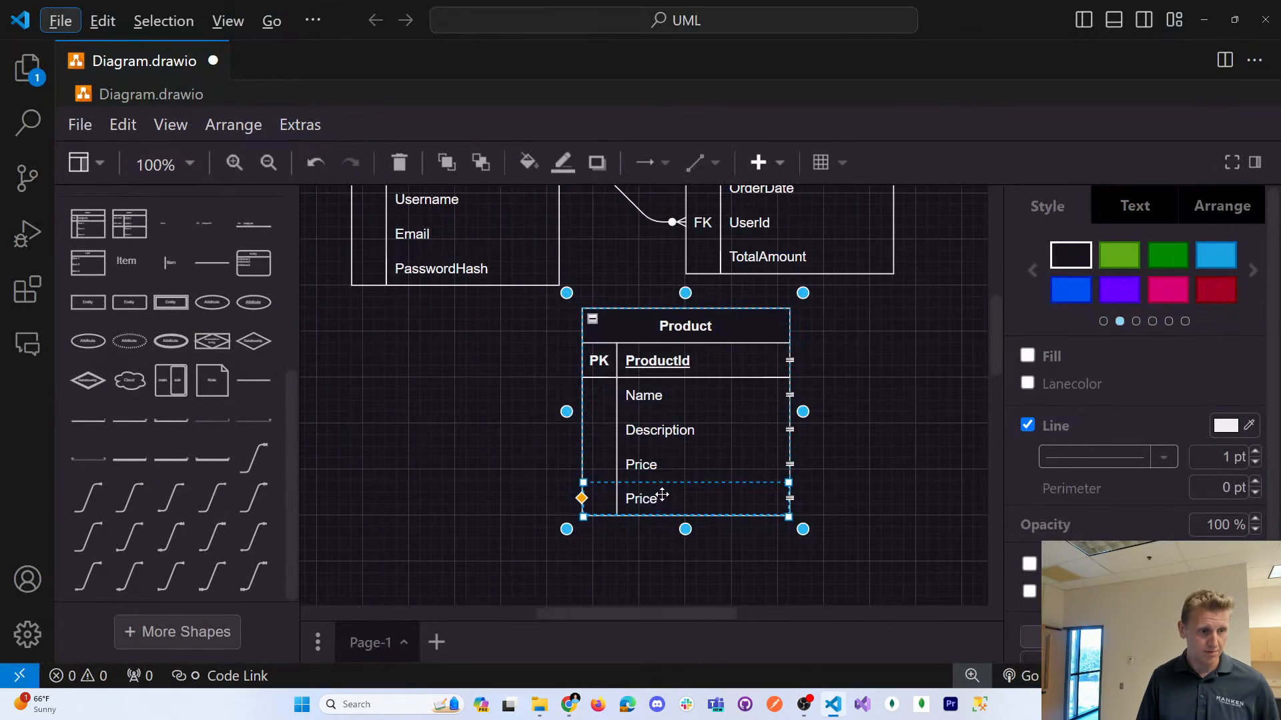
{"action": "double_click", "coordinate": [644, 501]}
{"action": "key", "text": "ctrl+v"}
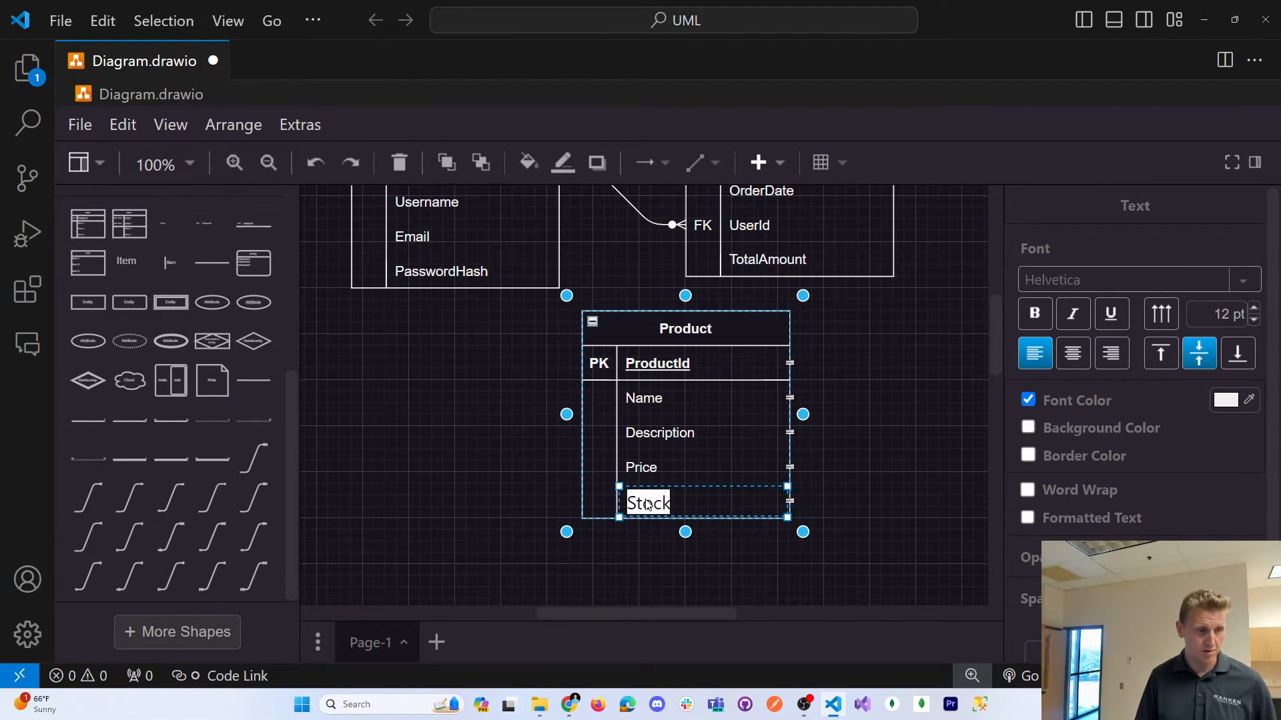
Copy the CategoryId attribute name from the Product entity in ChatGPT and return to the diagram in VS Code
{"action": "key", "text": "alt+Tab"}
{"action": "double_click", "coordinate": [829, 256]}
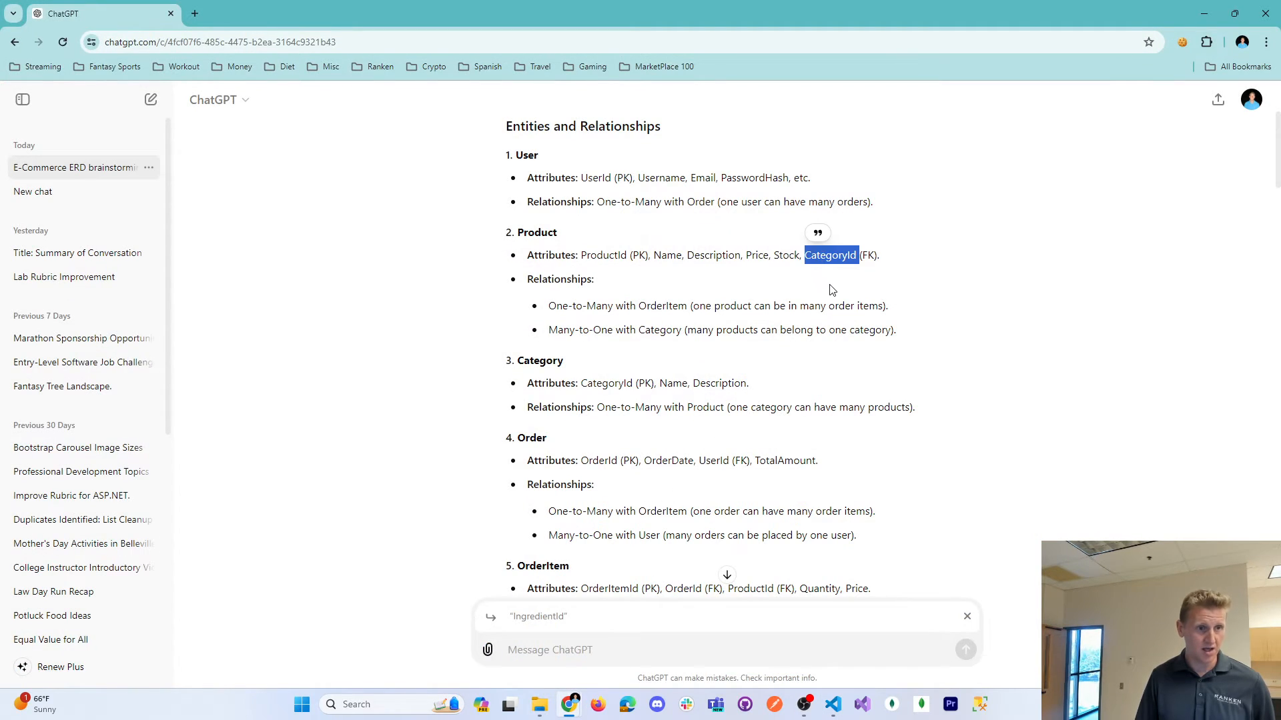
{"action": "key", "text": "alt+Tab"}
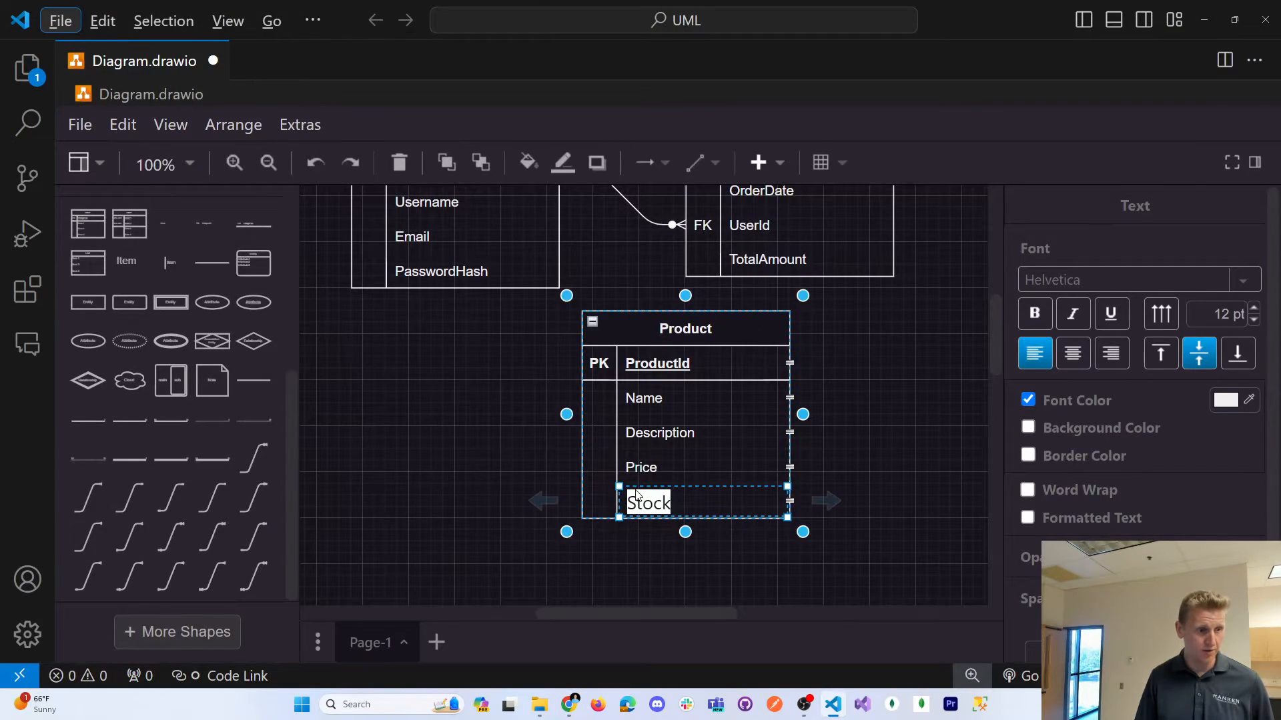
{"action": "left_click", "coordinate": [509, 460]}
{"action": "scroll", "coordinate": [495, 434], "scroll_direction": "up", "scroll_amount": 2}
{"action": "scroll", "coordinate": [495, 440], "scroll_direction": "down", "scroll_amount": 2}
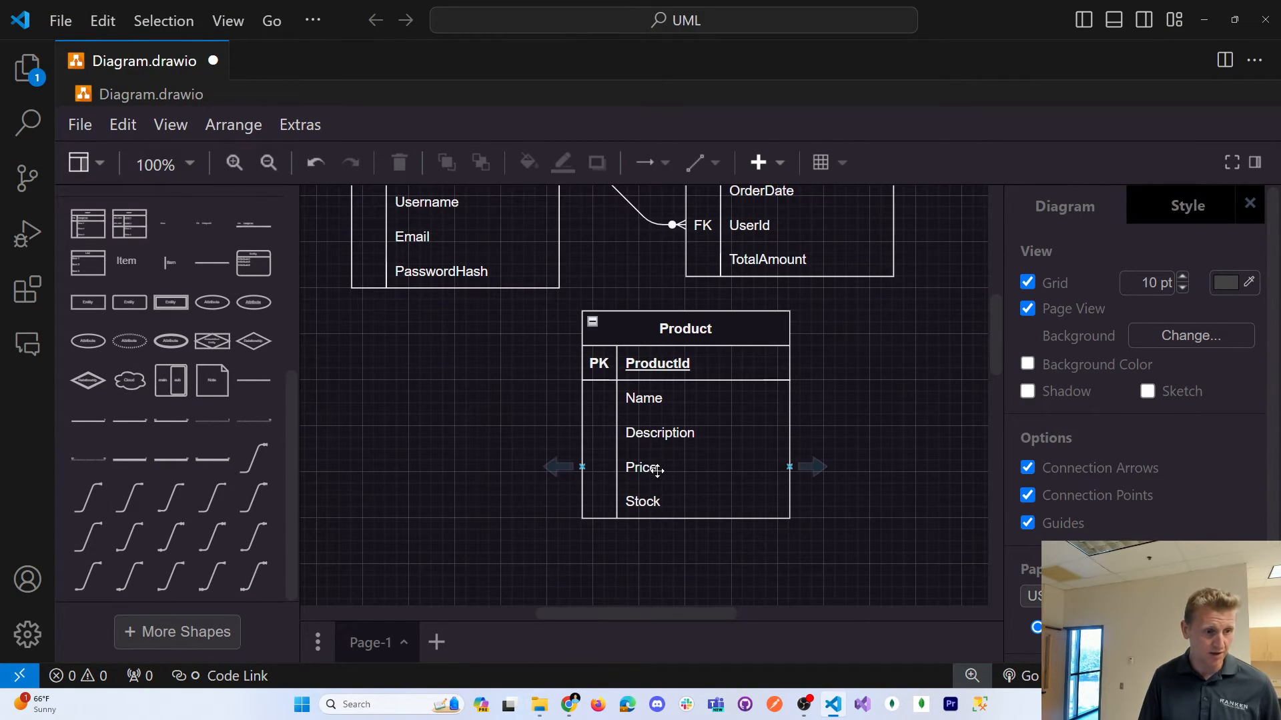
{"action": "left_click", "coordinate": [658, 501]}
{"action": "right_click", "coordinate": [665, 502]}
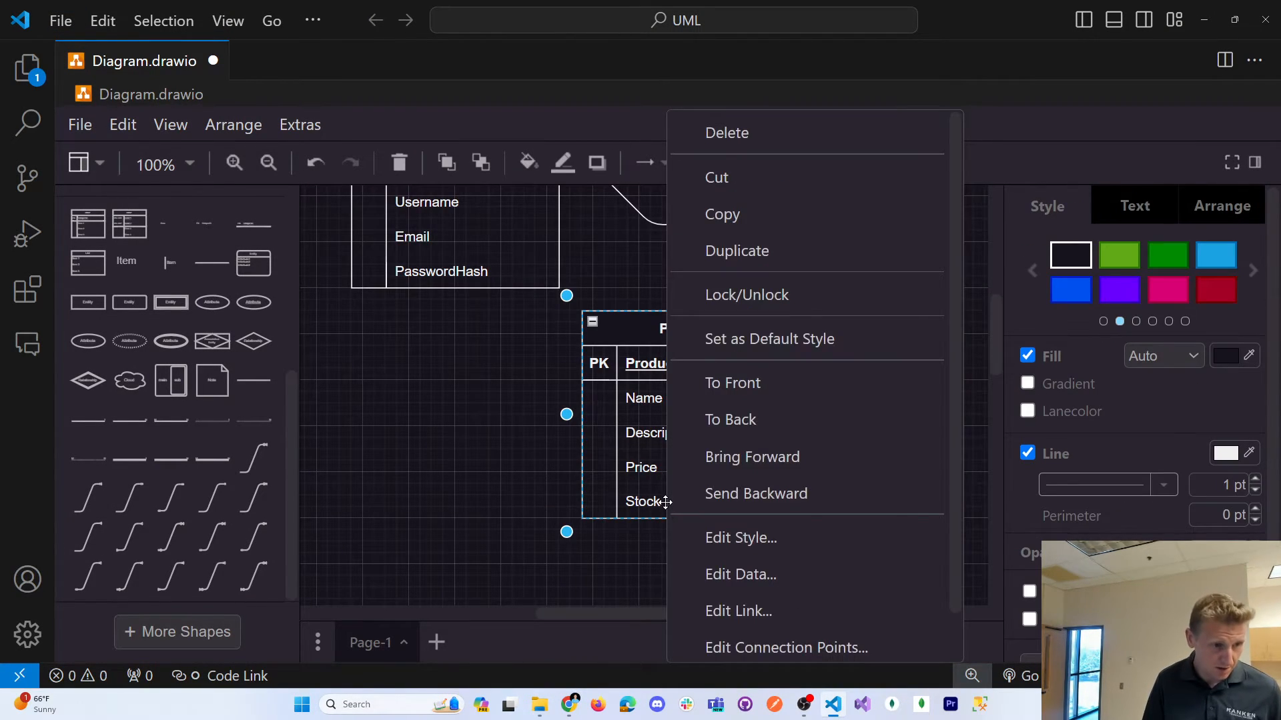
{"action": "left_click", "coordinate": [750, 254]}
{"action": "key", "text": "ctrl+z"}
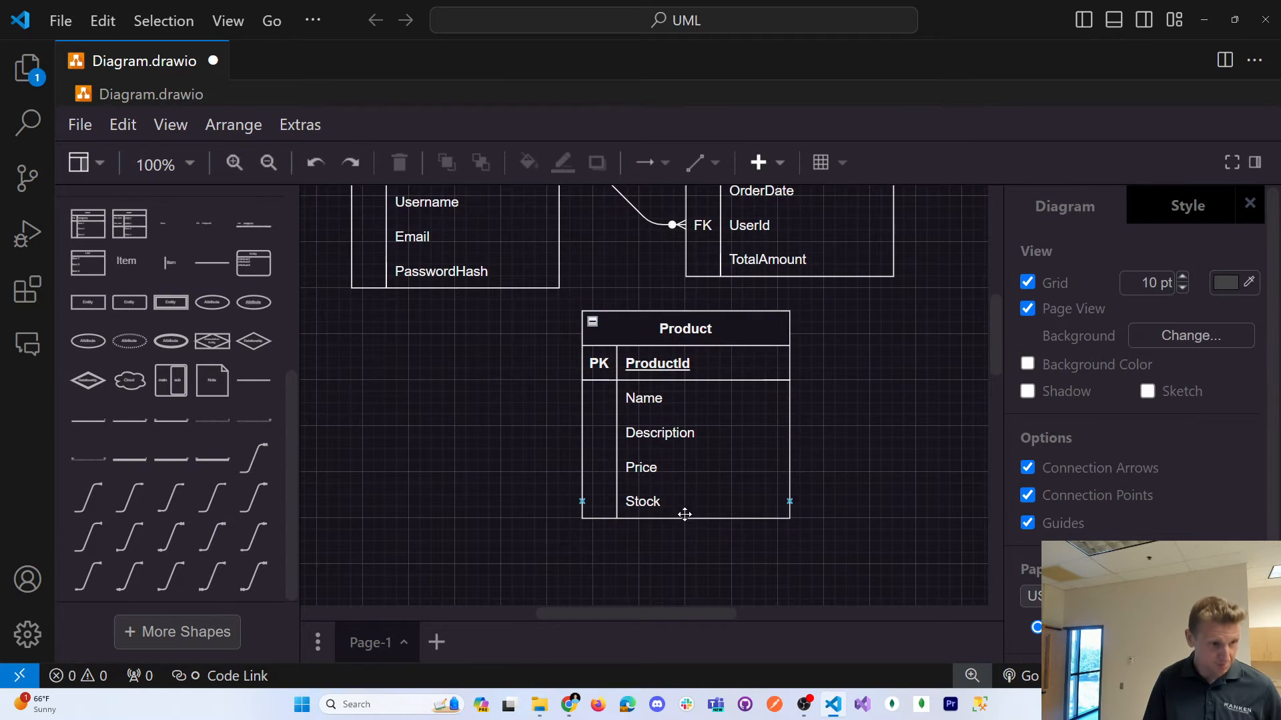
Duplicate the Stock row in the Product table and rename the new last row CategoryId
{"action": "left_click", "coordinate": [657, 500]}
{"action": "left_click", "coordinate": [671, 499]}
{"action": "right_click", "coordinate": [671, 499]}
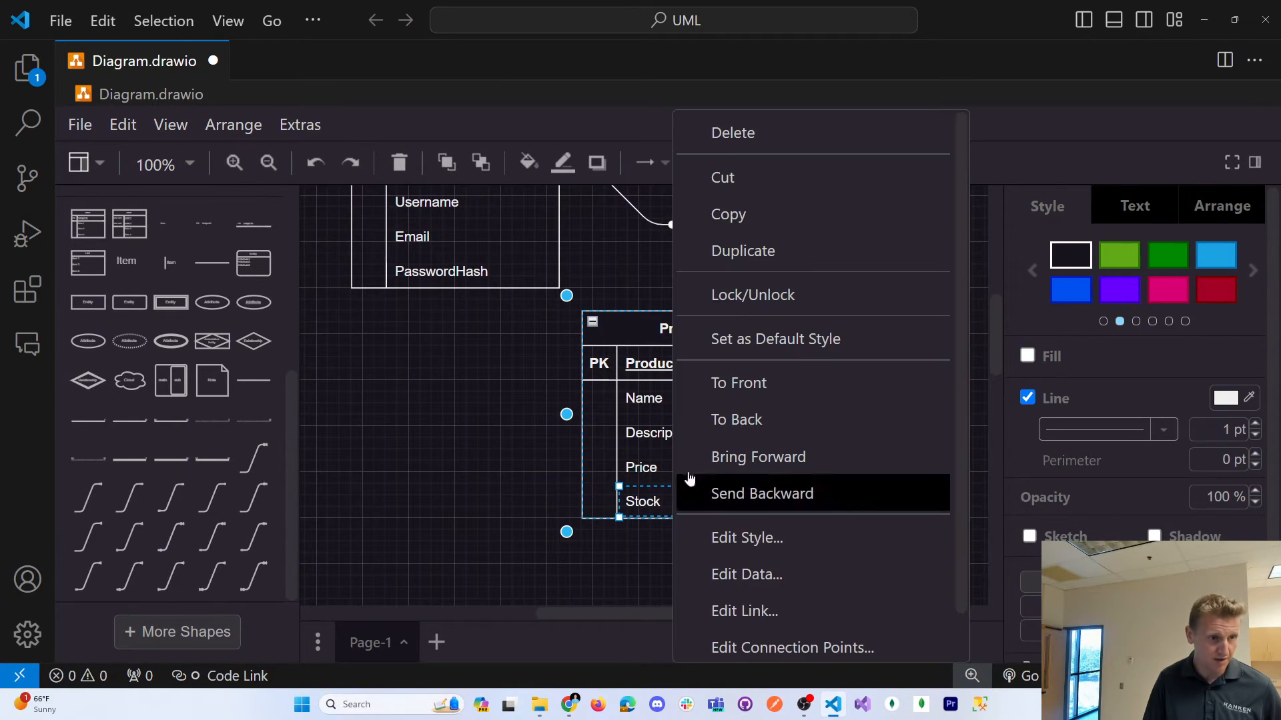
{"action": "left_click", "coordinate": [766, 252]}
{"action": "double_click", "coordinate": [666, 536]}
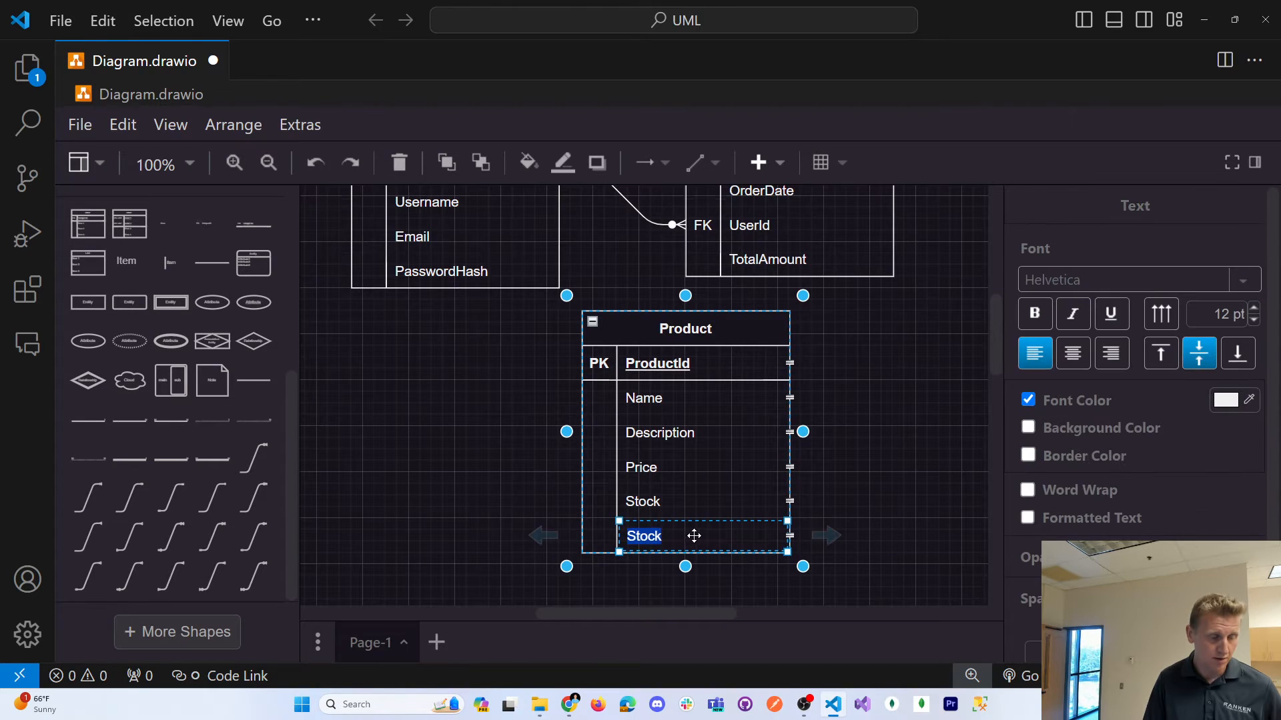
{"action": "type", "text": "CategoryId"}
{"action": "left_click", "coordinate": [496, 470]}
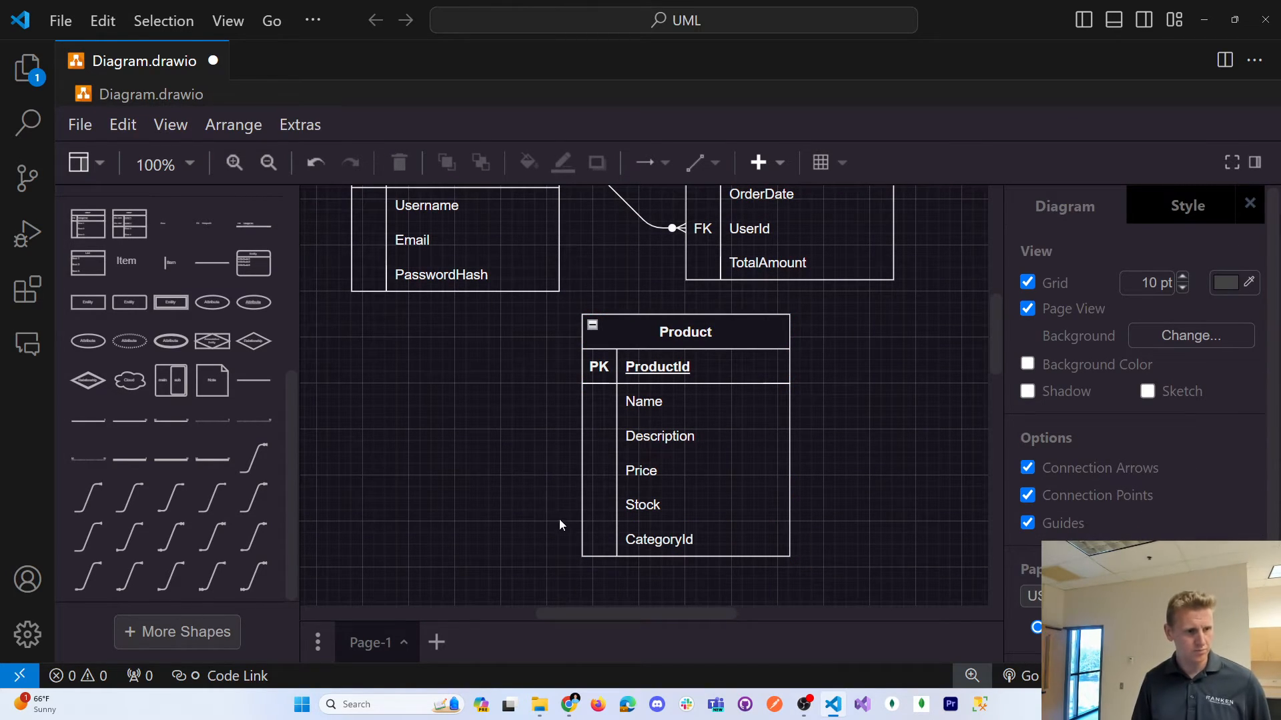
Mark the CategoryId row of the Product table as FK in its key column
{"action": "left_click", "coordinate": [594, 538]}
{"action": "double_click", "coordinate": [604, 541]}
{"action": "type", "text": "FK"}
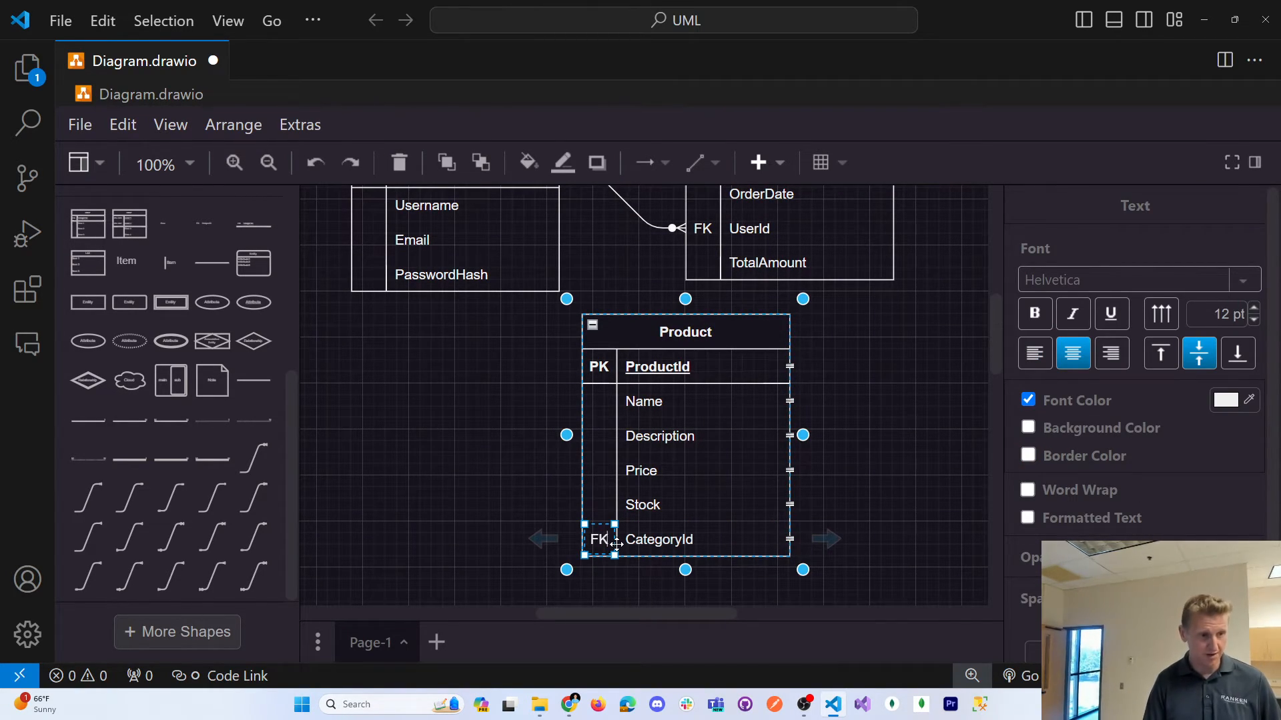
{"action": "key", "text": "Return"}
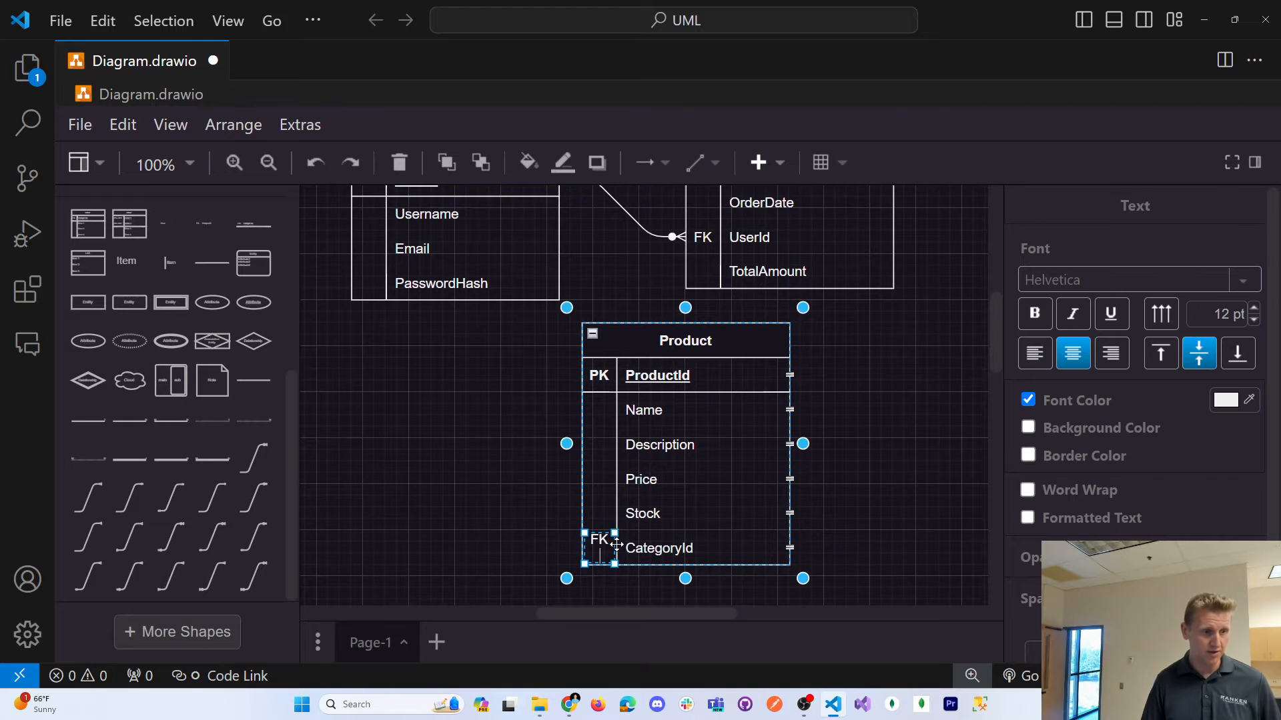
{"action": "key", "text": "BackSpace"}
{"action": "key", "text": "Return"}
{"action": "left_click", "coordinate": [518, 508]}
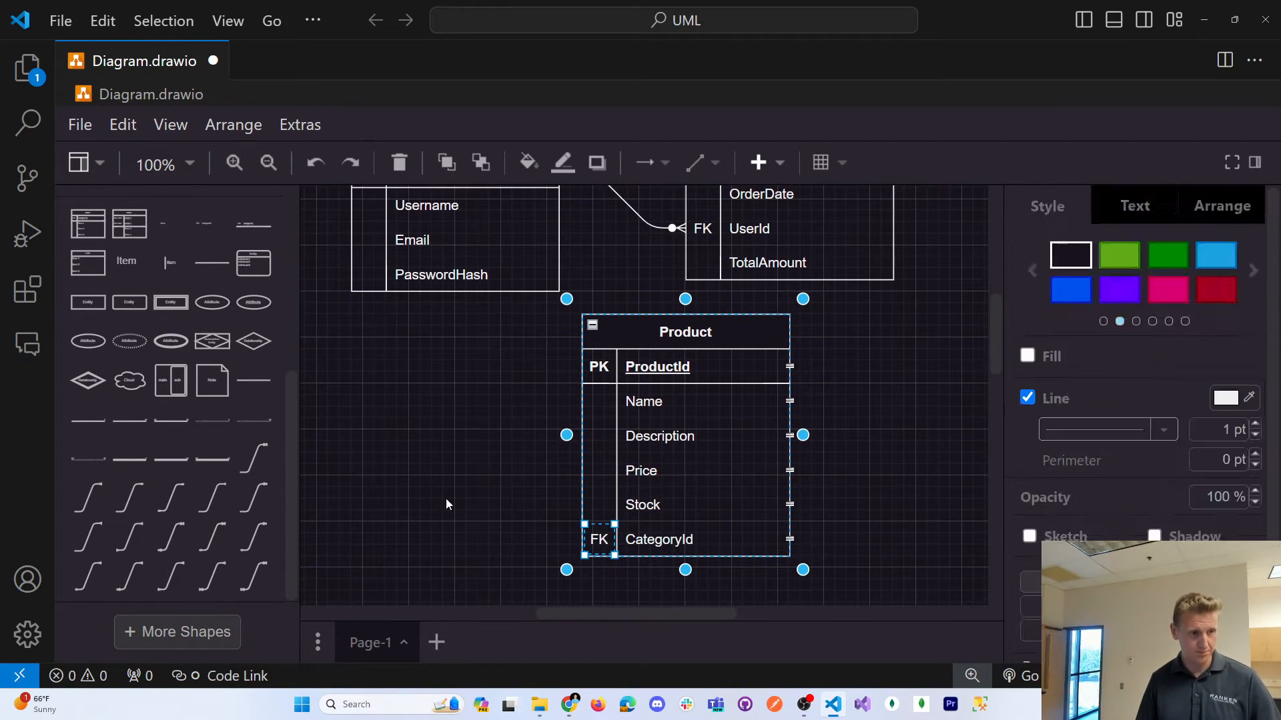
{"action": "left_click", "coordinate": [444, 501]}
Move the Product table sideways so it sits below and slightly right of the Order table
{"action": "left_click_drag", "start_coordinate": [691, 340], "coordinate": [794, 359]}
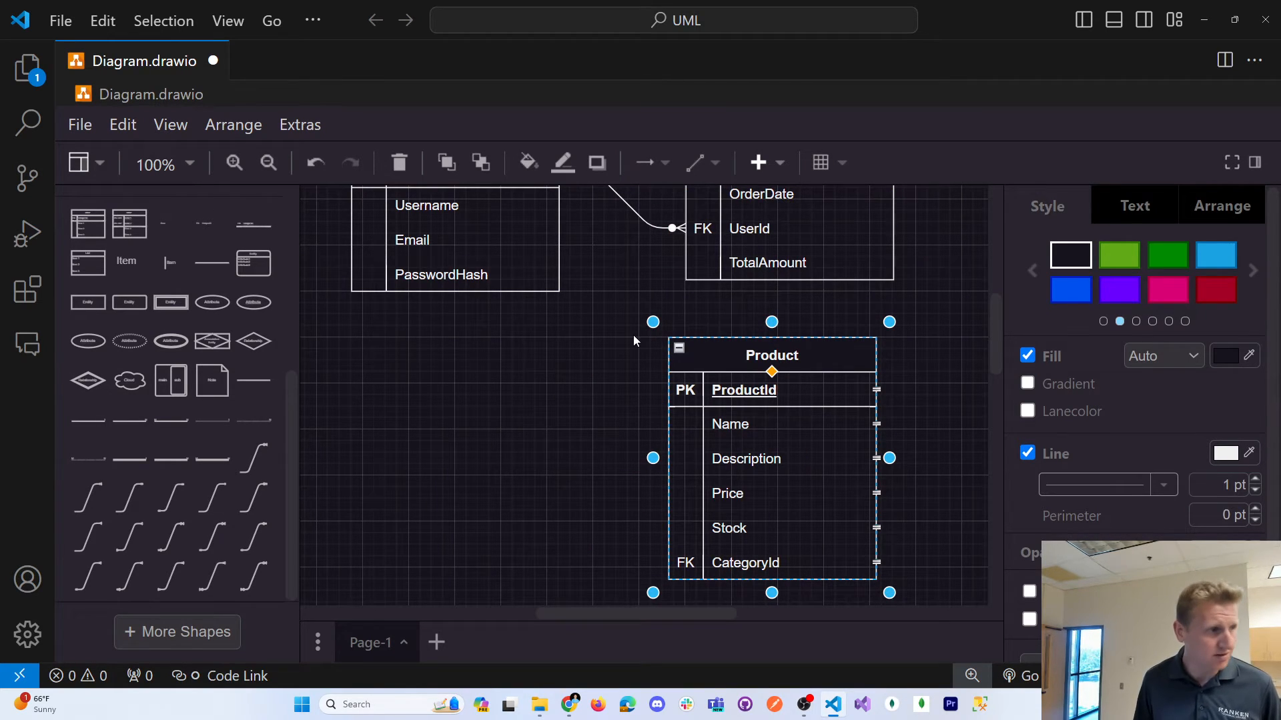
{"action": "scroll", "coordinate": [634, 335], "scroll_direction": "down", "scroll_amount": 1}
{"action": "scroll", "coordinate": [495, 394], "scroll_direction": "down", "scroll_amount": 2}
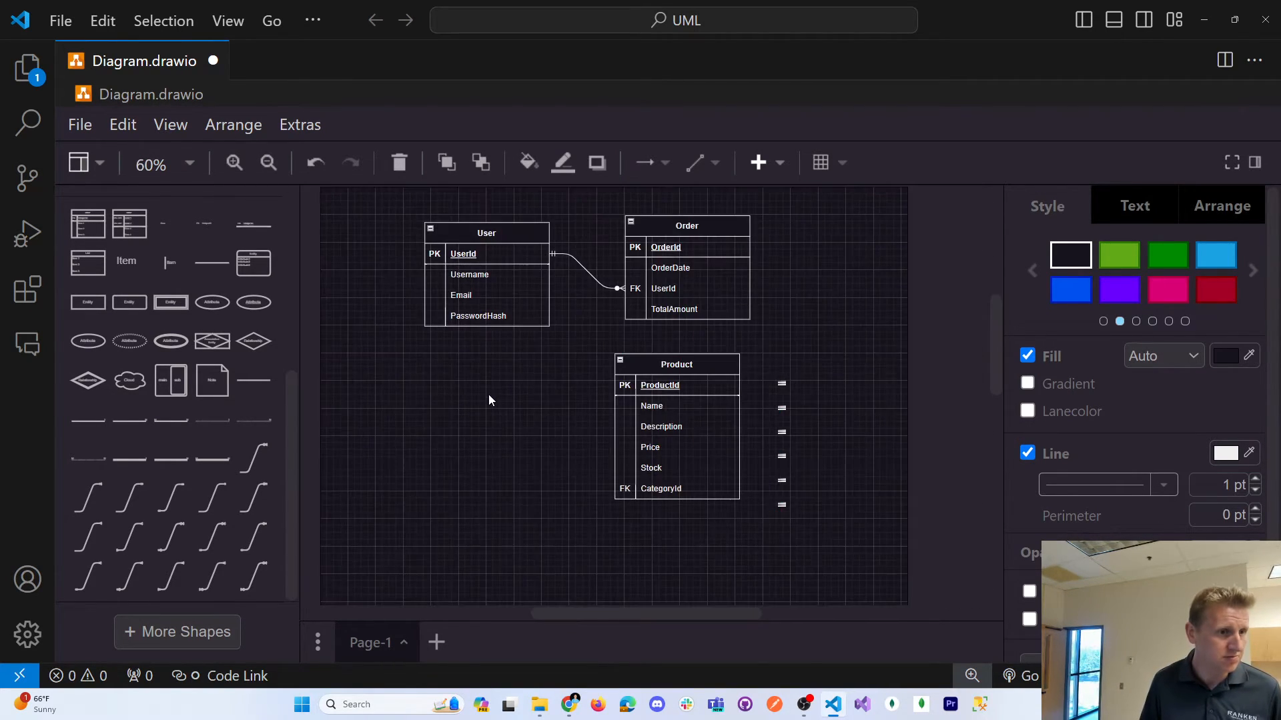
{"action": "left_click", "coordinate": [489, 437]}
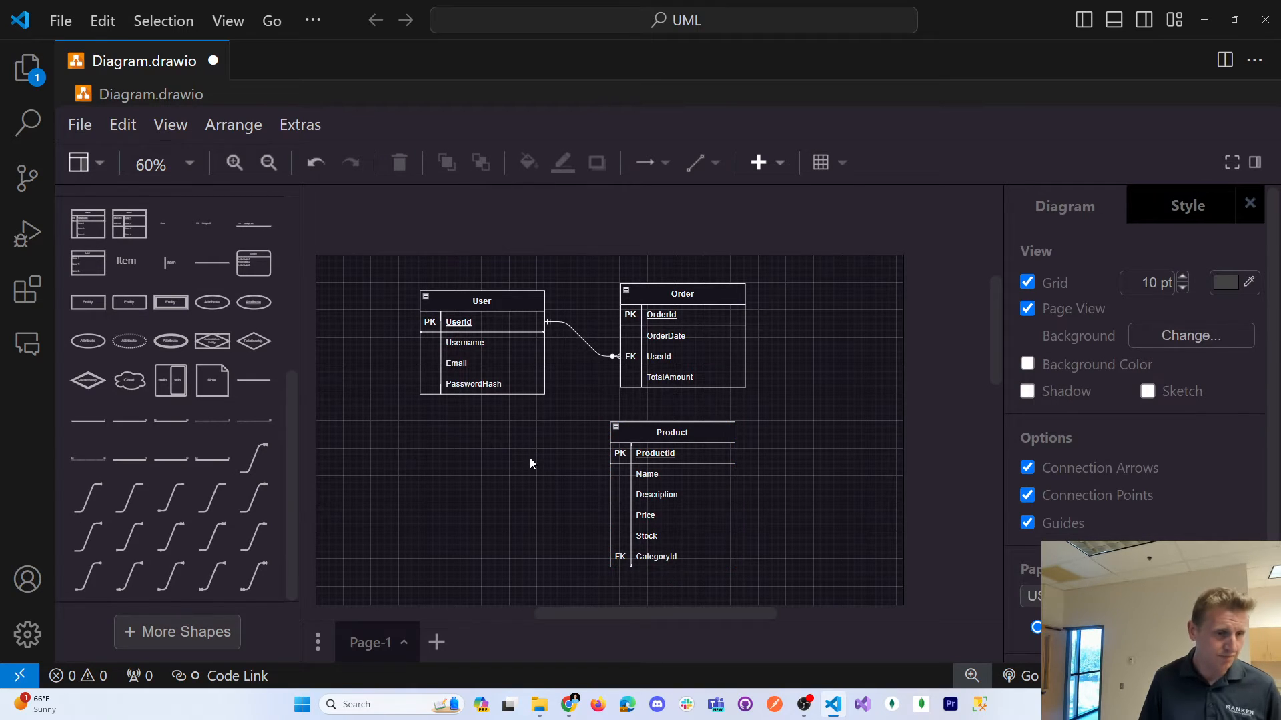
{"action": "left_click_drag", "start_coordinate": [649, 435], "coordinate": [694, 437]}
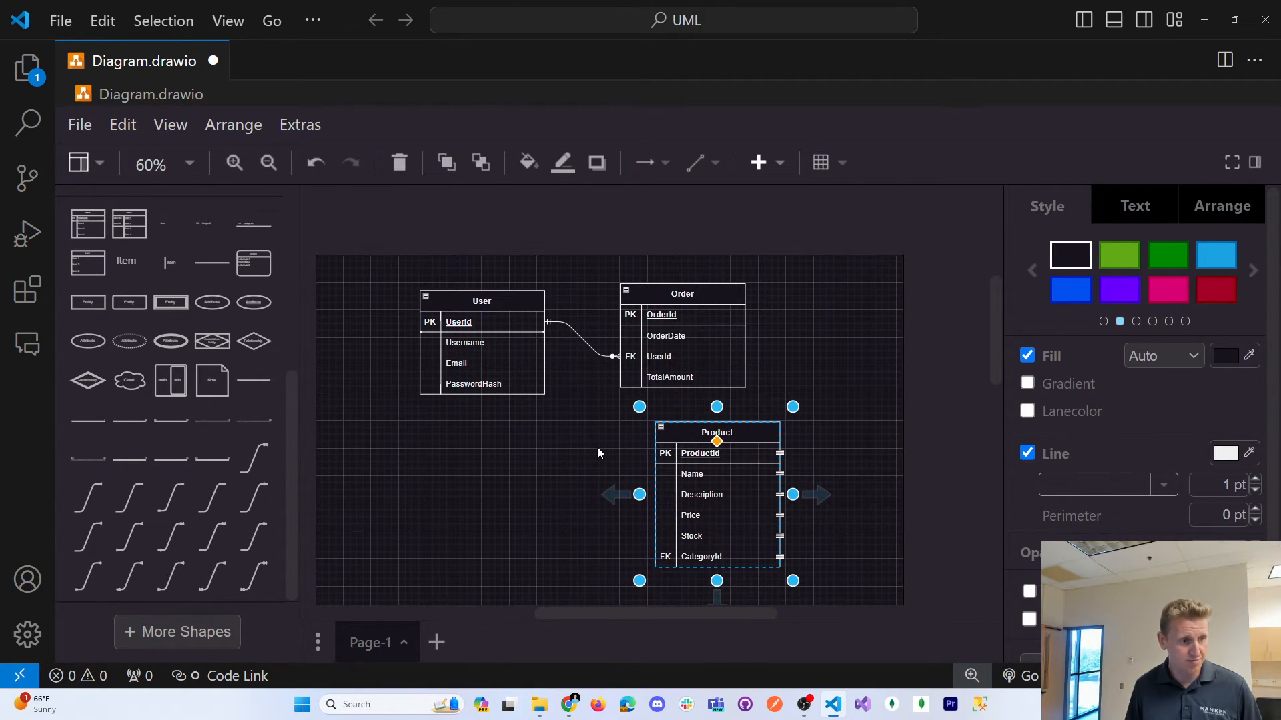
Check the Category entity in ChatGPT, then add a primary-key table below the User table in the diagram and title it Category
{"action": "key", "text": "alt+Tab"}
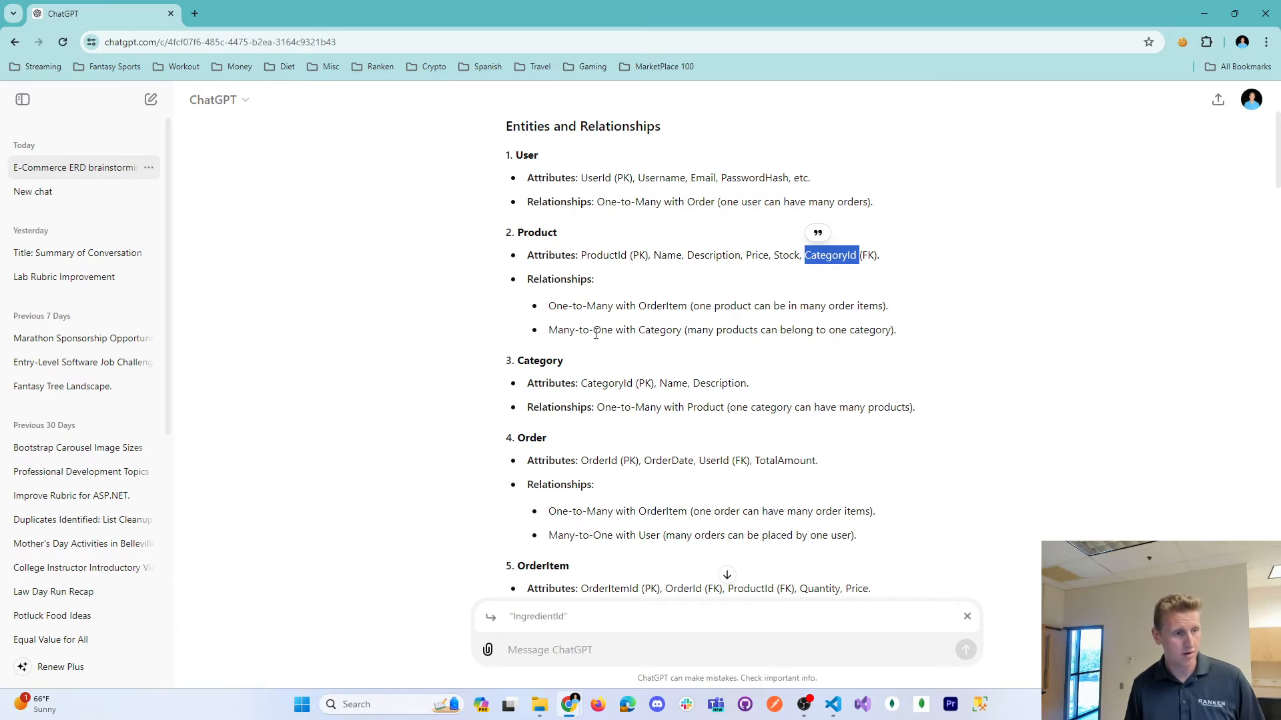
{"action": "left_click", "coordinate": [601, 379]}
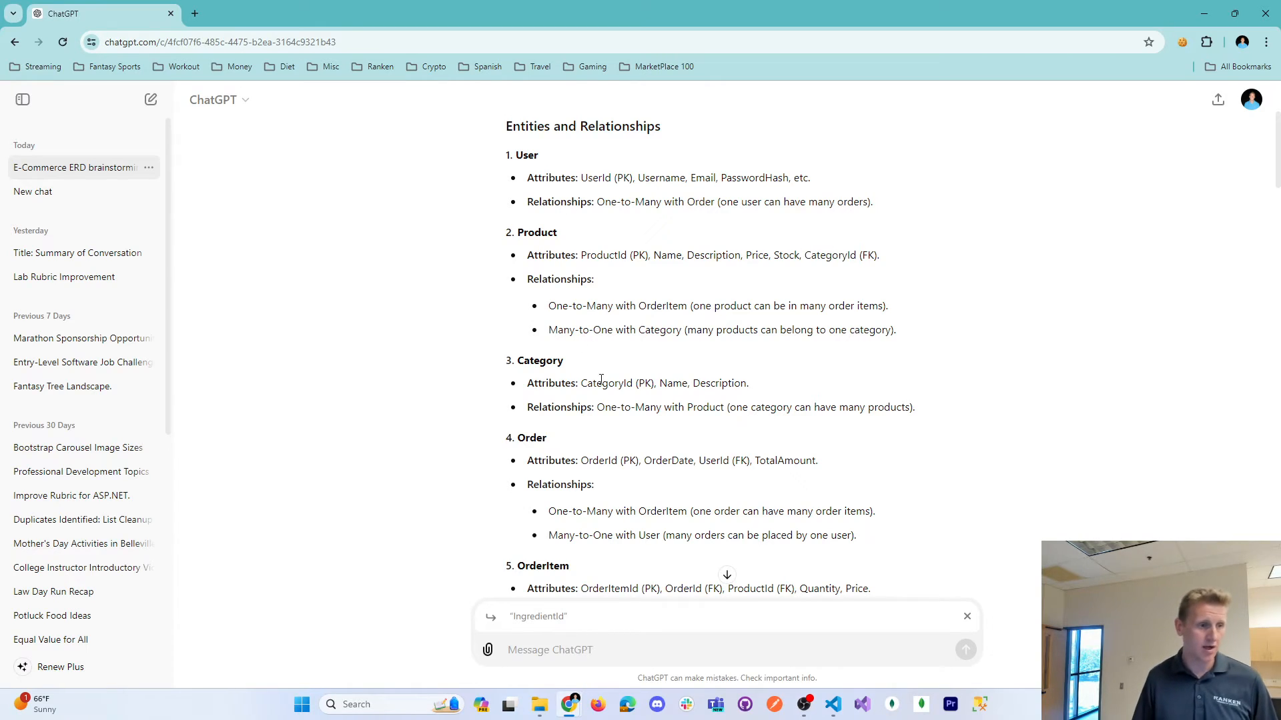
{"action": "double_click", "coordinate": [539, 361]}
{"action": "left_click", "coordinate": [611, 331]}
{"action": "key", "text": "alt+Tab"}
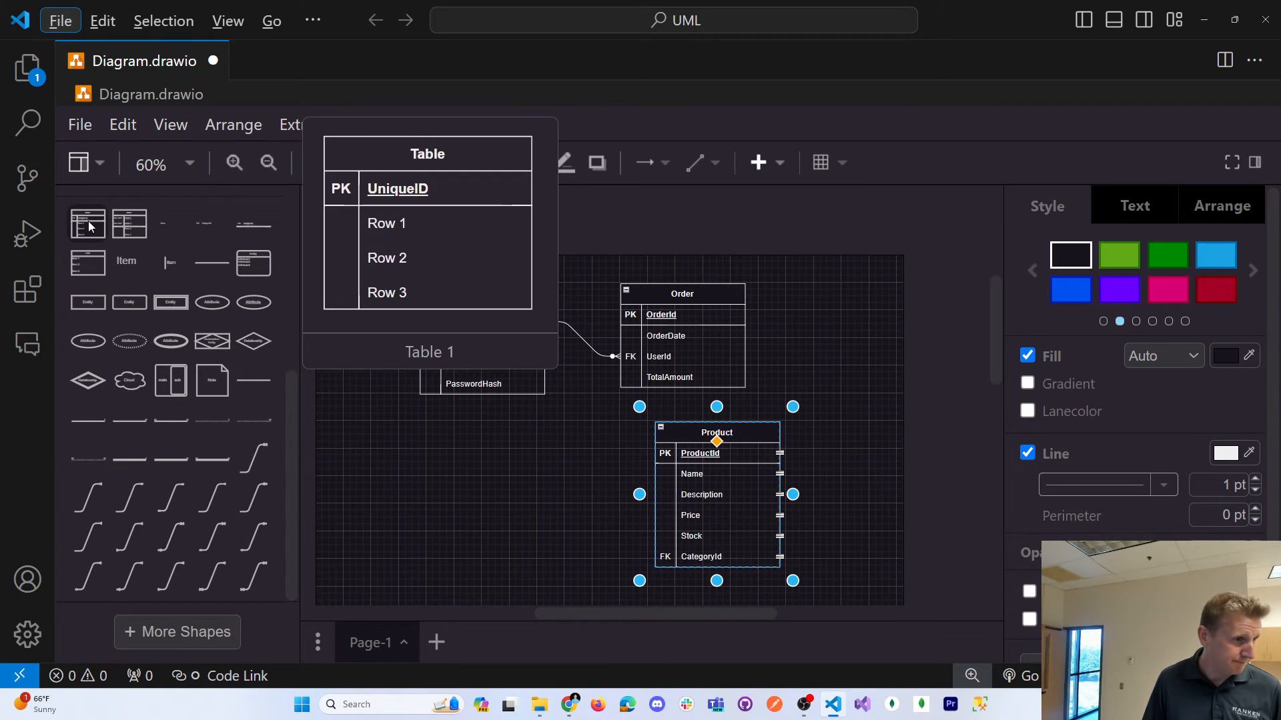
{"action": "left_click_drag", "start_coordinate": [89, 221], "coordinate": [421, 440]}
{"action": "double_click", "coordinate": [501, 449]}
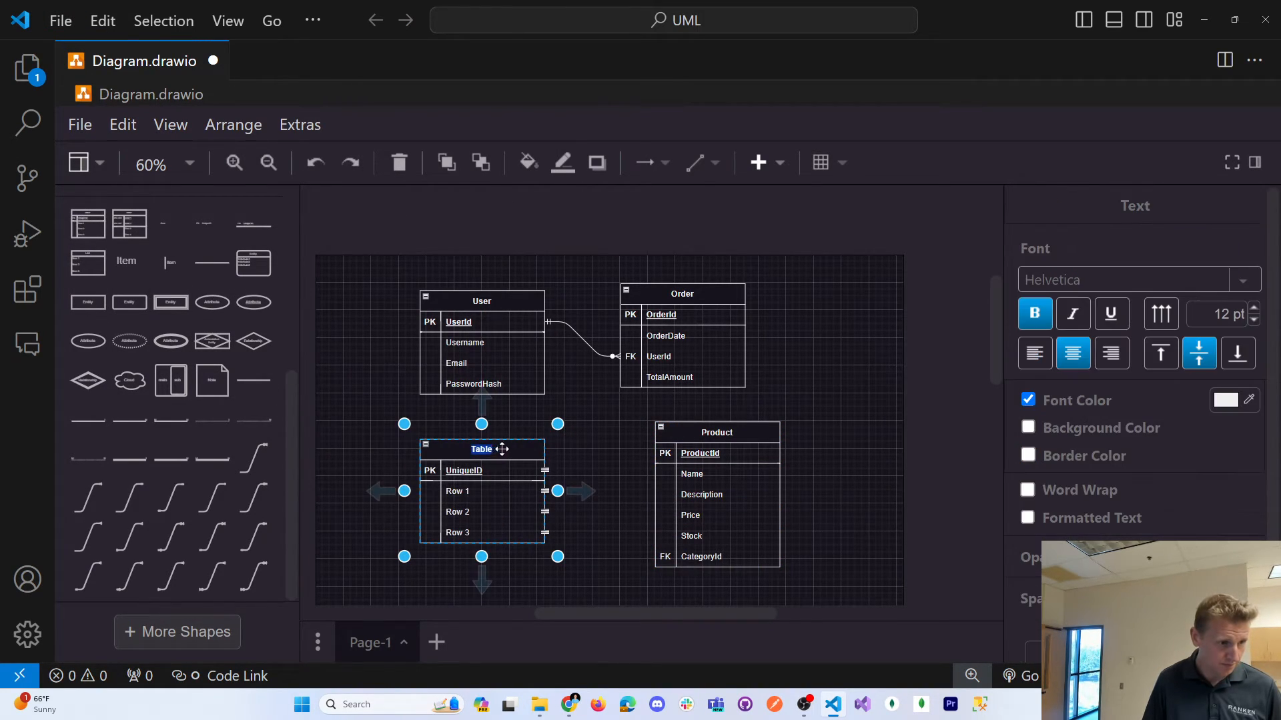
{"action": "type", "text": "Category"}
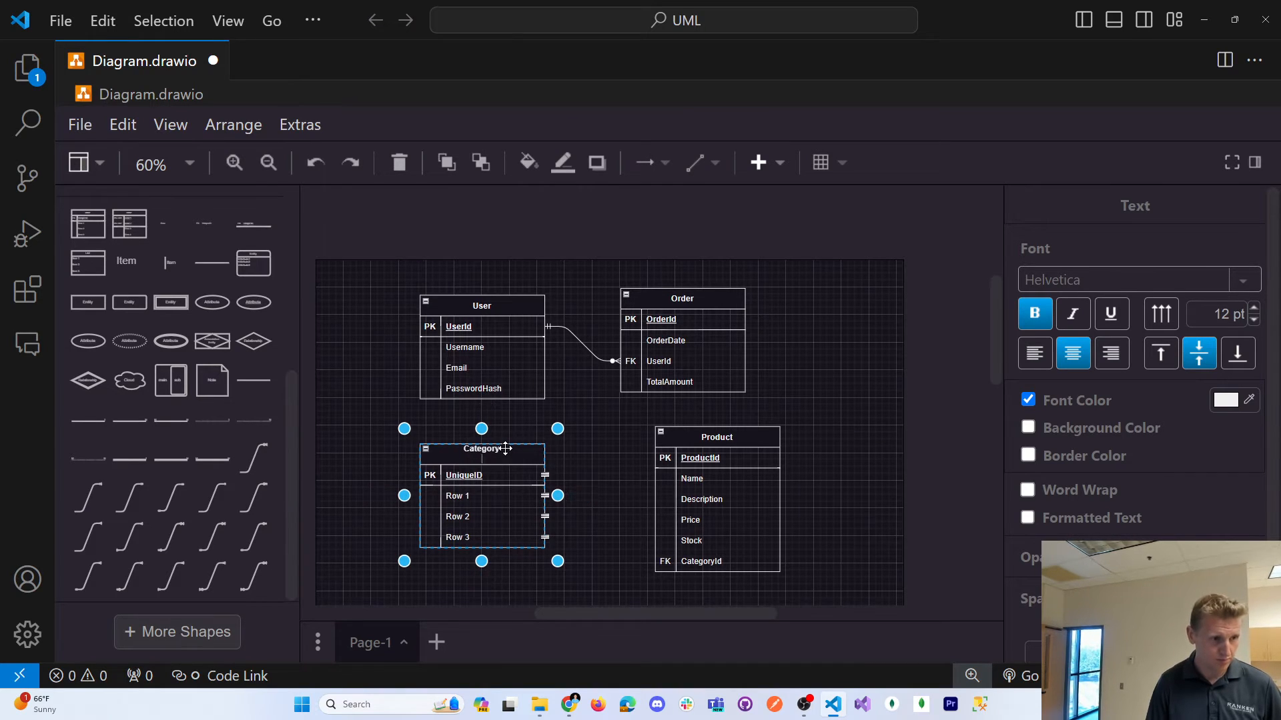
{"action": "left_click", "coordinate": [581, 446]}
Copy CategoryId from the Category attributes in ChatGPT and make it the Category table's primary key name
{"action": "key", "text": "alt+Tab"}
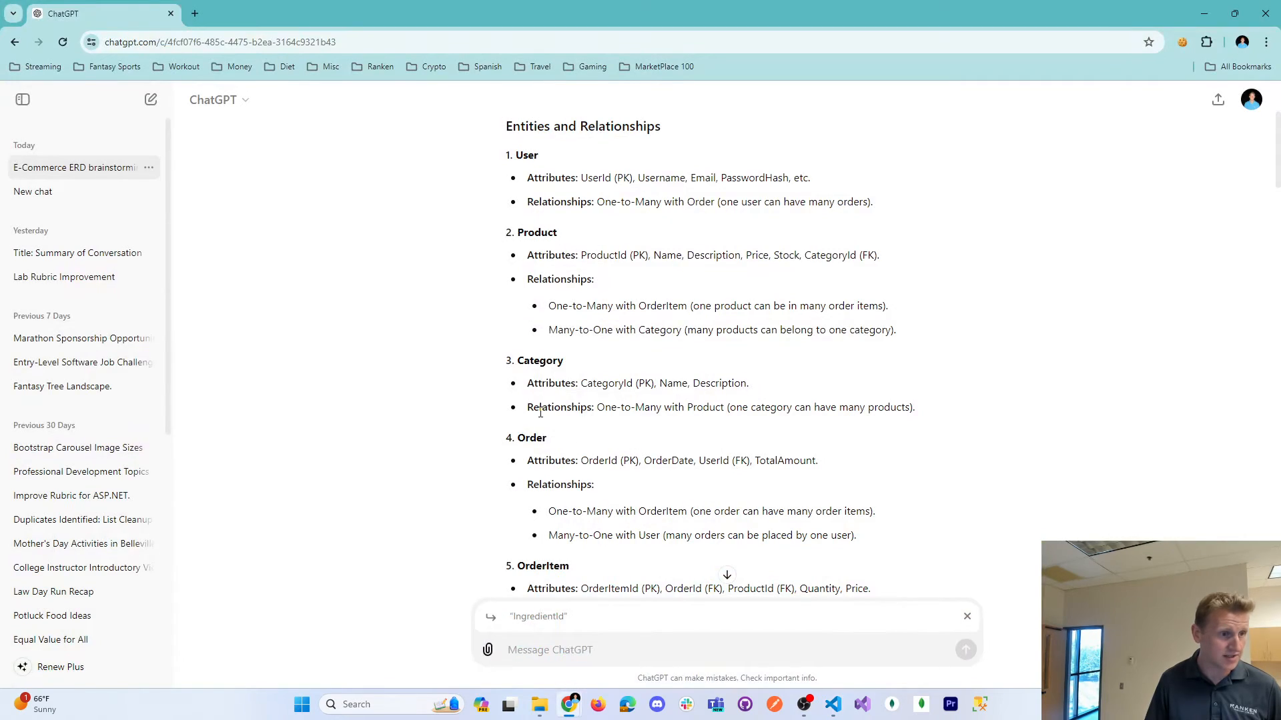
{"action": "double_click", "coordinate": [604, 383]}
{"action": "key", "text": "ctrl+c"}
{"action": "key", "text": "alt+Tab"}
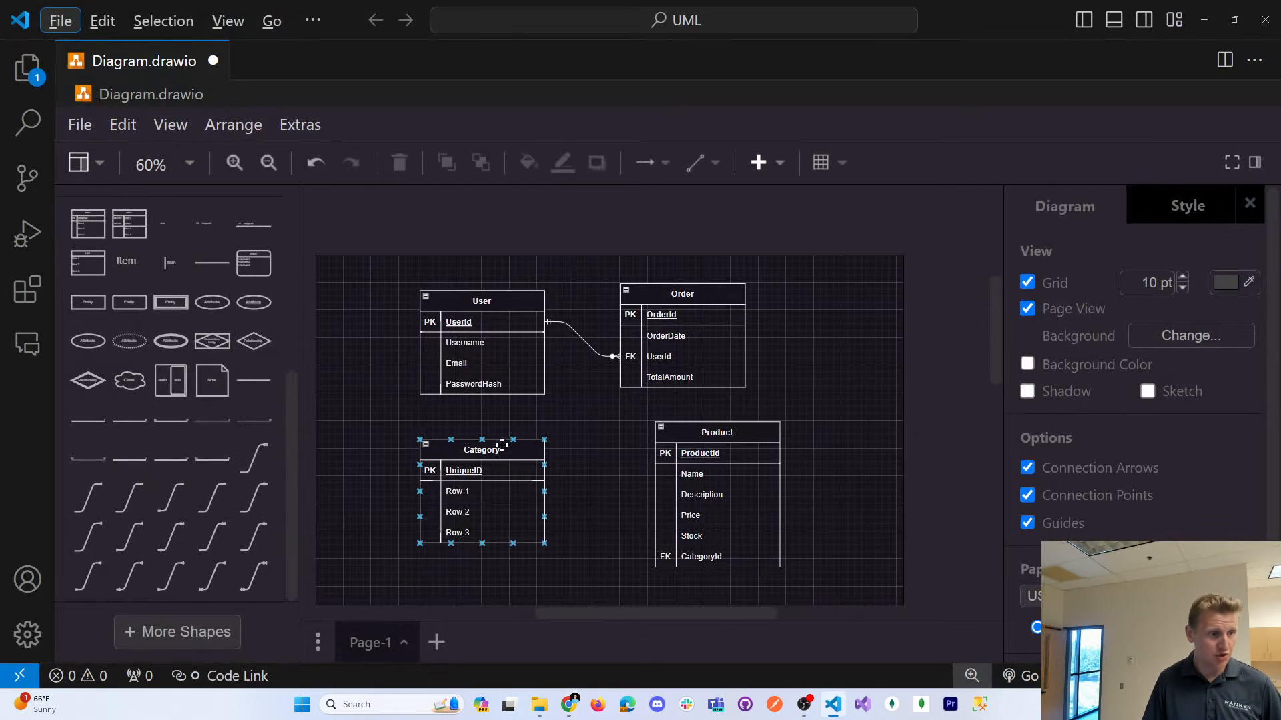
{"action": "double_click", "coordinate": [495, 449]}
{"action": "left_click", "coordinate": [473, 471]}
{"action": "double_click", "coordinate": [473, 471]}
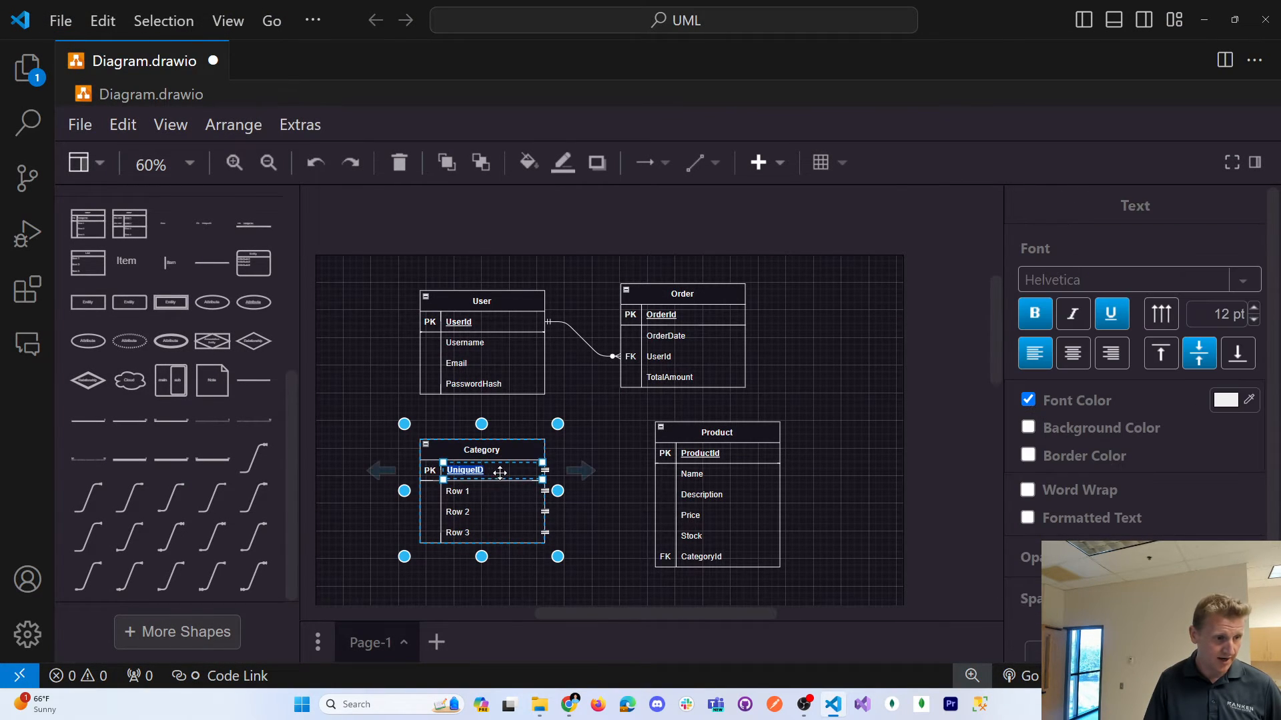
{"action": "key", "text": "ctrl+v"}
{"action": "left_click", "coordinate": [484, 497]}
Rename Row 1 of the Category table to Name, using the attribute name from the ChatGPT list
{"action": "key", "text": "alt+Tab"}
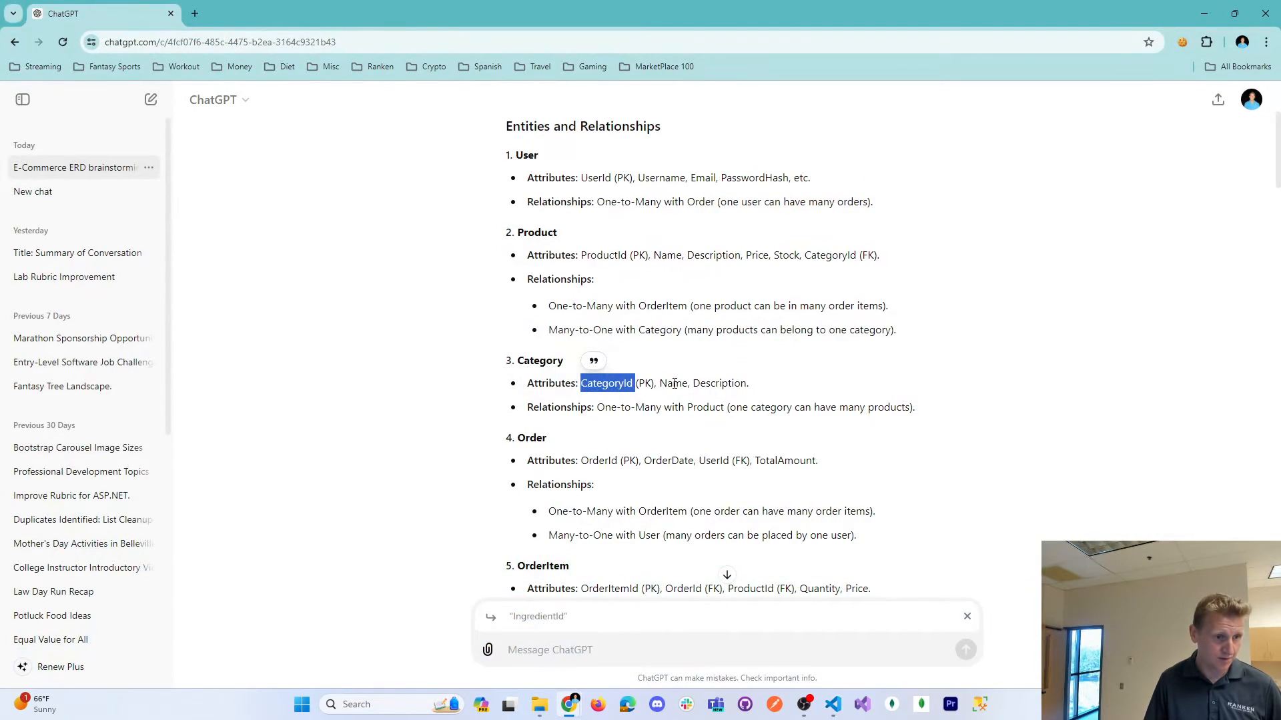
{"action": "double_click", "coordinate": [674, 383]}
{"action": "key", "text": "alt+Tab"}
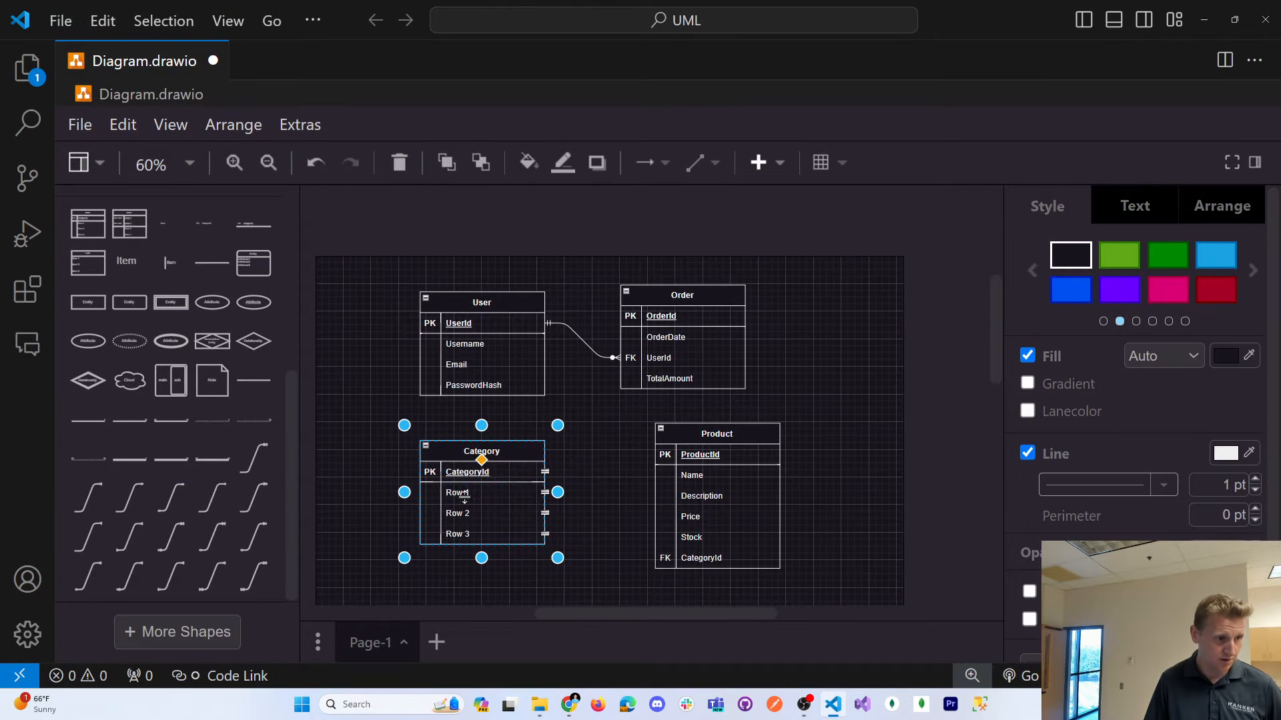
{"action": "double_click", "coordinate": [465, 495]}
Copy the Description attribute name from ChatGPT and use it to replace Row 2 in the Category table
{"action": "key", "text": "alt+Tab"}
{"action": "double_click", "coordinate": [721, 383]}
{"action": "key", "text": "ctrl+c"}
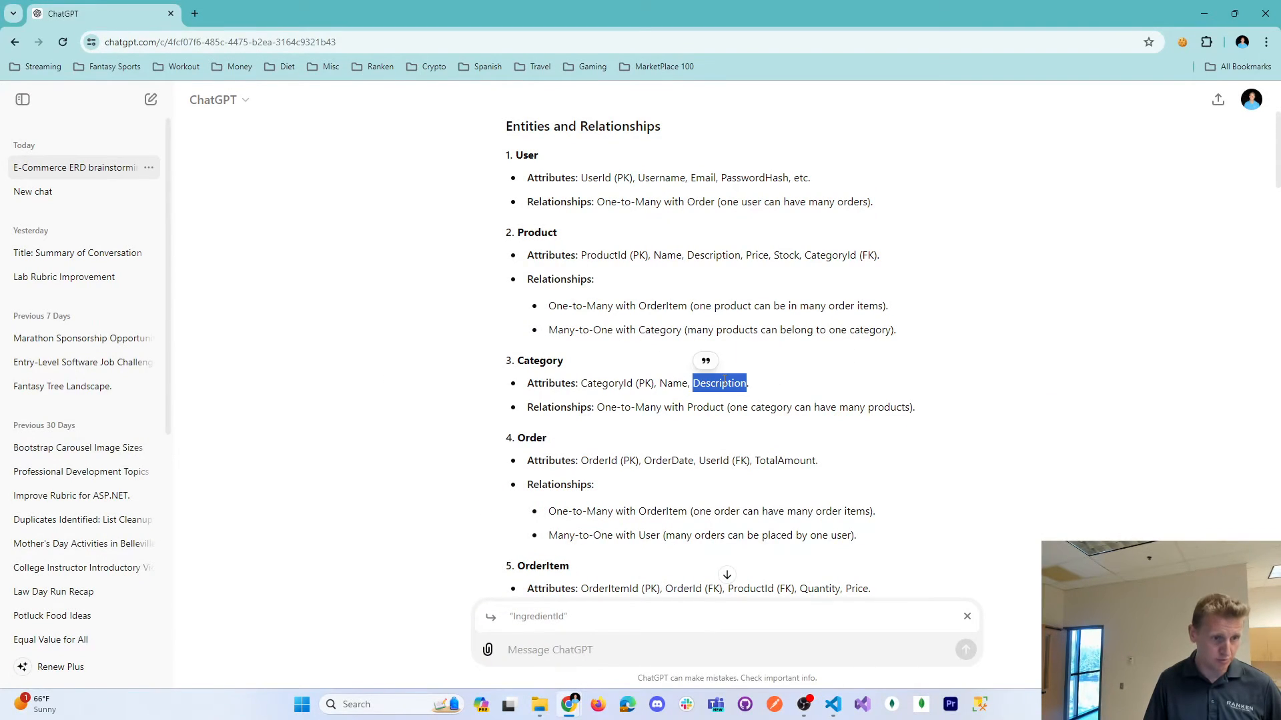
{"action": "key", "text": "alt+Tab"}
{"action": "left_click", "coordinate": [460, 515]}
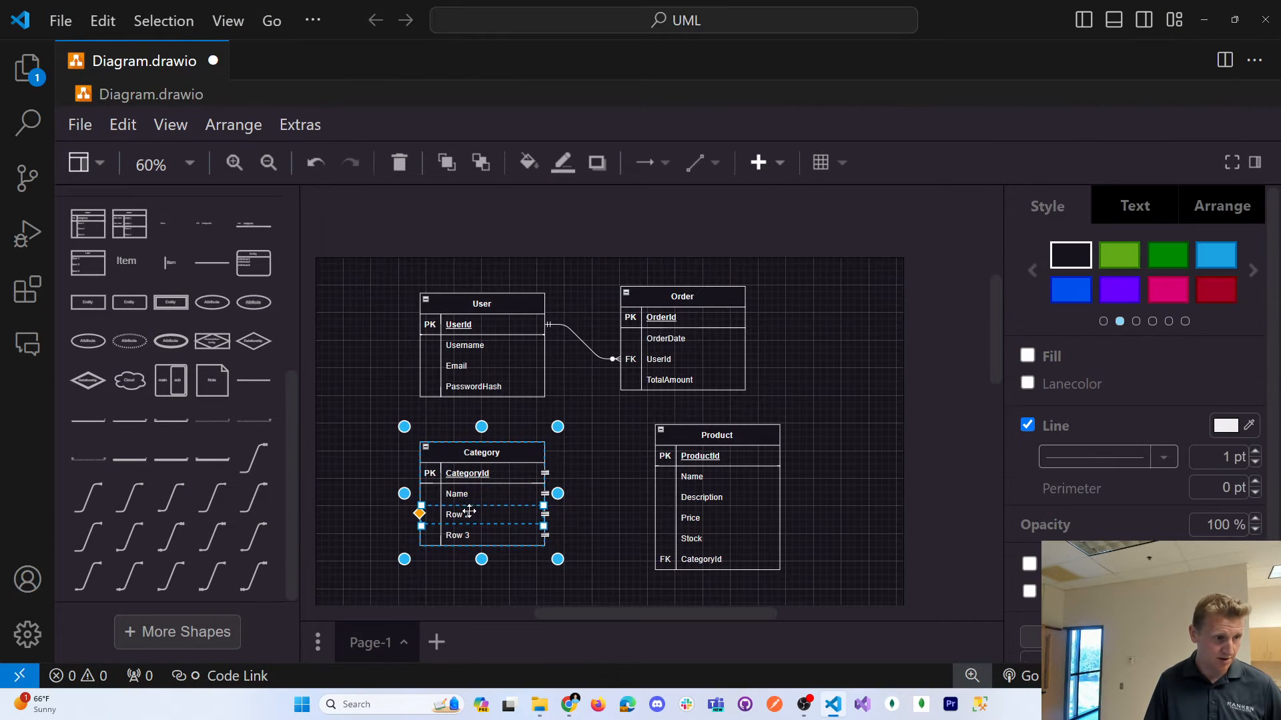
{"action": "double_click", "coordinate": [466, 515]}
{"action": "key", "text": "ctrl+v"}
{"action": "left_click", "coordinate": [354, 497]}
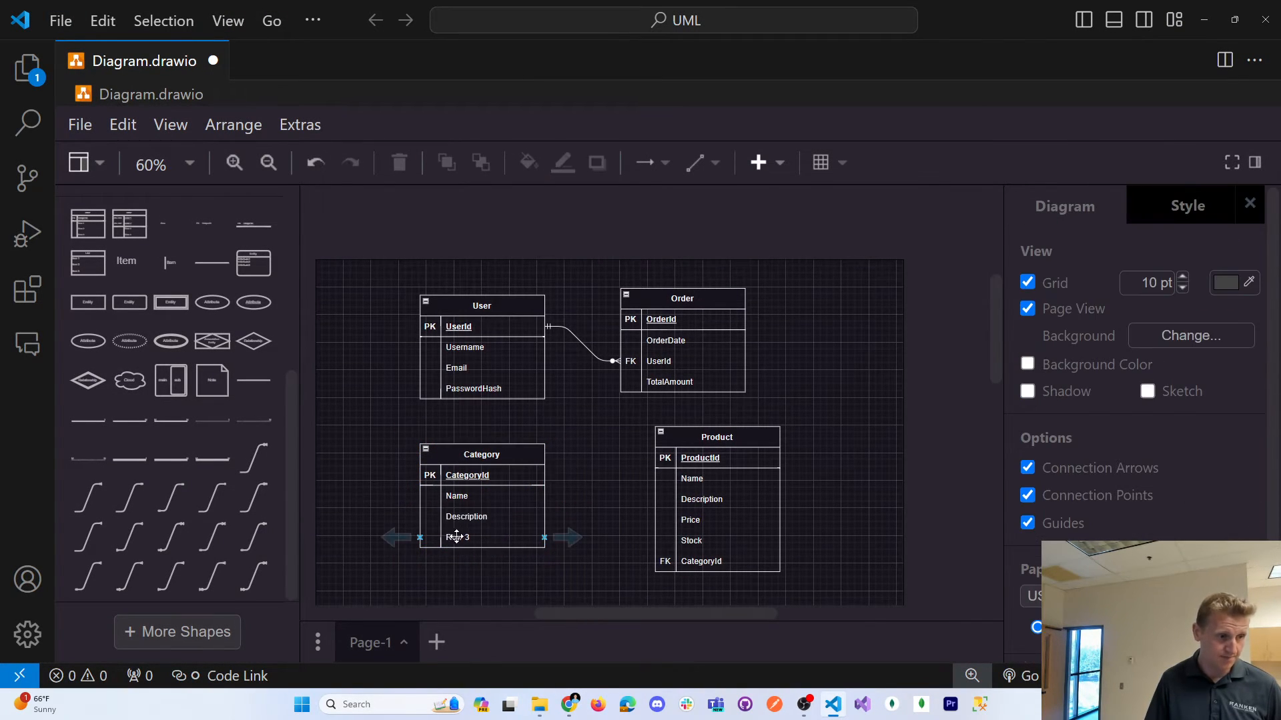
Delete the unused Row 3 from the Category table
{"action": "left_click", "coordinate": [469, 541]}
{"action": "left_click", "coordinate": [468, 541]}
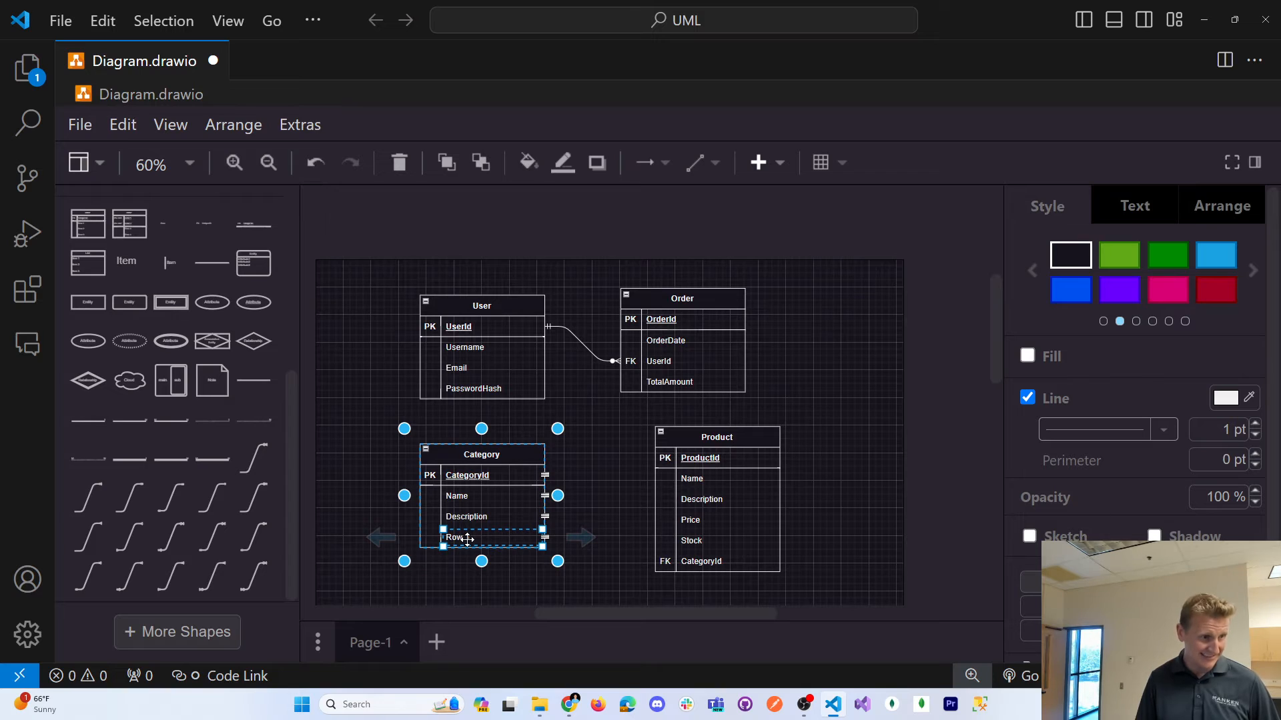
{"action": "key", "text": "Delete"}
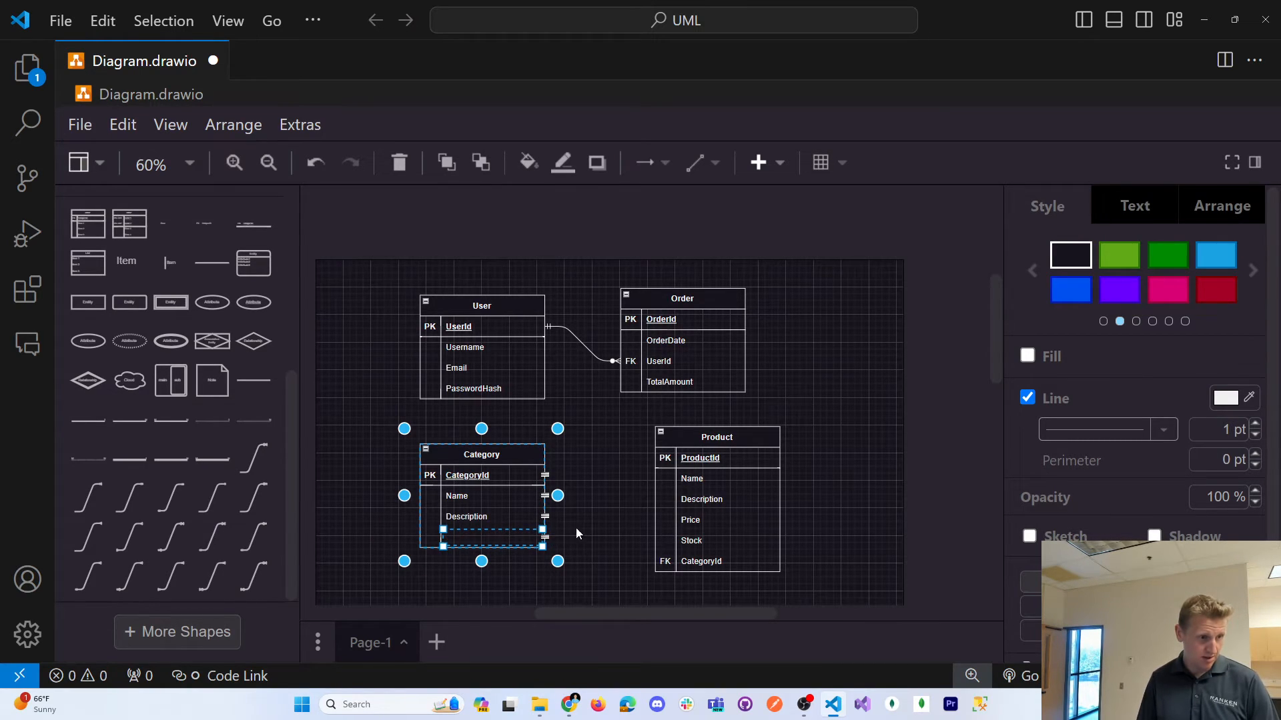
{"action": "left_click", "coordinate": [543, 536]}
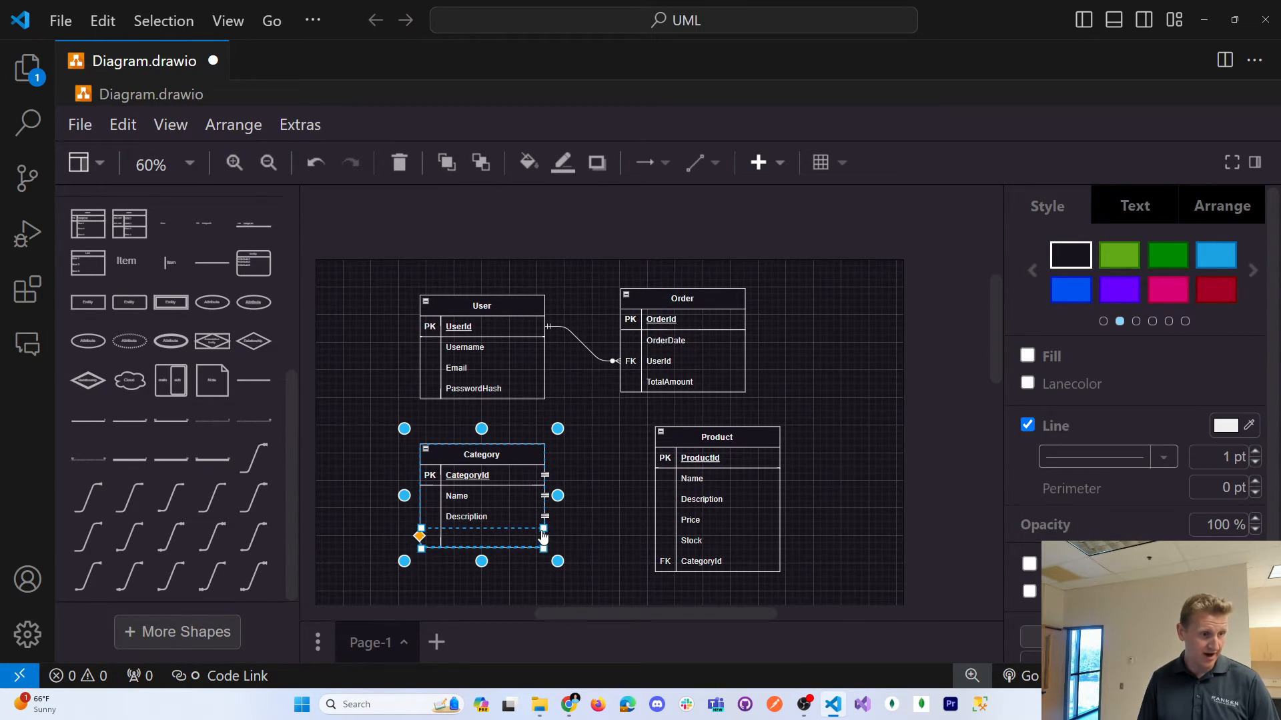
{"action": "key", "text": "Delete"}
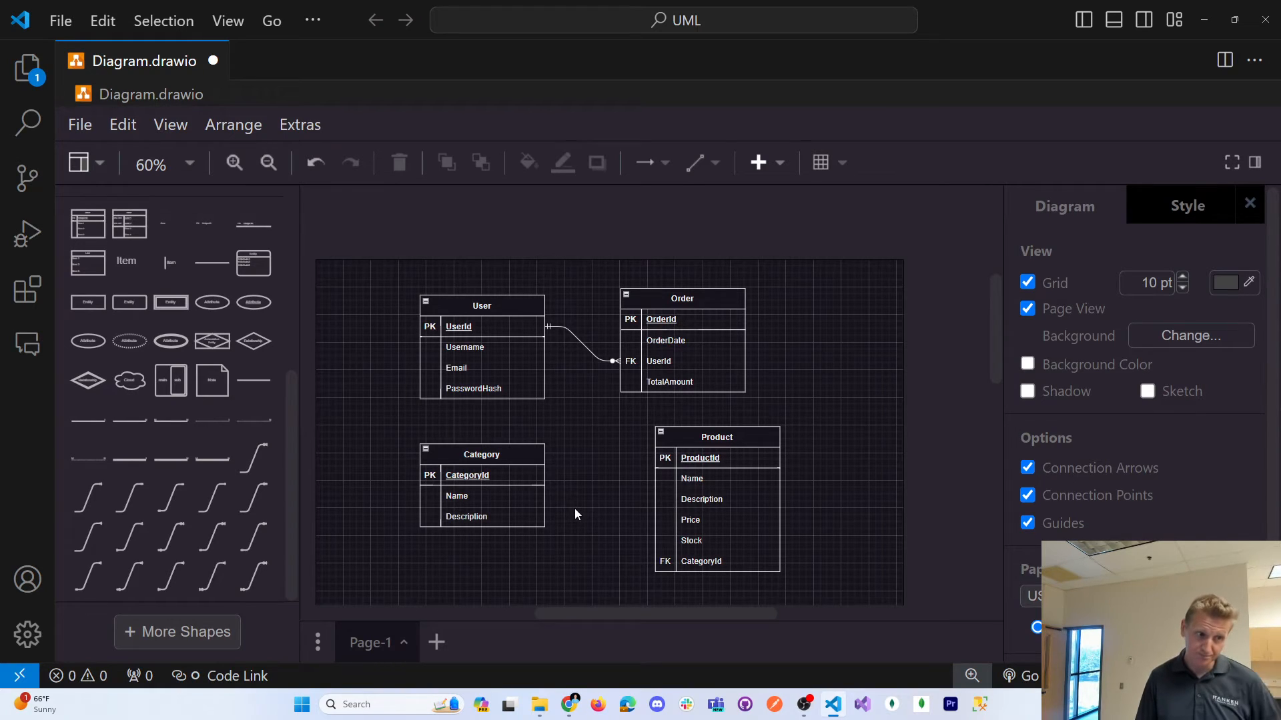
Read the relationships listed for Product and Category in ChatGPT to determine how the two tables connect
{"action": "key", "text": "alt+Tab"}
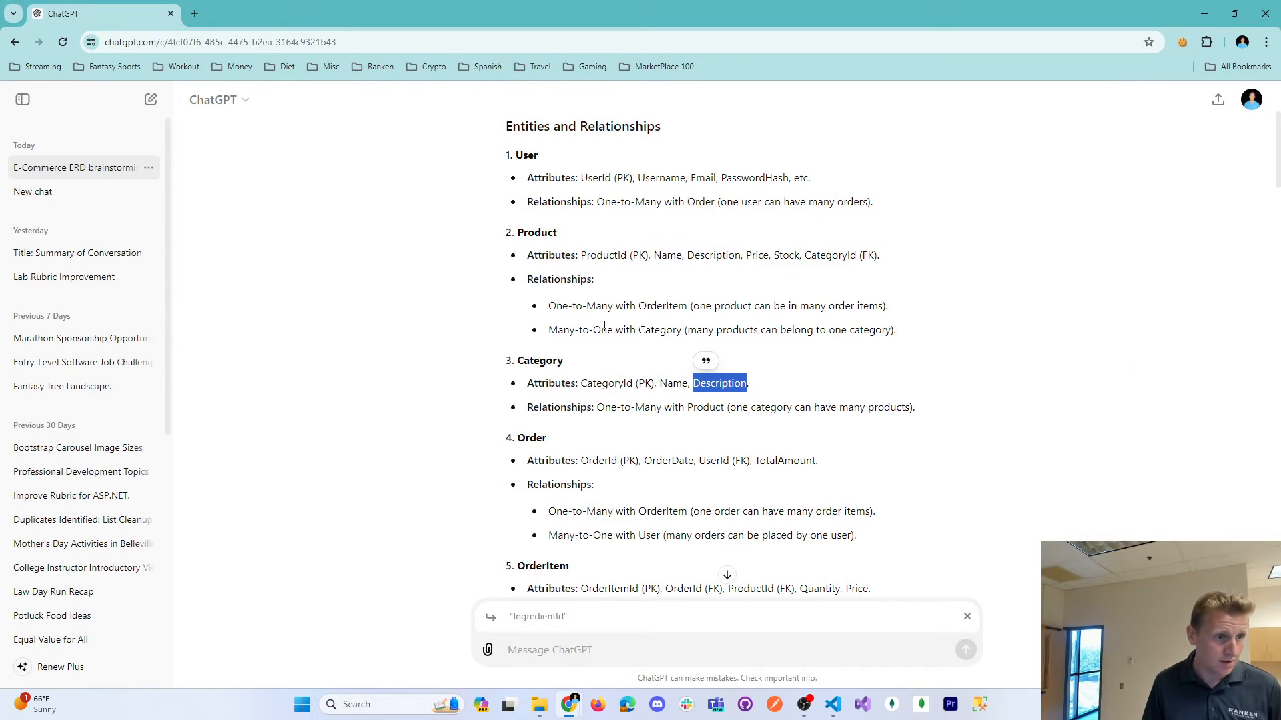
{"action": "left_click_drag", "start_coordinate": [562, 306], "coordinate": [615, 307]}
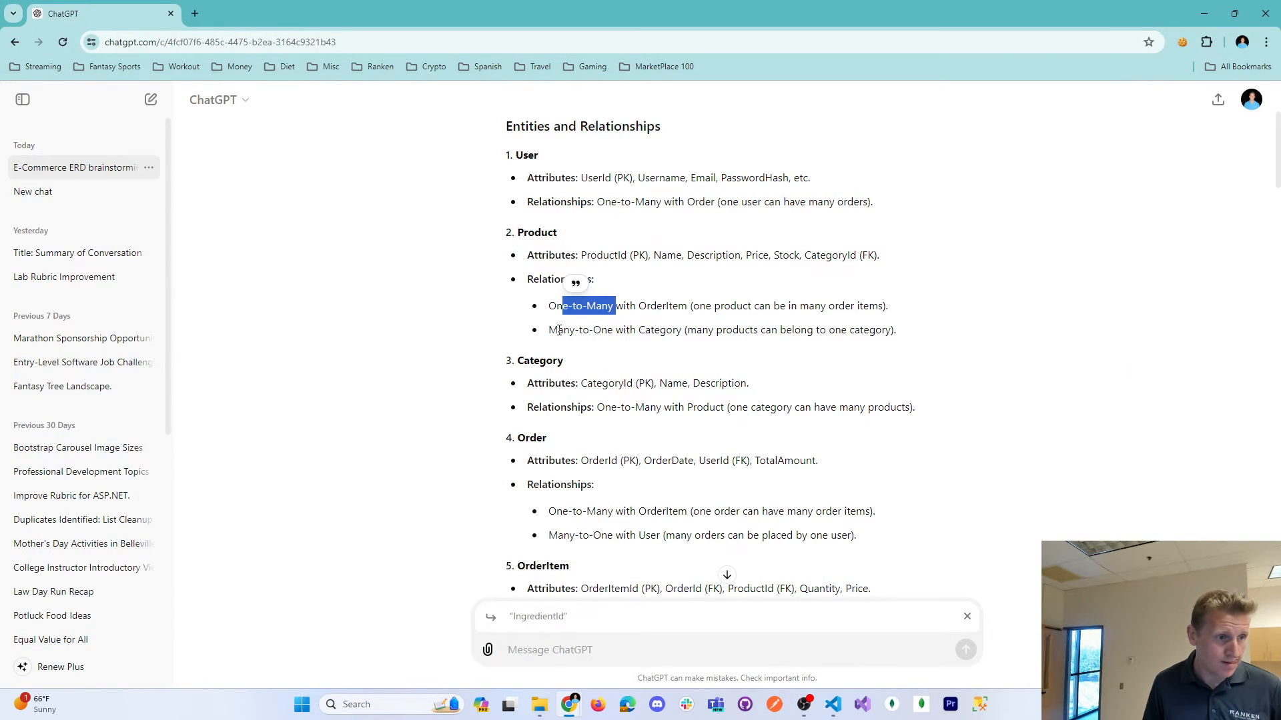
{"action": "left_click_drag", "start_coordinate": [540, 362], "coordinate": [557, 362]}
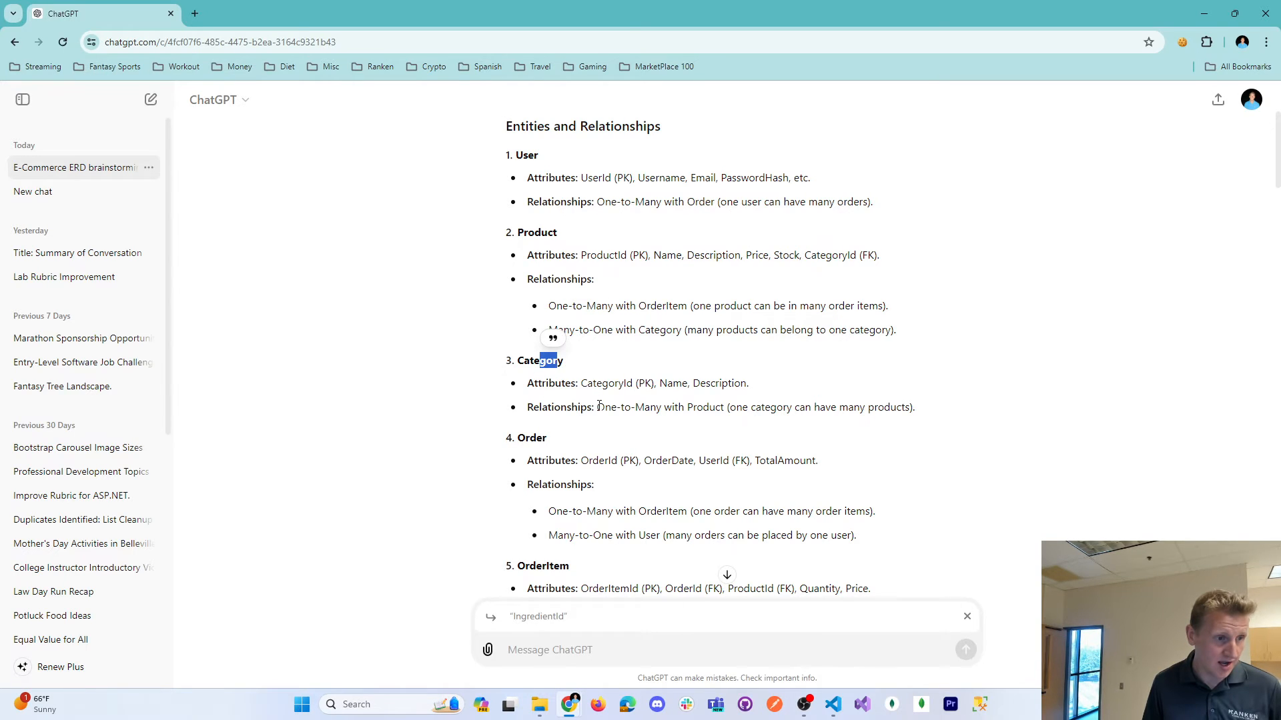
{"action": "left_click_drag", "start_coordinate": [598, 407], "coordinate": [889, 410]}
{"action": "left_click", "coordinate": [889, 409]}
{"action": "key", "text": "alt+Tab"}
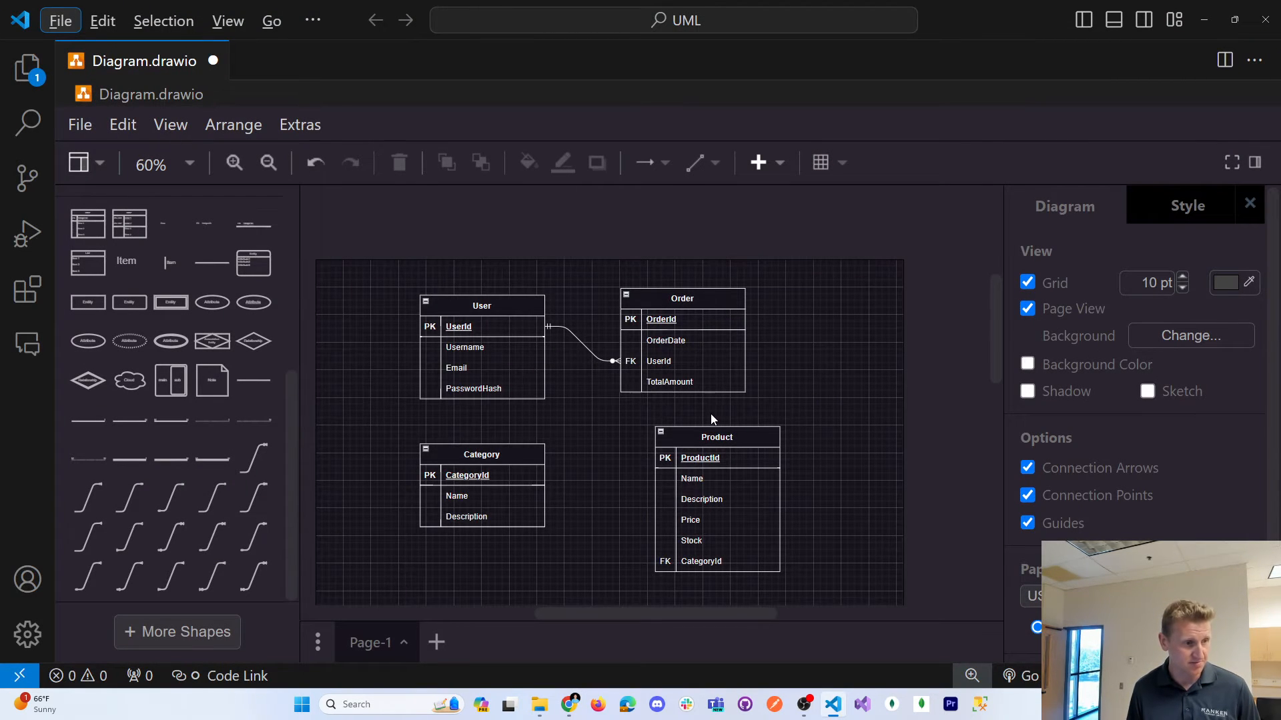
Connect CategoryId in the Category table to the CategoryId foreign key in Product with a 1 Mandatory to Many Optional line
{"action": "mouse_move", "coordinate": [187, 514]}
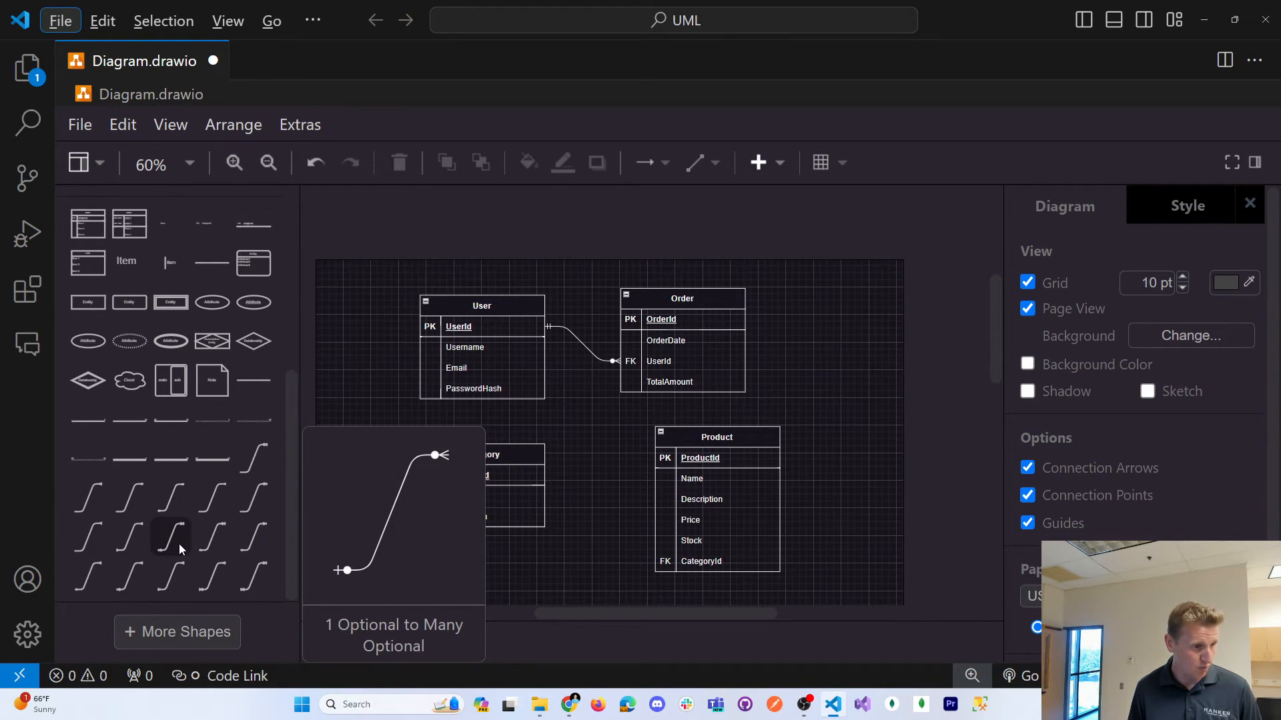
{"action": "mouse_move", "coordinate": [186, 571]}
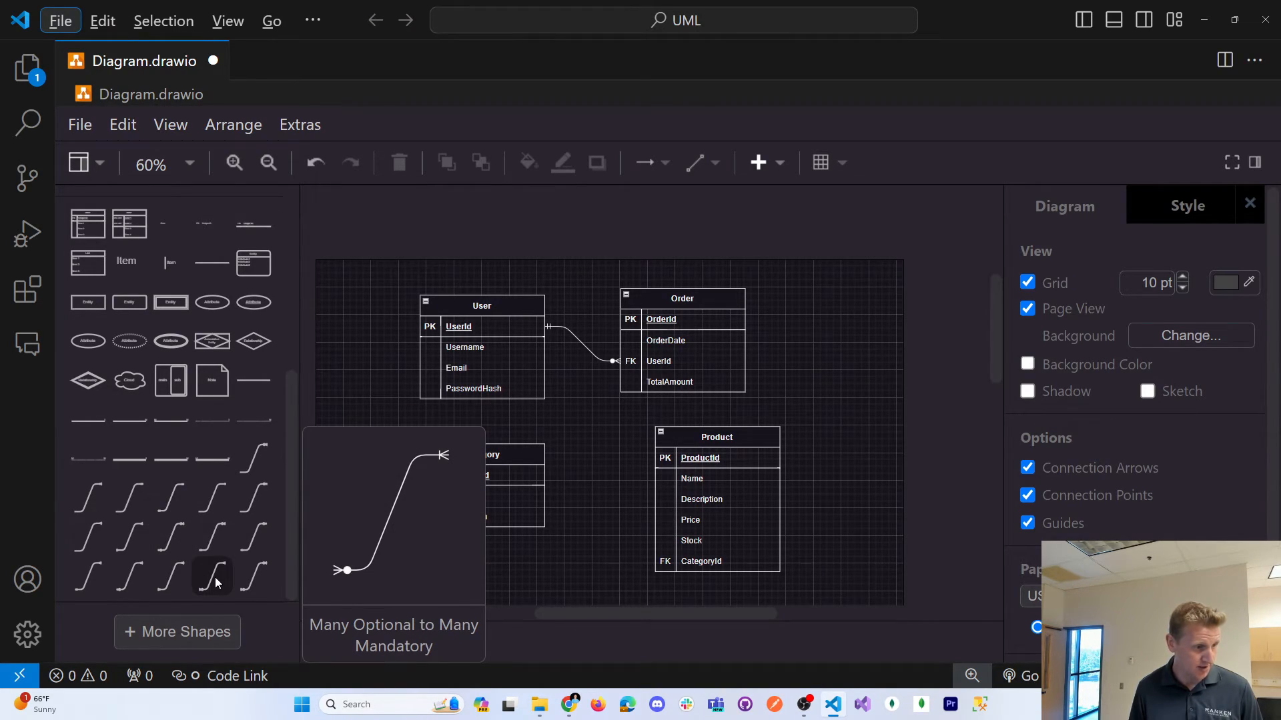
{"action": "mouse_move", "coordinate": [212, 541]}
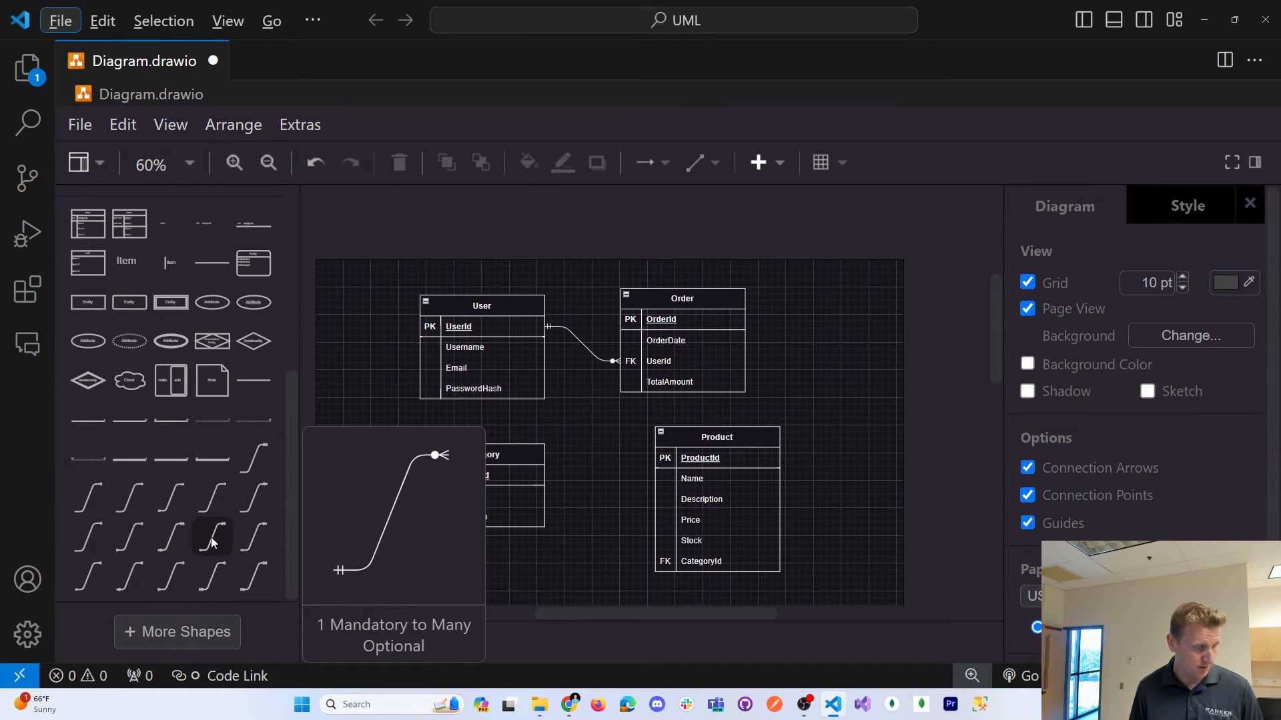
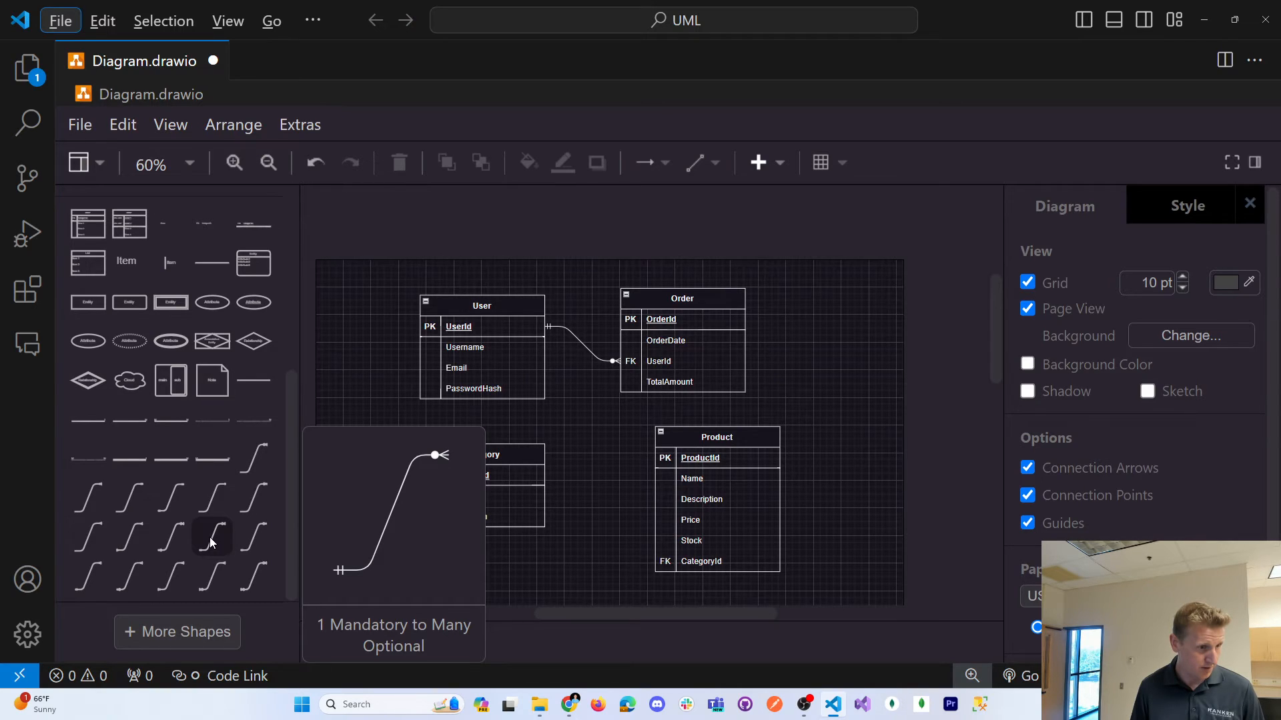
{"action": "left_click_drag", "start_coordinate": [211, 540], "coordinate": [547, 415]}
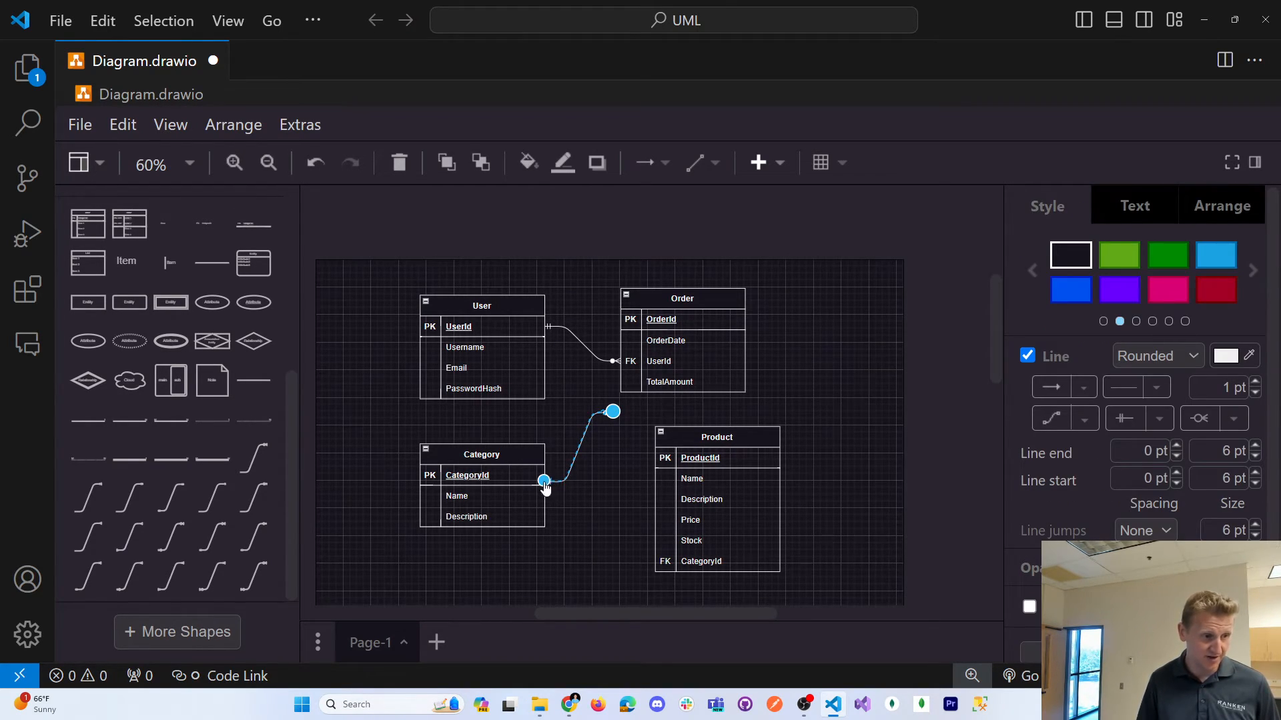
{"action": "left_click_drag", "start_coordinate": [544, 481], "coordinate": [544, 475]}
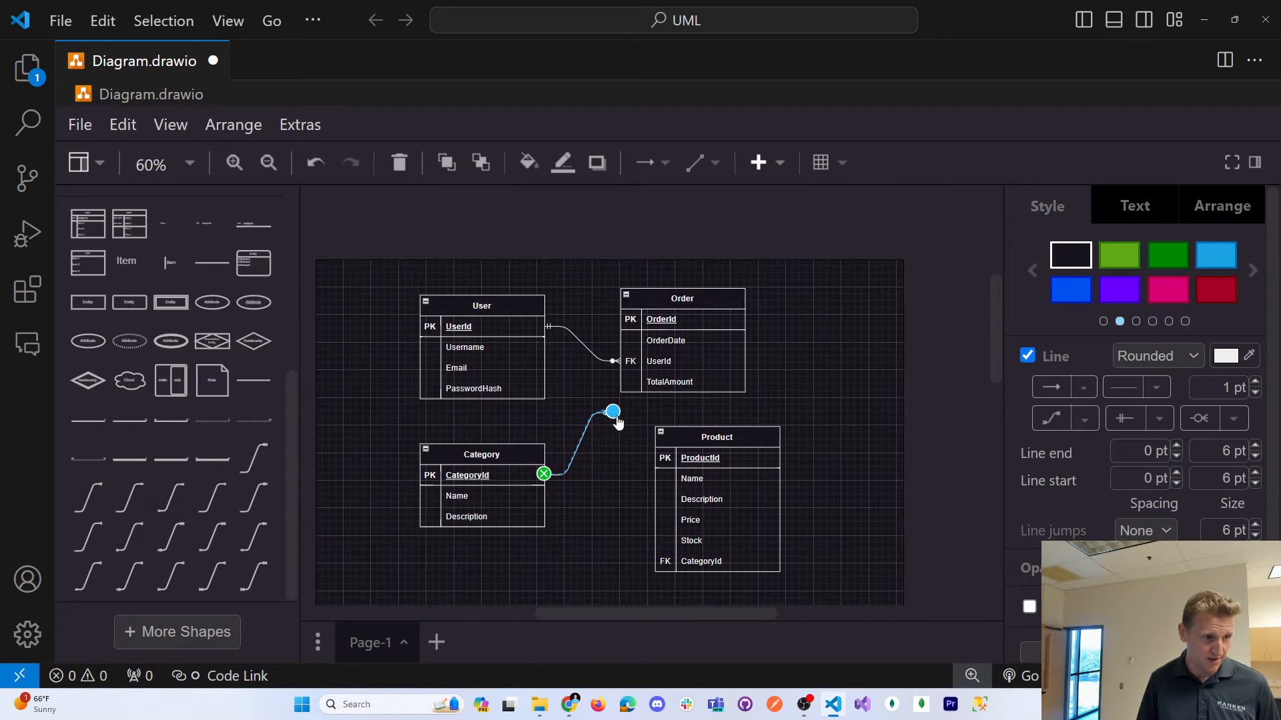
{"action": "left_click_drag", "start_coordinate": [618, 417], "coordinate": [653, 564]}
{"action": "left_click", "coordinate": [578, 557]}
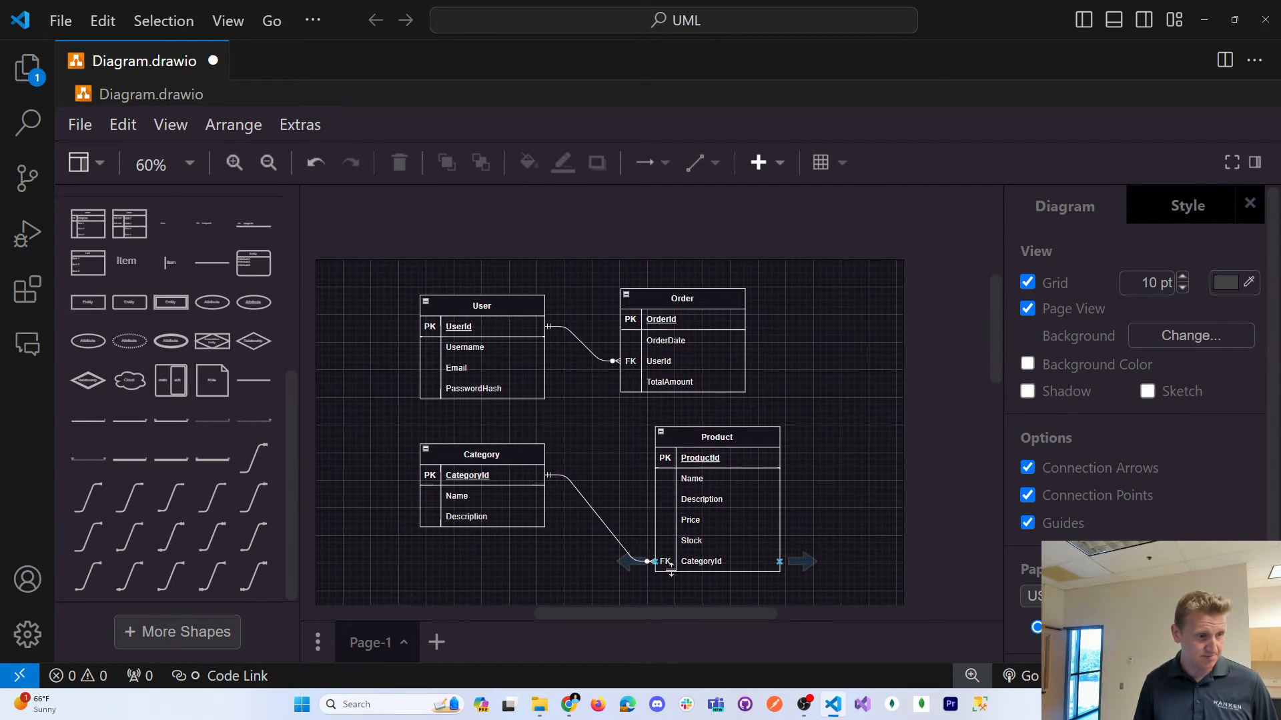
Compare the Category-Product link with ChatGPT's relationship list and examine the Product relationship with OrderItem
{"action": "key", "text": "alt+Tab"}
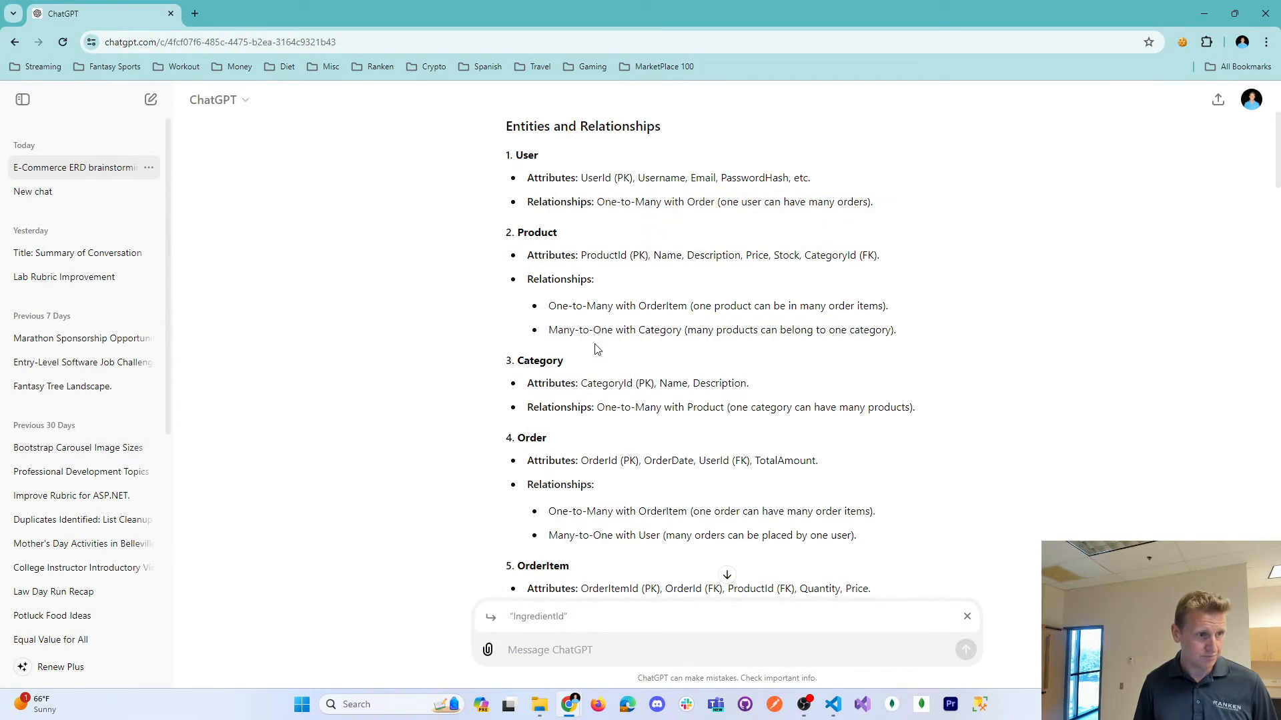
{"action": "left_click_drag", "start_coordinate": [581, 383], "coordinate": [715, 405]}
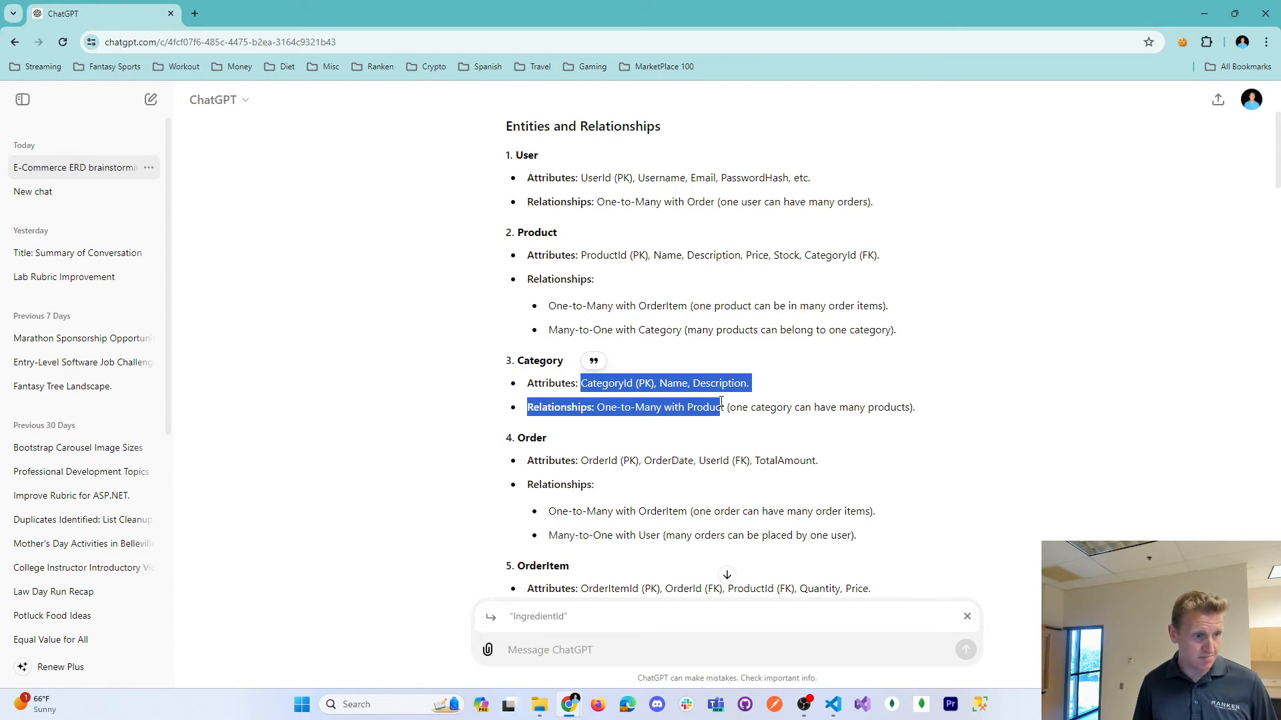
{"action": "left_click_drag", "start_coordinate": [552, 328], "coordinate": [691, 330]}
{"action": "key", "text": "alt+Tab"}
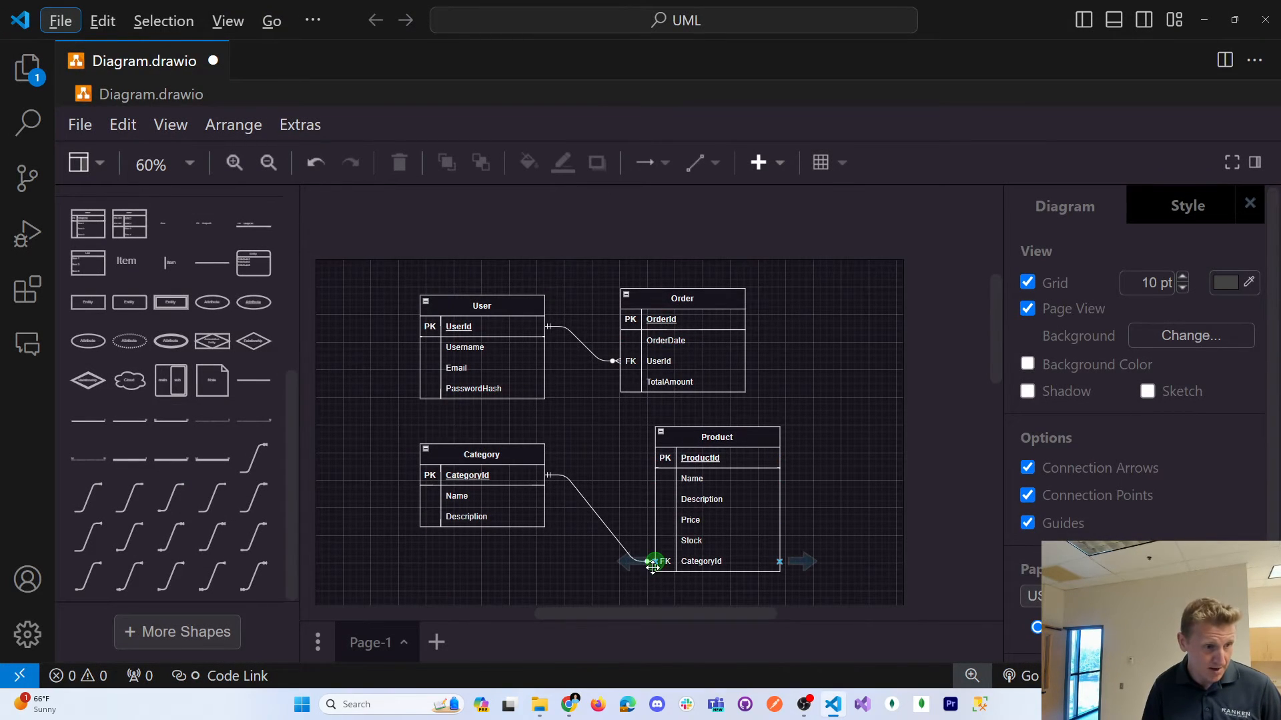
{"action": "key", "text": "alt+Tab"}
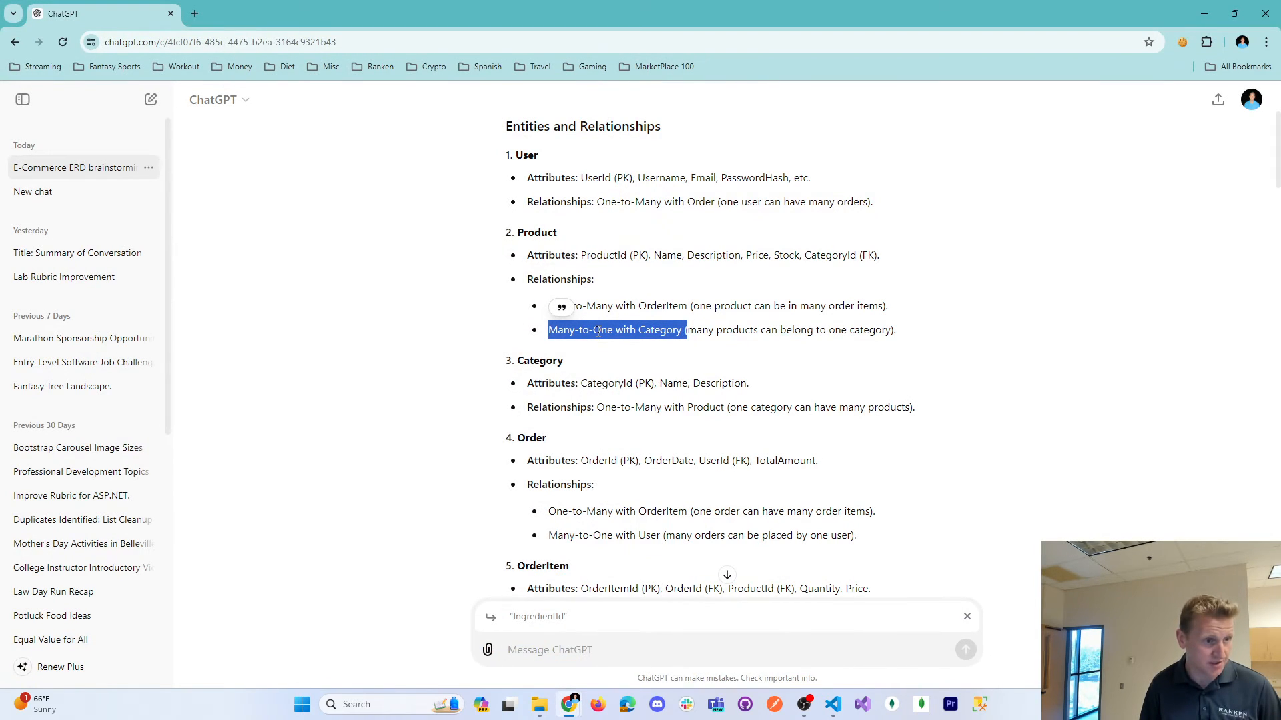
{"action": "double_click", "coordinate": [642, 307]}
{"action": "left_click_drag", "start_coordinate": [553, 304], "coordinate": [692, 308]}
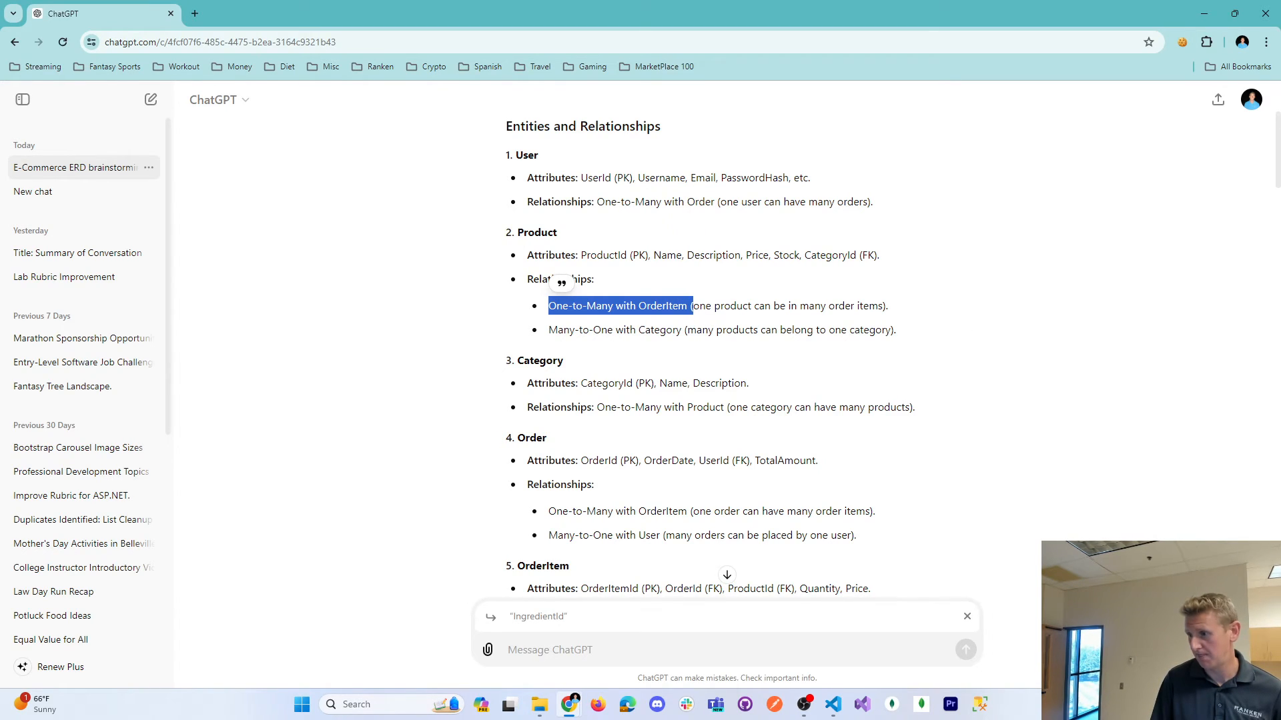
Add a new table beside Order, and shift the User, Order and new tables up and to the left on the page
{"action": "key", "text": "alt+Tab"}
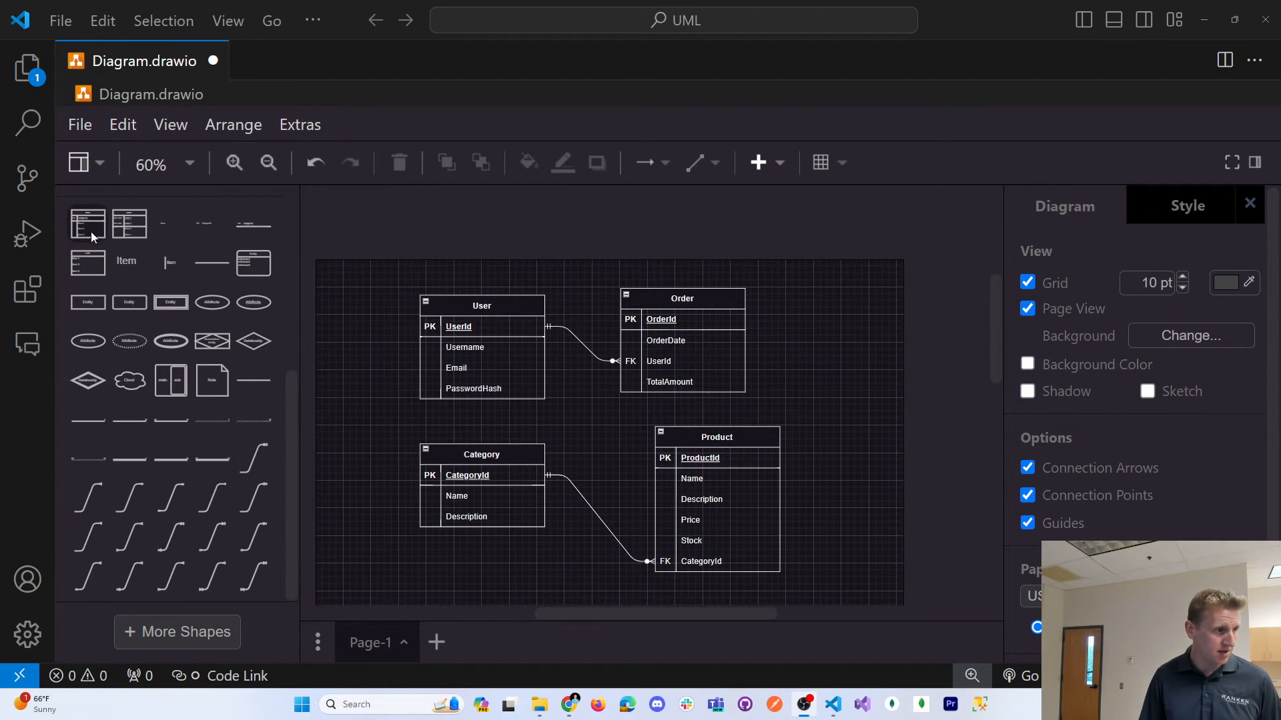
{"action": "left_click_drag", "start_coordinate": [90, 224], "coordinate": [783, 287]}
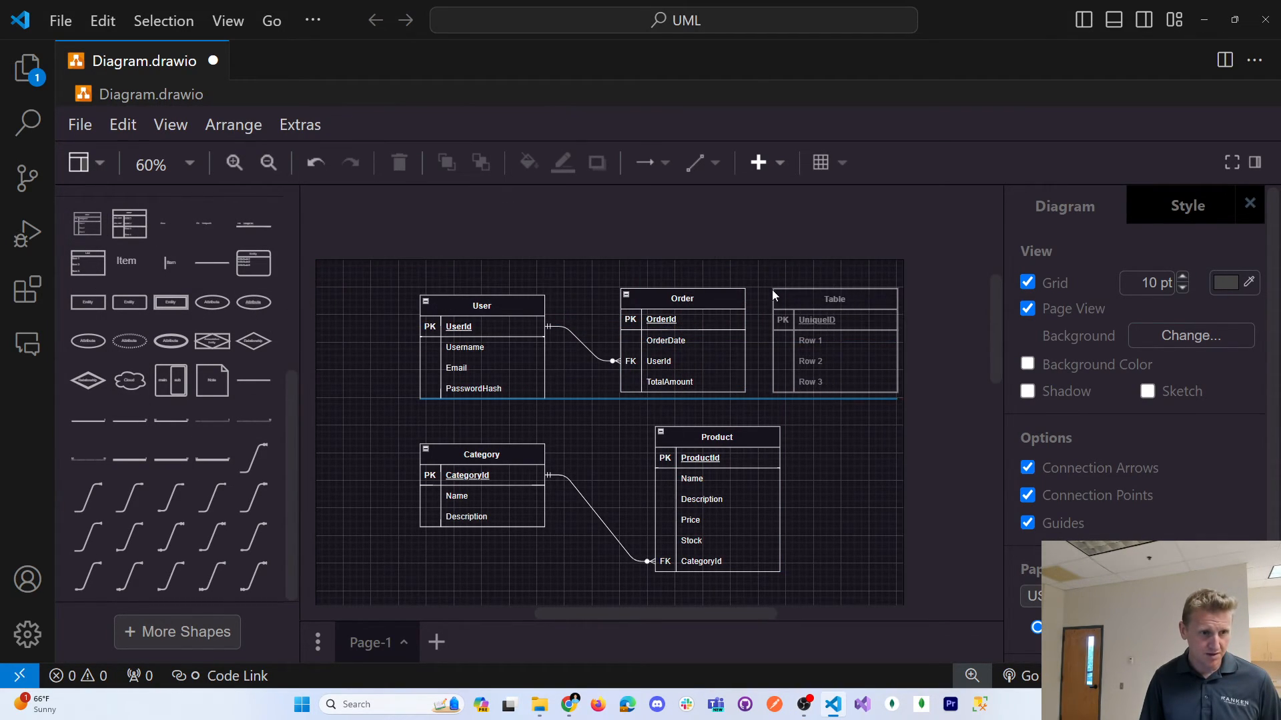
{"action": "left_click", "coordinate": [462, 305]}
{"action": "left_click_drag", "start_coordinate": [482, 313], "coordinate": [446, 303]}
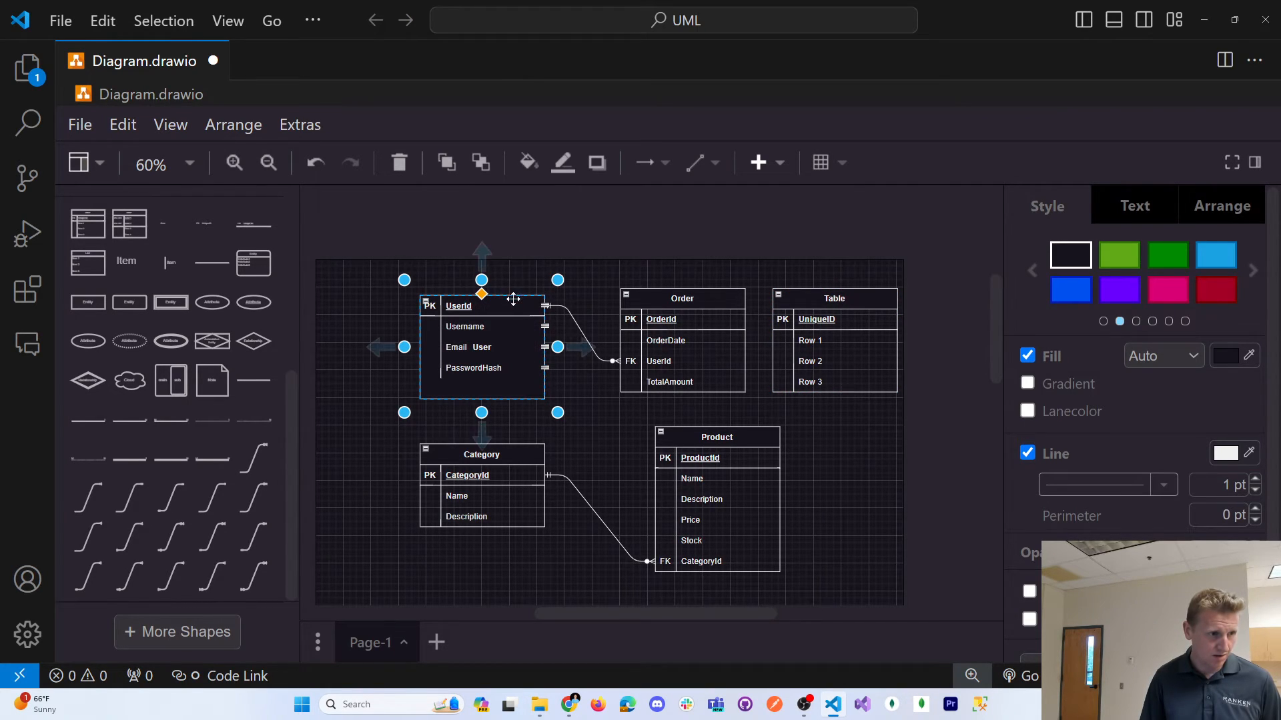
{"action": "left_click", "coordinate": [342, 326]}
{"action": "left_click_drag", "start_coordinate": [495, 298], "coordinate": [413, 278]}
{"action": "left_click_drag", "start_coordinate": [684, 304], "coordinate": [594, 289]}
{"action": "left_click_drag", "start_coordinate": [834, 300], "coordinate": [772, 288]}
Title the new table beside Order as OrderItem
{"action": "double_click", "coordinate": [790, 286]}
{"action": "type", "text": "O"}
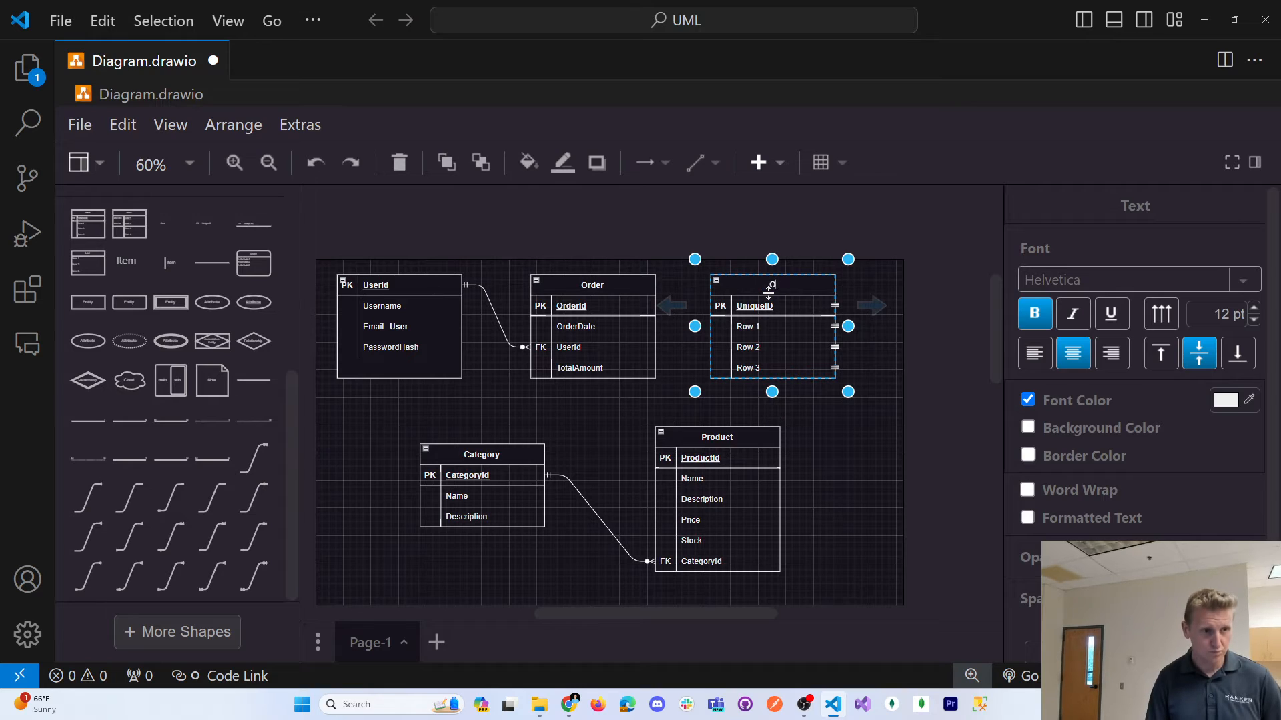
{"action": "type", "text": "rderItem"}
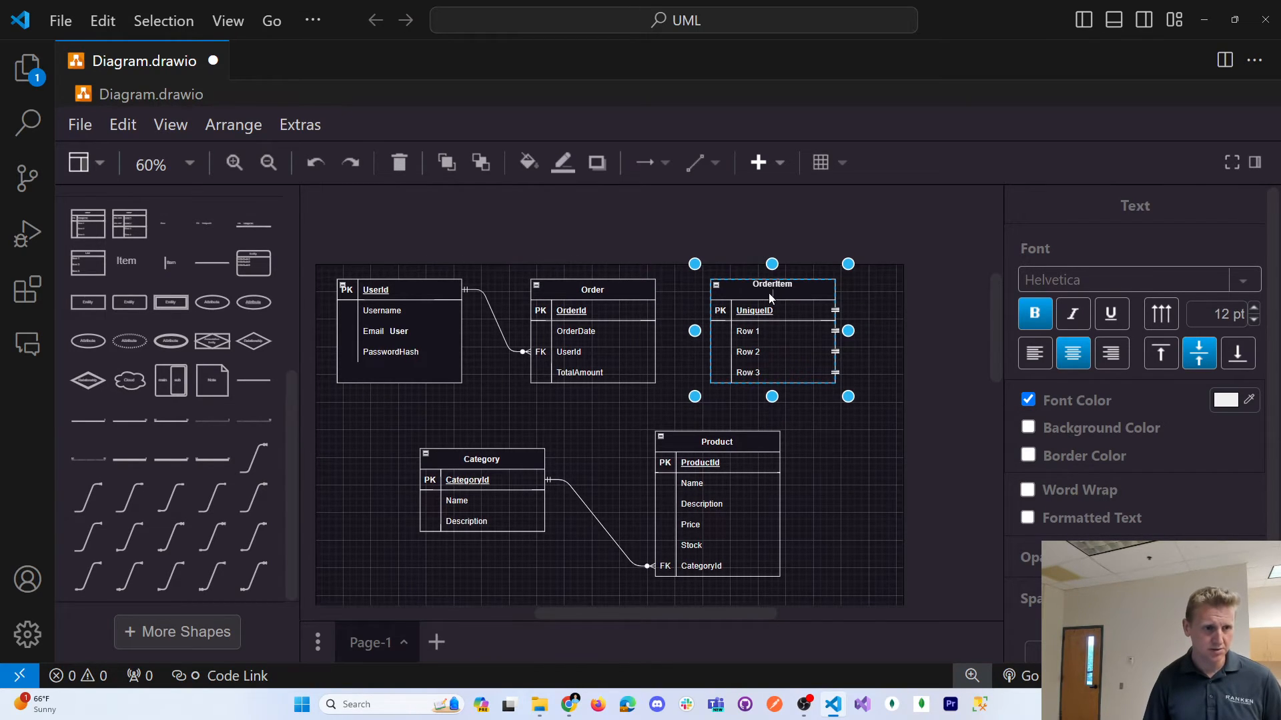
{"action": "key", "text": "ctrl+z"}
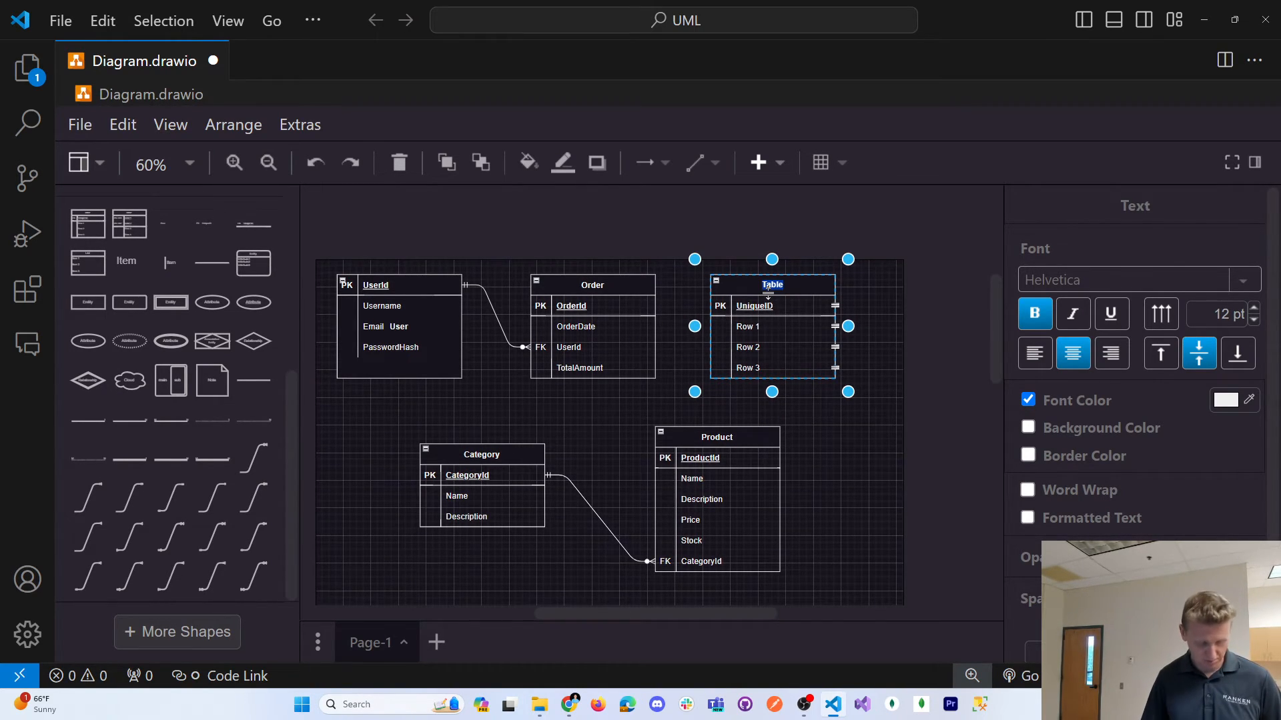
{"action": "type", "text": "OrderItem"}
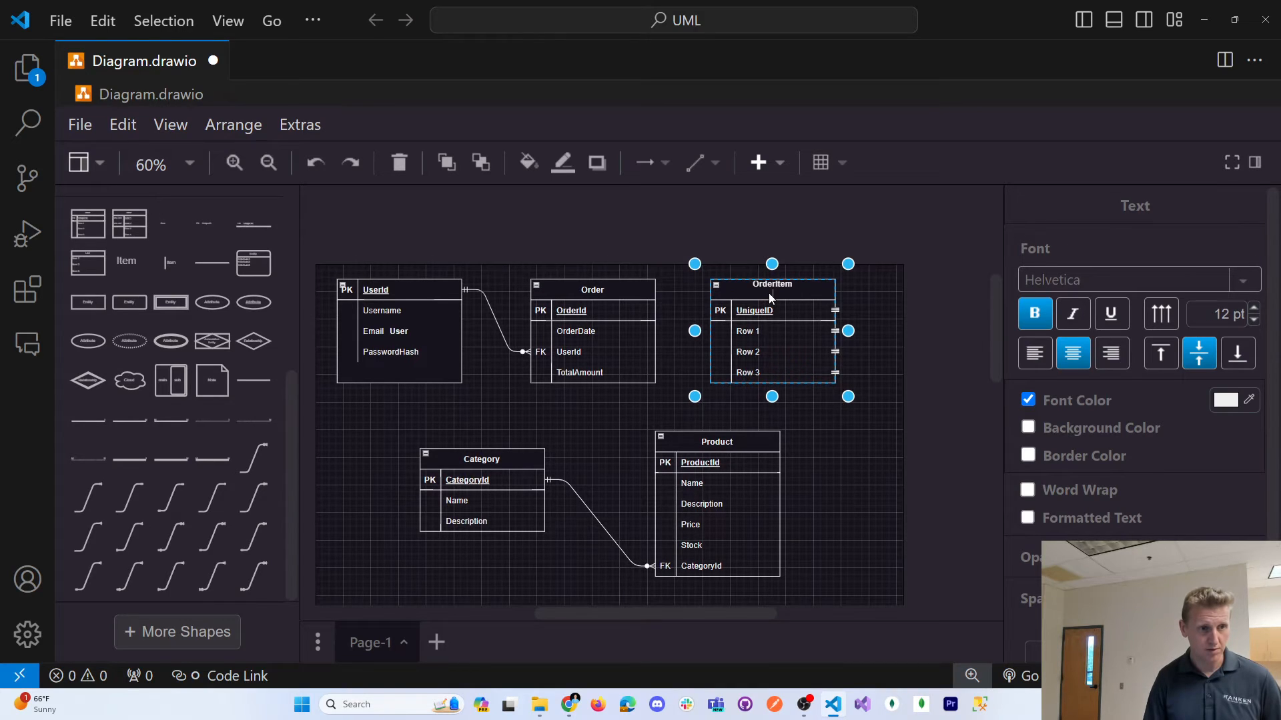
{"action": "left_click", "coordinate": [770, 297]}
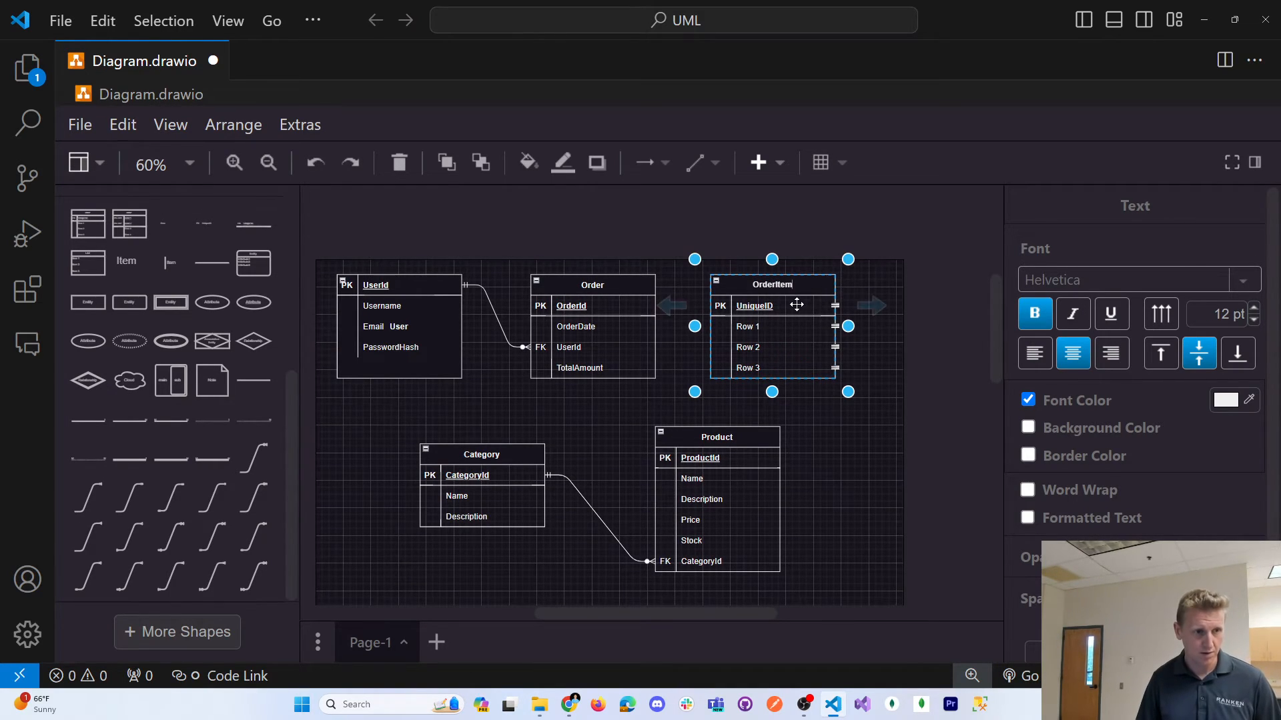
{"action": "left_click", "coordinate": [796, 305]}
Copy OrderItemId from the OrderItem attributes in ChatGPT and make it the OrderItem table's primary key name
{"action": "key", "text": "alt+Tab"}
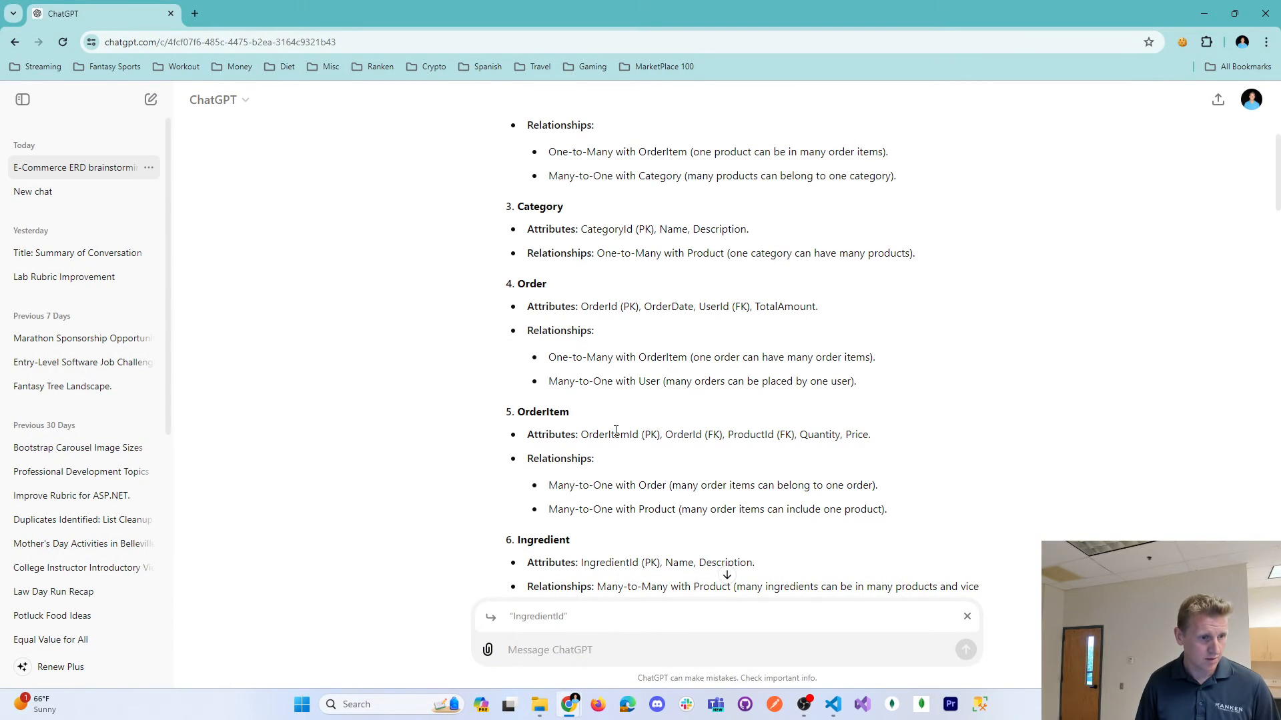
{"action": "double_click", "coordinate": [615, 434]}
{"action": "key", "text": "ctrl+c"}
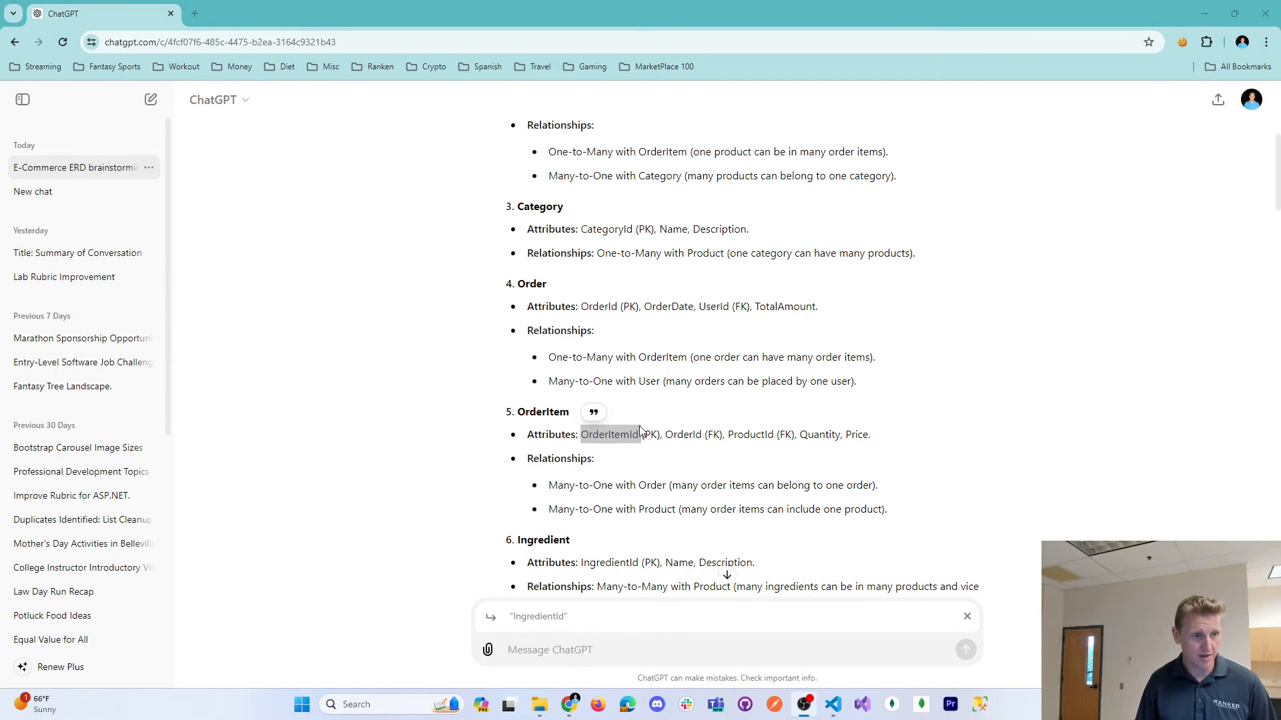
{"action": "key", "text": "alt+Tab"}
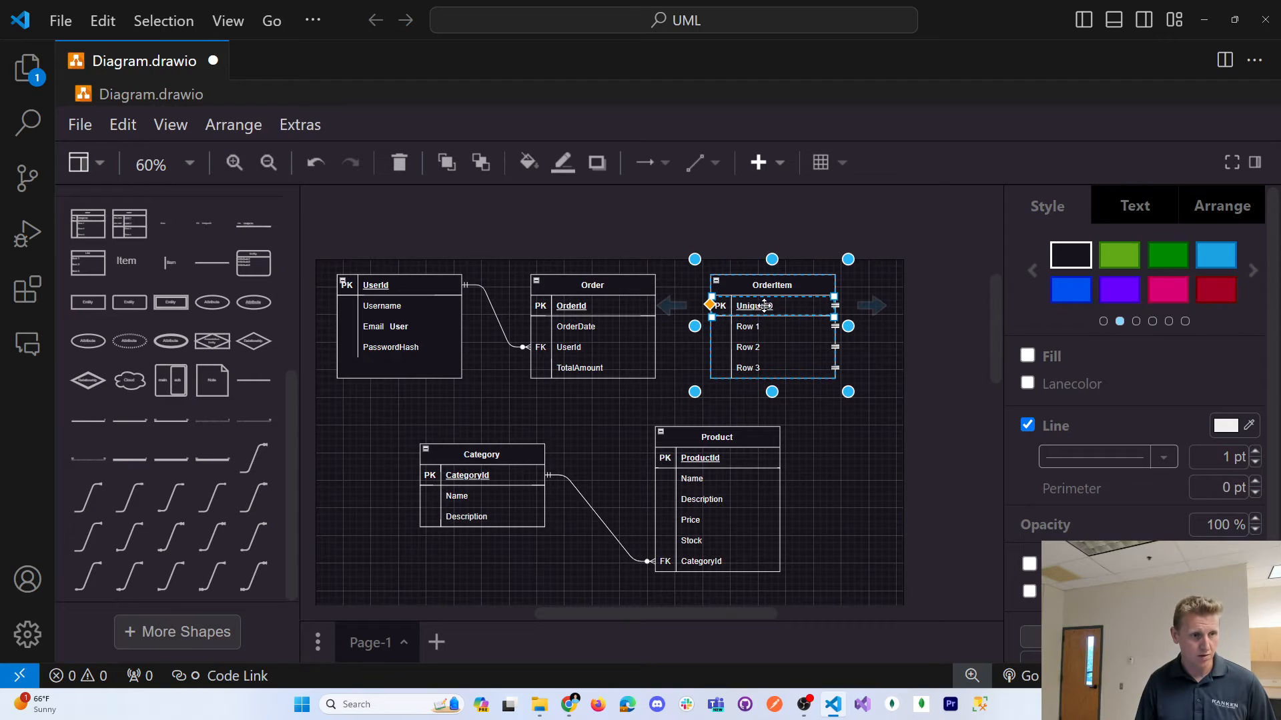
{"action": "double_click", "coordinate": [756, 306]}
{"action": "key", "text": "ctrl+v"}
{"action": "left_click", "coordinate": [869, 327]}
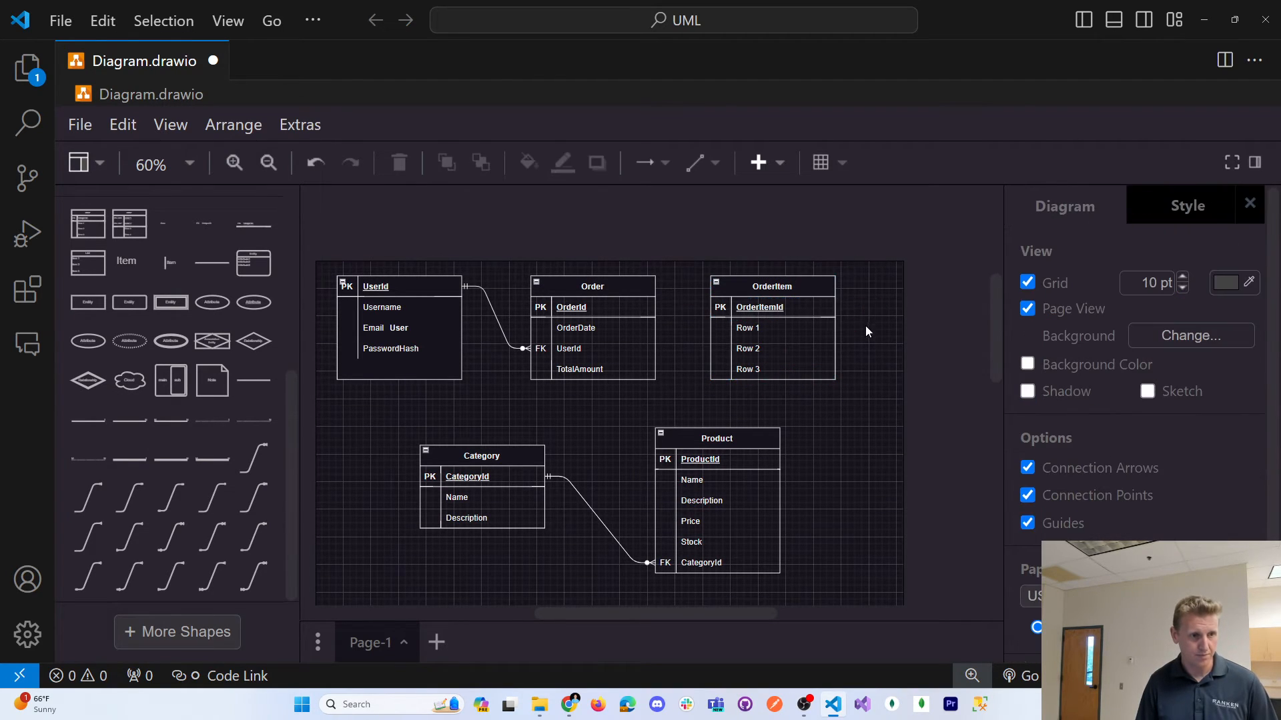
Copy the OrderId attribute name from ChatGPT and use it to replace Row 1 in the OrderItem table
{"action": "key", "text": "alt+Tab"}
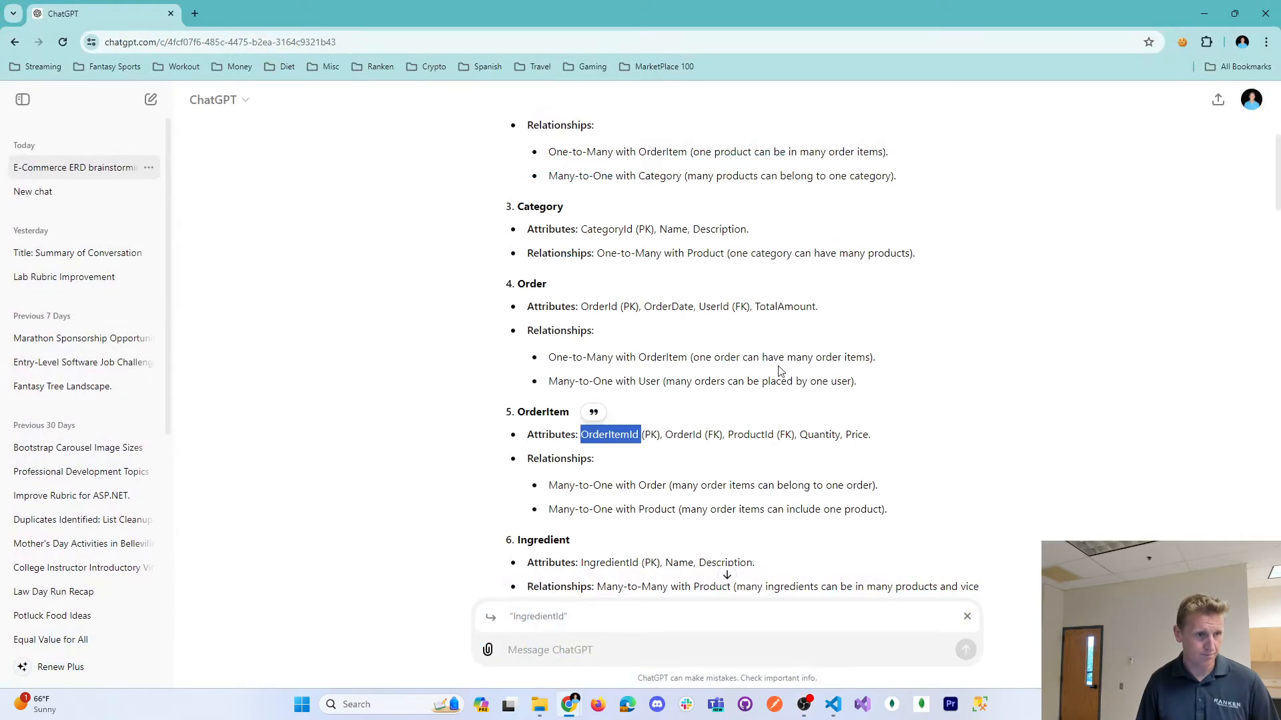
{"action": "double_click", "coordinate": [683, 435]}
{"action": "key", "text": "ctrl+c"}
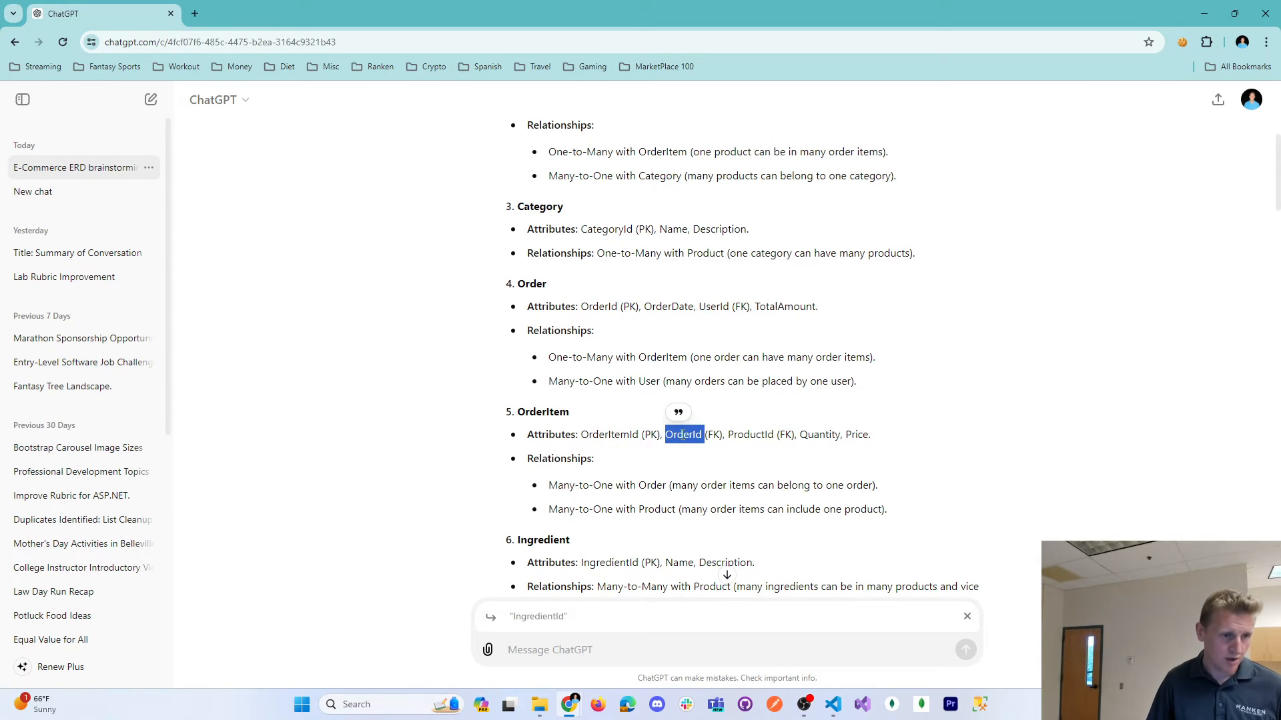
{"action": "key", "text": "alt+Tab"}
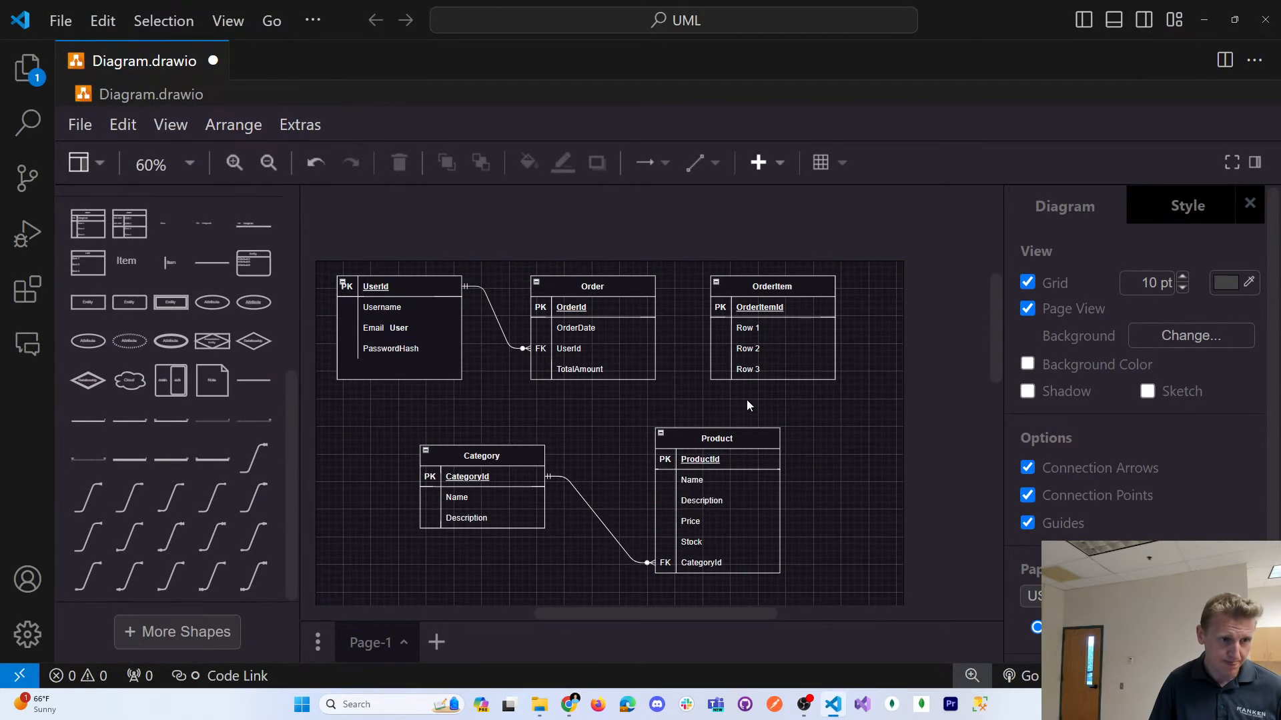
{"action": "left_click", "coordinate": [749, 327]}
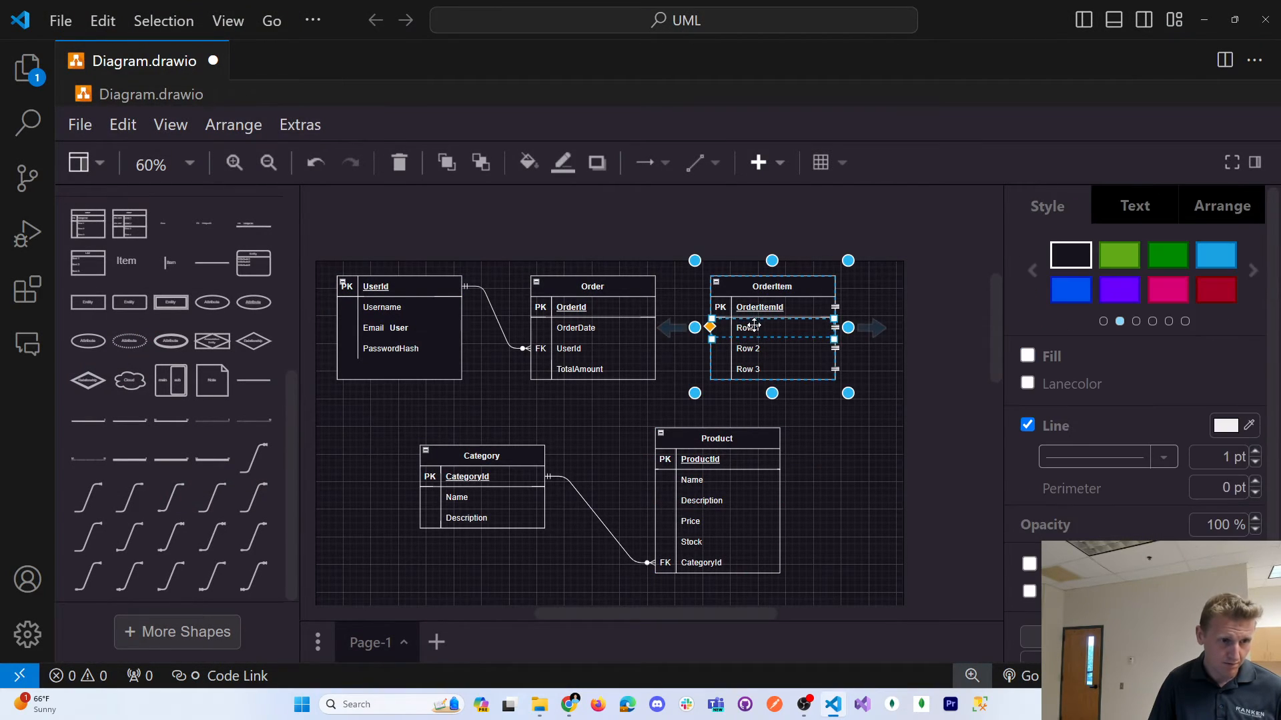
{"action": "double_click", "coordinate": [758, 334]}
{"action": "key", "text": "ctrl+v"}
Mark the OrderId row of the OrderItem table as FK
{"action": "double_click", "coordinate": [722, 331]}
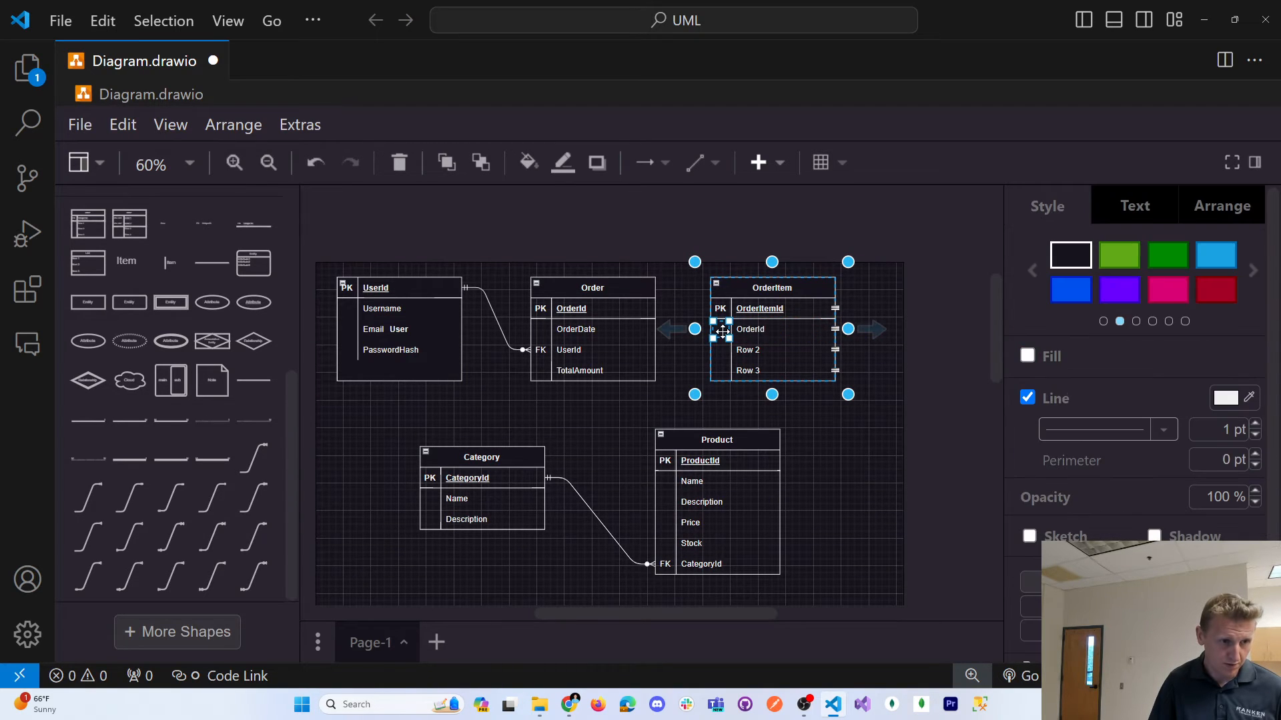
{"action": "type", "text": "FK"}
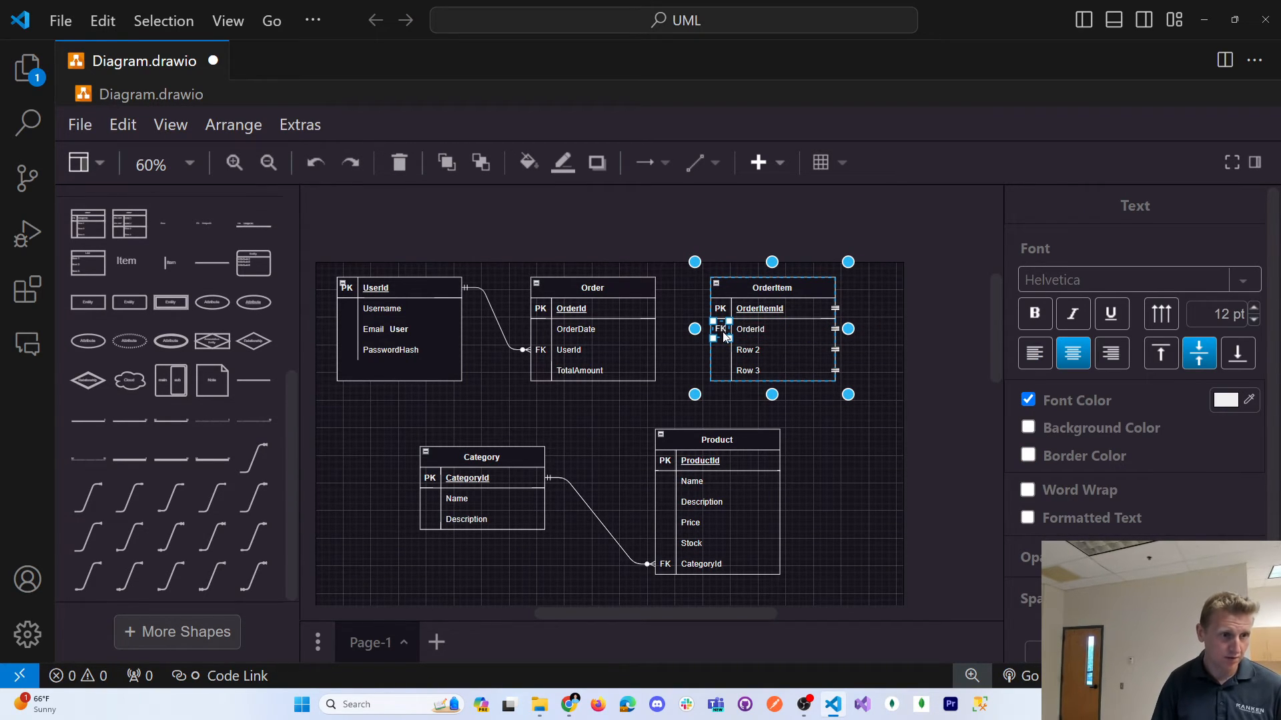
{"action": "left_click", "coordinate": [680, 362]}
Copy the ProductId attribute name from OrderItem in ChatGPT and use it to replace Row 2 in the OrderItem table
{"action": "key", "text": "alt+Tab"}
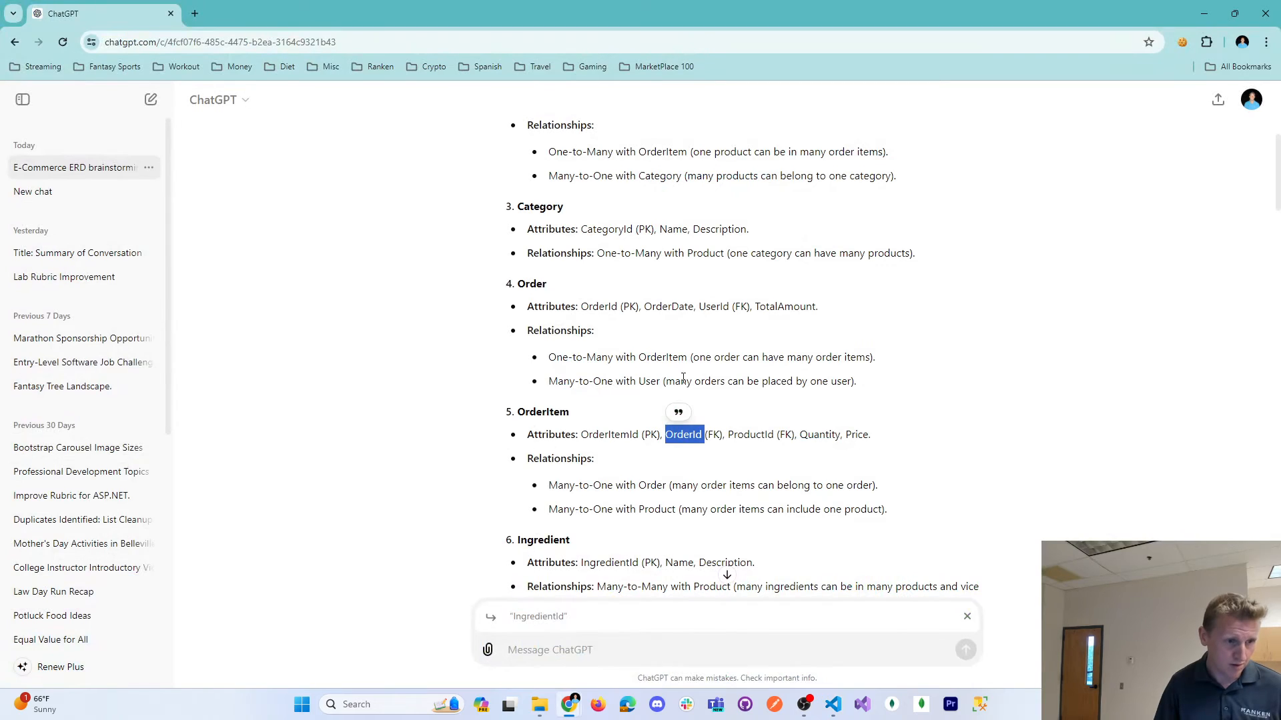
{"action": "double_click", "coordinate": [745, 434]}
{"action": "key", "text": "ctrl+c"}
{"action": "key", "text": "alt+Tab"}
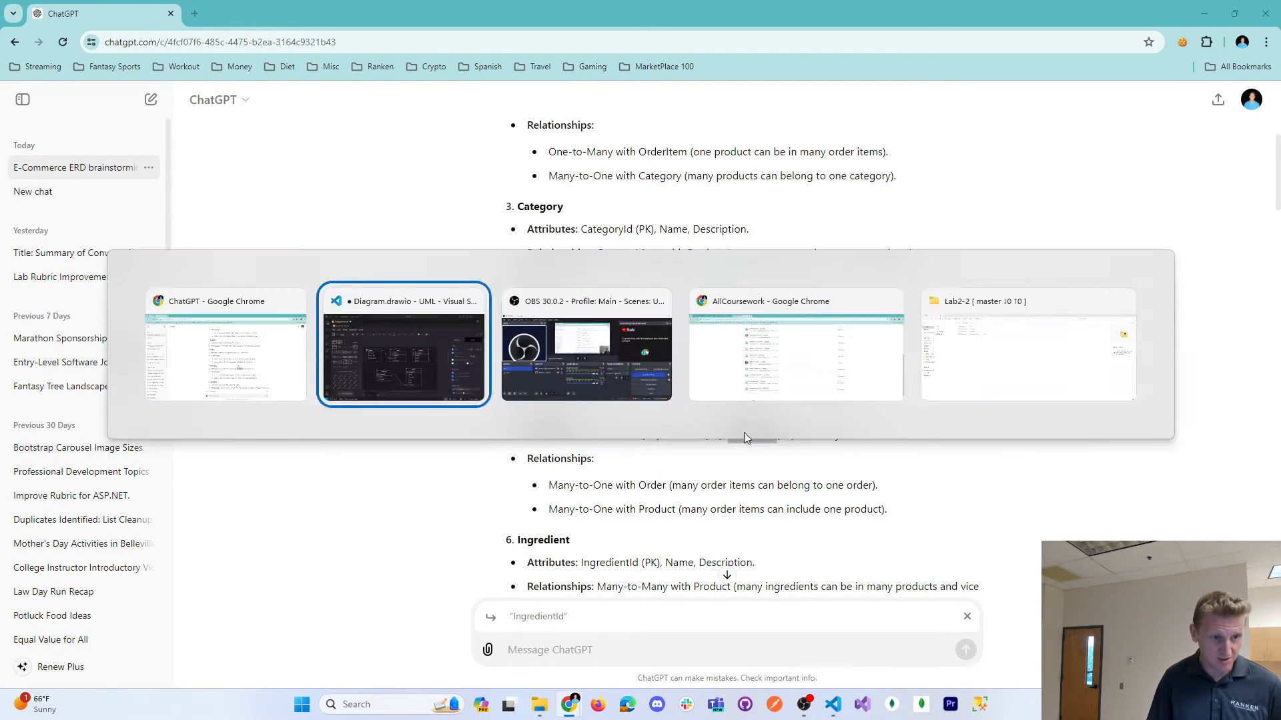
{"action": "left_click", "coordinate": [750, 350]}
{"action": "double_click", "coordinate": [749, 350]}
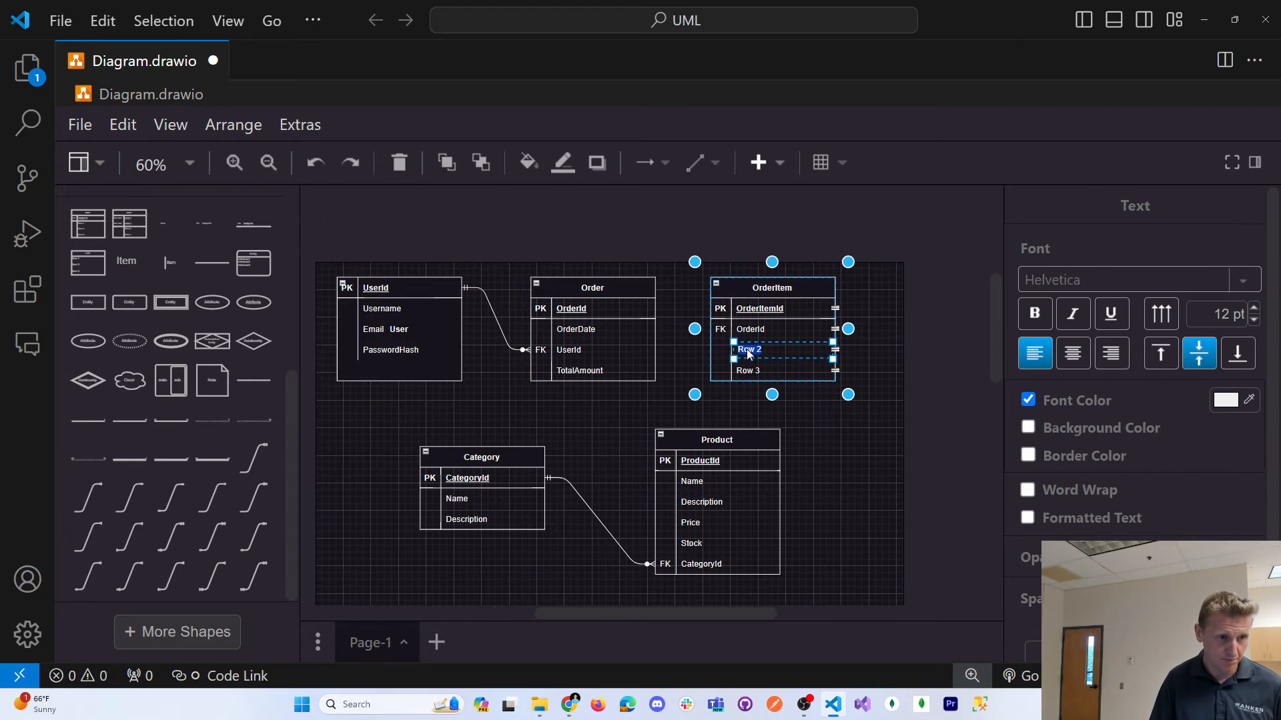
{"action": "key", "text": "ctrl+v"}
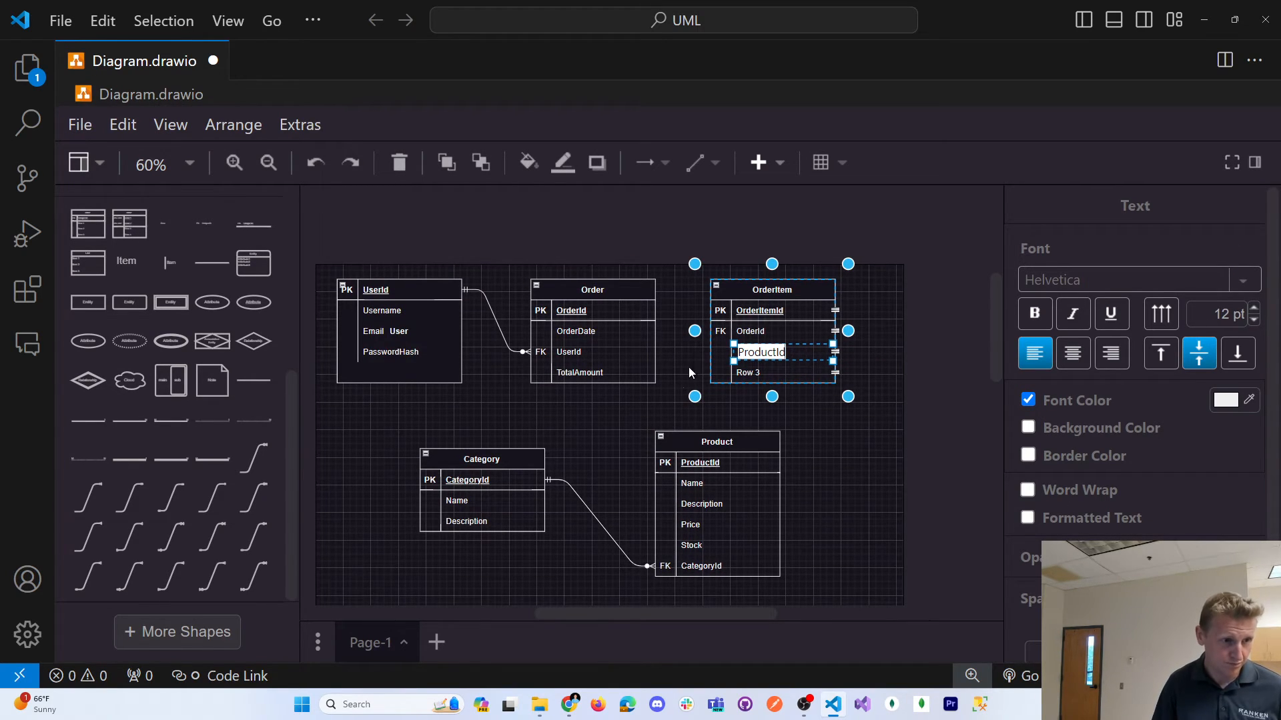
{"action": "left_click", "coordinate": [601, 442]}
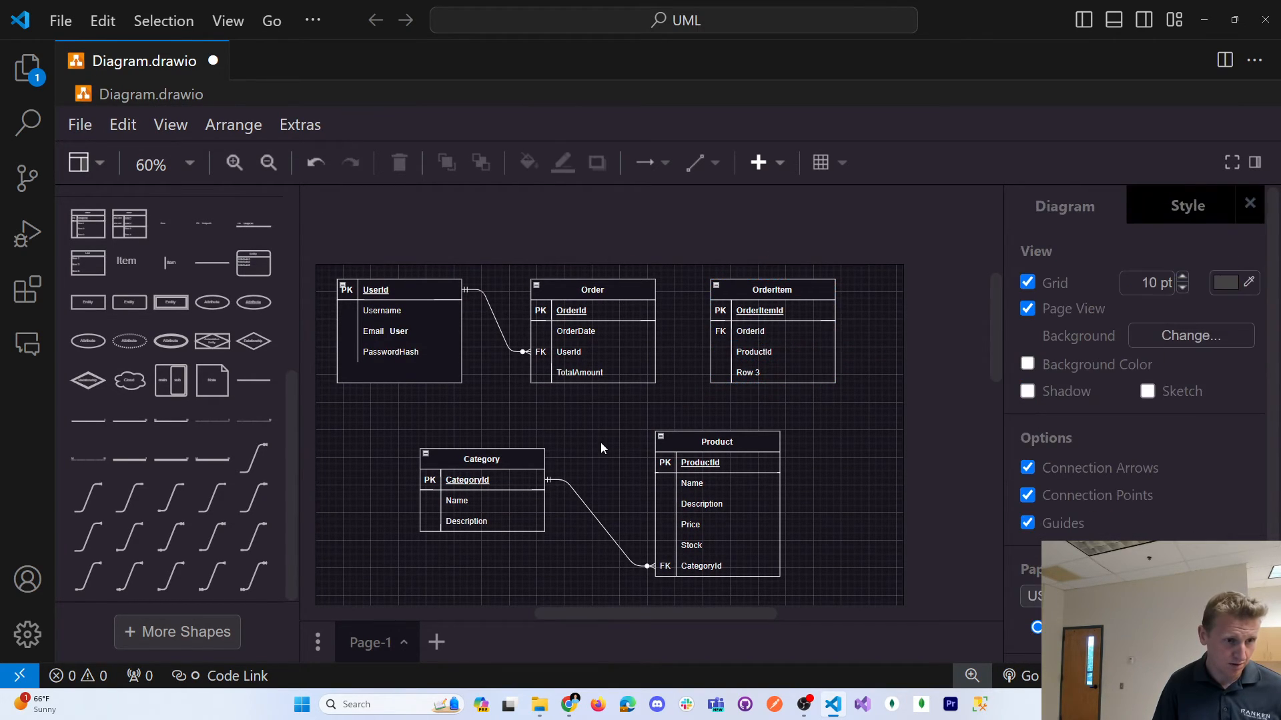
Mark the ProductId row of the OrderItem table as FK
{"action": "double_click", "coordinate": [724, 354]}
{"action": "type", "text": "FK"}
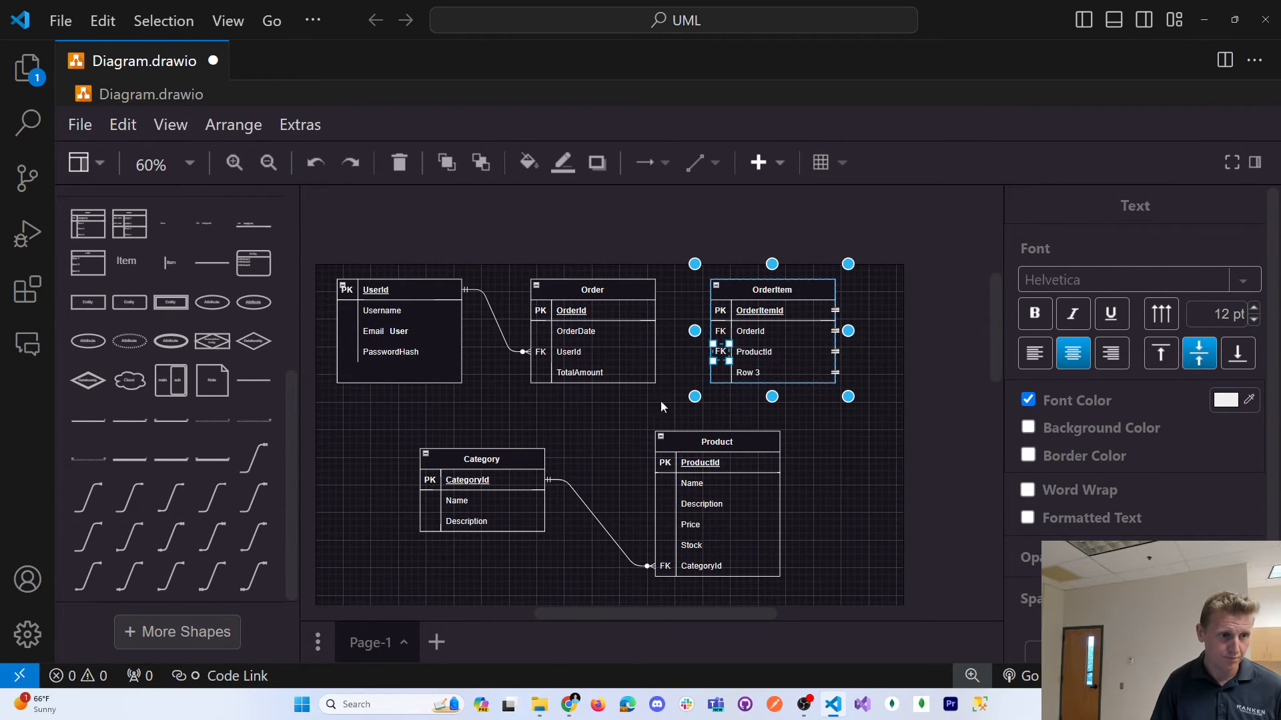
{"action": "left_click", "coordinate": [625, 446]}
Copy the Quantity attribute name from ChatGPT and use it to replace Row 3 in the OrderItem table
{"action": "key", "text": "alt+Tab"}
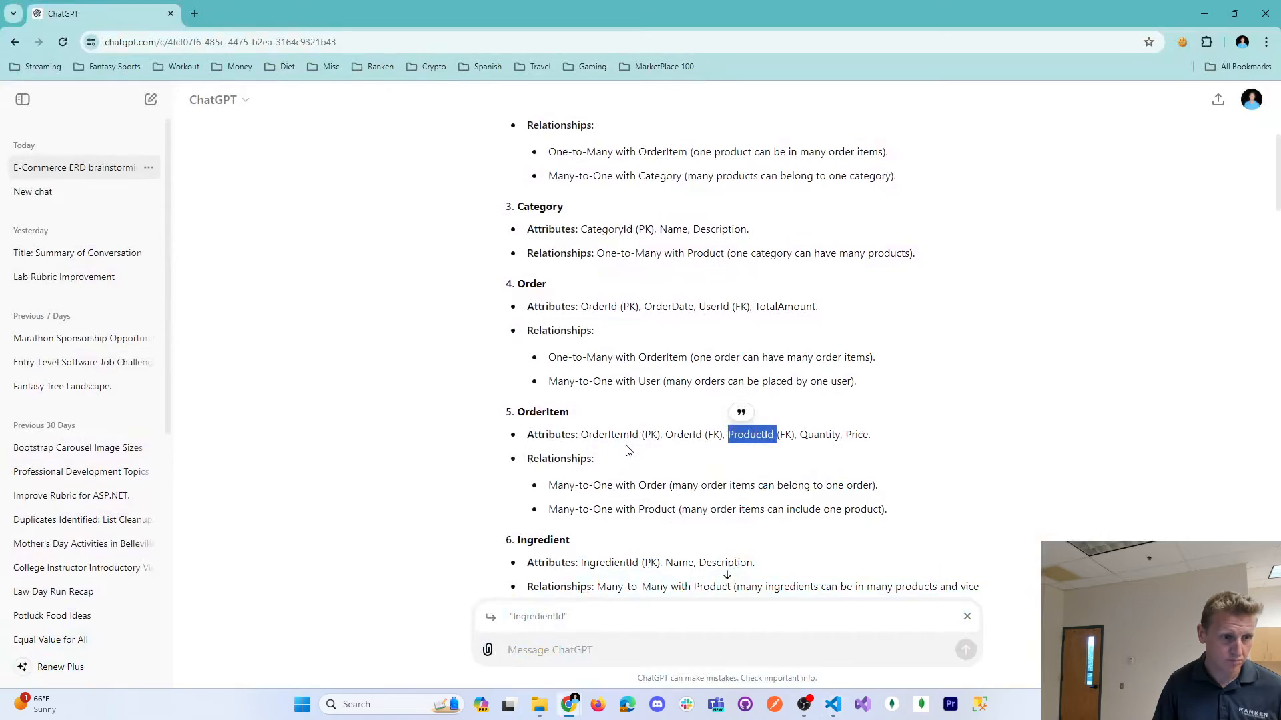
{"action": "double_click", "coordinate": [813, 435]}
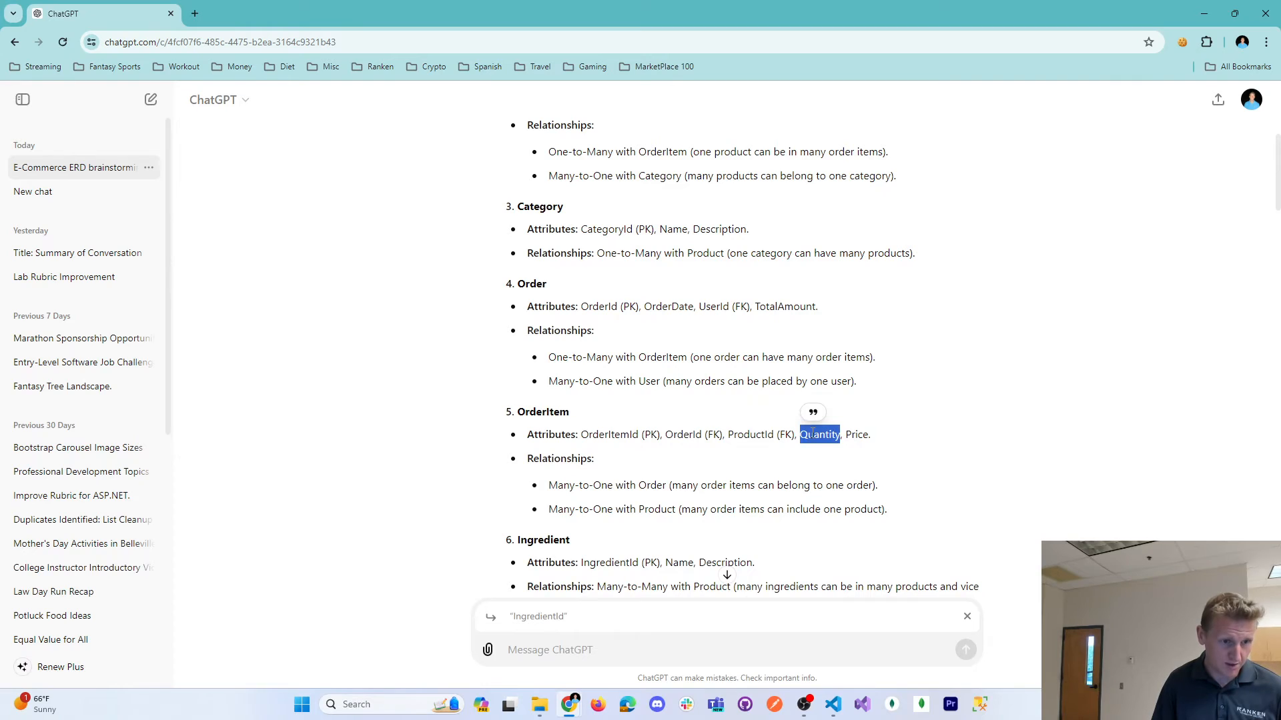
{"action": "key", "text": "ctrl+c"}
{"action": "key", "text": "alt+Tab"}
{"action": "left_click", "coordinate": [755, 374]}
{"action": "double_click", "coordinate": [754, 374]}
{"action": "key", "text": "ctrl+v"}
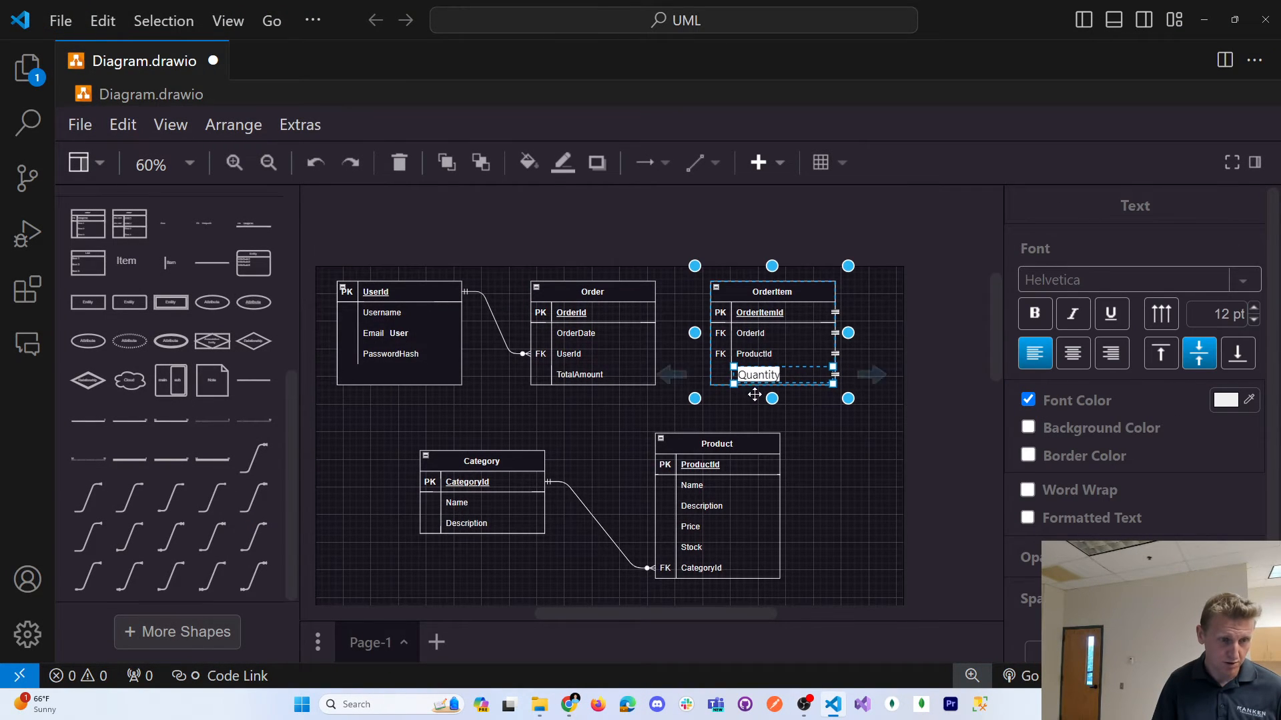
{"action": "left_click", "coordinate": [736, 407]}
Duplicate the Quantity row in the OrderItem table and rename the copy as Price
{"action": "left_click", "coordinate": [760, 375]}
{"action": "right_click", "coordinate": [772, 377]}
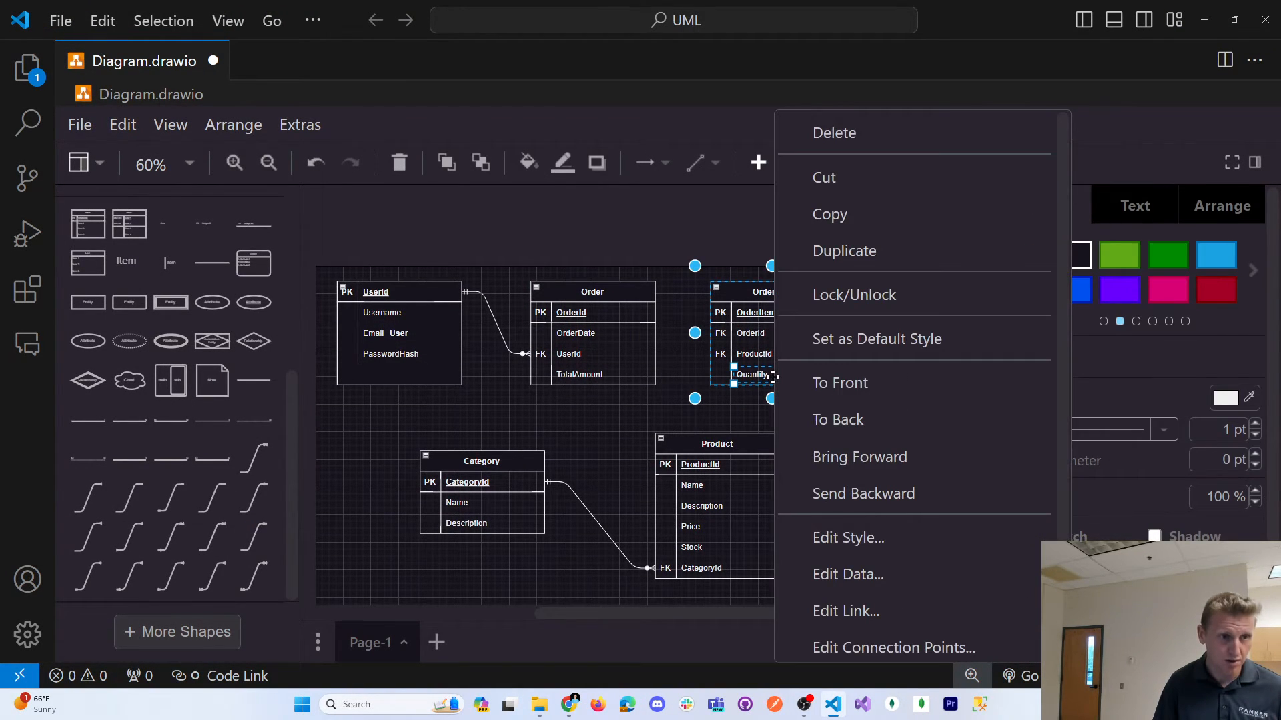
{"action": "left_click", "coordinate": [851, 251]}
{"action": "double_click", "coordinate": [781, 396]}
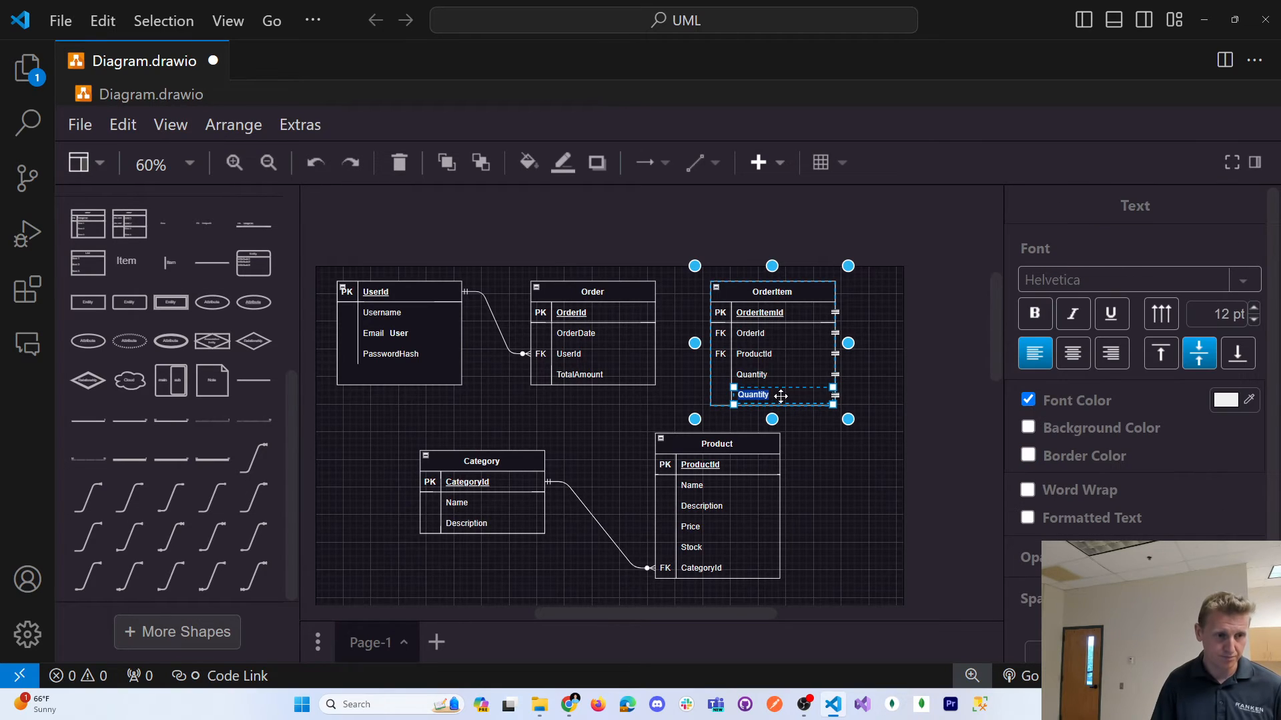
{"action": "type", "text": "Price"}
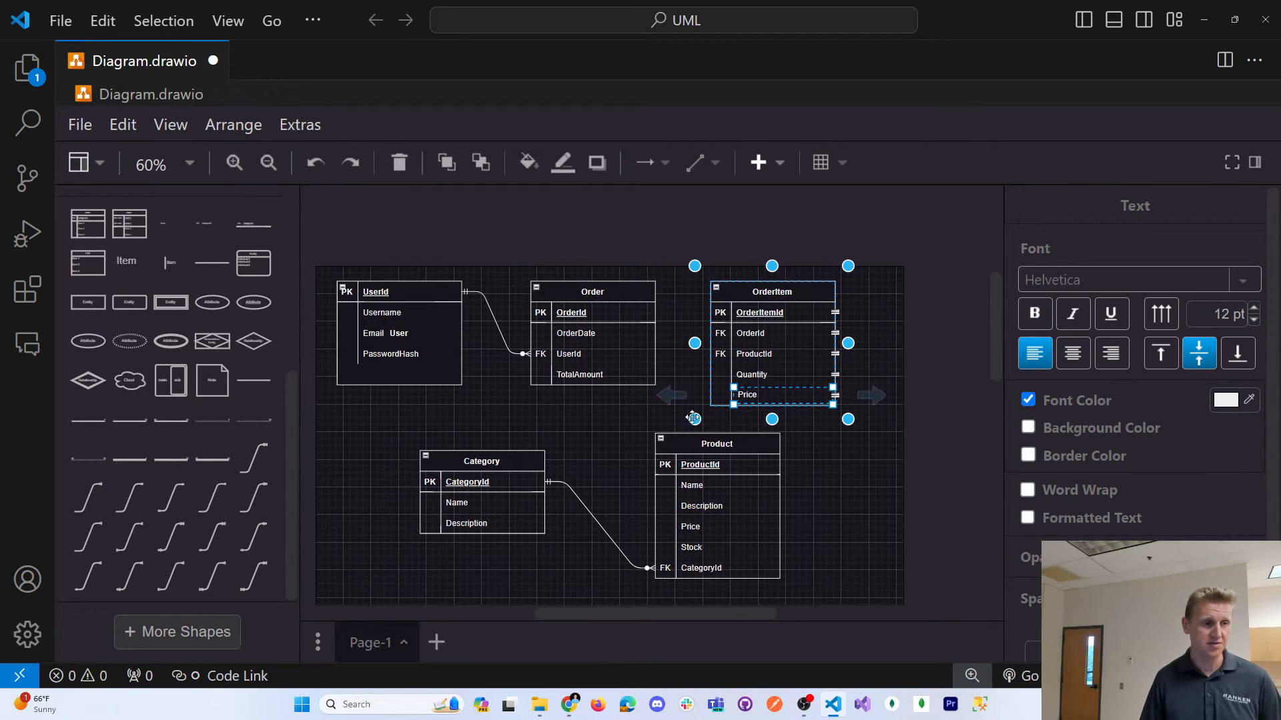
{"action": "left_click", "coordinate": [561, 447]}
Shift the Product table slightly left and the OrderItem table right to leave room for connectors
{"action": "key", "text": "alt+Tab"}
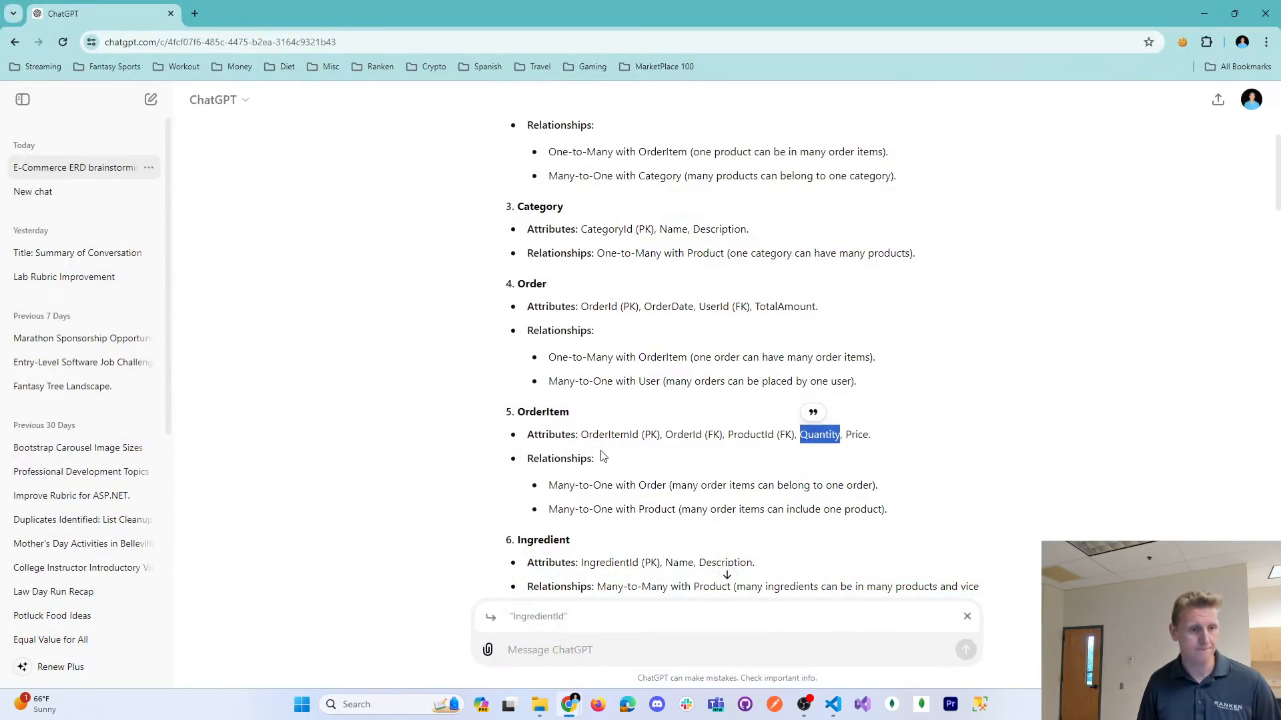
{"action": "key", "text": "alt+Tab"}
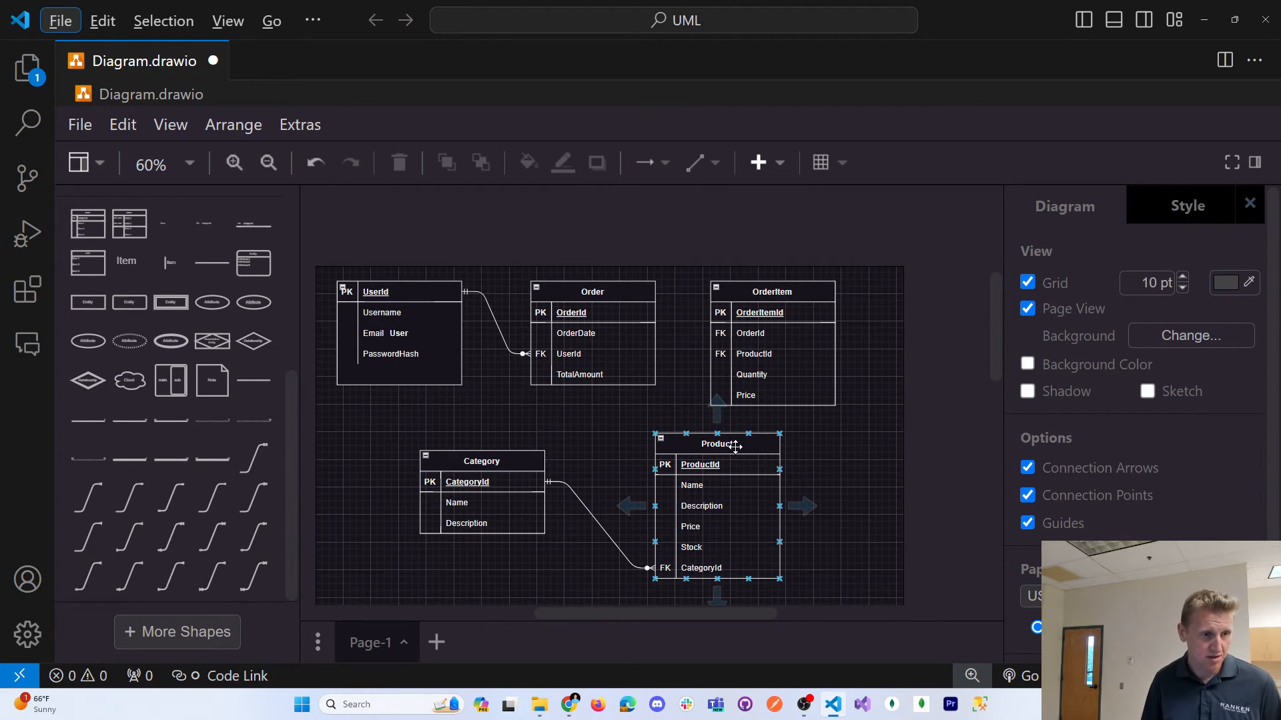
{"action": "left_click", "coordinate": [718, 446]}
{"action": "left_click_drag", "start_coordinate": [719, 449], "coordinate": [694, 449]}
{"action": "left_click_drag", "start_coordinate": [772, 293], "coordinate": [827, 299]}
Check in ChatGPT how Order relates to OrderItem under the Order entity's relationships
{"action": "key", "text": "alt+Tab"}
{"action": "scroll", "coordinate": [656, 435], "scroll_direction": "down", "scroll_amount": 7}
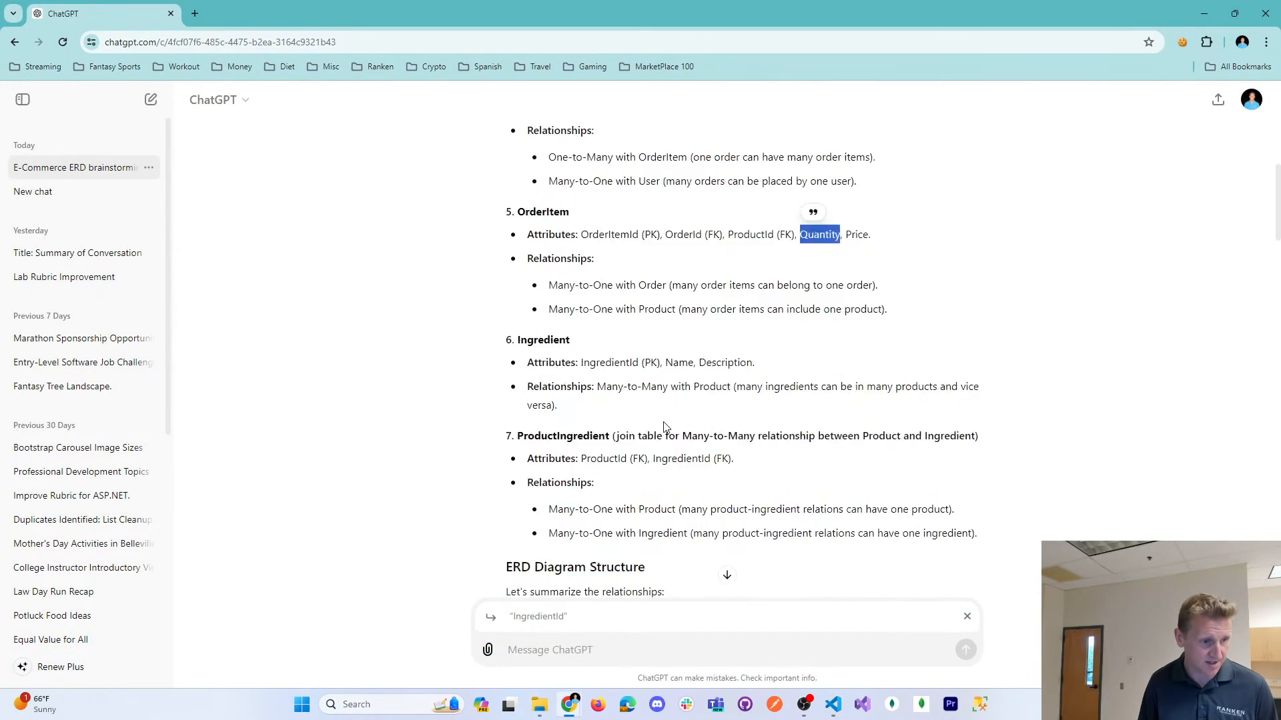
{"action": "scroll", "coordinate": [656, 435], "scroll_direction": "up", "scroll_amount": 3}
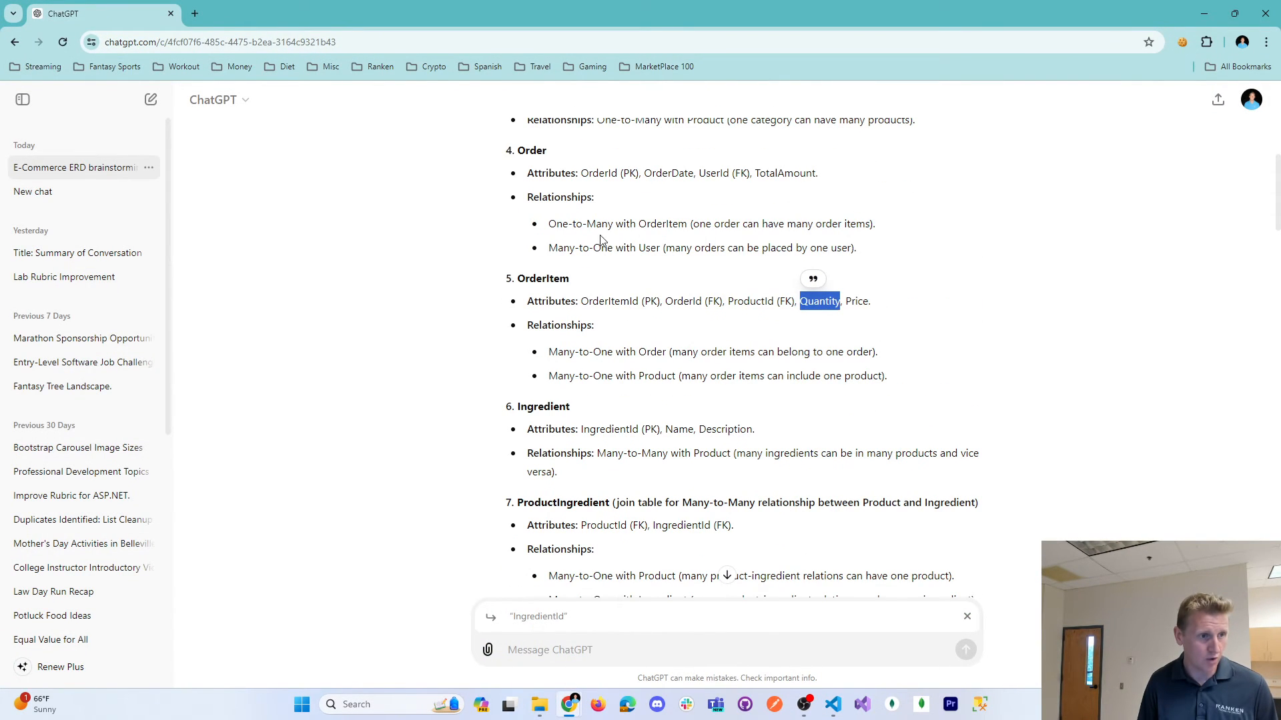
{"action": "left_click_drag", "start_coordinate": [550, 224], "coordinate": [863, 228]}
{"action": "double_click", "coordinate": [713, 224]}
{"action": "left_click", "coordinate": [864, 227]}
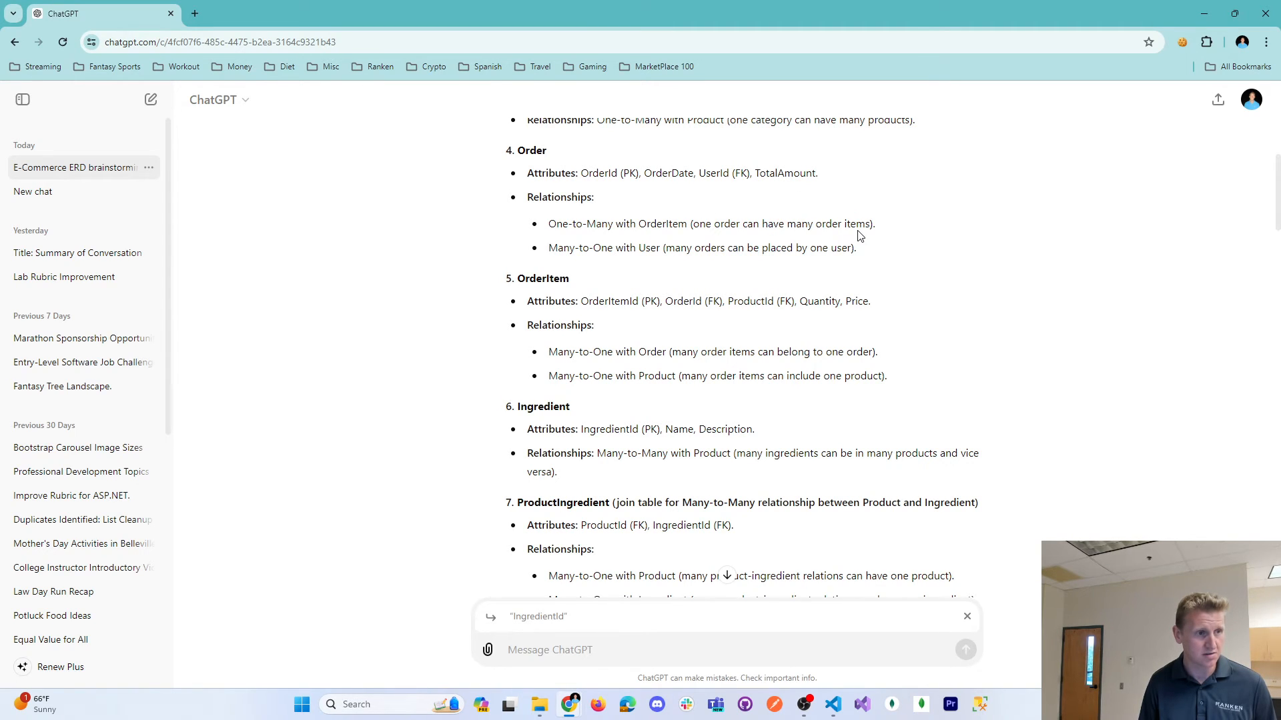
Connect OrderId in the Order table to the OrderId foreign key in OrderItem with a 1 Mandatory to Many Mandatory connector
{"action": "key", "text": "alt+Tab"}
{"action": "left_click", "coordinate": [708, 331]}
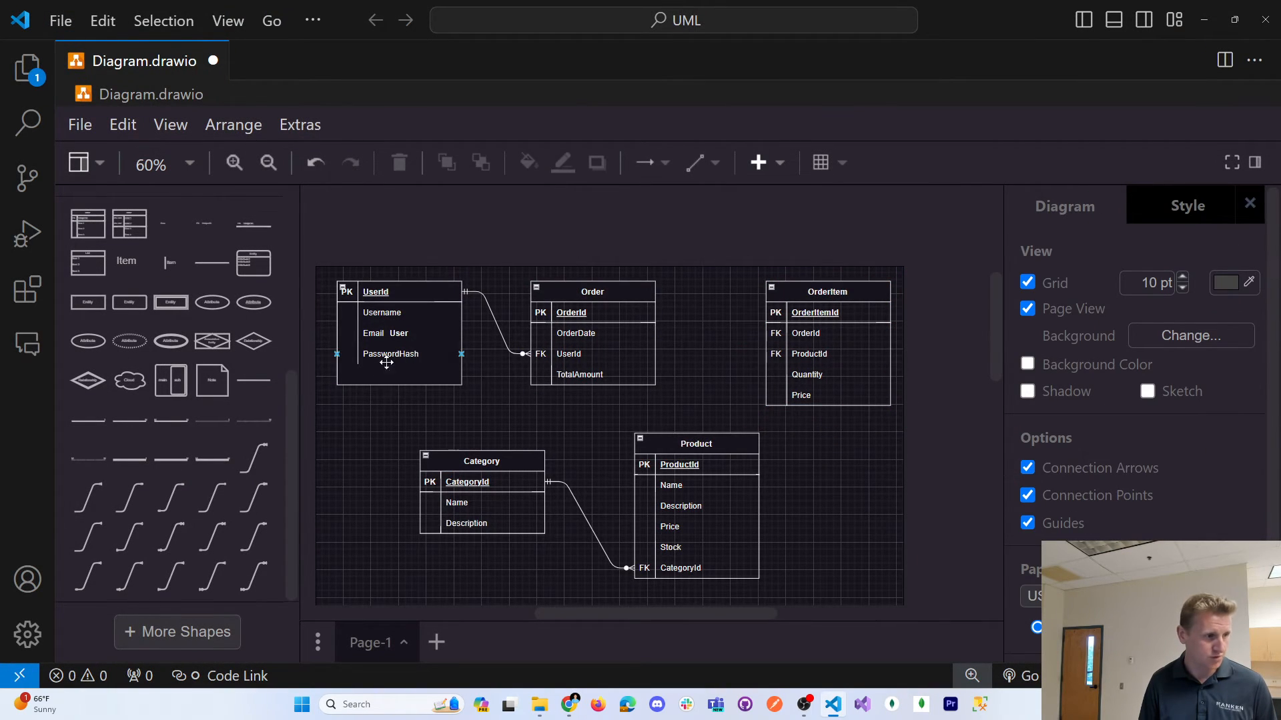
{"action": "mouse_move", "coordinate": [264, 450]}
{"action": "mouse_move", "coordinate": [218, 539]}
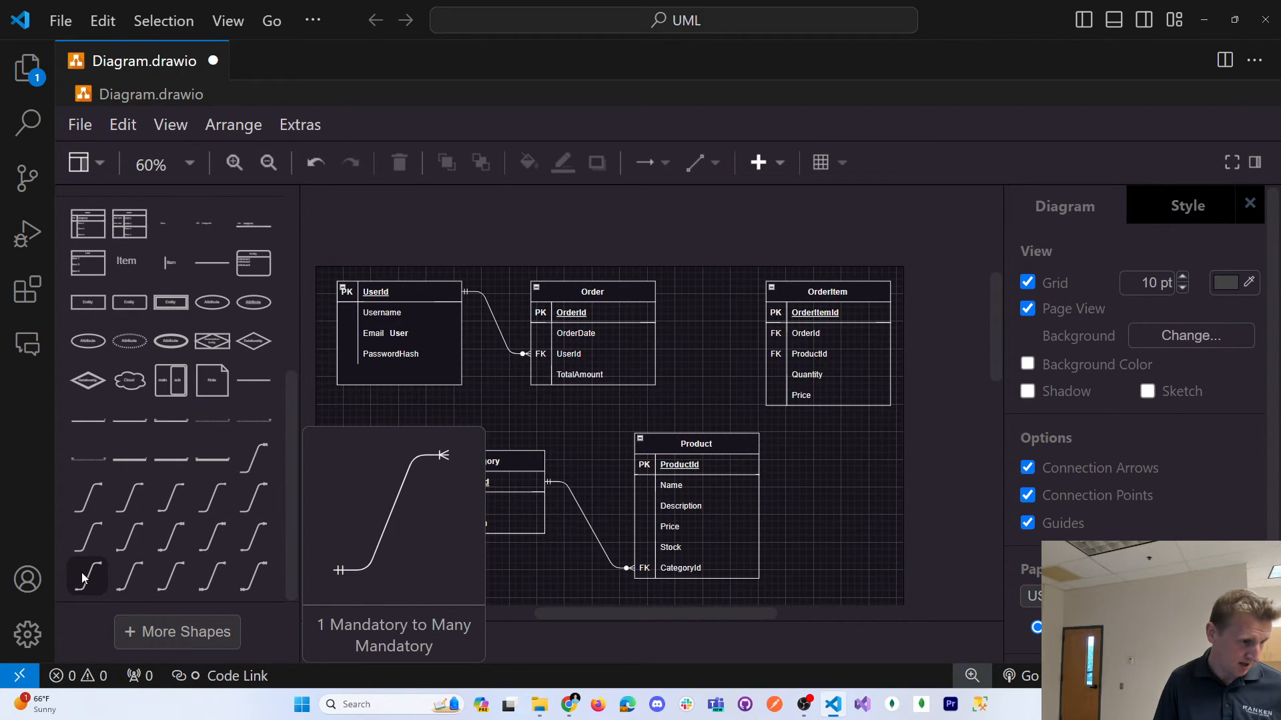
{"action": "left_click_drag", "start_coordinate": [82, 572], "coordinate": [670, 301]}
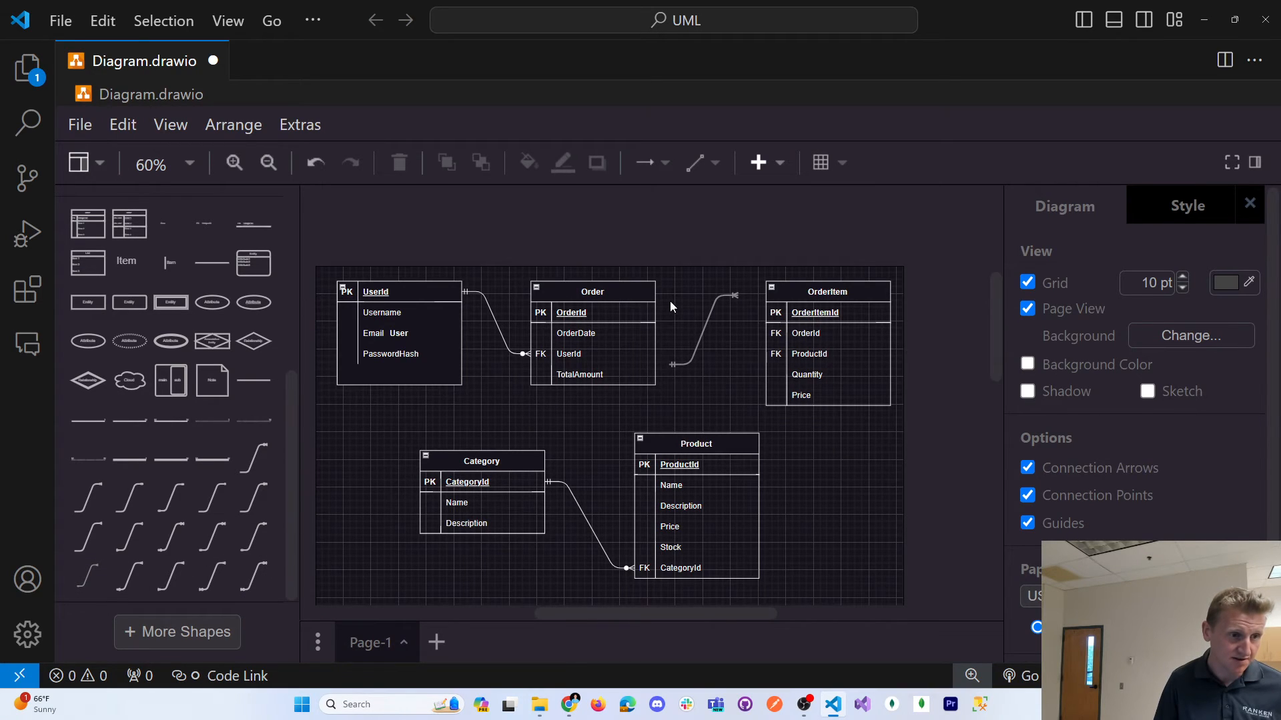
{"action": "left_click_drag", "start_coordinate": [668, 364], "coordinate": [658, 316]}
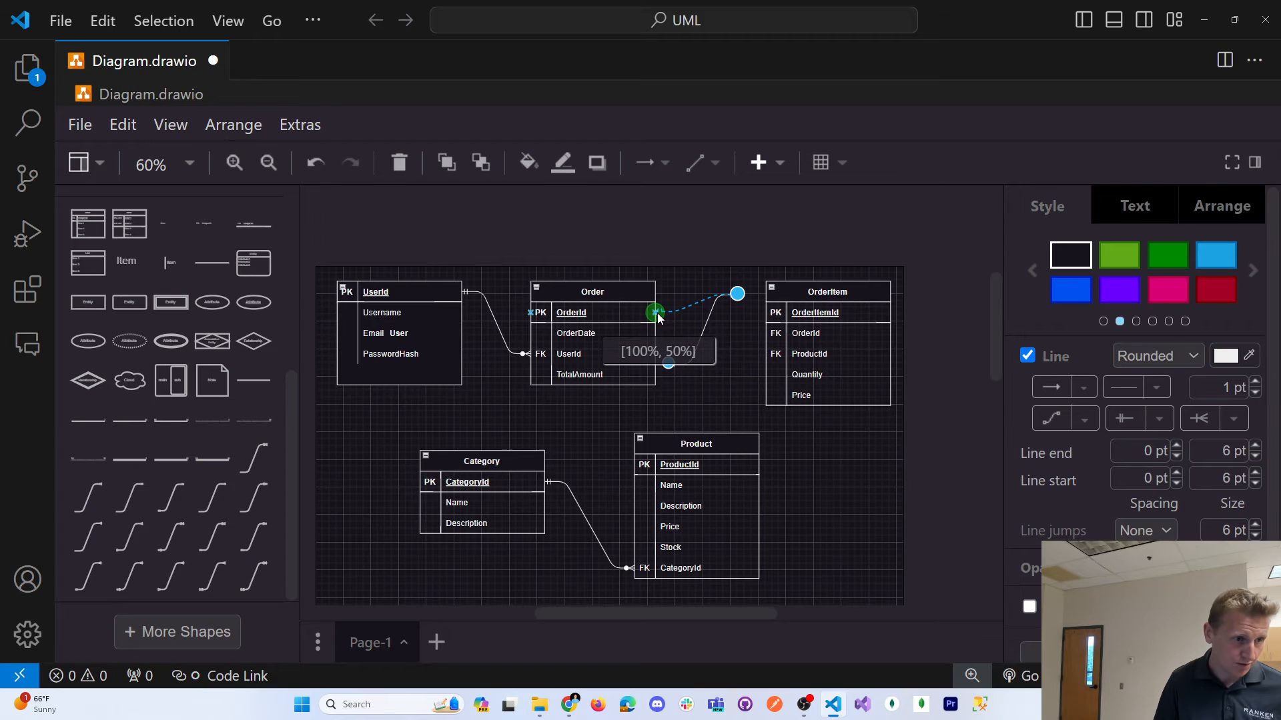
{"action": "left_click_drag", "start_coordinate": [658, 316], "coordinate": [656, 313]}
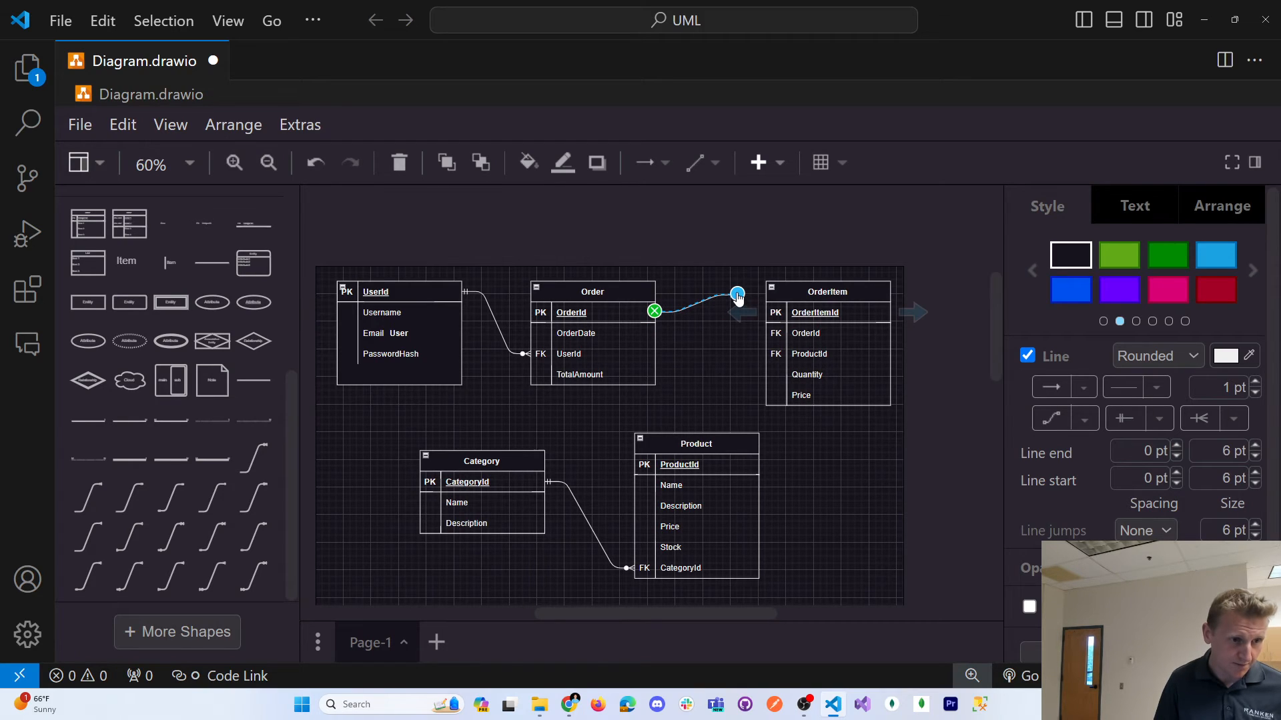
{"action": "left_click_drag", "start_coordinate": [737, 293], "coordinate": [765, 333]}
{"action": "left_click", "coordinate": [717, 362]}
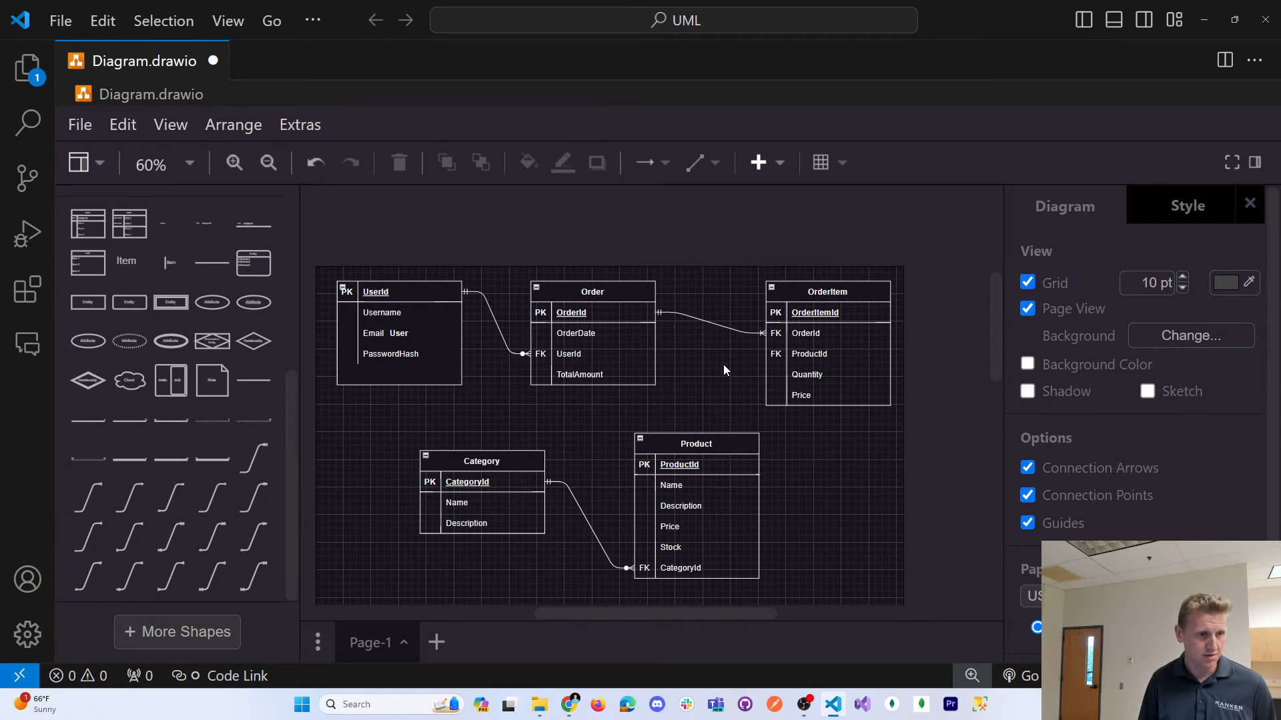
Move the Product table up and left and the Category table left, undoing the accidental change to Product's header height
{"action": "key", "text": "alt+Tab"}
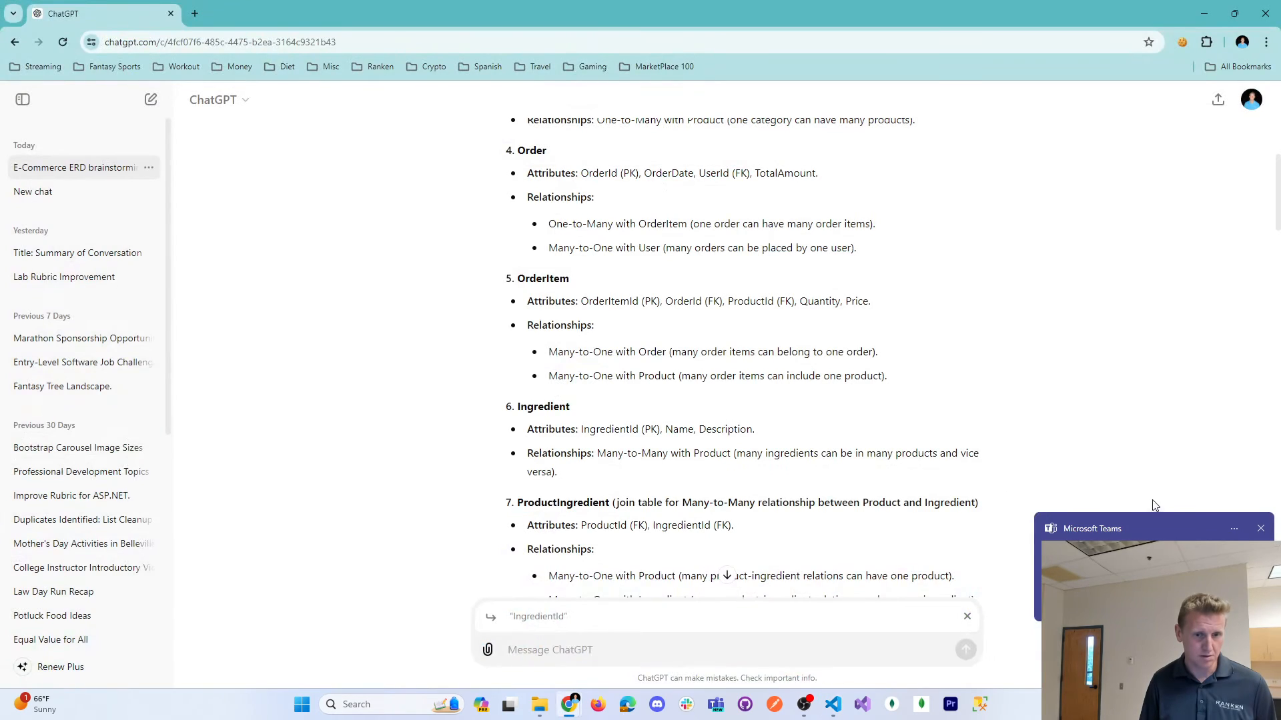
{"action": "key", "text": "alt+Tab"}
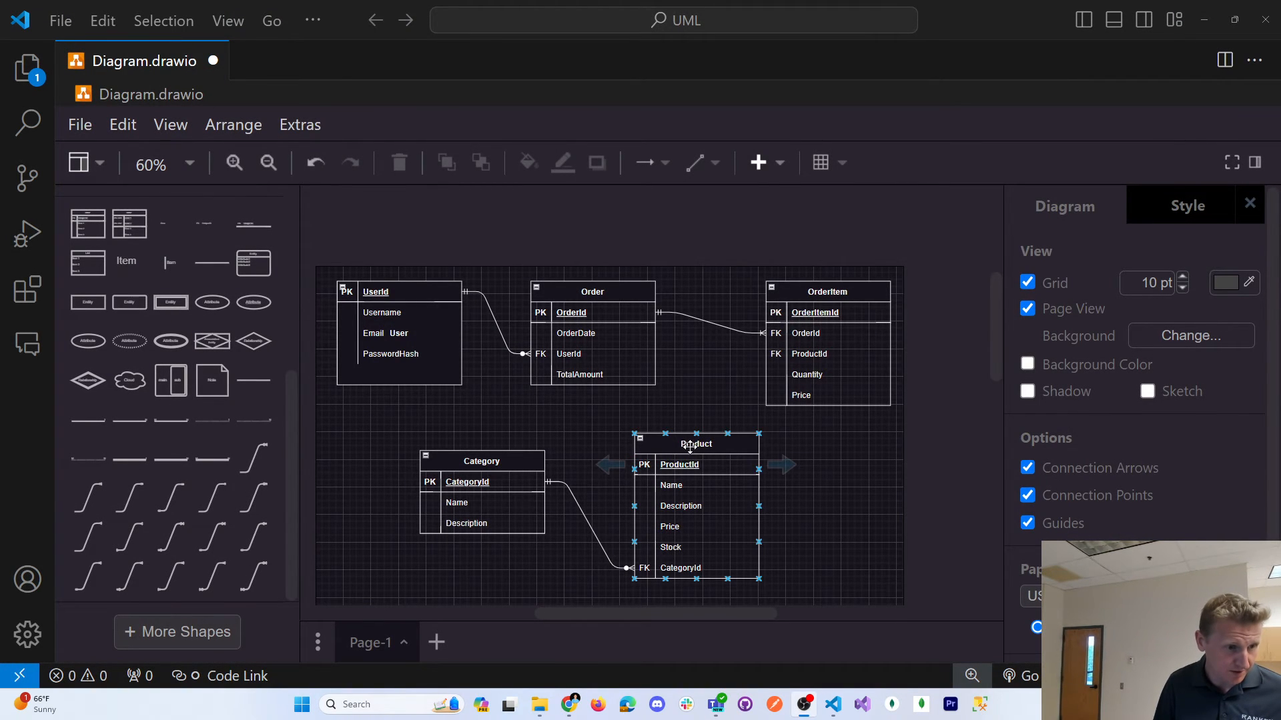
{"action": "left_click_drag", "start_coordinate": [690, 451], "coordinate": [635, 437]}
{"action": "left_click_drag", "start_coordinate": [510, 465], "coordinate": [434, 465]}
{"action": "left_click", "coordinate": [636, 433]}
{"action": "left_click_drag", "start_coordinate": [636, 433], "coordinate": [619, 436]}
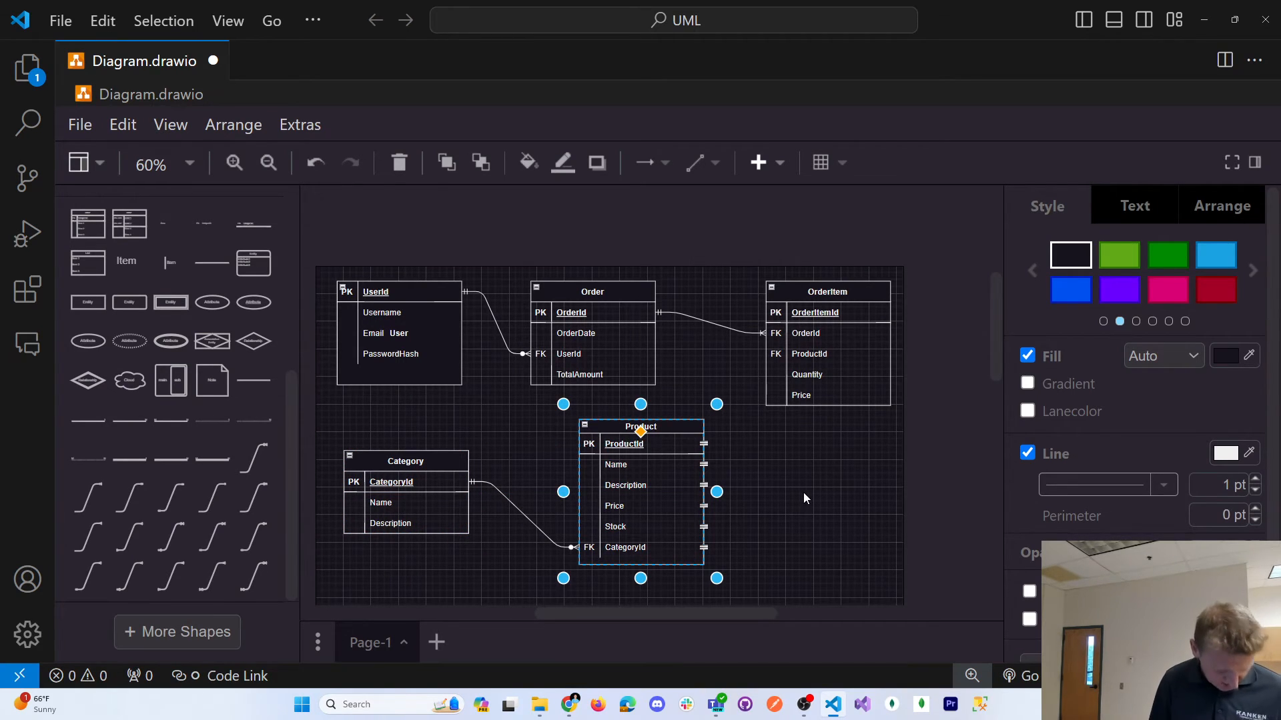
{"action": "key", "text": "ctrl+z"}
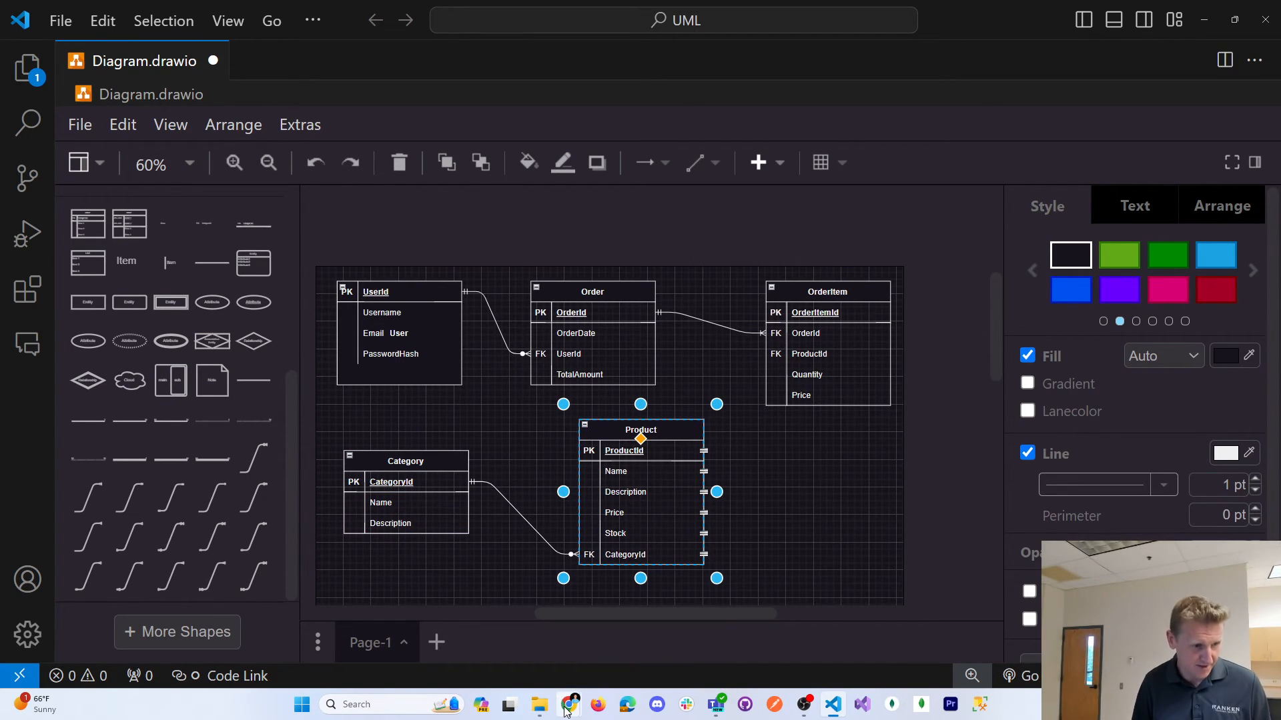
Examine the Product to OrderItem entry under Relationships in the ERD in ChatGPT
{"action": "mouse_move", "coordinate": [565, 712]}
{"action": "left_click", "coordinate": [643, 647]}
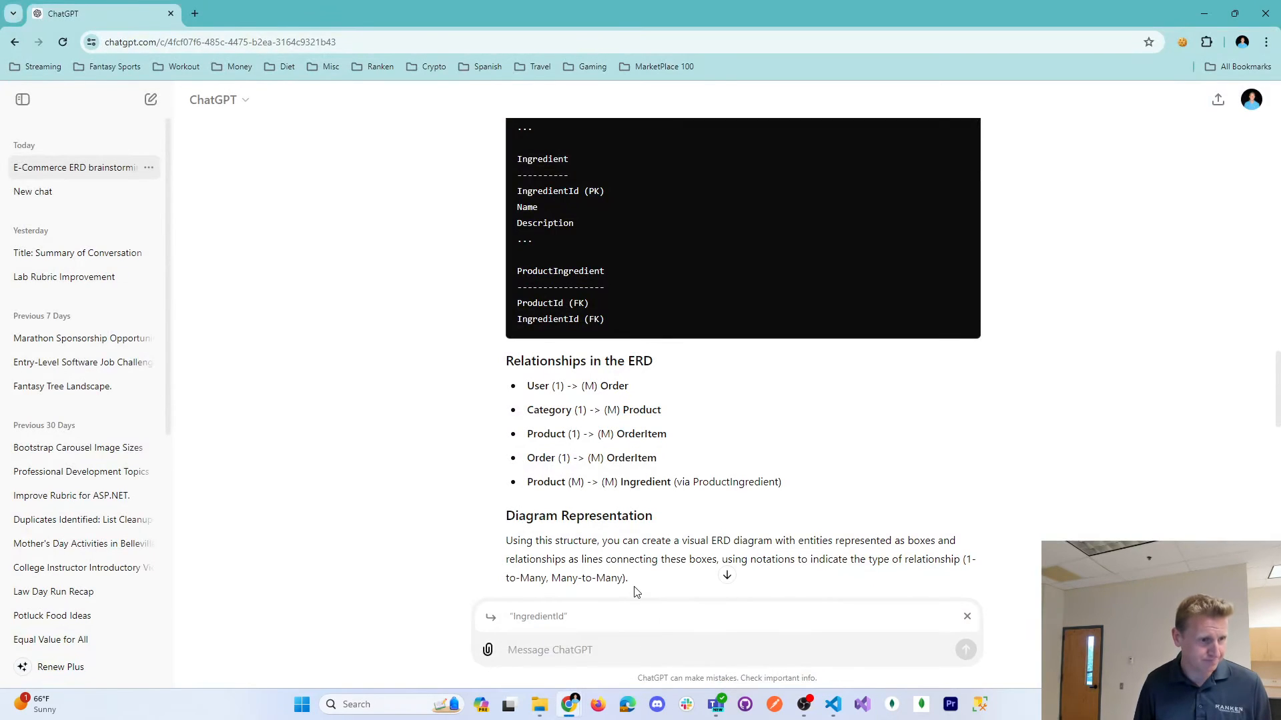
{"action": "left_click_drag", "start_coordinate": [534, 435], "coordinate": [669, 439]}
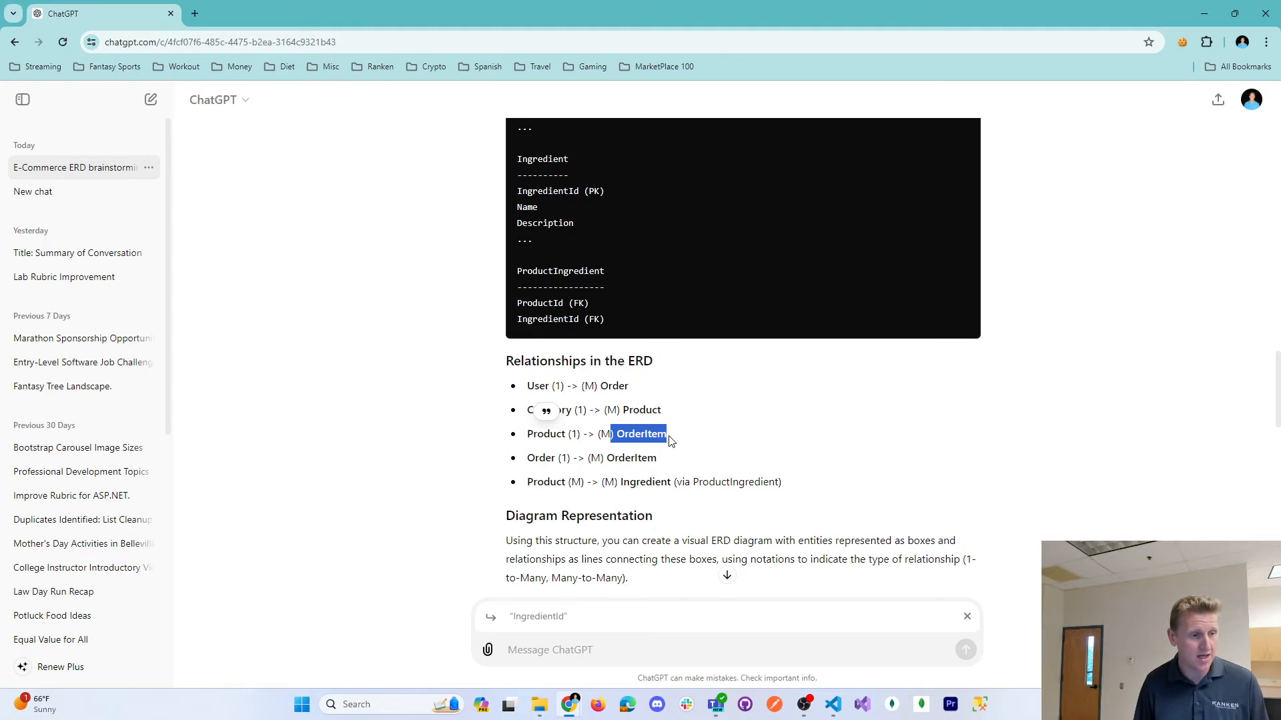
{"action": "double_click", "coordinate": [651, 433]}
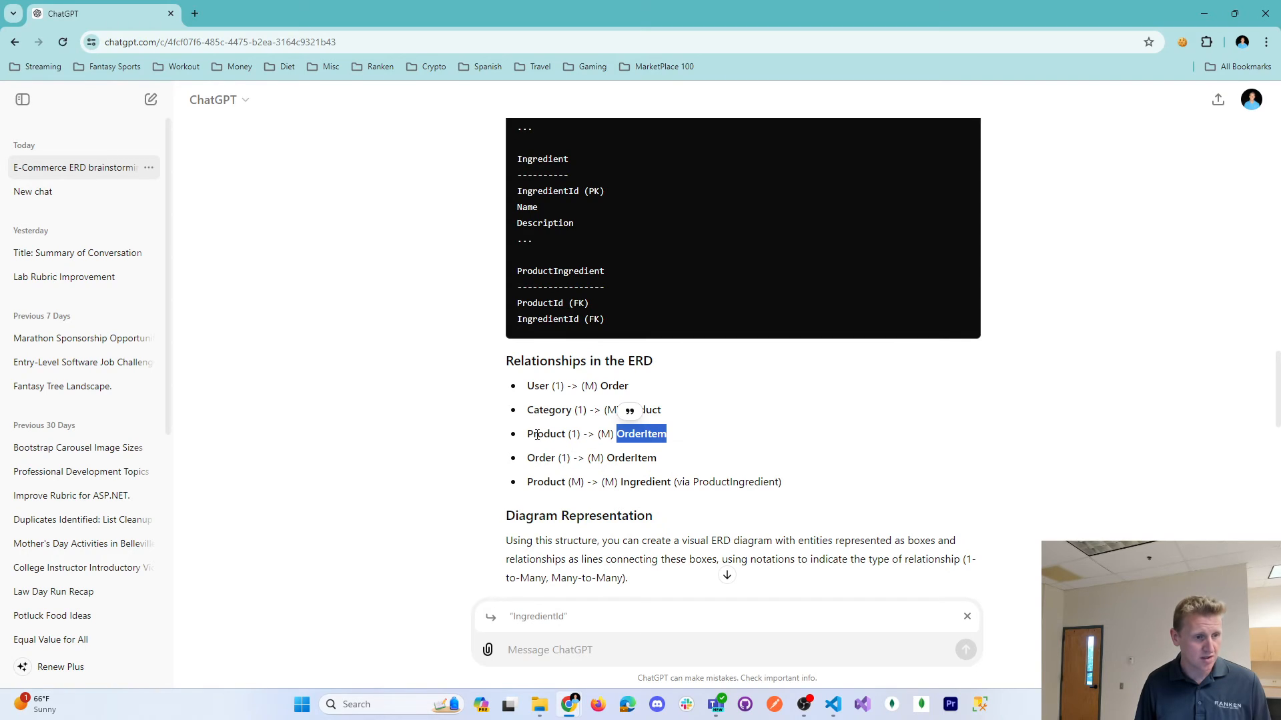
{"action": "left_click_drag", "start_coordinate": [528, 435], "coordinate": [677, 437]}
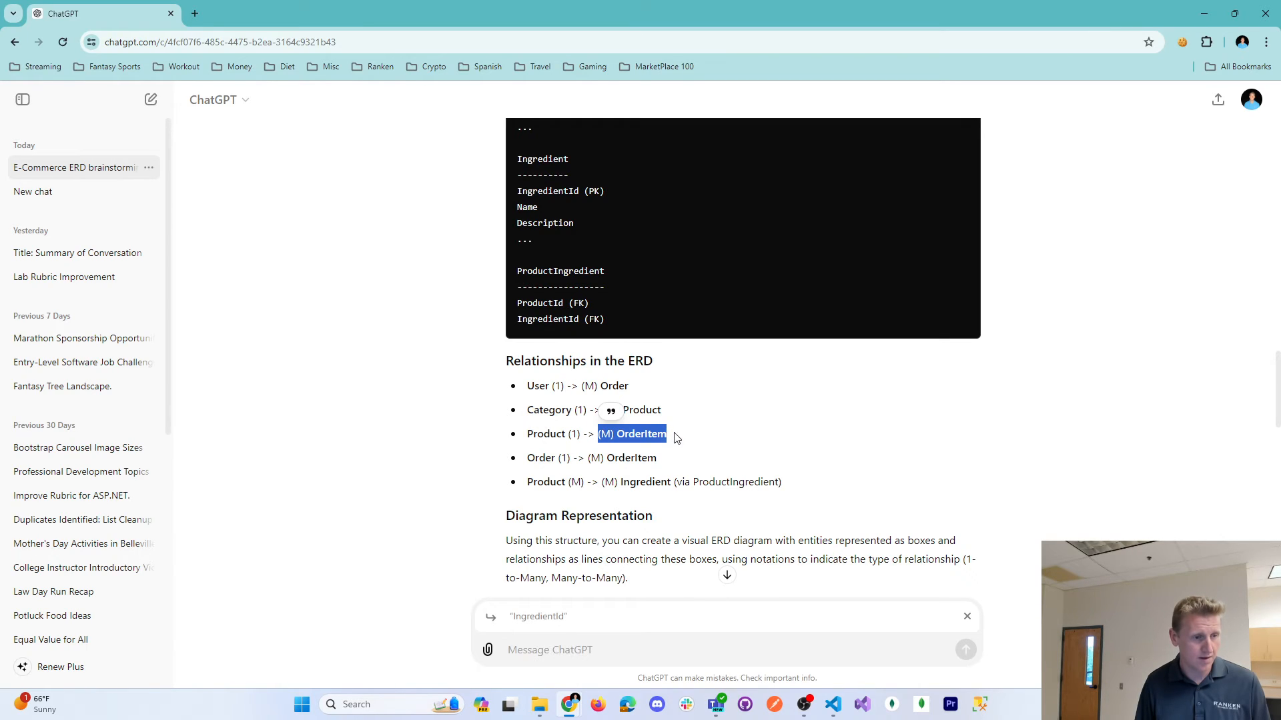
{"action": "left_click_drag", "start_coordinate": [567, 435], "coordinate": [601, 435]}
{"action": "left_click", "coordinate": [635, 427]}
{"action": "double_click", "coordinate": [663, 435]}
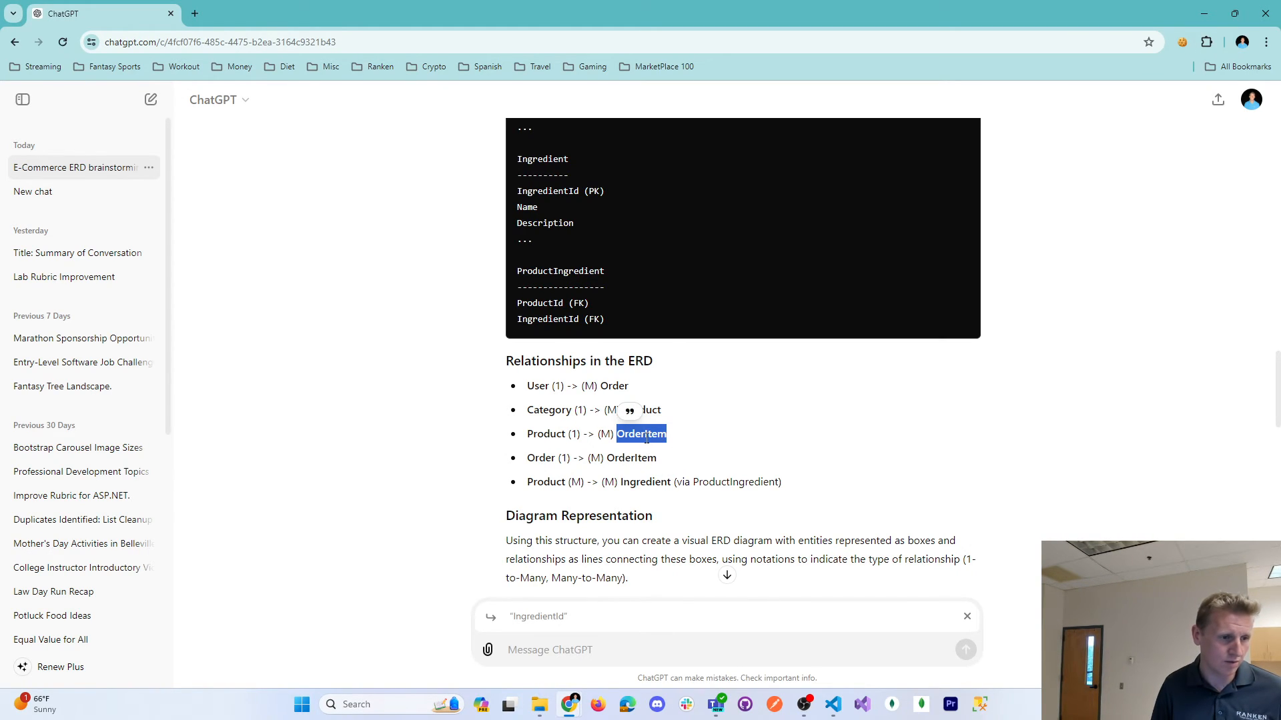
Back in the diagram, link Product's ProductId to the ProductId foreign key in OrderItem with a 1 Mandatory to Many Mandatory connector
{"action": "left_click", "coordinate": [1213, 12]}
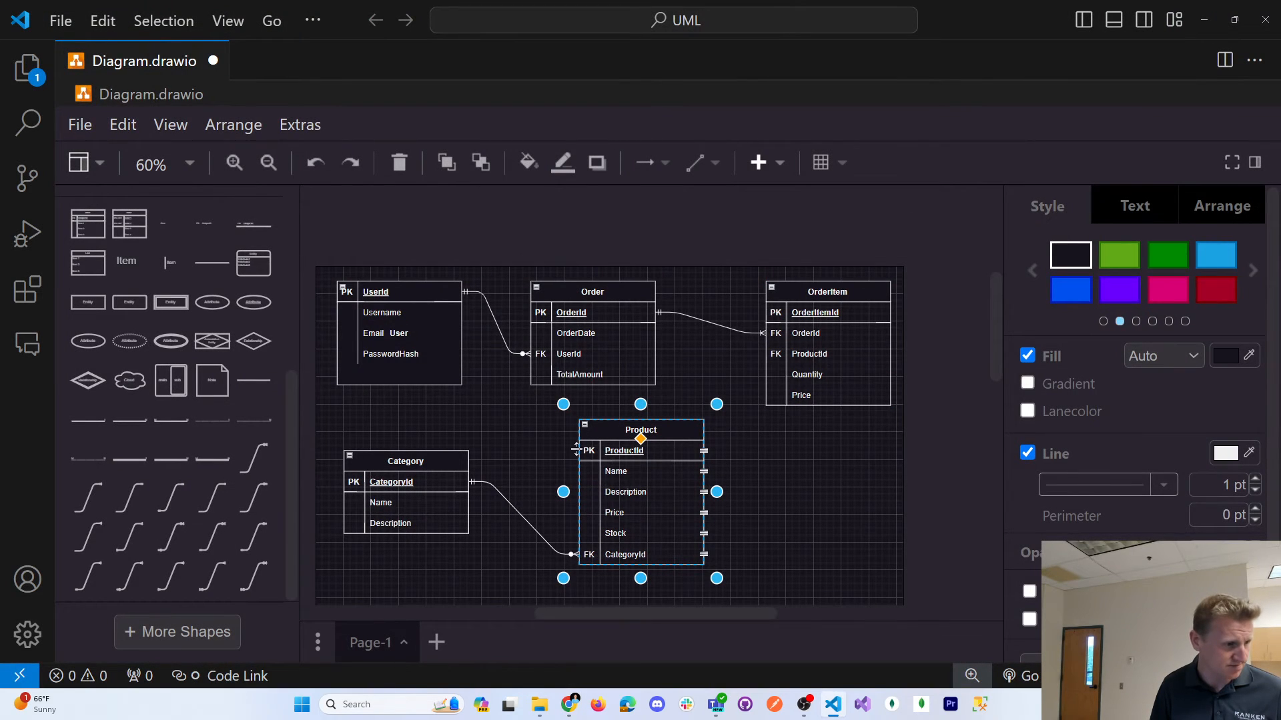
{"action": "mouse_move", "coordinate": [198, 502]}
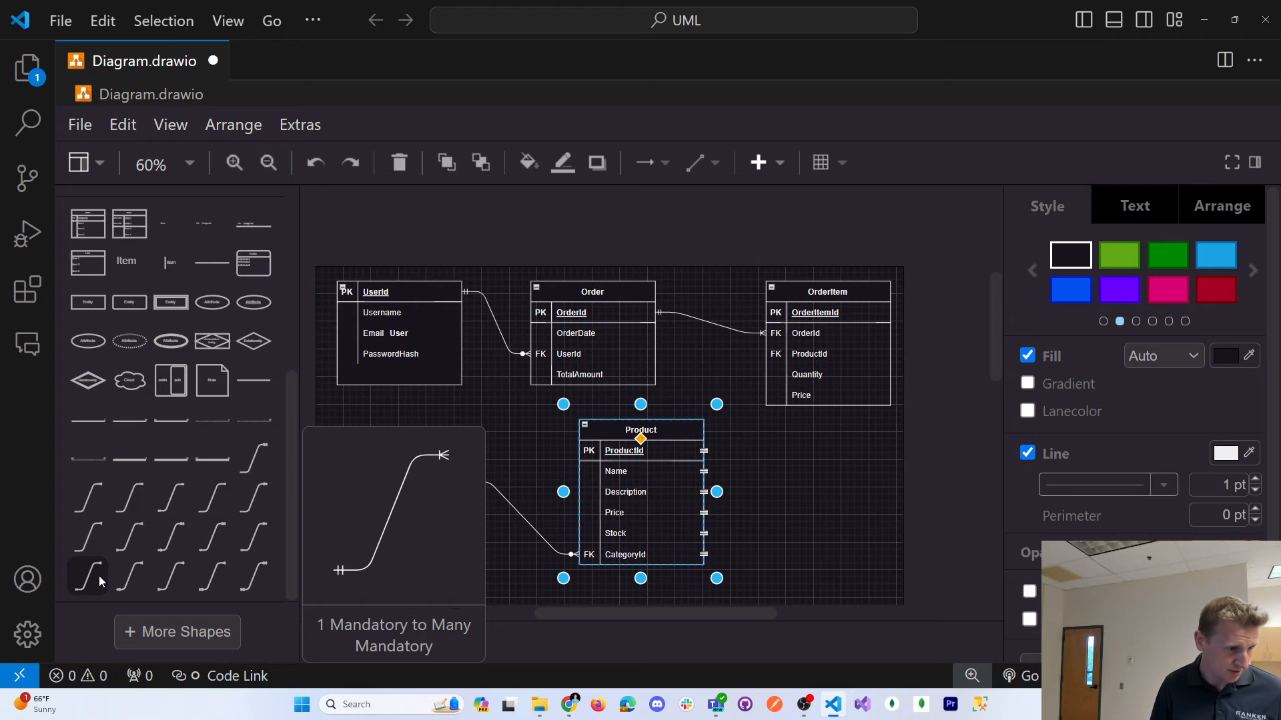
{"action": "mouse_move", "coordinate": [96, 578]}
{"action": "left_mouse_down"}
{"action": "mouse_move", "coordinate": [726, 499]}
{"action": "mouse_move", "coordinate": [703, 449]}
{"action": "left_mouse_up"}
{"action": "left_click_drag", "start_coordinate": [792, 425], "coordinate": [767, 354]}
{"action": "left_click", "coordinate": [818, 515]}
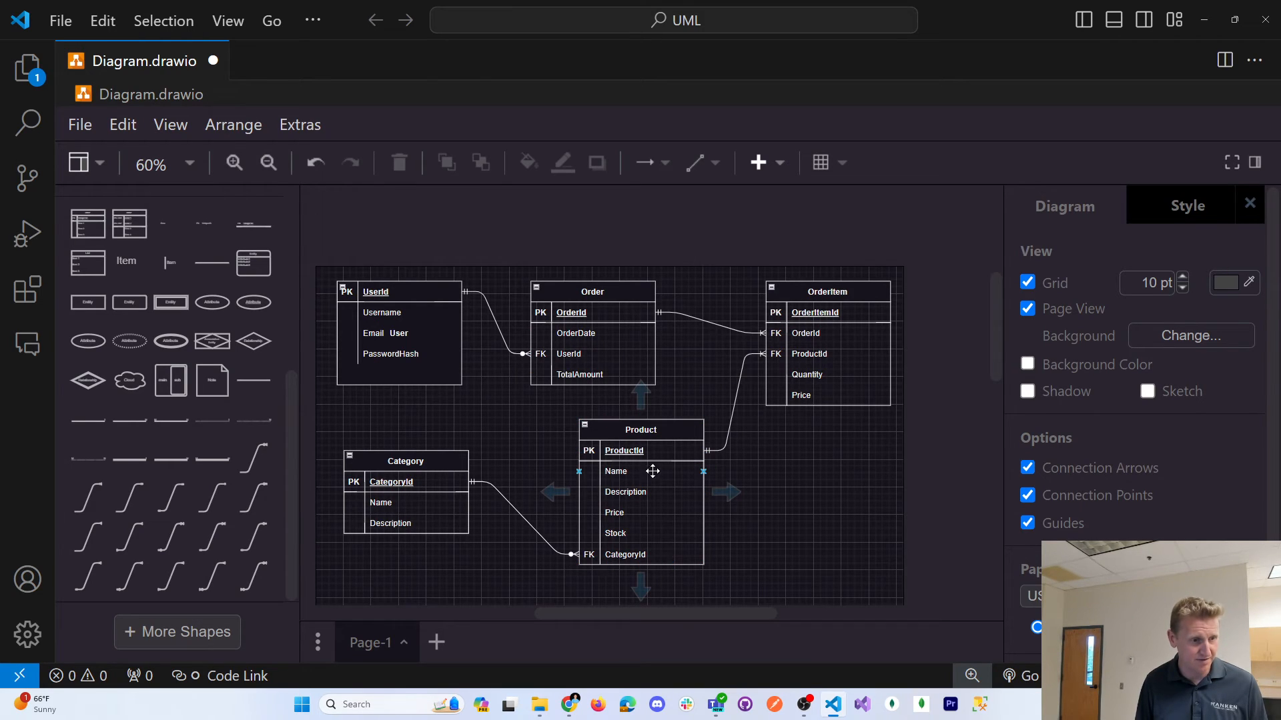
Switch to ChatGPT and examine the Product to Ingredient relationship and the Ingredient and ProductIngredient entity descriptions
{"action": "scroll", "coordinate": [747, 491], "scroll_direction": "down", "scroll_amount": 1}
{"action": "scroll", "coordinate": [744, 488], "scroll_direction": "down", "scroll_amount": 3}
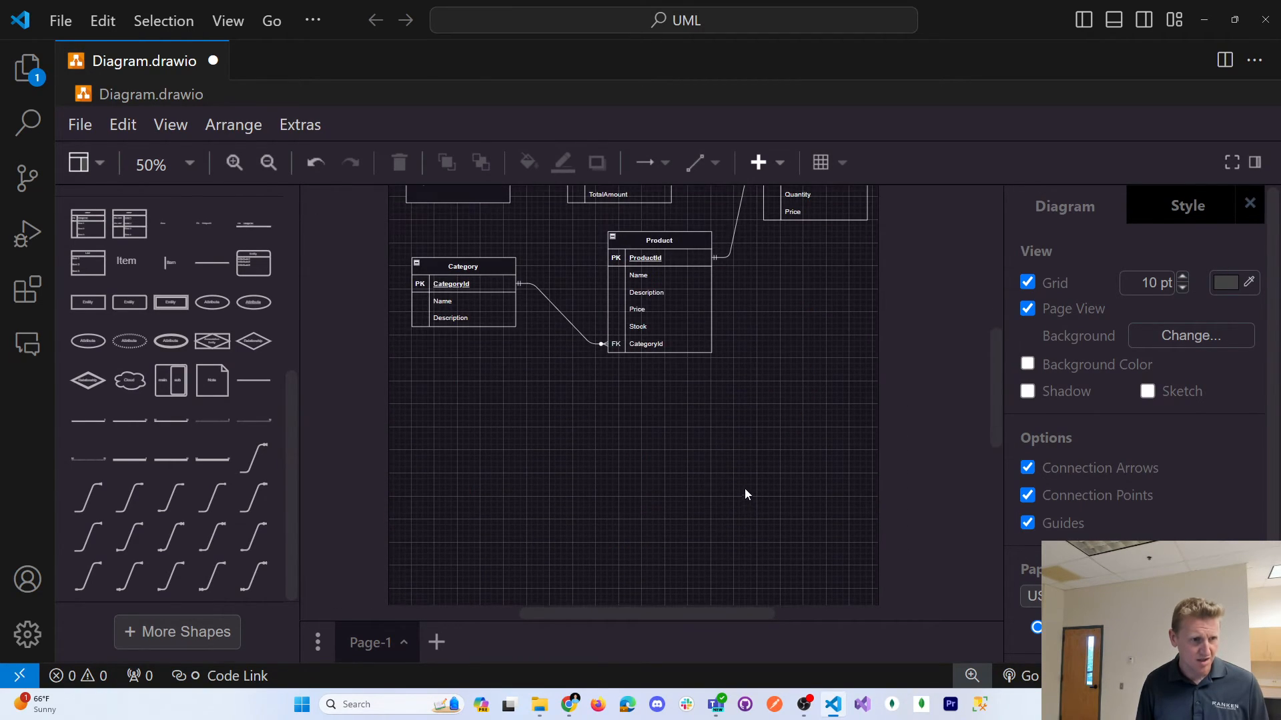
{"action": "scroll", "coordinate": [731, 445], "scroll_direction": "down", "scroll_amount": 1}
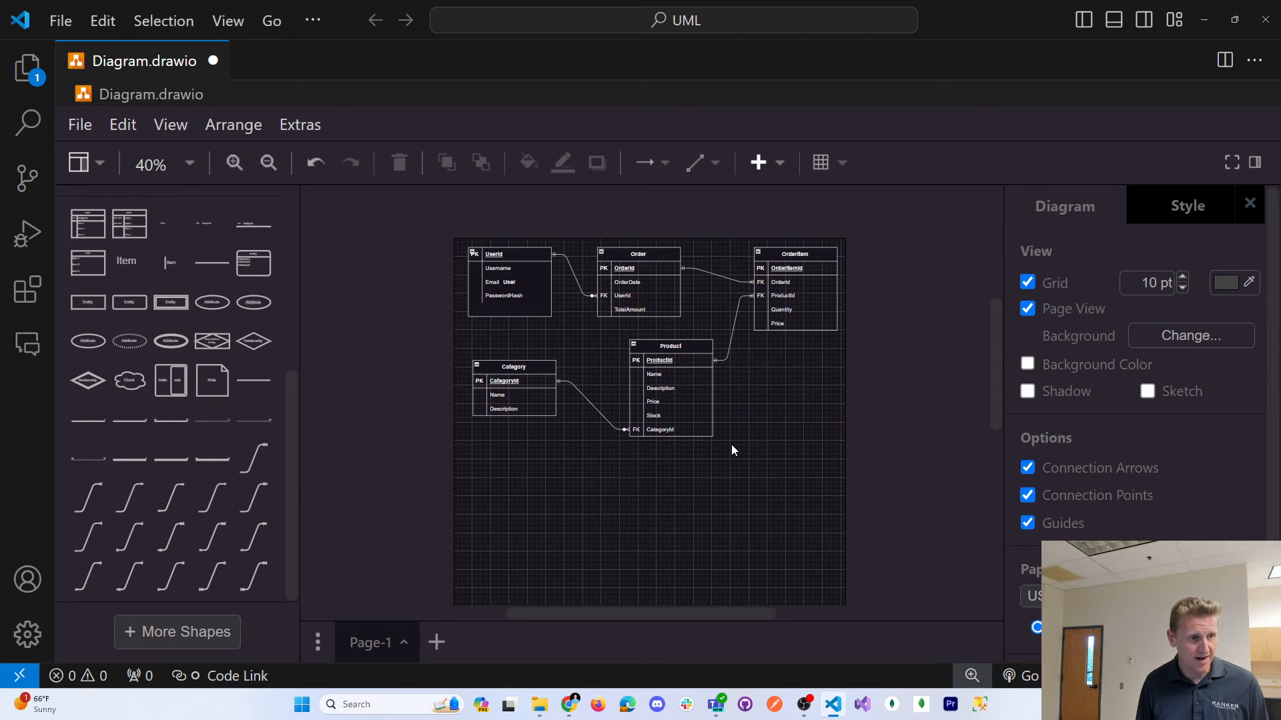
{"action": "mouse_move", "coordinate": [569, 705]}
{"action": "left_click", "coordinate": [622, 597]}
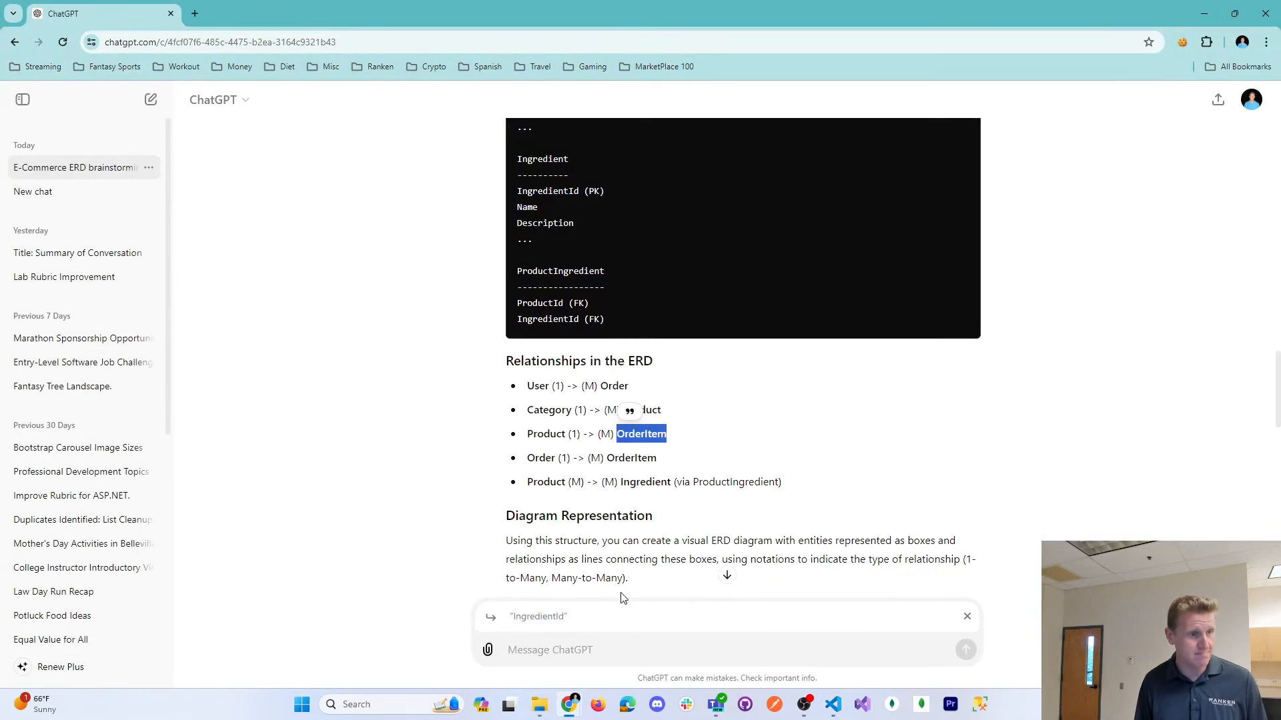
{"action": "double_click", "coordinate": [634, 483]}
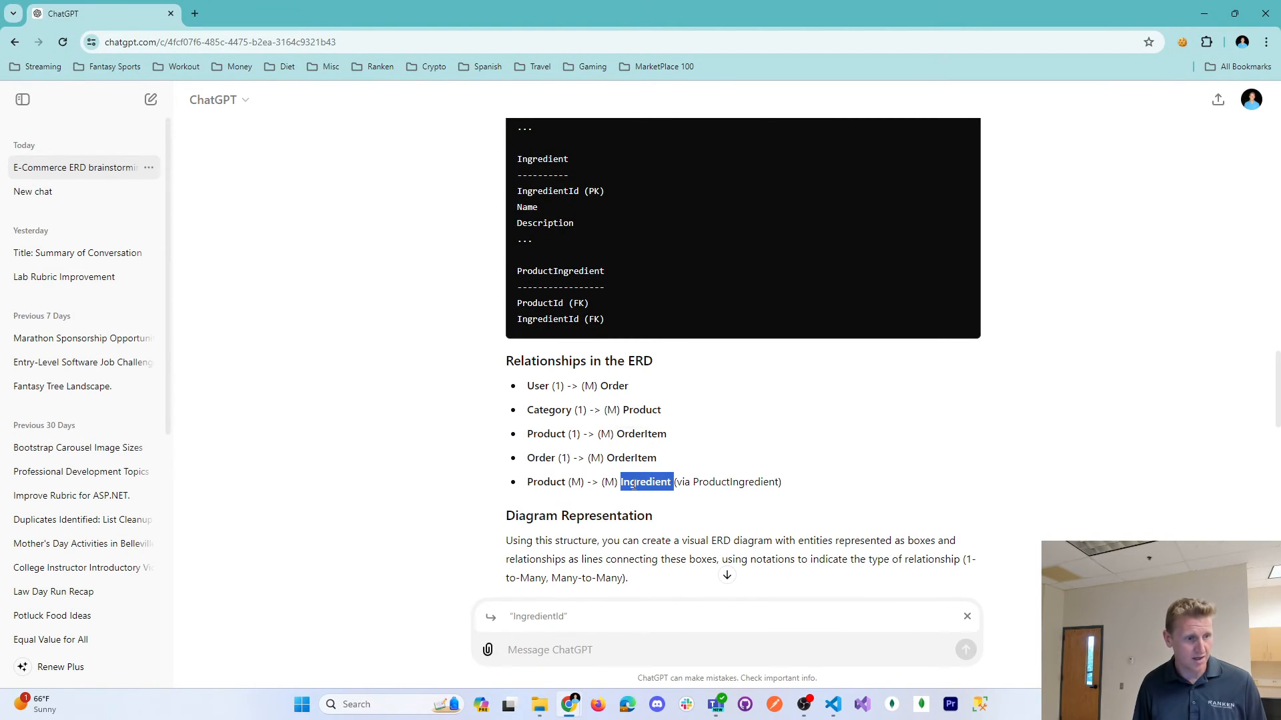
{"action": "double_click", "coordinate": [639, 484]}
{"action": "double_click", "coordinate": [547, 484]}
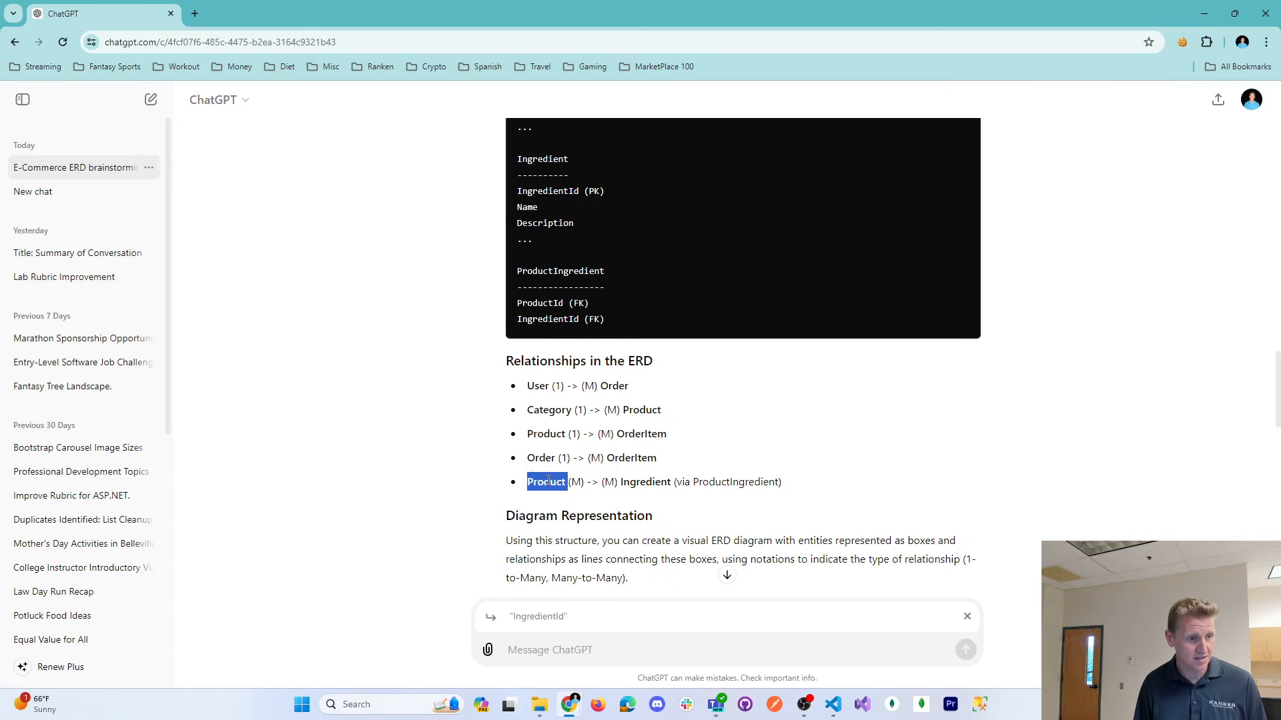
{"action": "left_click", "coordinate": [630, 487]}
{"action": "scroll", "coordinate": [630, 488], "scroll_direction": "up", "scroll_amount": 15}
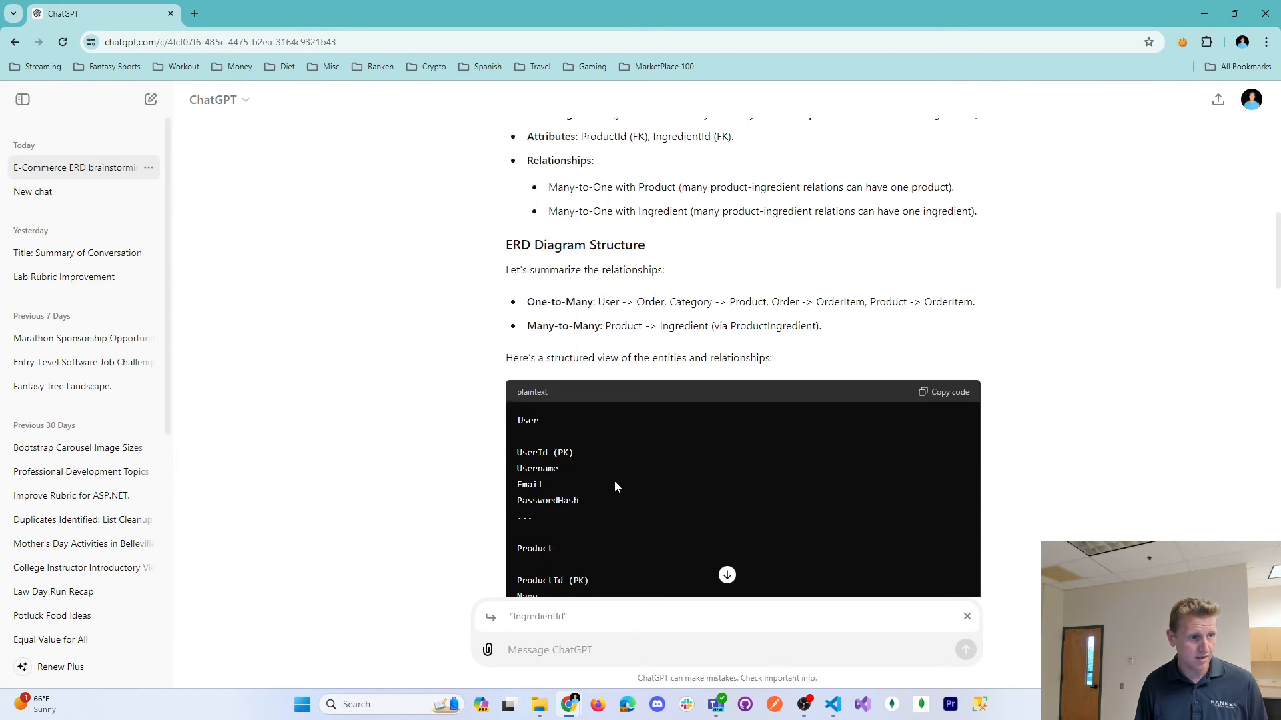
{"action": "double_click", "coordinate": [540, 151]}
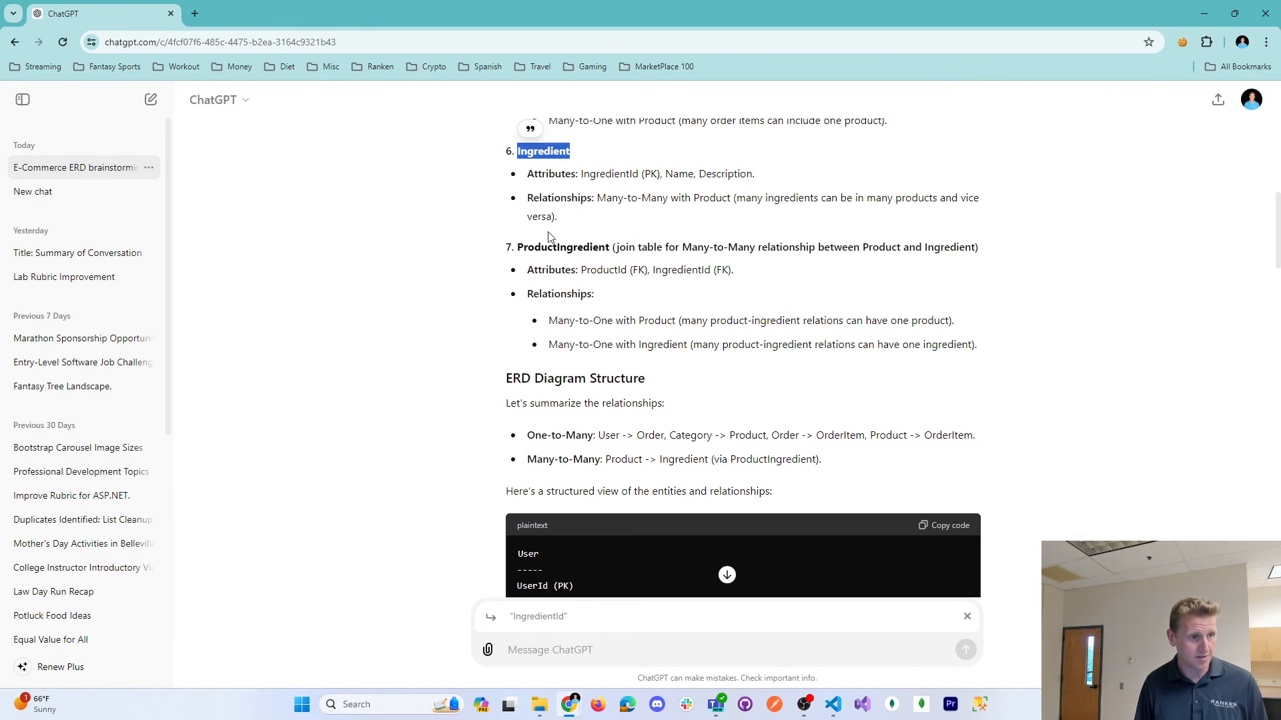
{"action": "left_click", "coordinate": [553, 239]}
{"action": "double_click", "coordinate": [561, 247]}
{"action": "double_click", "coordinate": [546, 152]}
Back in the diagram, add a new table with a PK row and three attribute rows below the Product table
{"action": "key", "text": "alt+Tab"}
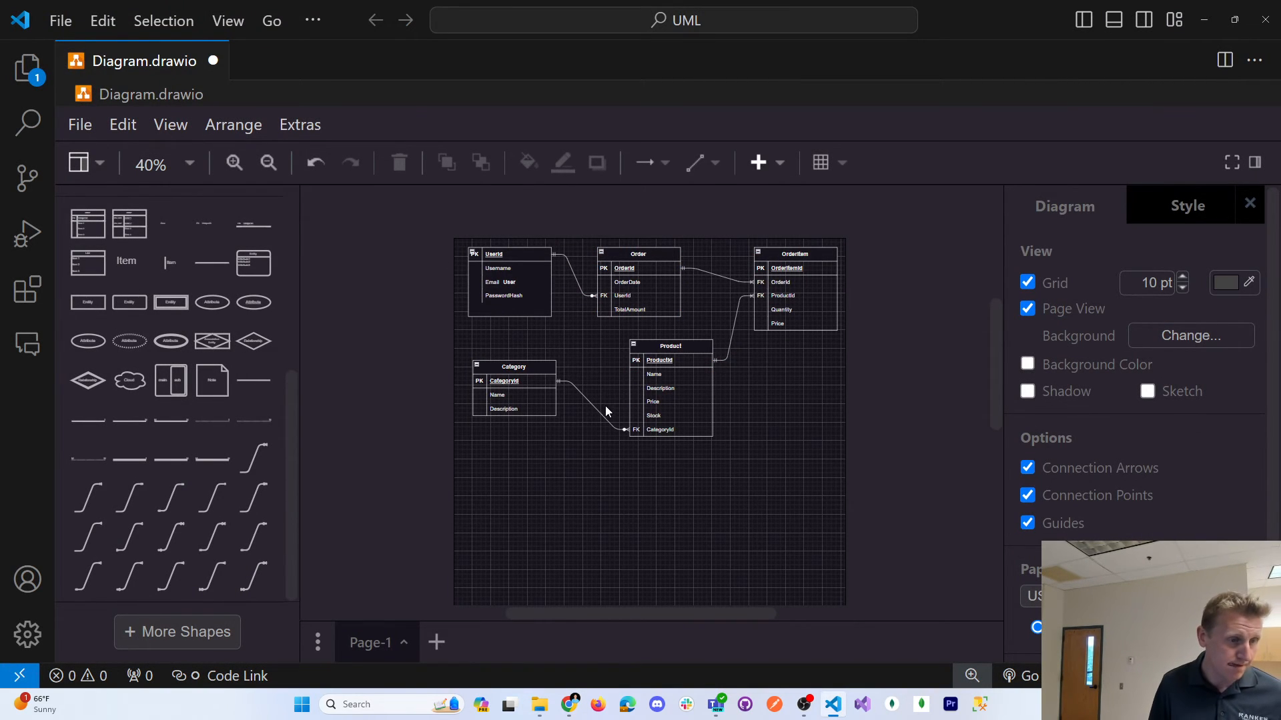
{"action": "left_click_drag", "start_coordinate": [76, 222], "coordinate": [628, 483]}
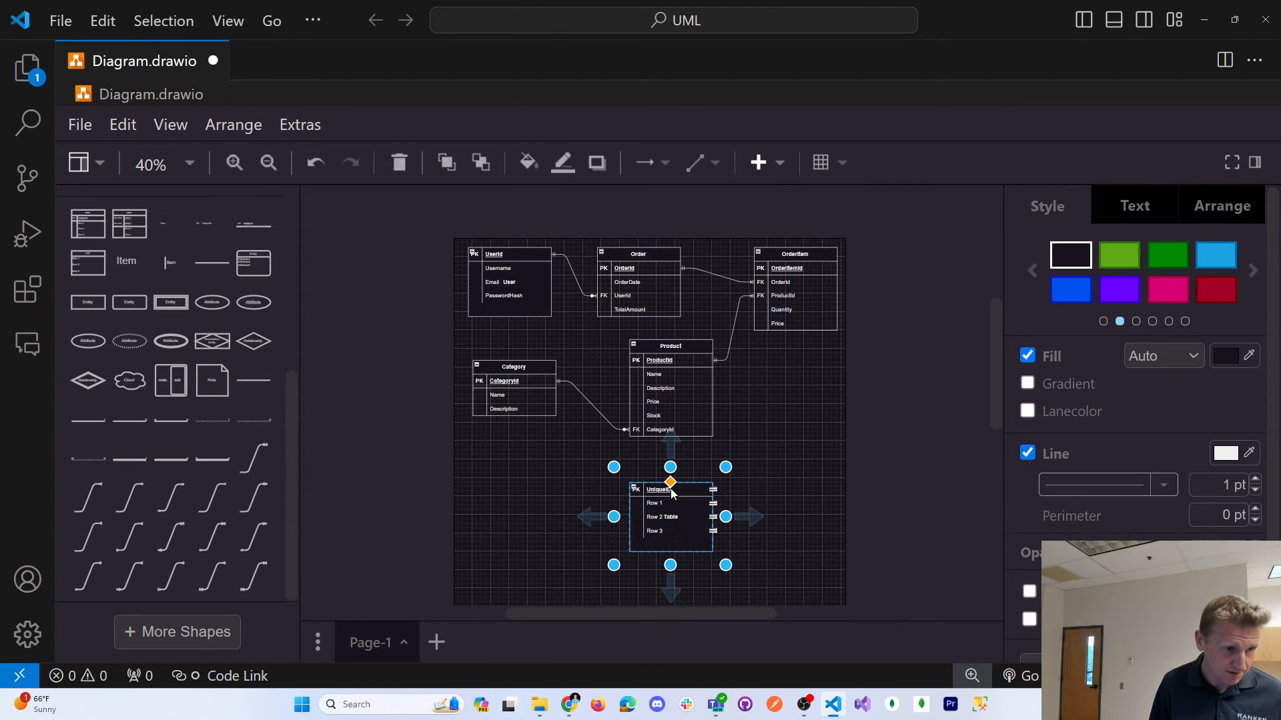
{"action": "scroll", "coordinate": [747, 486], "scroll_direction": "up", "scroll_amount": 2}
{"action": "scroll", "coordinate": [790, 478], "scroll_direction": "up", "scroll_amount": 4}
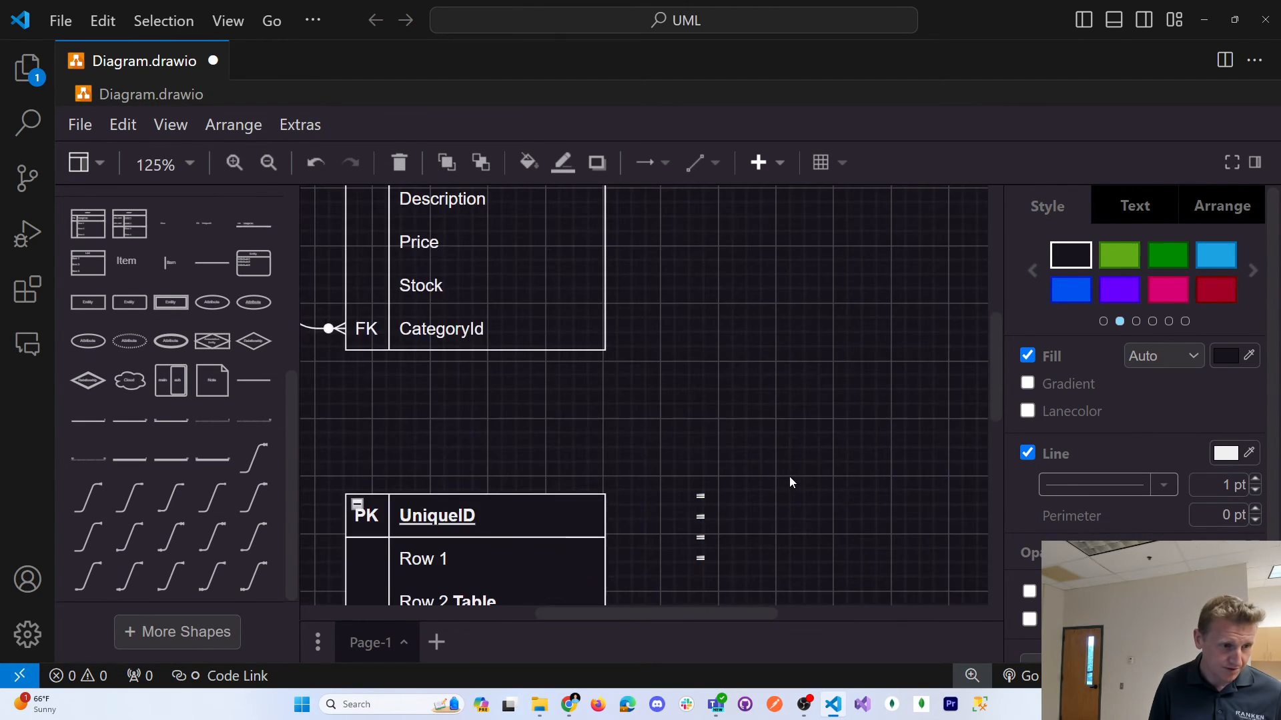
Replace the new table's UniqueID text with Ingredient
{"action": "double_click", "coordinate": [461, 310]}
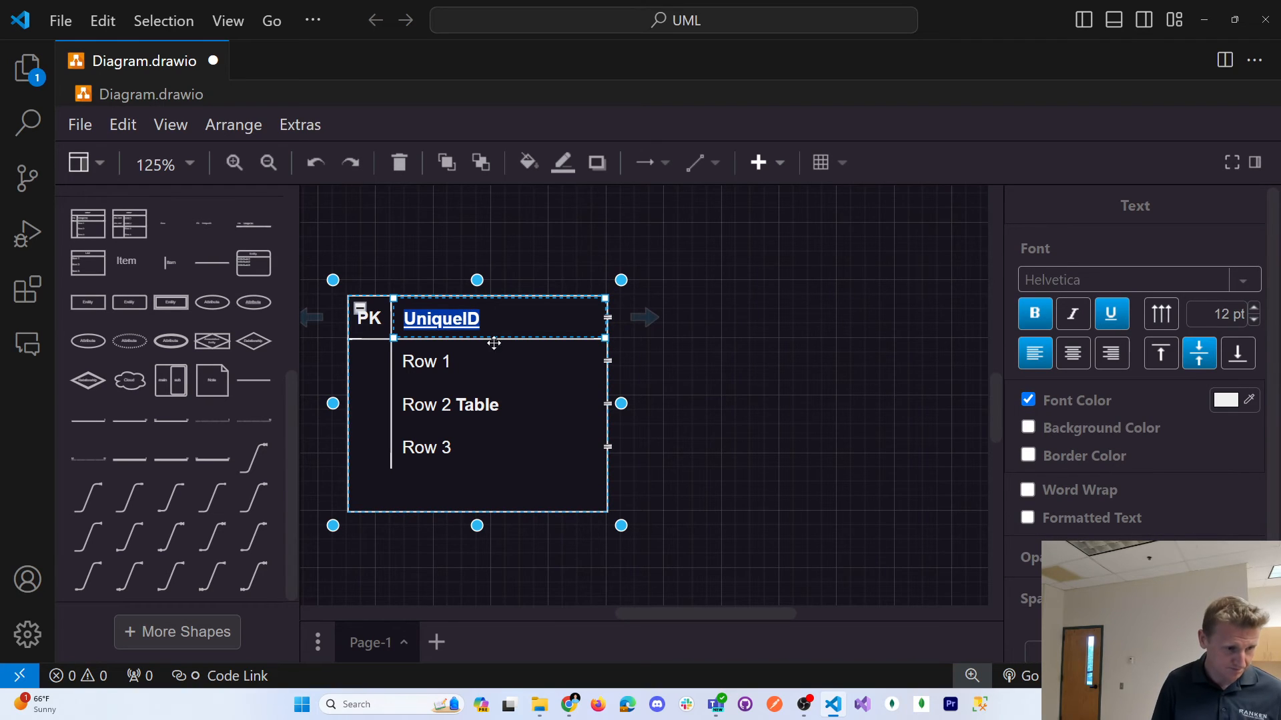
{"action": "type", "text": "Ingredient"}
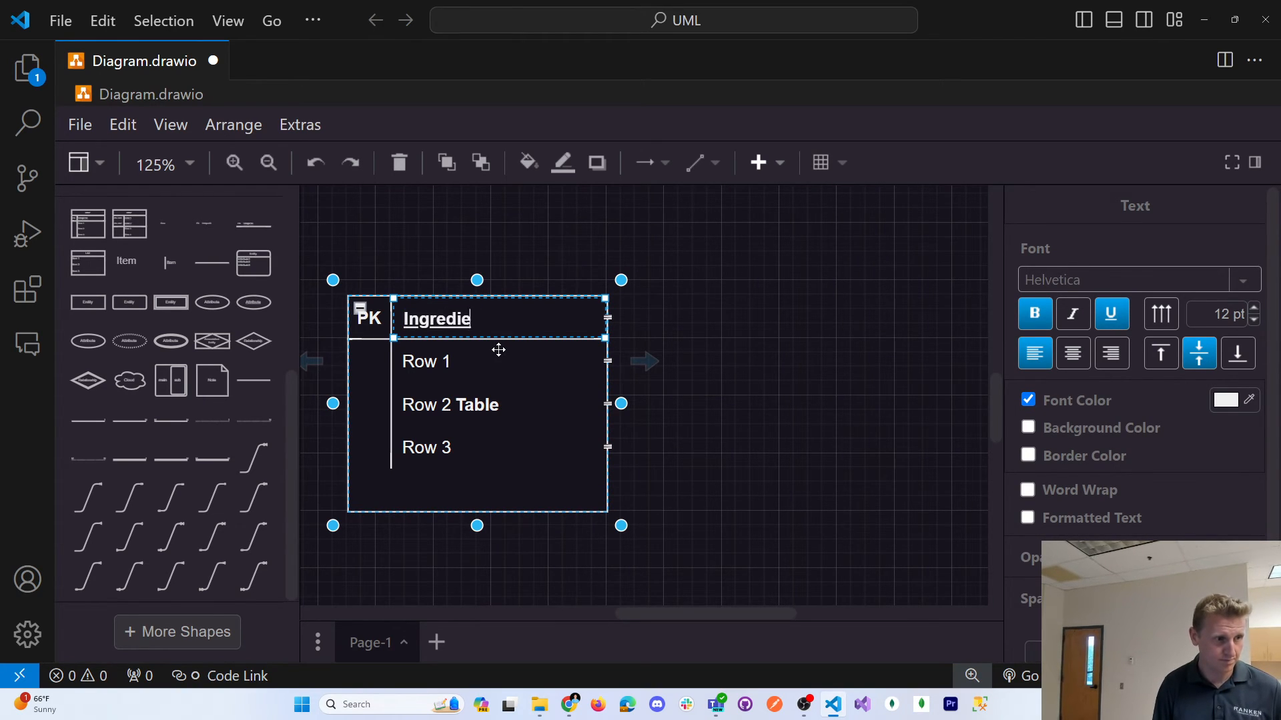
{"action": "key", "text": "Return"}
{"action": "key", "text": "BackSpace"}
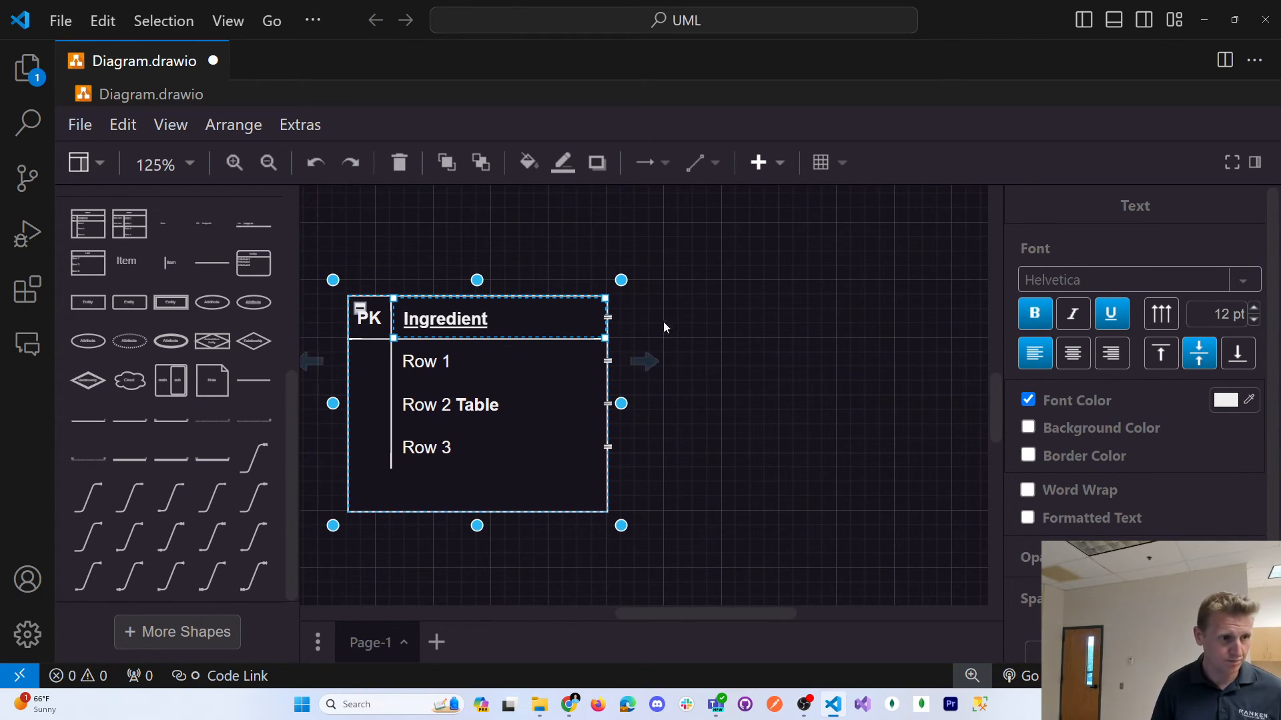
{"action": "left_click", "coordinate": [720, 308]}
Copy IngredientId from the Ingredient attributes in ChatGPT into the new table's primary key row
{"action": "key", "text": "alt+Tab"}
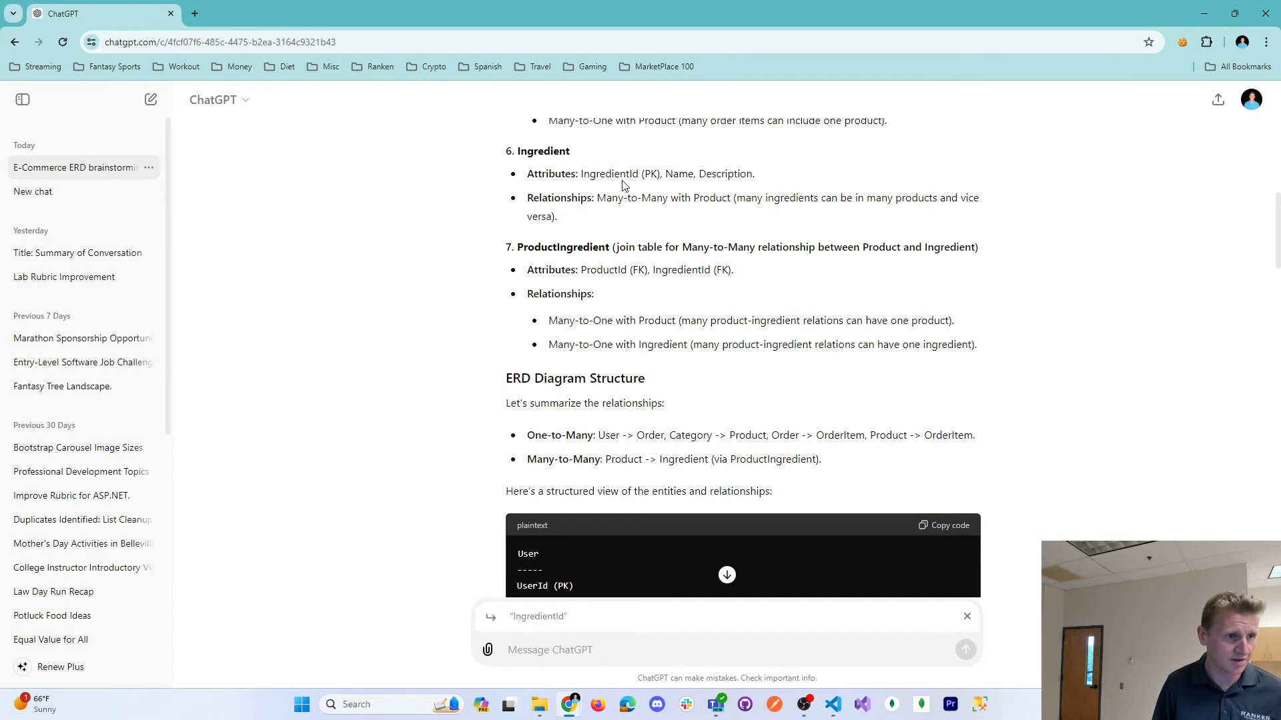
{"action": "double_click", "coordinate": [621, 176]}
{"action": "key", "text": "ctrl+c"}
{"action": "key", "text": "alt+Tab"}
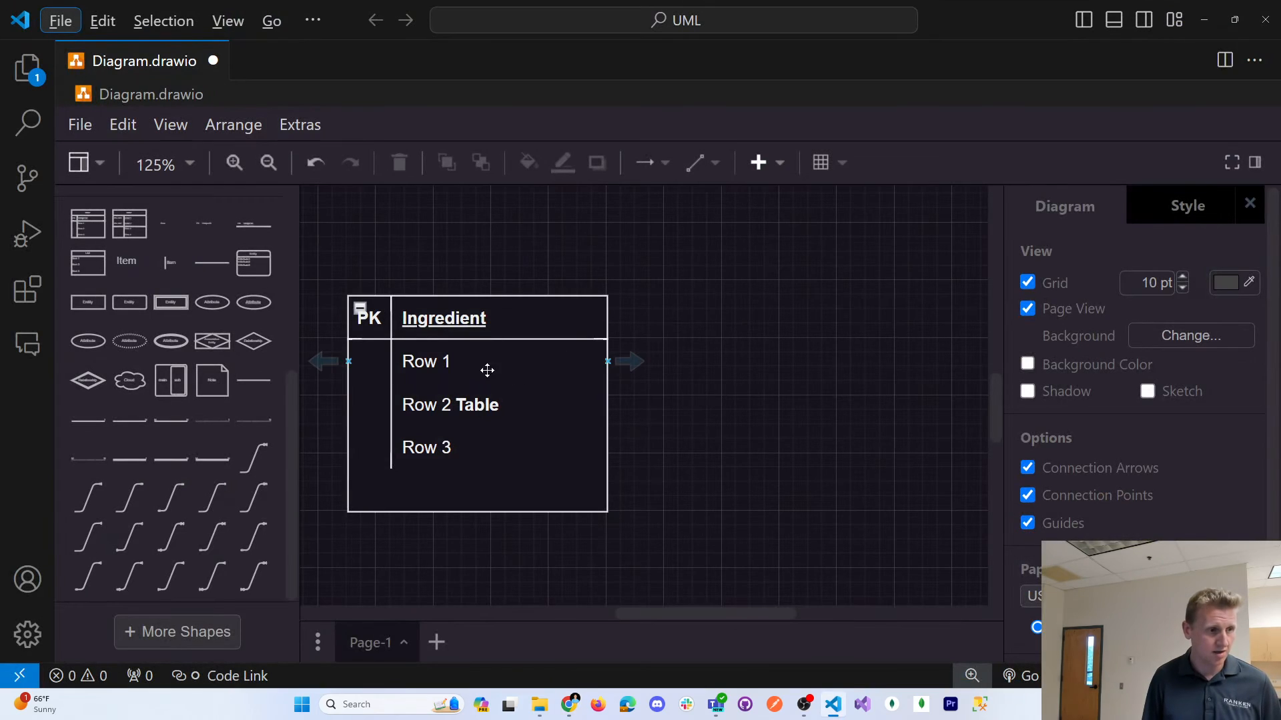
{"action": "left_click", "coordinate": [459, 325]}
{"action": "double_click", "coordinate": [459, 325]}
{"action": "key", "text": "ctrl+v"}
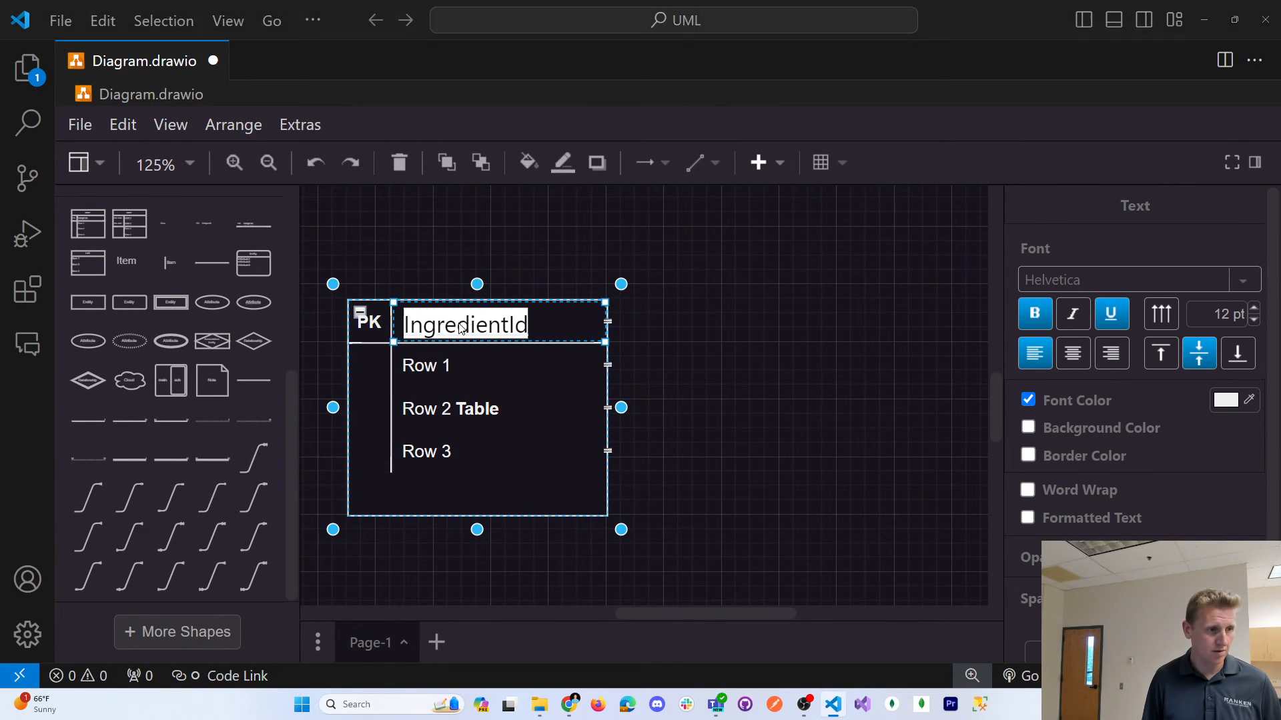
Copy the Name attribute of Ingredient from ChatGPT into the new table's Row 1
{"action": "key", "text": "alt+Tab"}
{"action": "double_click", "coordinate": [680, 175]}
{"action": "key", "text": "ctrl+c"}
{"action": "key", "text": "alt+Tab"}
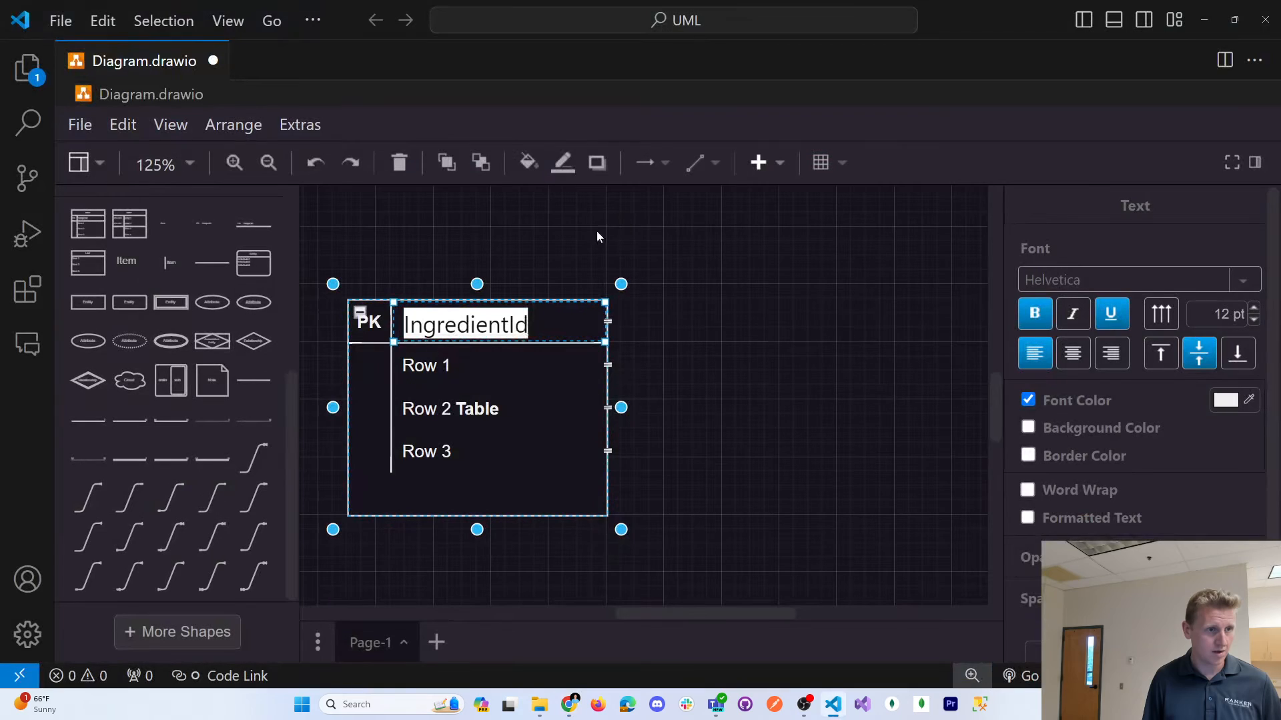
{"action": "left_click", "coordinate": [441, 367]}
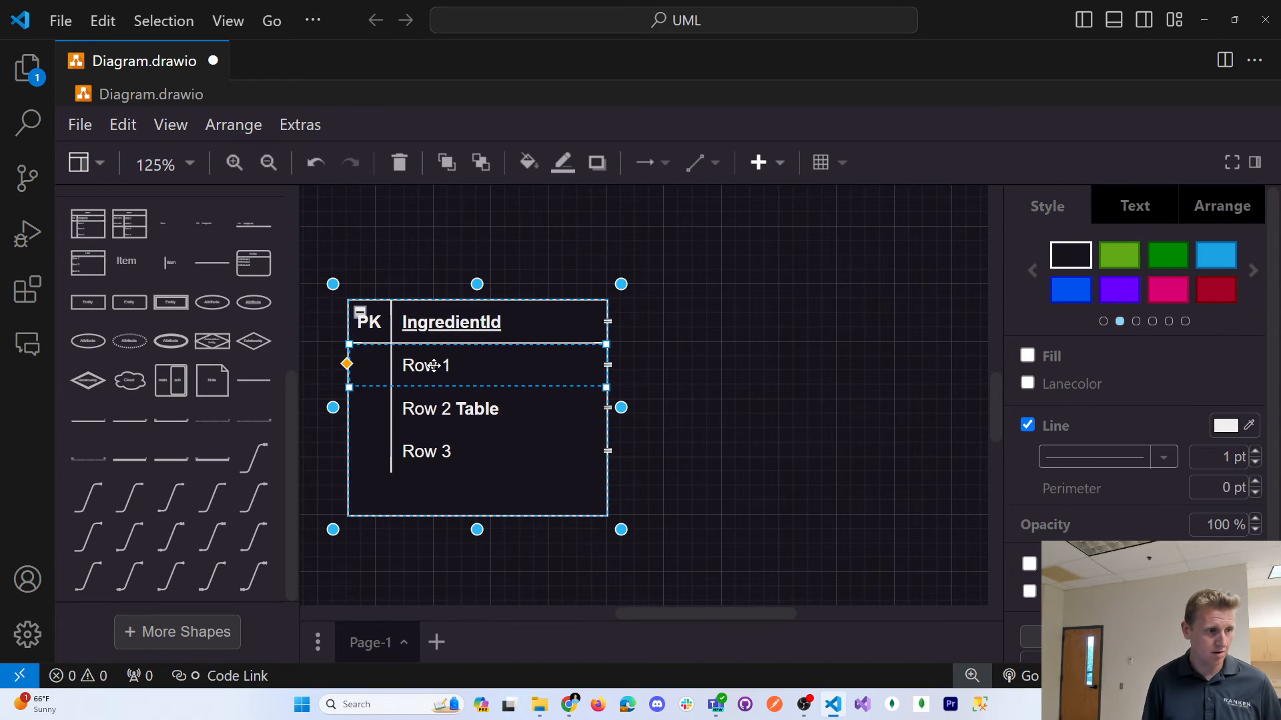
{"action": "double_click", "coordinate": [441, 366]}
{"action": "key", "text": "ctrl+v"}
{"action": "left_click", "coordinate": [435, 407]}
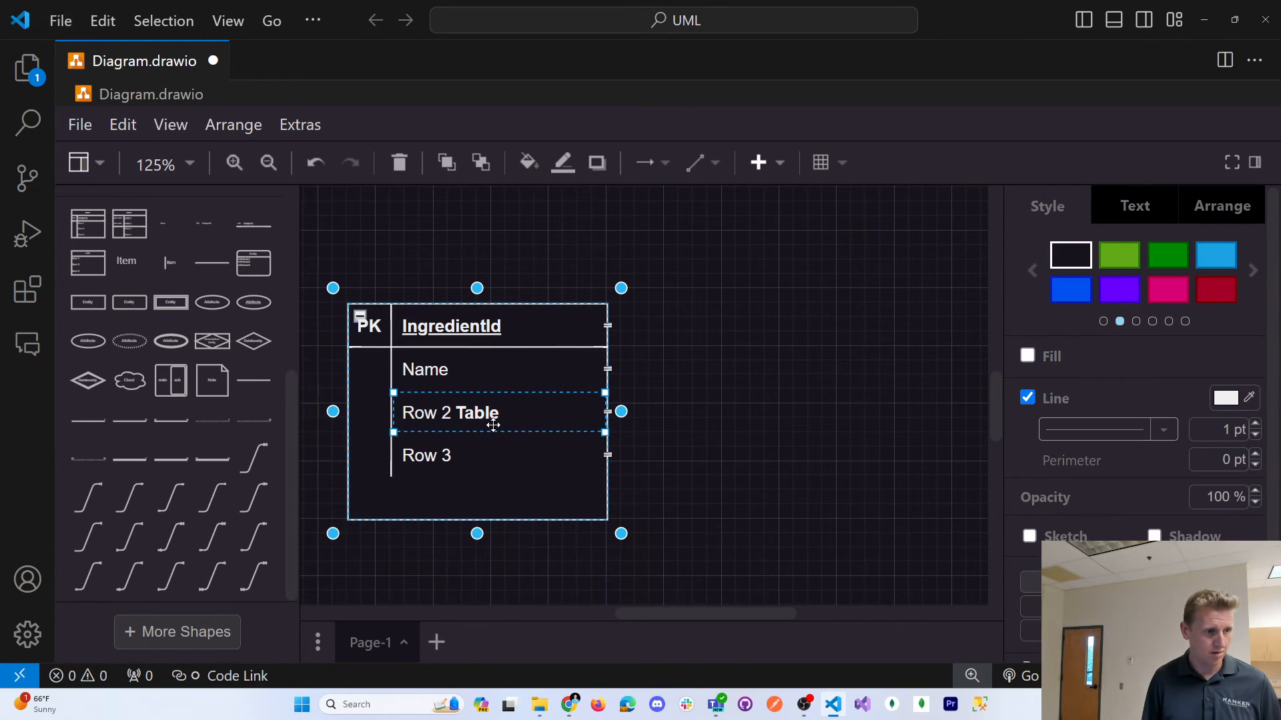
Copy the Description attribute from ChatGPT into the new table's Row 3, and shorten the table to end at that row
{"action": "key", "text": "alt+Tab"}
{"action": "double_click", "coordinate": [731, 175]}
{"action": "key", "text": "ctrl+c"}
{"action": "key", "text": "alt+Tab"}
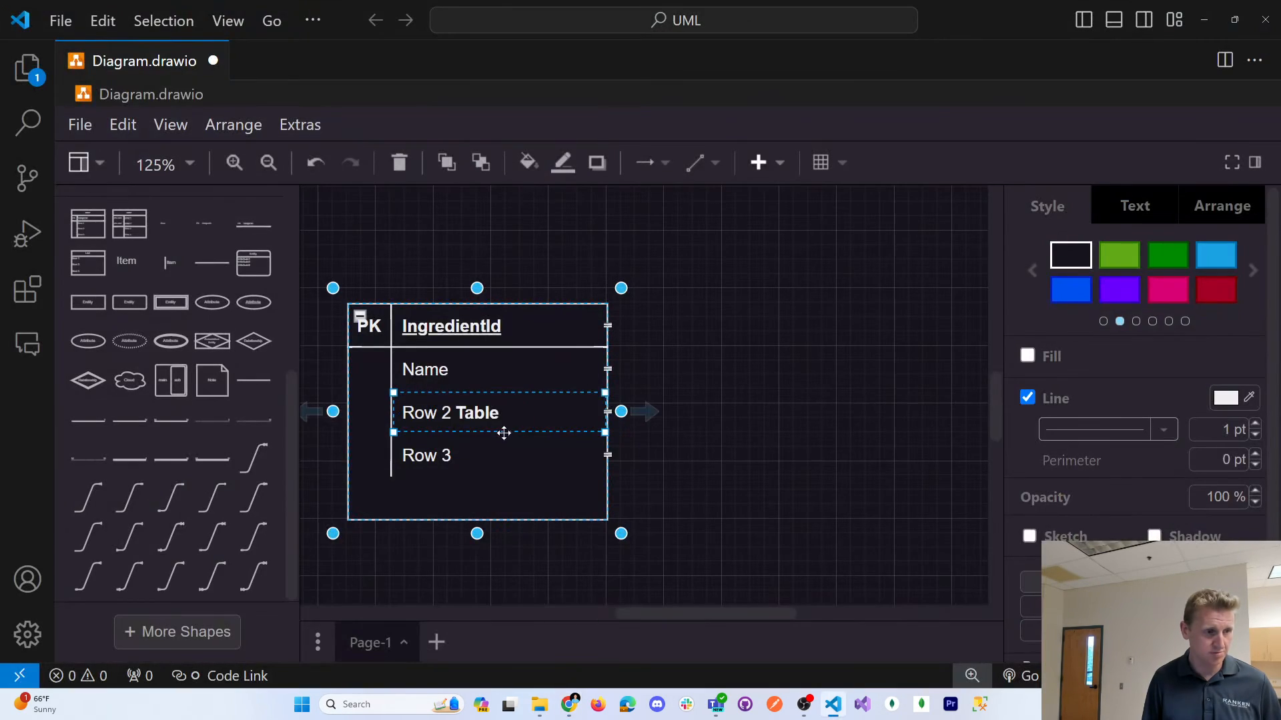
{"action": "left_click", "coordinate": [453, 454]}
{"action": "double_click", "coordinate": [455, 454]}
{"action": "key", "text": "ctrl+v"}
{"action": "left_click", "coordinate": [432, 509]}
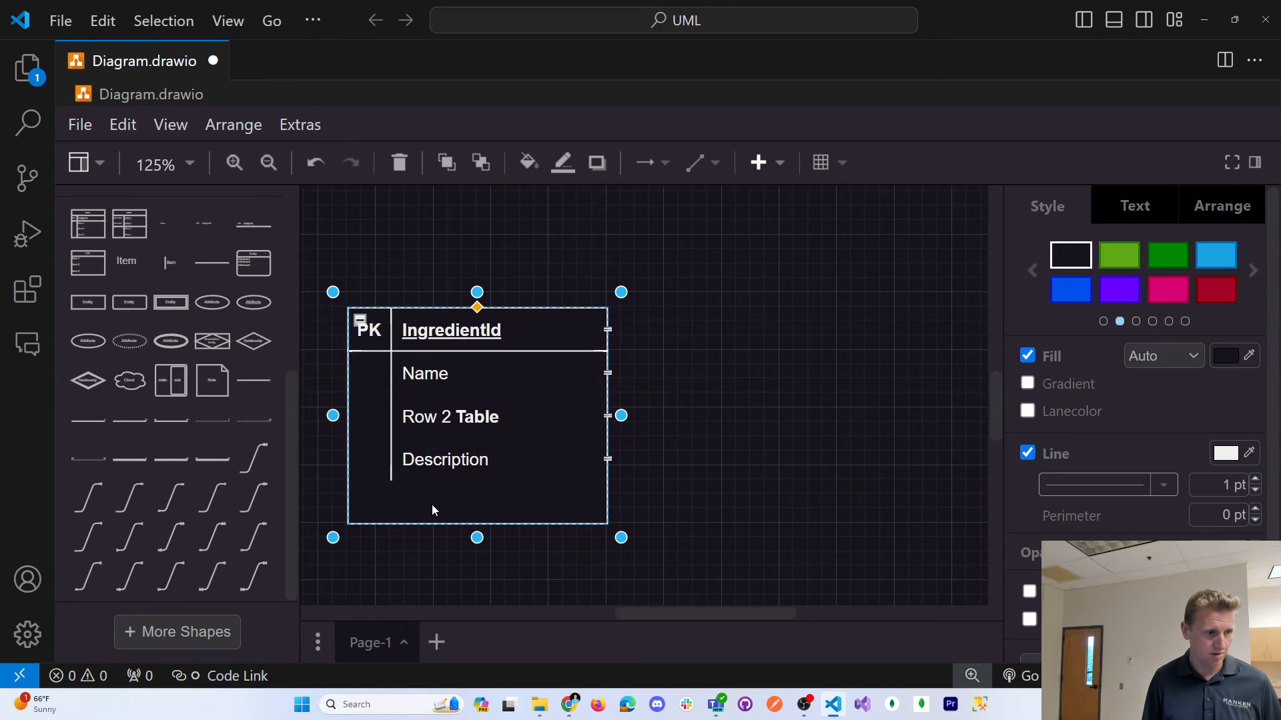
{"action": "left_click_drag", "start_coordinate": [476, 539], "coordinate": [470, 496]}
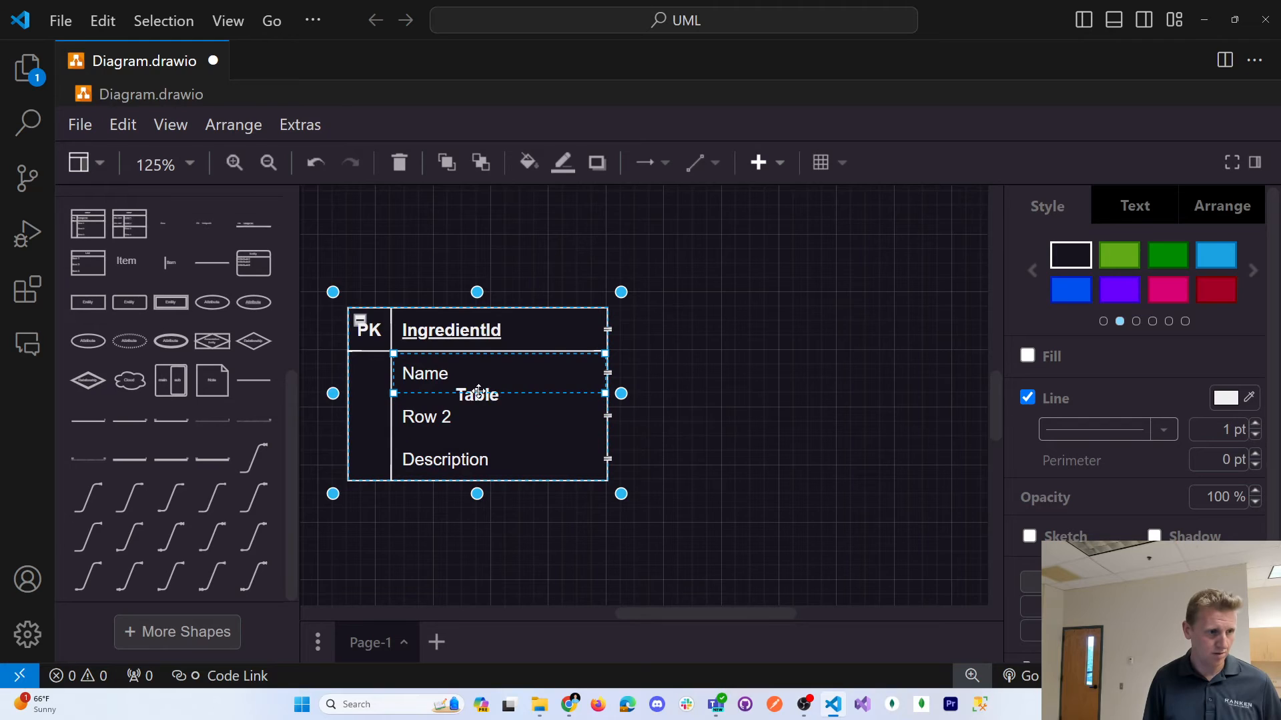
Try to select the Table title label that overlaps the rows of the ingredient table
{"action": "left_click", "coordinate": [521, 311]}
{"action": "scroll", "coordinate": [663, 367], "scroll_direction": "down", "scroll_amount": 2}
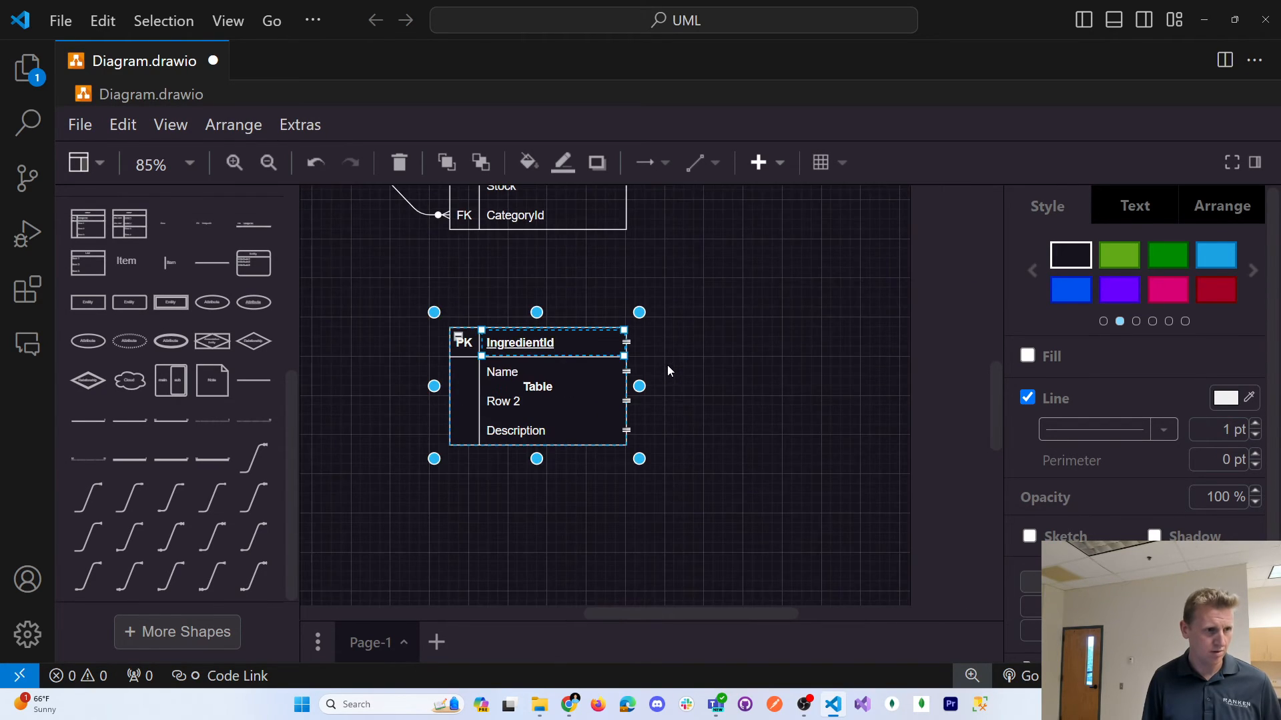
{"action": "scroll", "coordinate": [667, 366], "scroll_direction": "up", "scroll_amount": 3}
{"action": "scroll", "coordinate": [675, 355], "scroll_direction": "down", "scroll_amount": 3}
{"action": "left_click", "coordinate": [538, 389]}
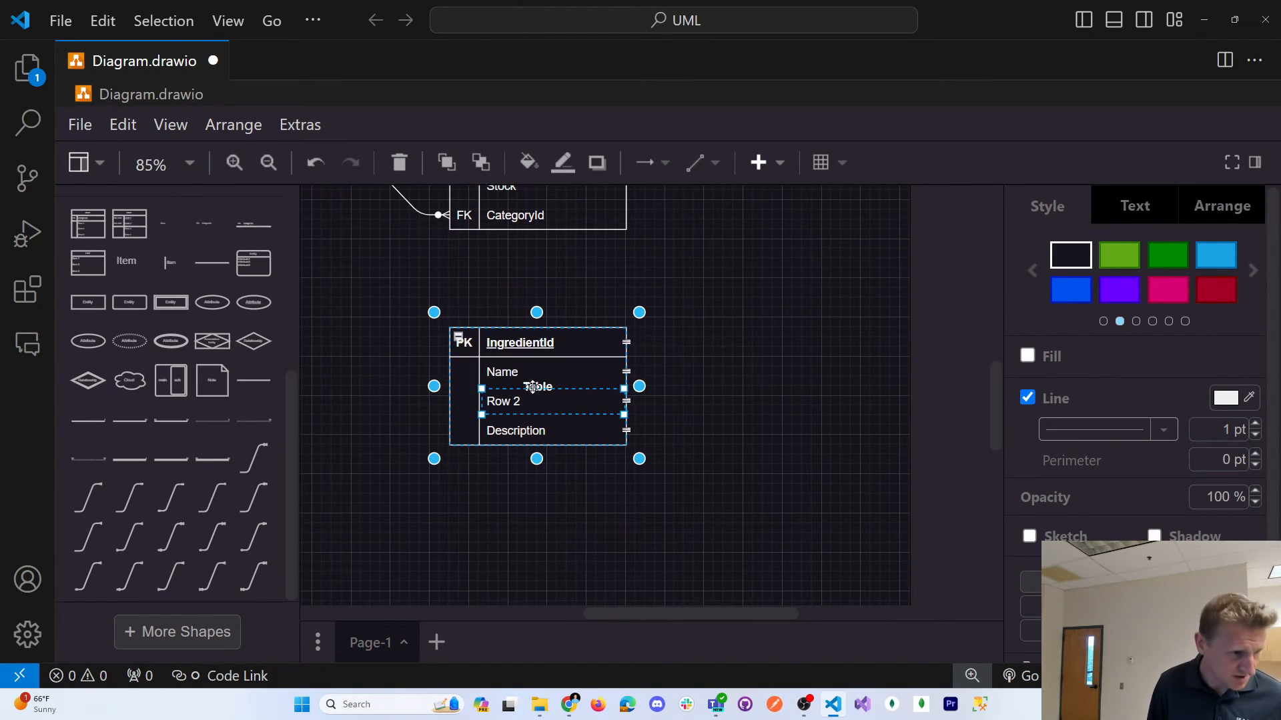
{"action": "left_click", "coordinate": [532, 378]}
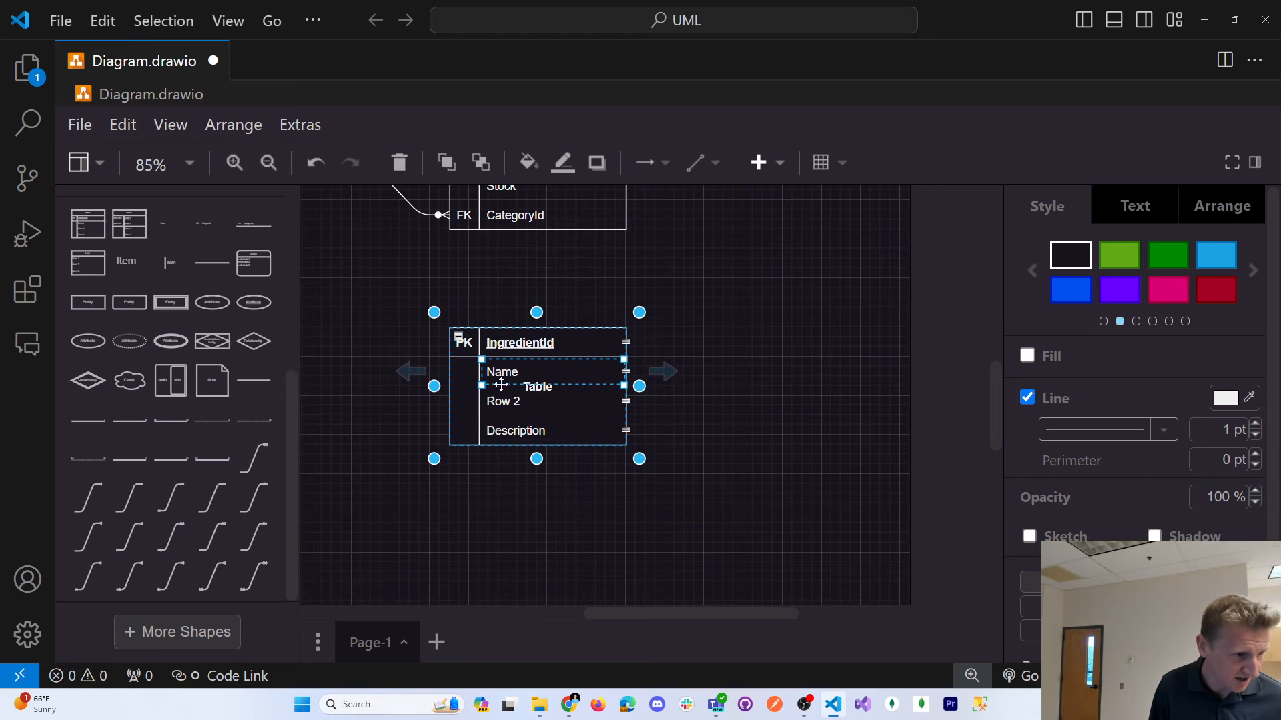
{"action": "left_click", "coordinate": [558, 342]}
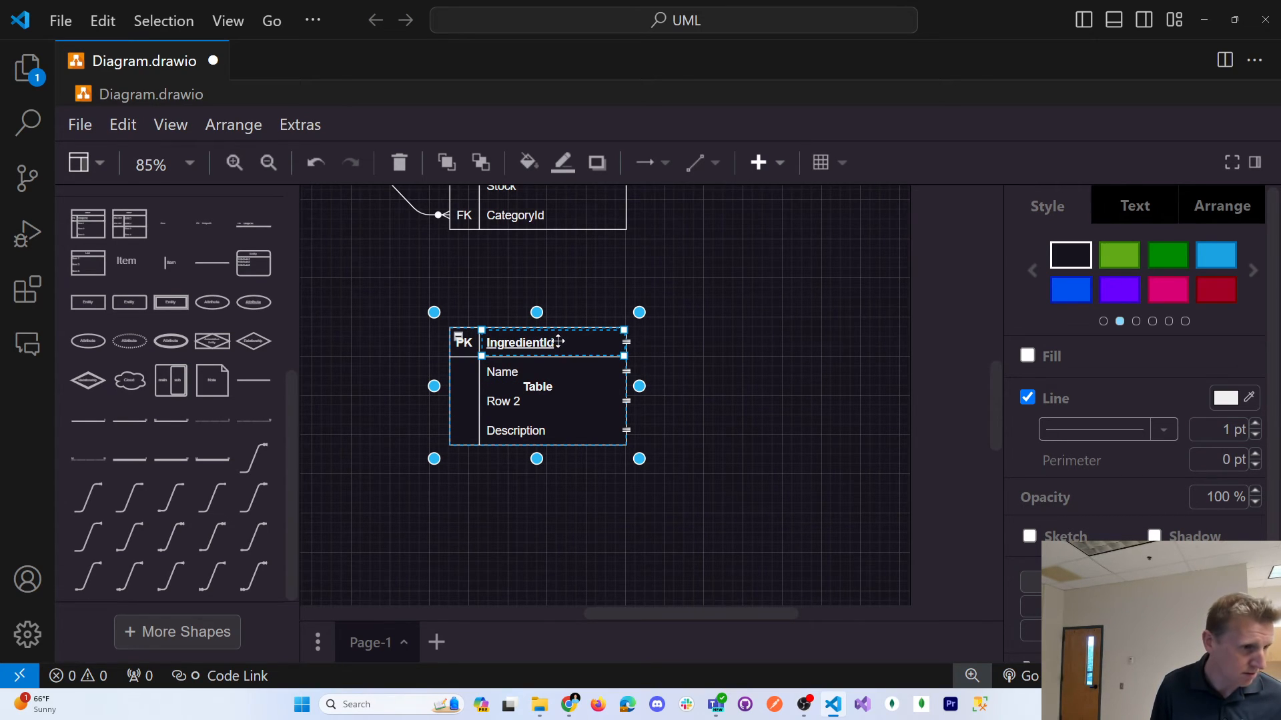
{"action": "left_click", "coordinate": [547, 392]}
{"action": "left_click", "coordinate": [562, 350]}
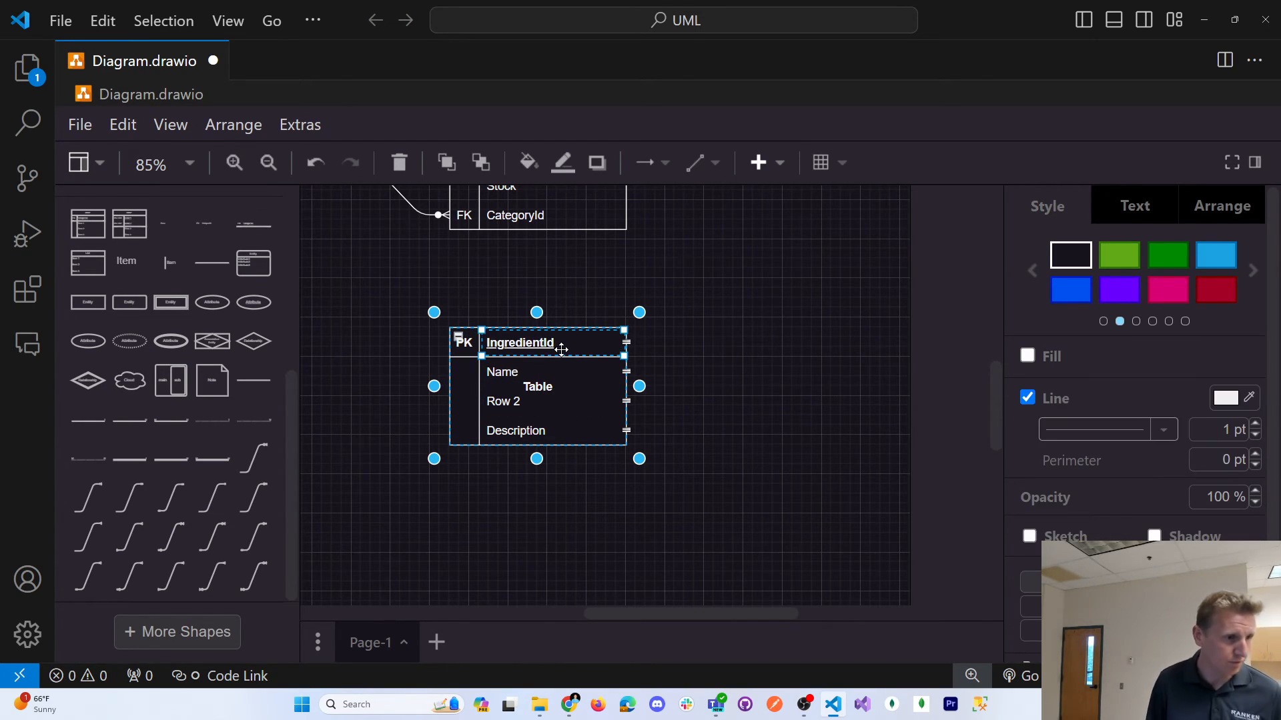
{"action": "left_click", "coordinate": [742, 379]}
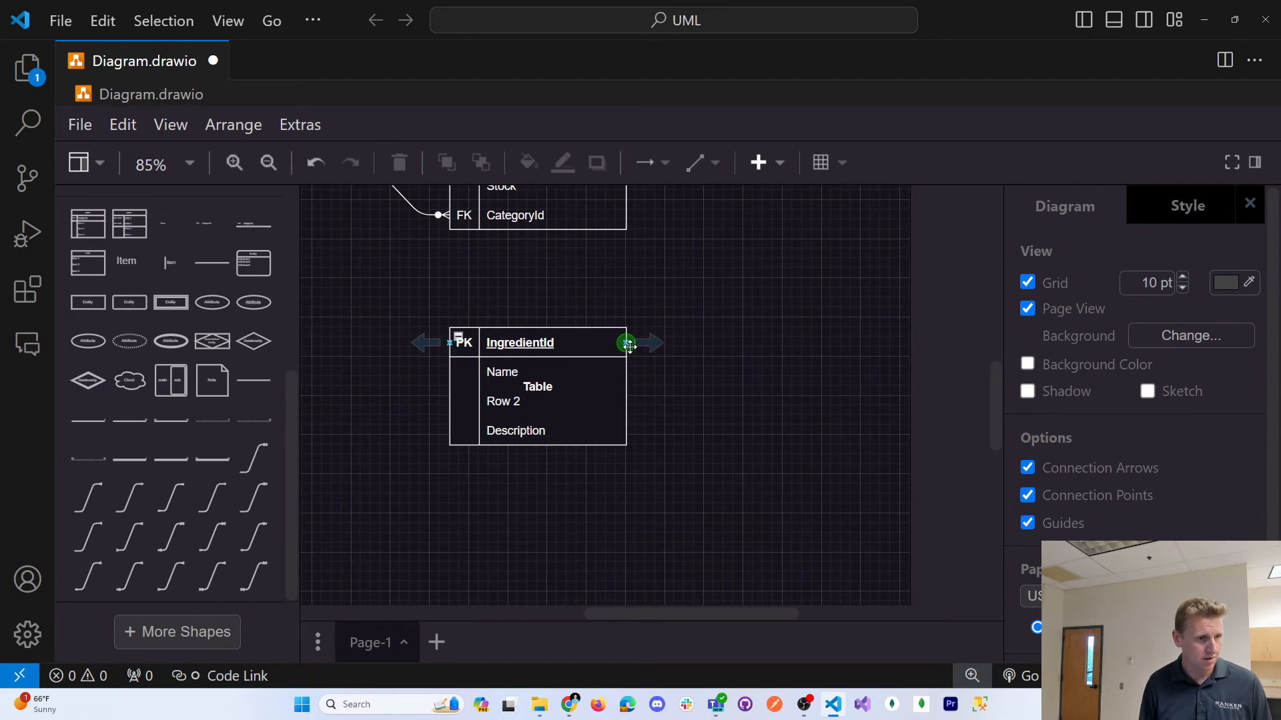
{"action": "mouse_move", "coordinate": [655, 348]}
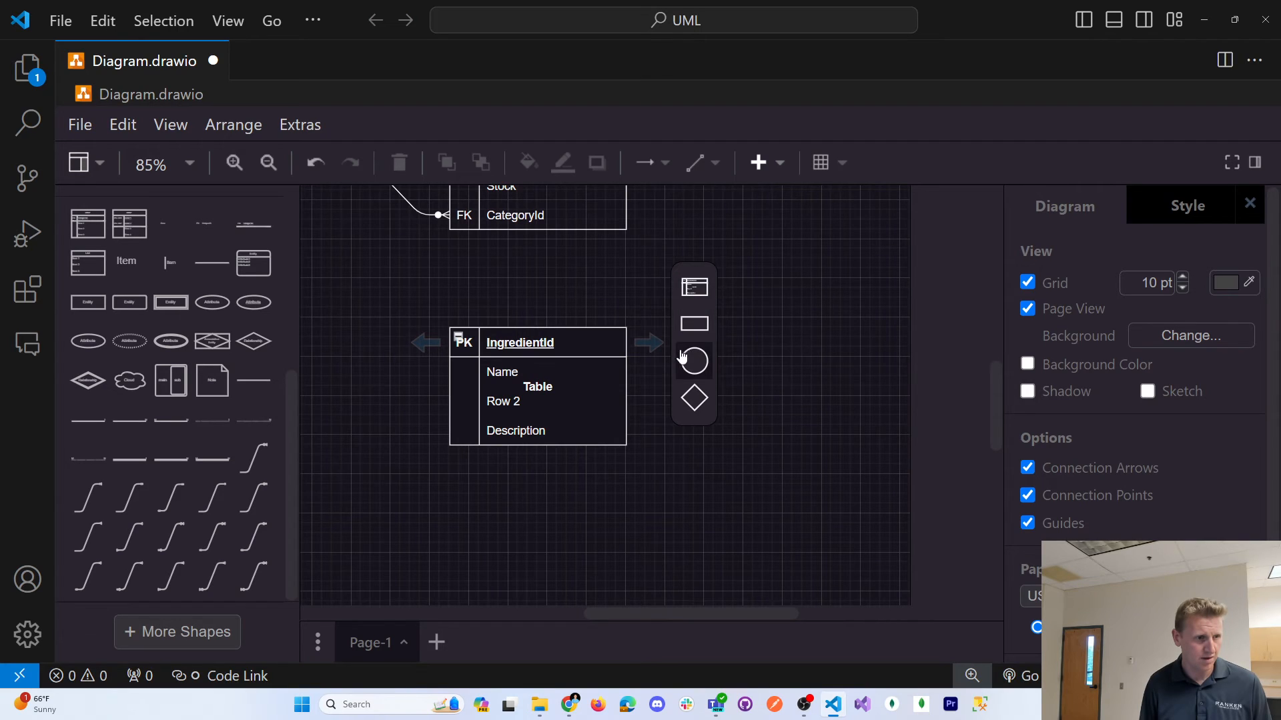
Examine Ingredient's Many-to-Many relationship with Product in ChatGPT, and return to the ingredient table in the diagram
{"action": "key", "text": "alt+Tab"}
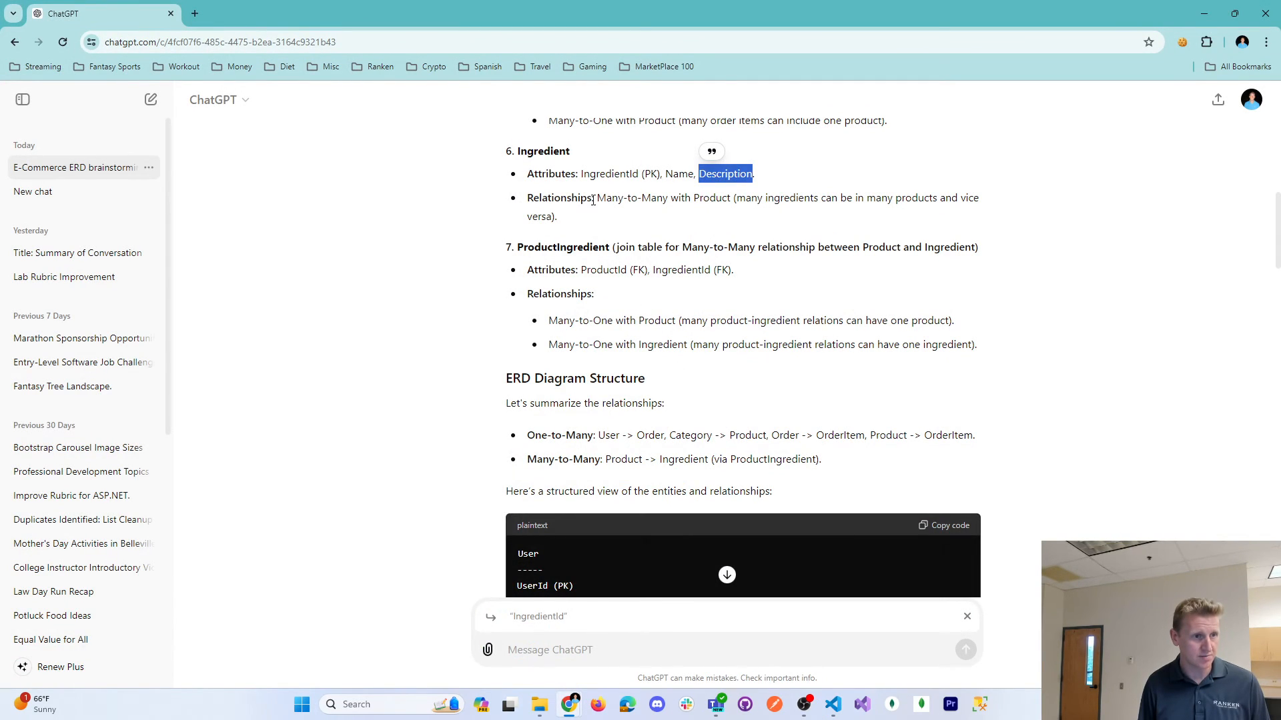
{"action": "left_click_drag", "start_coordinate": [593, 200], "coordinate": [711, 198]}
{"action": "left_click", "coordinate": [735, 200]}
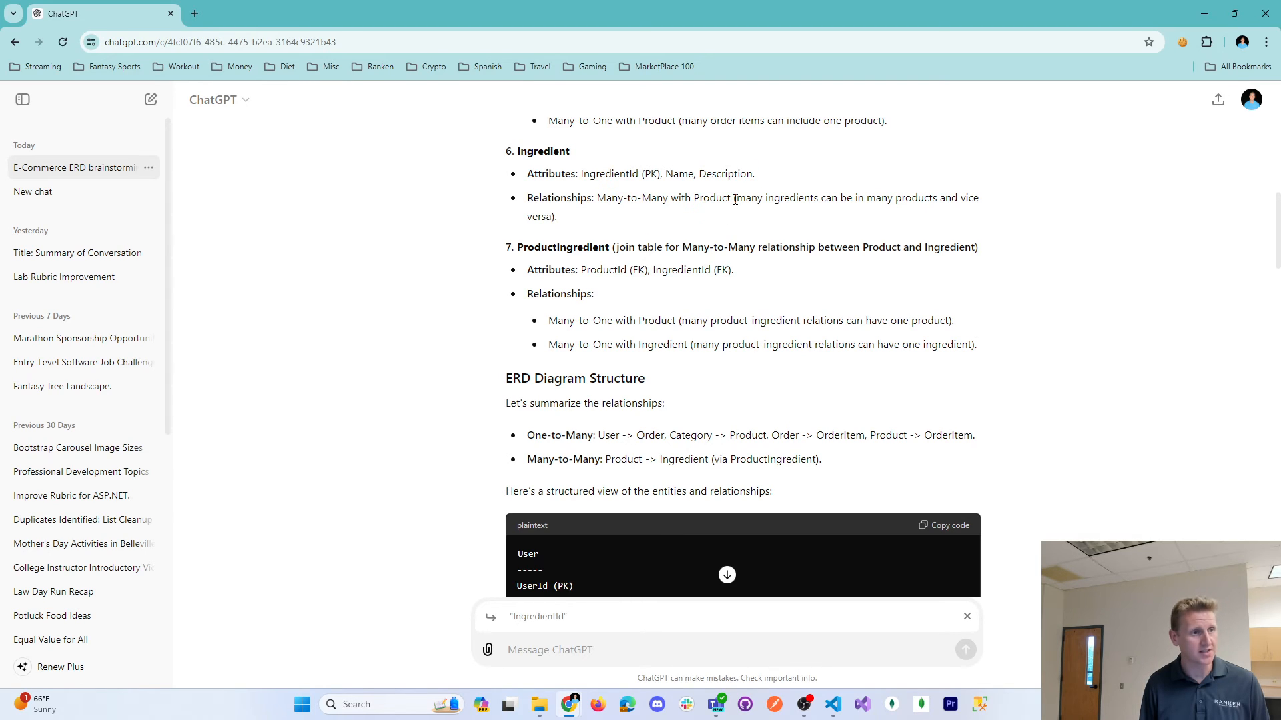
{"action": "left_click_drag", "start_coordinate": [594, 197], "coordinate": [678, 249]}
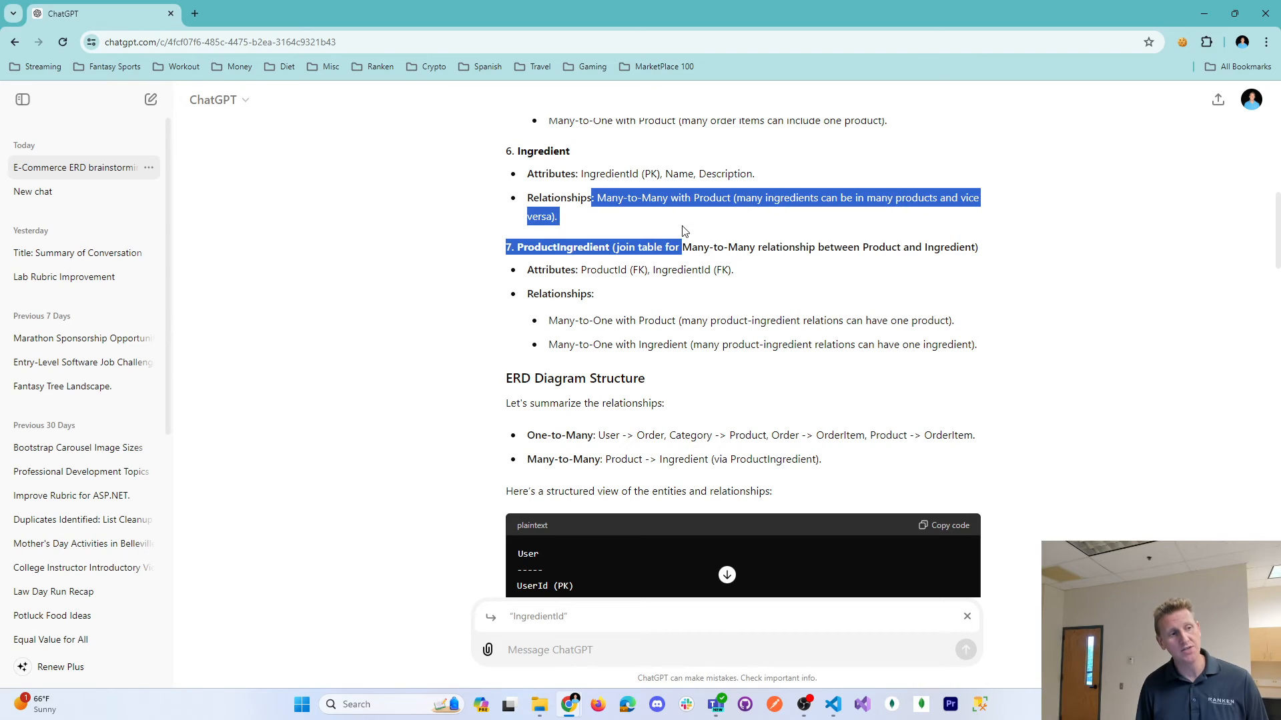
{"action": "left_click", "coordinate": [660, 212]}
{"action": "left_click_drag", "start_coordinate": [597, 199], "coordinate": [672, 203]}
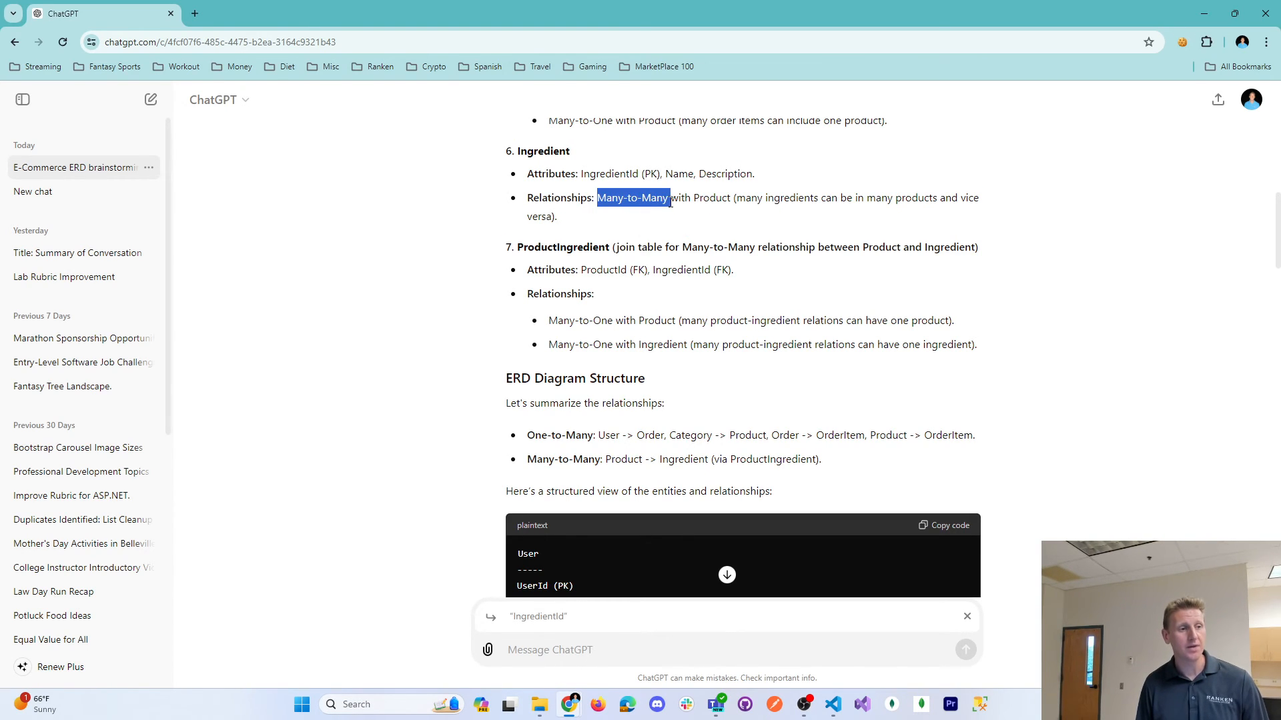
{"action": "key", "text": "alt+Tab"}
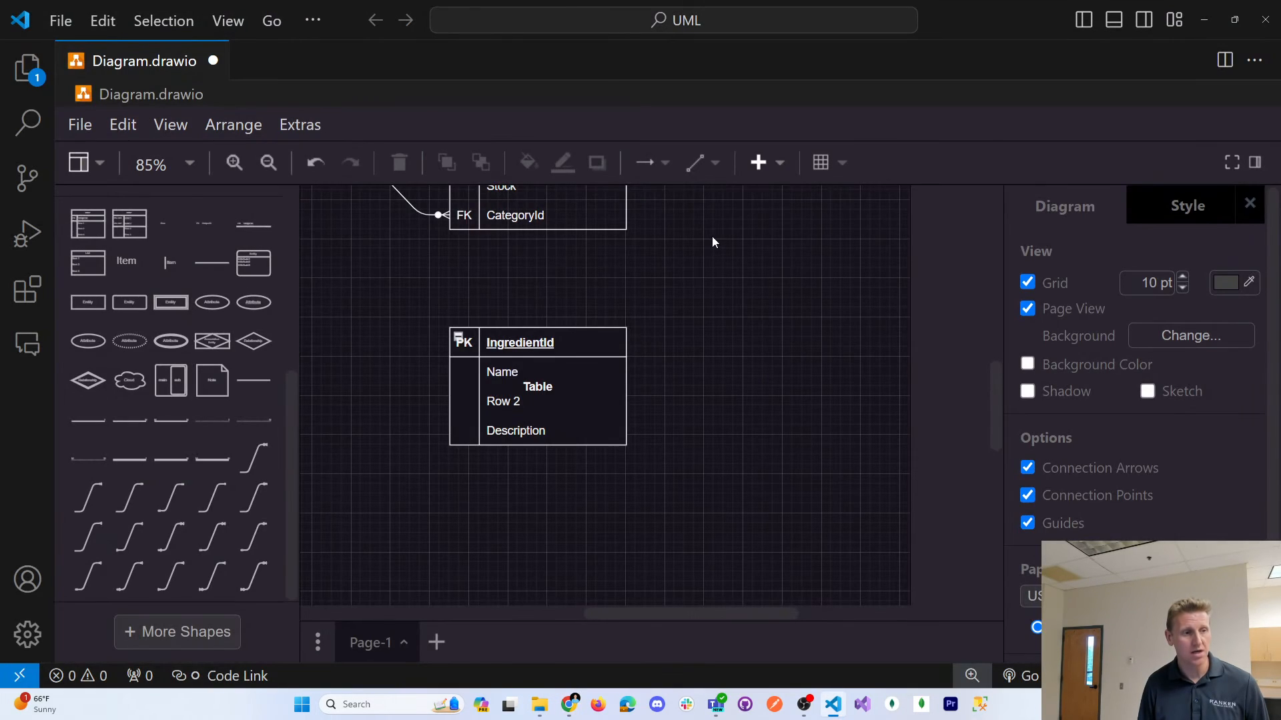
{"action": "scroll", "coordinate": [698, 297], "scroll_direction": "up", "scroll_amount": 5}
{"action": "scroll", "coordinate": [682, 327], "scroll_direction": "down", "scroll_amount": 5}
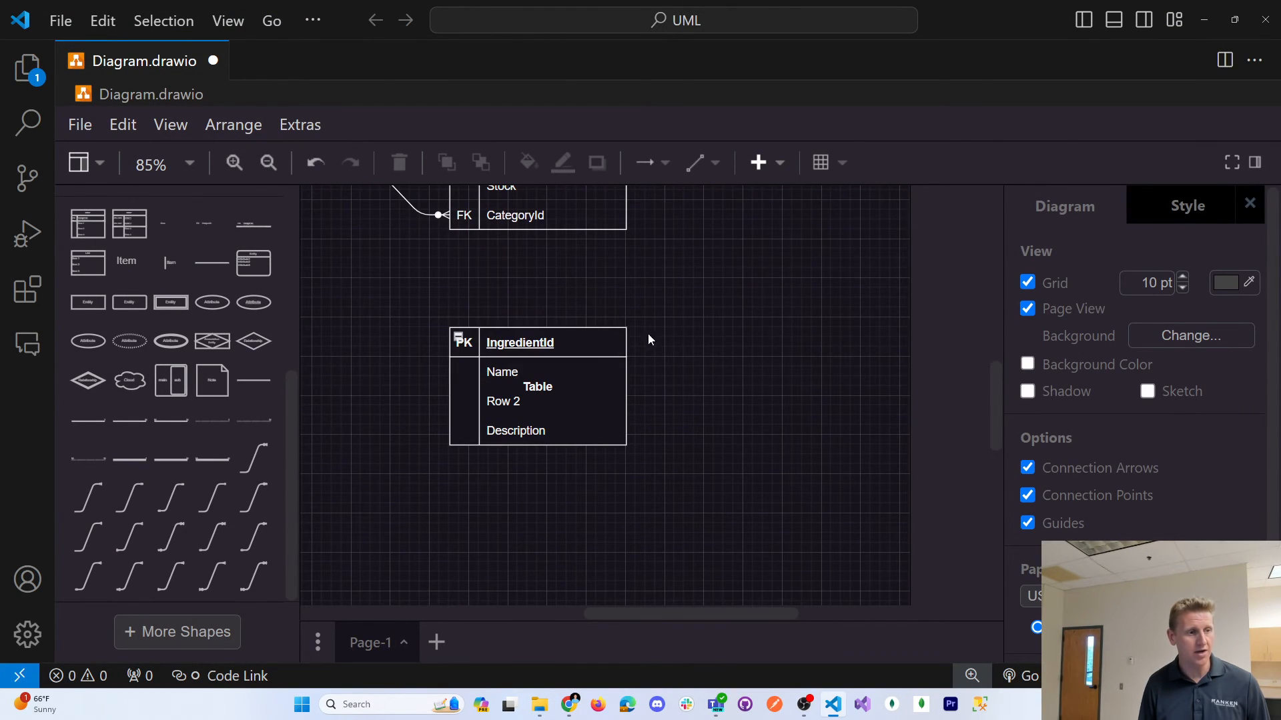
Shift the ingredient table slightly to the left beneath the Product table
{"action": "scroll", "coordinate": [710, 318], "scroll_direction": "up", "scroll_amount": 5}
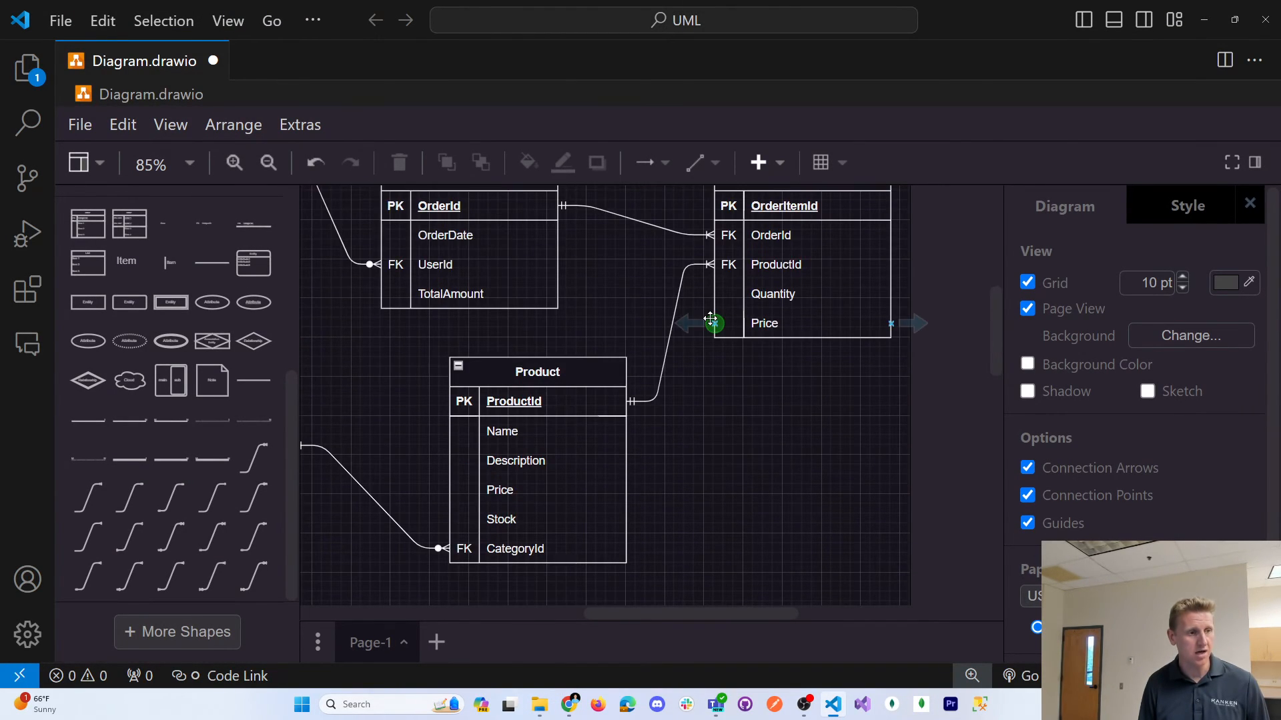
{"action": "scroll", "coordinate": [710, 319], "scroll_direction": "down", "scroll_amount": 5}
{"action": "left_click_drag", "start_coordinate": [603, 278], "coordinate": [595, 375]}
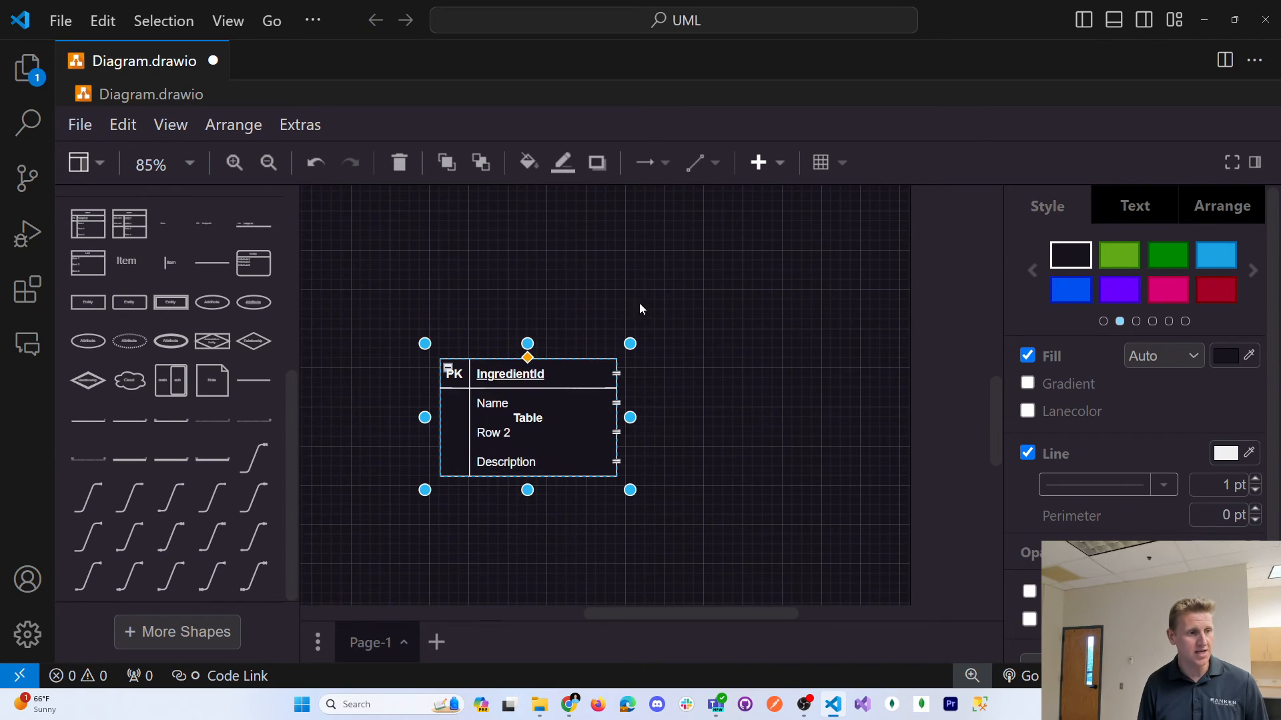
{"action": "scroll", "coordinate": [639, 303], "scroll_direction": "up", "scroll_amount": 3}
{"action": "scroll", "coordinate": [646, 277], "scroll_direction": "down", "scroll_amount": 1}
{"action": "scroll", "coordinate": [642, 346], "scroll_direction": "up", "scroll_amount": 3}
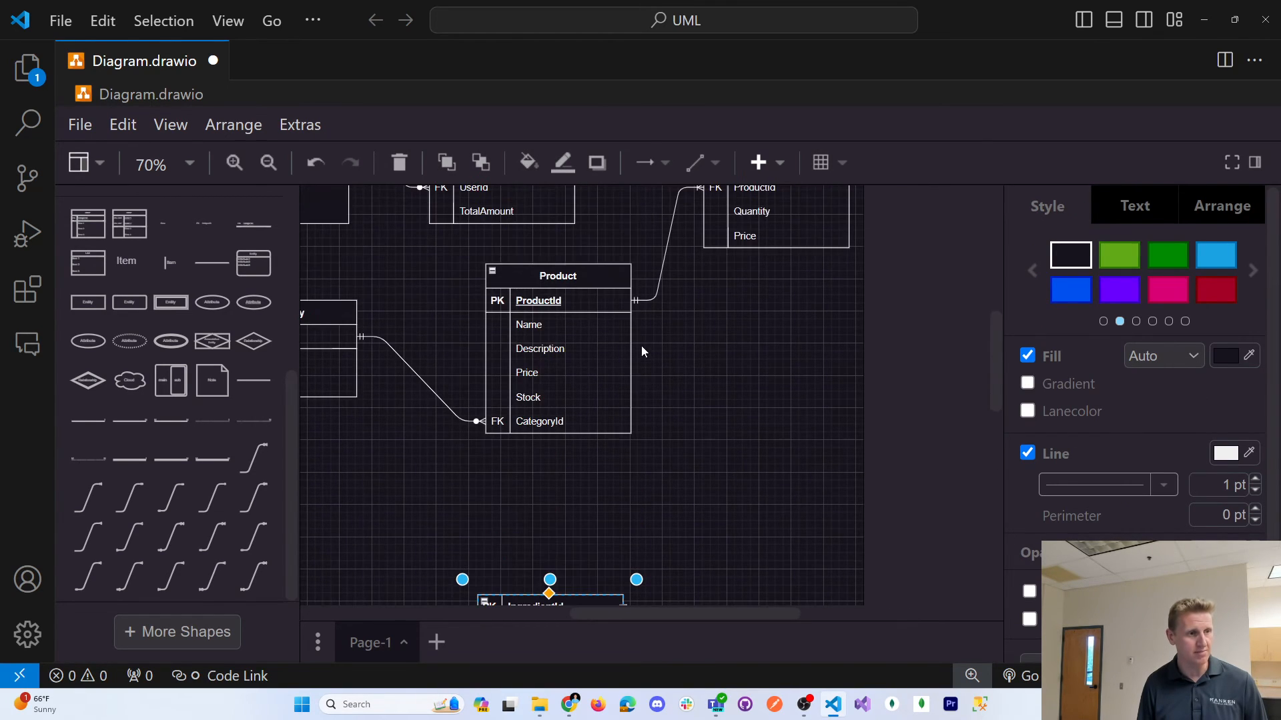
{"action": "scroll", "coordinate": [641, 351], "scroll_direction": "down", "scroll_amount": 2}
{"action": "key", "text": "alt+Tab"}
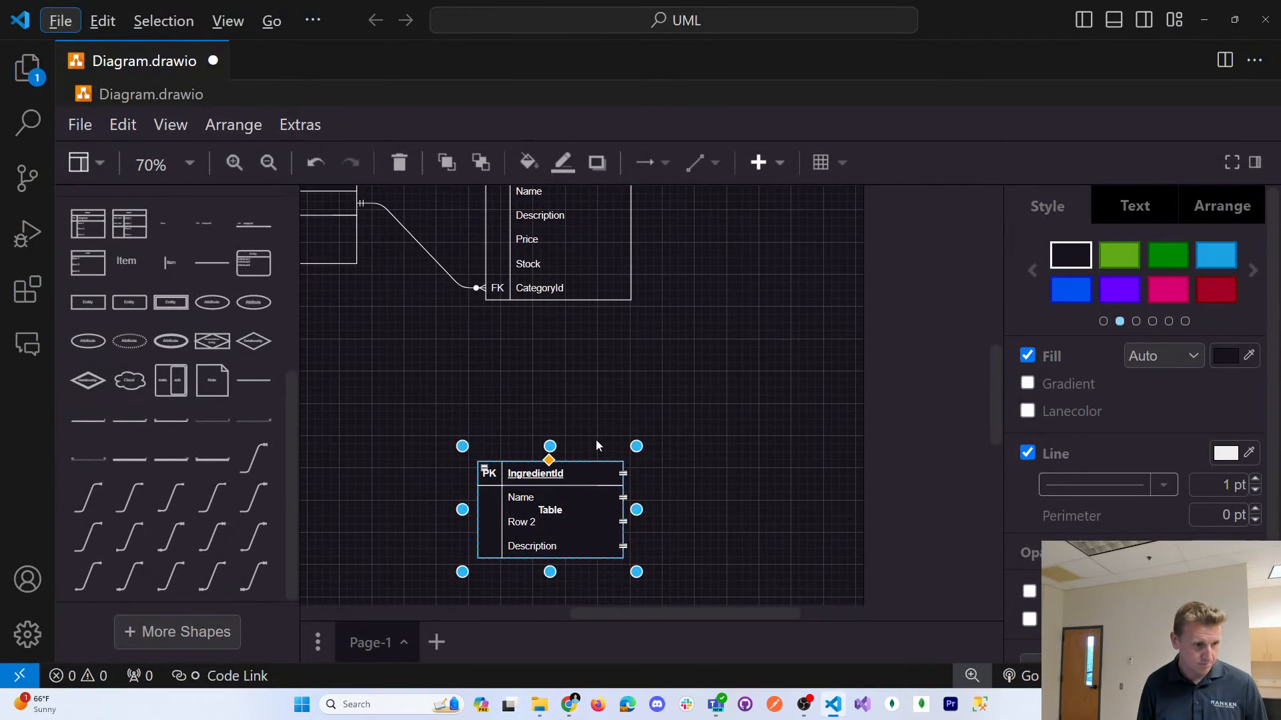
Delete the Row 2 entry from the ingredient table and try to remove its emptied row
{"action": "left_click", "coordinate": [520, 522]}
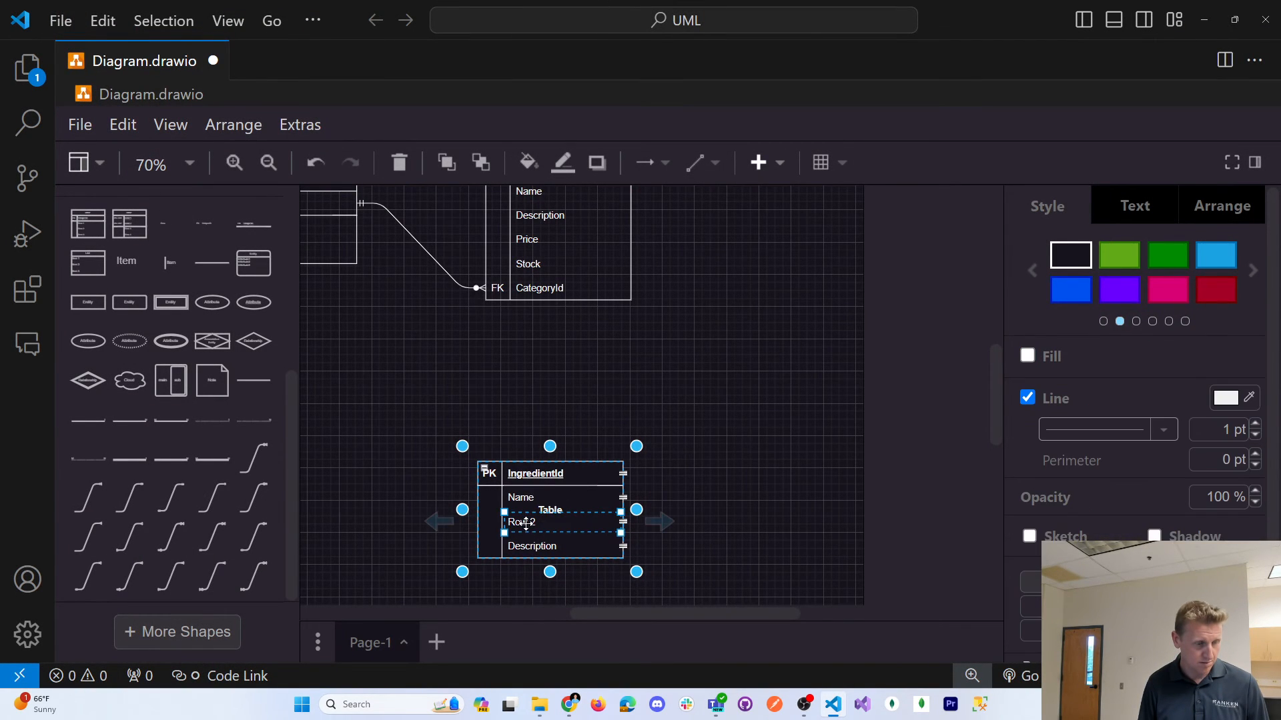
{"action": "key", "text": "alt+Tab"}
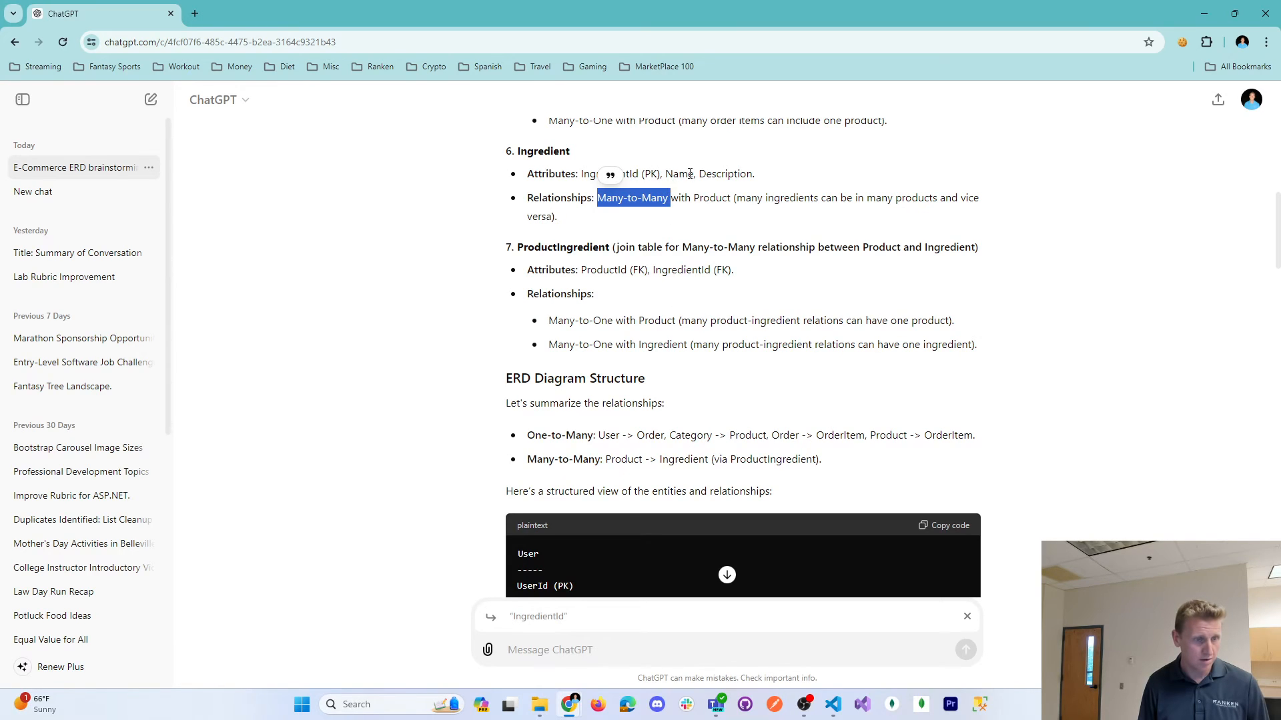
{"action": "key", "text": "alt+Tab"}
{"action": "right_click", "coordinate": [528, 522]}
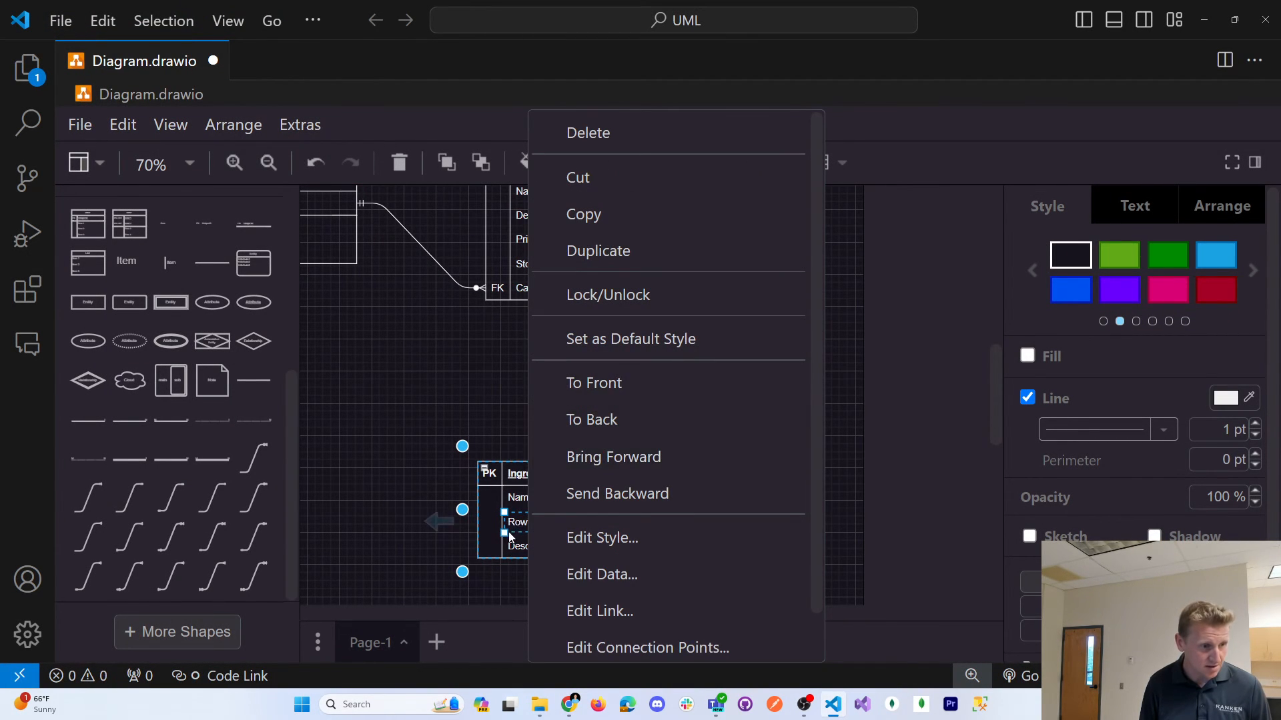
{"action": "left_click", "coordinate": [602, 139]}
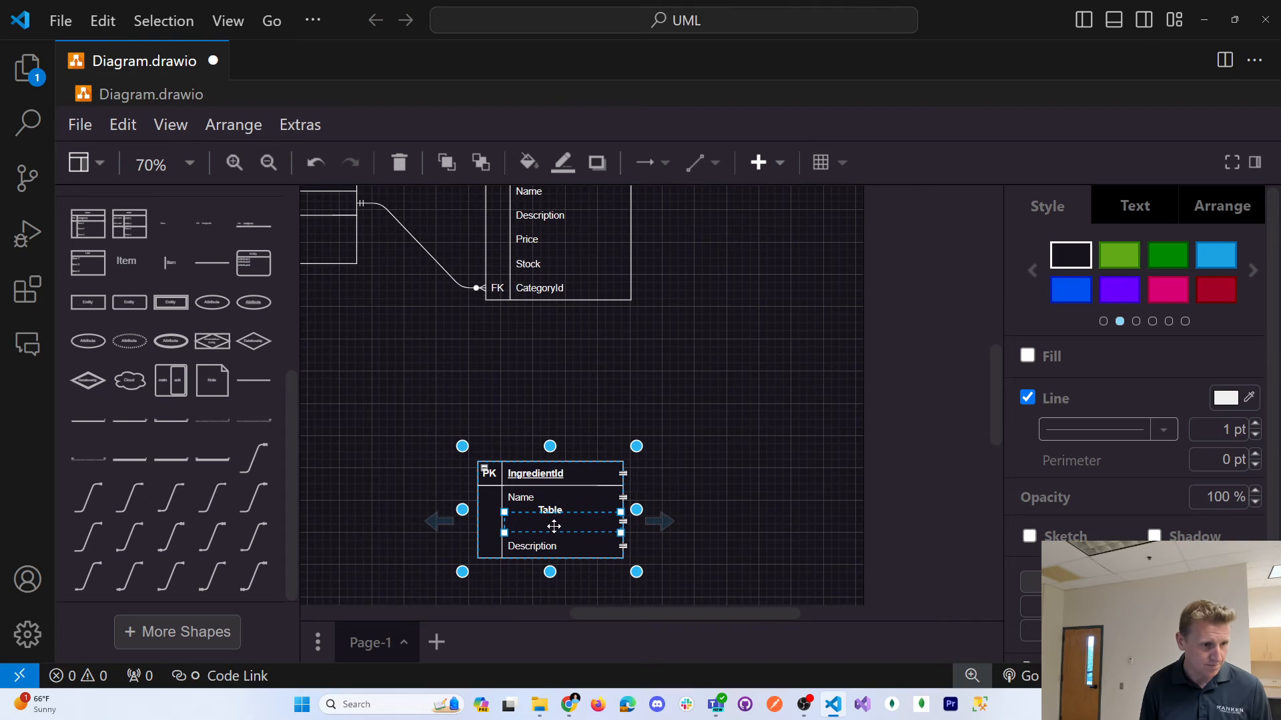
{"action": "right_click", "coordinate": [553, 526]}
{"action": "left_click", "coordinate": [623, 136]}
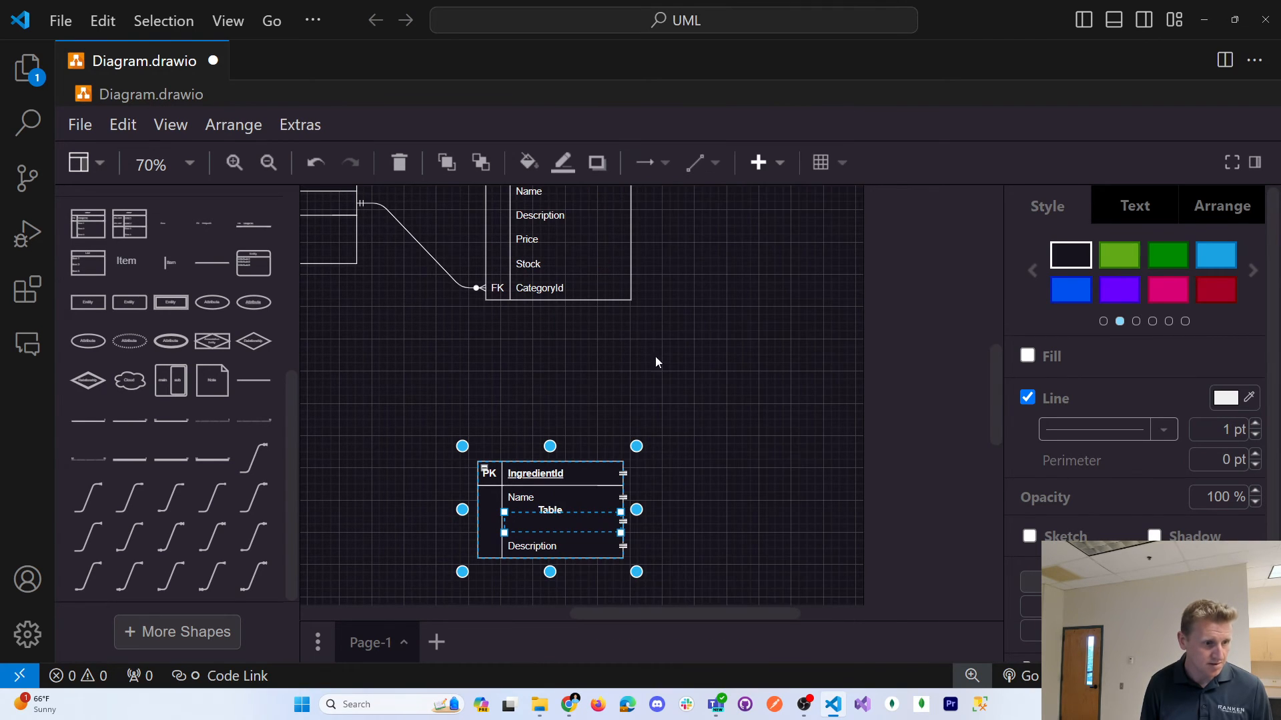
{"action": "left_click", "coordinate": [655, 362]}
Copy the Description text from the ingredient table's last row into the emptied row above it
{"action": "left_click", "coordinate": [560, 523]}
{"action": "left_click", "coordinate": [604, 527]}
{"action": "double_click", "coordinate": [551, 548]}
{"action": "key", "text": "ctrl+c"}
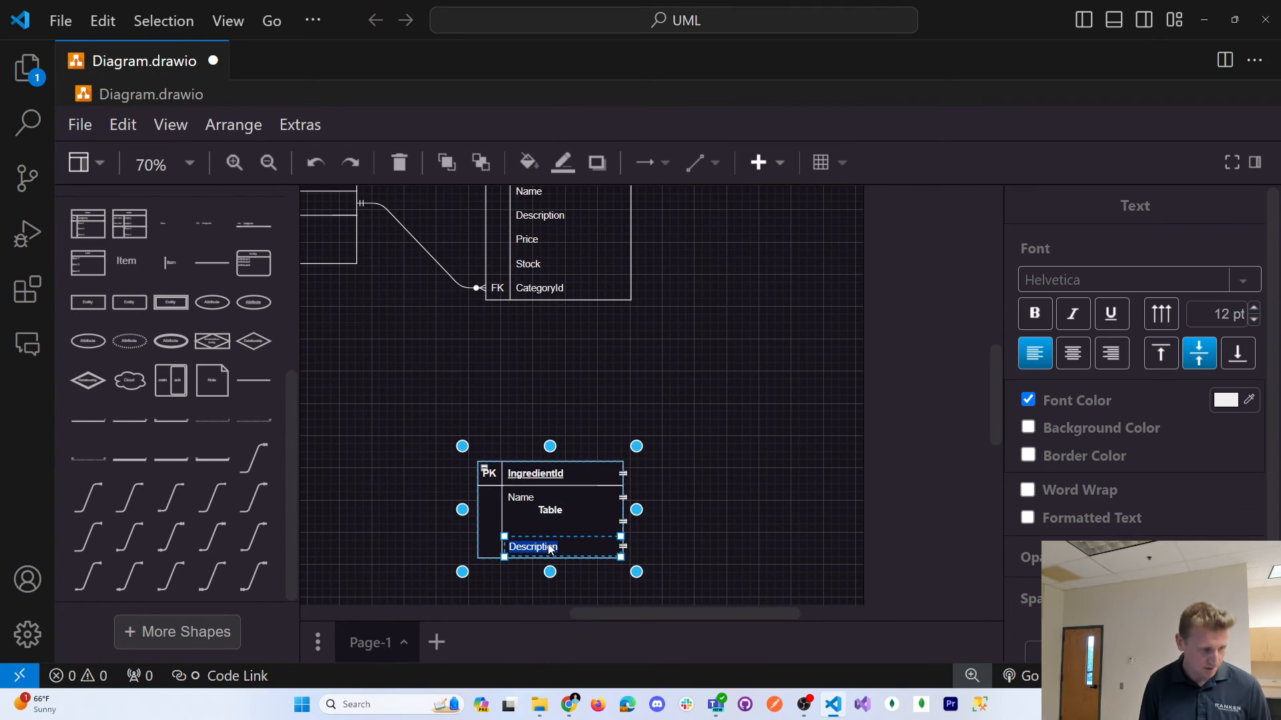
{"action": "left_click", "coordinate": [525, 517]}
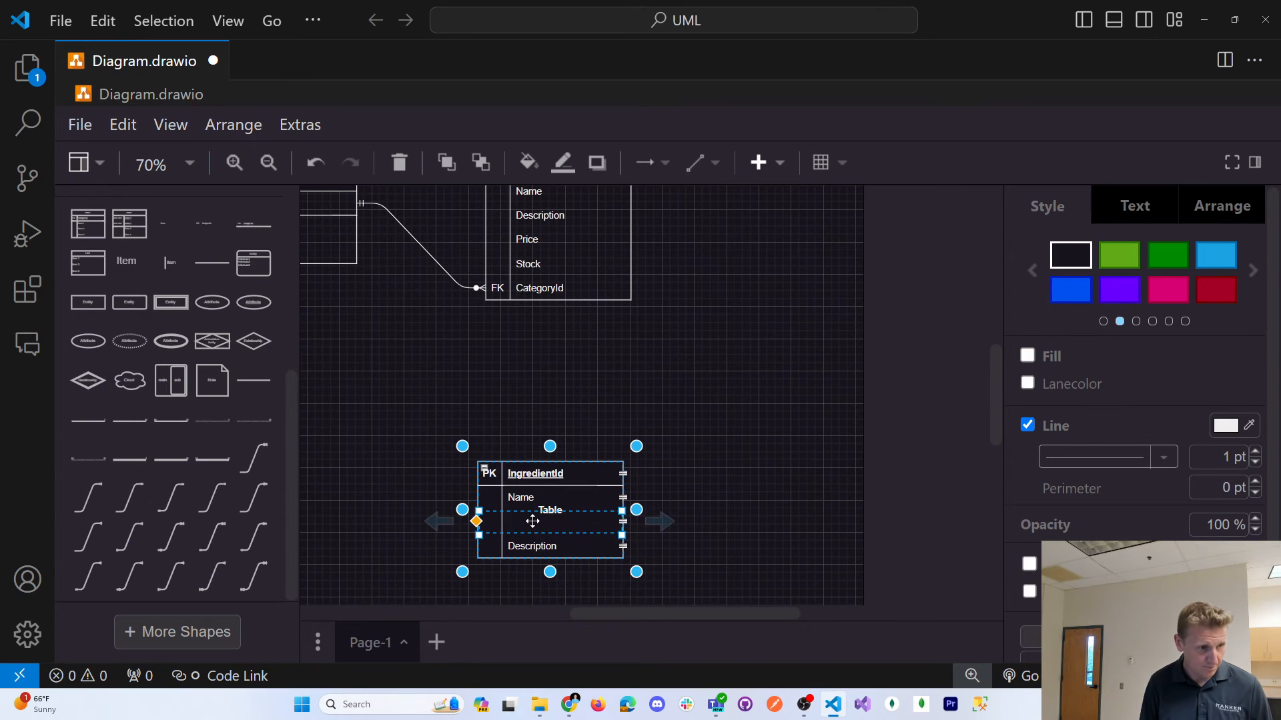
{"action": "double_click", "coordinate": [534, 520]}
{"action": "key", "text": "ctrl+v"}
Delete the duplicate Description entry from the last row of the ingredient table
{"action": "left_click", "coordinate": [518, 542]}
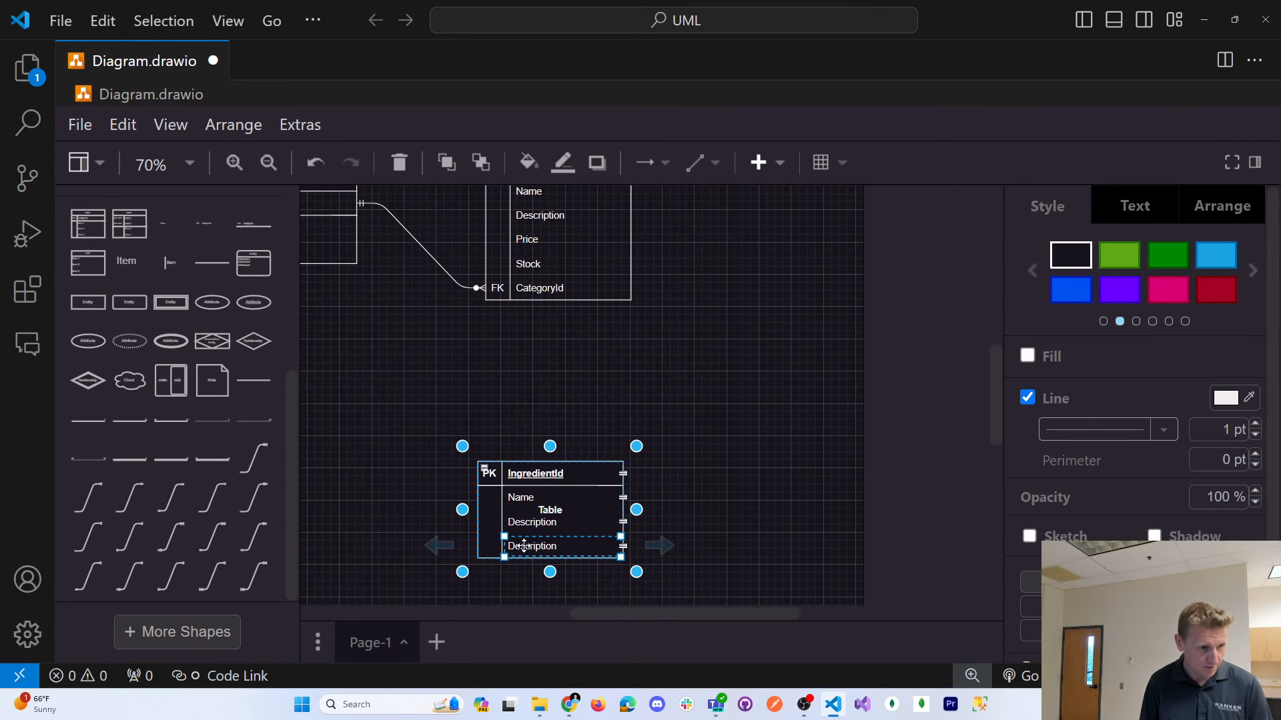
{"action": "right_click", "coordinate": [524, 546]}
{"action": "left_click", "coordinate": [610, 136]}
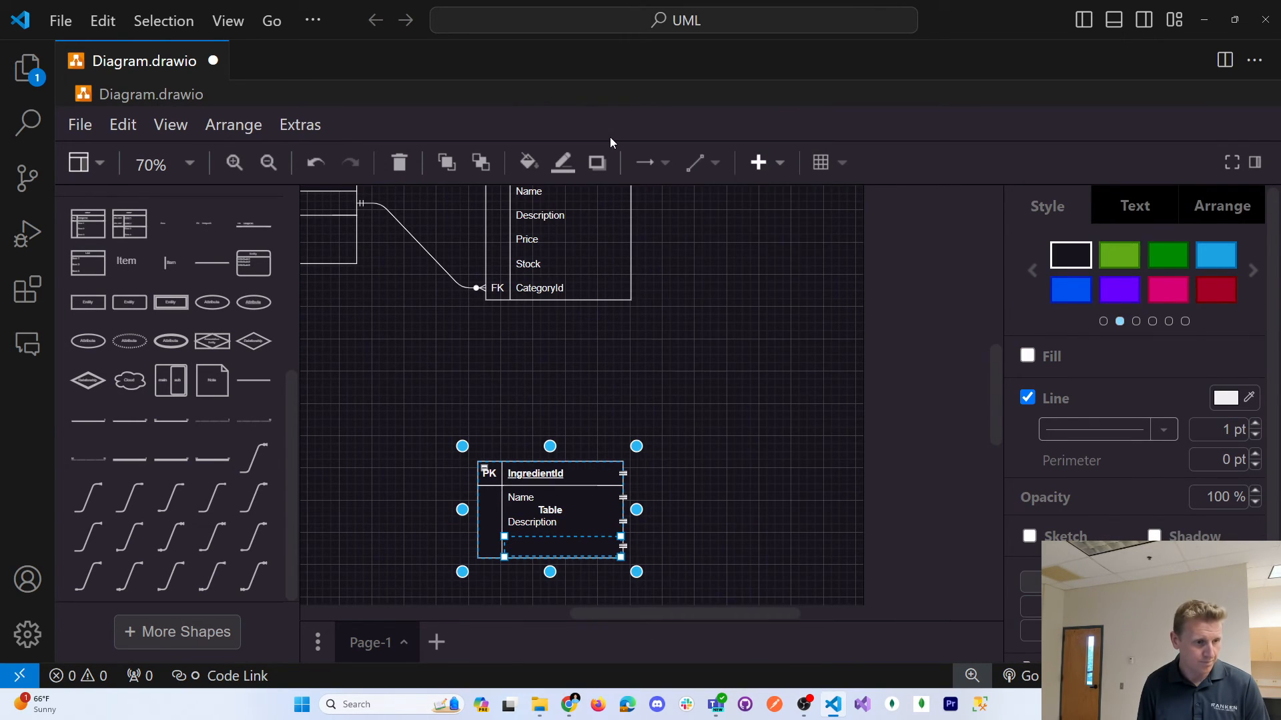
{"action": "left_click", "coordinate": [629, 367]}
Try to remove the emptied last row from the ingredient table
{"action": "left_click", "coordinate": [542, 545]}
{"action": "left_click", "coordinate": [542, 545]}
{"action": "double_click", "coordinate": [542, 545]}
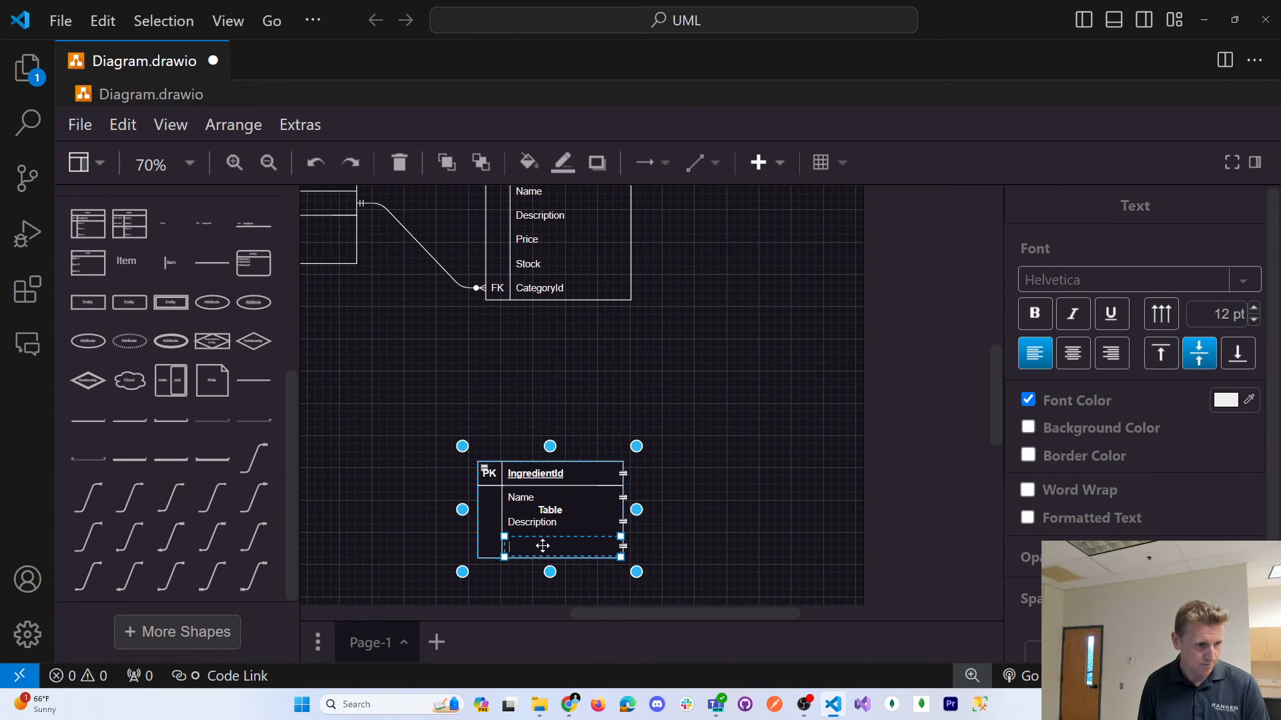
{"action": "right_click", "coordinate": [551, 539]}
{"action": "left_click", "coordinate": [658, 134]}
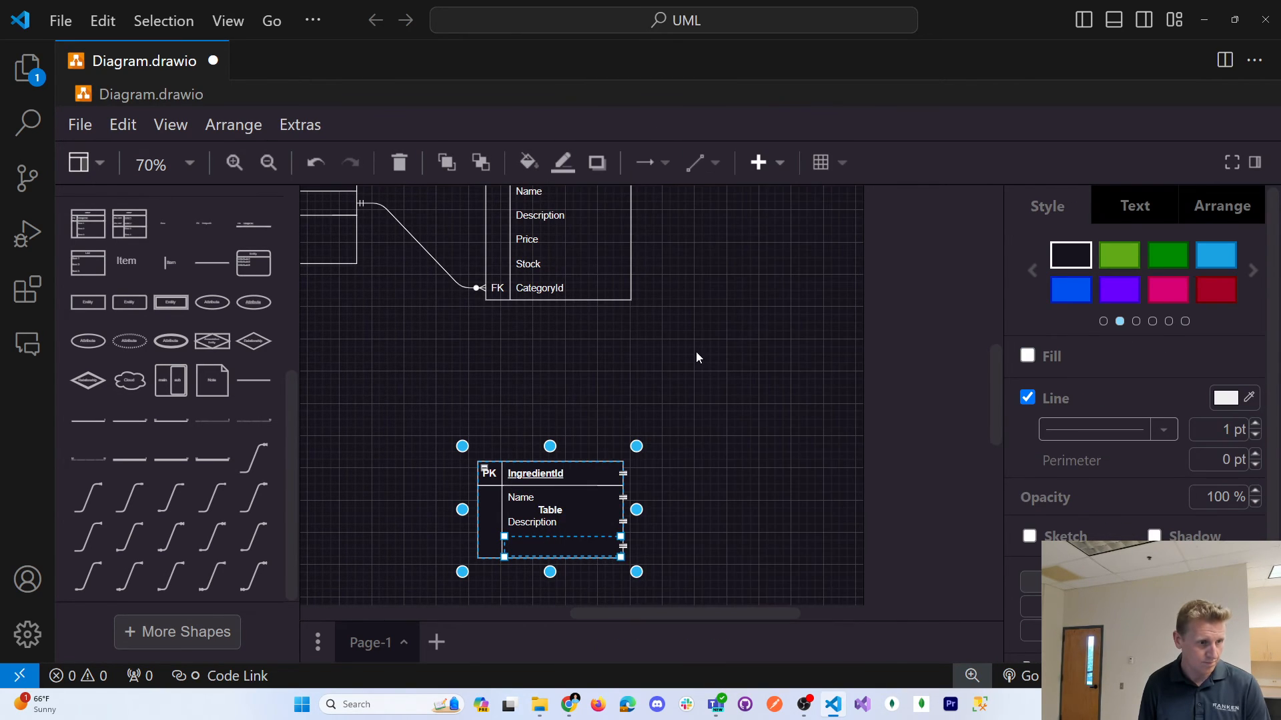
{"action": "left_click", "coordinate": [696, 352]}
{"action": "left_click", "coordinate": [609, 543]}
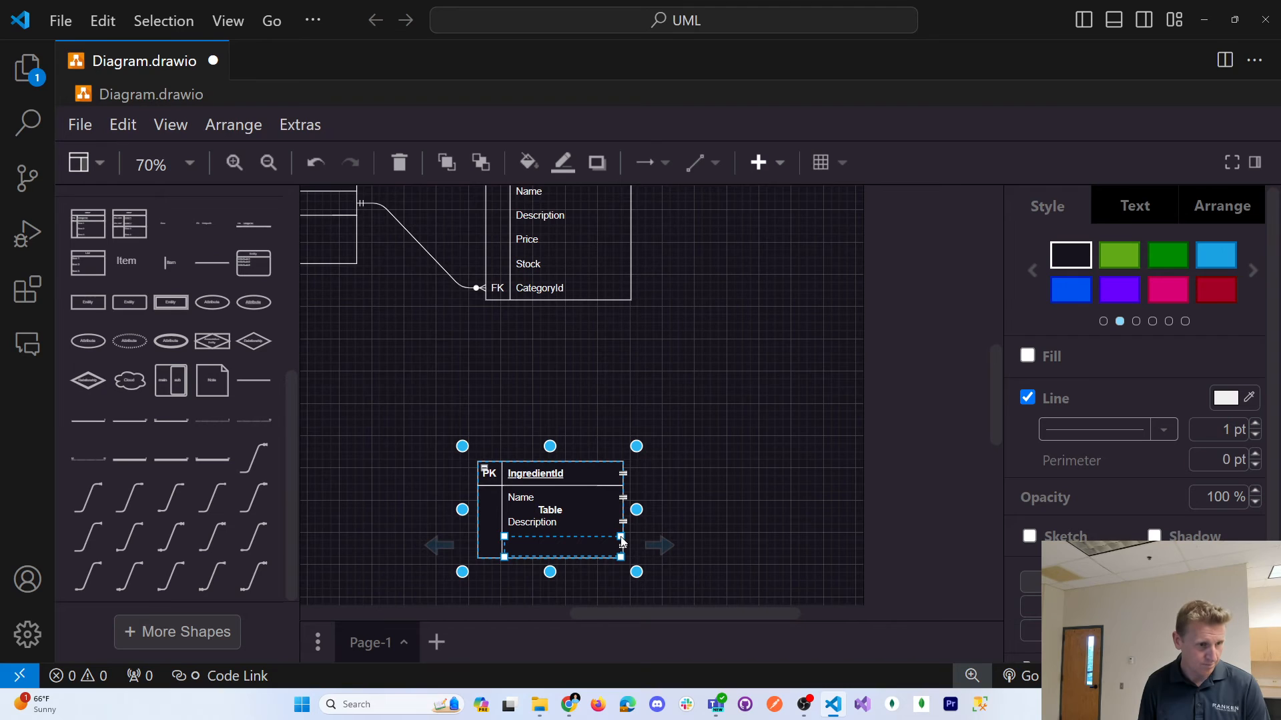
{"action": "right_click", "coordinate": [612, 542]}
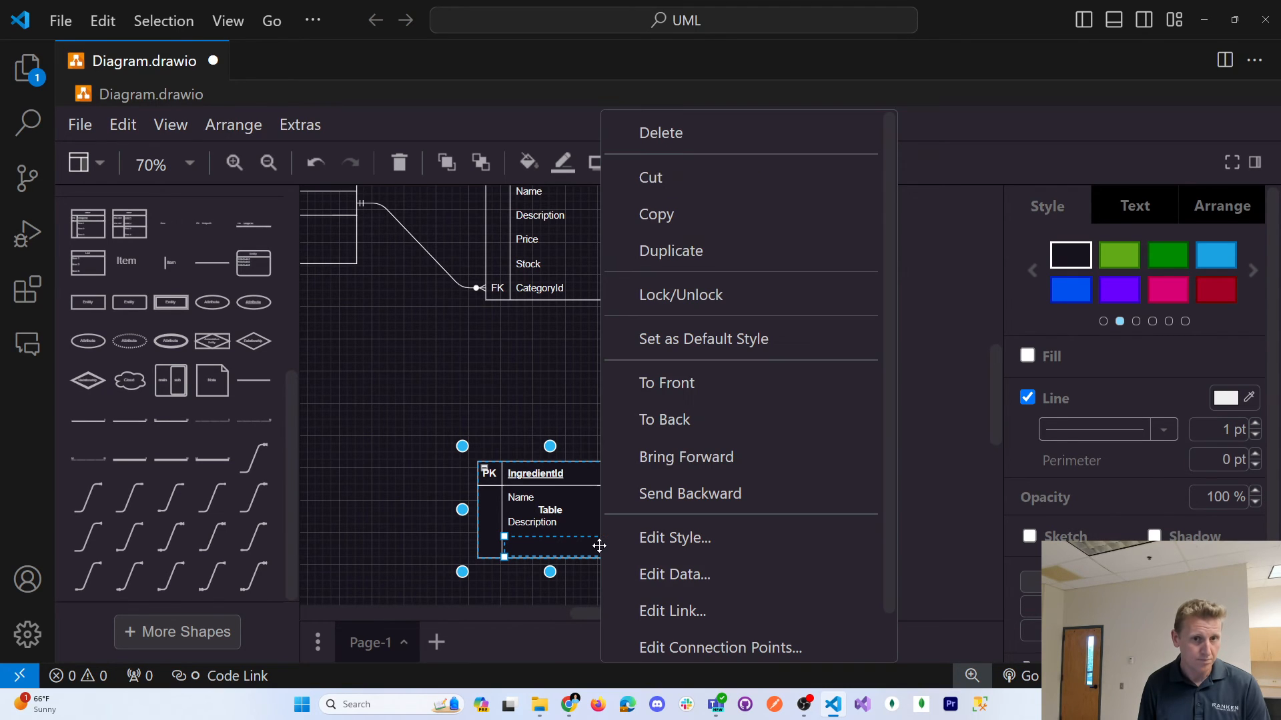
{"action": "left_click", "coordinate": [705, 146]}
{"action": "left_click", "coordinate": [716, 327]}
Replace the faulty ingredient table with a new primary-key table below Product and title it Ingredient
{"action": "left_click_drag", "start_coordinate": [567, 477], "coordinate": [575, 477]}
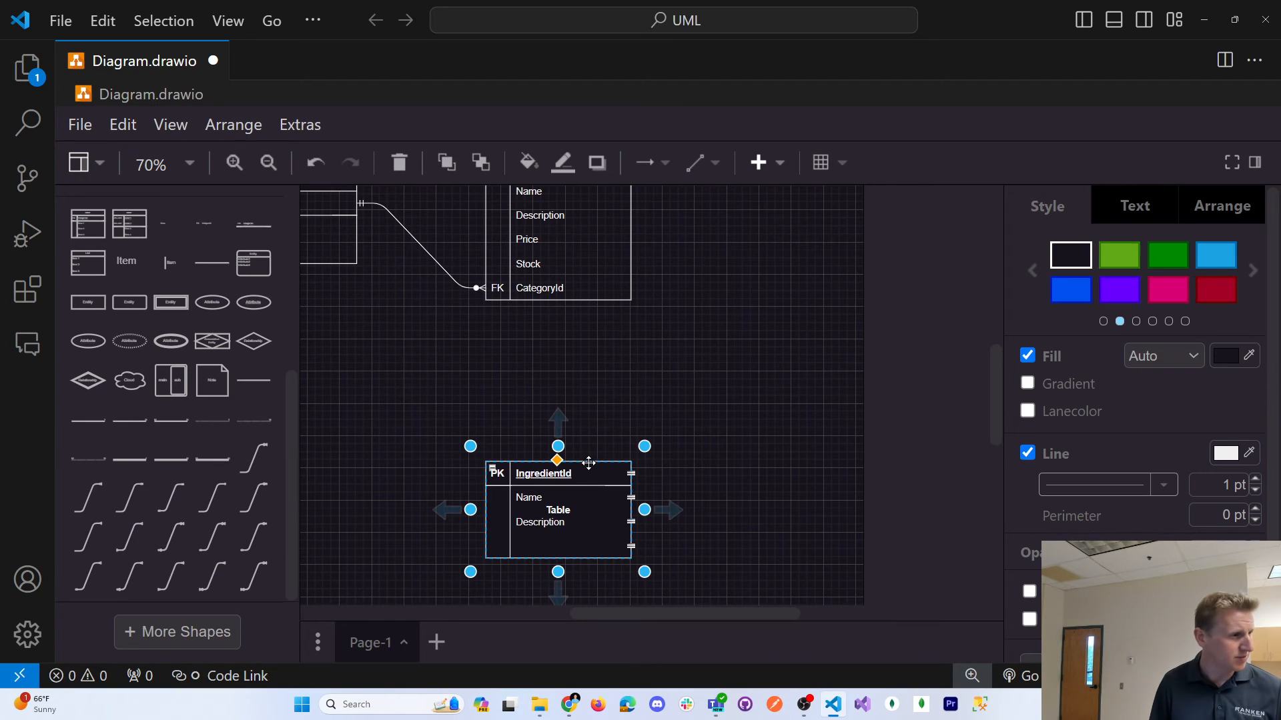
{"action": "key", "text": "Delete"}
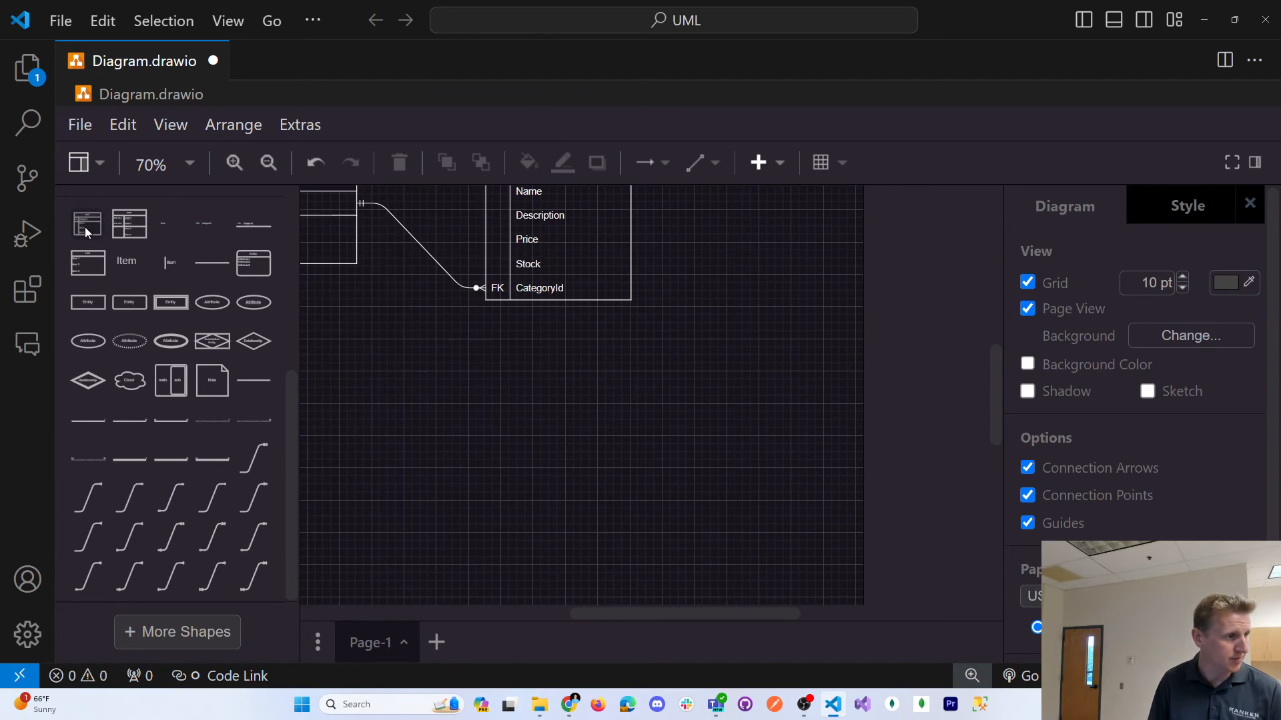
{"action": "left_click_drag", "start_coordinate": [86, 227], "coordinate": [494, 437]}
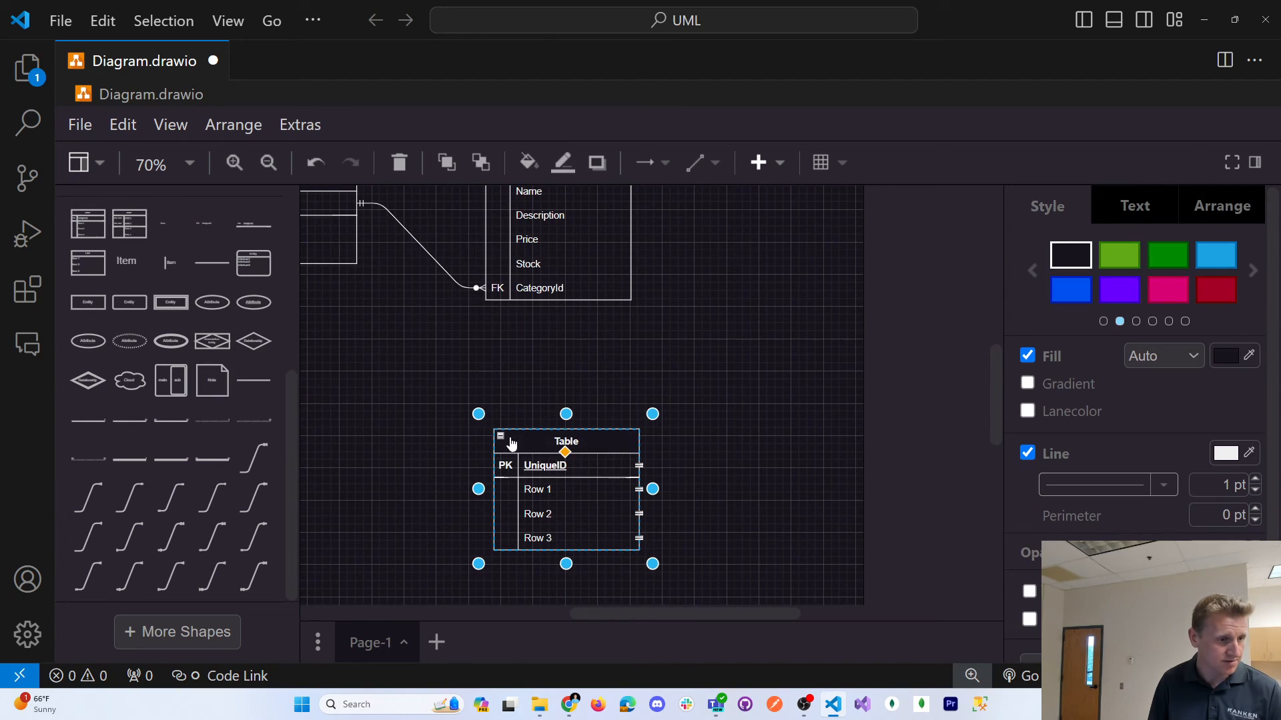
{"action": "double_click", "coordinate": [567, 439]}
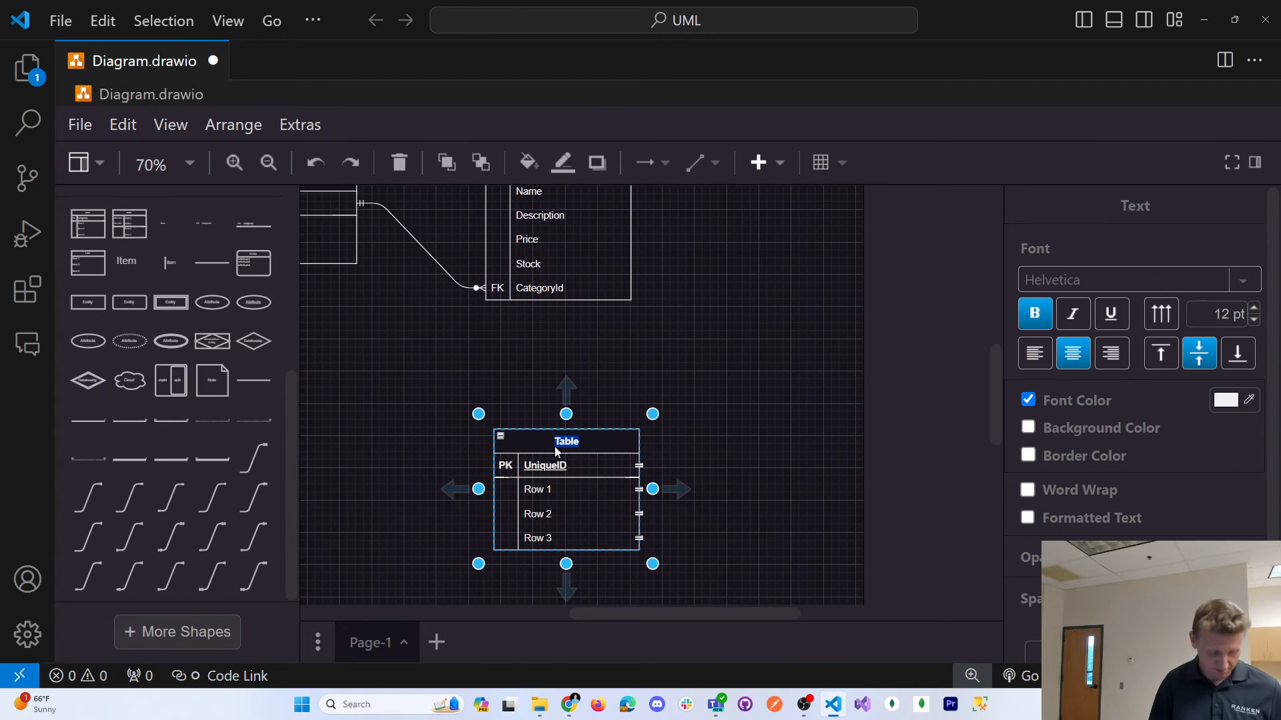
{"action": "type", "text": "Ingredient"}
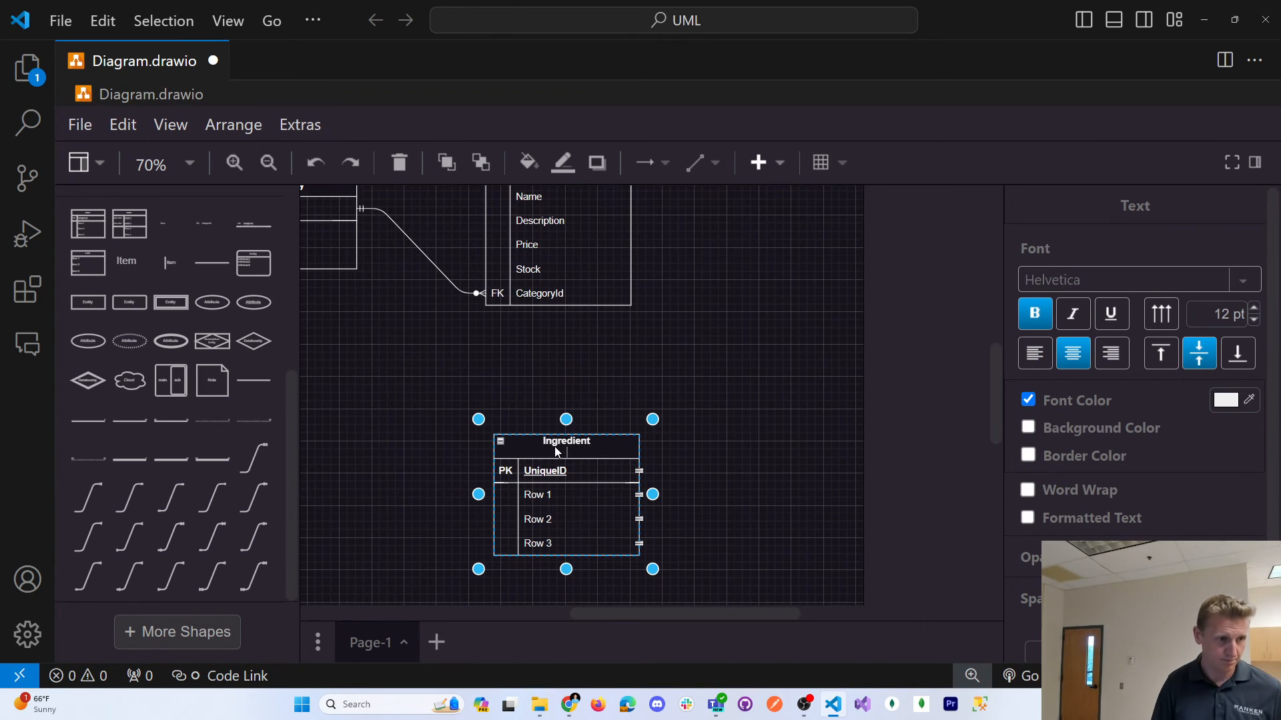
{"action": "left_click", "coordinate": [378, 446]}
Copy the IngredientId attribute from ChatGPT into the new Ingredient table's primary key row, replacing UniqueID
{"action": "key", "text": "alt+Tab"}
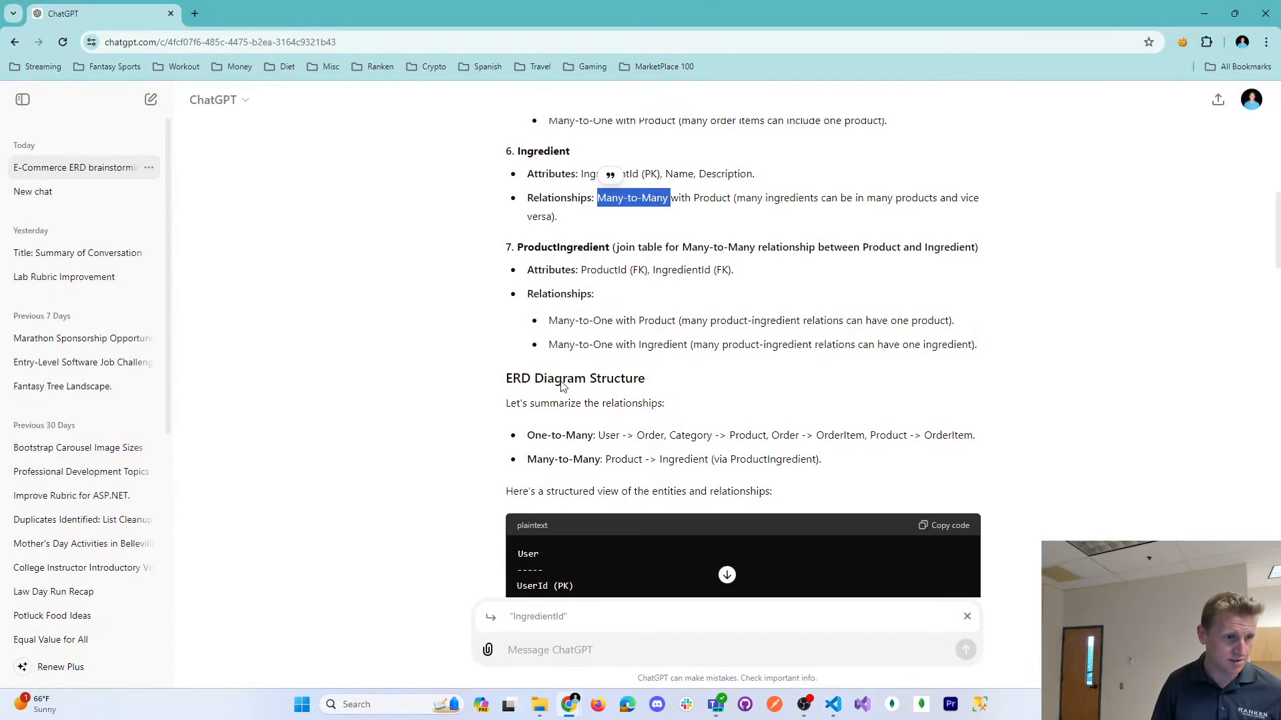
{"action": "left_click", "coordinate": [579, 172]}
{"action": "double_click", "coordinate": [587, 173]}
{"action": "key", "text": "ctrl+c"}
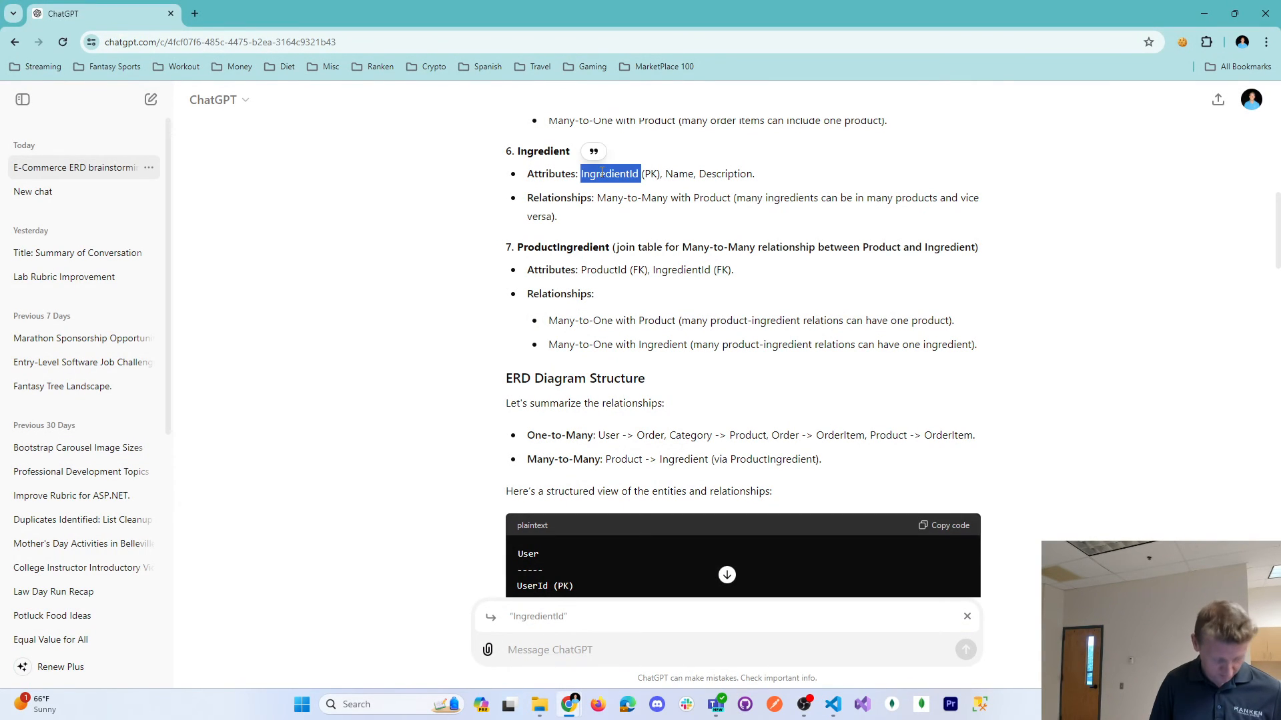
{"action": "key", "text": "alt+Tab"}
{"action": "left_click", "coordinate": [541, 466]}
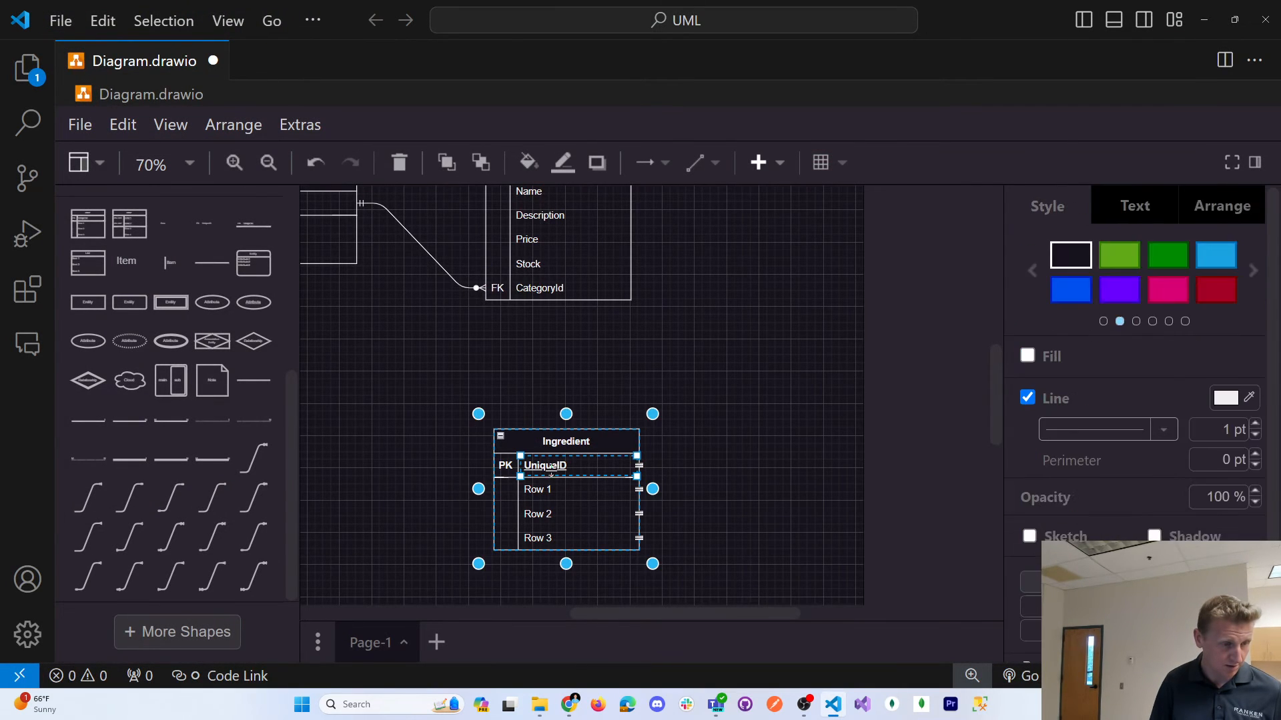
{"action": "double_click", "coordinate": [544, 467]}
{"action": "key", "text": "ctrl+v"}
Copy the Name attribute of Ingredient from ChatGPT into Row 1 of the Ingredient table
{"action": "left_click", "coordinate": [549, 493]}
{"action": "key", "text": "alt+Tab"}
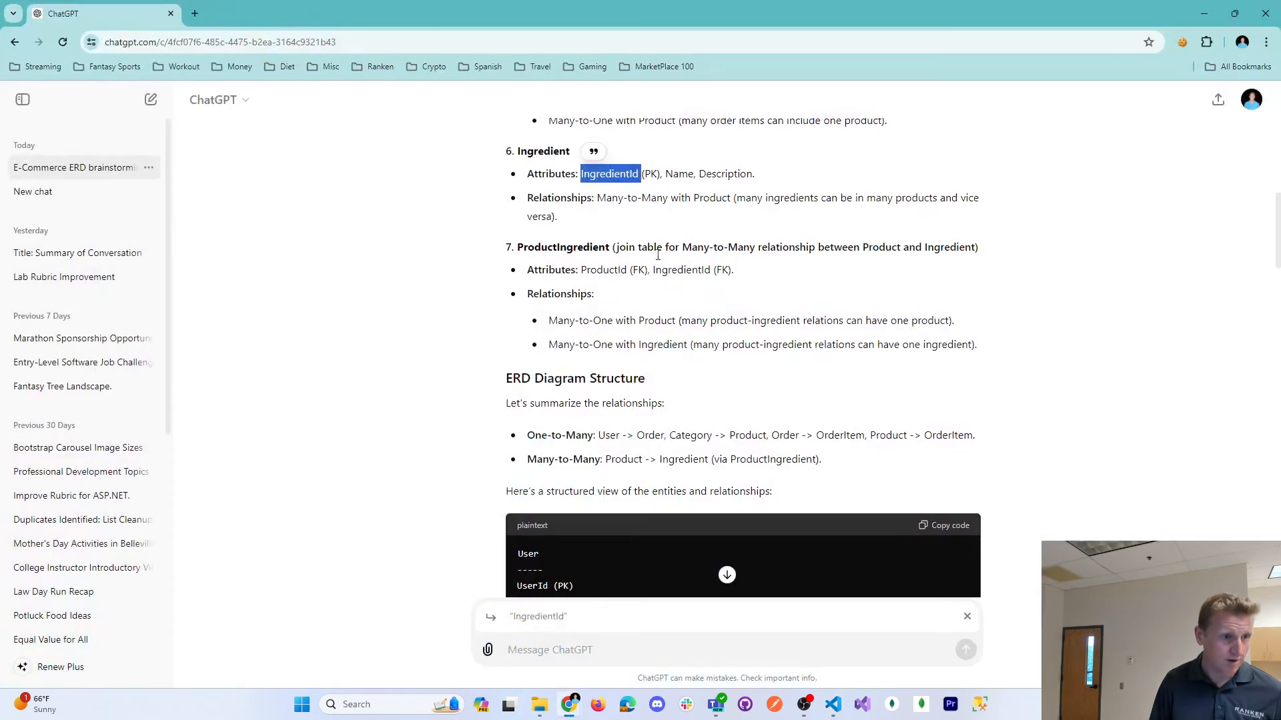
{"action": "double_click", "coordinate": [677, 173]}
{"action": "key", "text": "ctrl+c"}
{"action": "key", "text": "alt+Tab"}
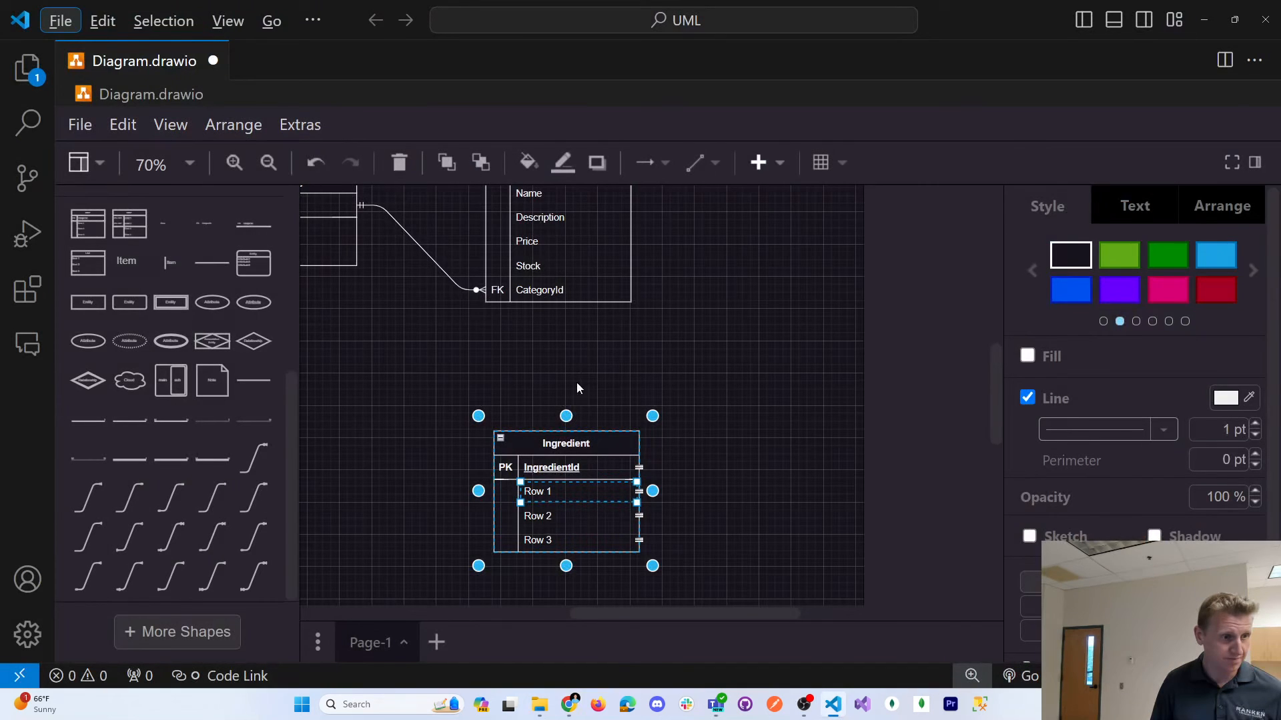
{"action": "double_click", "coordinate": [551, 495]}
{"action": "key", "text": "ctrl+v"}
Copy the Description attribute of Ingredient from ChatGPT into Row 2 of the Ingredient table
{"action": "left_click", "coordinate": [580, 515]}
{"action": "key", "text": "alt+Tab"}
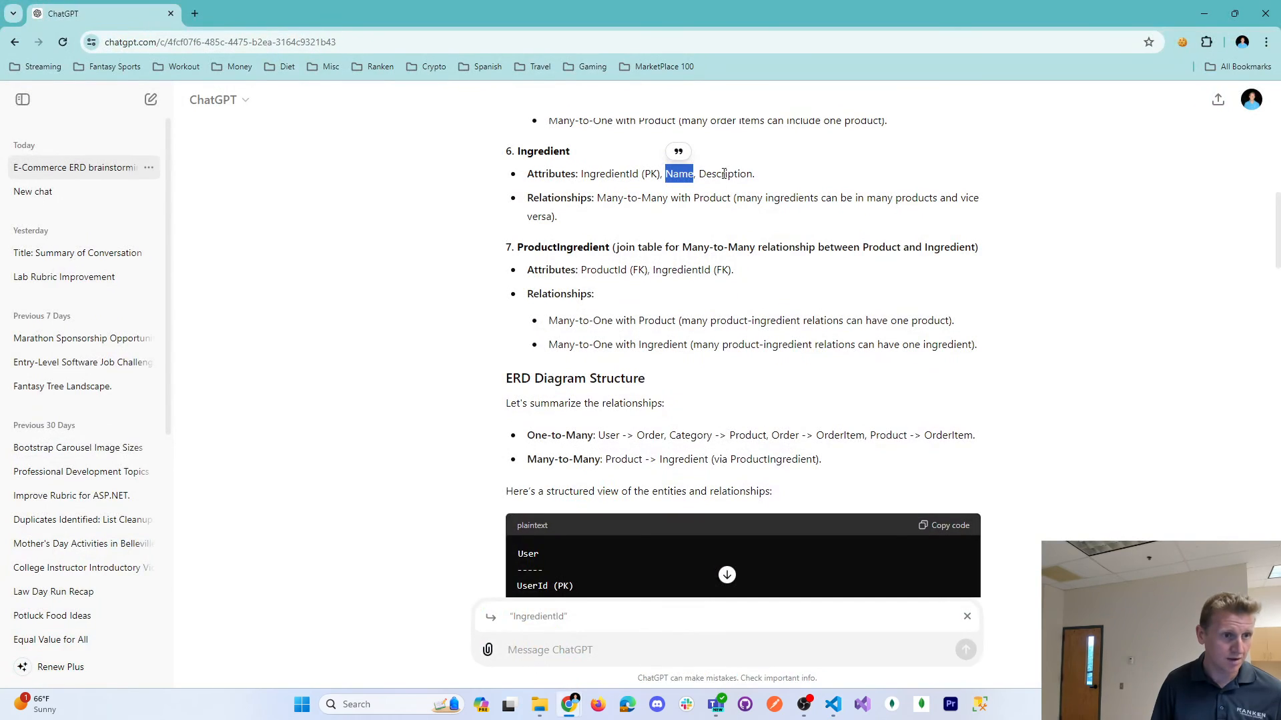
{"action": "double_click", "coordinate": [726, 175]}
{"action": "key", "text": "ctrl+c"}
{"action": "key", "text": "alt+Tab"}
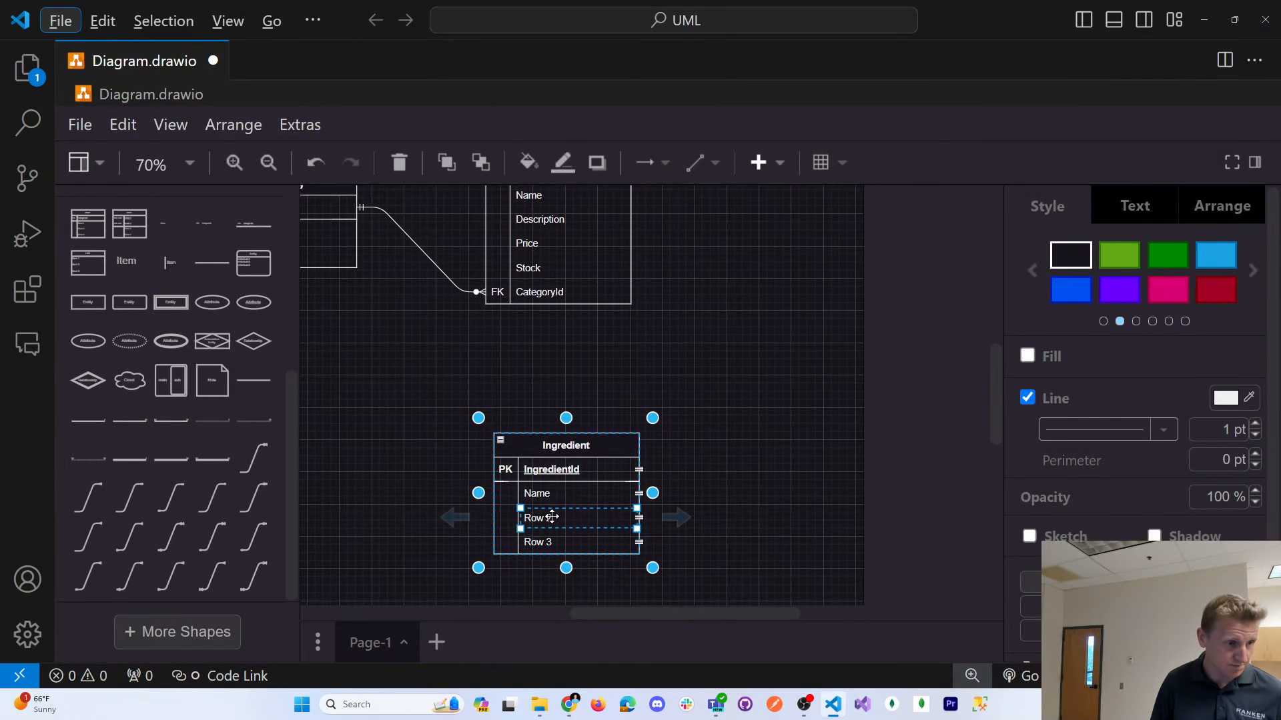
{"action": "double_click", "coordinate": [572, 519]}
{"action": "key", "text": "ctrl+v"}
Delete the Row 3 entry from the Ingredient table
{"action": "left_click", "coordinate": [560, 539]}
{"action": "right_click", "coordinate": [563, 541]}
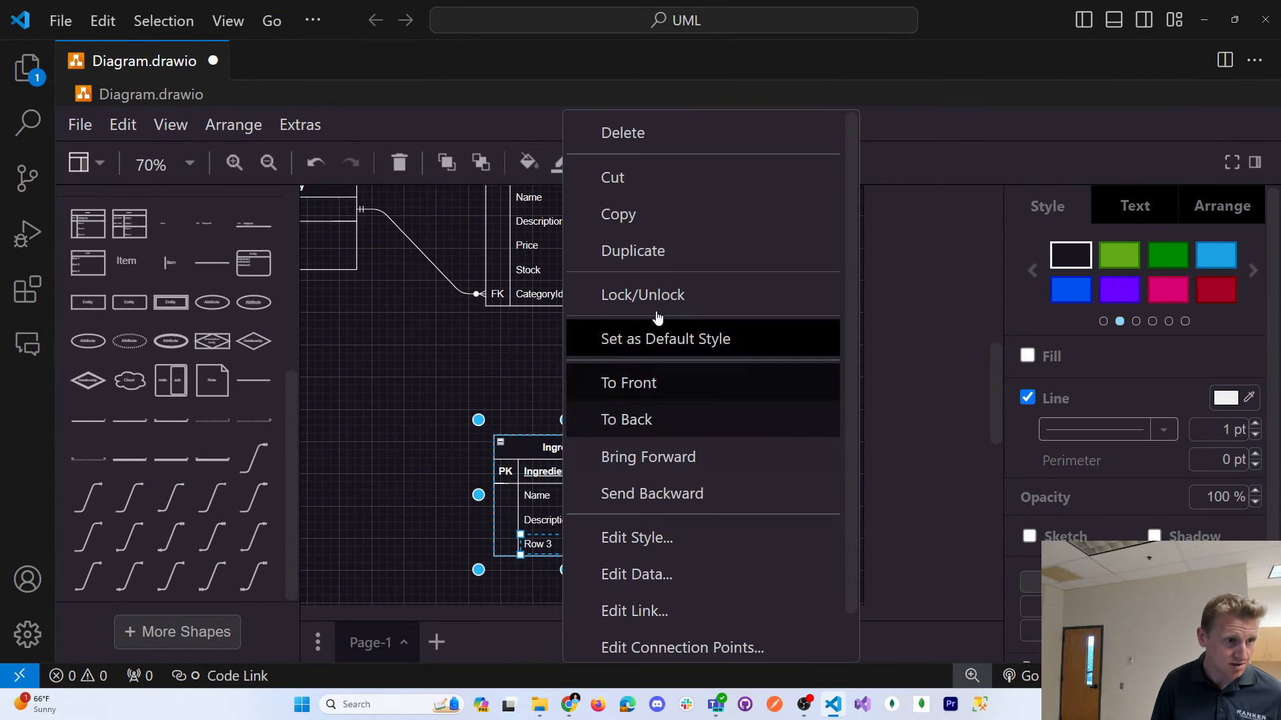
{"action": "left_click", "coordinate": [671, 146]}
{"action": "left_click", "coordinate": [691, 377]}
Try to remove the empty row beneath Description from the Ingredient table
{"action": "left_click", "coordinate": [569, 541]}
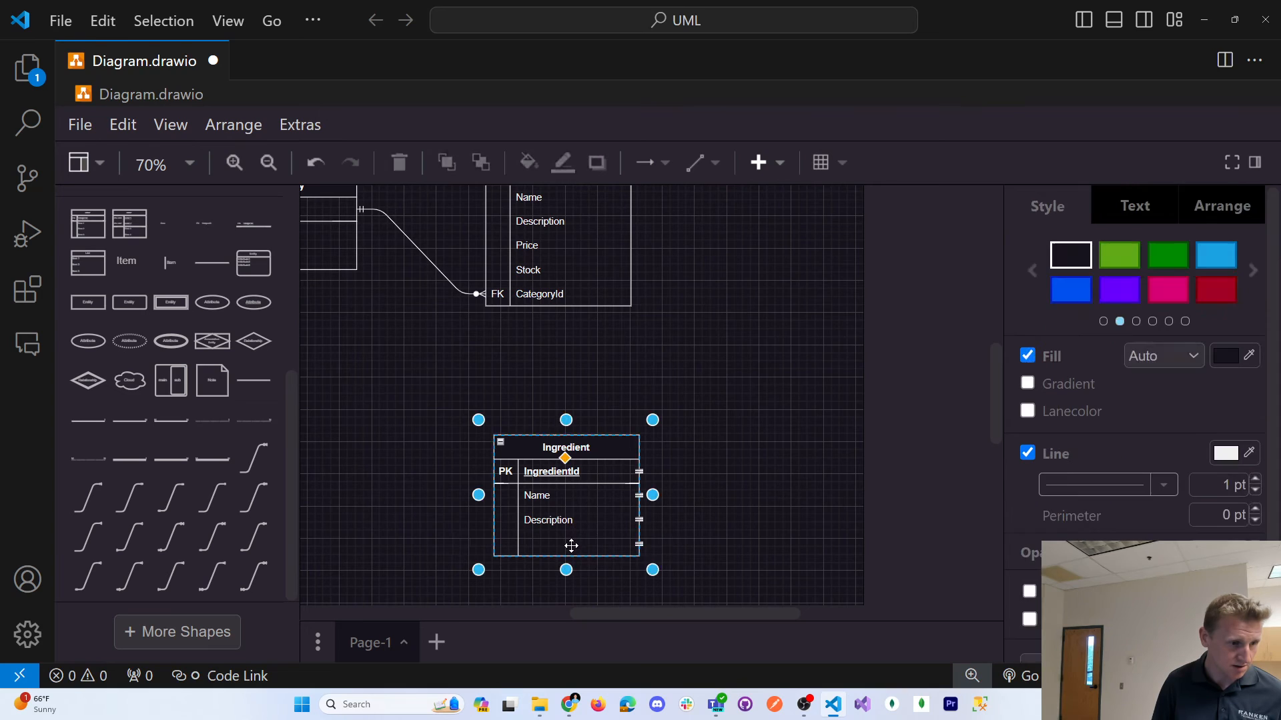
{"action": "right_click", "coordinate": [572, 546]}
{"action": "left_click", "coordinate": [553, 544]}
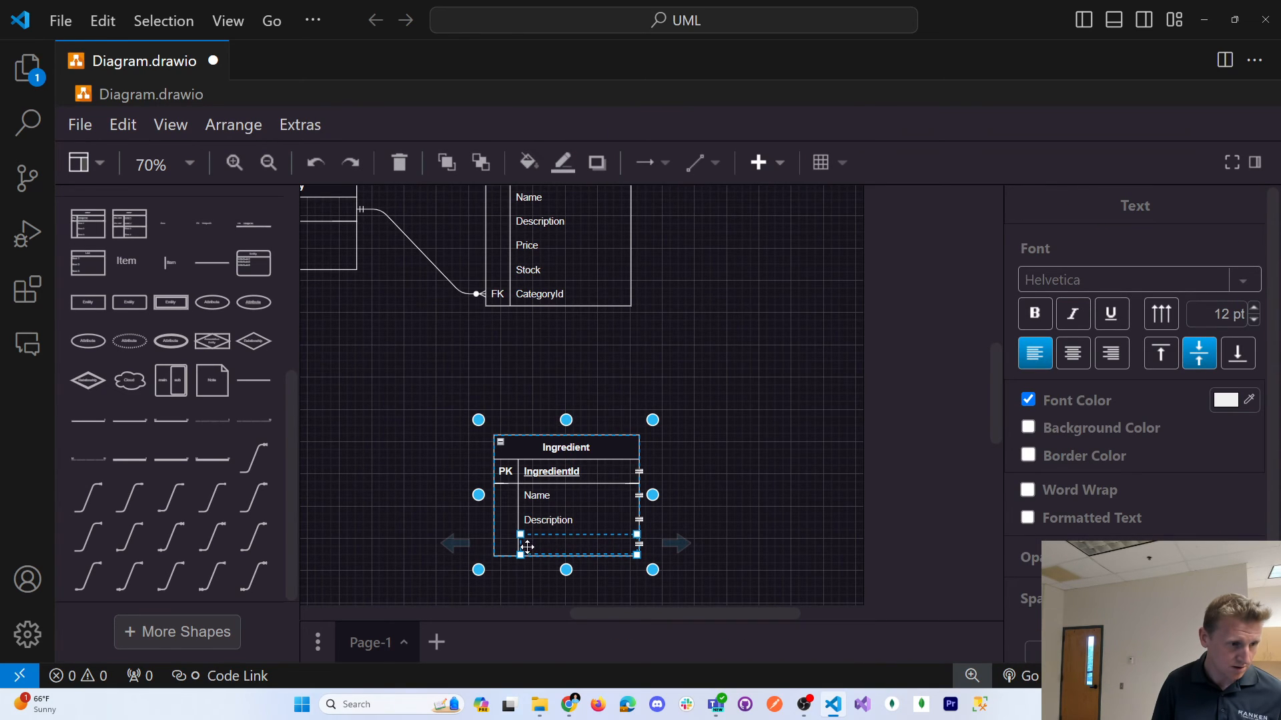
{"action": "right_click", "coordinate": [522, 554]}
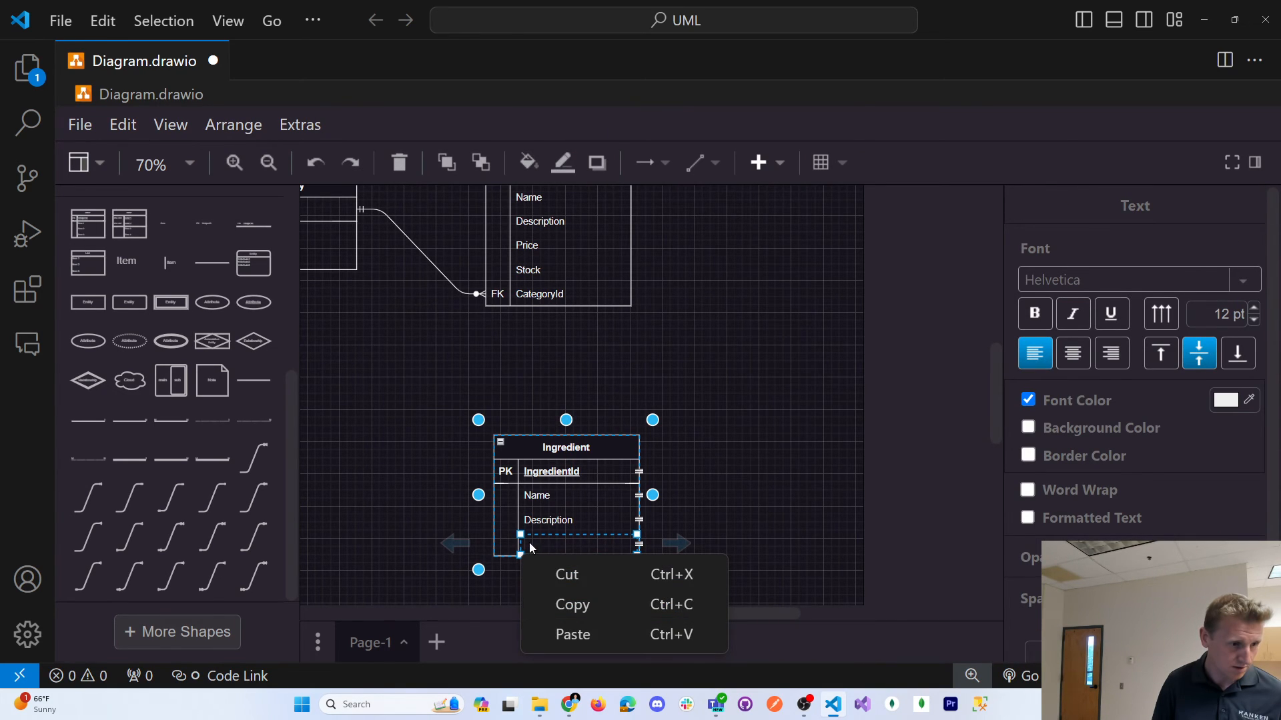
{"action": "left_click", "coordinate": [568, 572]}
{"action": "left_click", "coordinate": [560, 543]}
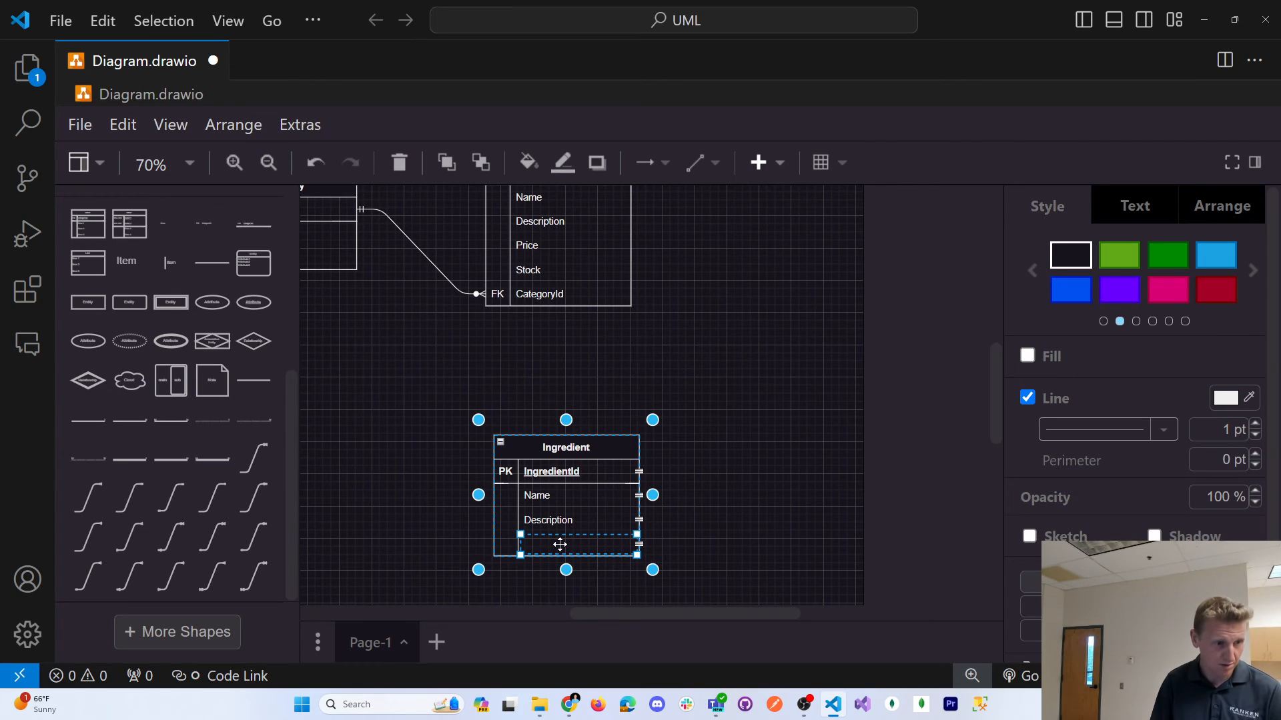
Add another blank row at the end of the Ingredient table and try to delete it
{"action": "left_click", "coordinate": [674, 541]}
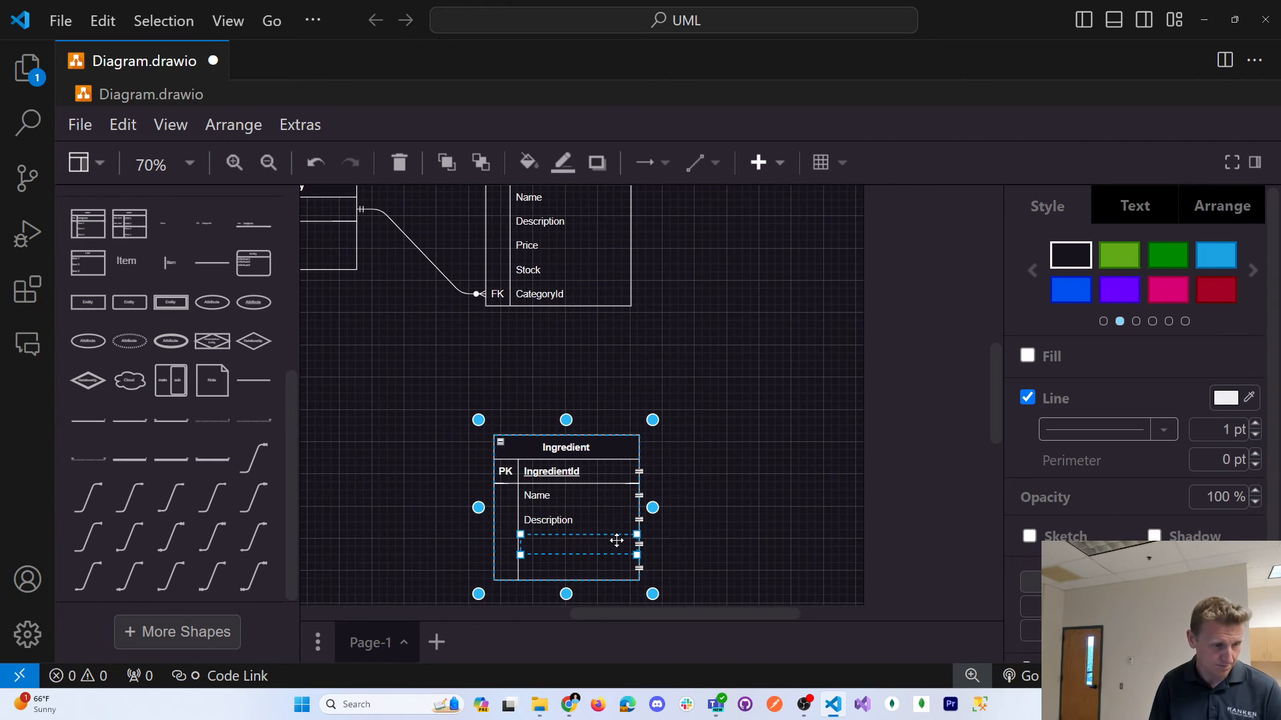
{"action": "left_click", "coordinate": [589, 570]}
{"action": "right_click", "coordinate": [589, 570]}
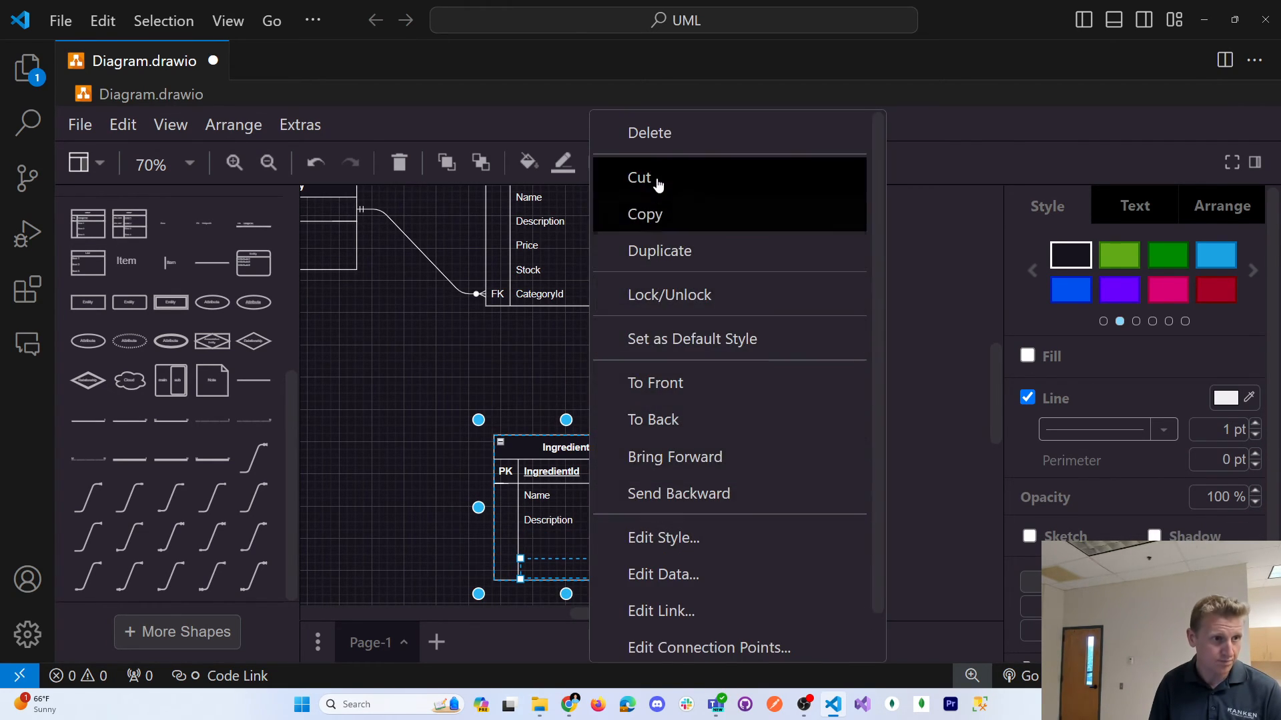
{"action": "left_click", "coordinate": [664, 140]}
{"action": "left_click", "coordinate": [703, 450]}
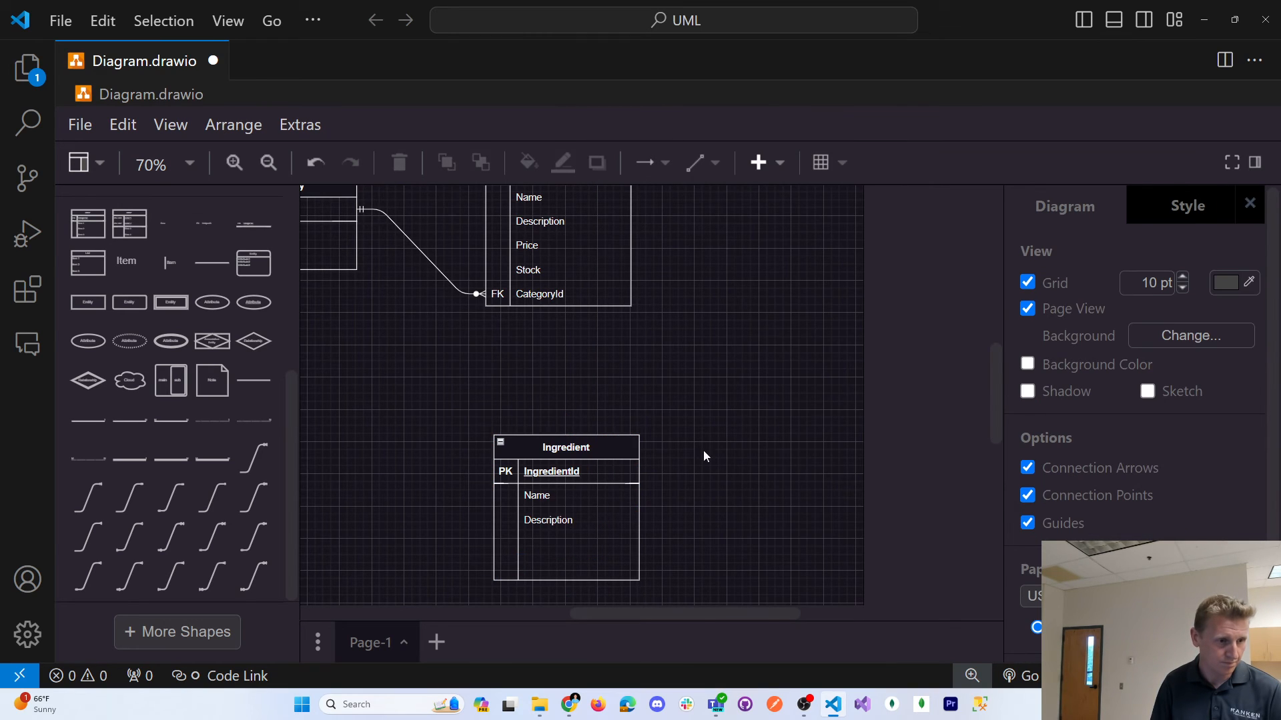
{"action": "left_click", "coordinate": [569, 578]}
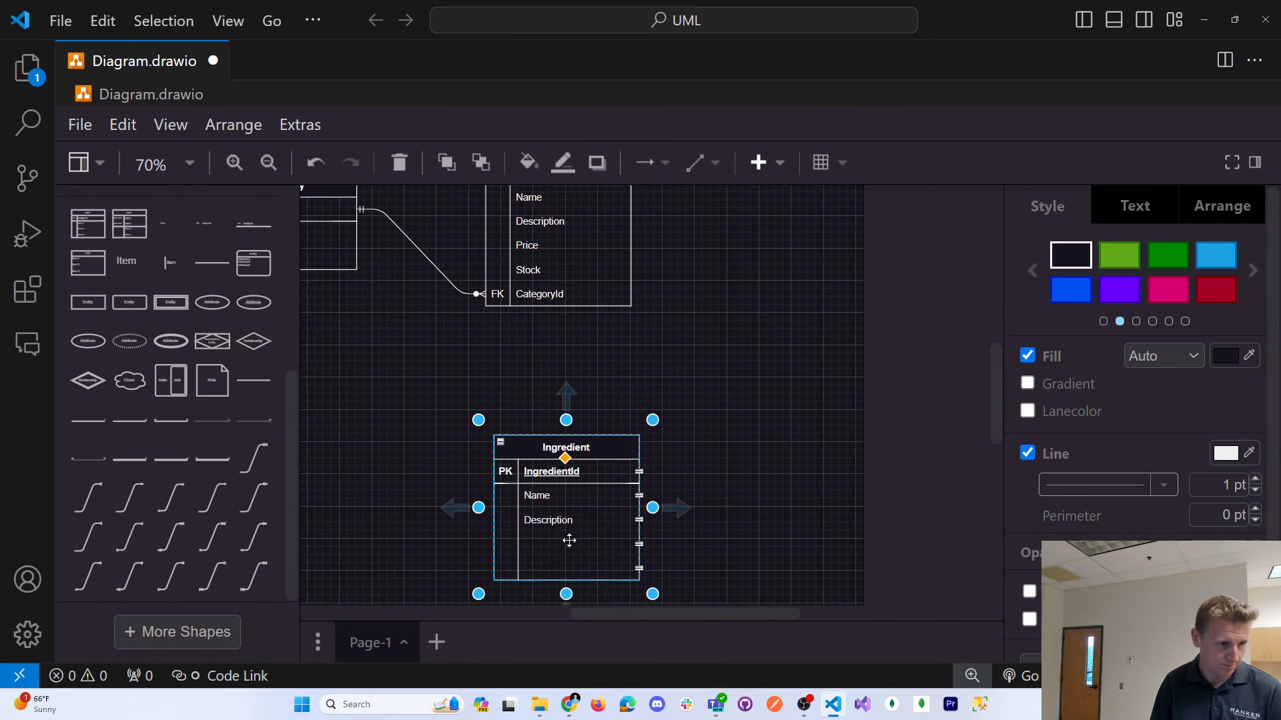
{"action": "left_click", "coordinate": [731, 506]}
Reposition the Ingredient table beneath the Product table and try to delete its blank row under Description
{"action": "left_click_drag", "start_coordinate": [600, 446], "coordinate": [608, 399]}
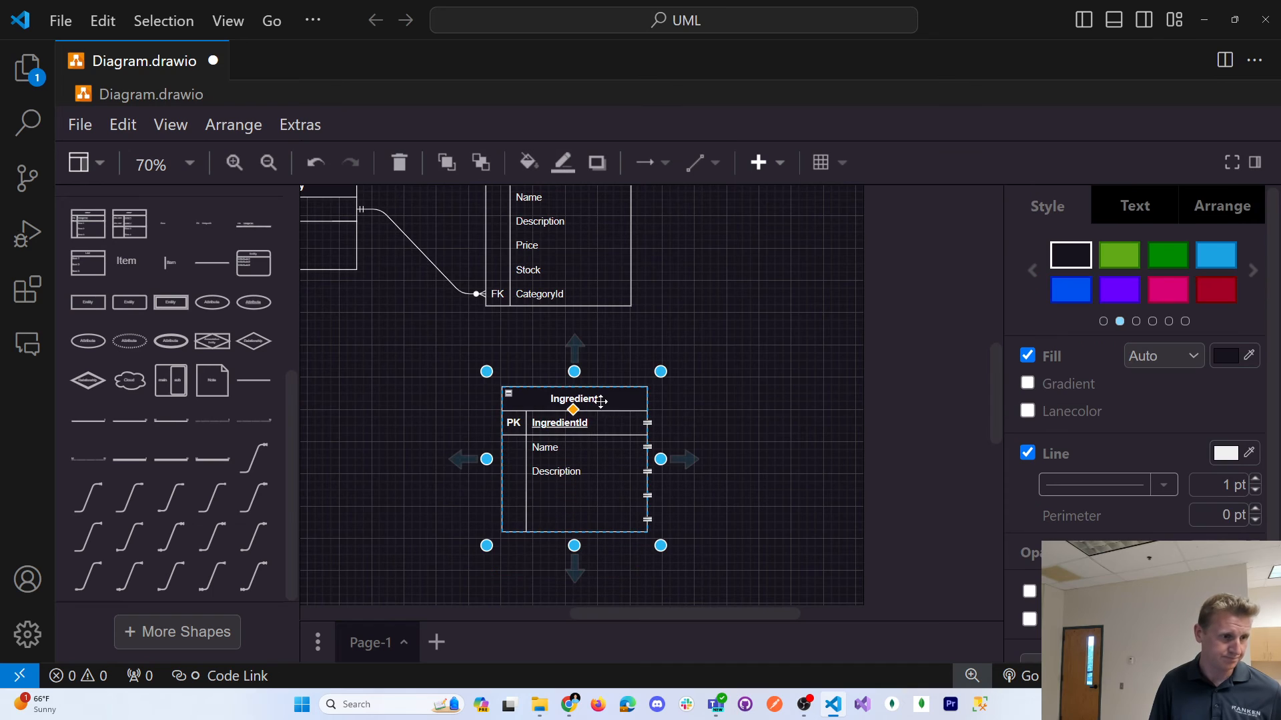
{"action": "left_click", "coordinate": [585, 506]}
{"action": "right_click", "coordinate": [579, 495]}
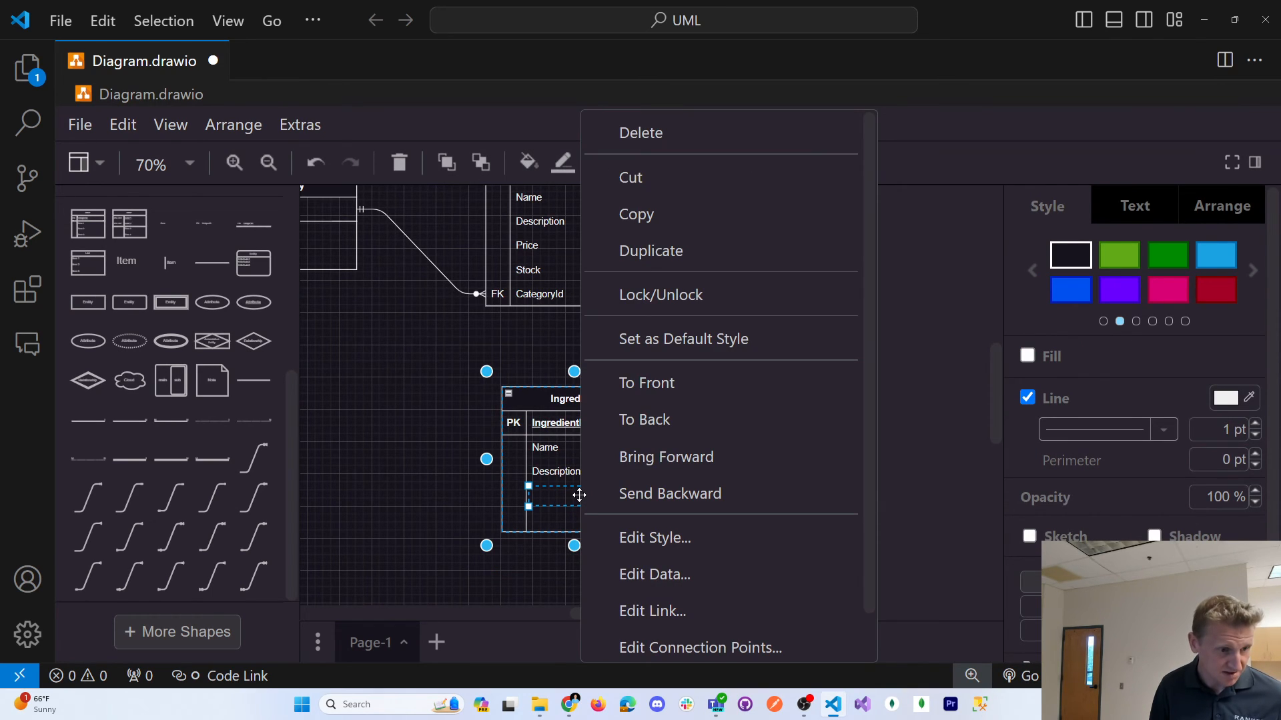
{"action": "left_click", "coordinate": [655, 138]}
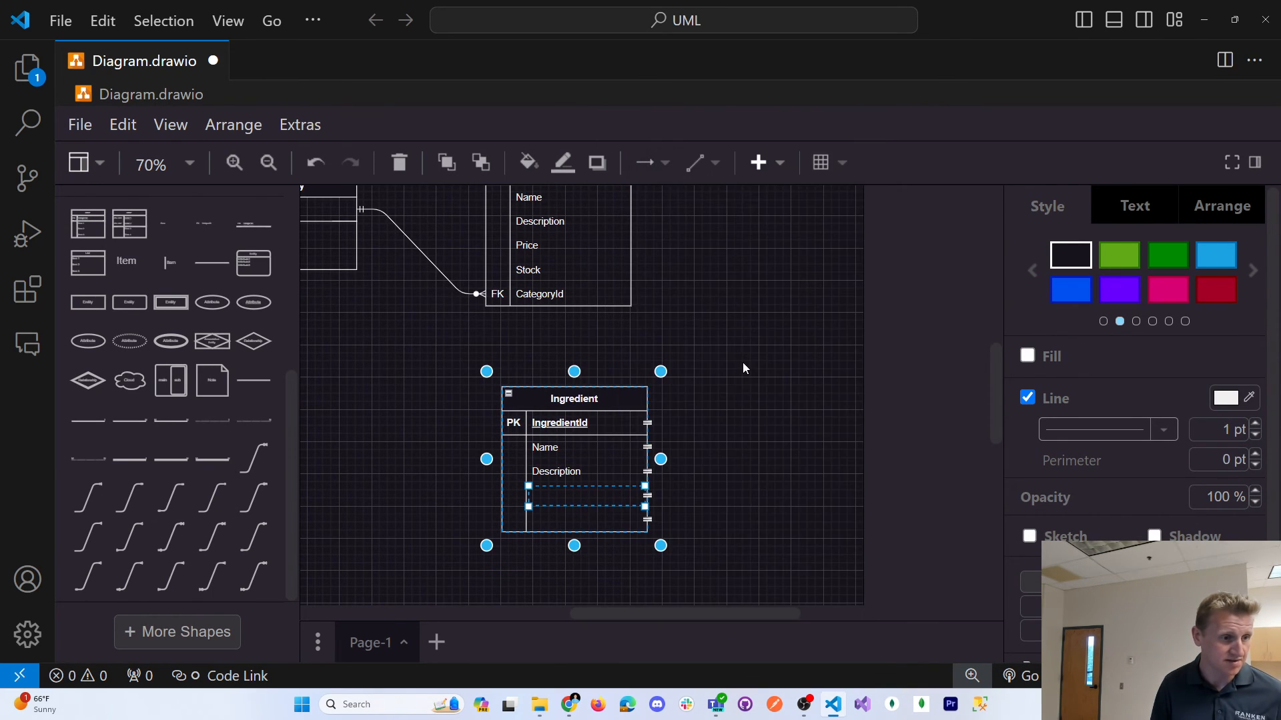
{"action": "left_click", "coordinate": [737, 388]}
{"action": "left_click", "coordinate": [611, 397]}
{"action": "left_click_drag", "start_coordinate": [612, 397], "coordinate": [614, 424]}
{"action": "left_click", "coordinate": [498, 365]}
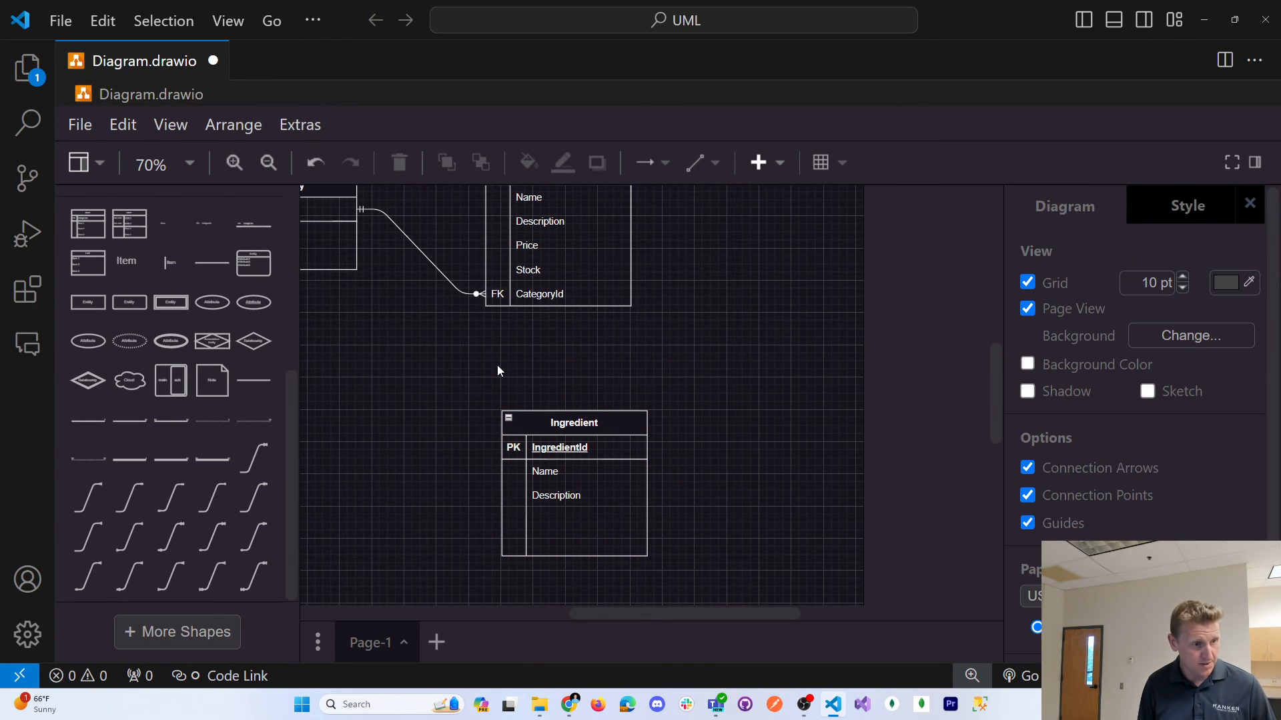
Insert a table with PK,FK1 and PK,FK2 rows below Product for ChatGPT's ProductIngredient entity, moving the Ingredient table down to make room
{"action": "key", "text": "alt+Tab"}
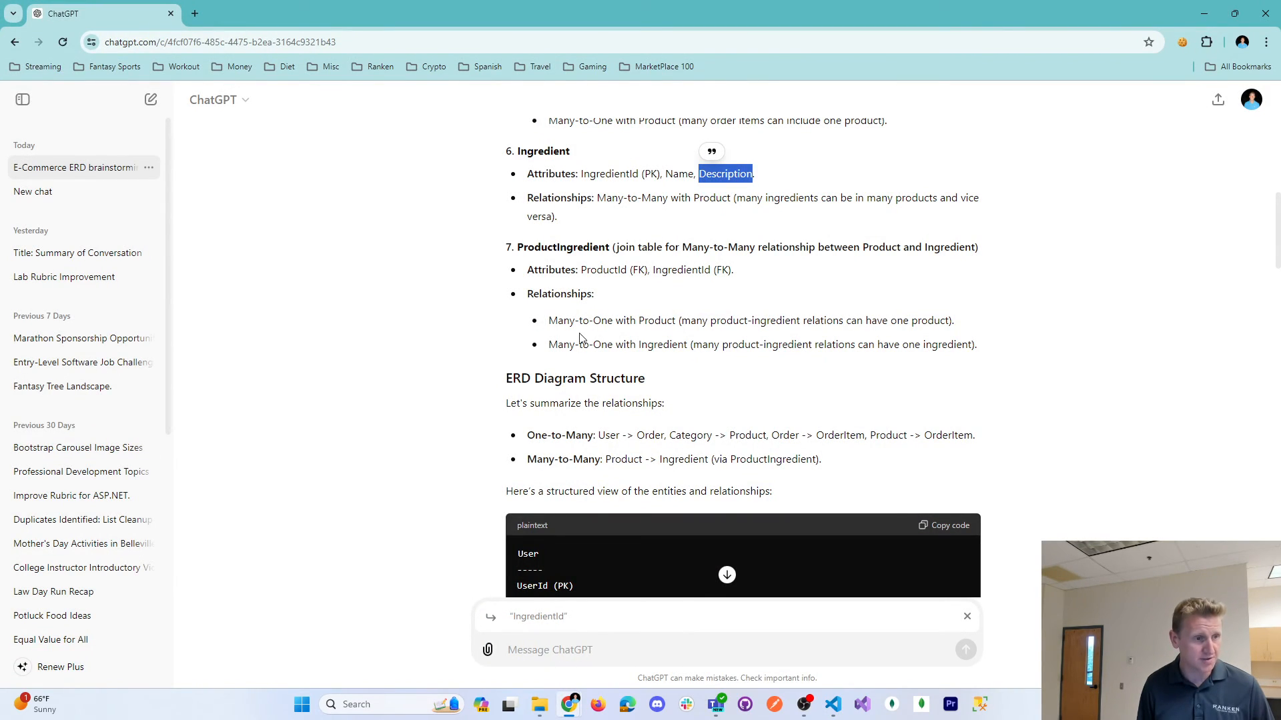
{"action": "double_click", "coordinate": [550, 249]}
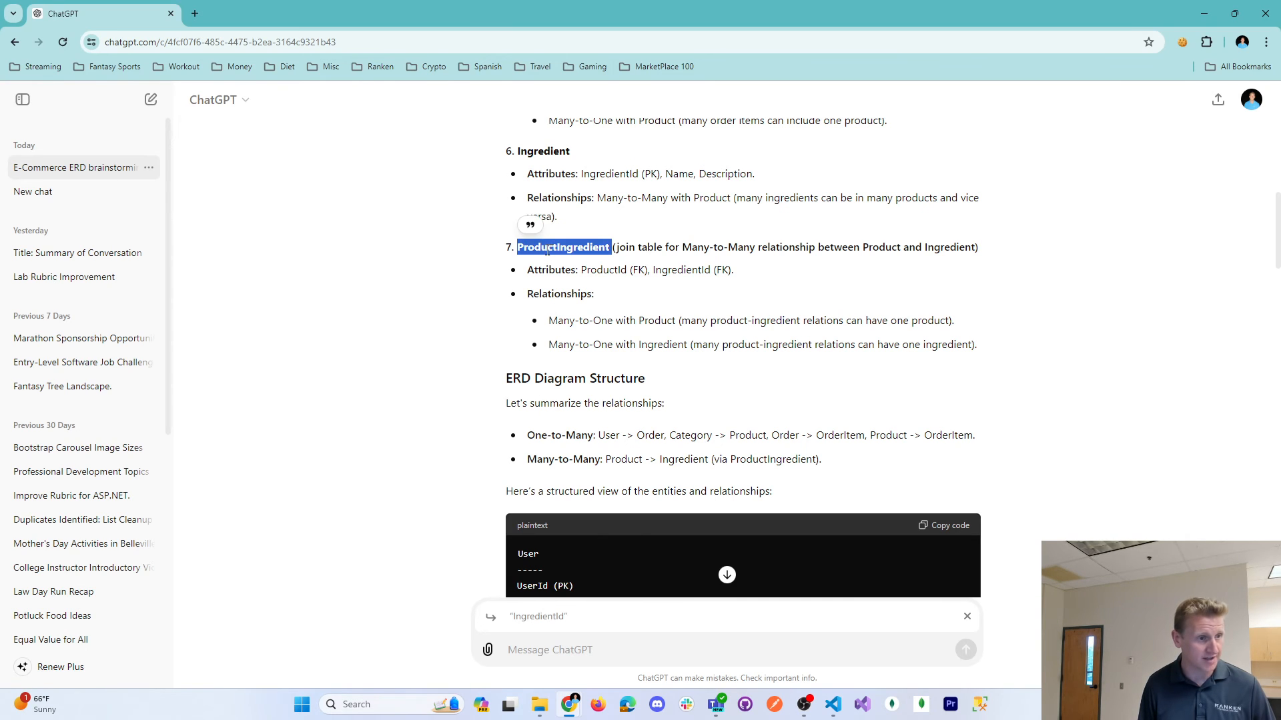
{"action": "key", "text": "alt+Tab"}
{"action": "mouse_move", "coordinate": [86, 220]}
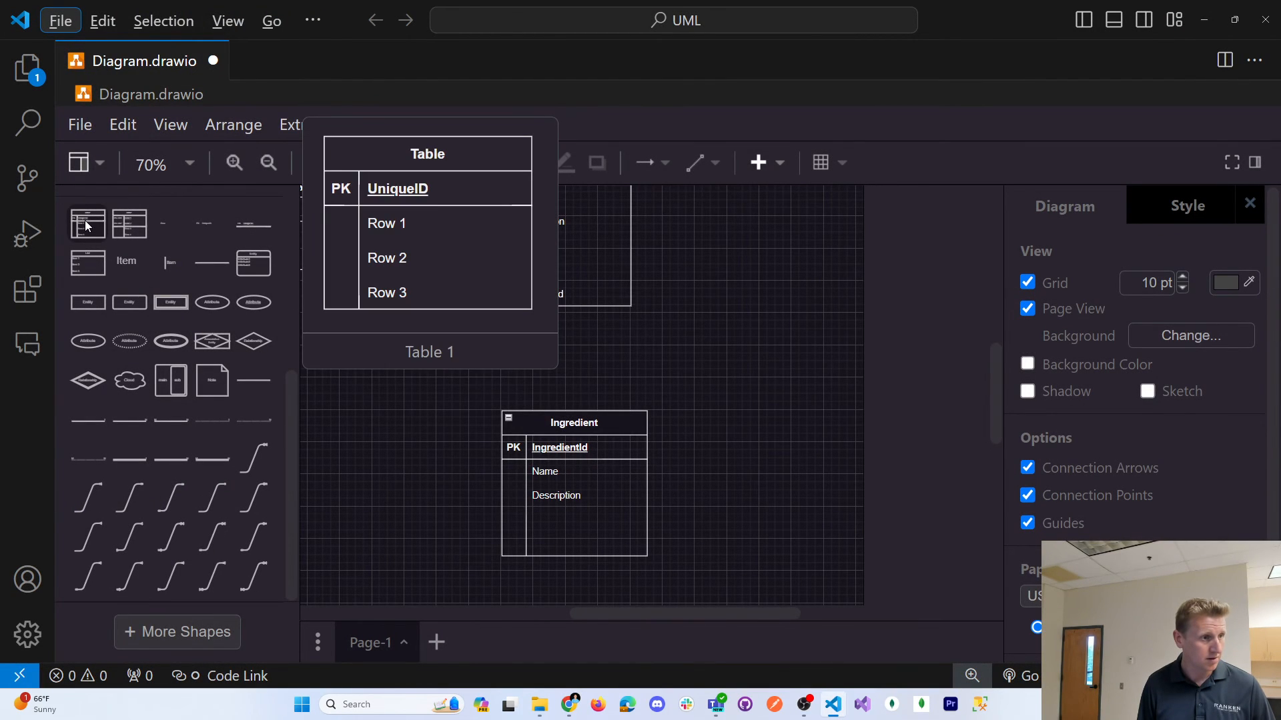
{"action": "mouse_move", "coordinate": [127, 231]}
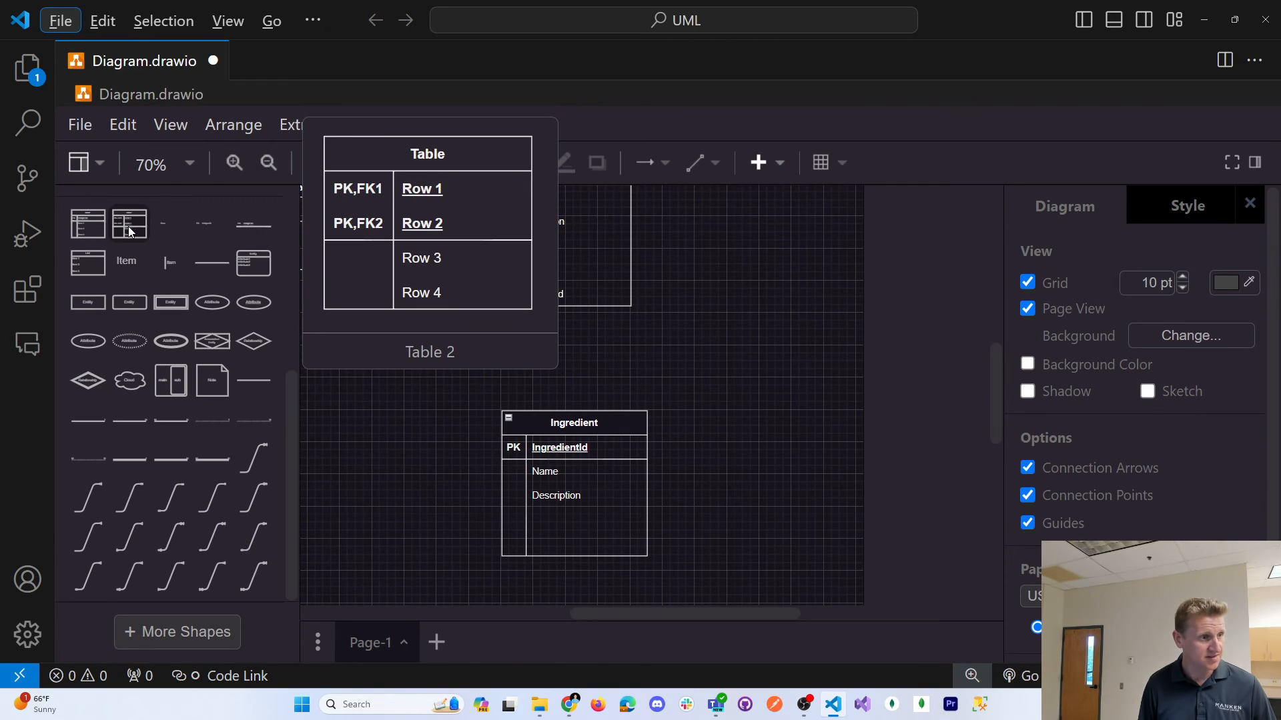
{"action": "left_click_drag", "start_coordinate": [130, 226], "coordinate": [493, 315]}
{"action": "left_click", "coordinate": [561, 507]}
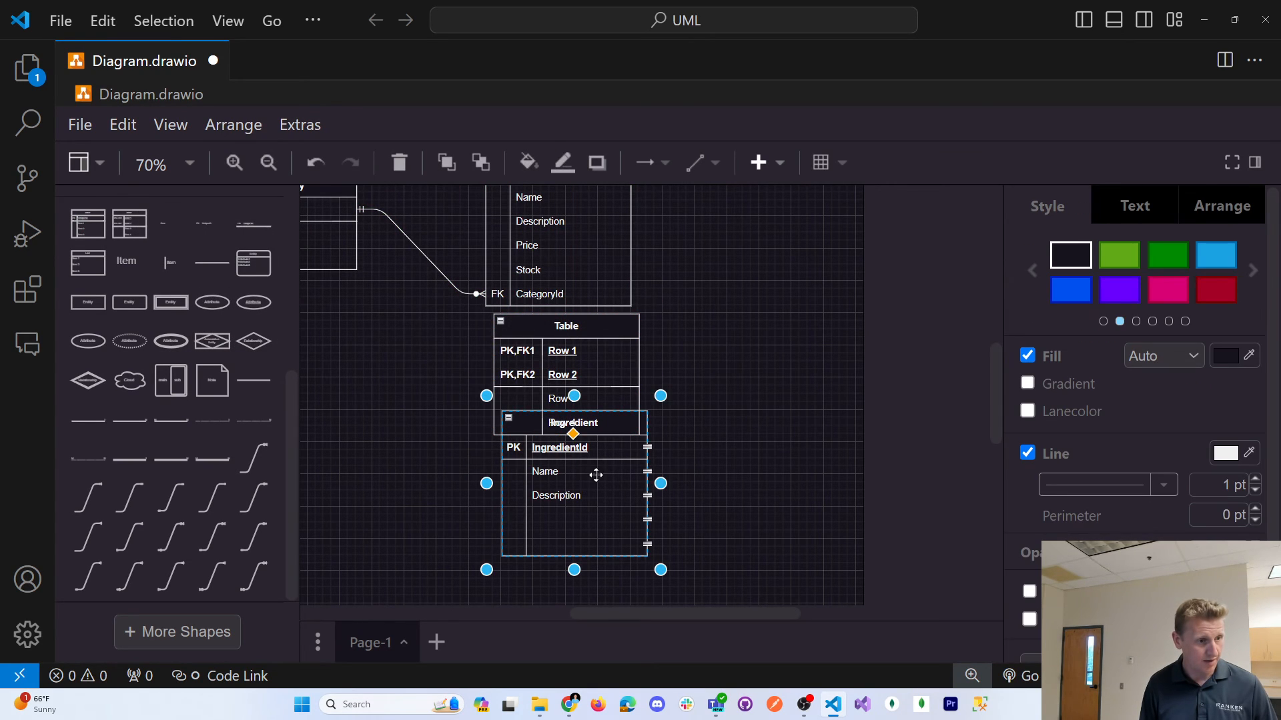
{"action": "left_click_drag", "start_coordinate": [596, 475], "coordinate": [591, 540]}
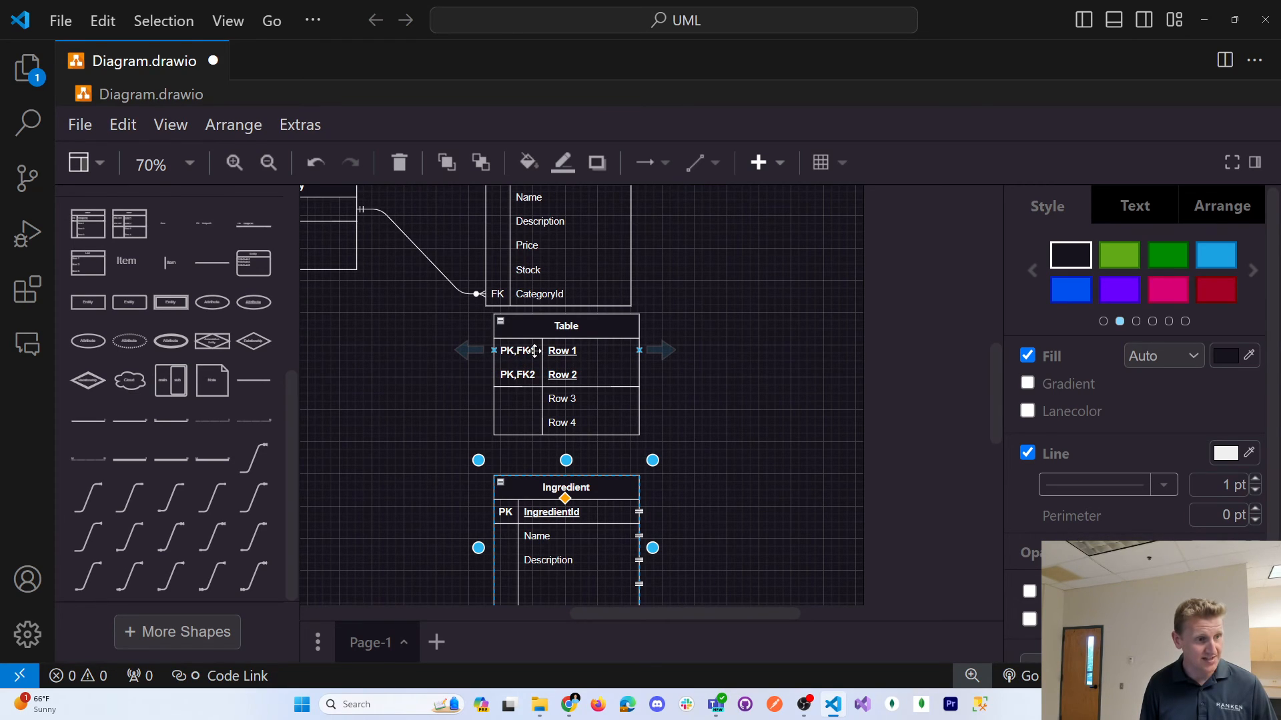
Delete the Row 3 and Row 4 entries from the new join table
{"action": "left_click", "coordinate": [521, 400]}
{"action": "left_click", "coordinate": [520, 400]}
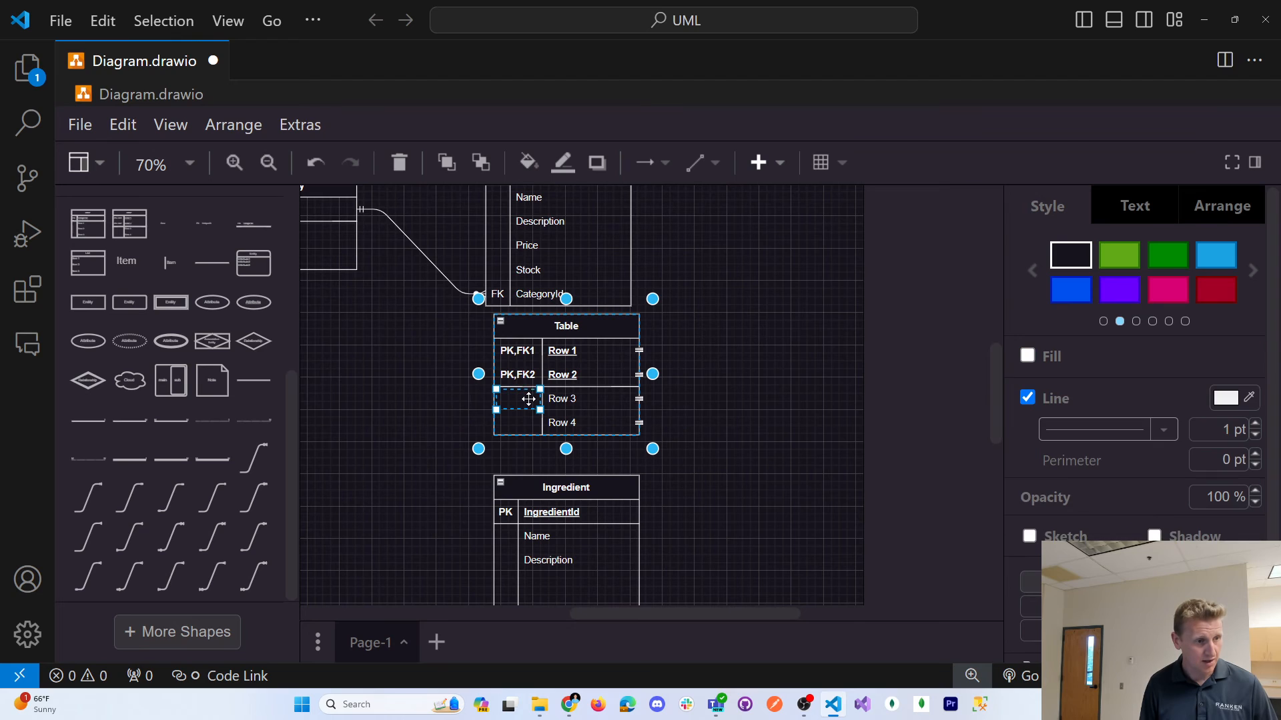
{"action": "right_click", "coordinate": [520, 401]}
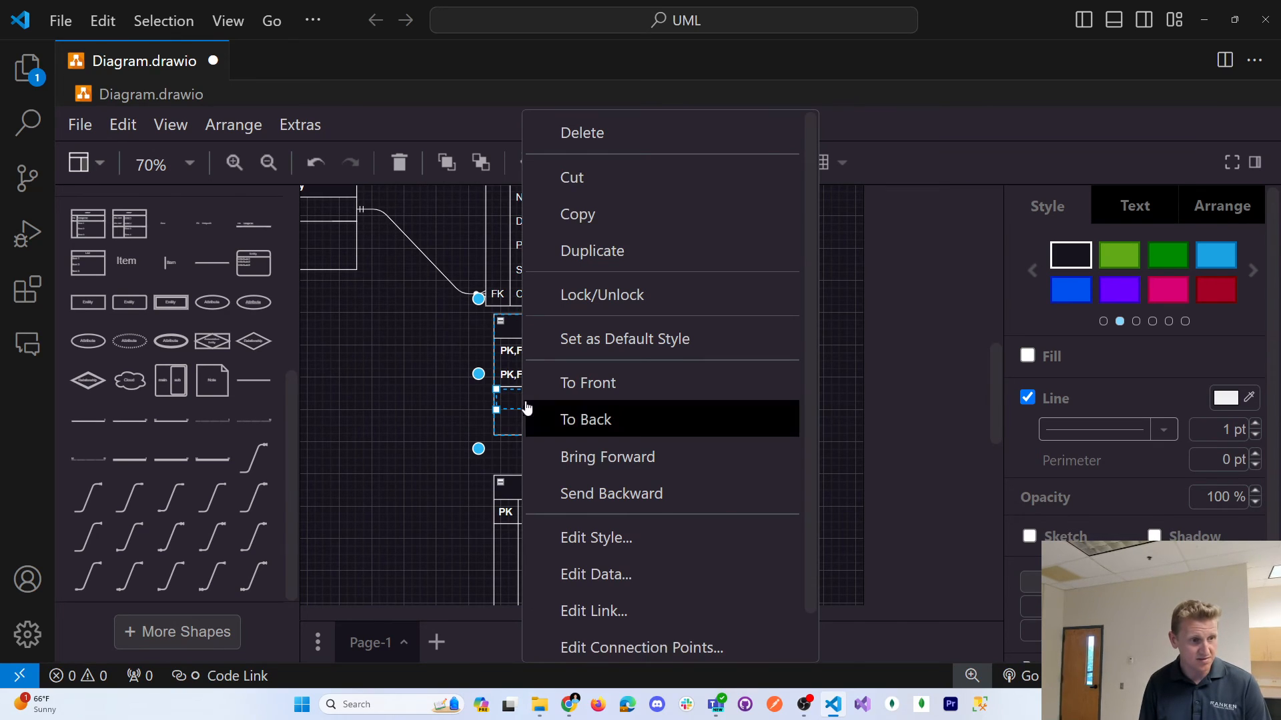
{"action": "left_click", "coordinate": [615, 133]}
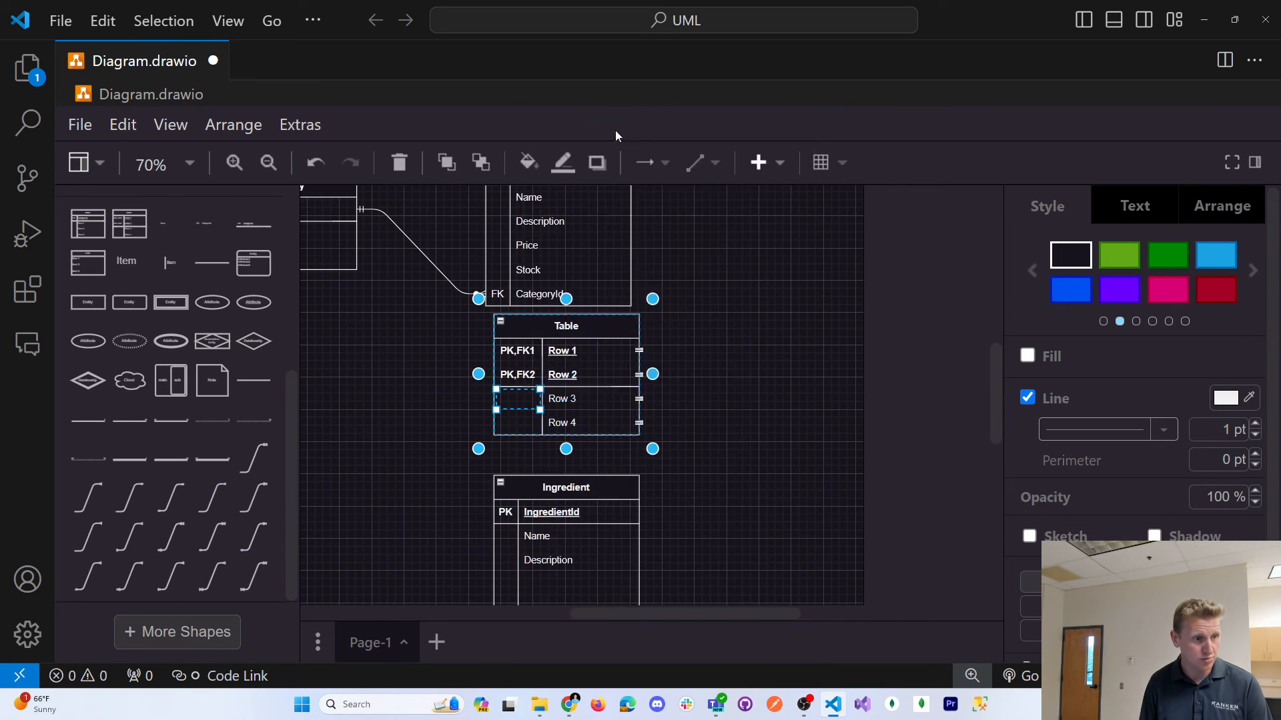
{"action": "left_click", "coordinate": [570, 402]}
{"action": "key", "text": "Delete"}
{"action": "left_click", "coordinate": [569, 424]}
{"action": "key", "text": "Delete"}
Try to delete the two emptied rows at the end of the join table
{"action": "left_click", "coordinate": [572, 398]}
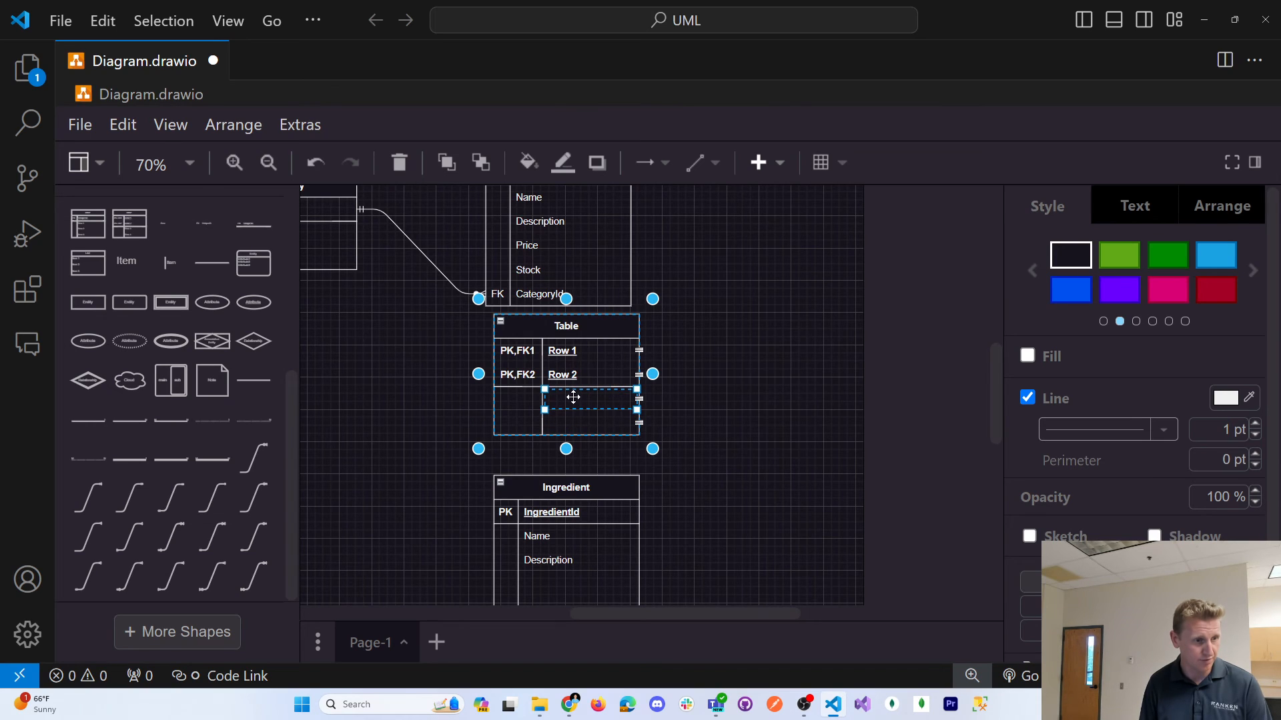
{"action": "right_click", "coordinate": [572, 398]}
{"action": "left_click", "coordinate": [636, 136]}
{"action": "left_click", "coordinate": [585, 421]}
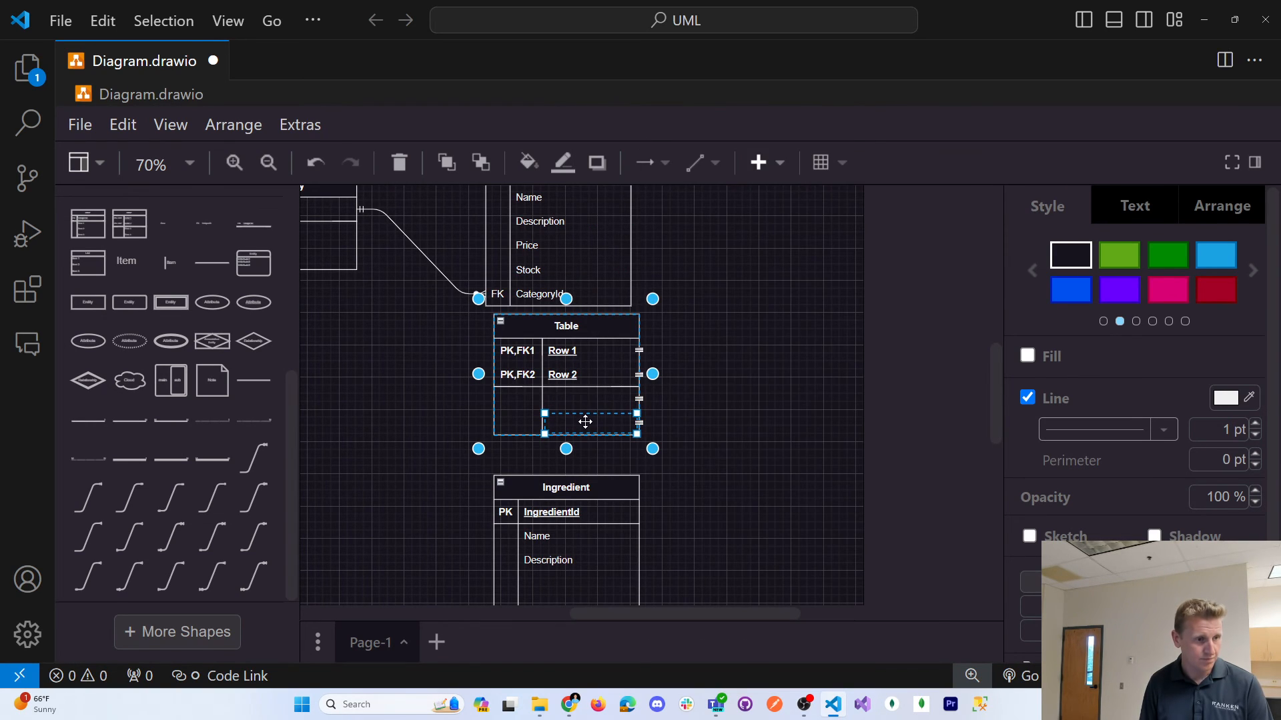
Copy the ProductId attribute from ChatGPT into the join table's PK,FK1 row, replacing Row 1
{"action": "double_click", "coordinate": [563, 350]}
{"action": "key", "text": "alt+Tab"}
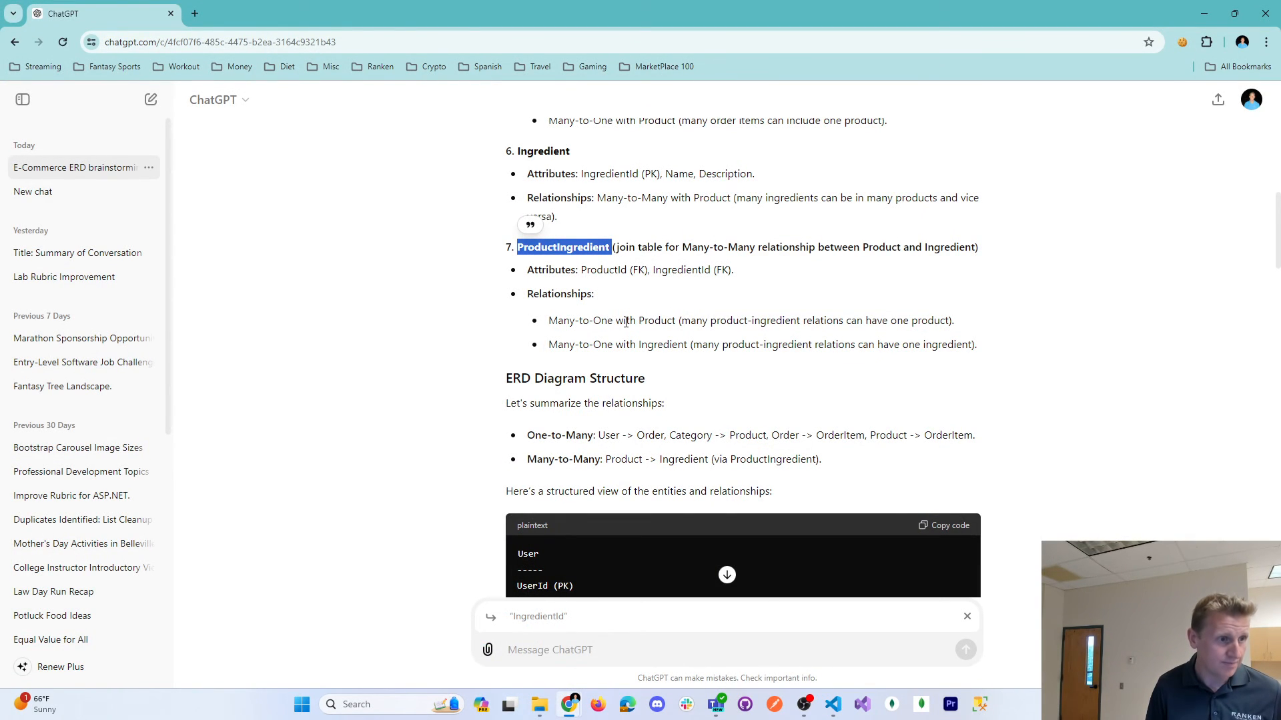
{"action": "double_click", "coordinate": [611, 271]}
{"action": "key", "text": "ctrl+c"}
{"action": "key", "text": "alt+Tab"}
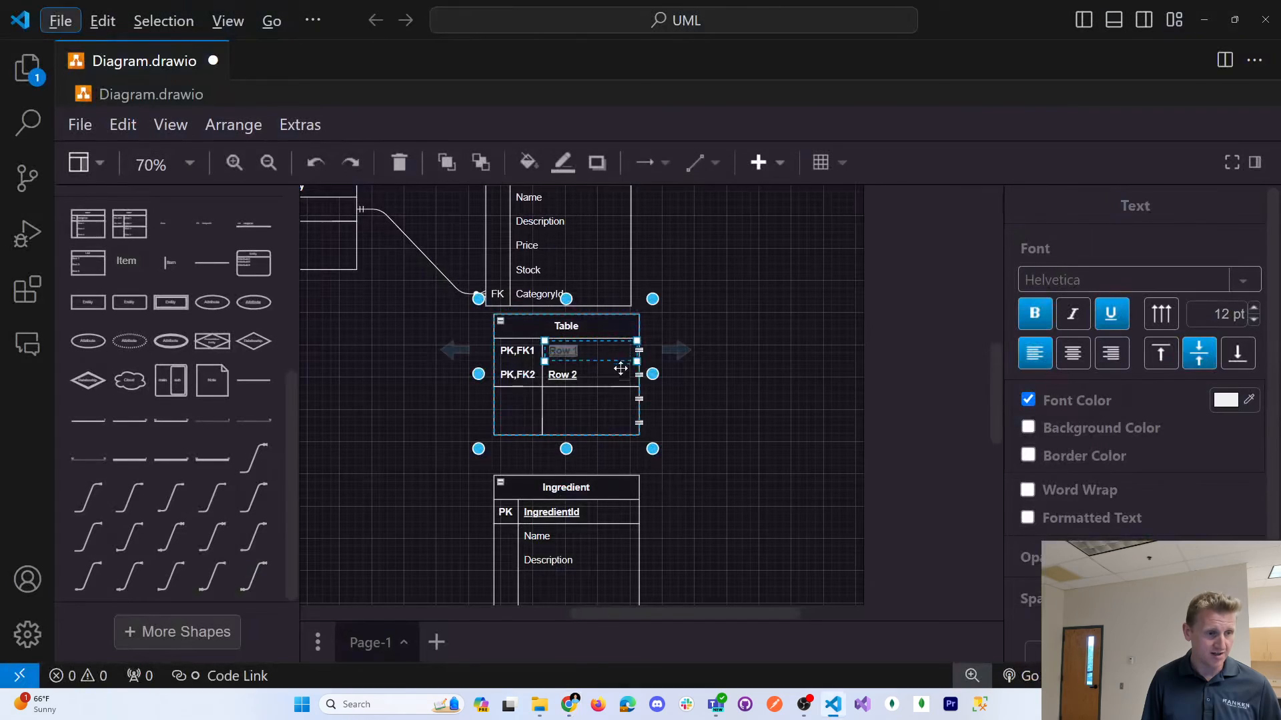
{"action": "left_click", "coordinate": [585, 351]}
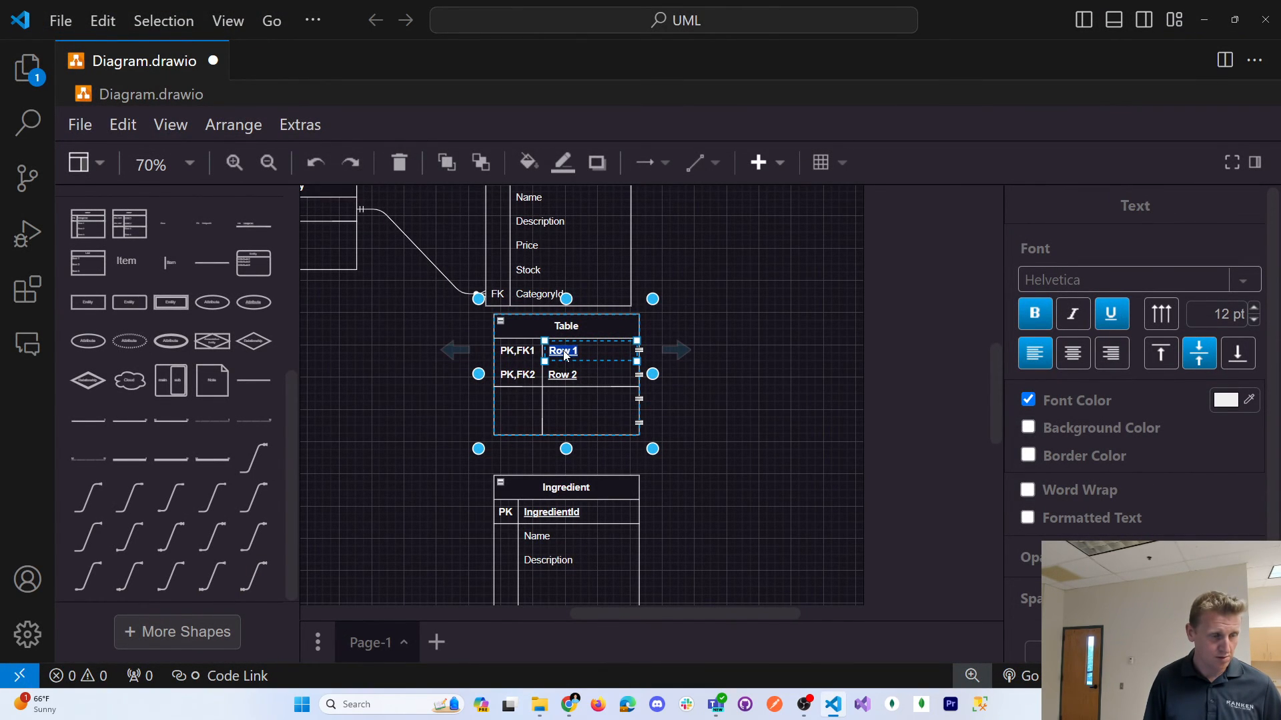
{"action": "key", "text": "ctrl+v"}
Copy the IngredientId attribute from ChatGPT into the join table's PK,FK2 row, replacing Row 2
{"action": "left_click", "coordinate": [570, 378]}
{"action": "double_click", "coordinate": [581, 390]}
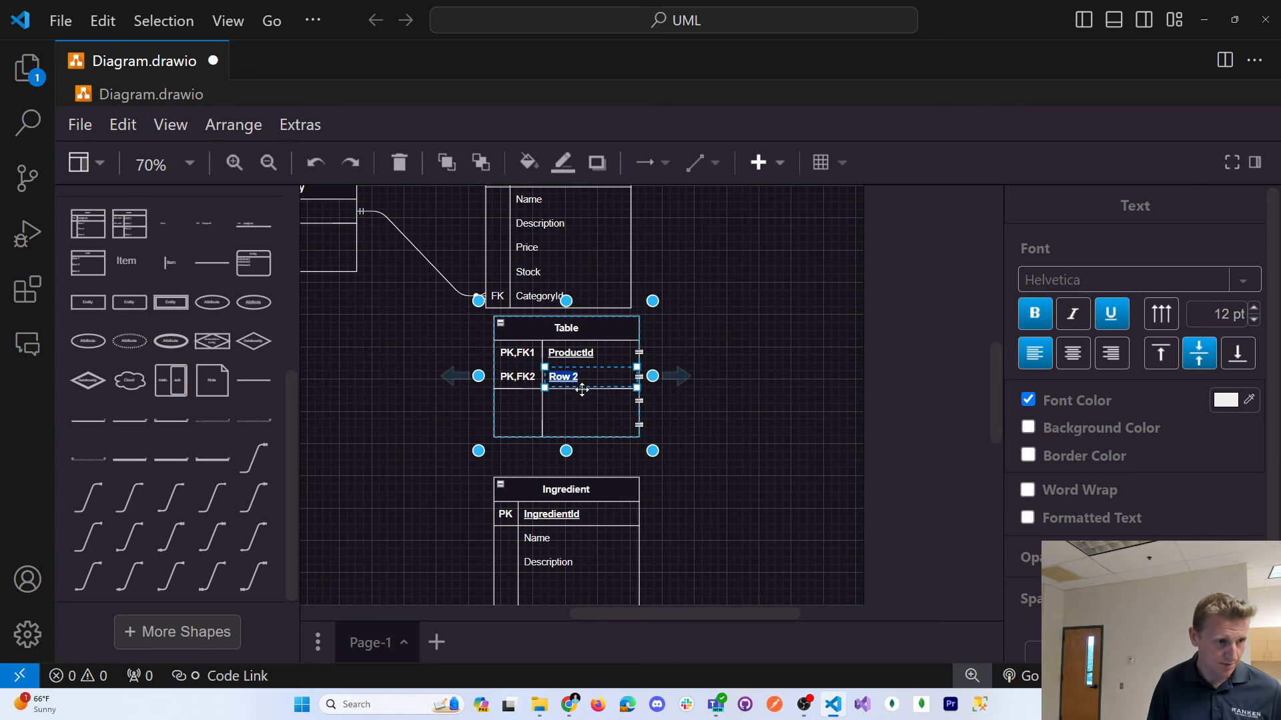
{"action": "key", "text": "alt+Tab"}
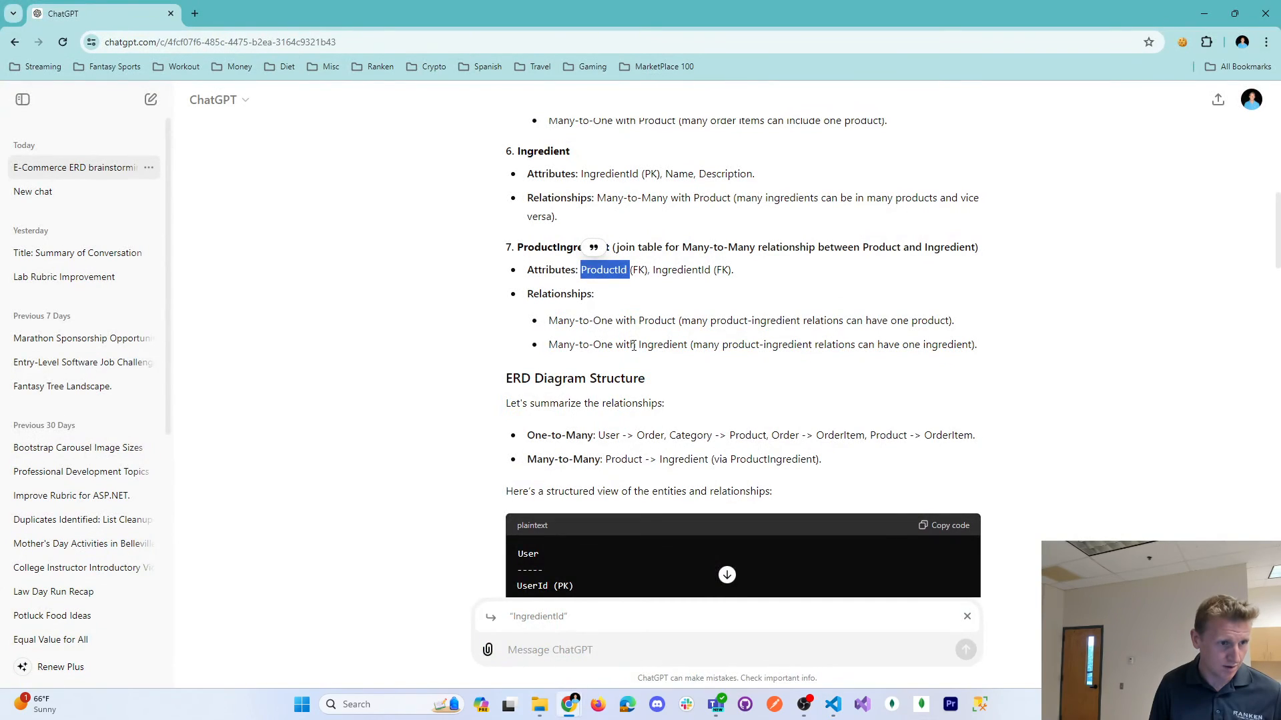
{"action": "double_click", "coordinate": [680, 270]}
{"action": "key", "text": "ctrl+c"}
{"action": "key", "text": "alt+Tab"}
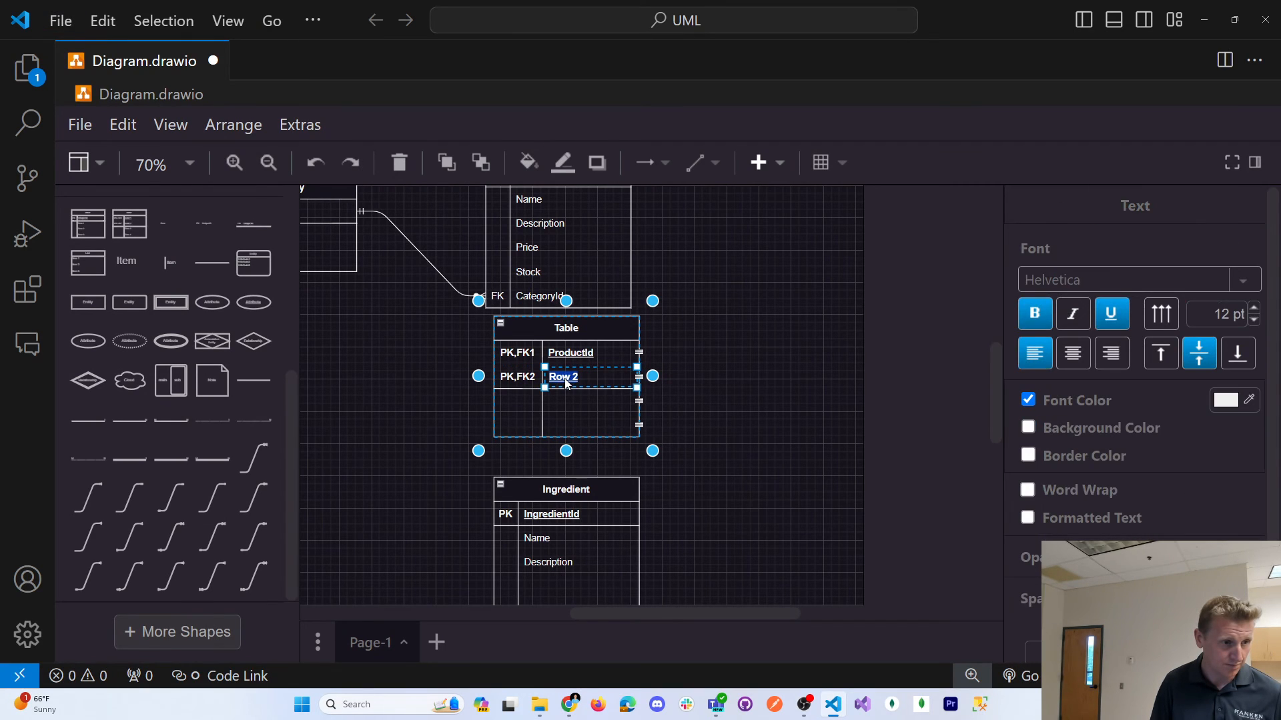
{"action": "key", "text": "ctrl+v"}
Copy the entity name ProductIngredient from ChatGPT into the join table's title
{"action": "left_click", "coordinate": [566, 333]}
{"action": "key", "text": "alt+Tab"}
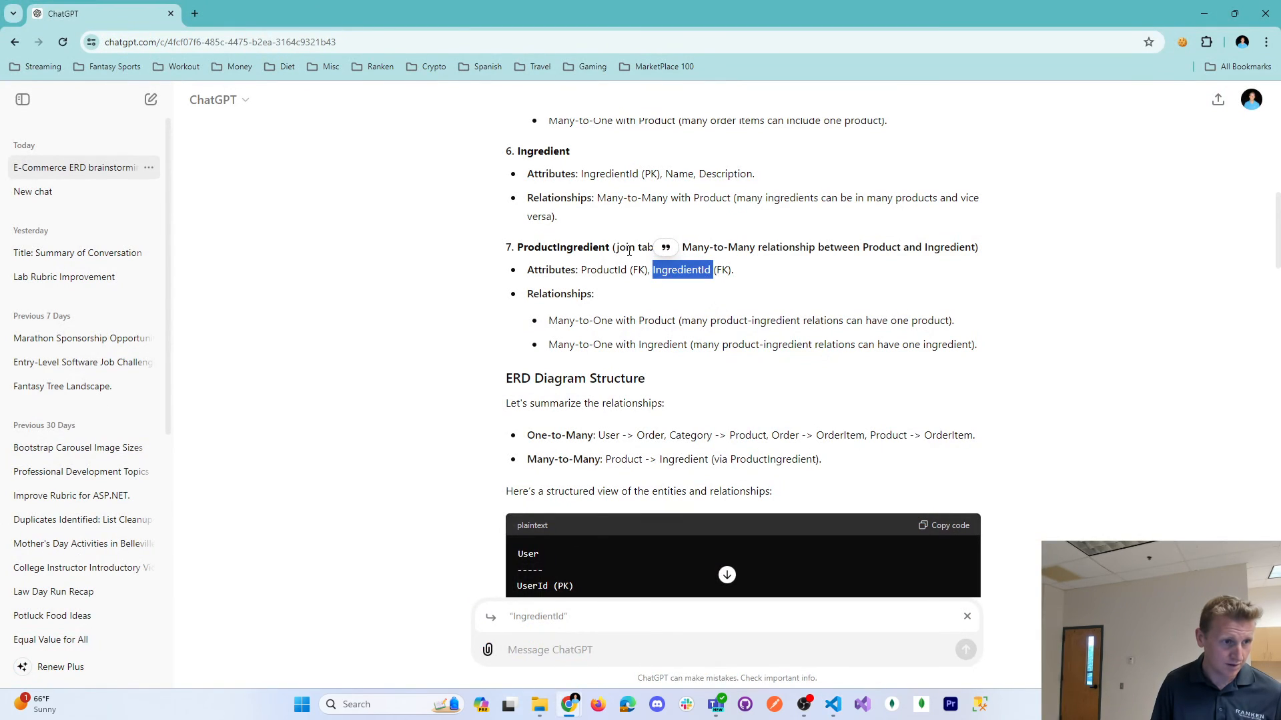
{"action": "double_click", "coordinate": [563, 248]}
{"action": "key", "text": "ctrl+c"}
{"action": "key", "text": "alt+Tab"}
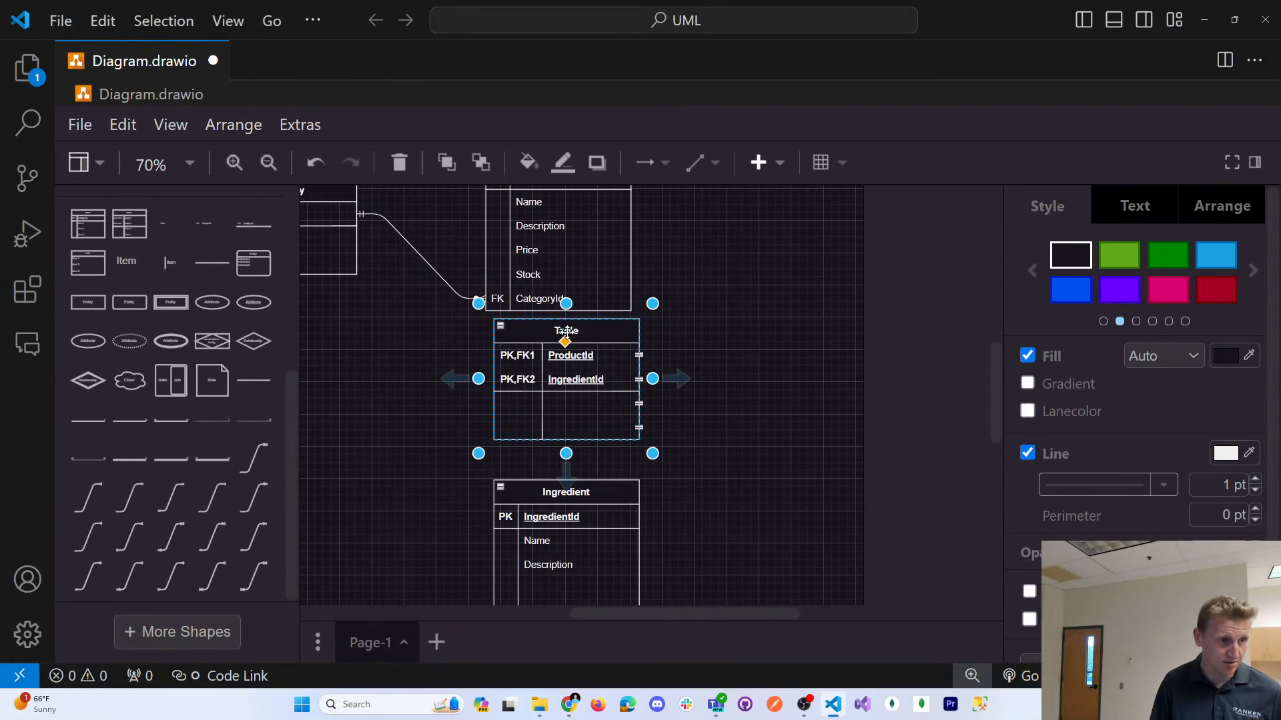
{"action": "double_click", "coordinate": [572, 327]}
{"action": "key", "text": "ctrl+v"}
{"action": "left_click", "coordinate": [670, 384]}
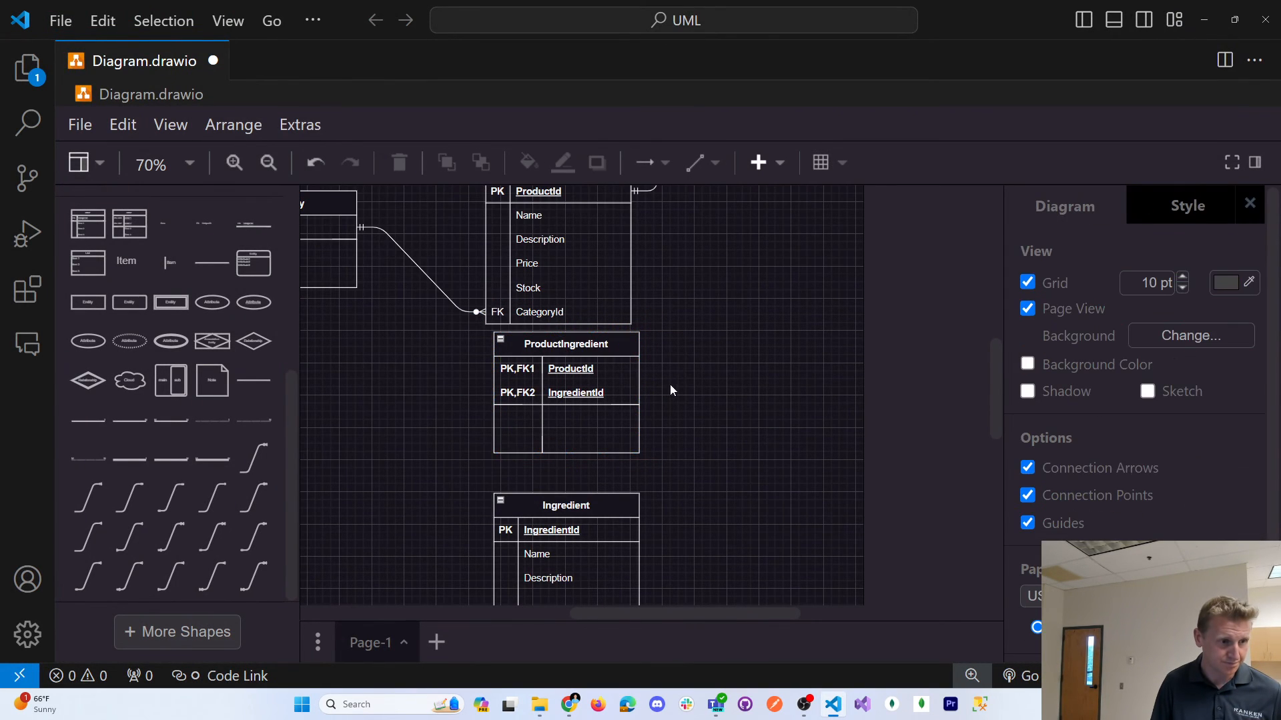
Move the Ingredient and ProductIngredient tables down to leave space below the Product table
{"action": "scroll", "coordinate": [673, 482], "scroll_direction": "down", "scroll_amount": 2}
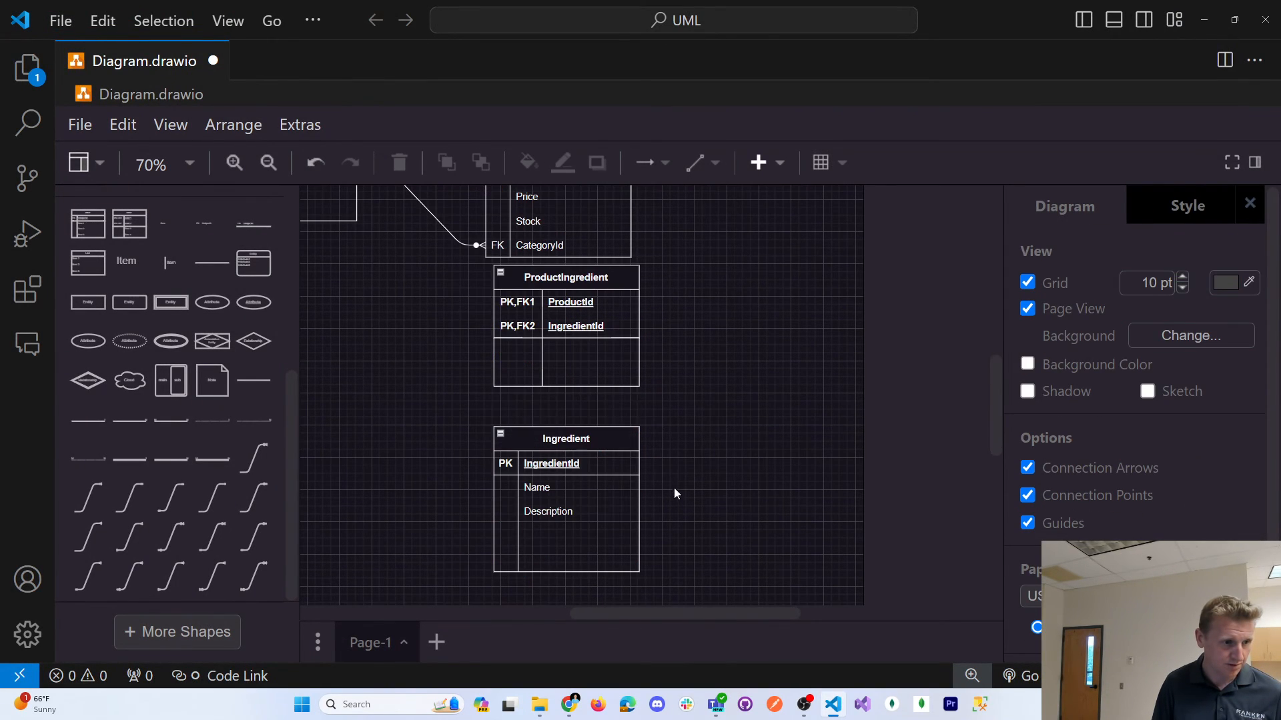
{"action": "left_click_drag", "start_coordinate": [621, 438], "coordinate": [622, 466]}
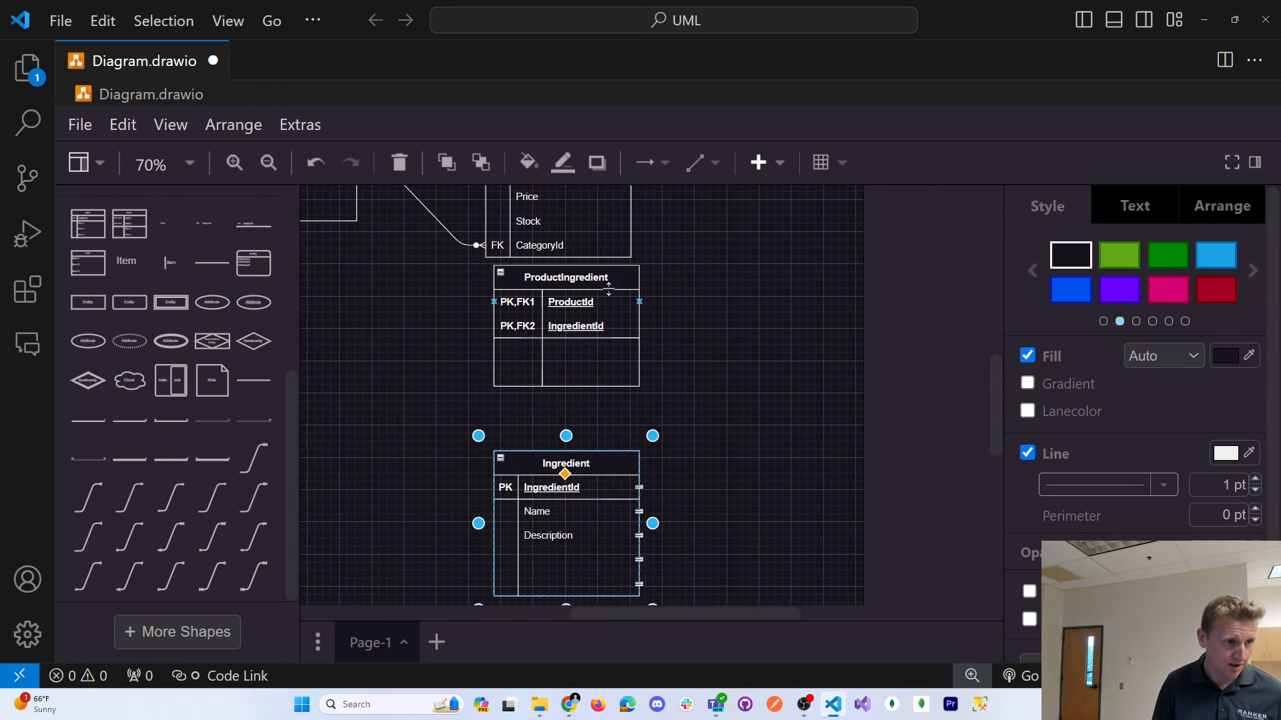
{"action": "left_click_drag", "start_coordinate": [610, 275], "coordinate": [594, 306]}
{"action": "left_click", "coordinate": [674, 304]}
{"action": "scroll", "coordinate": [683, 300], "scroll_direction": "down", "scroll_amount": 3}
{"action": "scroll", "coordinate": [736, 340], "scroll_direction": "up", "scroll_amount": 3}
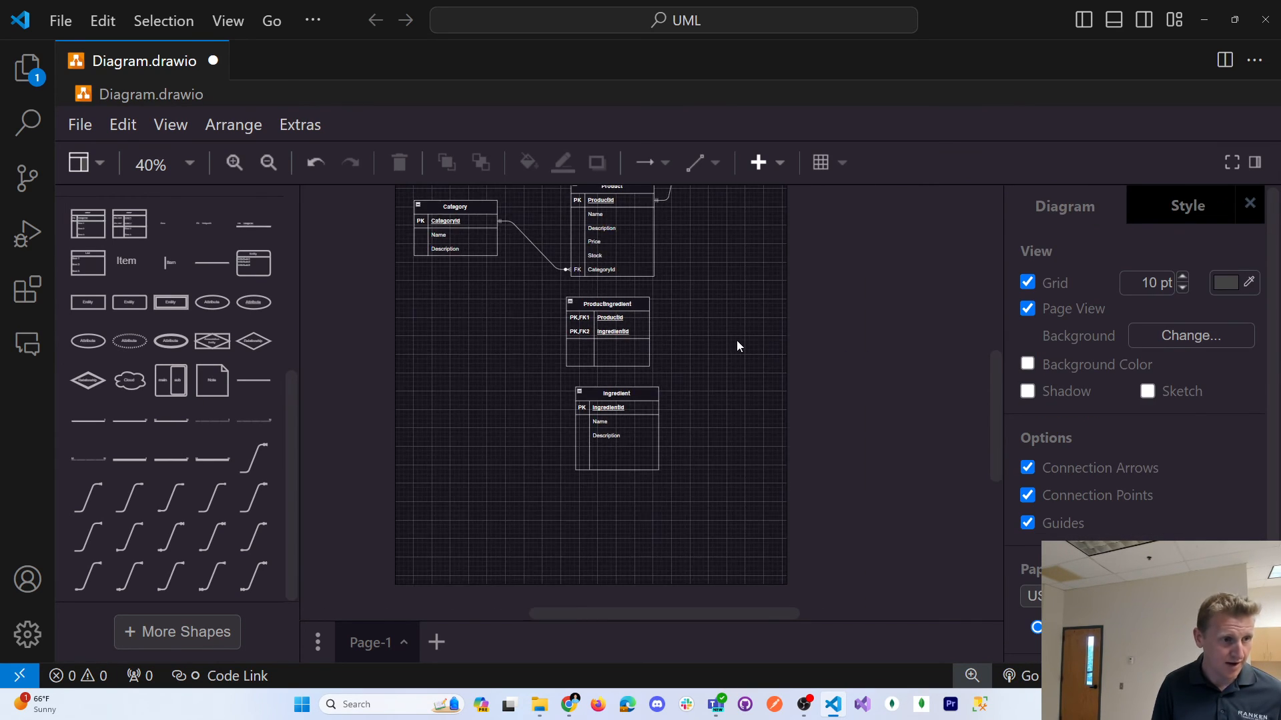
Move the Ingredient table further down and align the ProductIngredient table directly beneath the Product table
{"action": "left_click_drag", "start_coordinate": [627, 459], "coordinate": [628, 486]}
{"action": "left_click_drag", "start_coordinate": [628, 366], "coordinate": [633, 375]}
{"action": "left_click", "coordinate": [704, 388]}
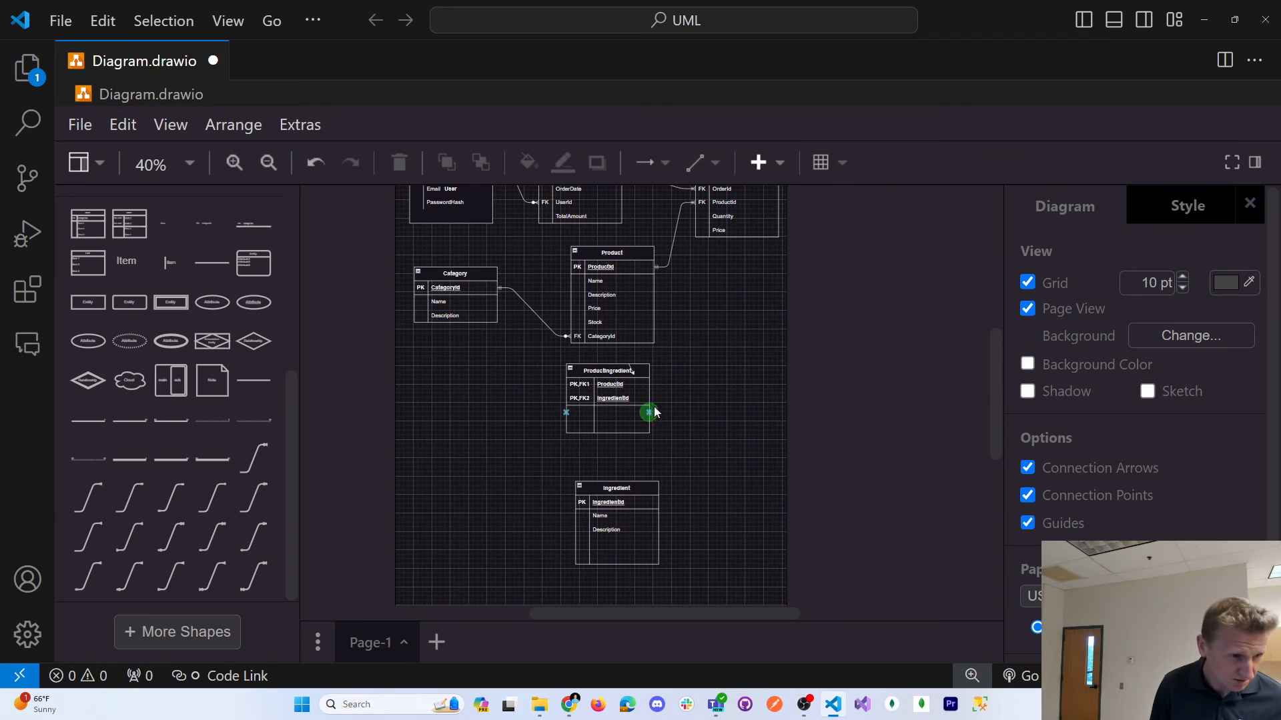
{"action": "scroll", "coordinate": [654, 408], "scroll_direction": "up", "scroll_amount": 3}
{"action": "key", "text": "ctrl+z"}
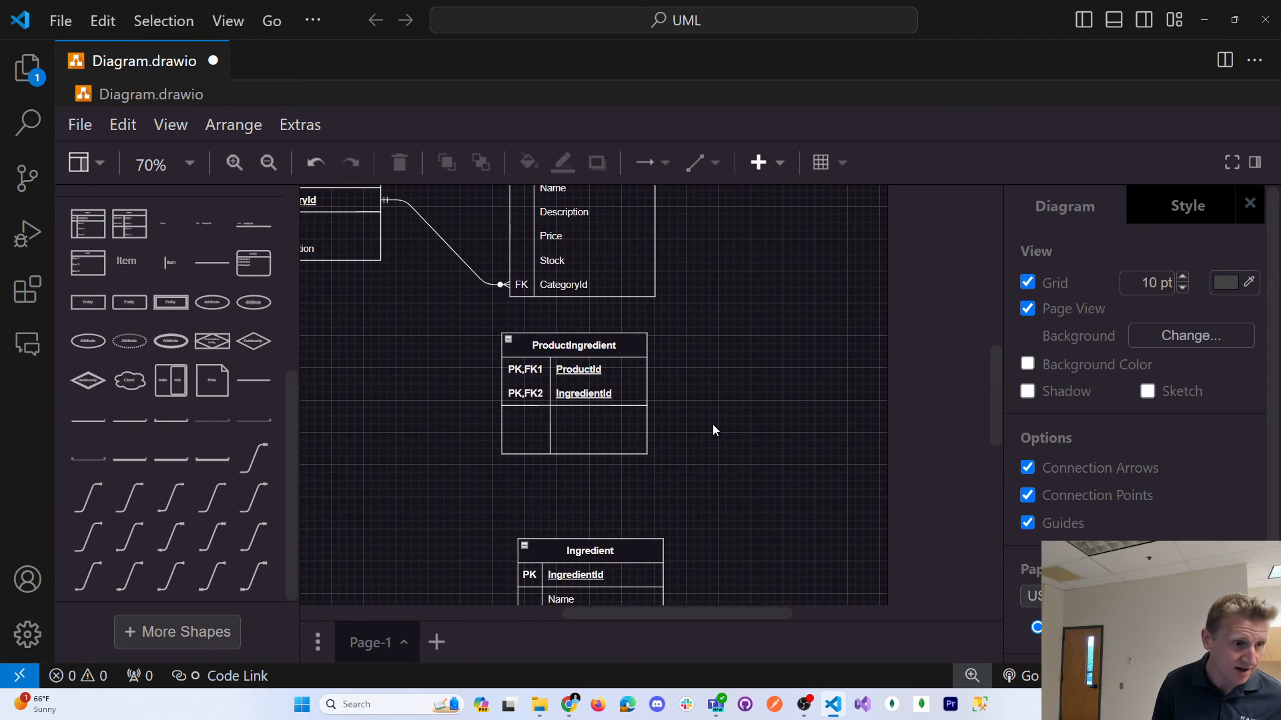
{"action": "left_click_drag", "start_coordinate": [612, 354], "coordinate": [619, 367]}
{"action": "left_click", "coordinate": [721, 395]}
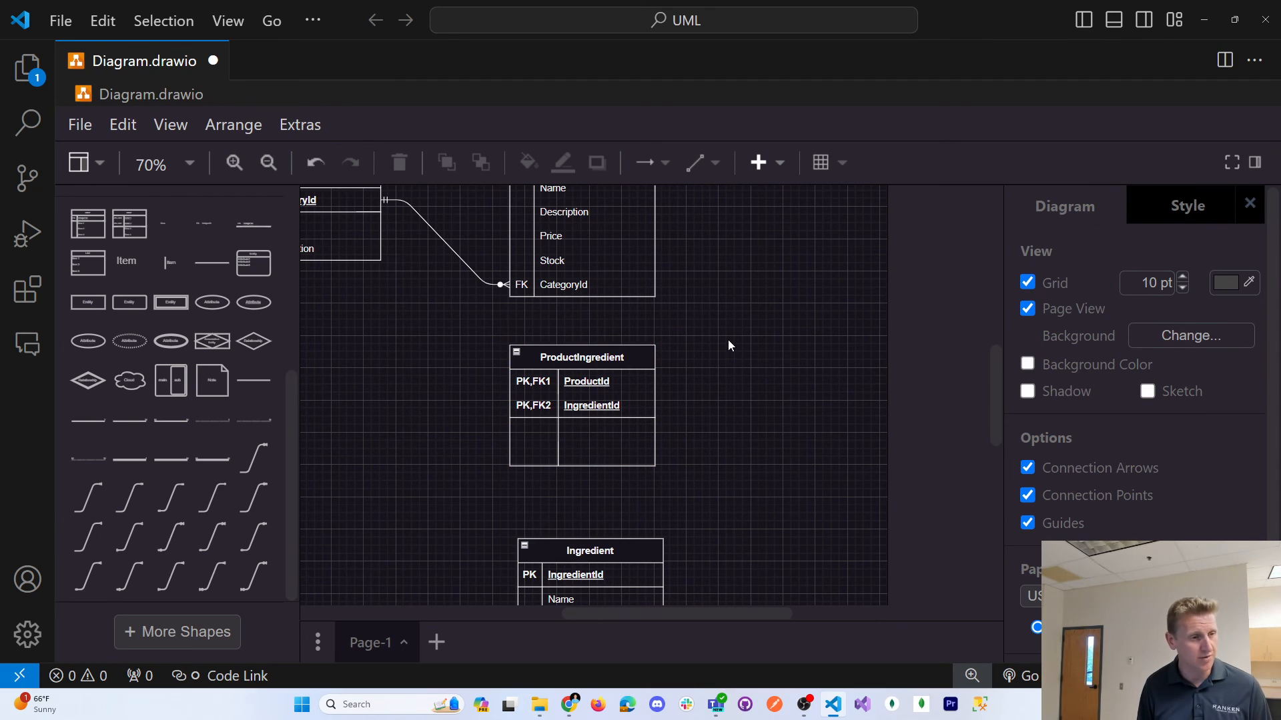
{"action": "left_click_drag", "start_coordinate": [626, 358], "coordinate": [627, 373]}
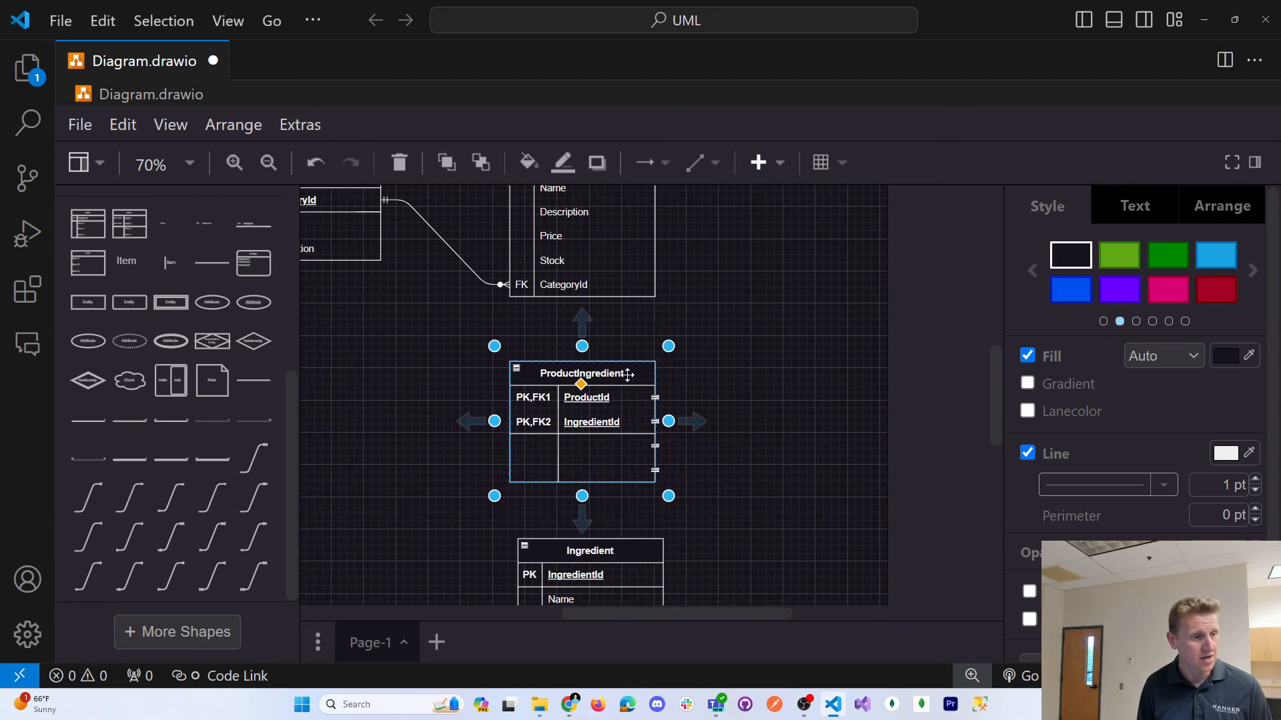
{"action": "left_click", "coordinate": [690, 379]}
{"action": "scroll", "coordinate": [689, 381], "scroll_direction": "up", "scroll_amount": 4}
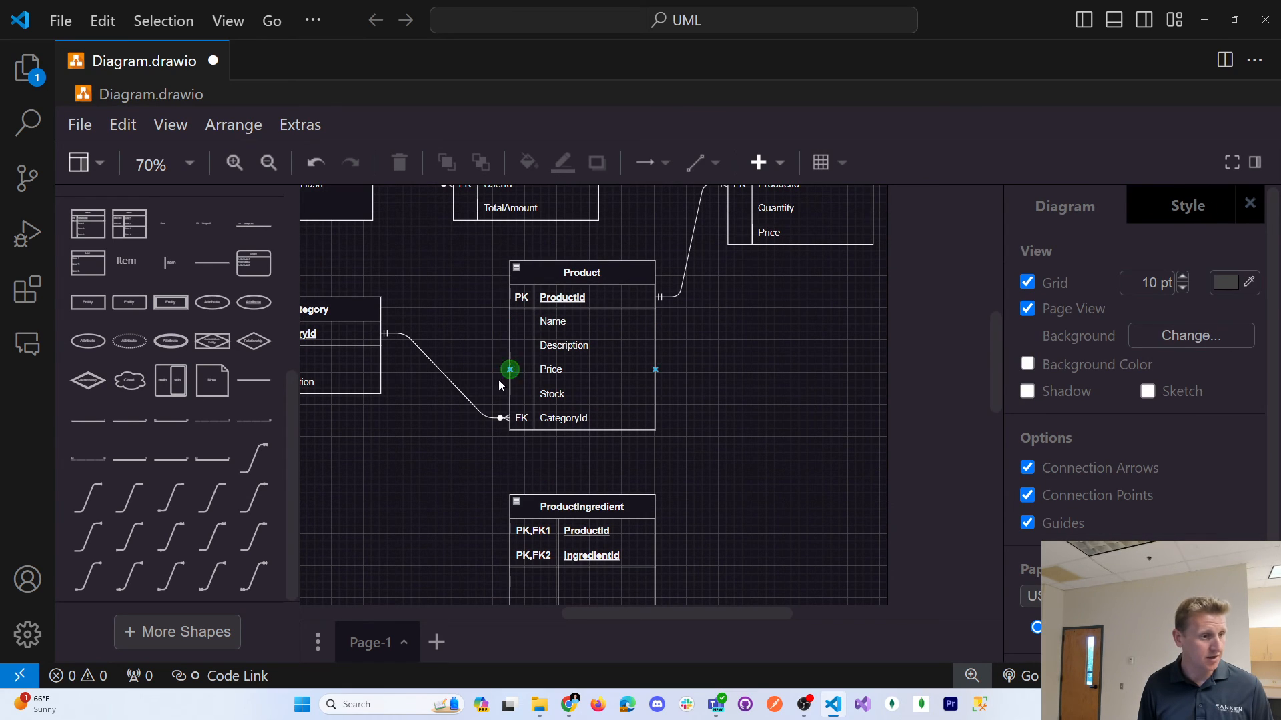
Link Product's ProductId primary key to ProductIngredient's PK,FK1 row with a 1 Mandatory to Many Mandatory connector
{"action": "mouse_move", "coordinate": [140, 533]}
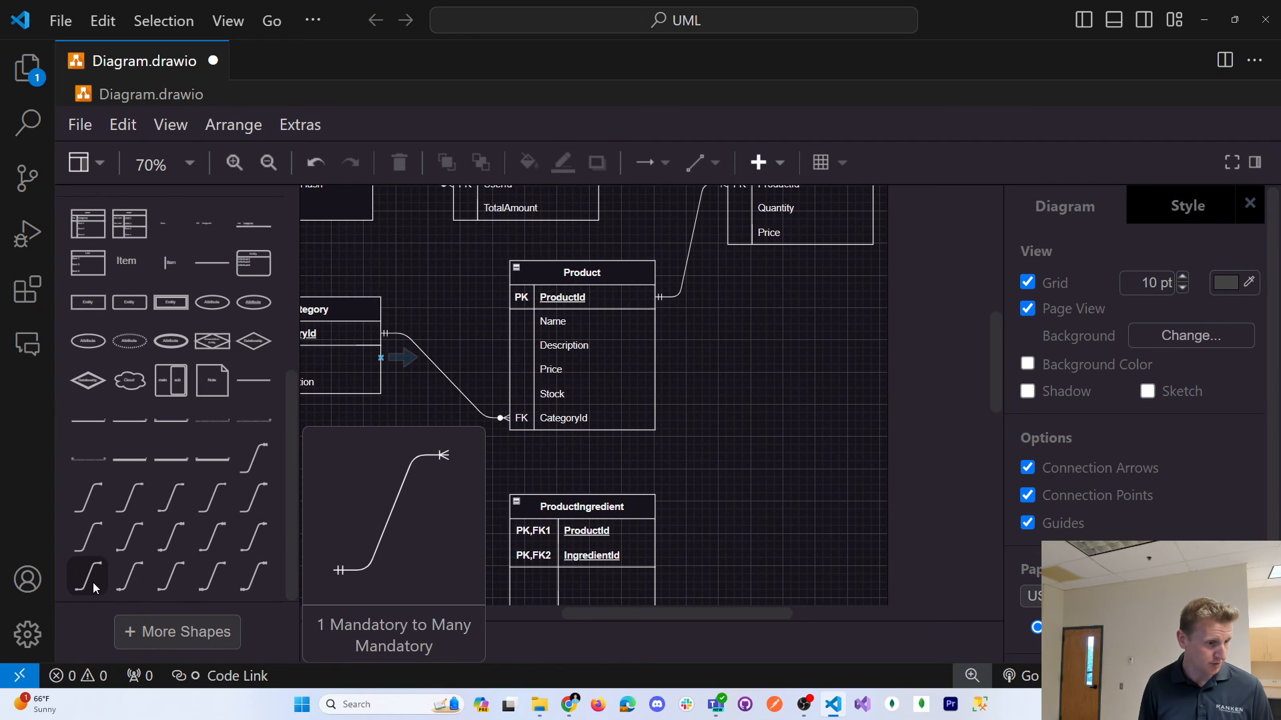
{"action": "left_click_drag", "start_coordinate": [94, 582], "coordinate": [459, 253]}
{"action": "mouse_move", "coordinate": [451, 333]}
{"action": "left_mouse_down"}
{"action": "mouse_move", "coordinate": [515, 333]}
{"action": "mouse_move", "coordinate": [509, 297]}
{"action": "left_mouse_up"}
{"action": "mouse_move", "coordinate": [534, 254]}
{"action": "left_mouse_down"}
{"action": "mouse_move", "coordinate": [501, 374]}
{"action": "mouse_move", "coordinate": [503, 534]}
{"action": "left_mouse_up"}
{"action": "left_click", "coordinate": [446, 532]}
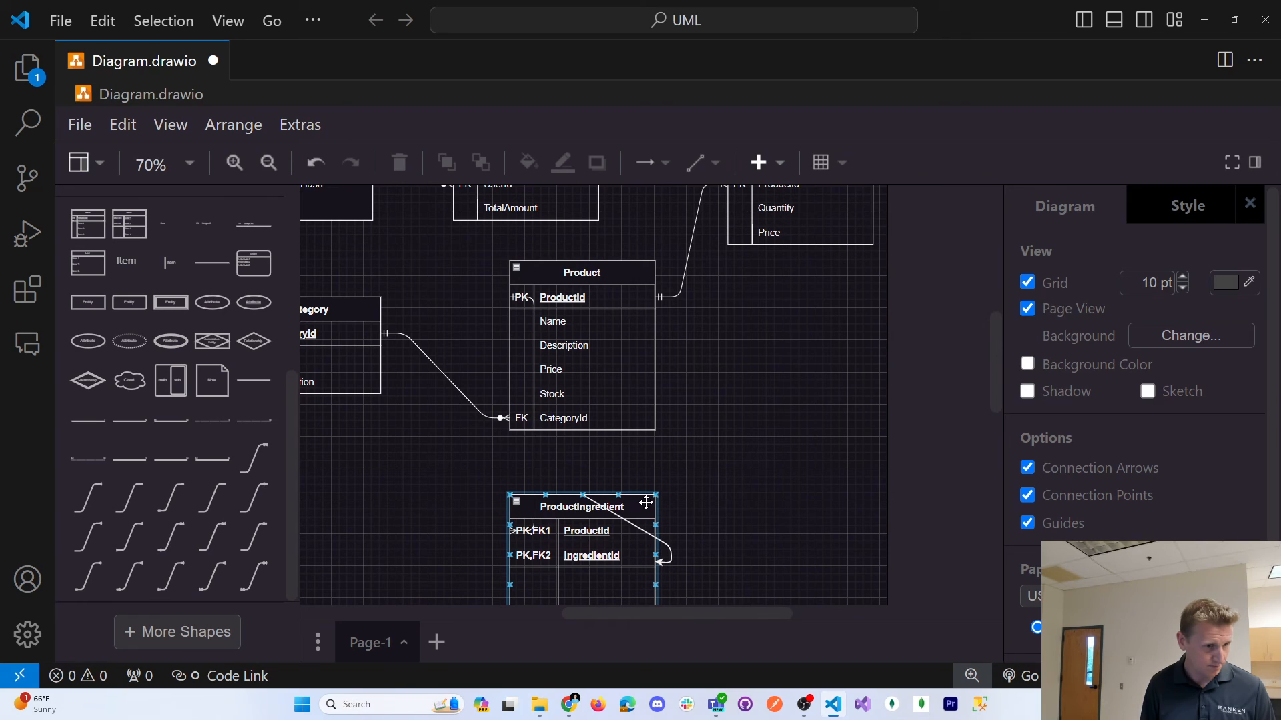
Shift the ProductIngredient and Product tables to the right, keeping them vertically aligned
{"action": "left_click", "coordinate": [594, 511]}
{"action": "left_click_drag", "start_coordinate": [606, 510], "coordinate": [647, 507]}
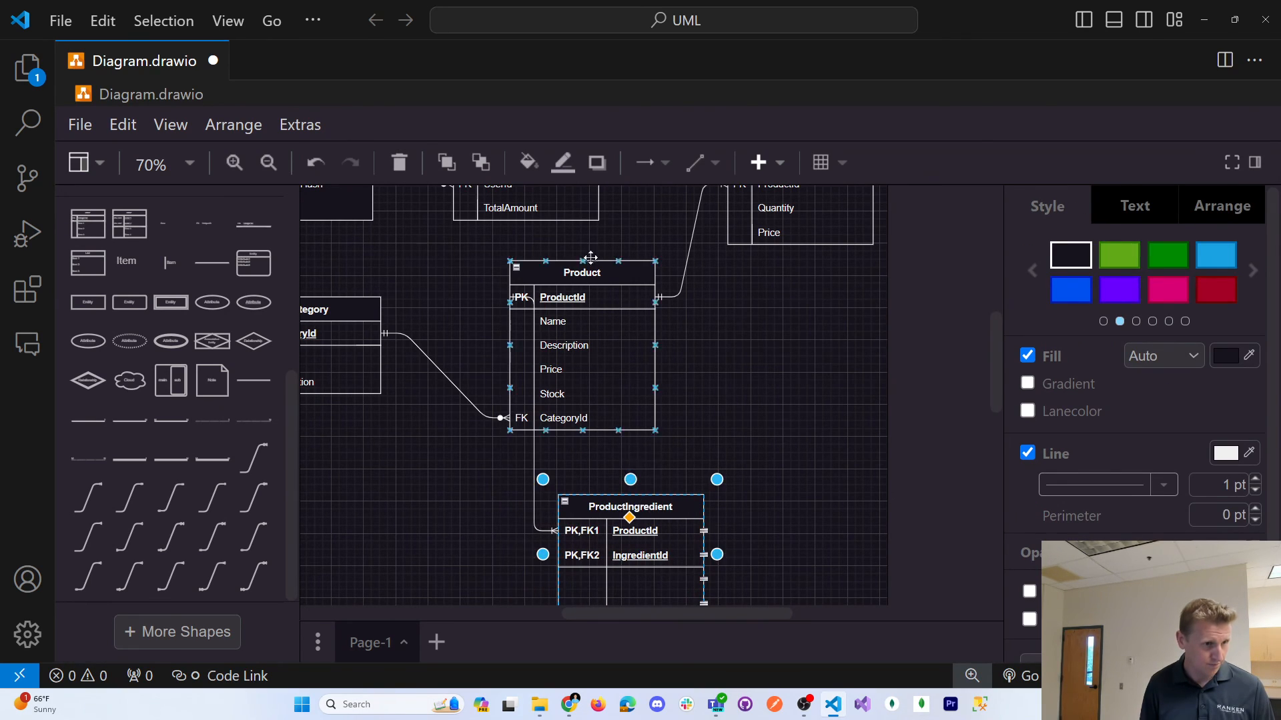
{"action": "left_click_drag", "start_coordinate": [602, 269], "coordinate": [645, 268]}
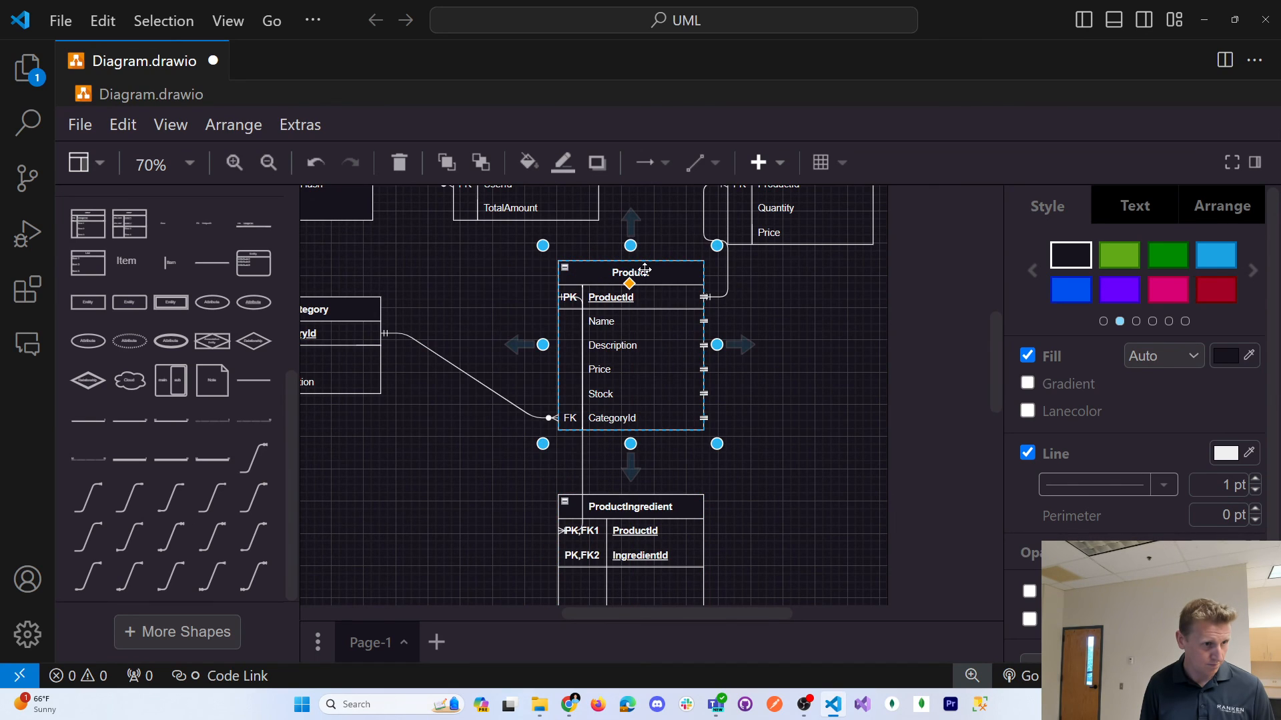
{"action": "left_click", "coordinate": [473, 483]}
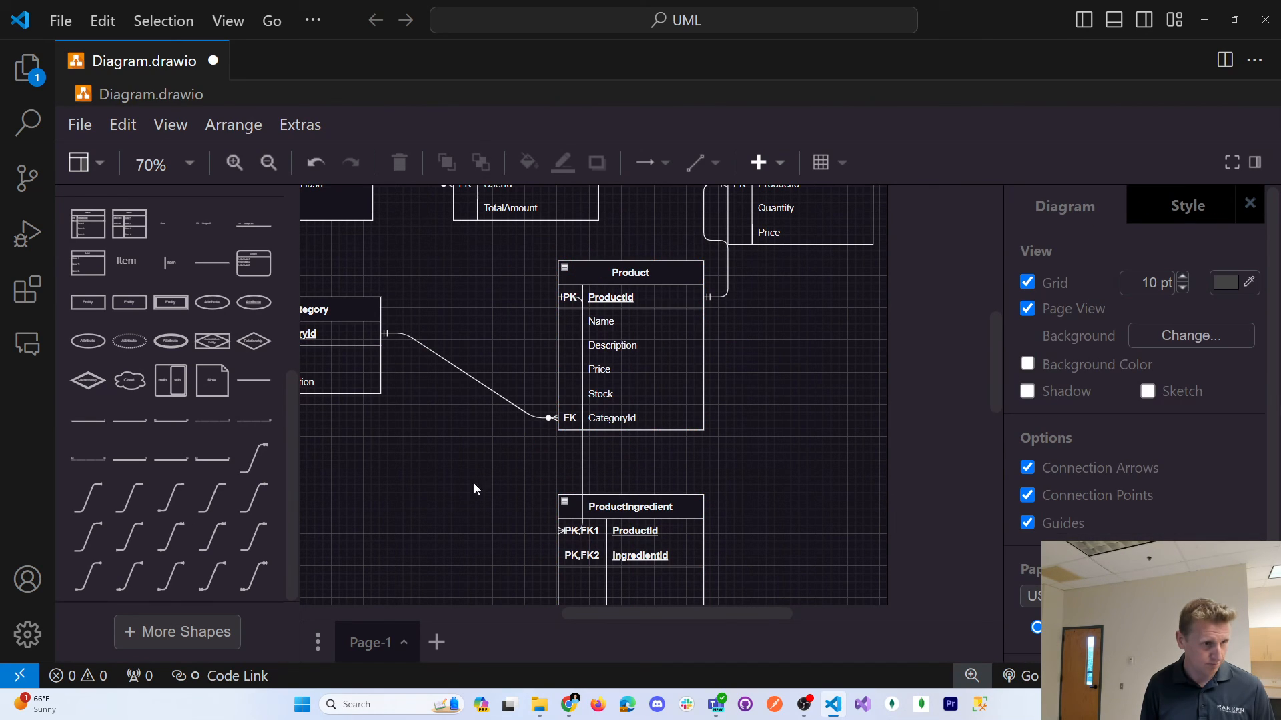
{"action": "left_click", "coordinate": [582, 457]}
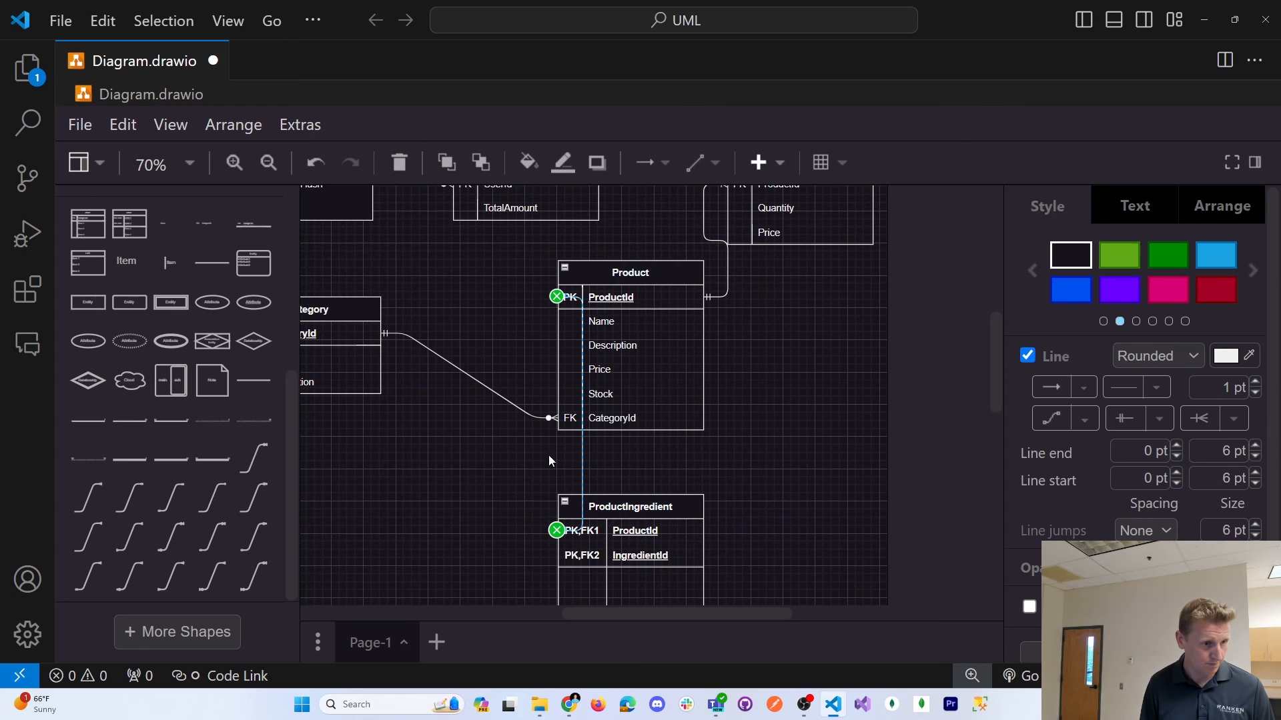
{"action": "left_click", "coordinate": [529, 458]}
Link Ingredient's IngredientId primary key to ProductIngredient's PK,FK2 row with a 1 Mandatory to Many Mandatory connector
{"action": "scroll", "coordinate": [529, 462], "scroll_direction": "down", "scroll_amount": 2}
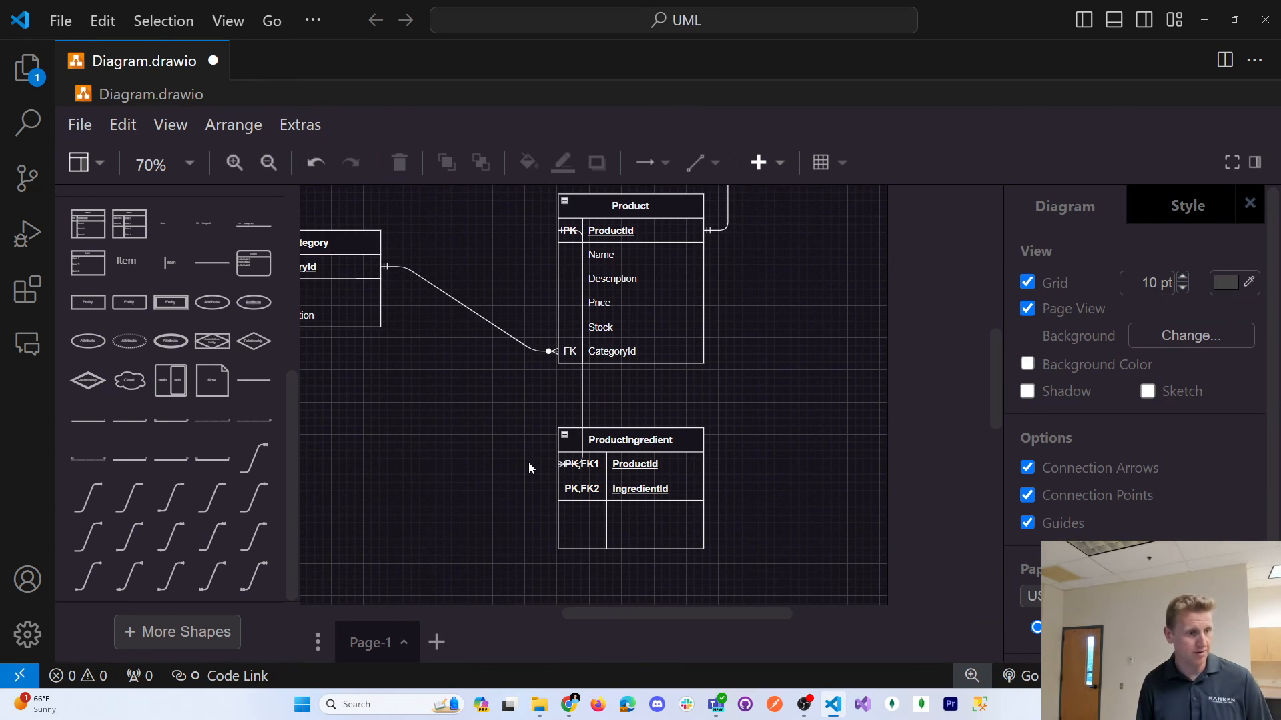
{"action": "scroll", "coordinate": [528, 462], "scroll_direction": "down", "scroll_amount": 4}
{"action": "mouse_move", "coordinate": [213, 566]}
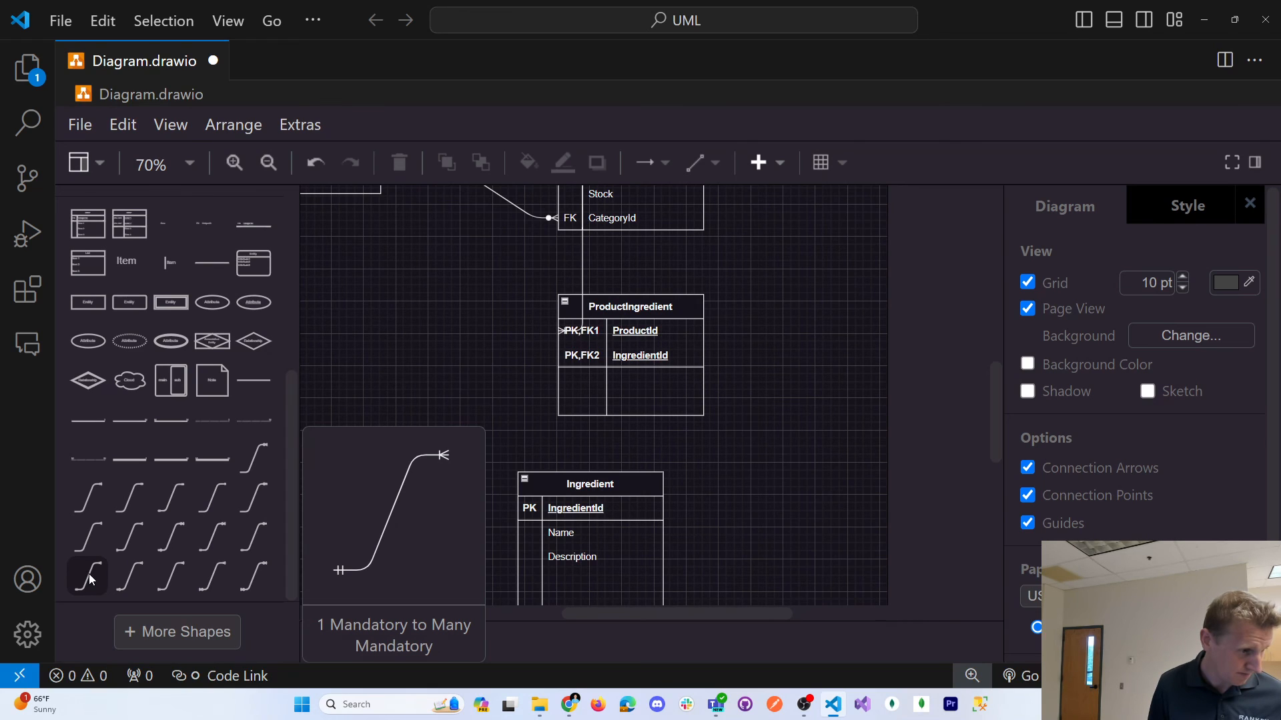
{"action": "left_click_drag", "start_coordinate": [91, 580], "coordinate": [462, 389]}
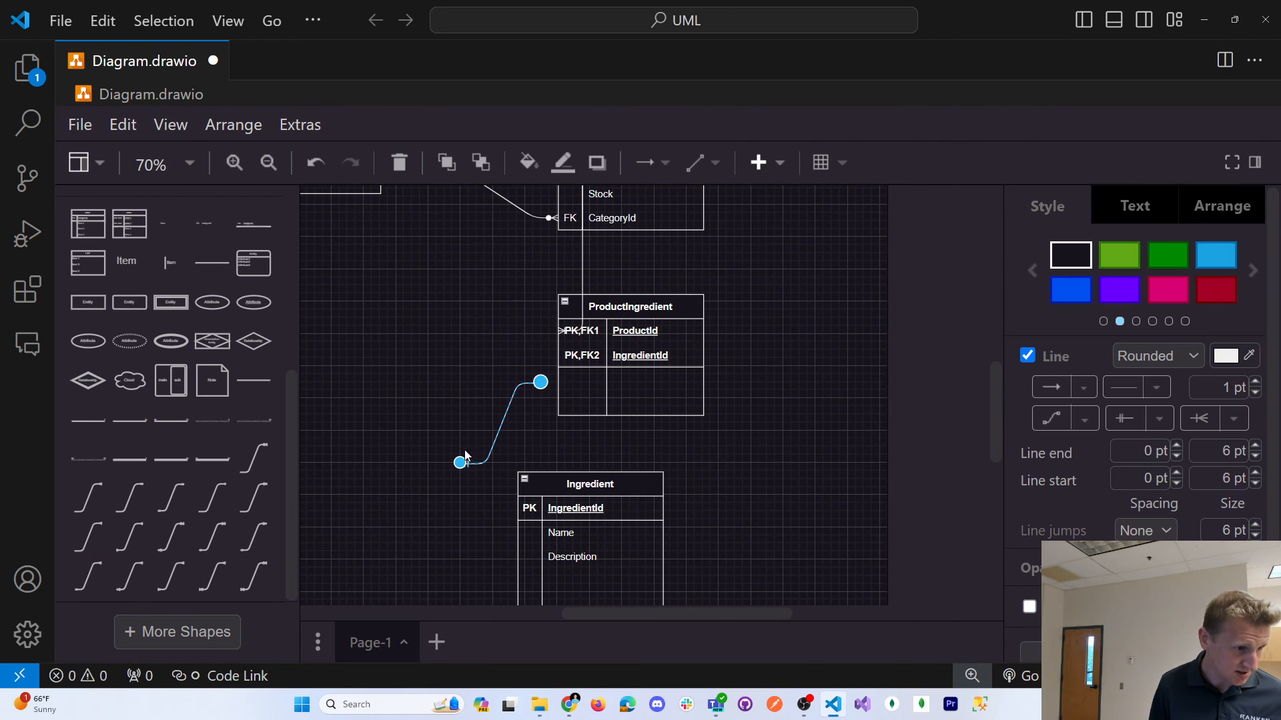
{"action": "left_click_drag", "start_coordinate": [459, 468], "coordinate": [516, 508]}
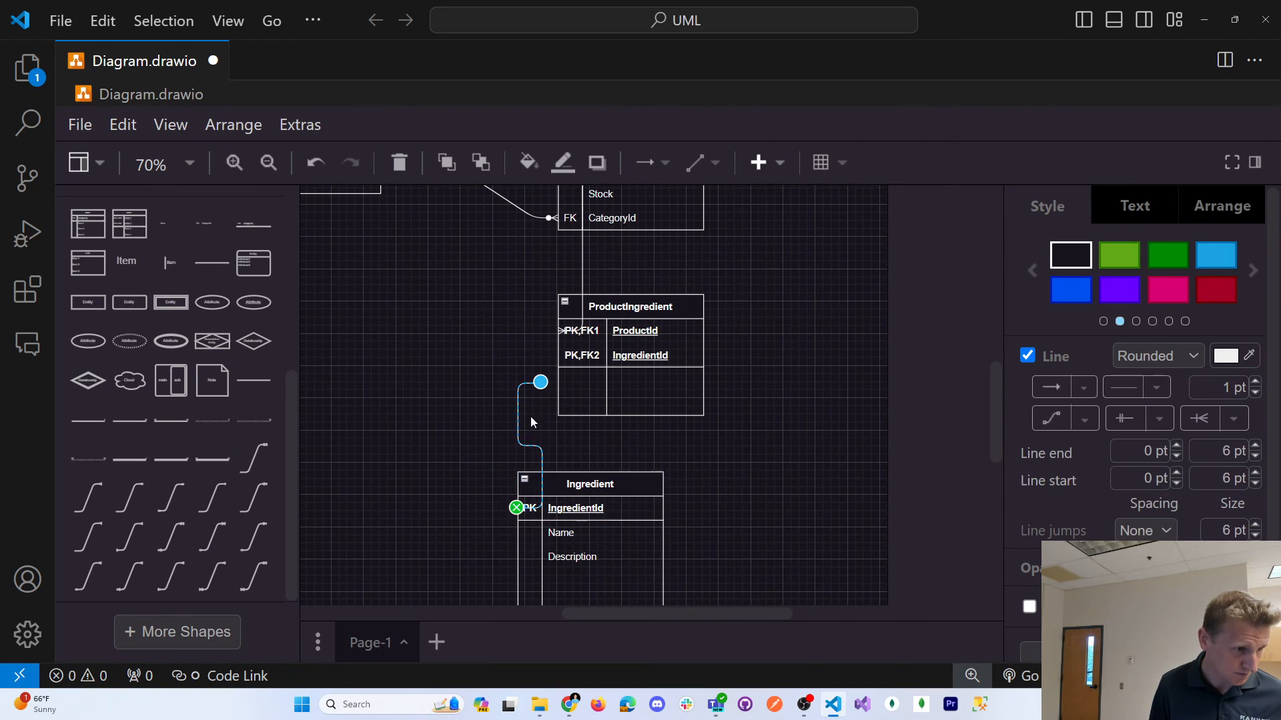
{"action": "left_click_drag", "start_coordinate": [540, 384], "coordinate": [558, 355]}
{"action": "left_click", "coordinate": [479, 369]}
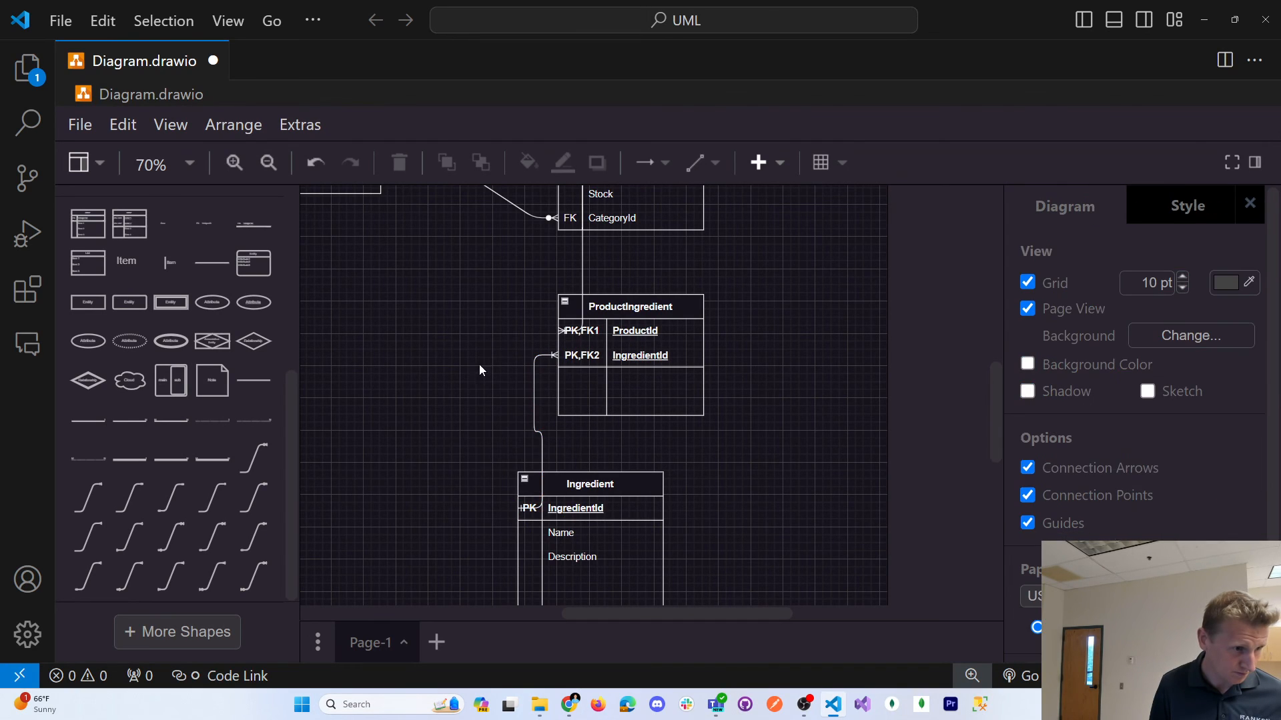
Move the Ingredient table slightly right and up so it sits beneath the ProductIngredient table
{"action": "left_click_drag", "start_coordinate": [621, 487], "coordinate": [652, 472]}
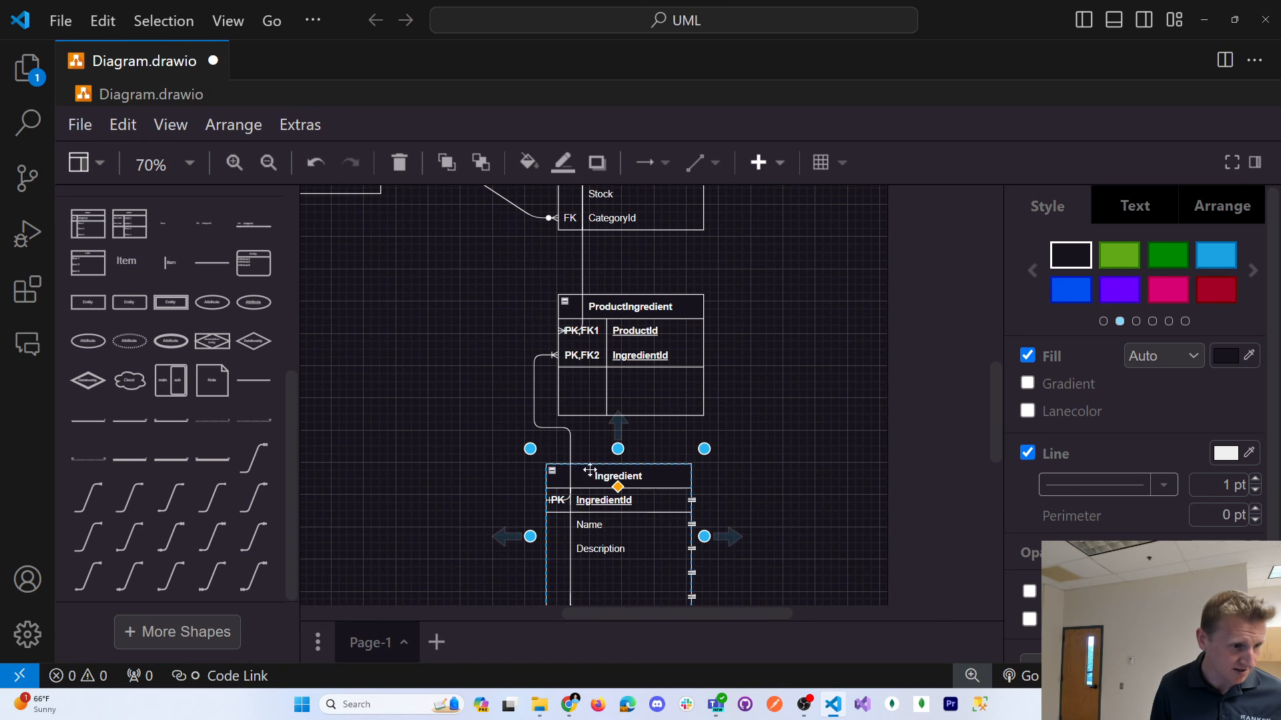
{"action": "scroll", "coordinate": [443, 426], "scroll_direction": "down", "scroll_amount": 1}
{"action": "left_click", "coordinate": [447, 401]}
{"action": "scroll", "coordinate": [447, 397], "scroll_direction": "down", "scroll_amount": 2, "text": "ctrl"}
{"action": "scroll", "coordinate": [451, 399], "scroll_direction": "down", "scroll_amount": 1, "text": "ctrl"}
{"action": "scroll", "coordinate": [445, 374], "scroll_direction": "up", "scroll_amount": 4}
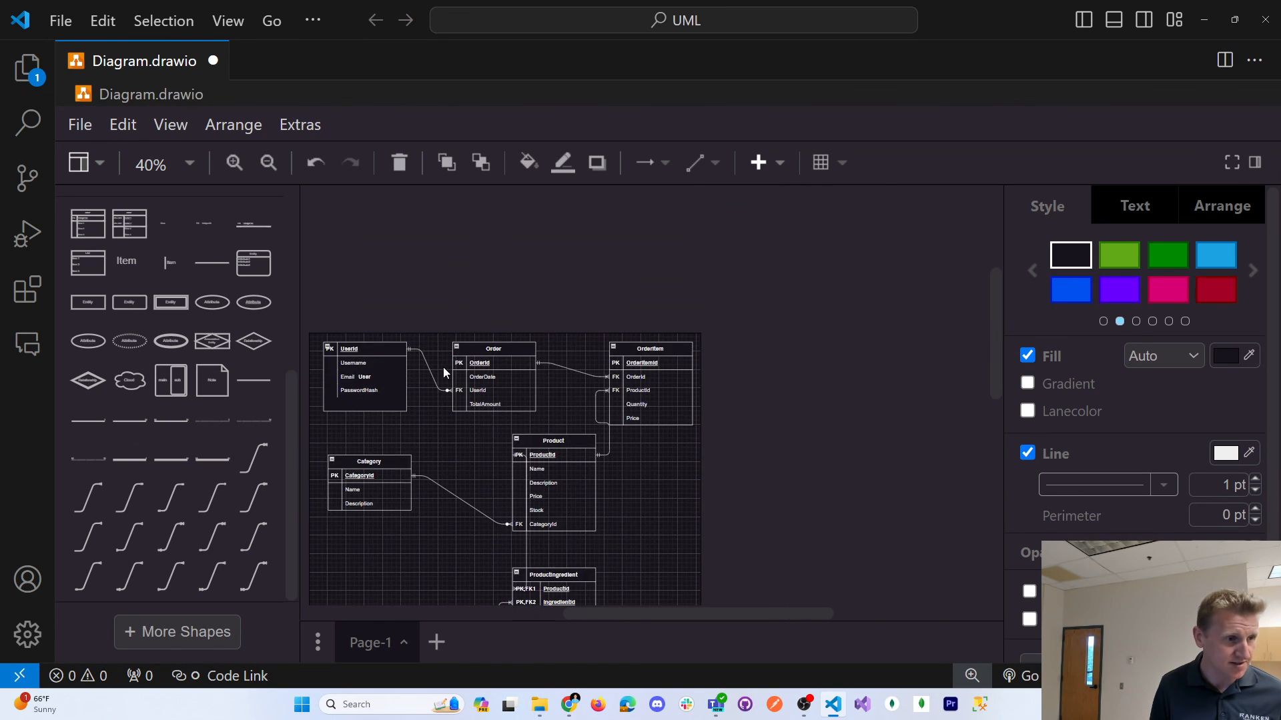
Reposition the Product table beneath the Order table, between Category and OrderItem
{"action": "scroll", "coordinate": [443, 367], "scroll_direction": "down", "scroll_amount": 1}
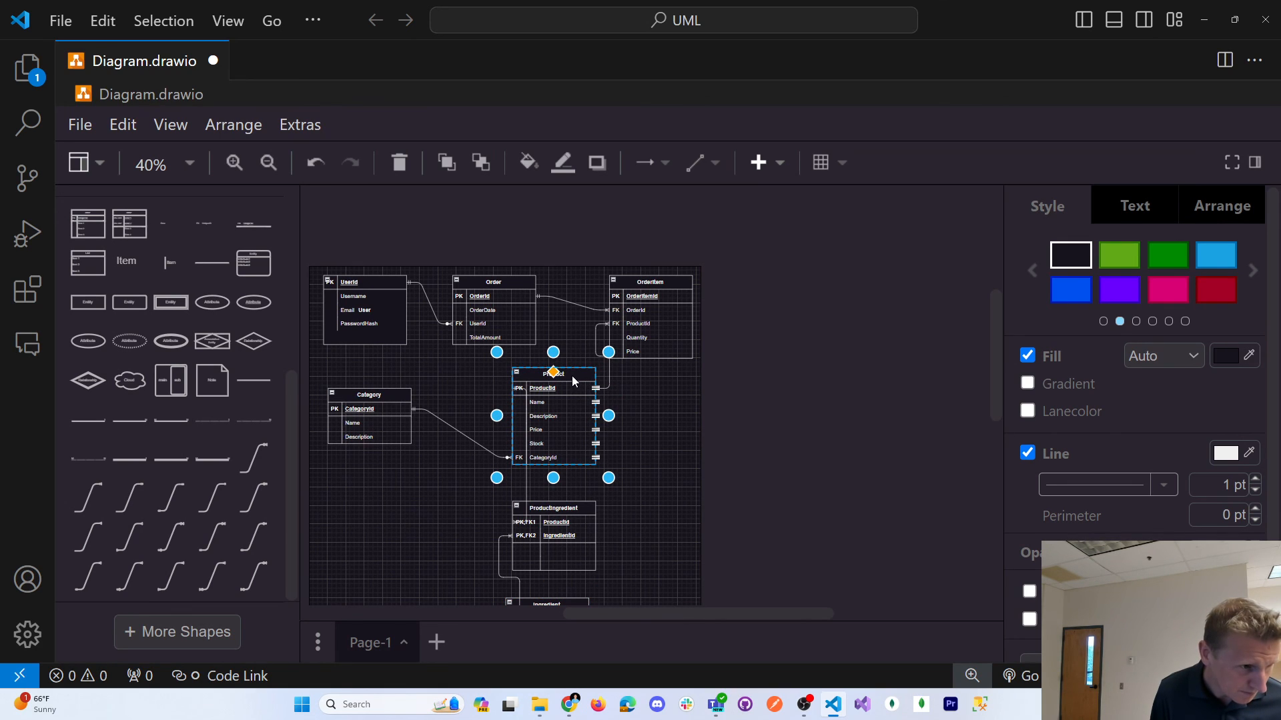
{"action": "left_click_drag", "start_coordinate": [572, 376], "coordinate": [593, 385]}
{"action": "key", "text": "ctrl+z"}
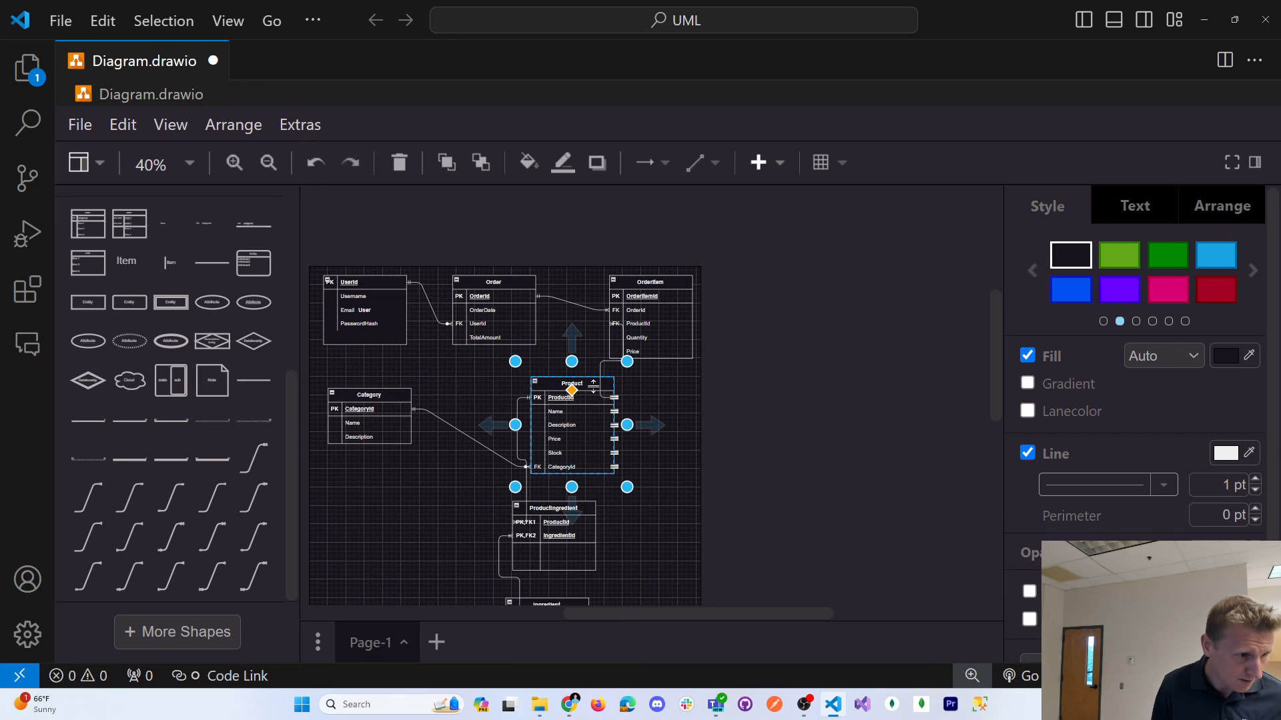
{"action": "left_click", "coordinate": [648, 535]}
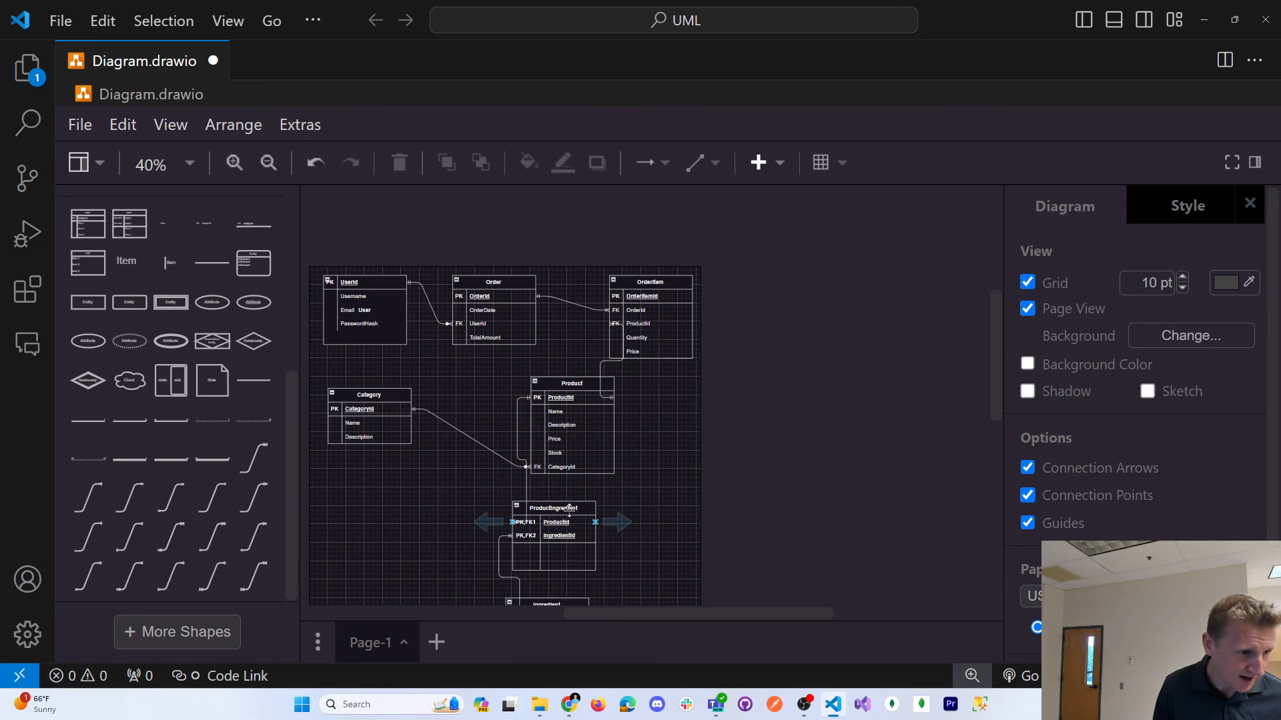
{"action": "left_click_drag", "start_coordinate": [569, 390], "coordinate": [502, 379]}
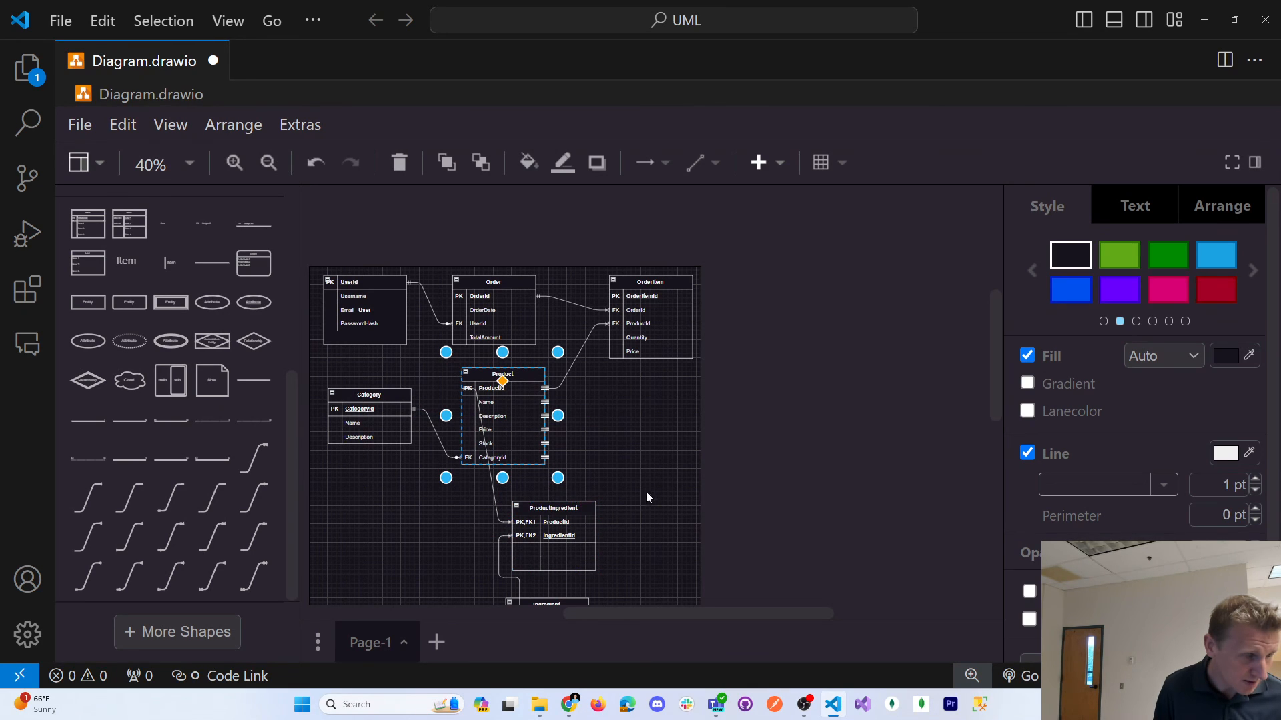
Move the Category table down, below and to the left of the Product table
{"action": "left_click", "coordinate": [380, 401]}
{"action": "mouse_move", "coordinate": [372, 402]}
{"action": "left_mouse_down"}
{"action": "mouse_move", "coordinate": [383, 435]}
{"action": "mouse_move", "coordinate": [378, 387]}
{"action": "left_mouse_up"}
{"action": "key", "text": "ctrl+z"}
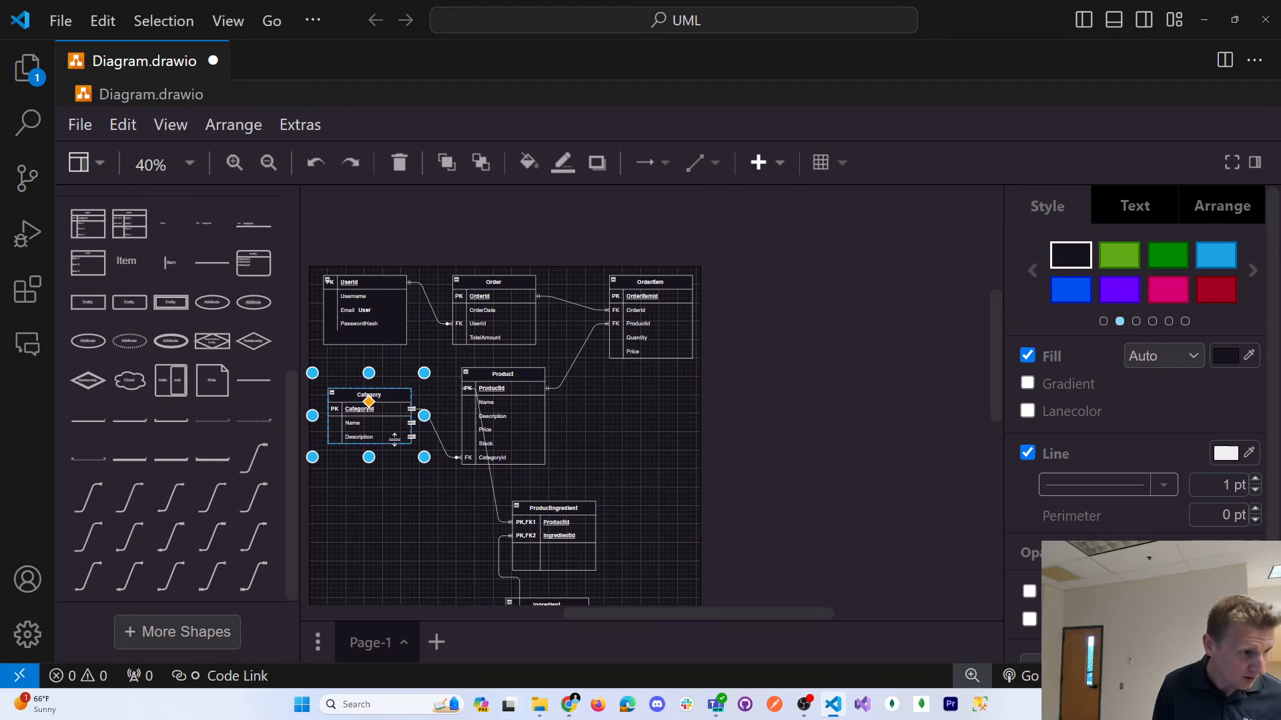
{"action": "left_click", "coordinate": [400, 509]}
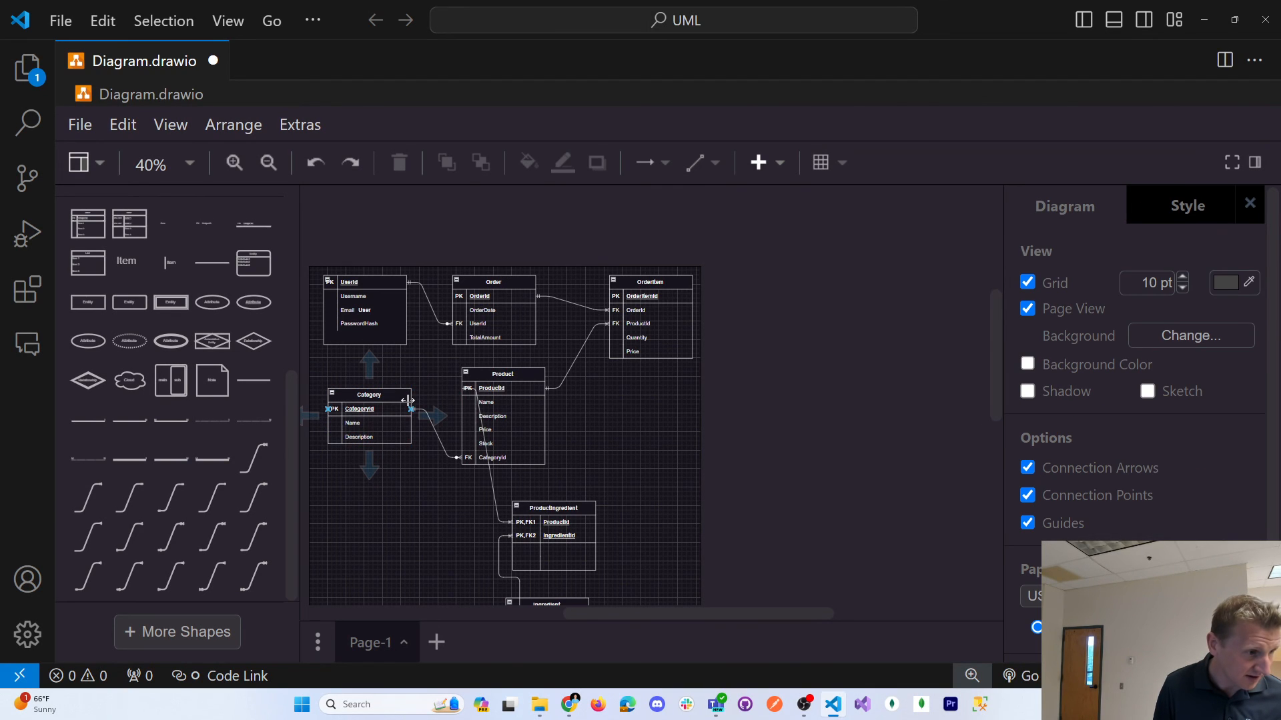
{"action": "left_click_drag", "start_coordinate": [397, 394], "coordinate": [402, 519]}
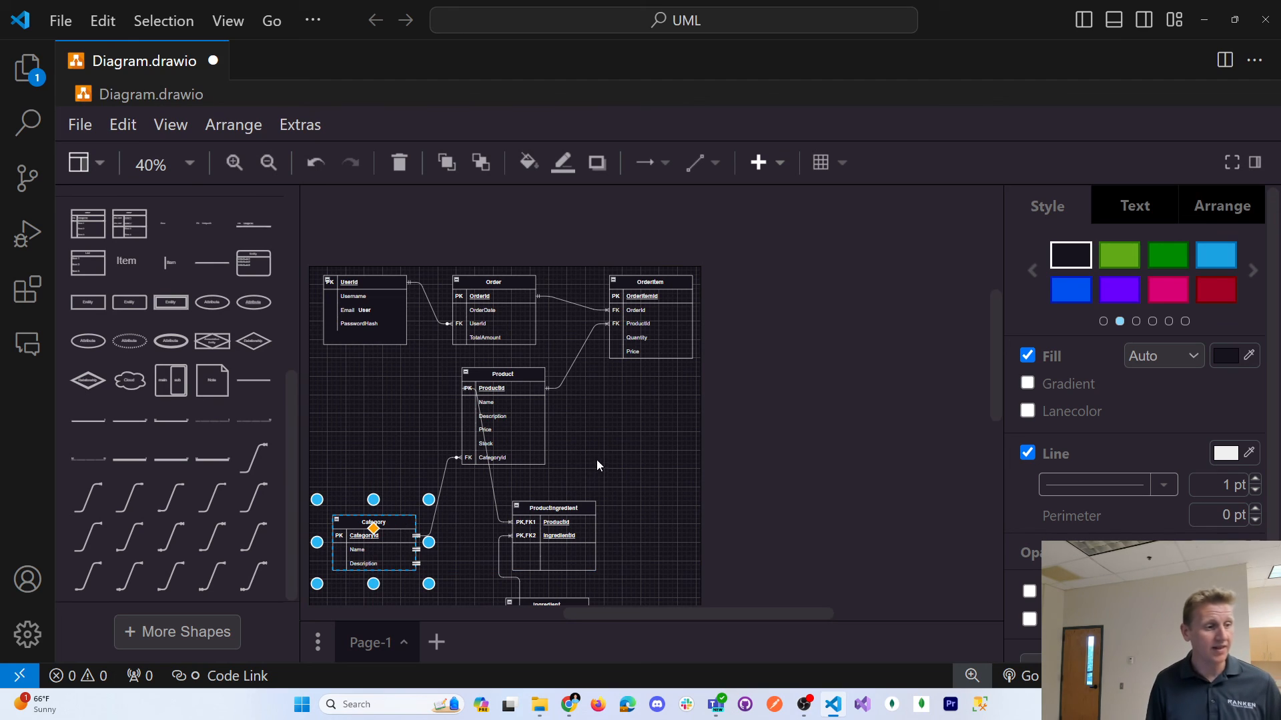
Move the ProductIngredient table to the right, below the OrderItem table and clear of Product
{"action": "left_click", "coordinate": [572, 509]}
{"action": "left_click", "coordinate": [678, 512]}
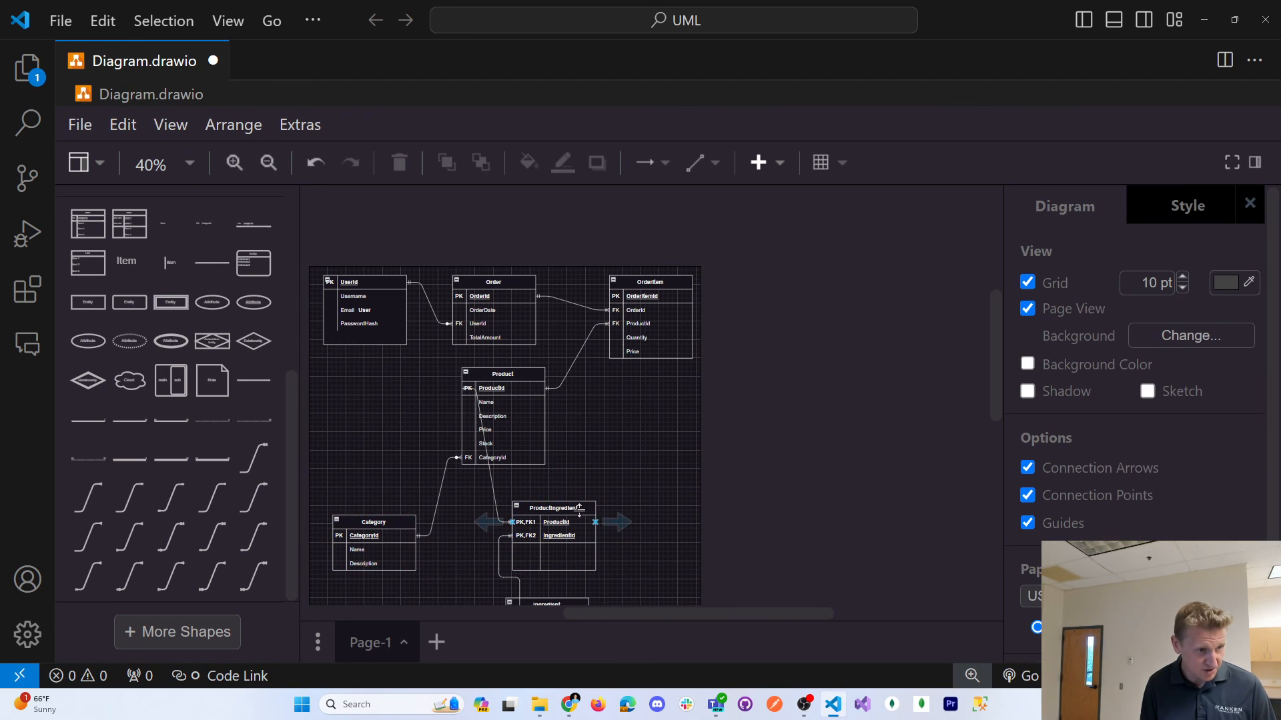
{"action": "left_click", "coordinate": [579, 508]}
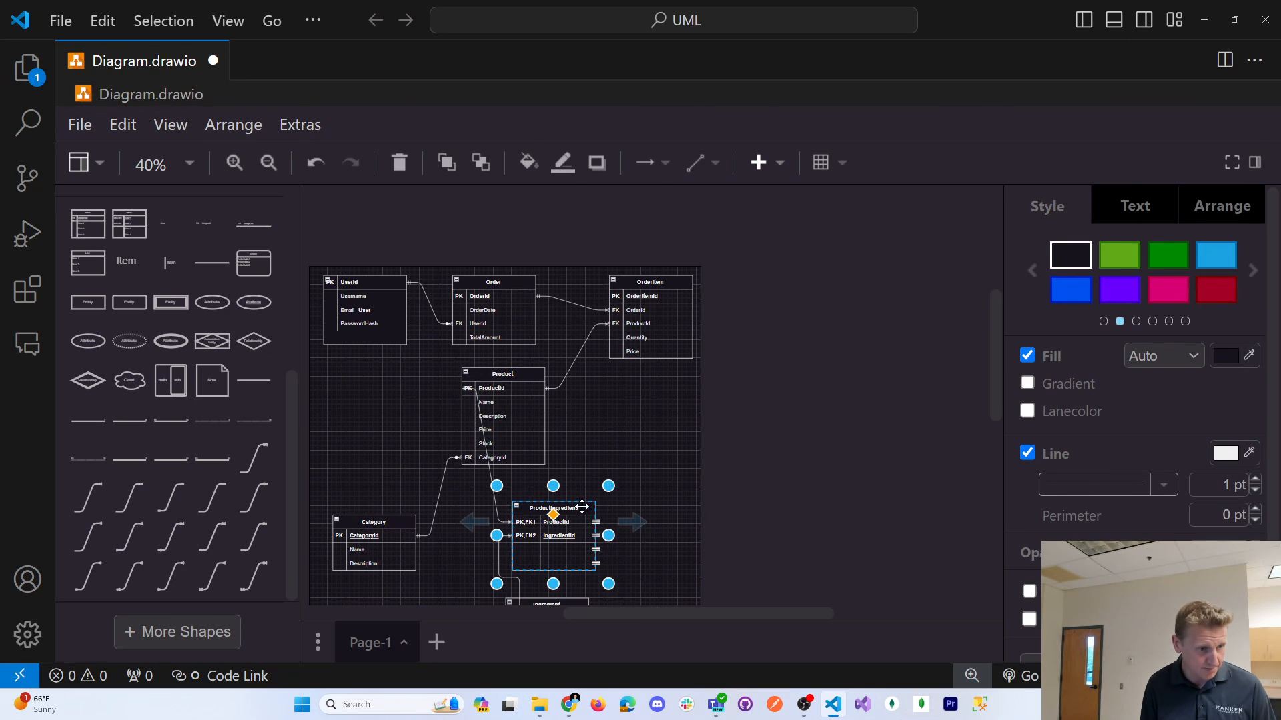
{"action": "left_click_drag", "start_coordinate": [579, 509], "coordinate": [654, 487]}
{"action": "left_click", "coordinate": [659, 397]}
{"action": "scroll", "coordinate": [534, 434], "scroll_direction": "down", "scroll_amount": 4}
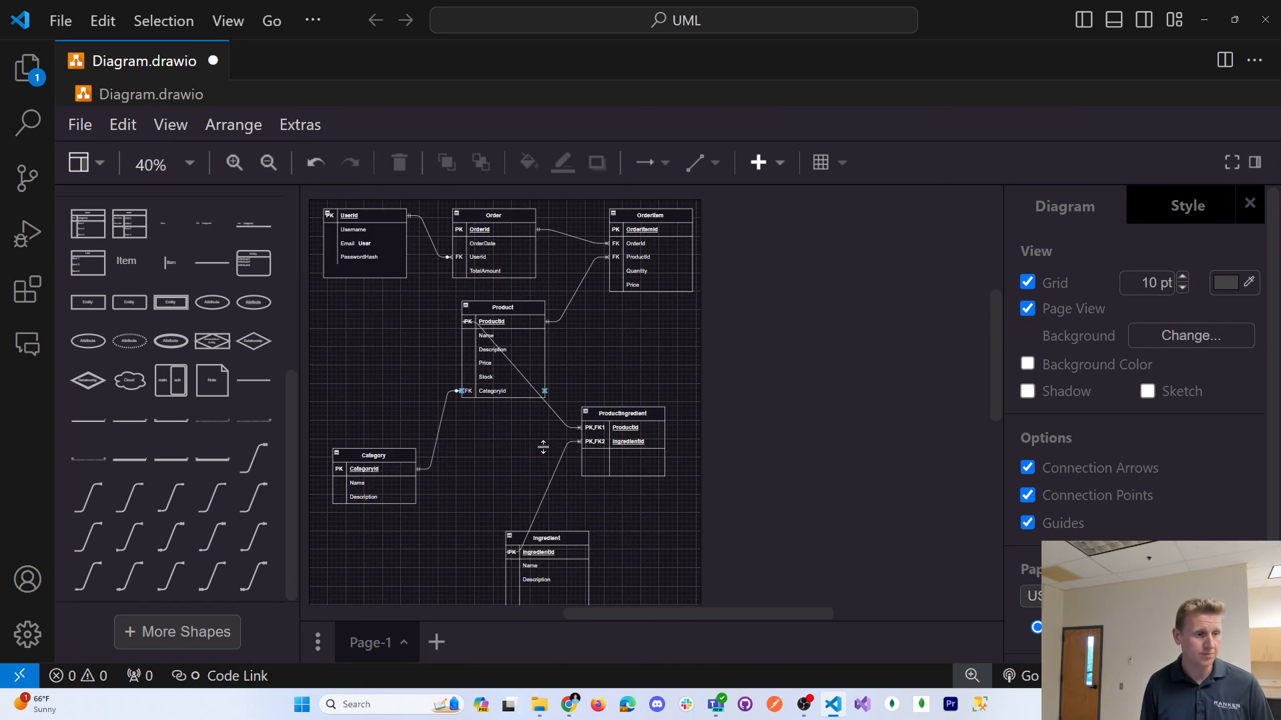
{"action": "scroll", "coordinate": [509, 452], "scroll_direction": "up", "scroll_amount": 2}
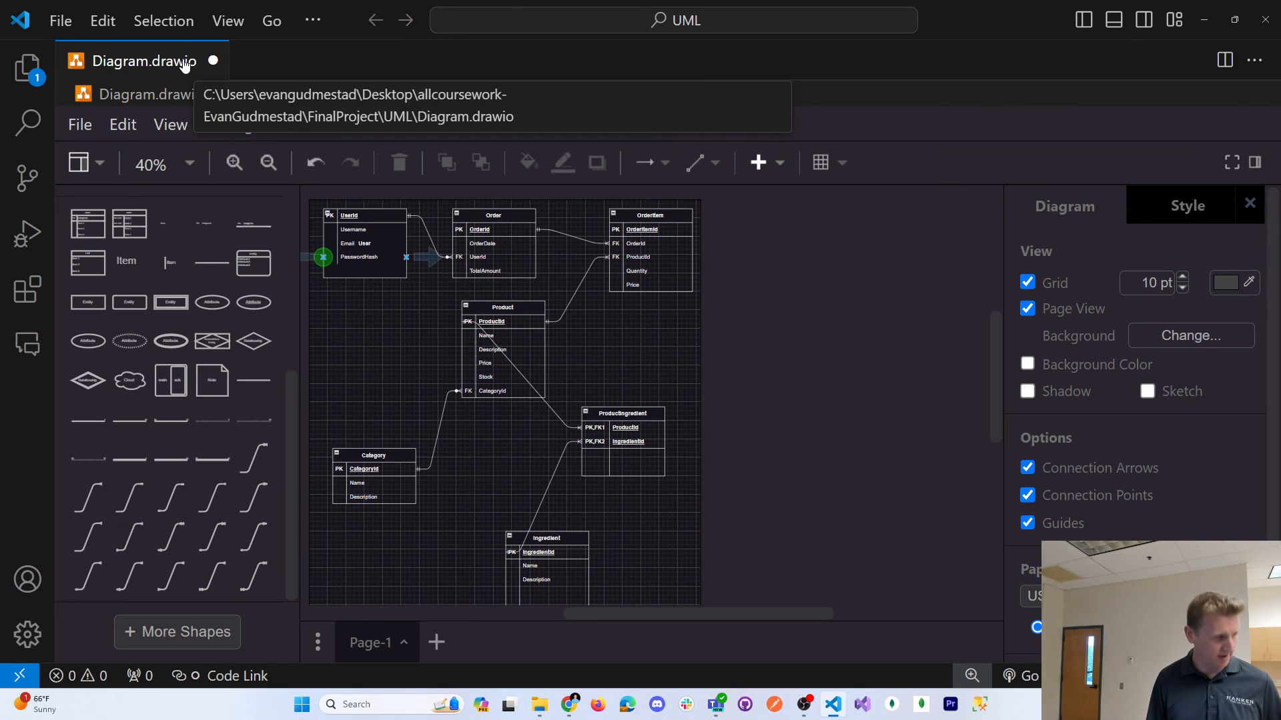
Save the diagram and export it as Diagram.png in the UML folder
{"action": "key", "text": "ctrl+s"}
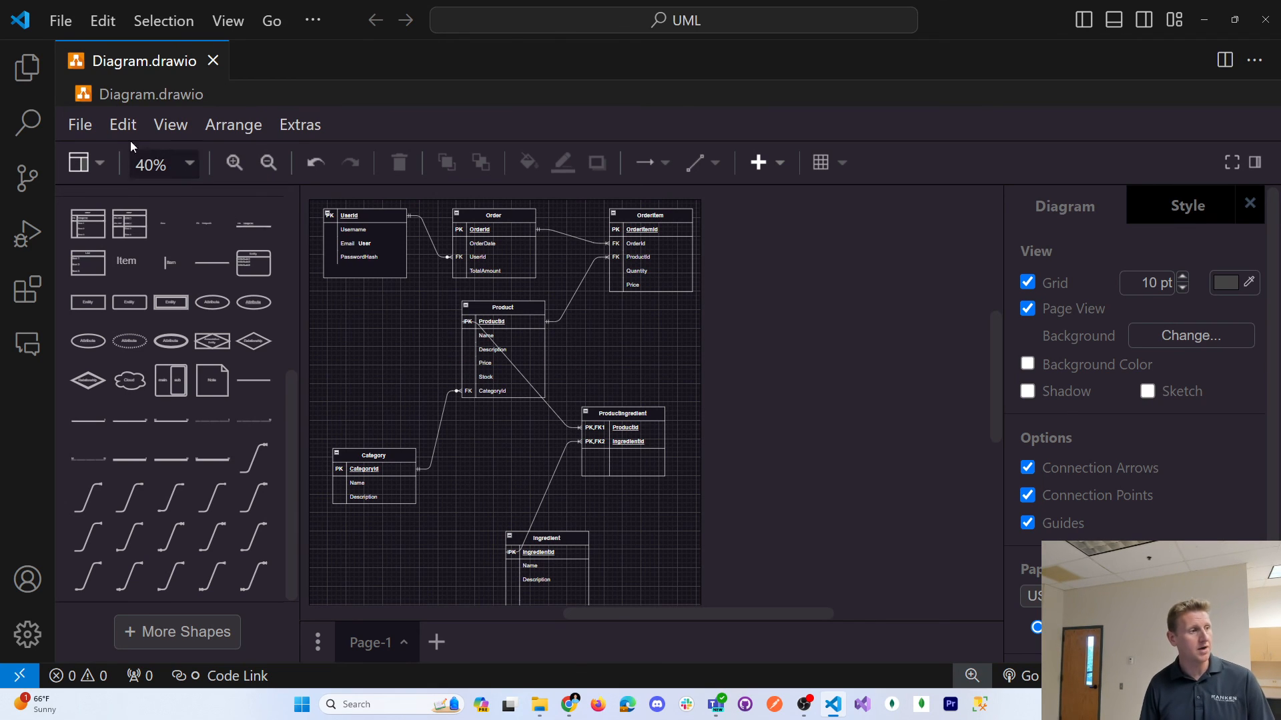
{"action": "left_click", "coordinate": [91, 134]}
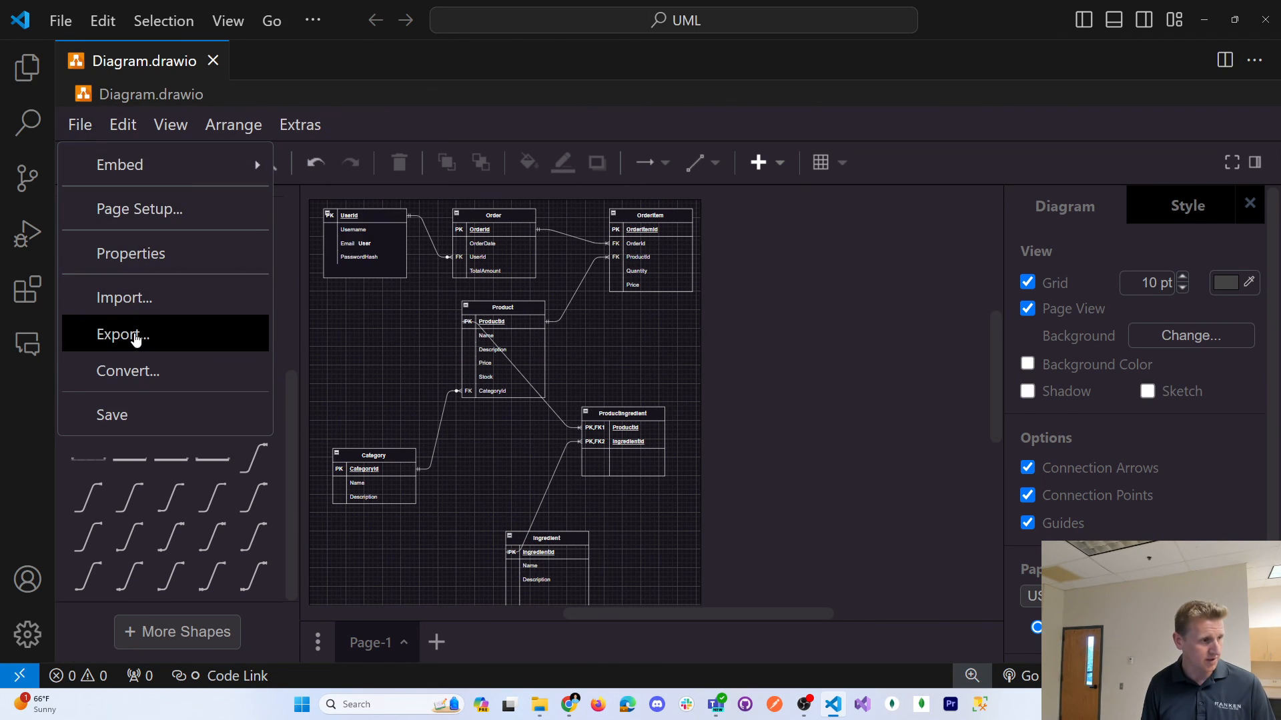
{"action": "left_click", "coordinate": [136, 340]}
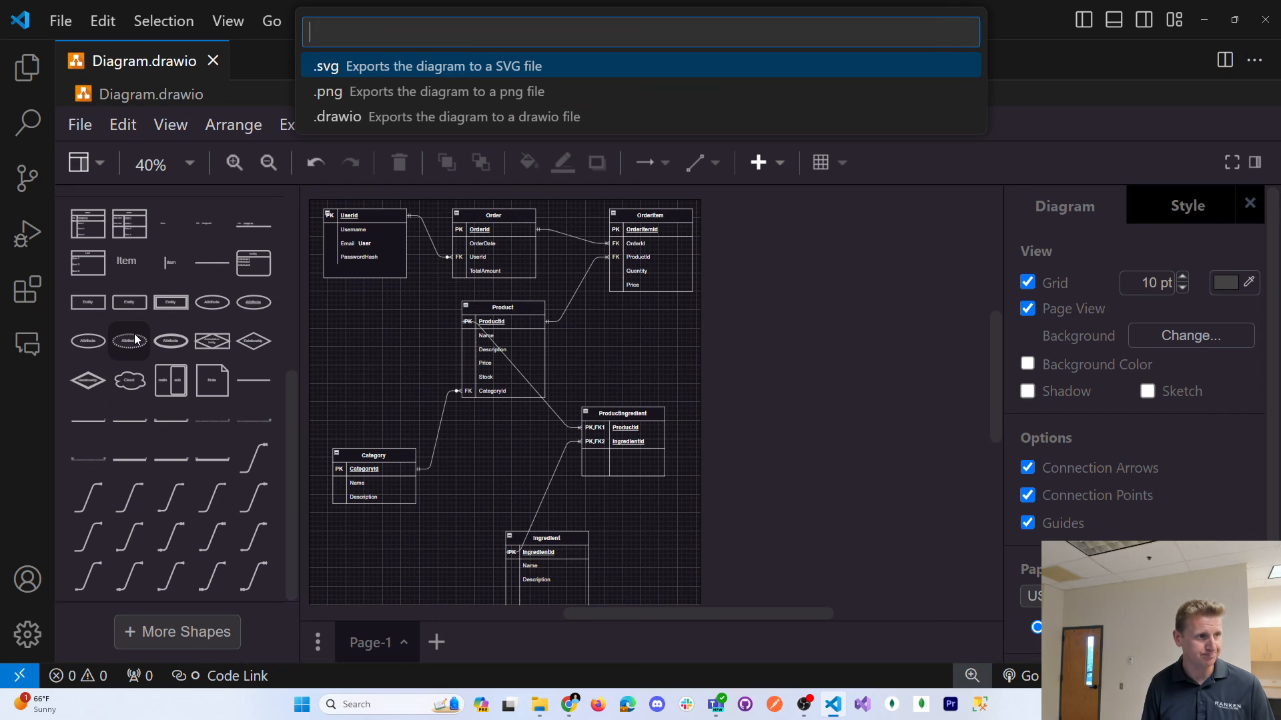
{"action": "left_click", "coordinate": [385, 95]}
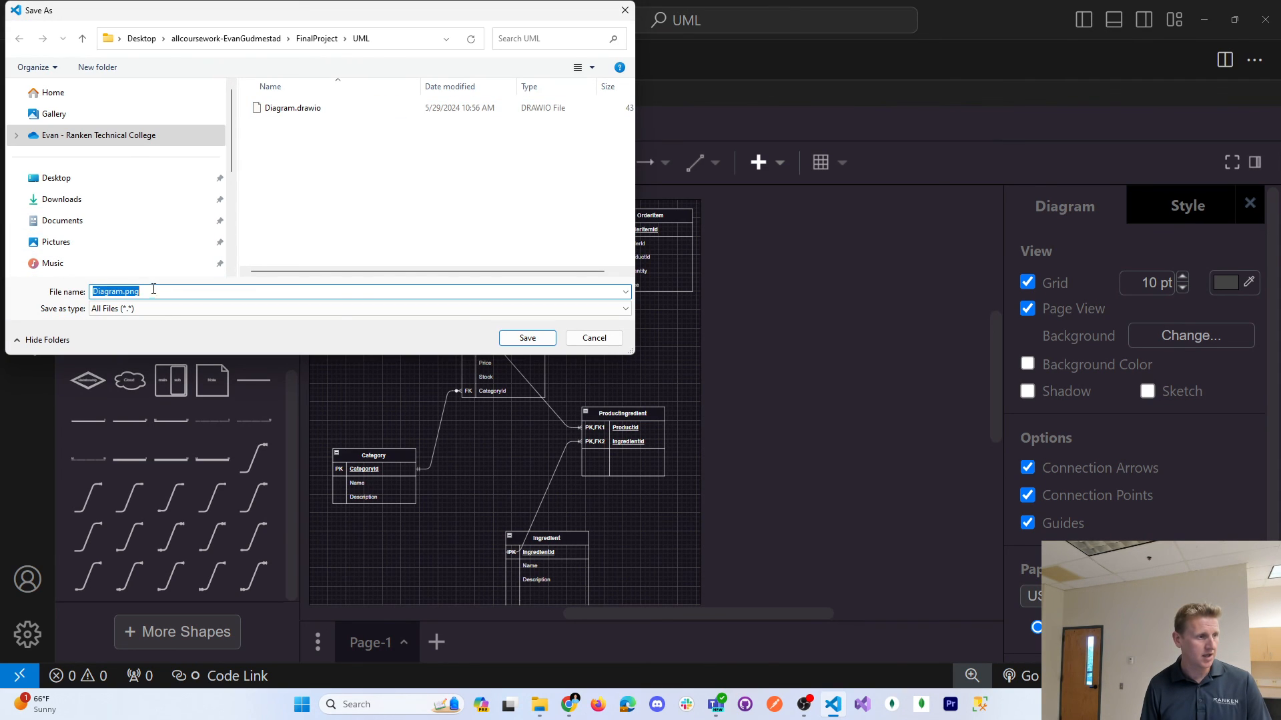
{"action": "left_click", "coordinate": [526, 338]}
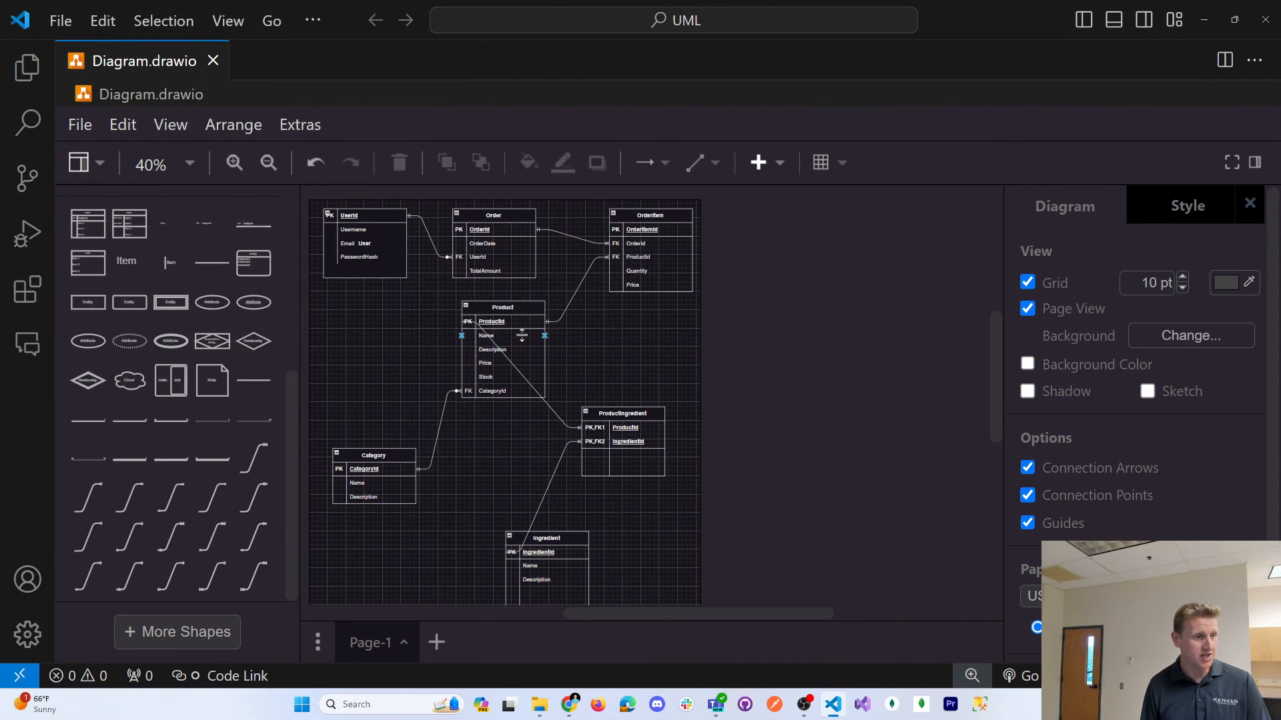
{"action": "mouse_move", "coordinate": [541, 716]}
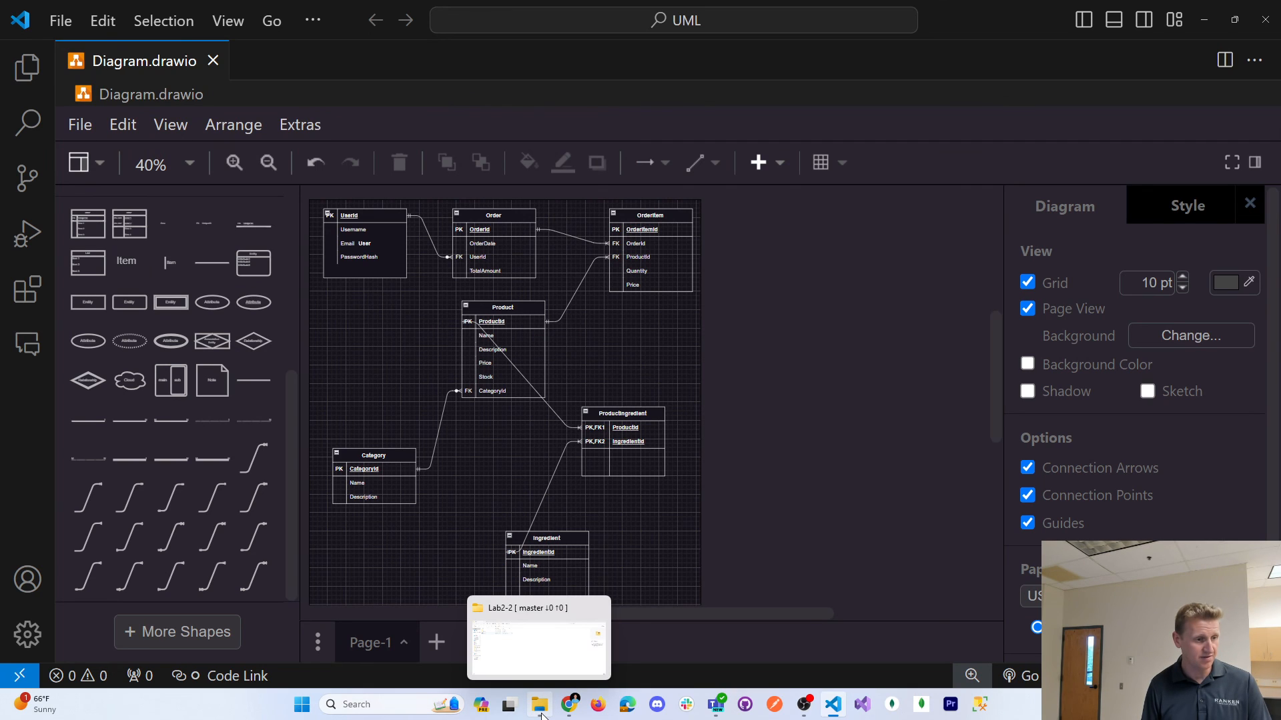
Close the Lab2-2 folder window and switch to File Explorer to open the FinalProject UML folder
{"action": "right_click", "coordinate": [539, 710]}
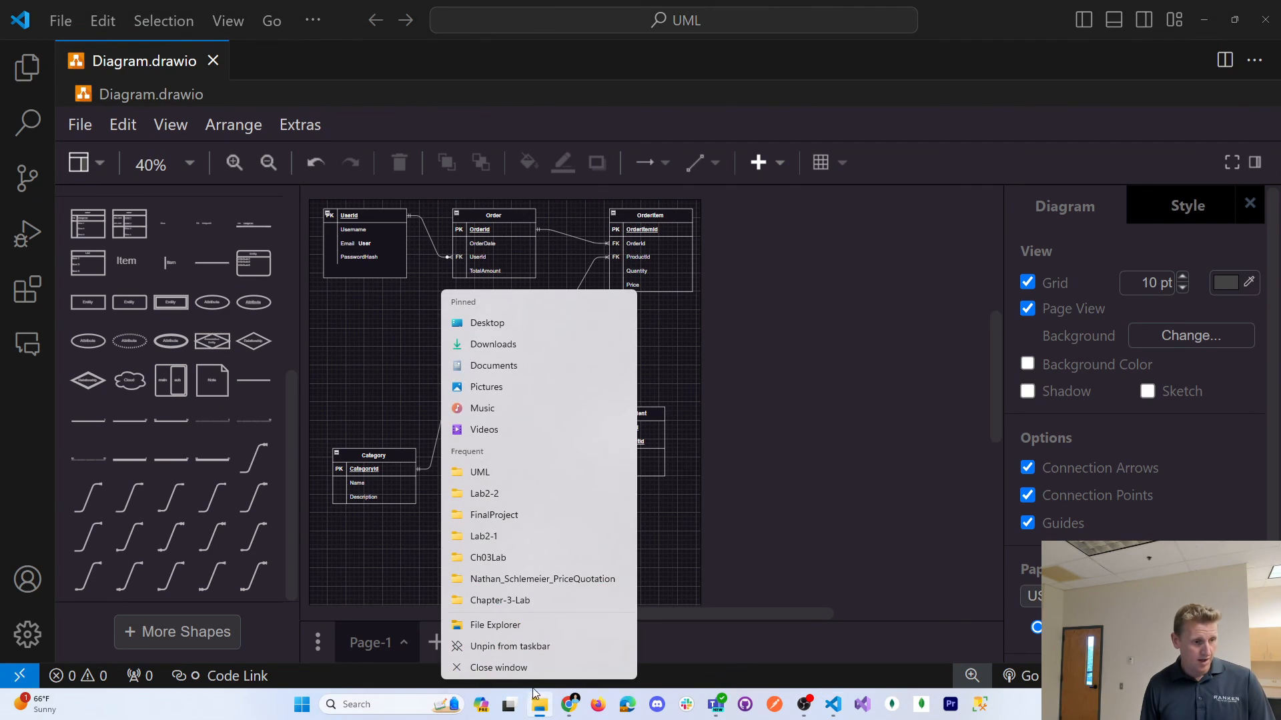
{"action": "left_click", "coordinate": [525, 668]}
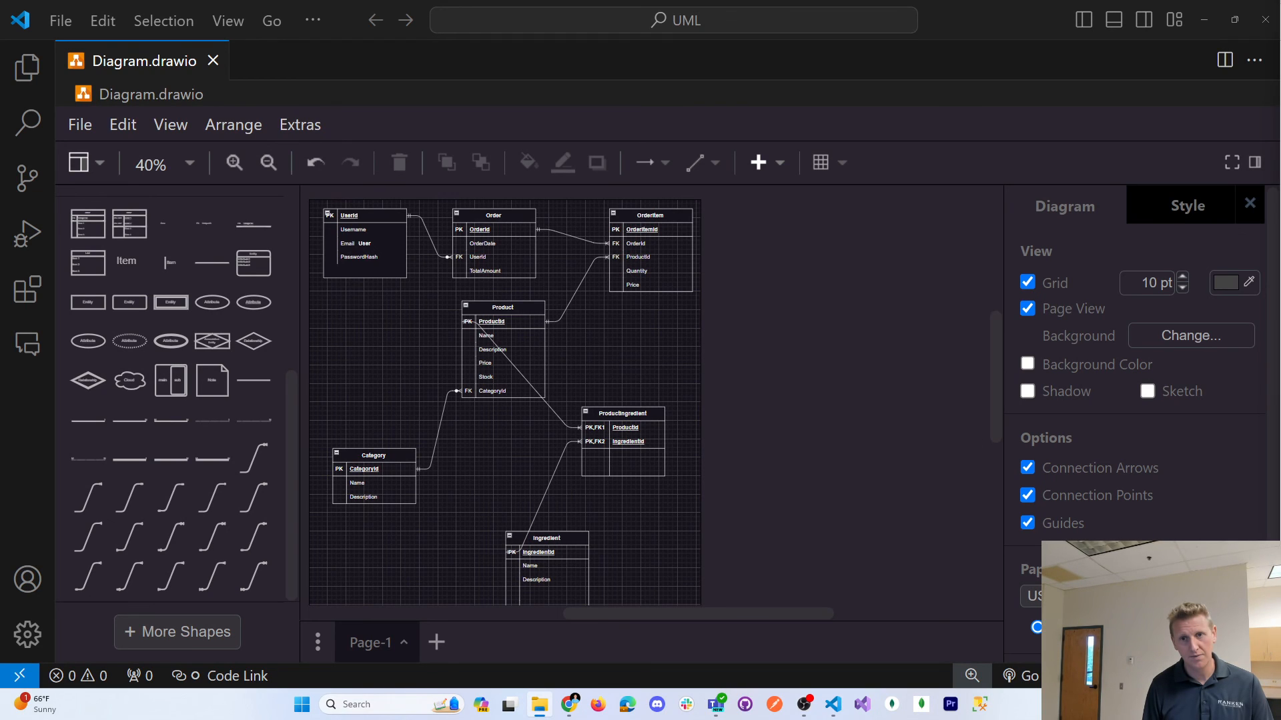
{"action": "key", "text": "alt+Tab"}
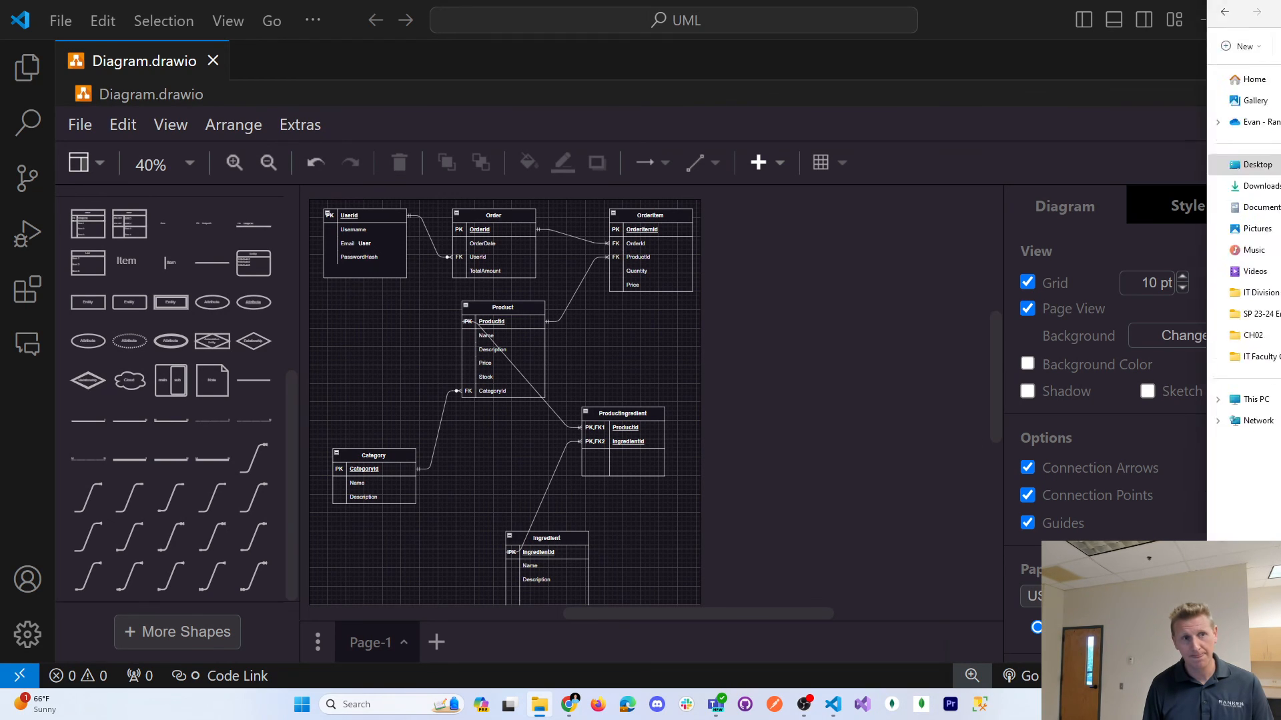
{"action": "double_click", "coordinate": [189, 123]}
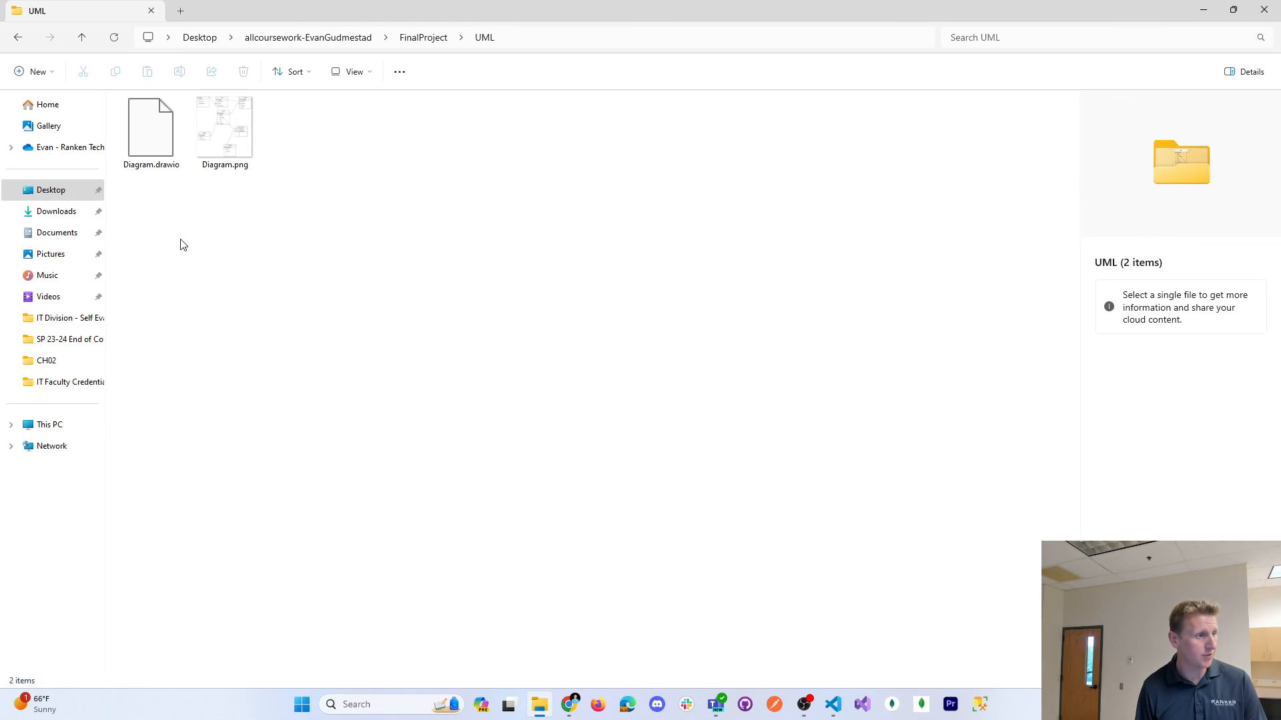
Open Diagram.png from the UML folder, review the exported tables and relationship lines, and close the image
{"action": "left_click", "coordinate": [232, 163]}
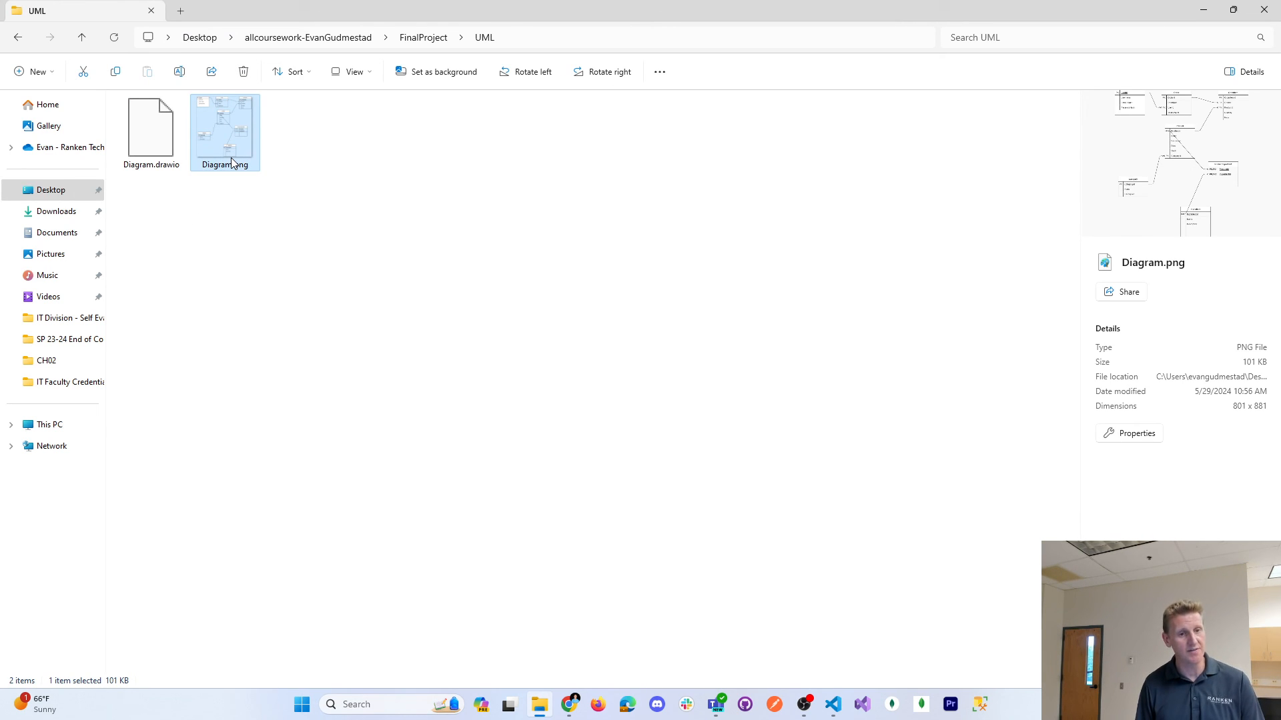
{"action": "double_click", "coordinate": [232, 163]}
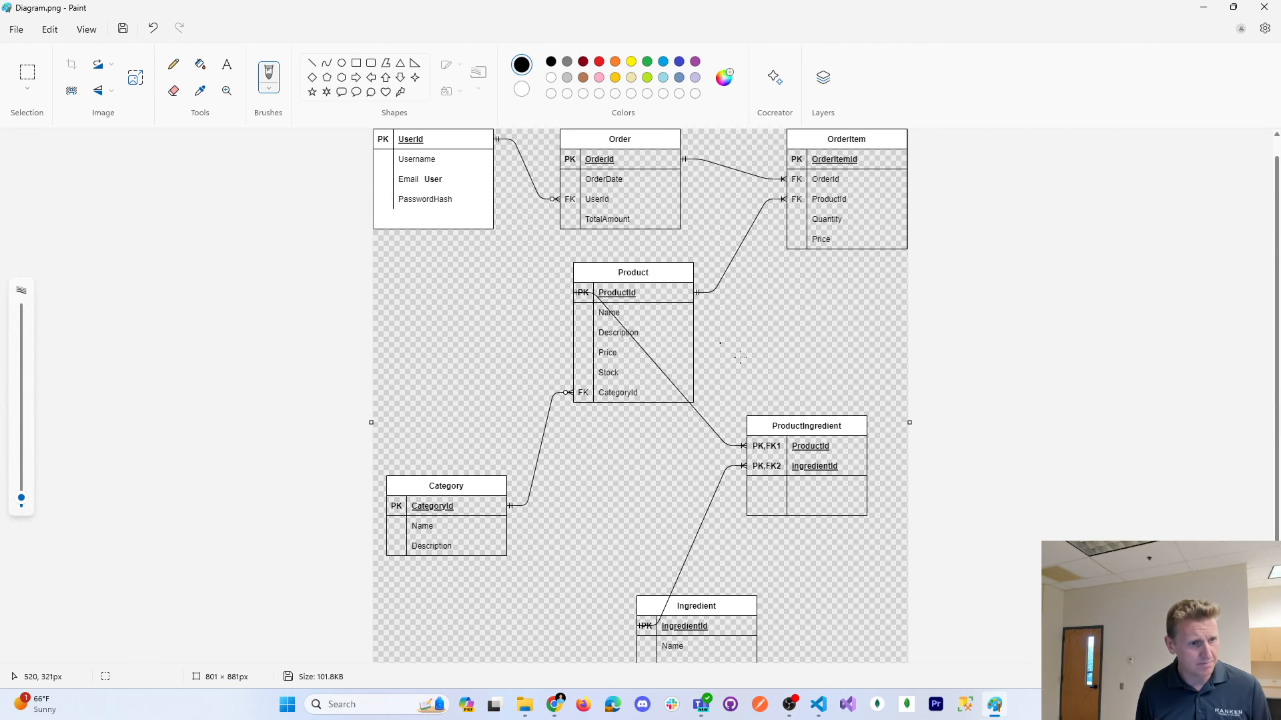
{"action": "scroll", "coordinate": [783, 394], "scroll_direction": "down", "scroll_amount": 1}
{"action": "scroll", "coordinate": [625, 445], "scroll_direction": "up", "scroll_amount": 2}
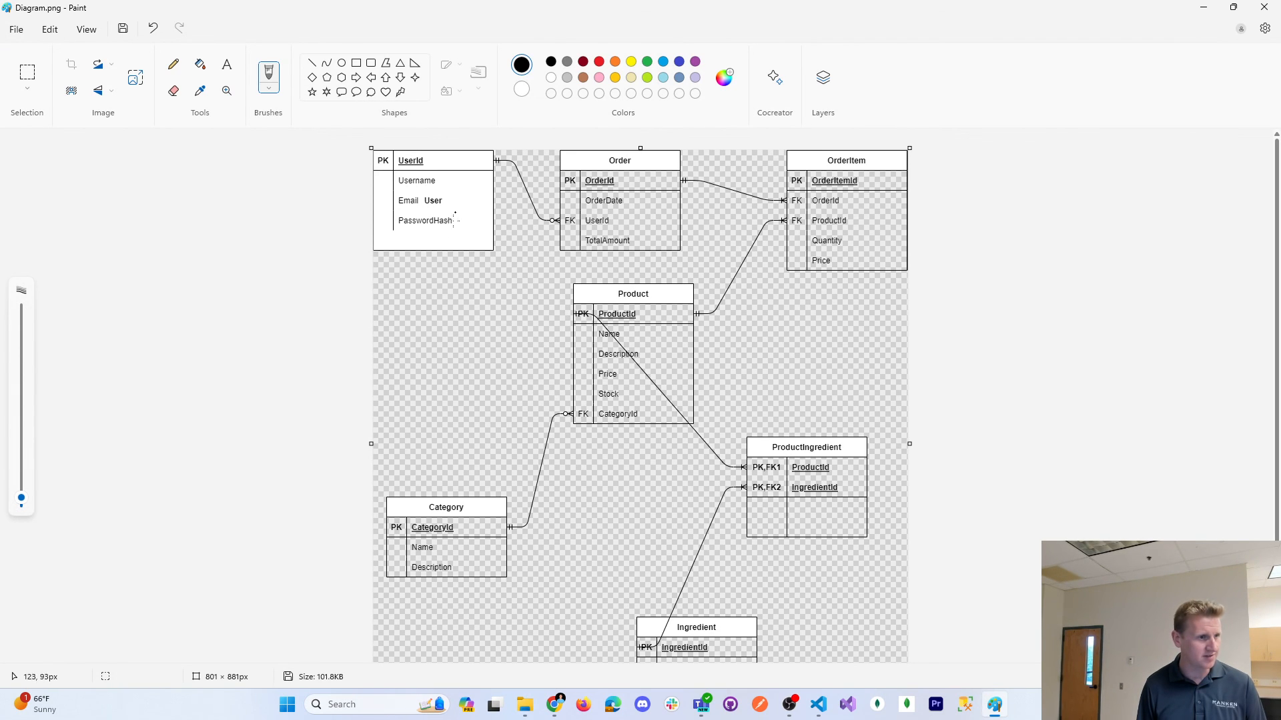
{"action": "scroll", "coordinate": [416, 316], "scroll_direction": "down", "scroll_amount": 1}
{"action": "scroll", "coordinate": [416, 317], "scroll_direction": "up", "scroll_amount": 1}
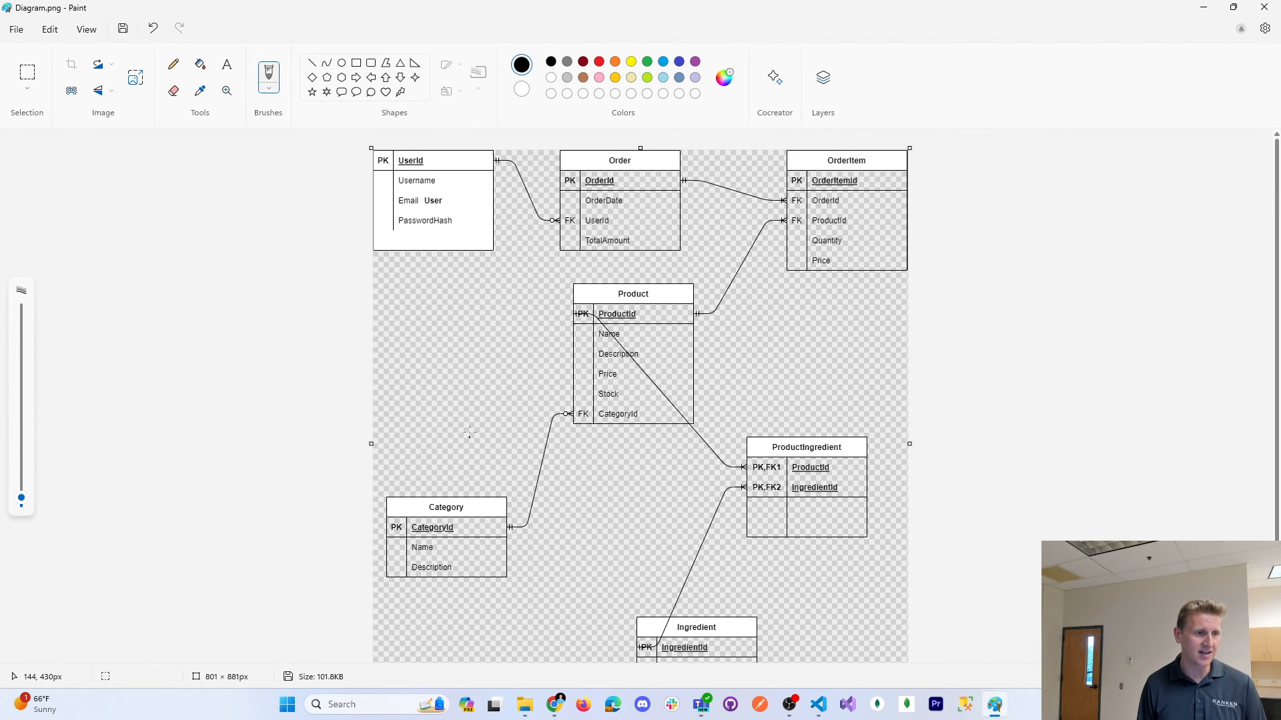
{"action": "left_click", "coordinate": [1265, 13]}
{"action": "left_click", "coordinate": [331, 260]}
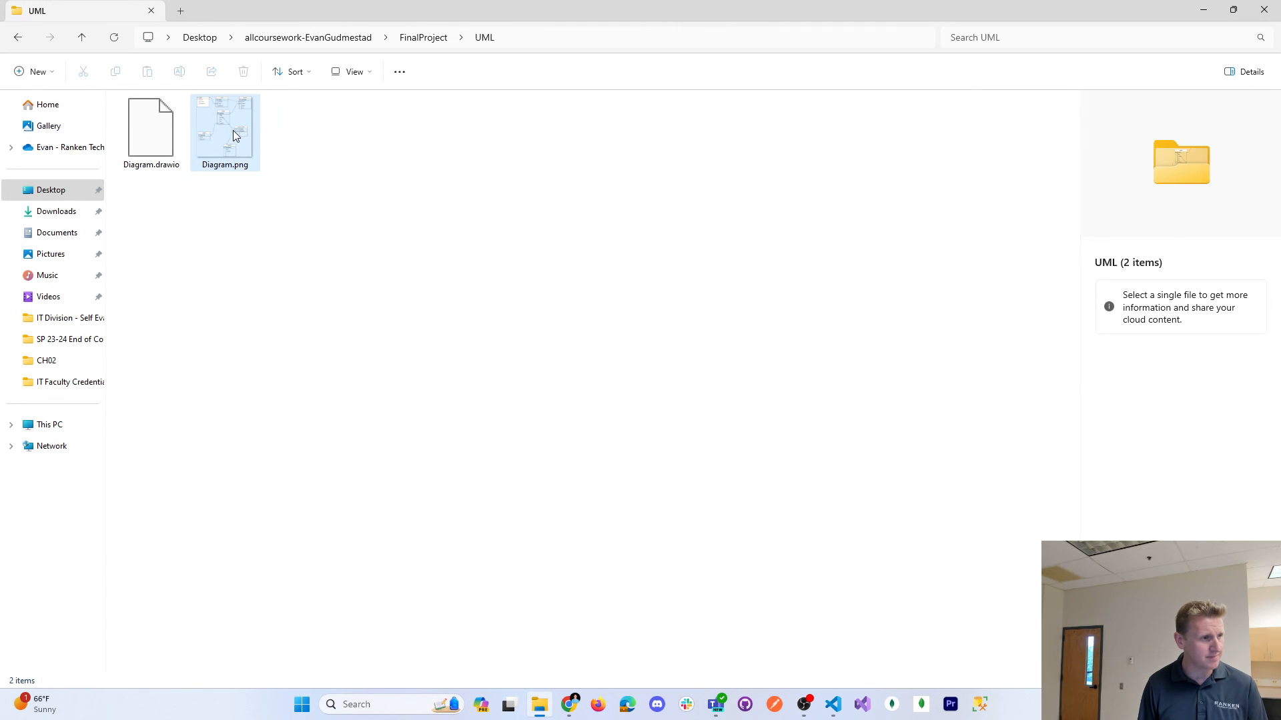
Switch back to Visual Studio Code and export the diagram as Diagram.svg in the UML folder
{"action": "left_click", "coordinate": [842, 705]}
{"action": "left_click", "coordinate": [74, 26]}
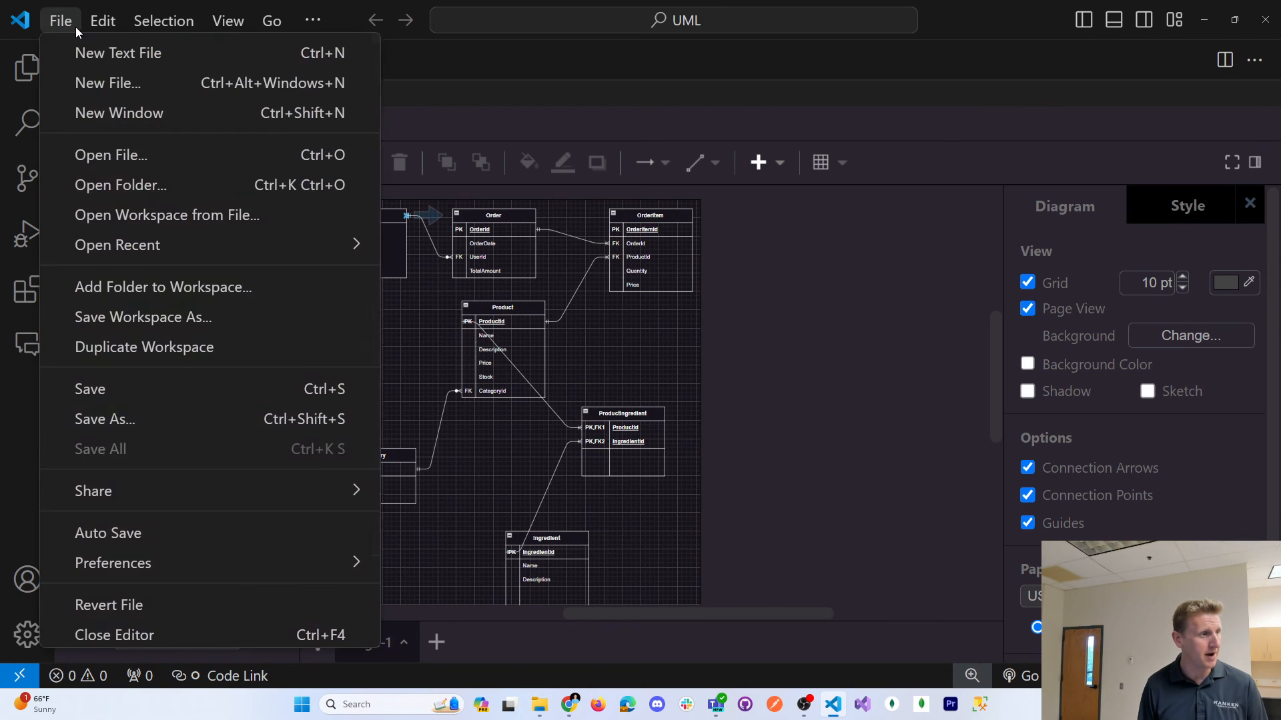
{"action": "left_click", "coordinate": [74, 26]}
{"action": "left_click", "coordinate": [85, 121]}
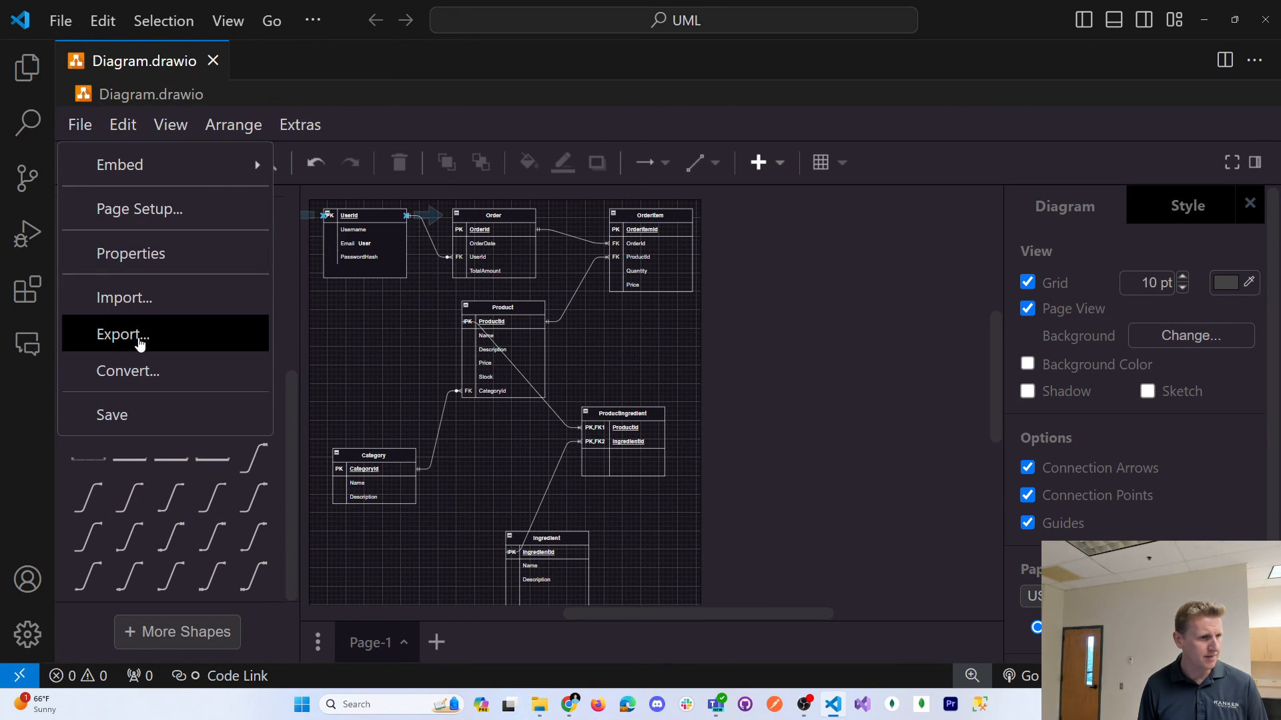
{"action": "left_click", "coordinate": [140, 343]}
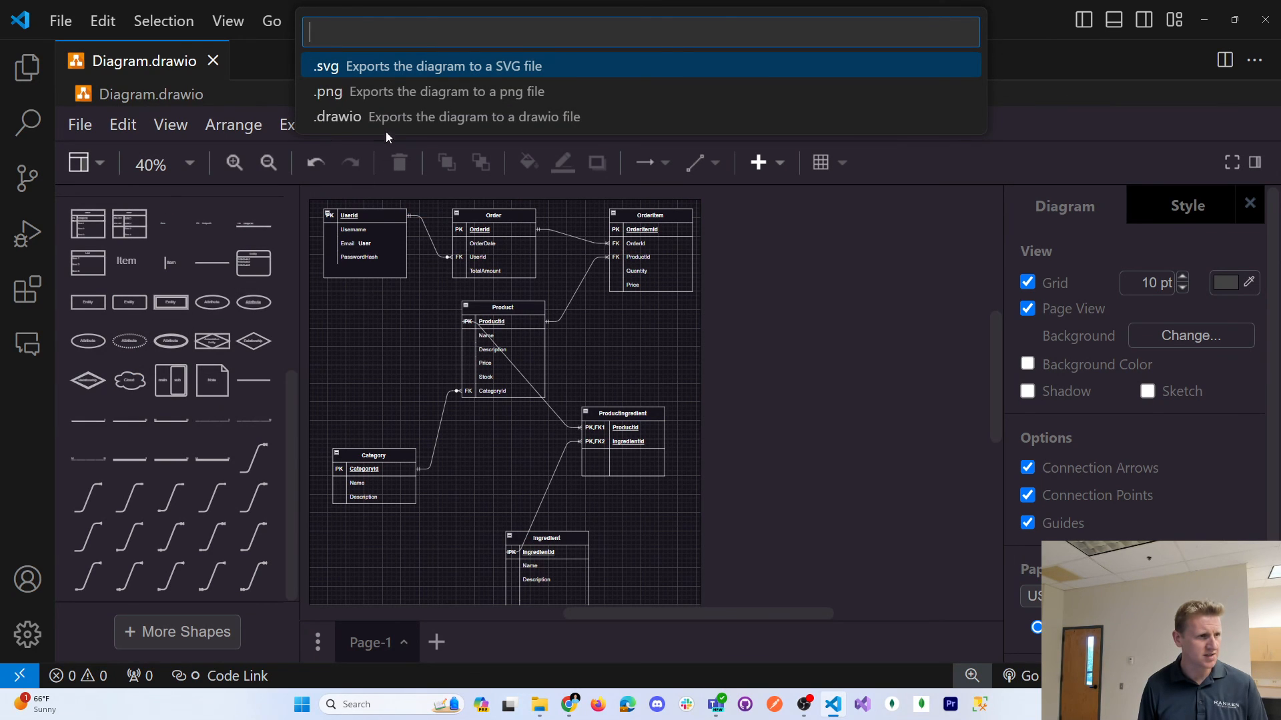
{"action": "left_click", "coordinate": [391, 69]}
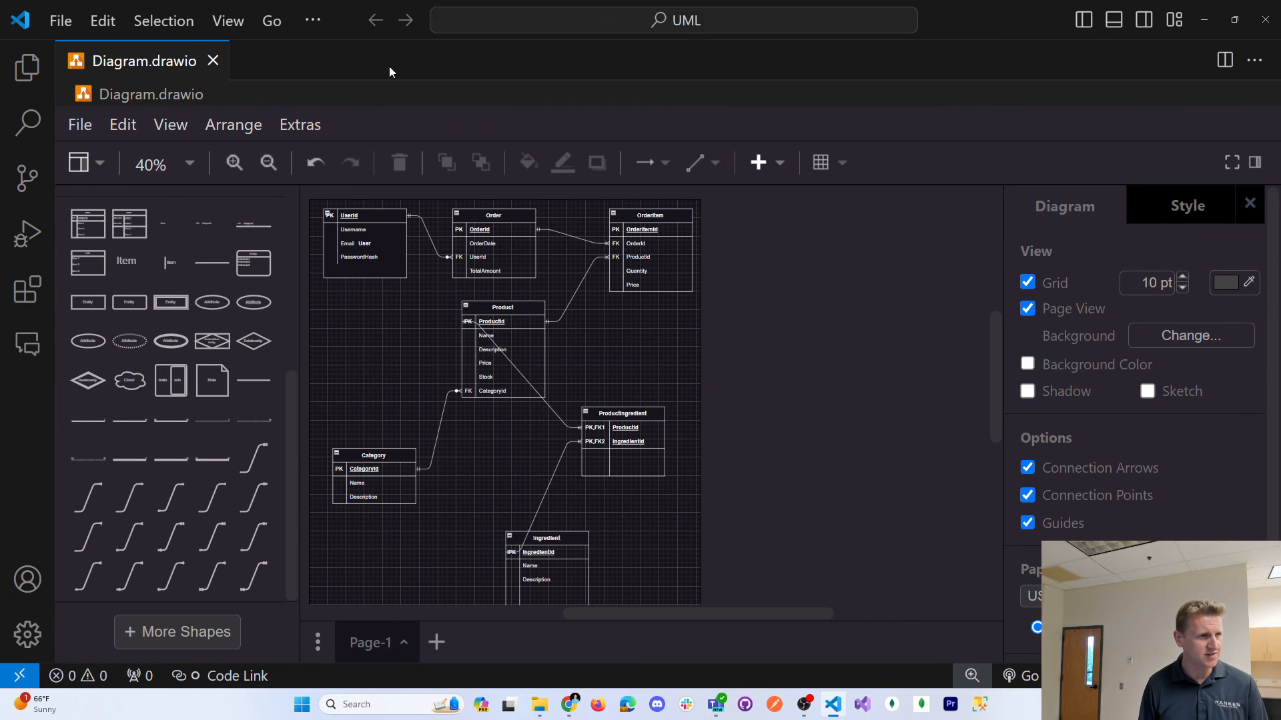
{"action": "left_click", "coordinate": [502, 343]}
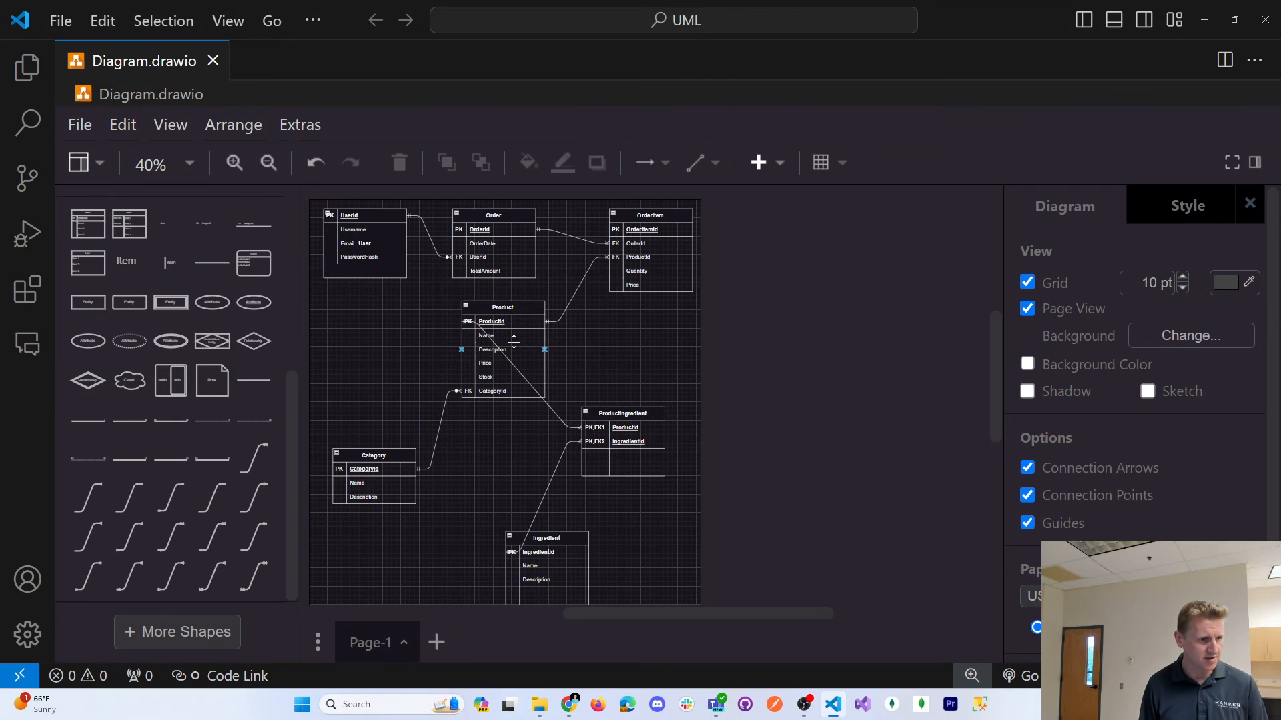
Return to the UML folder in File Explorer and open Diagram.svg to check the exported diagram
{"action": "left_click", "coordinate": [539, 705]}
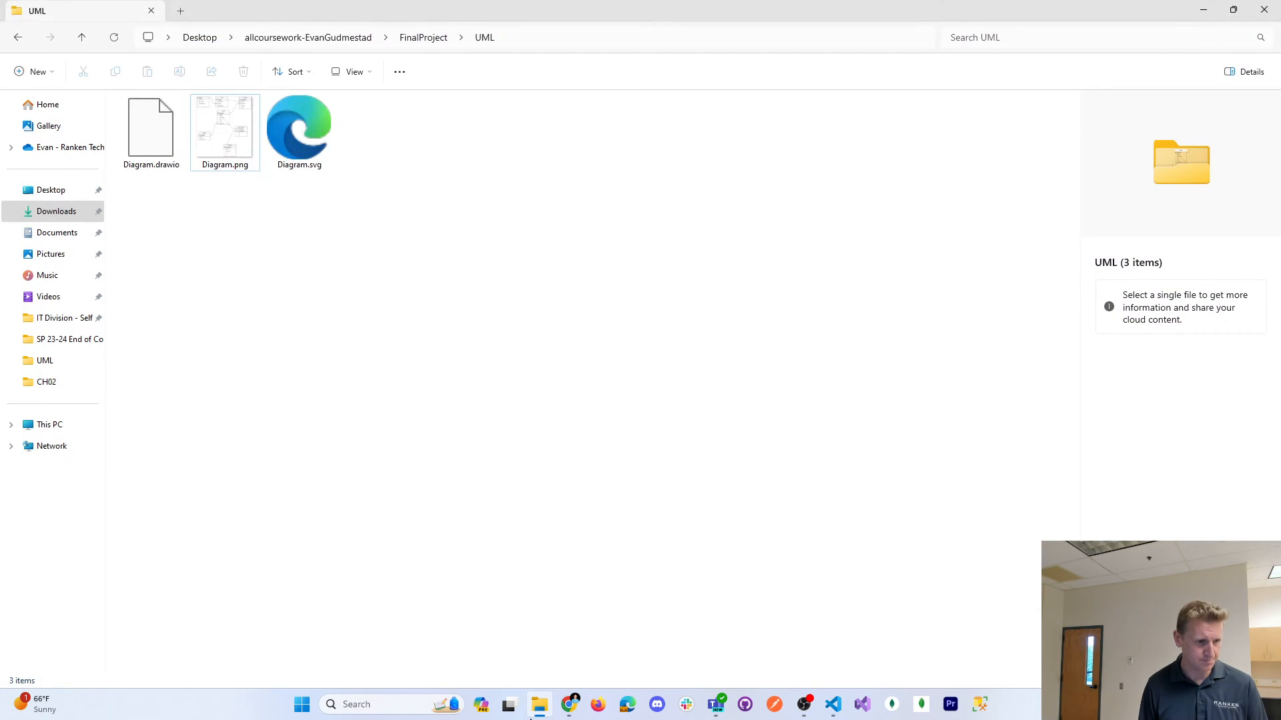
{"action": "double_click", "coordinate": [322, 125]}
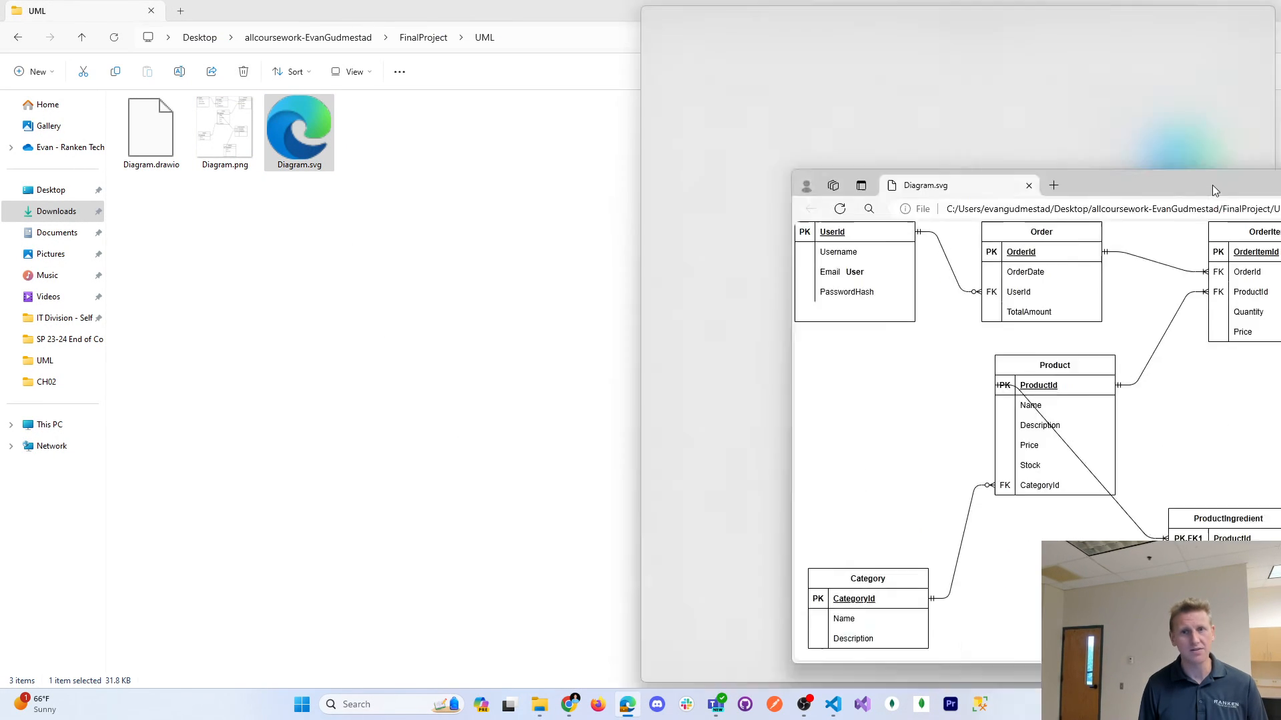